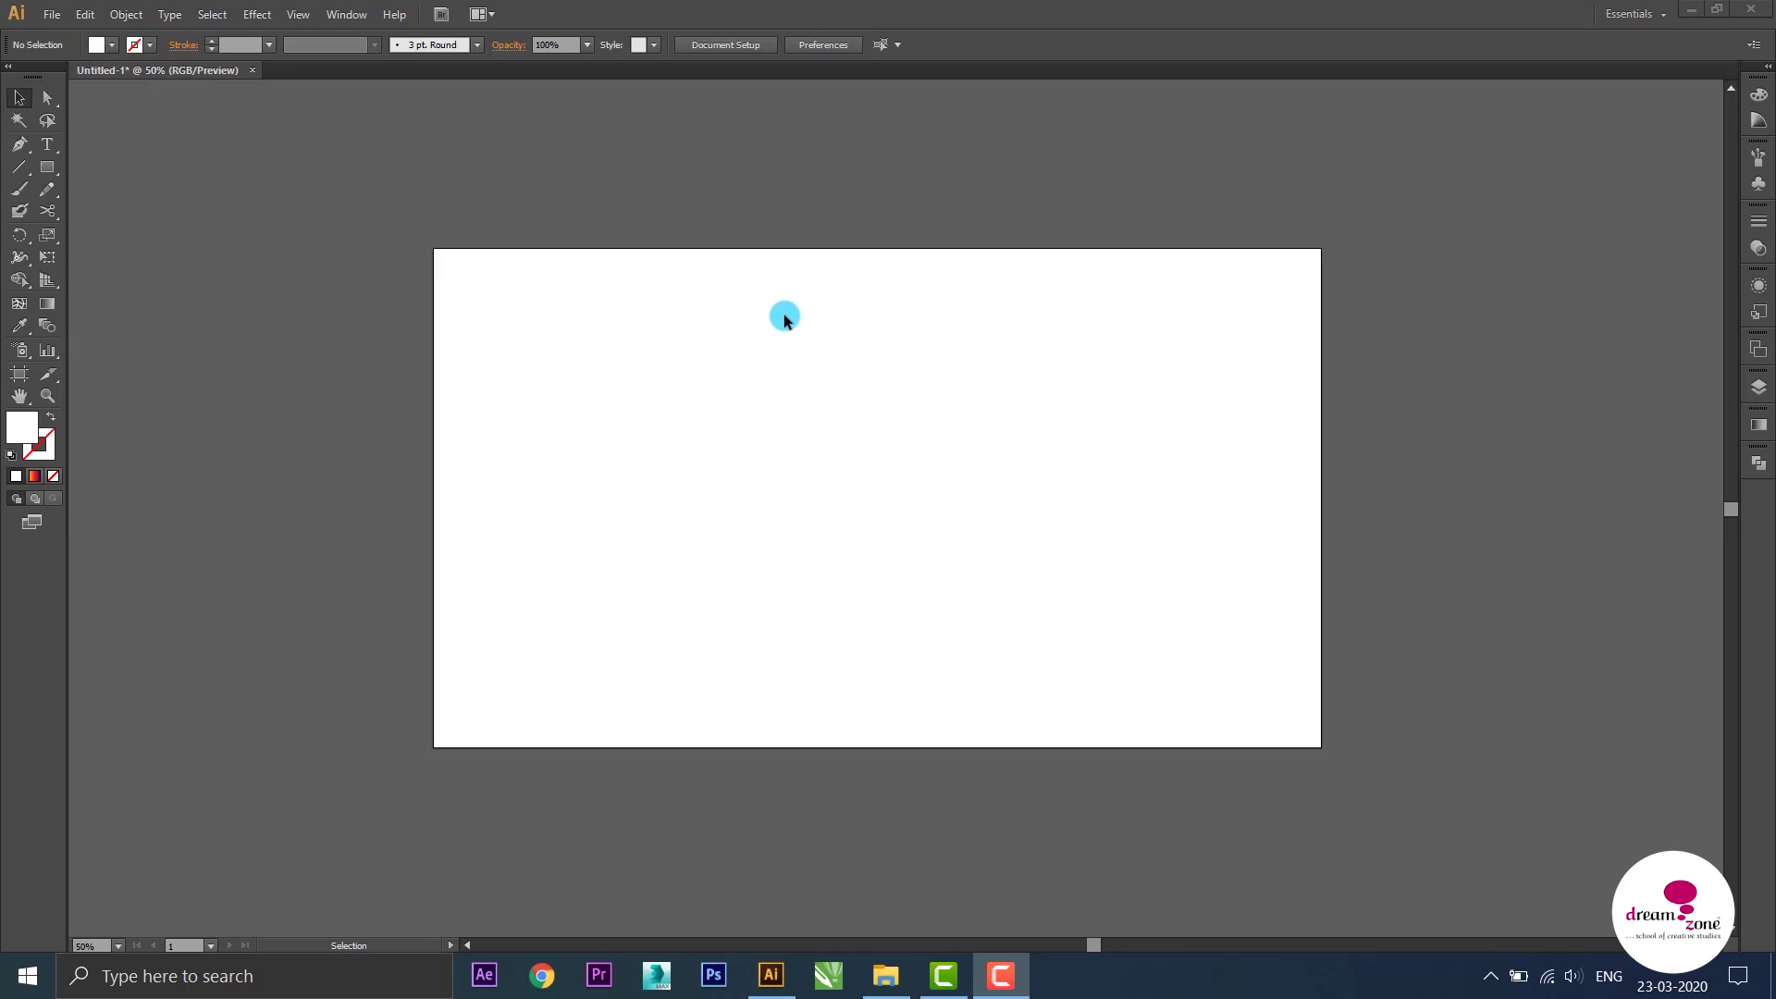
Draw a roughly 308 × 190 px ellipse near the artboard's top-left corner with the Ellipse Tool
left_click(543, 320)
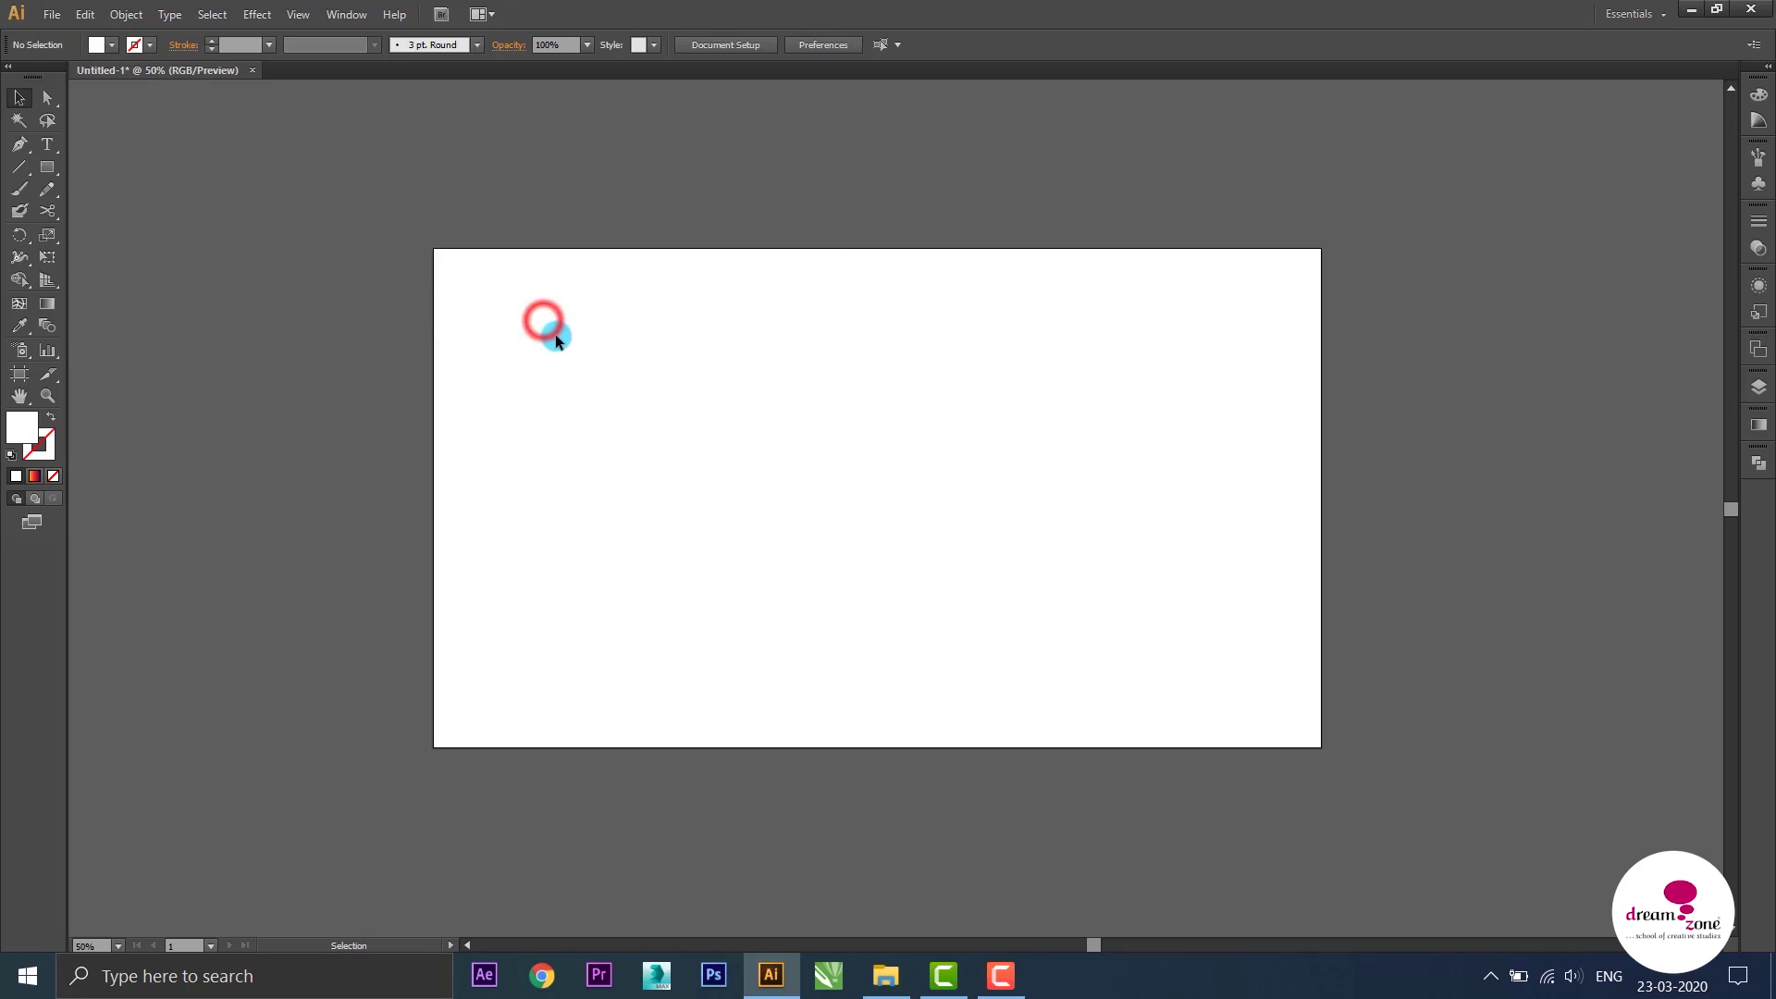
left_click(45, 172)
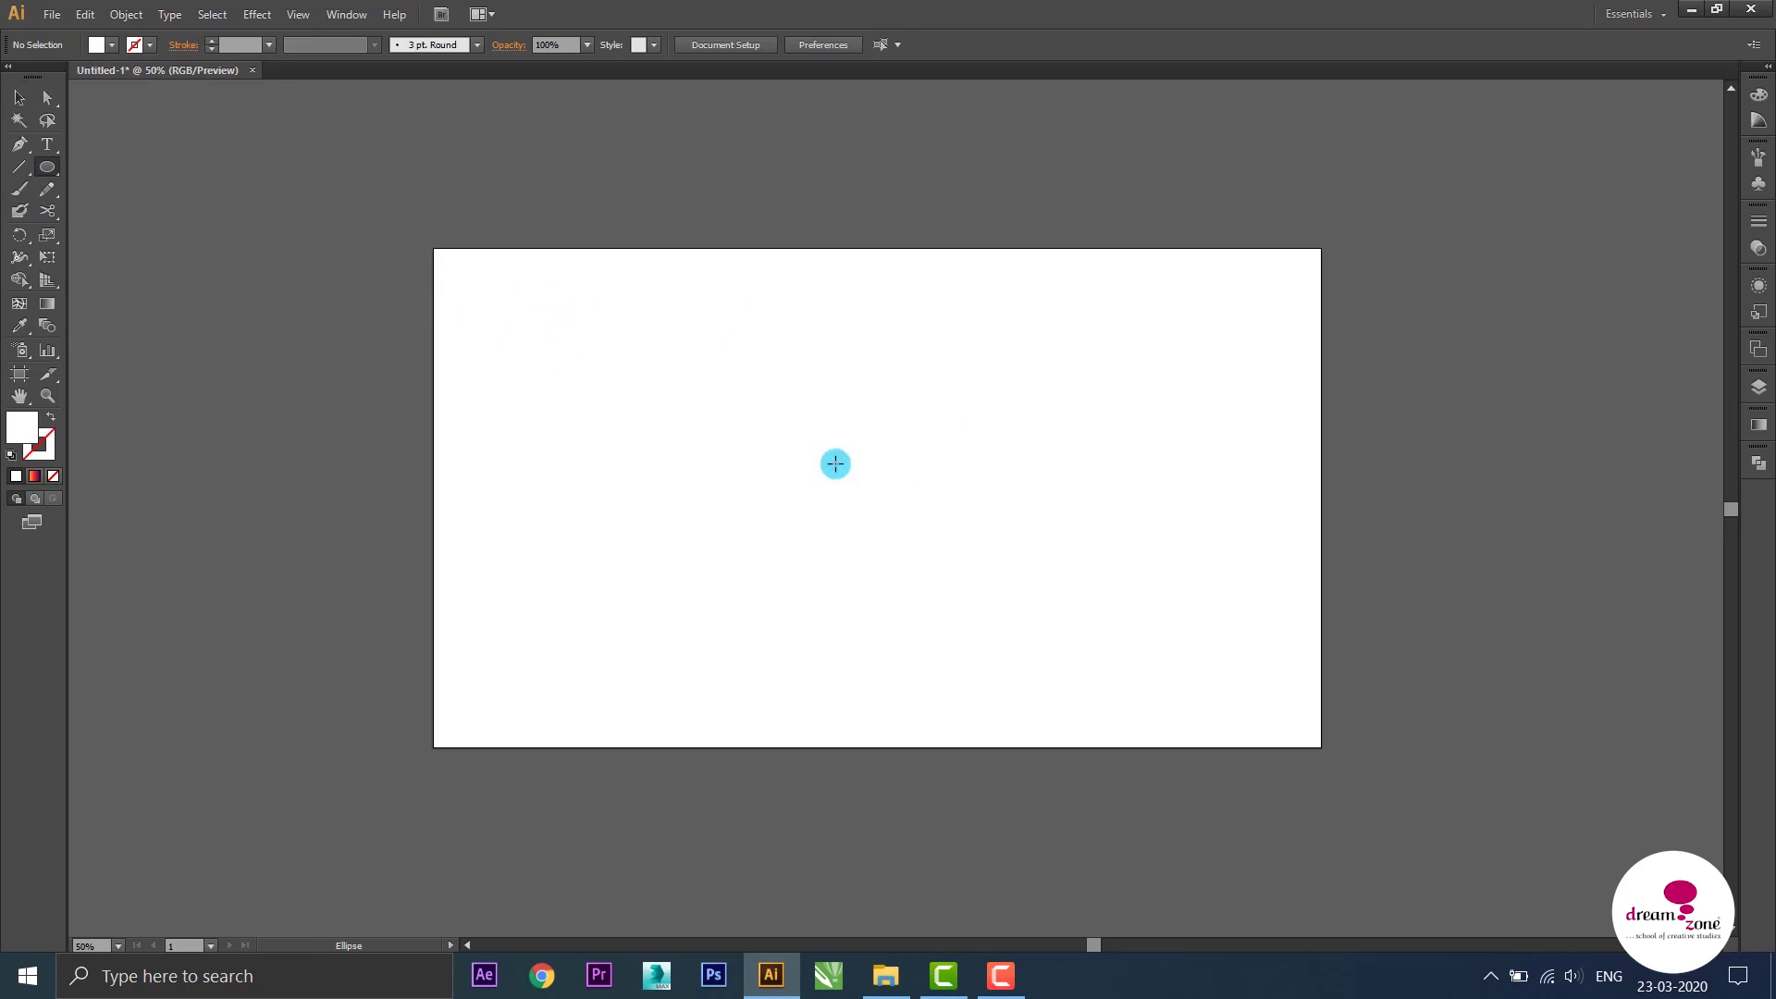
mouse_move(444, 263)
left_mouse_down()
mouse_move(621, 355)
mouse_move(578, 346)
left_mouse_up()
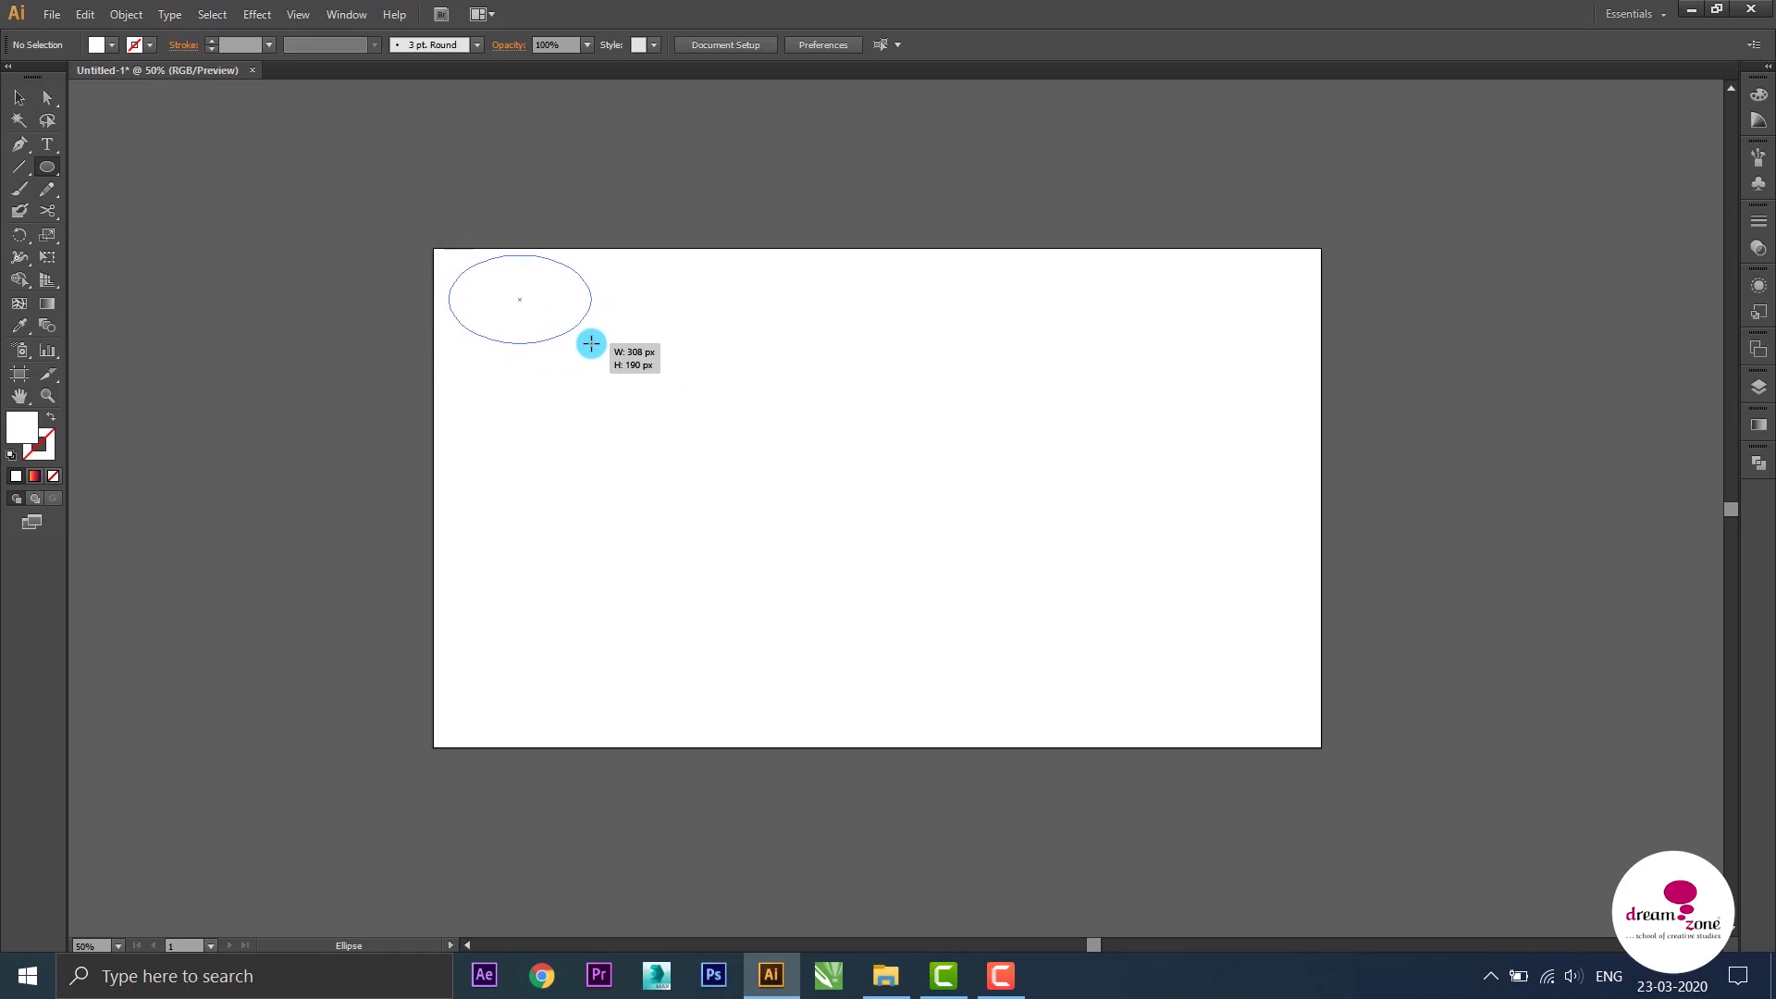
left_click_drag(578, 346, 585, 346)
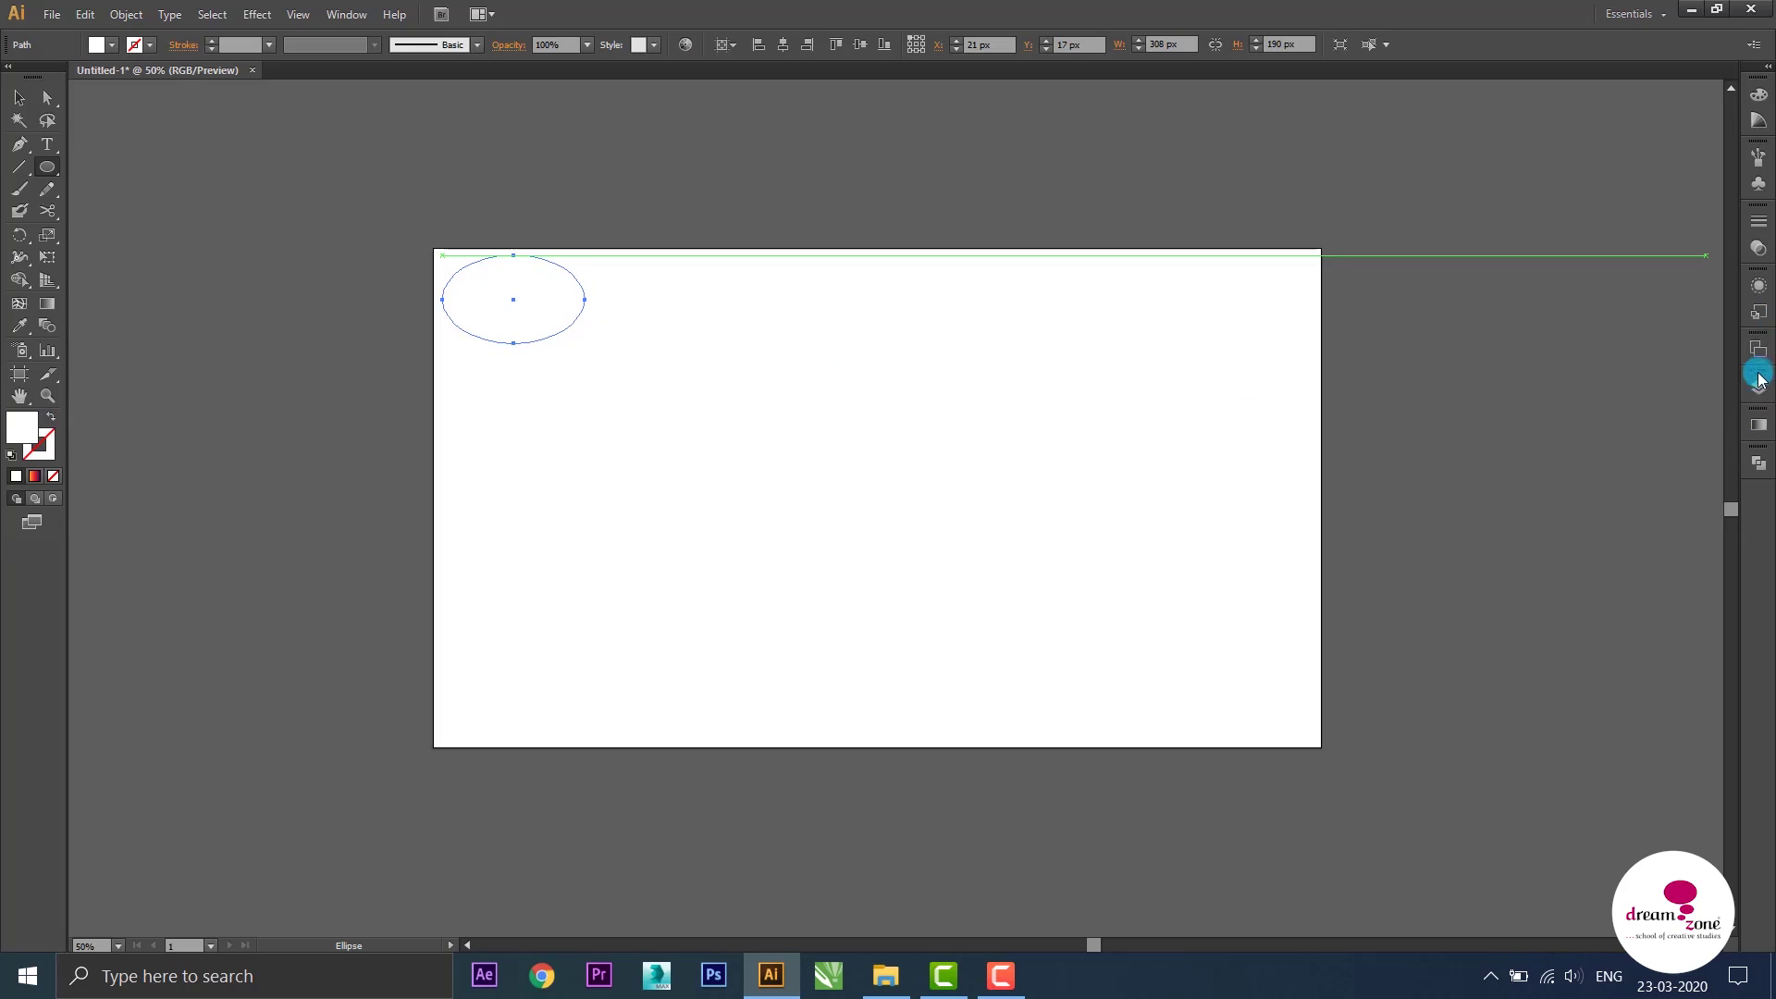
Show the Color, Color Guide and Swatches panels and fill the ellipse with magenta (R=237 G=30 B=121)
left_click(1757, 100)
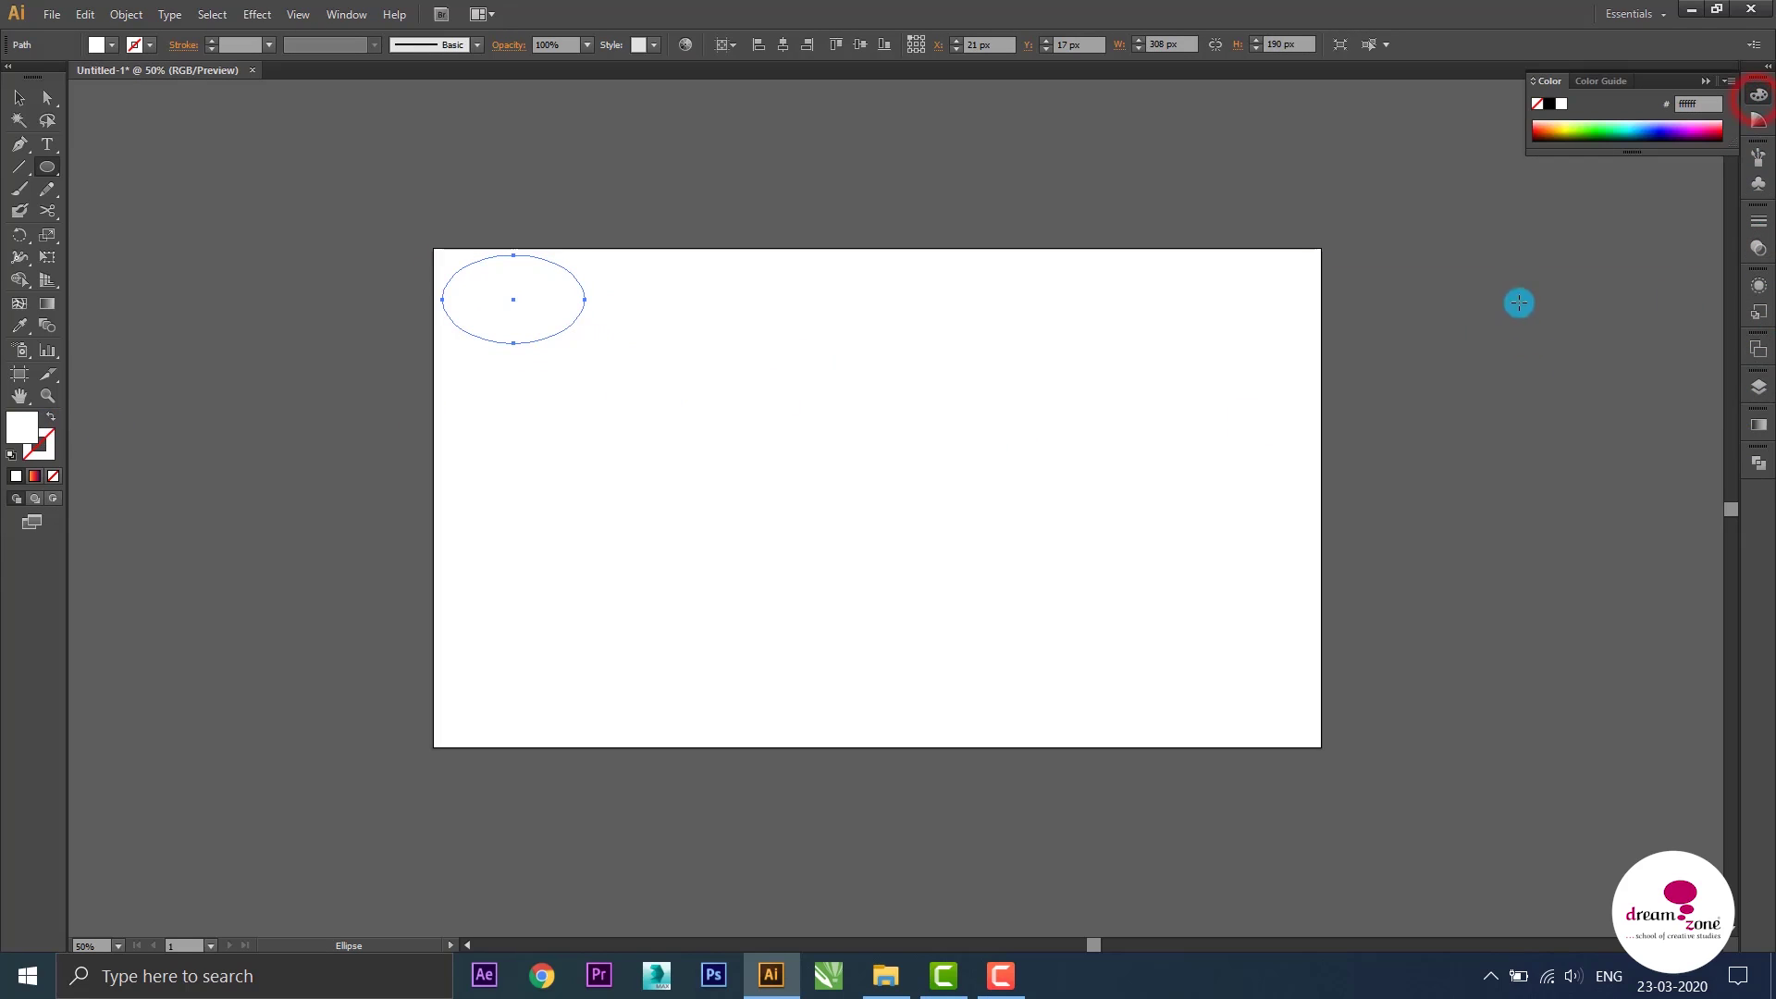
left_click(1760, 120)
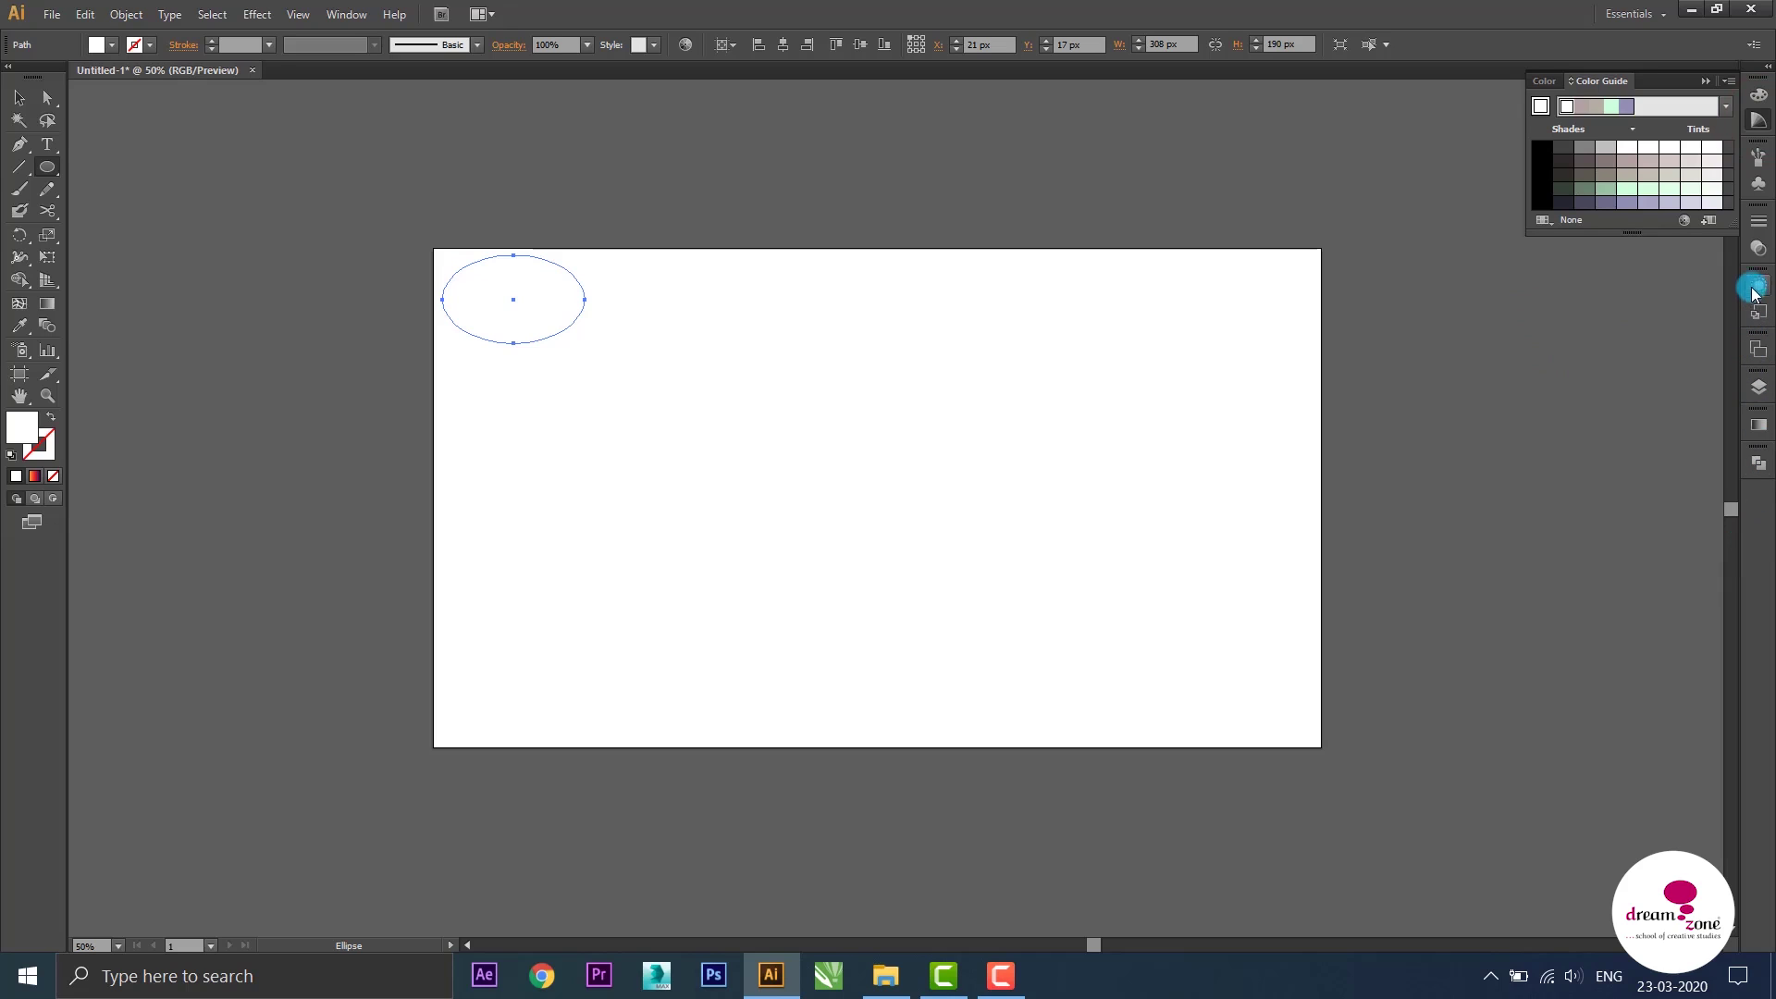
left_click(359, 14)
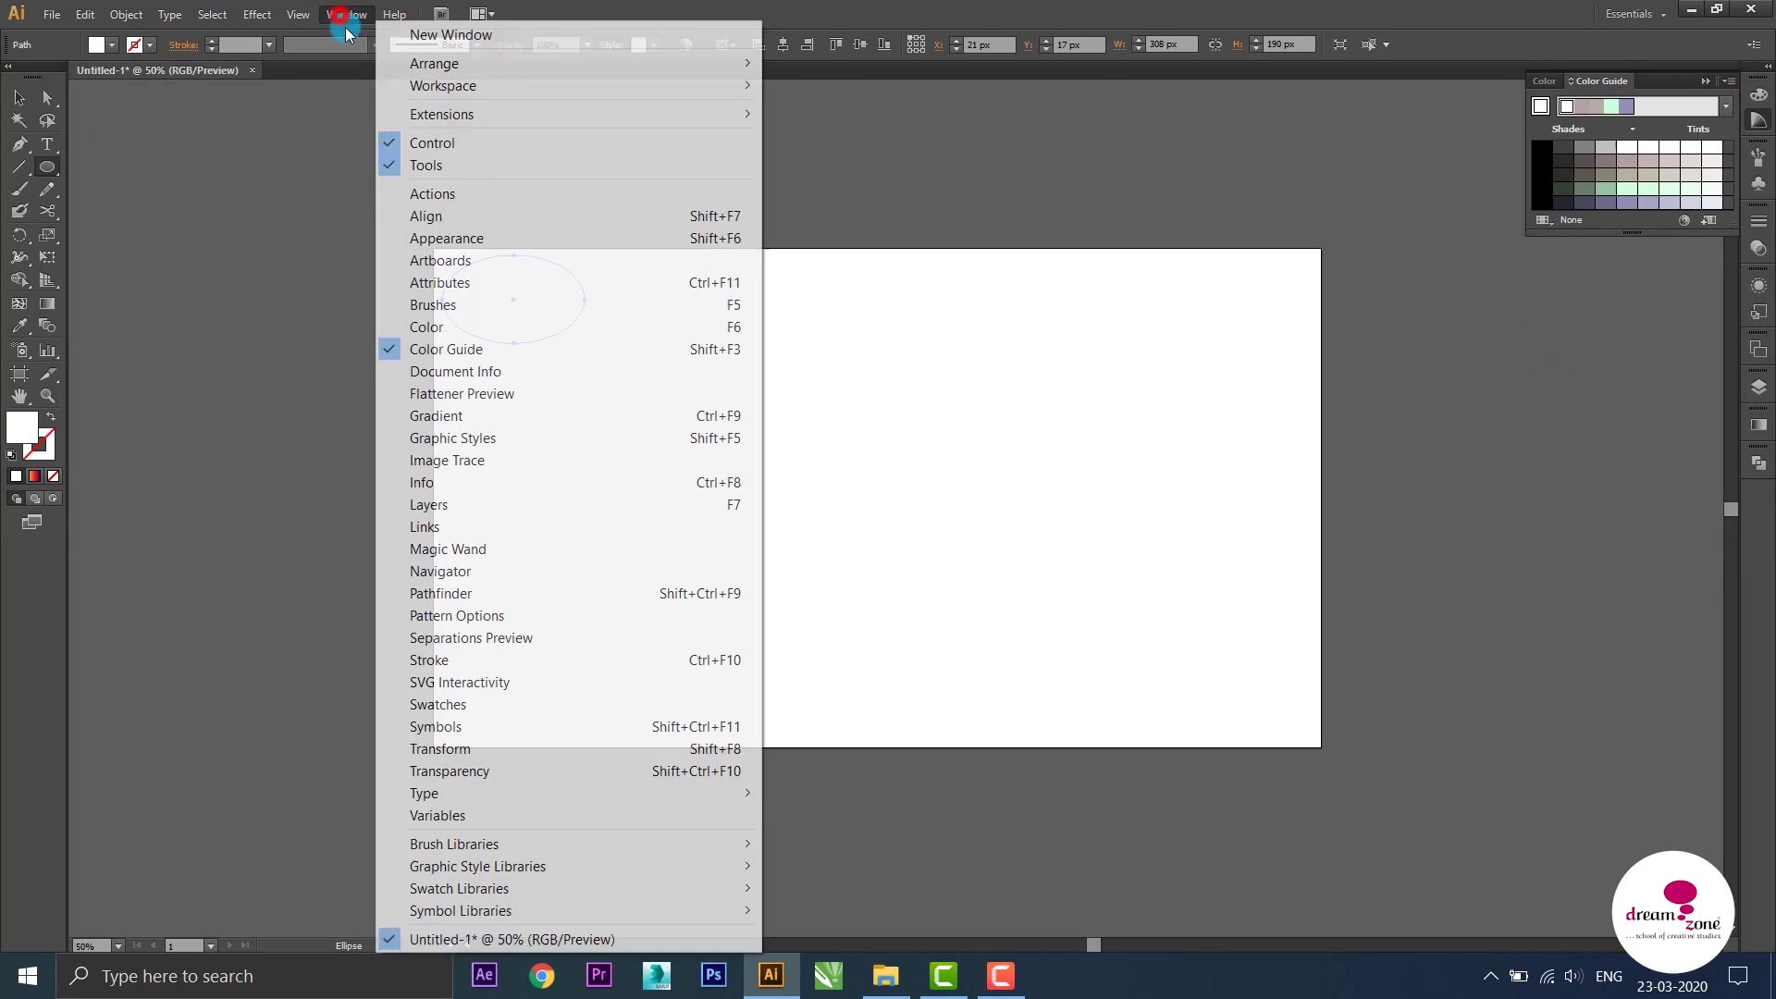
left_click(447, 705)
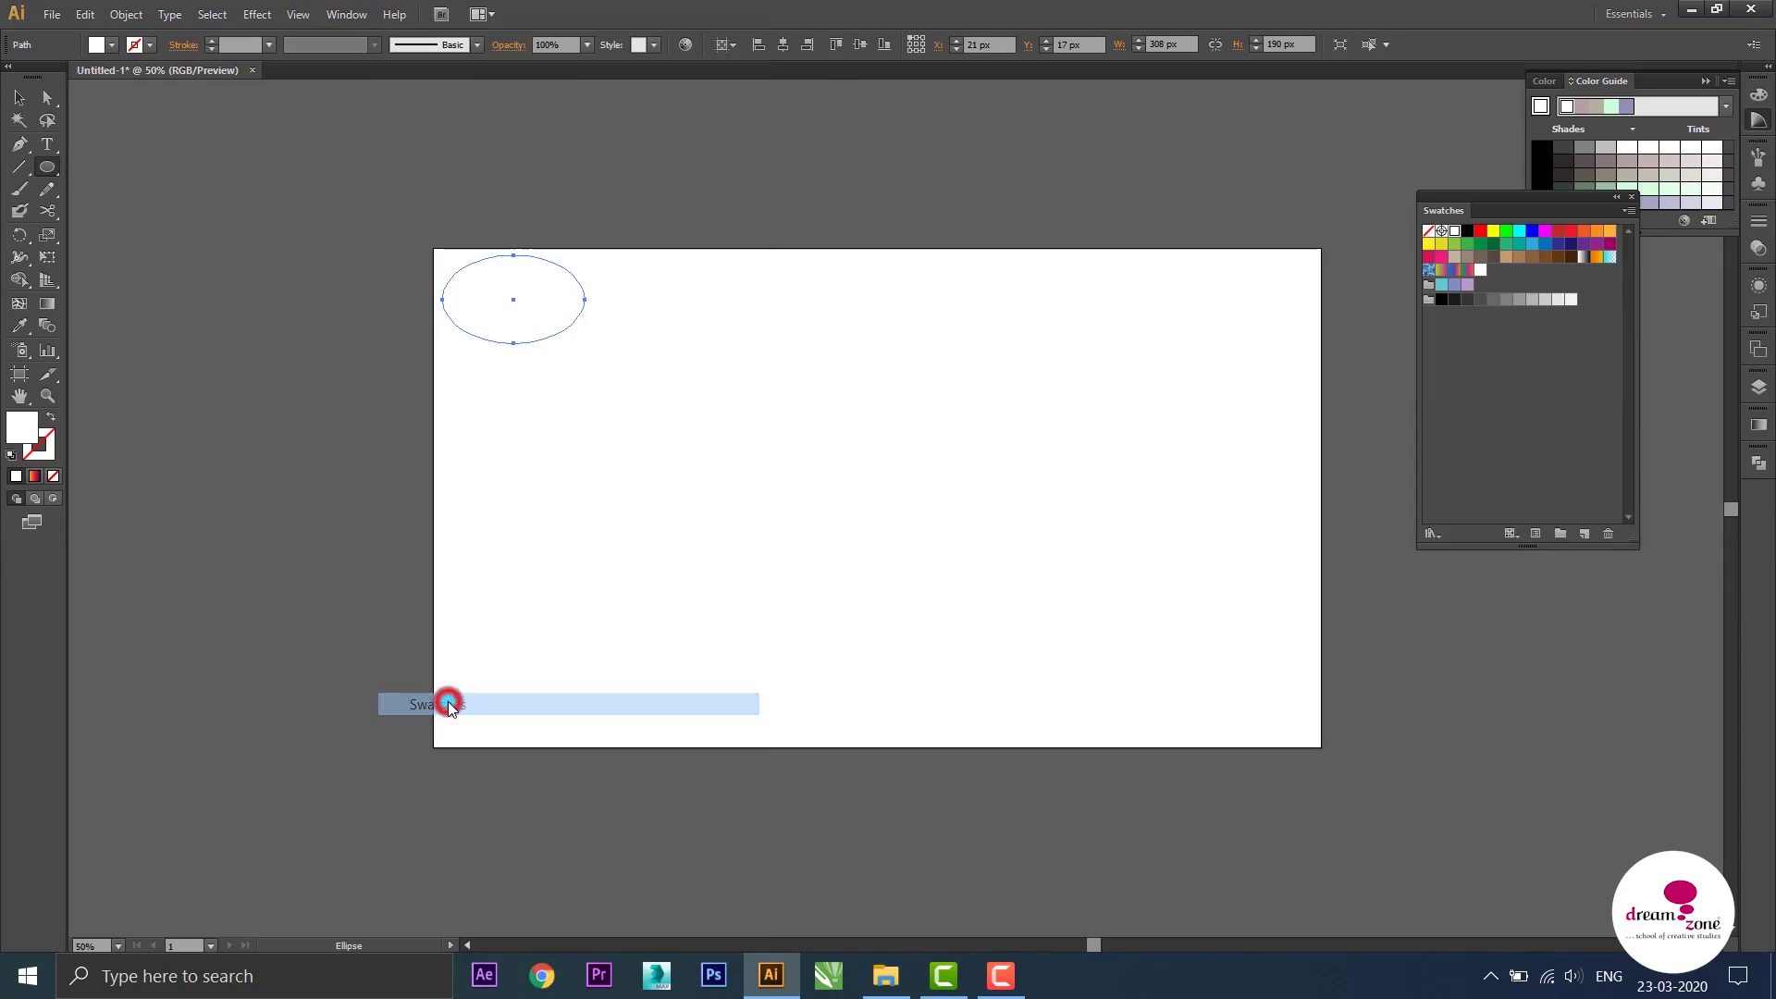
left_click(1441, 258)
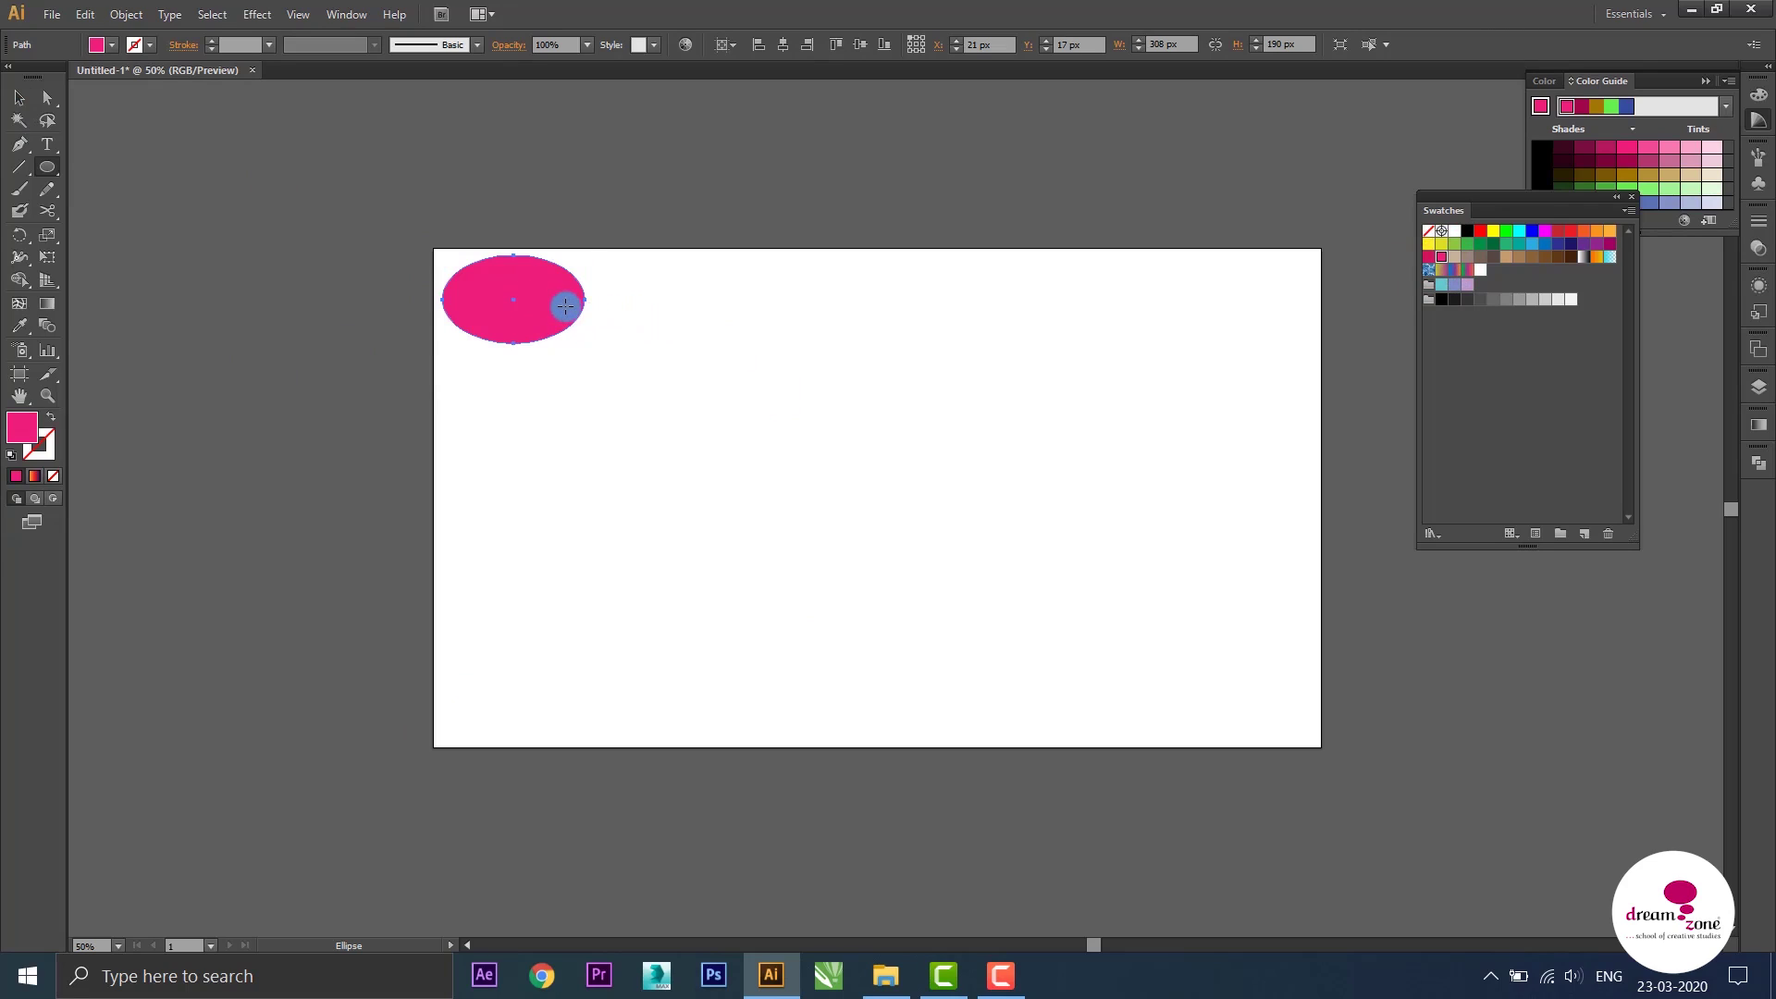
key("v")
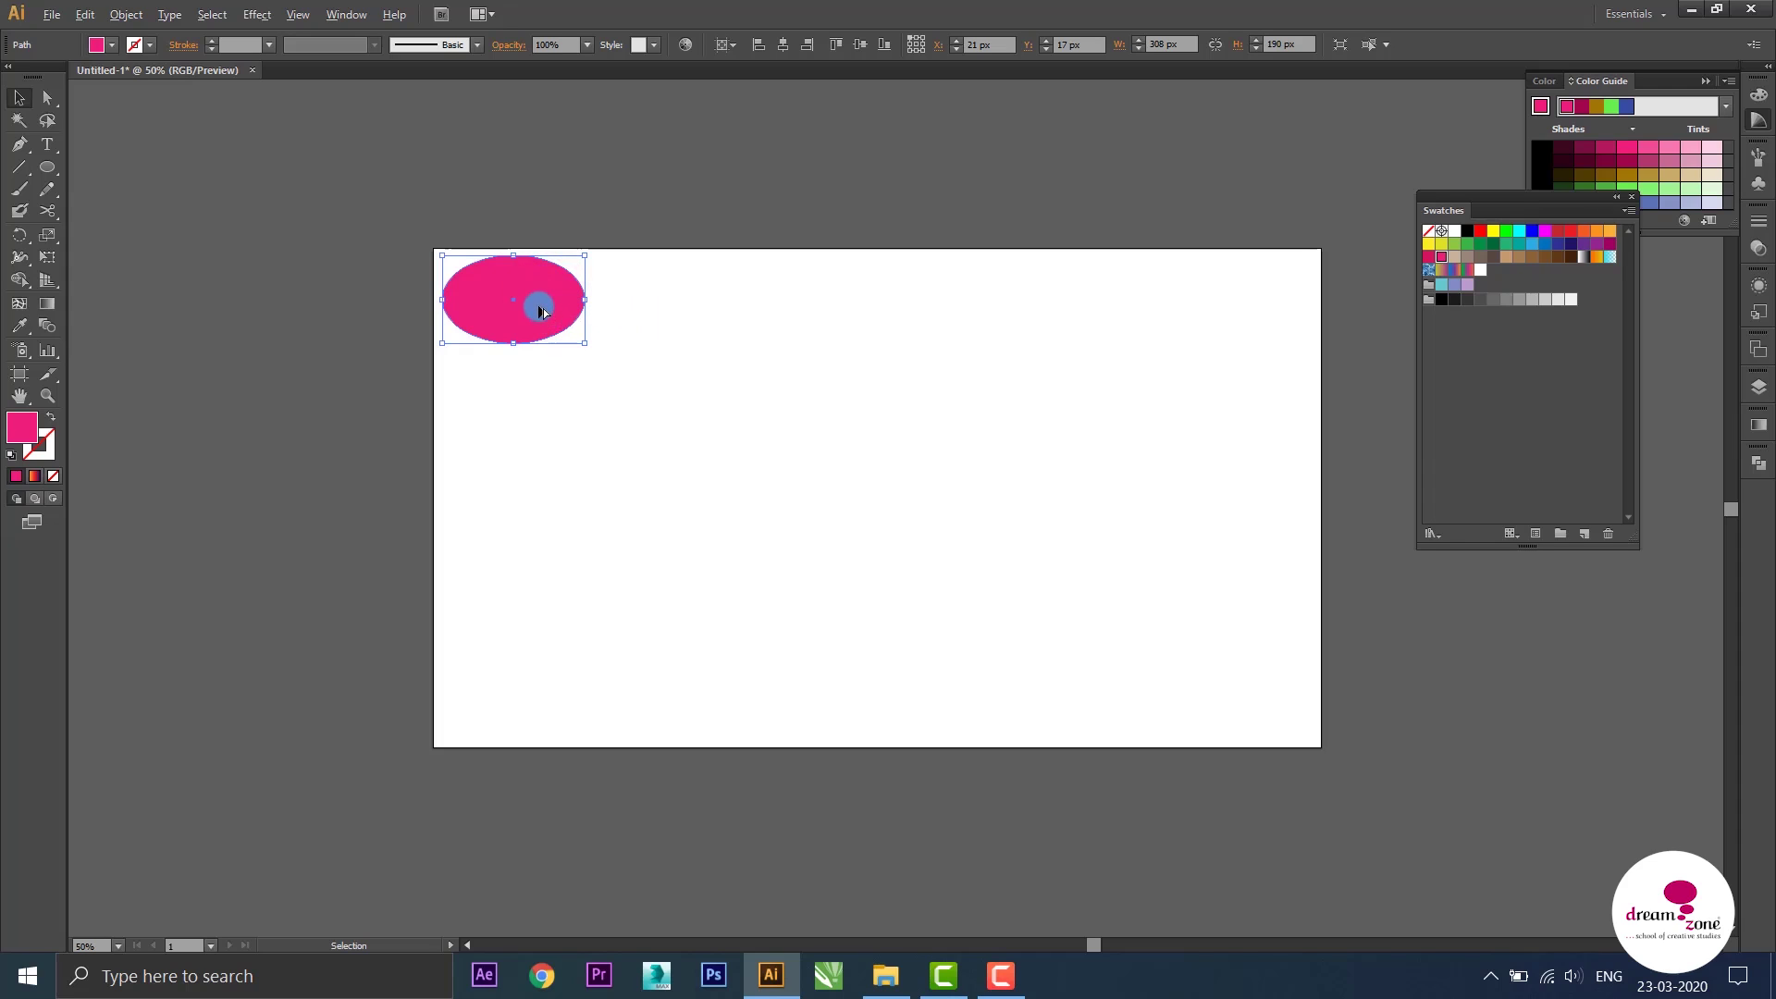
Alt-drag a copy of the ellipse, fill it green, overlap it on the pink one, and select both
left_click_drag(541, 312, 625, 318)
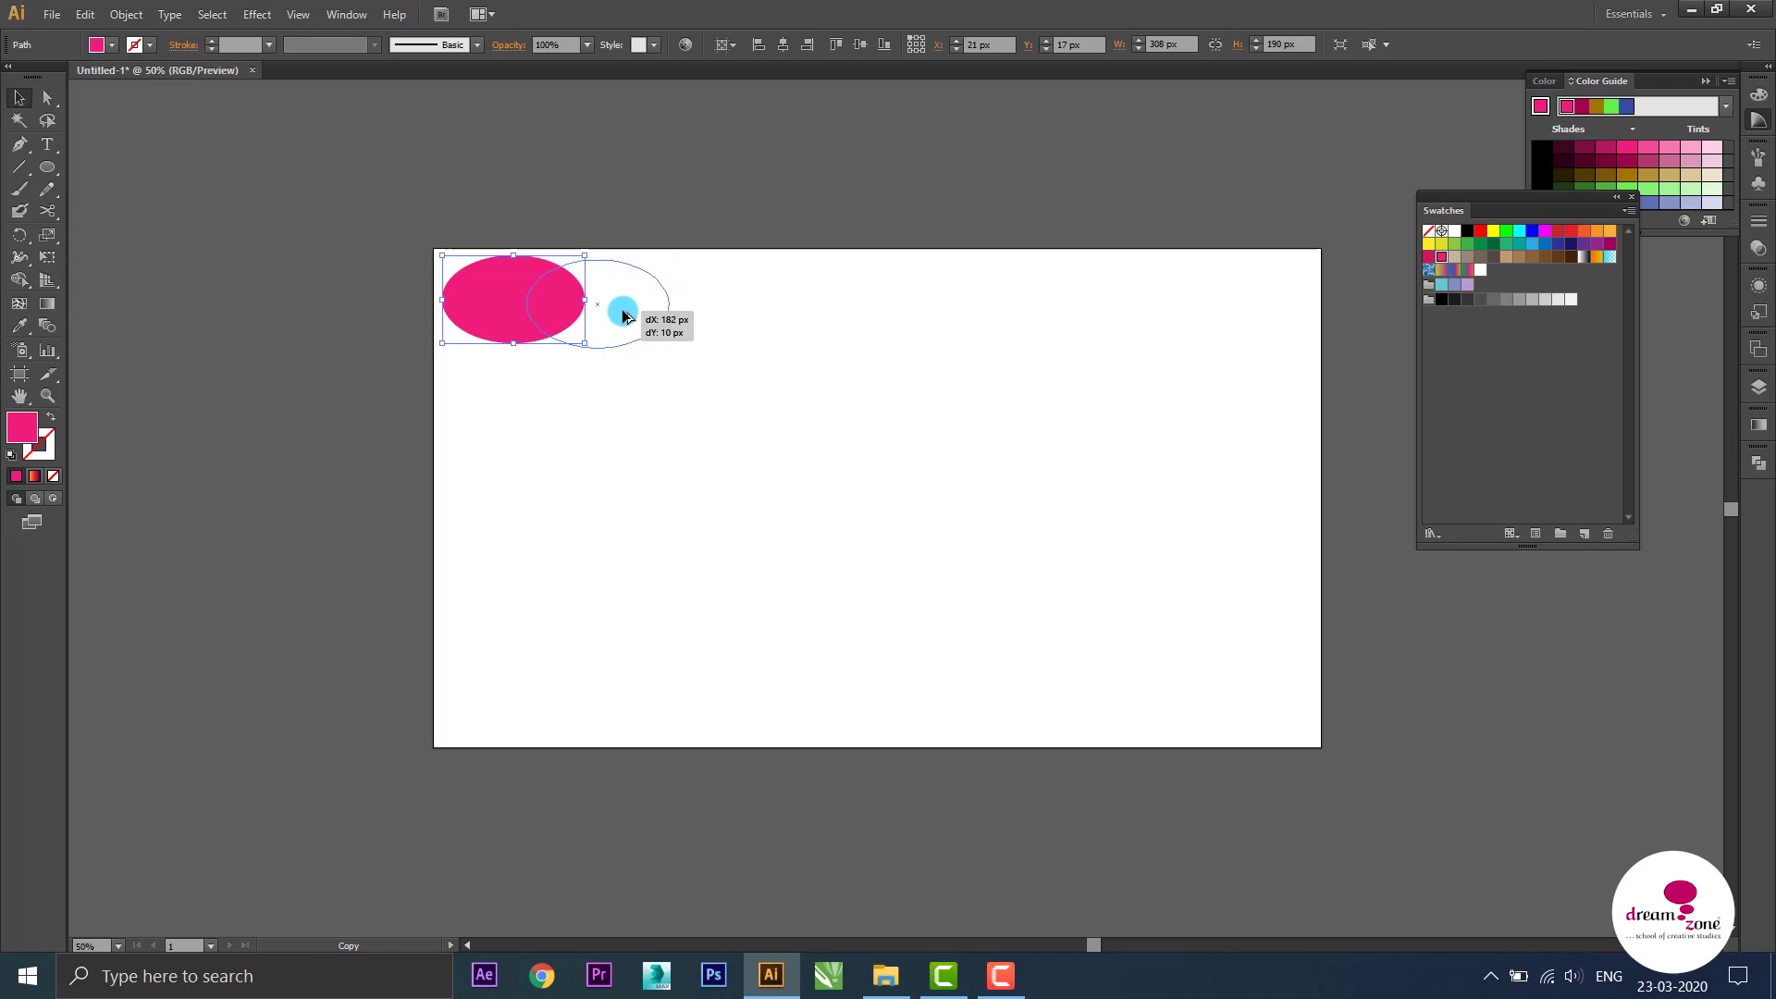
left_click_drag(625, 317, 1027, 392)
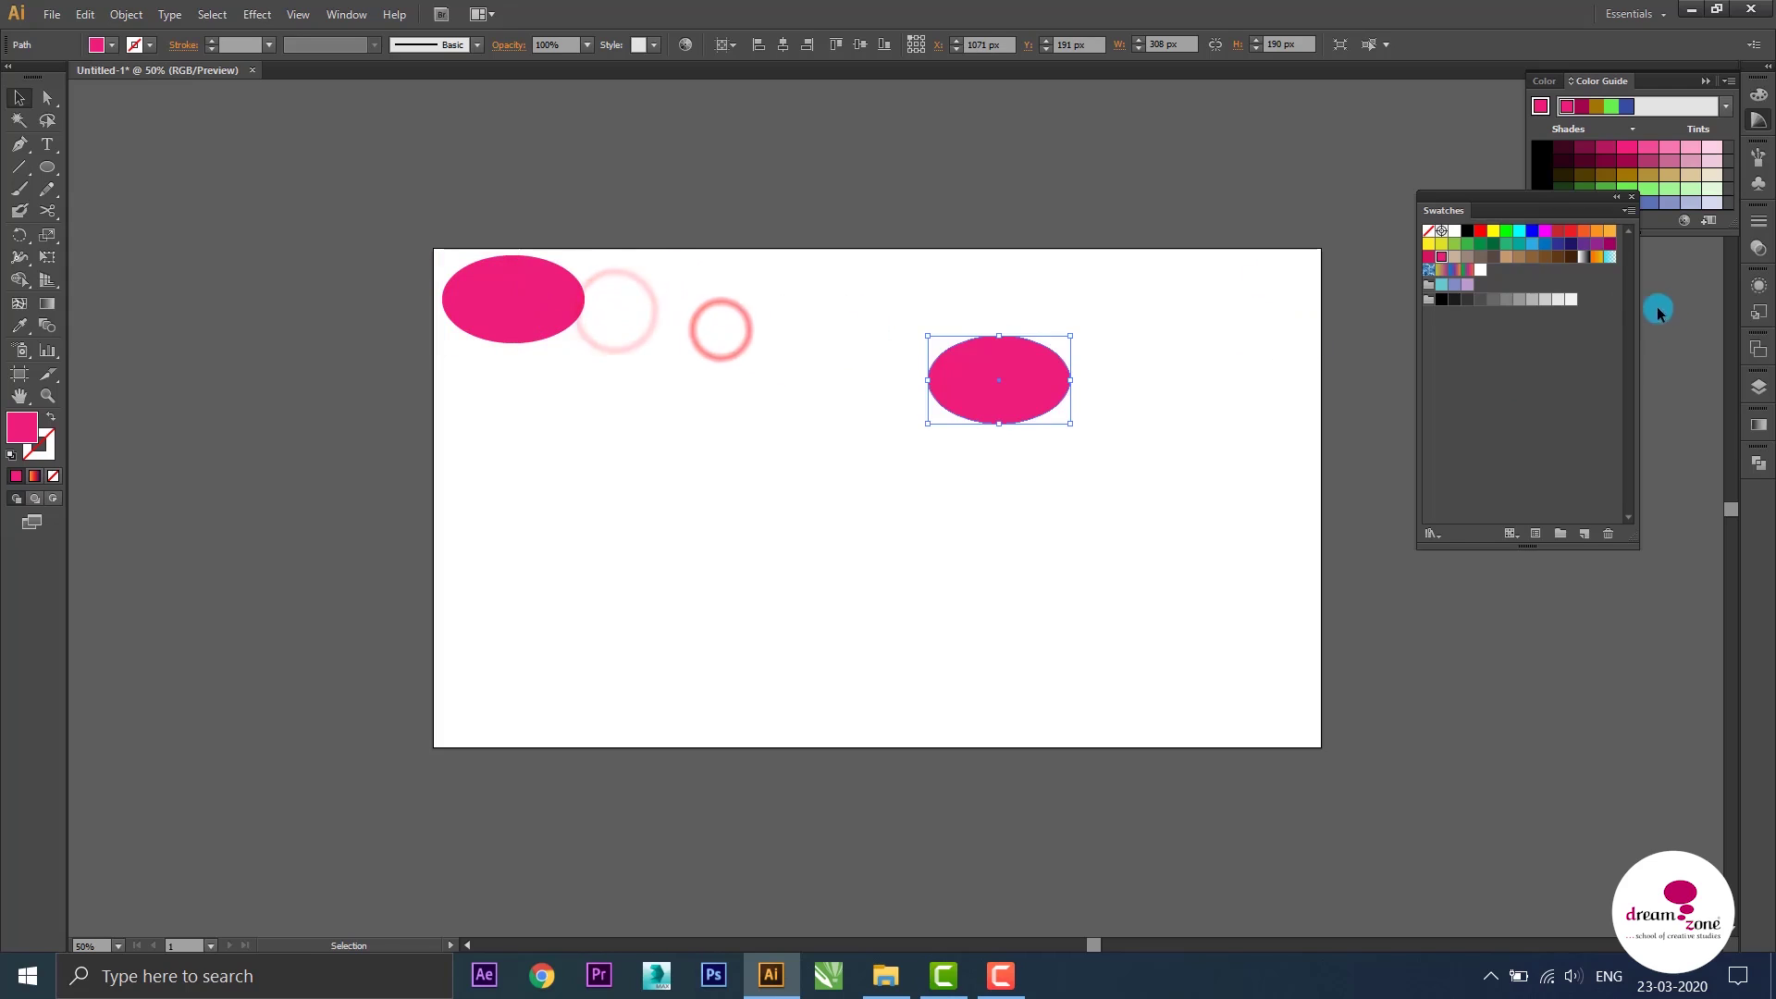
left_click(1480, 245)
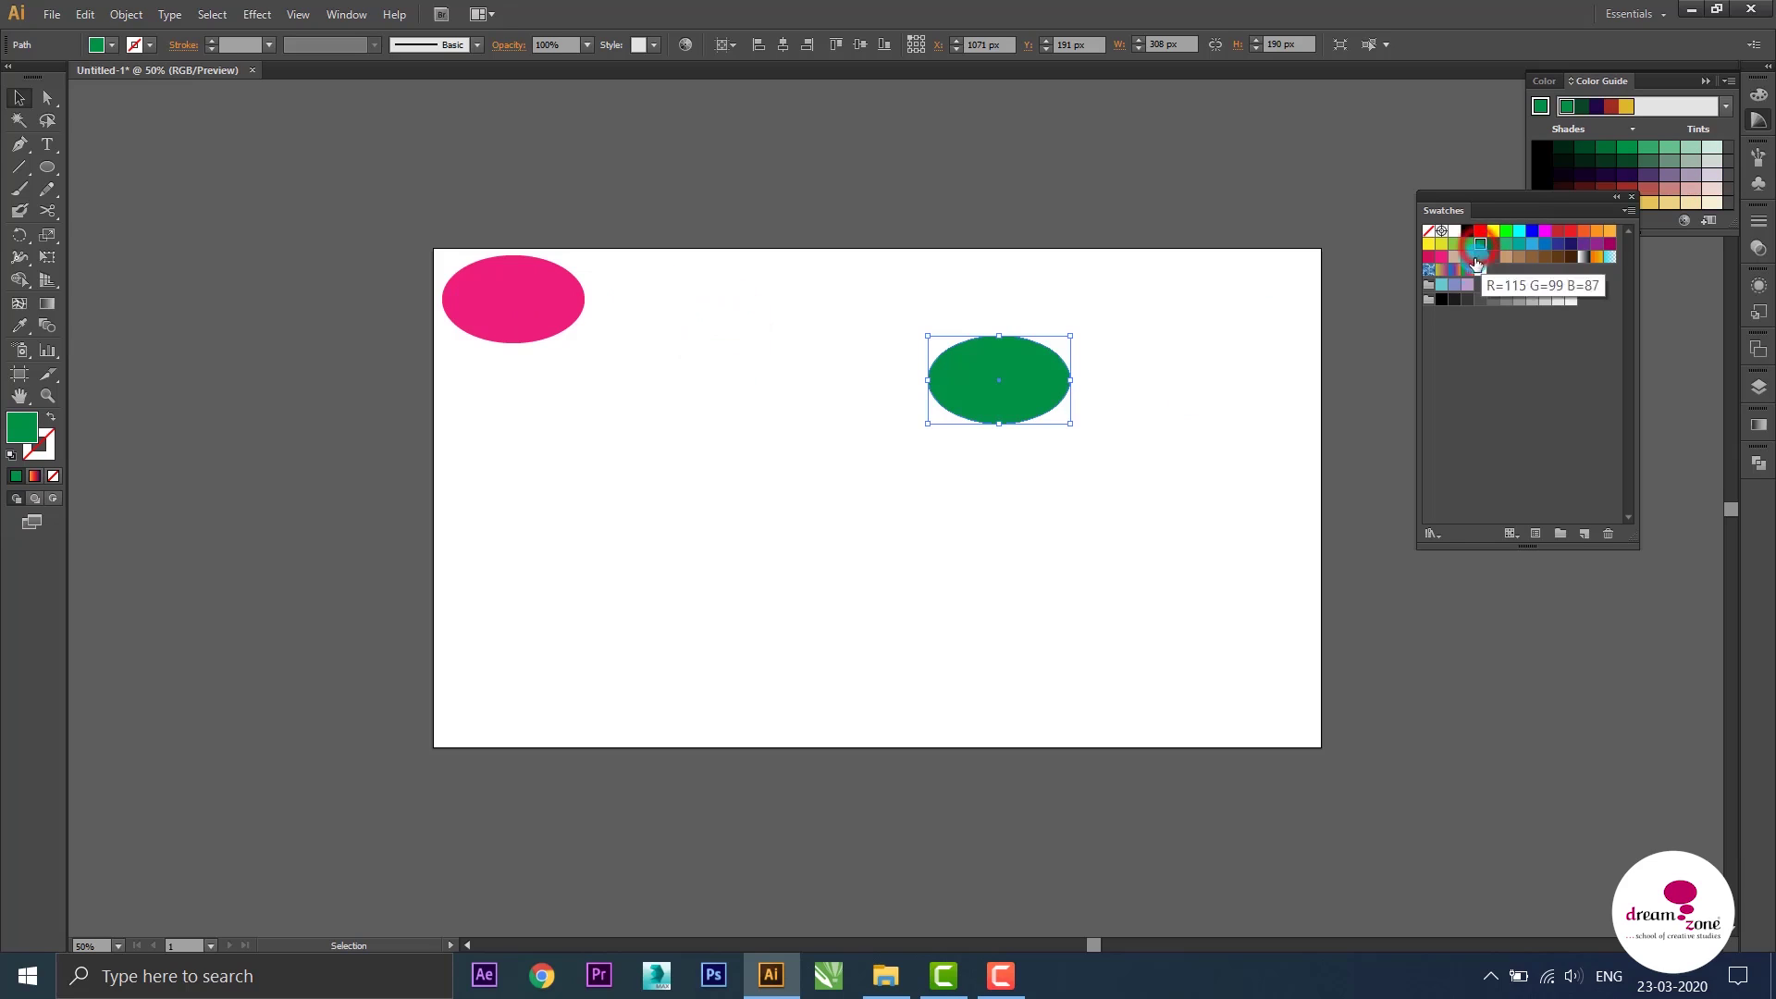
left_click_drag(985, 391, 573, 309)
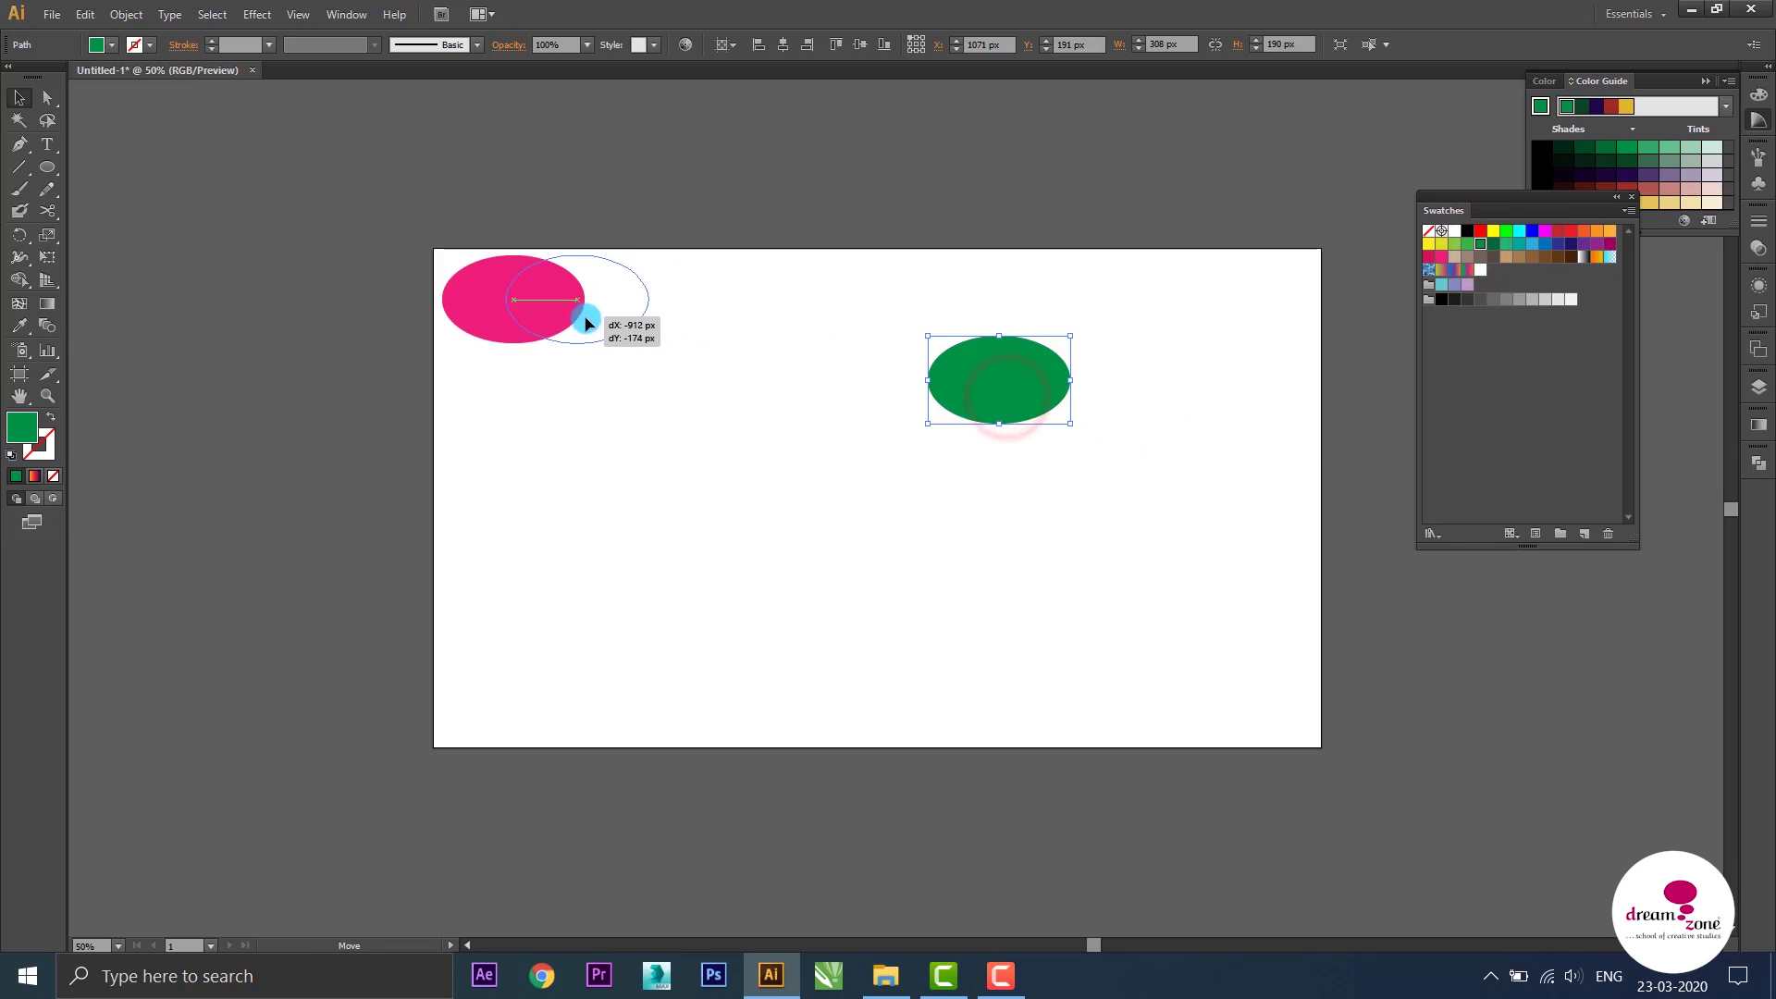
left_click(807, 319)
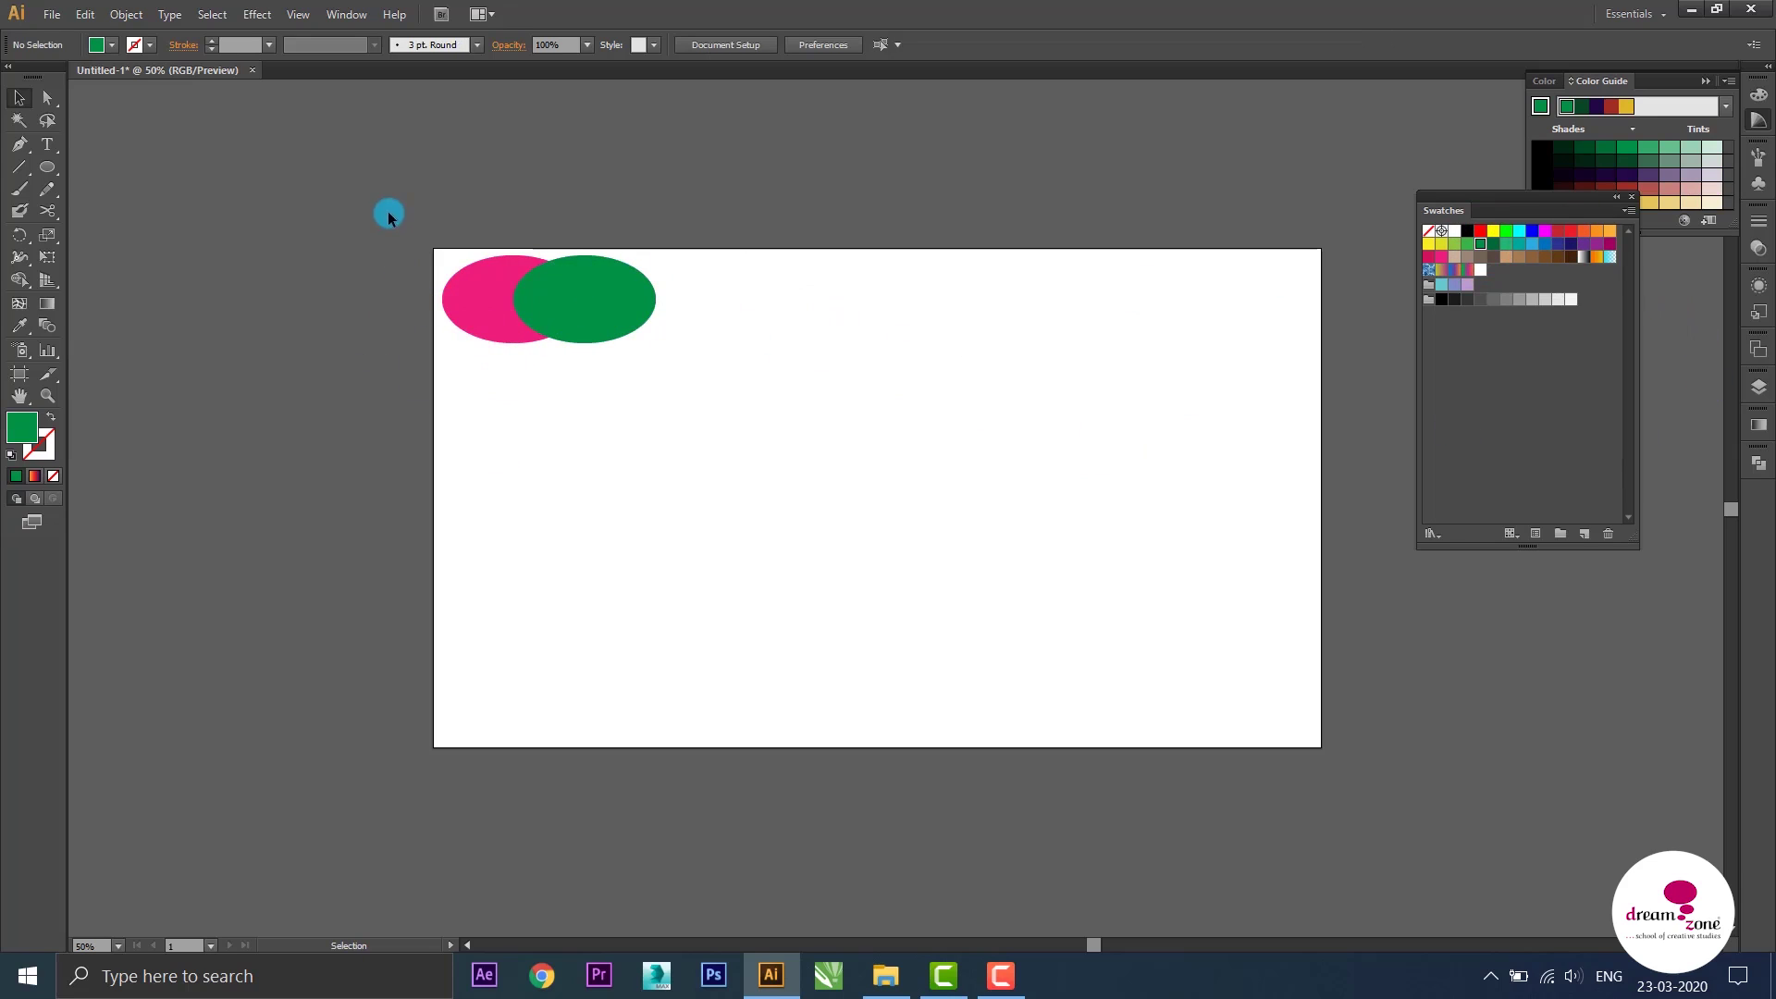
left_click_drag(389, 213, 700, 371)
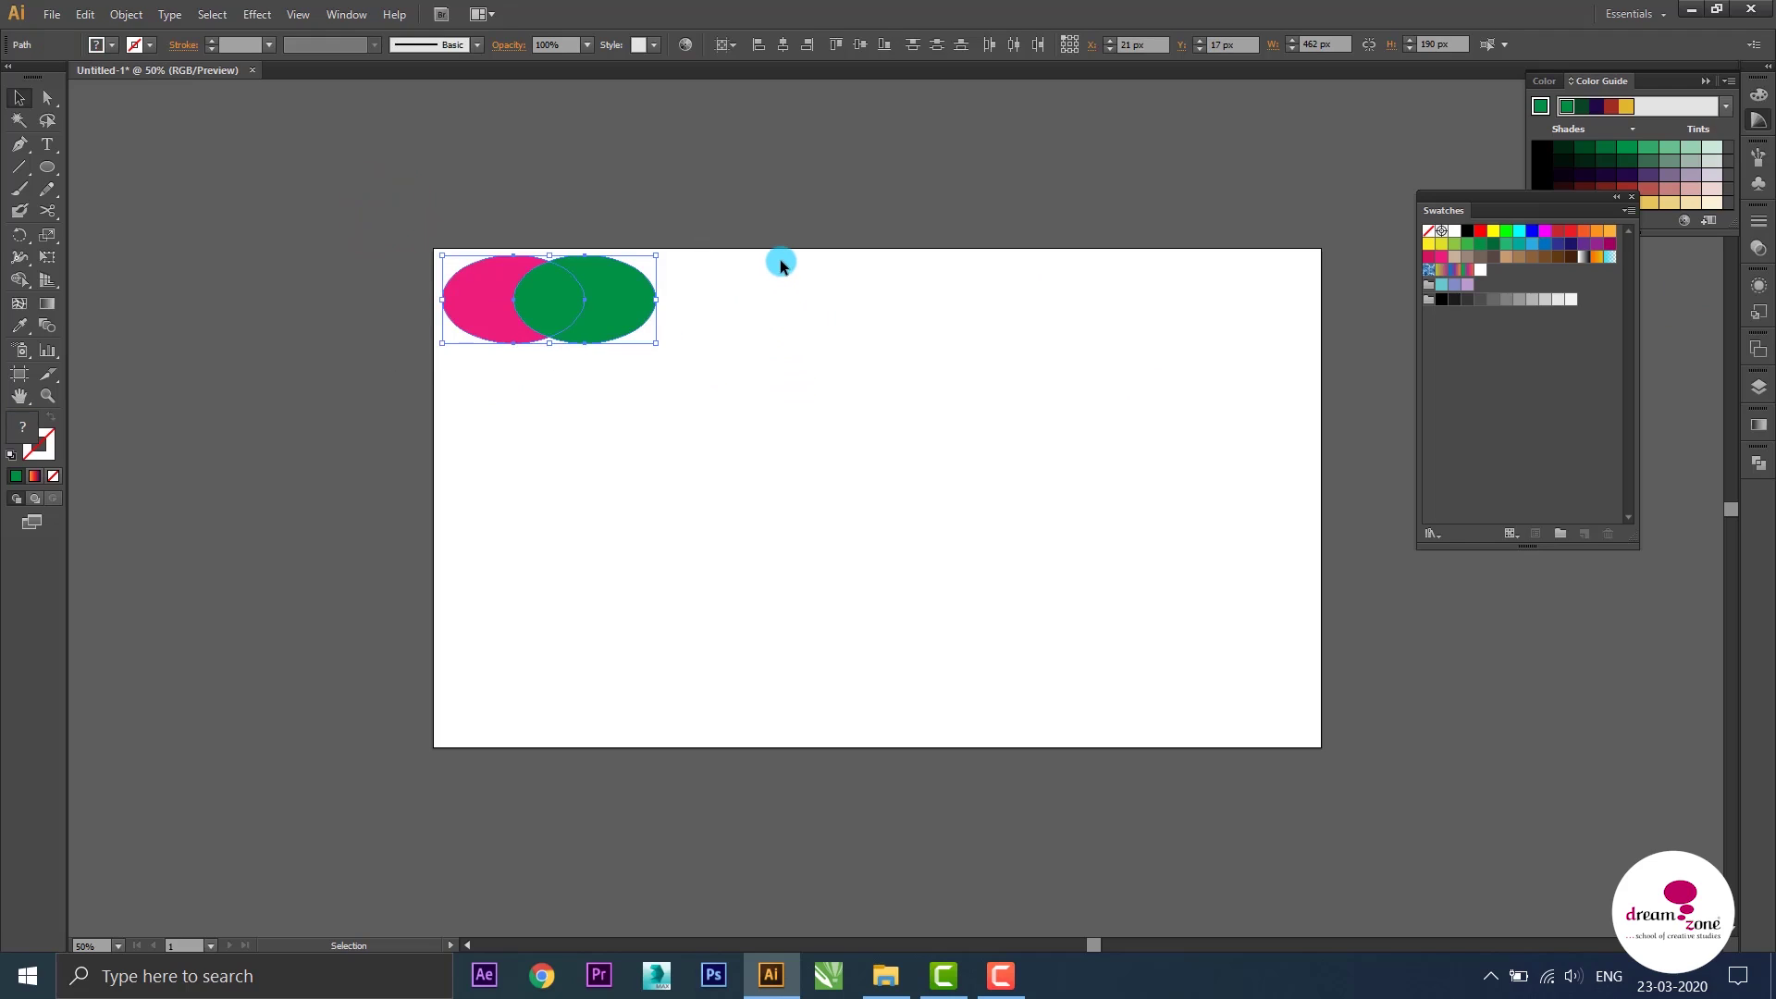
Set the General preferences Keyboard Increment to 200 px
key("a")
key("ctrl+k")
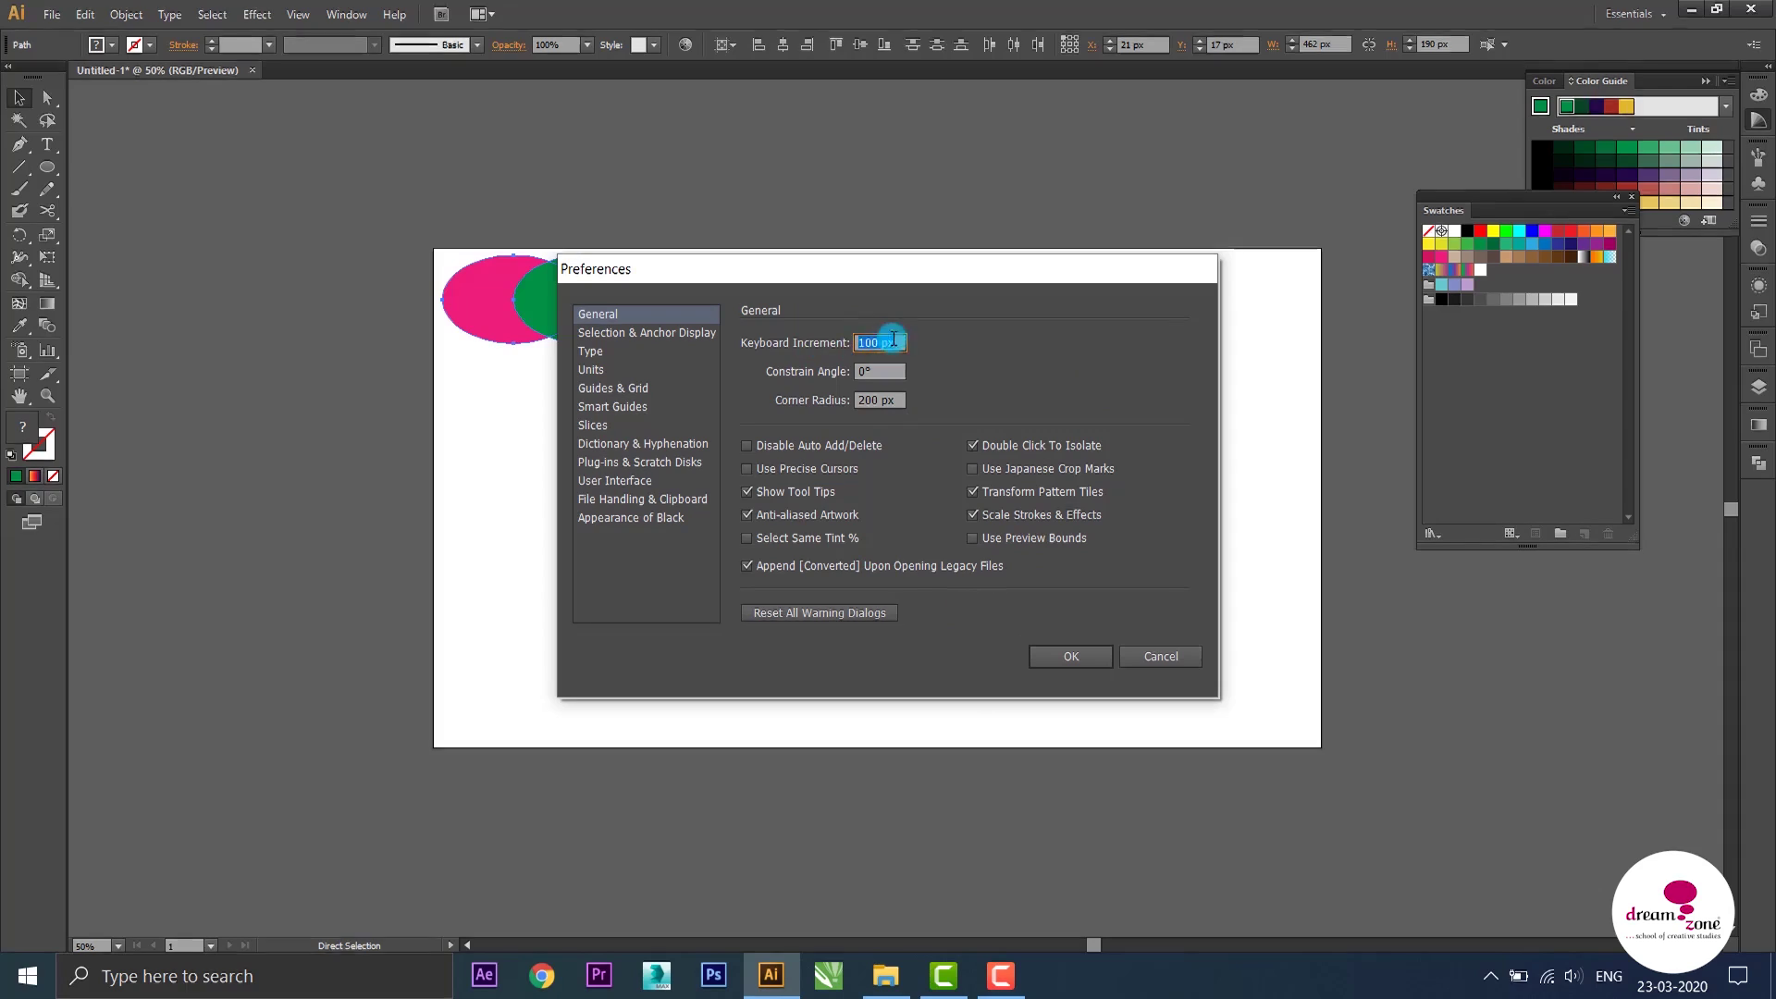
double_click(872, 341)
double_click(879, 342)
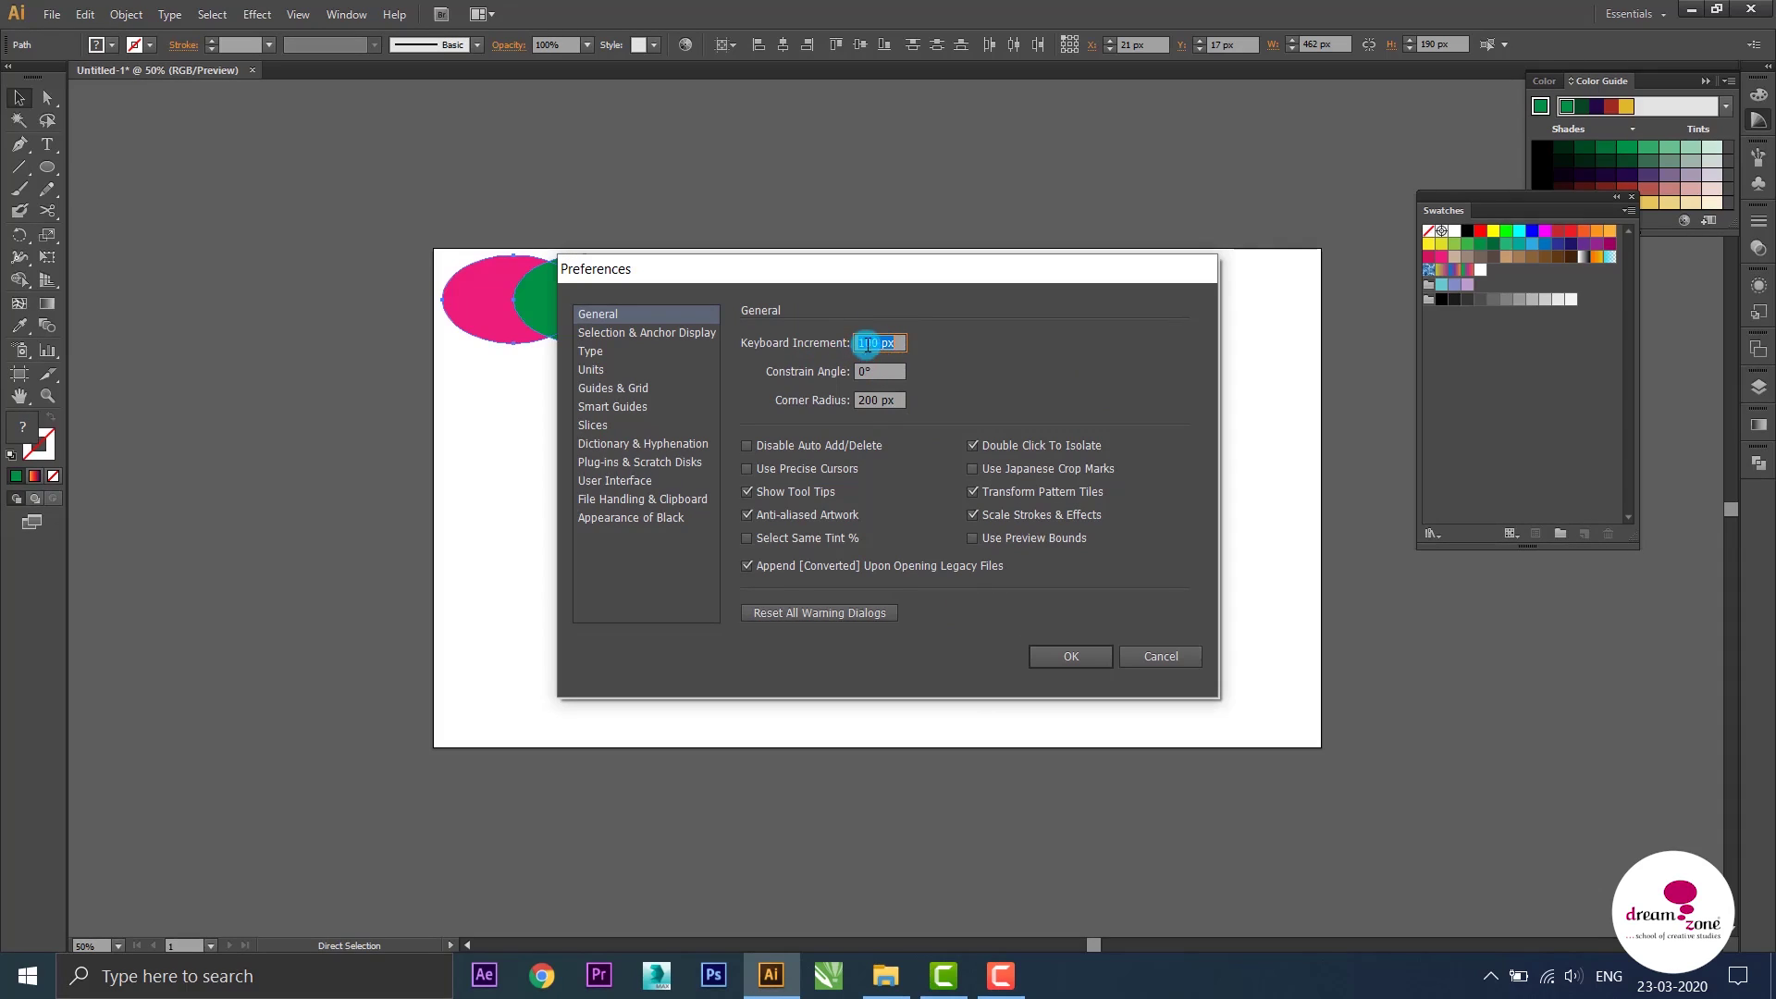
left_click(866, 341)
type("200")
left_click(1067, 652)
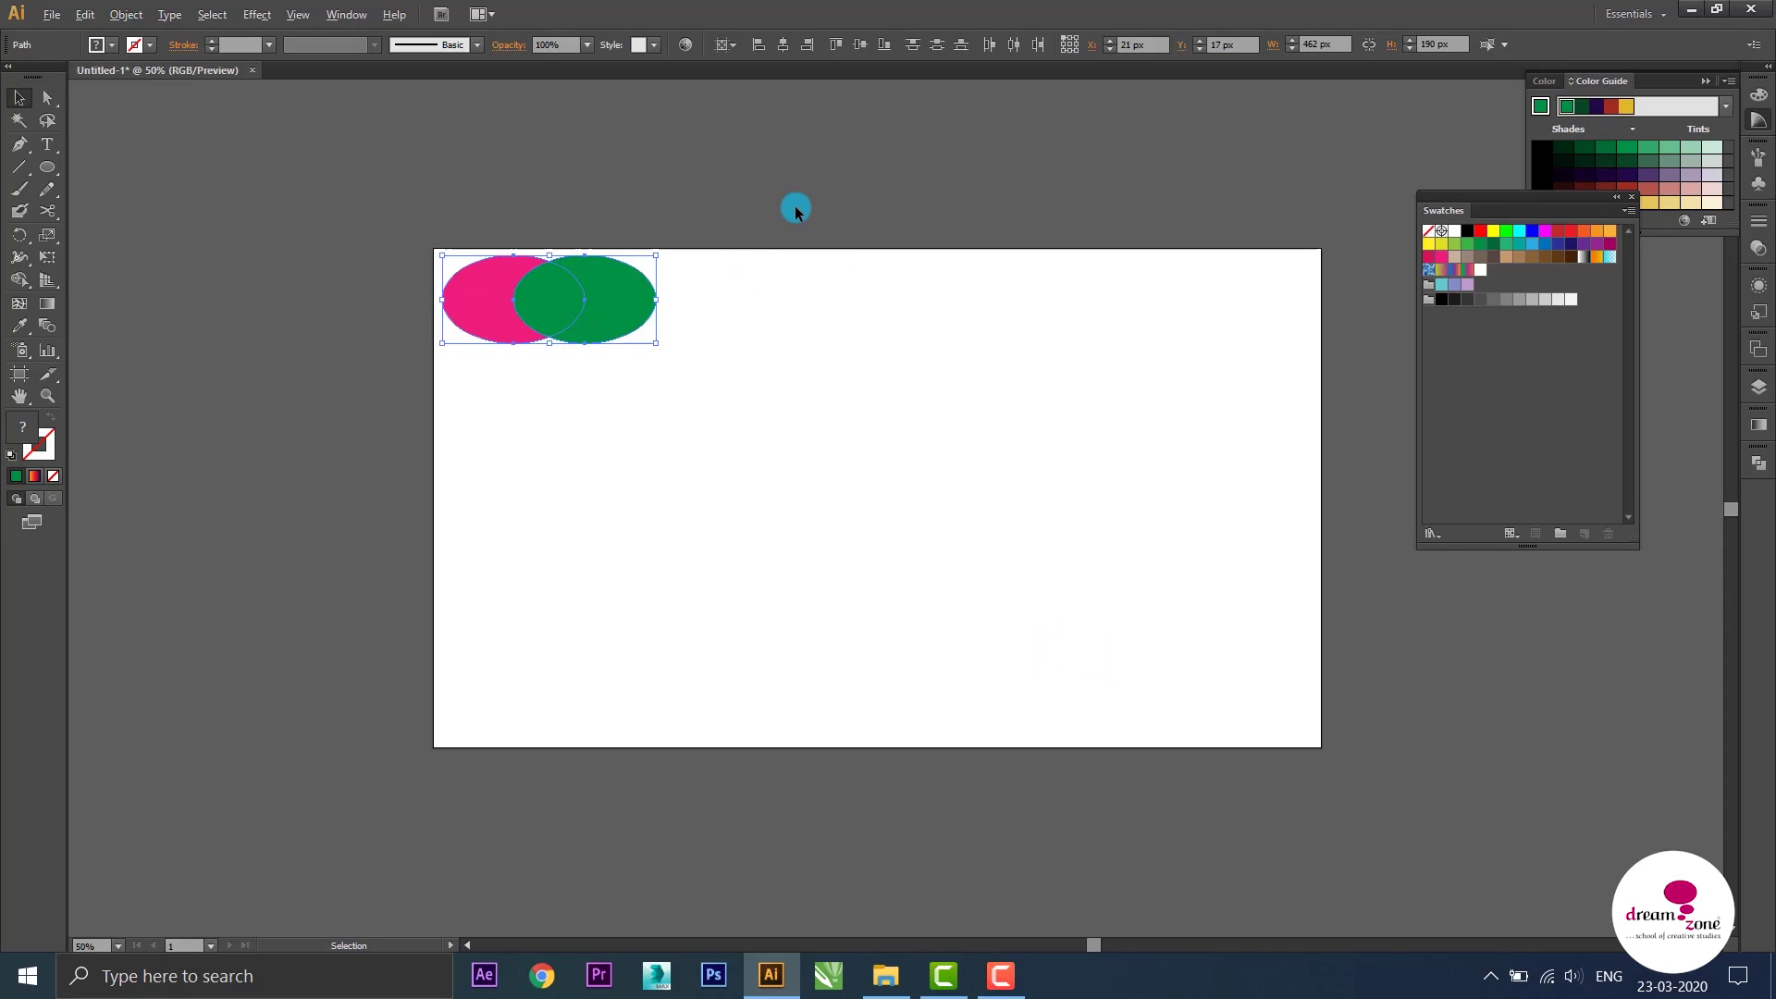
Duplicate the ellipse pair downward with Alt+Down and repeated Ctrl+D, then select the whole column
key("alt+Down")
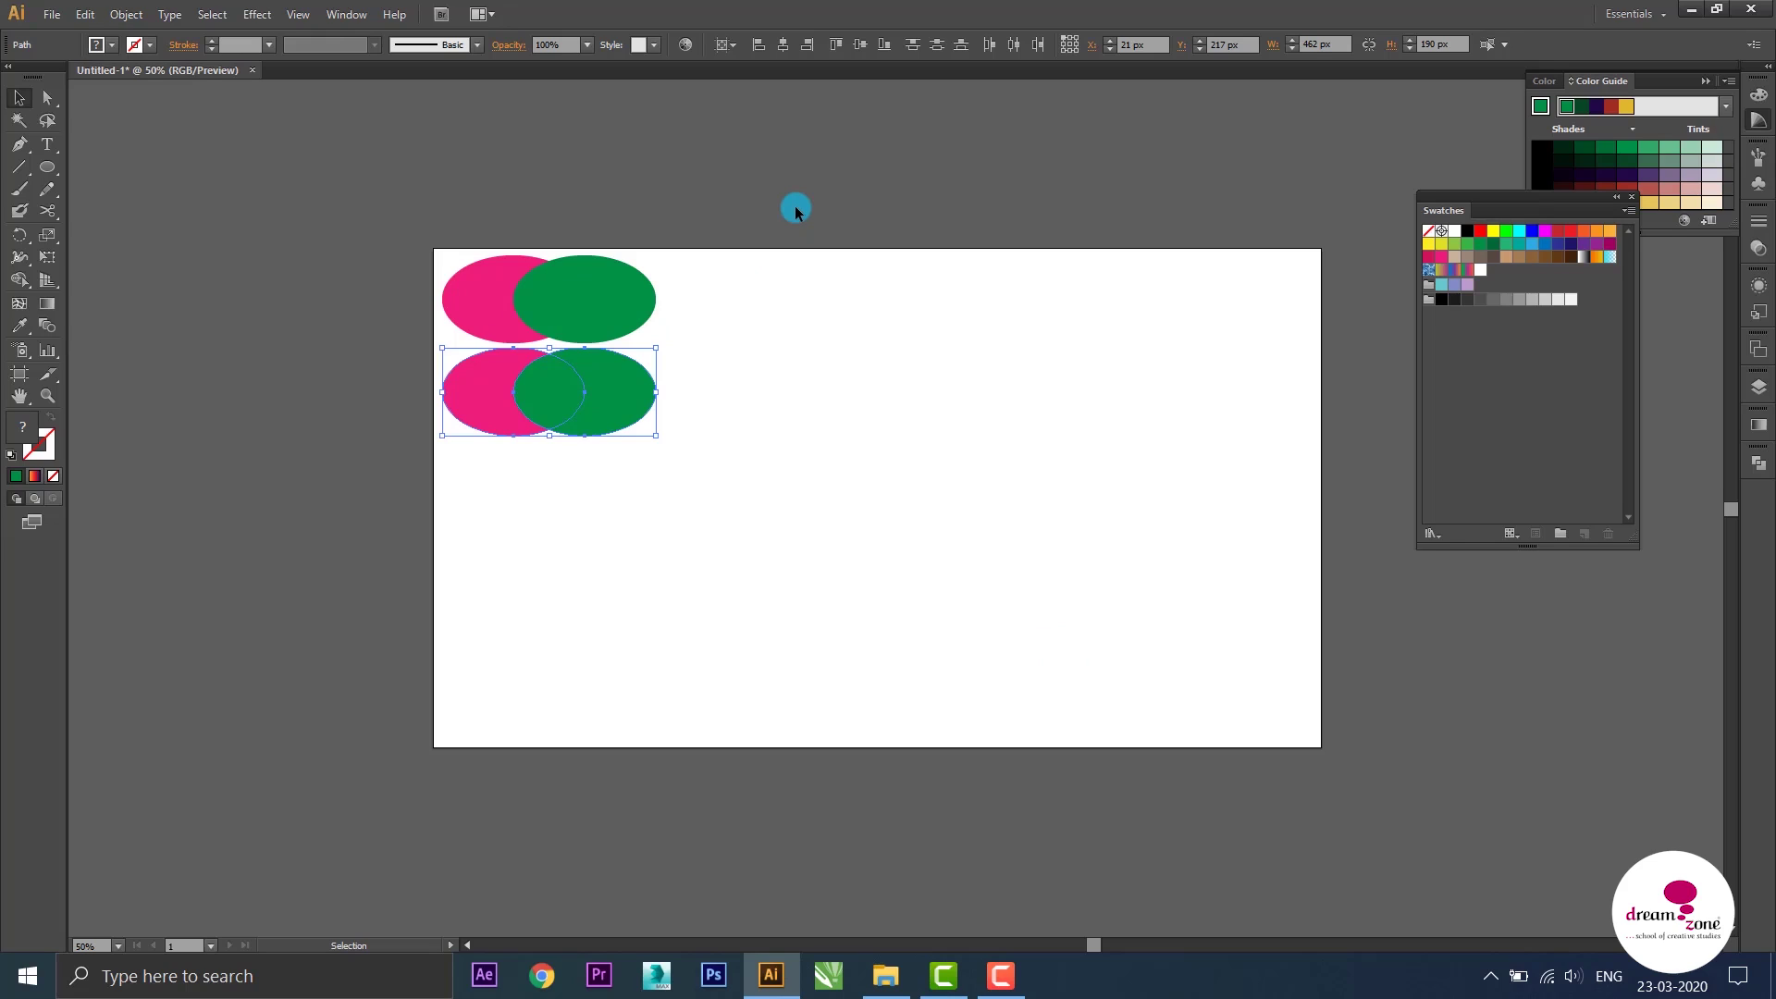
key("ctrl+d")
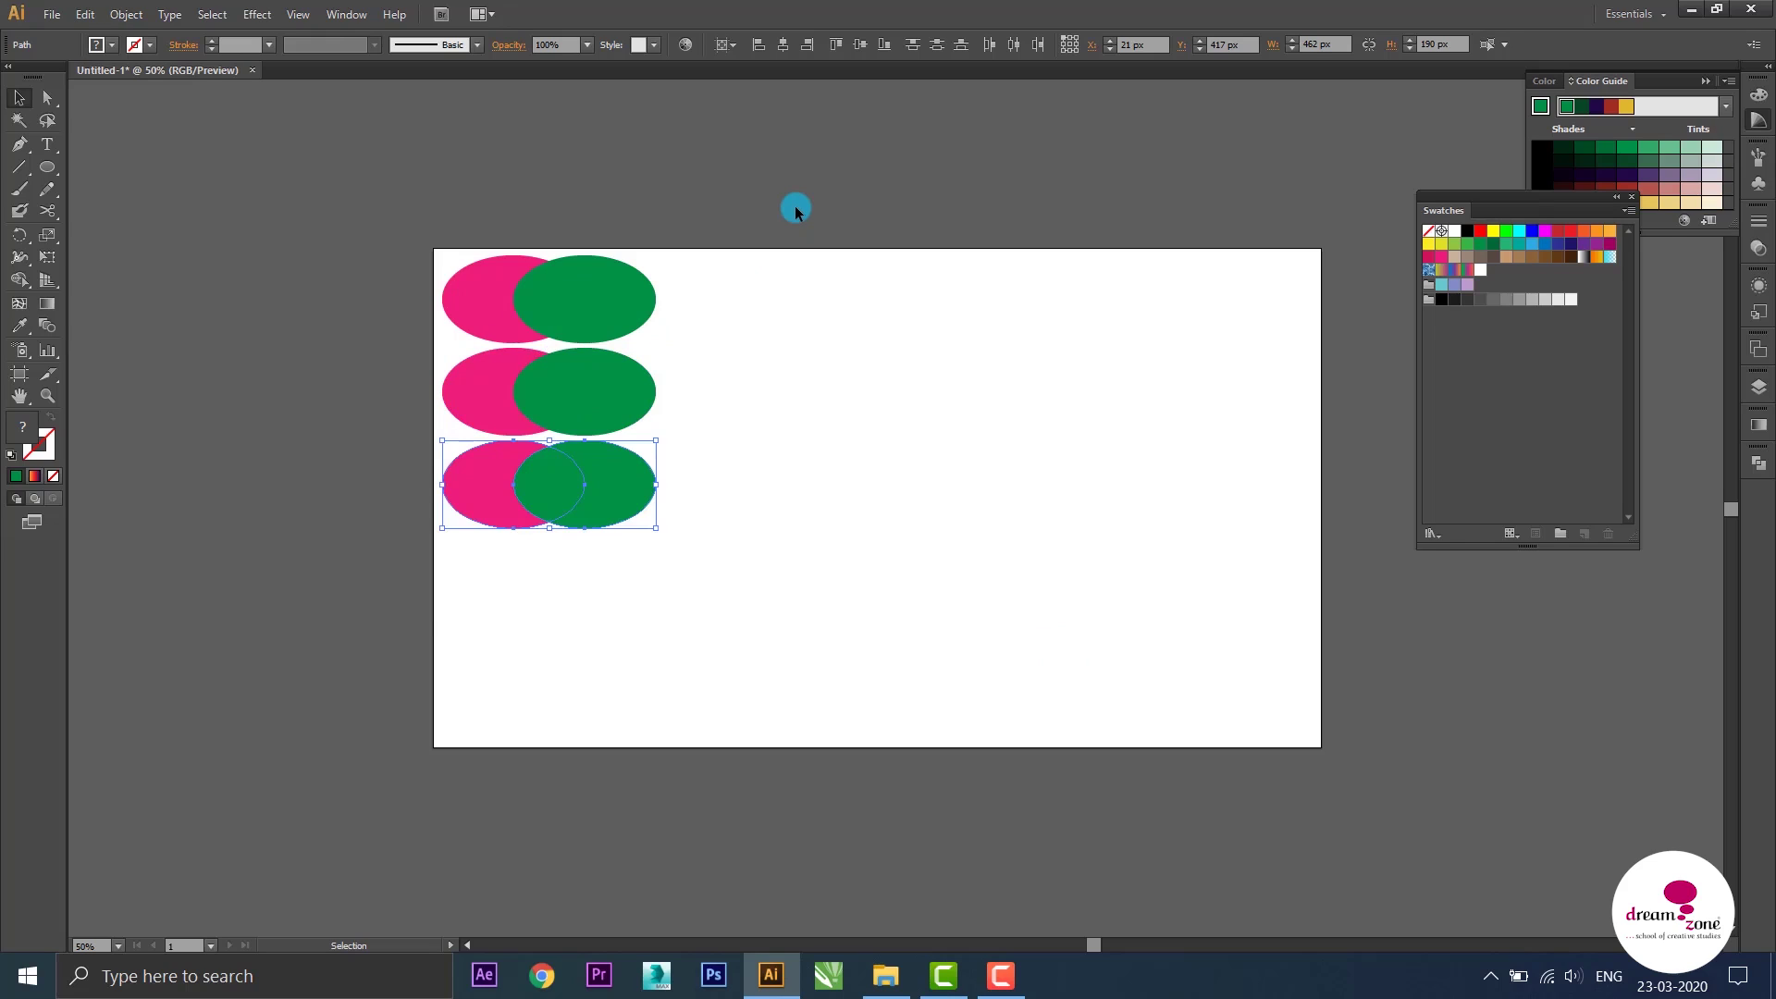
key("ctrl+d")
key("ctrl+d")
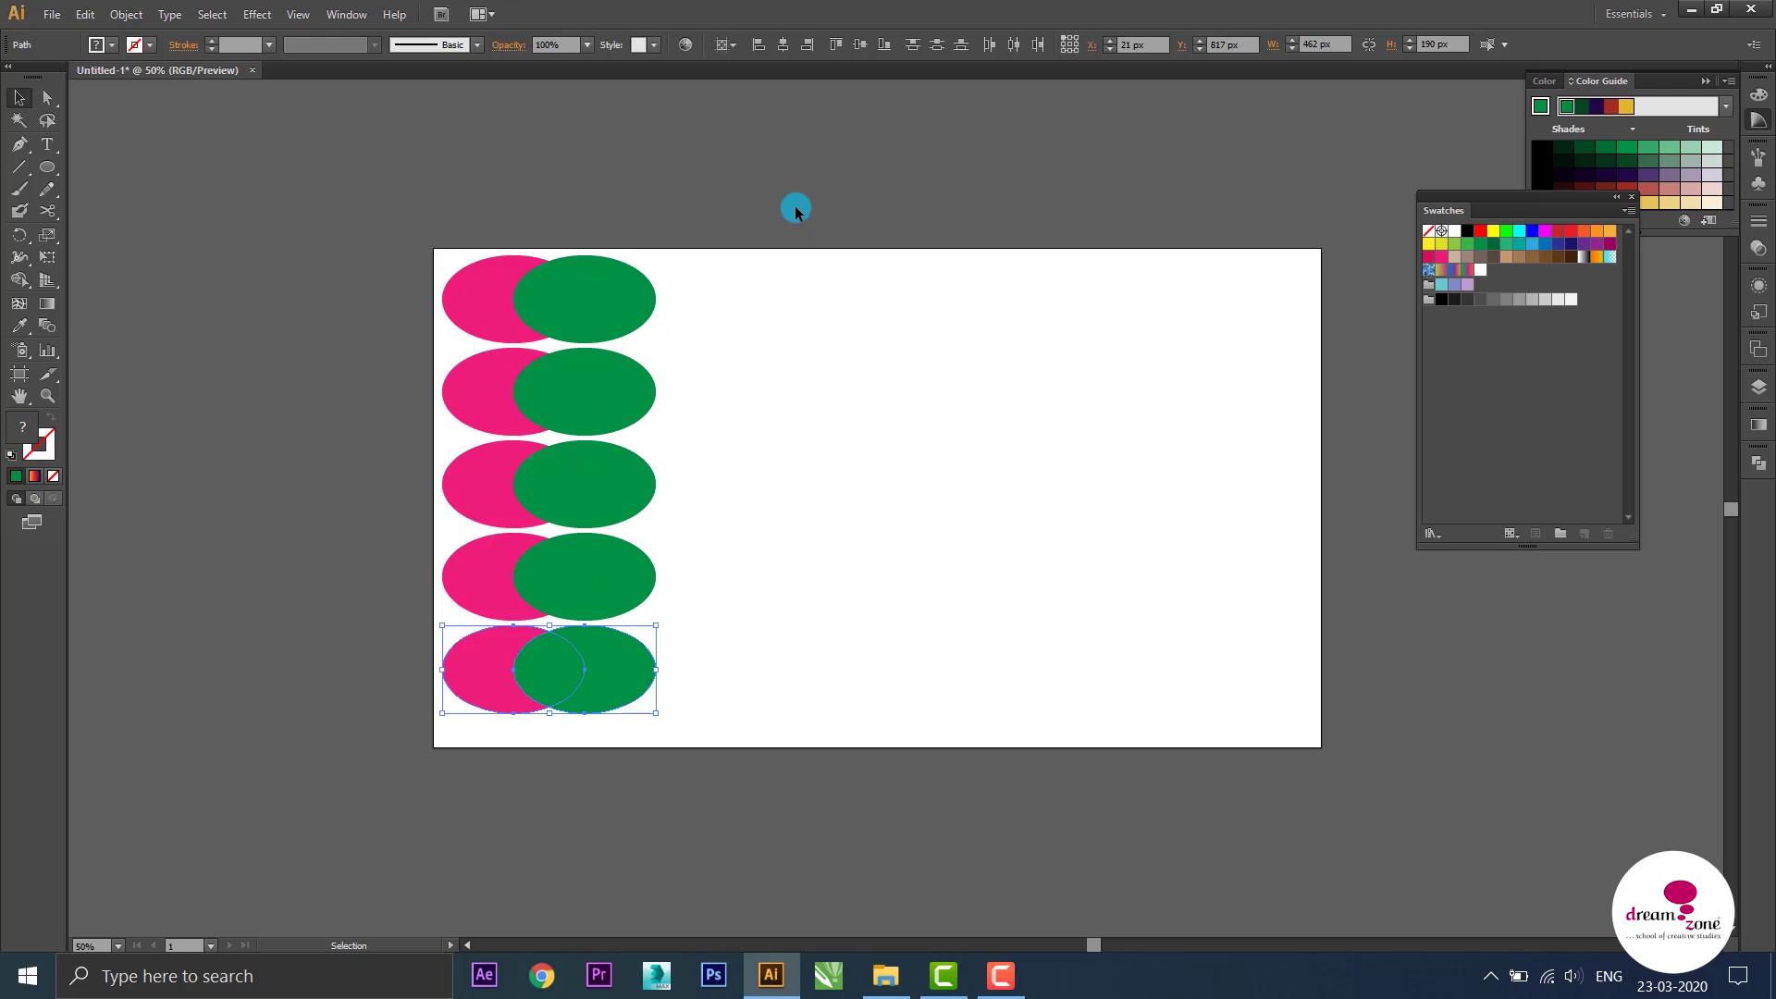
key("ctrl+d")
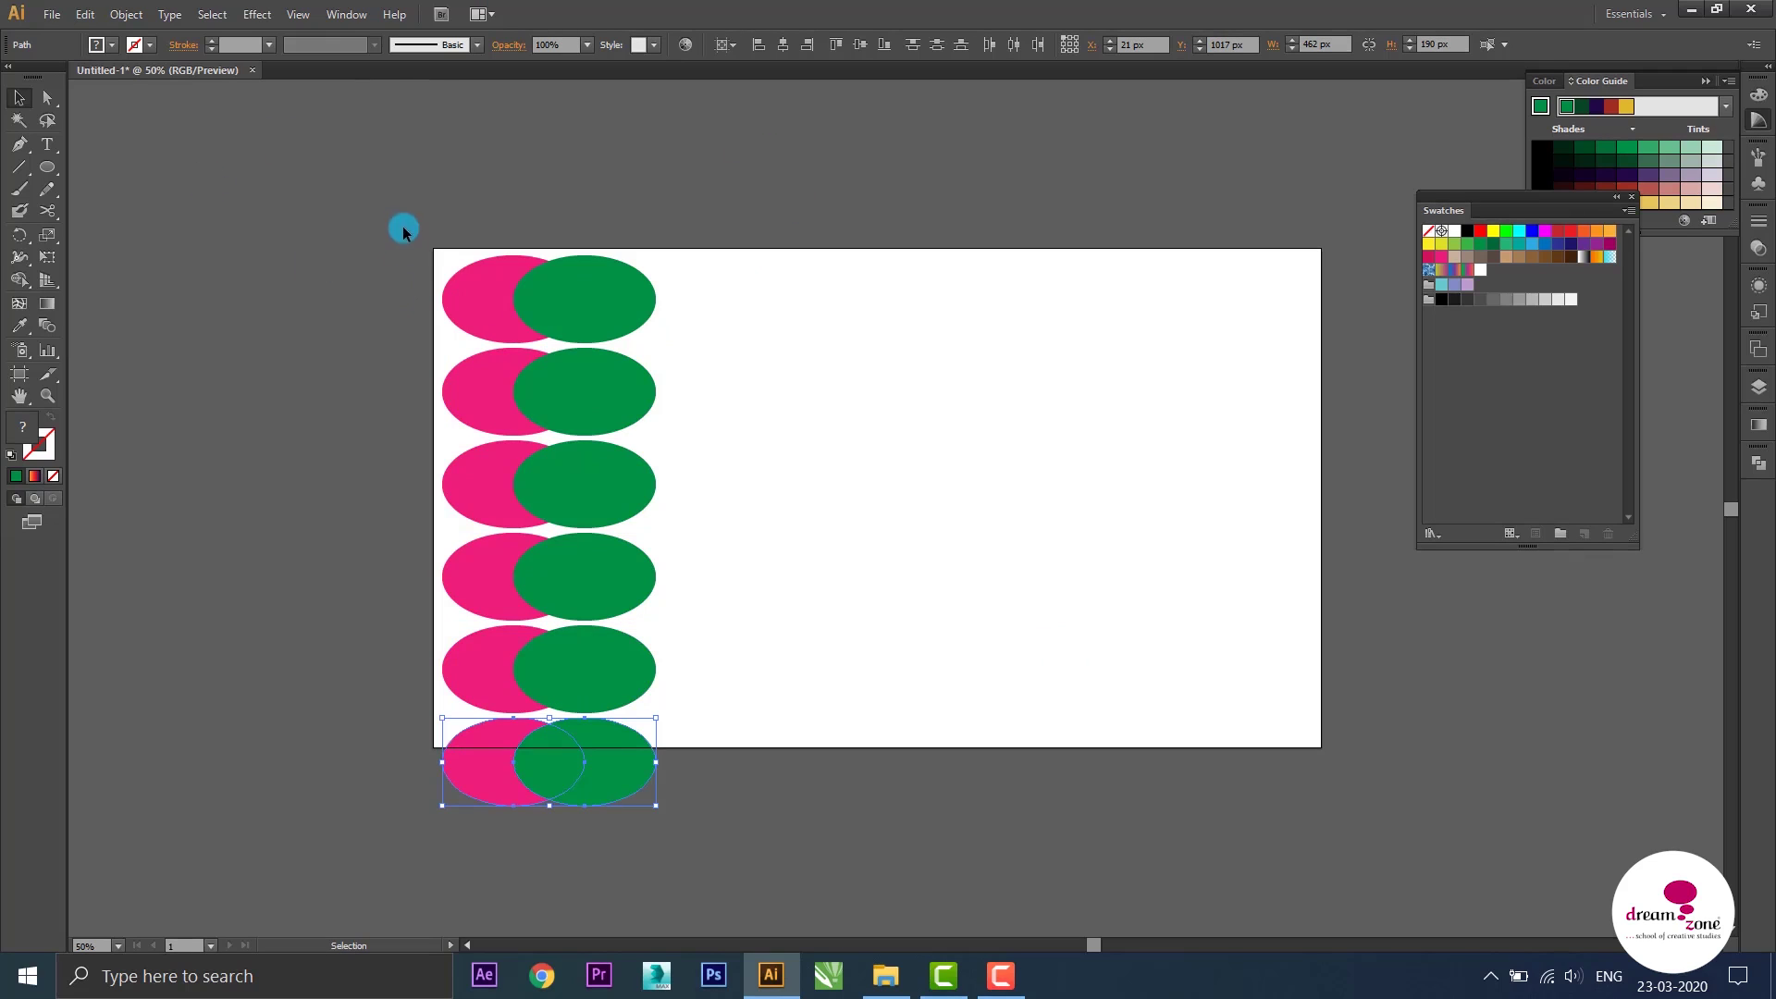
mouse_move(404, 201)
left_mouse_down()
mouse_move(689, 823)
mouse_move(696, 903)
left_mouse_up()
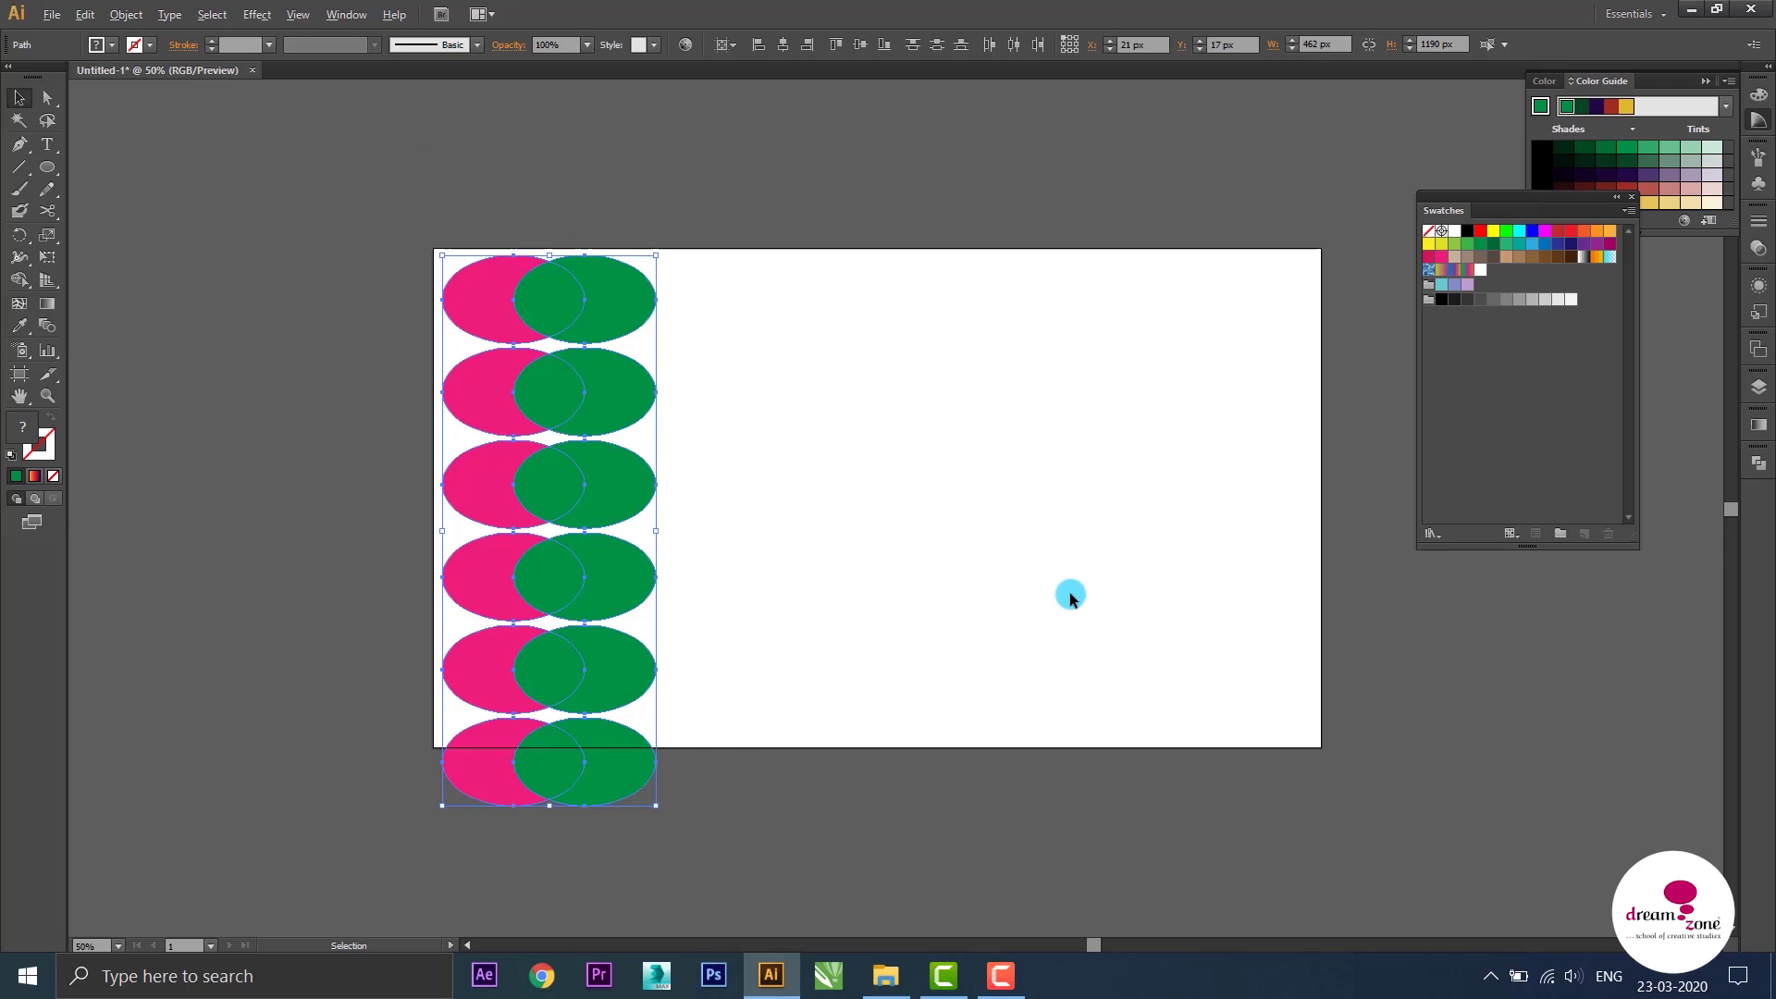
Try a 400 px keyboard increment for a sideways column copy, then undo back to the original
key("ctrl+d")
key("ctrl+d")
key("ctrl+d")
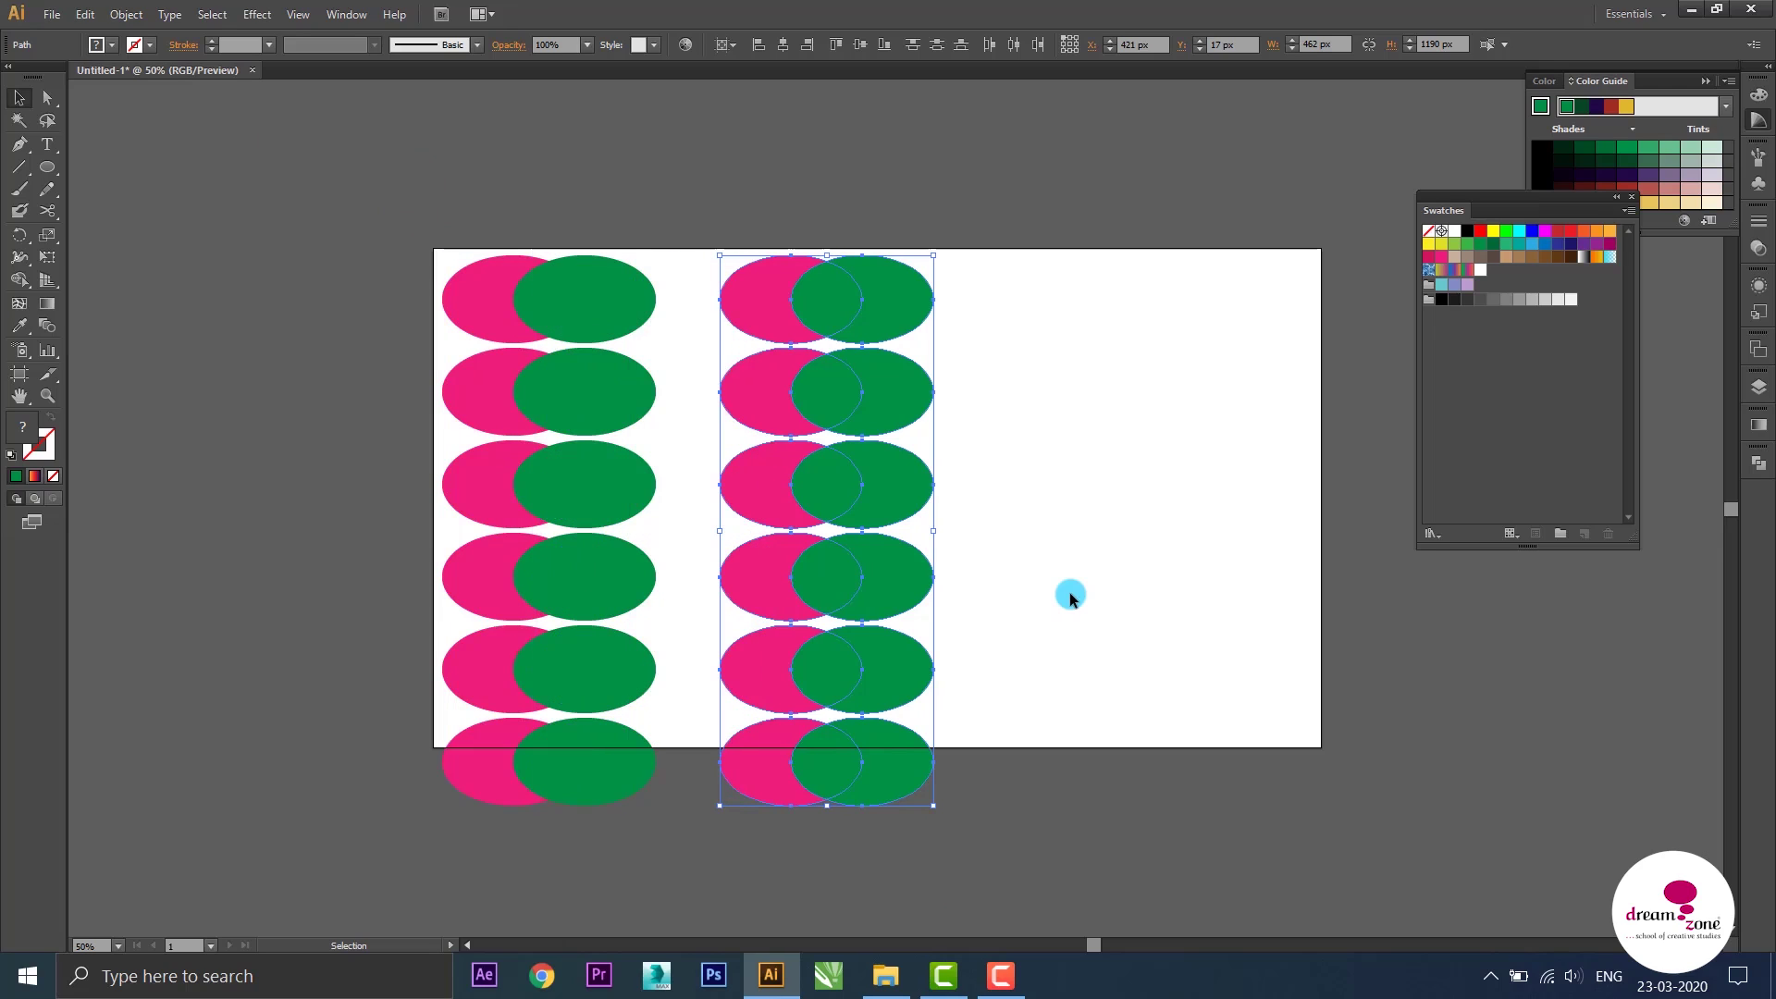
key("ctrl+d")
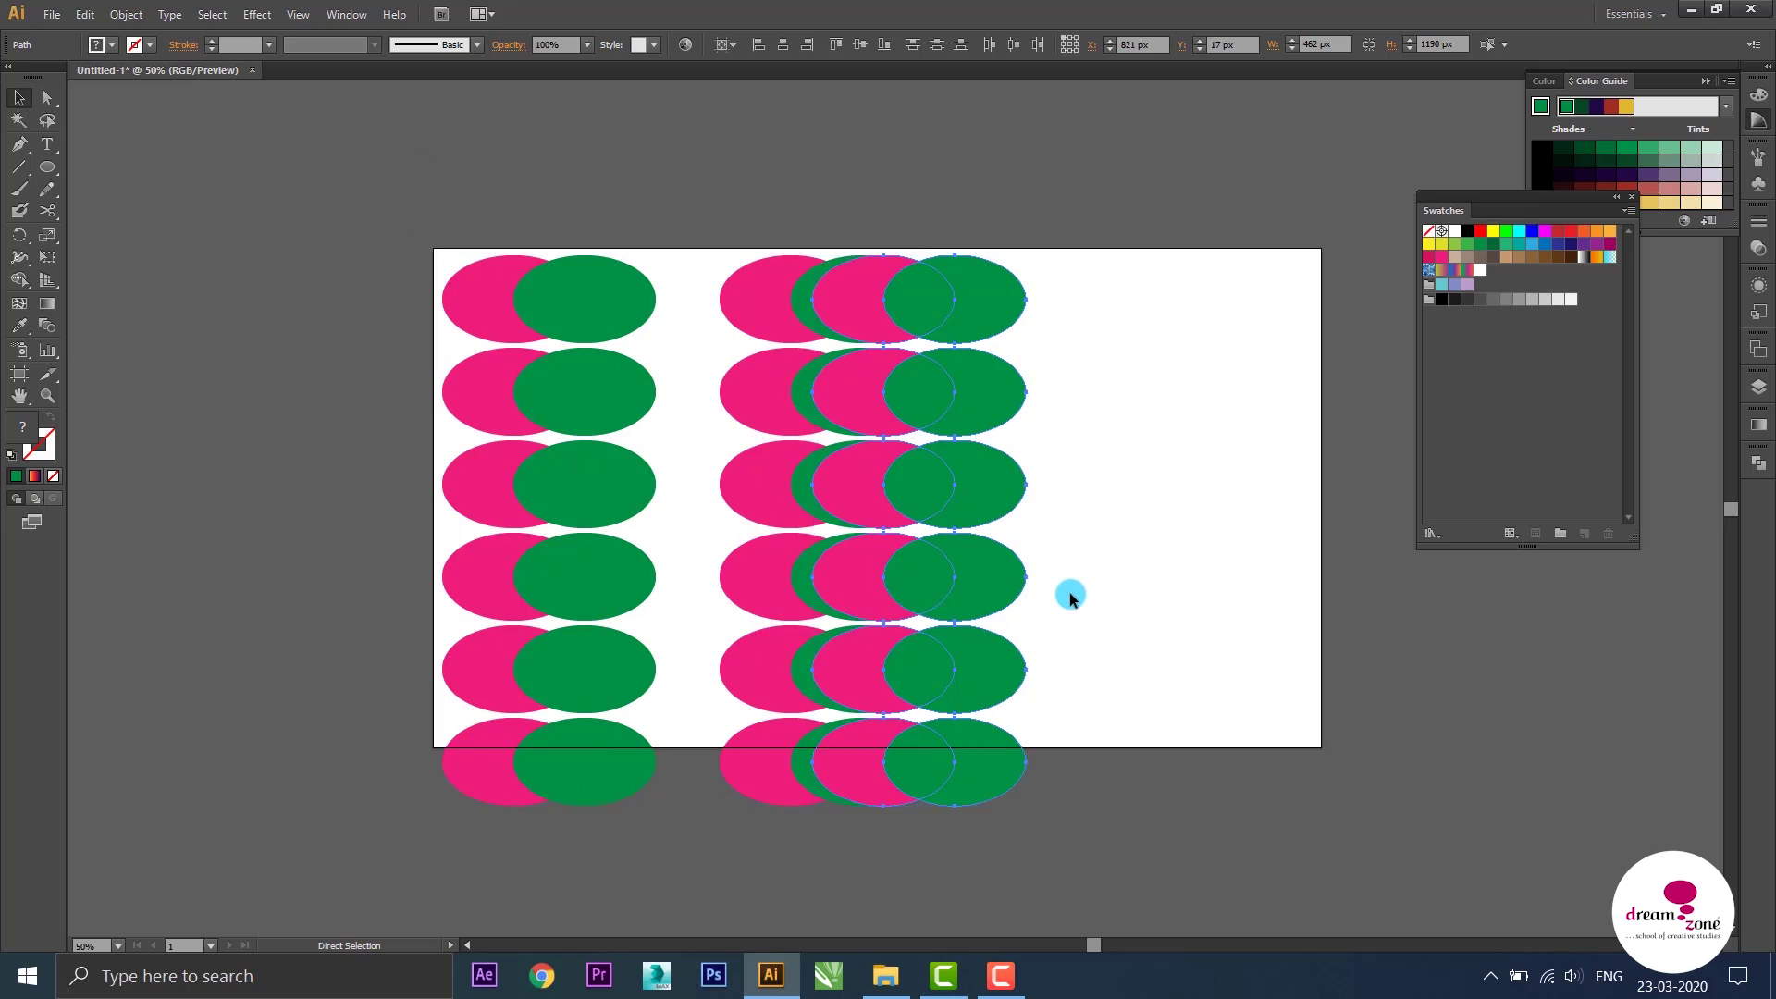
key("ctrl+z")
key("ctrl+k")
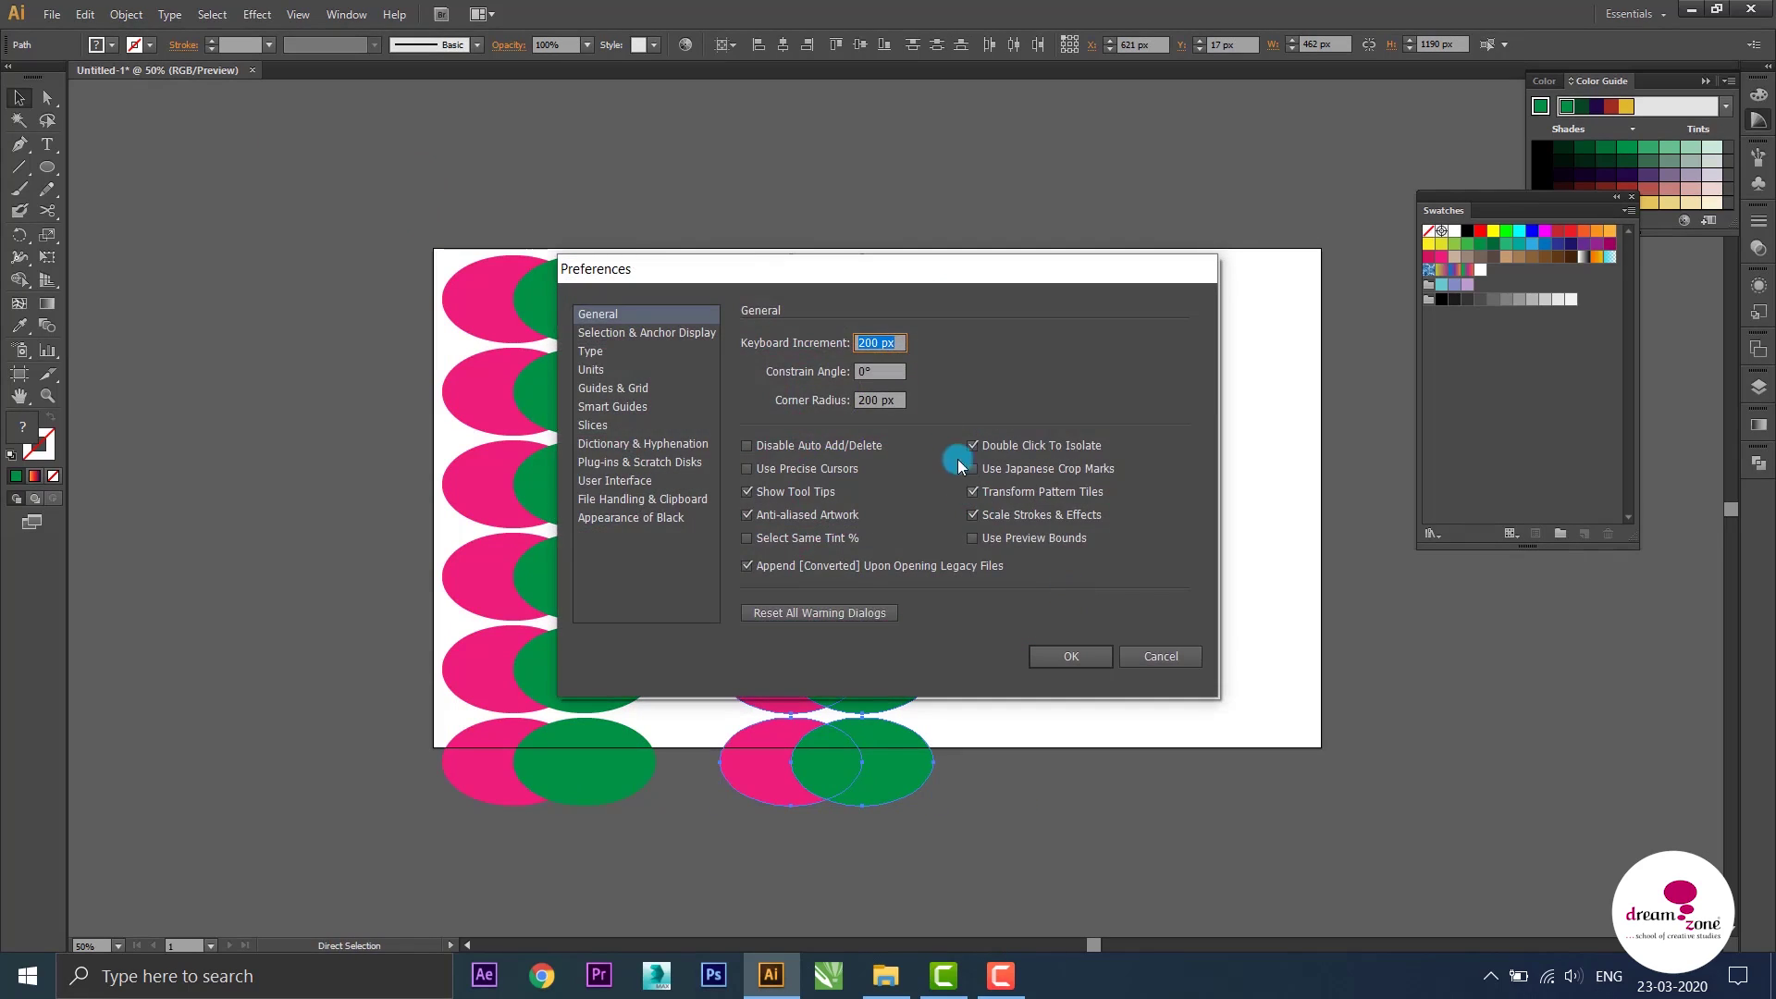
type("400")
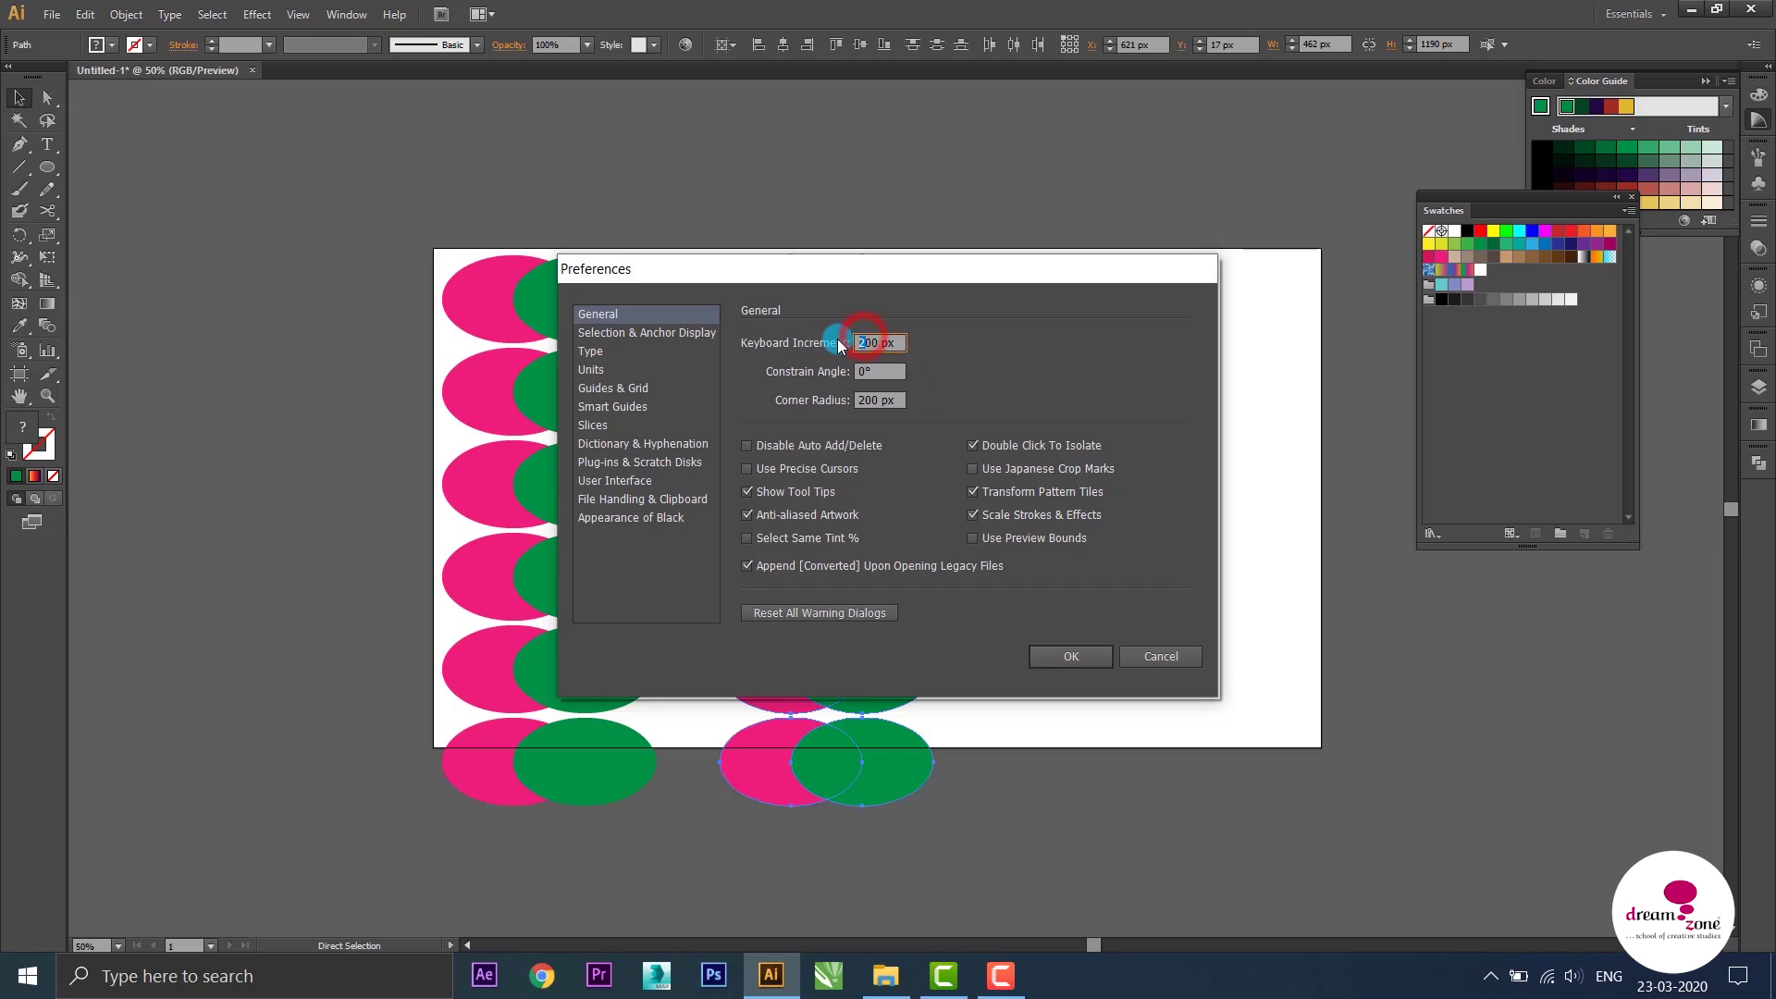
left_click(1070, 659)
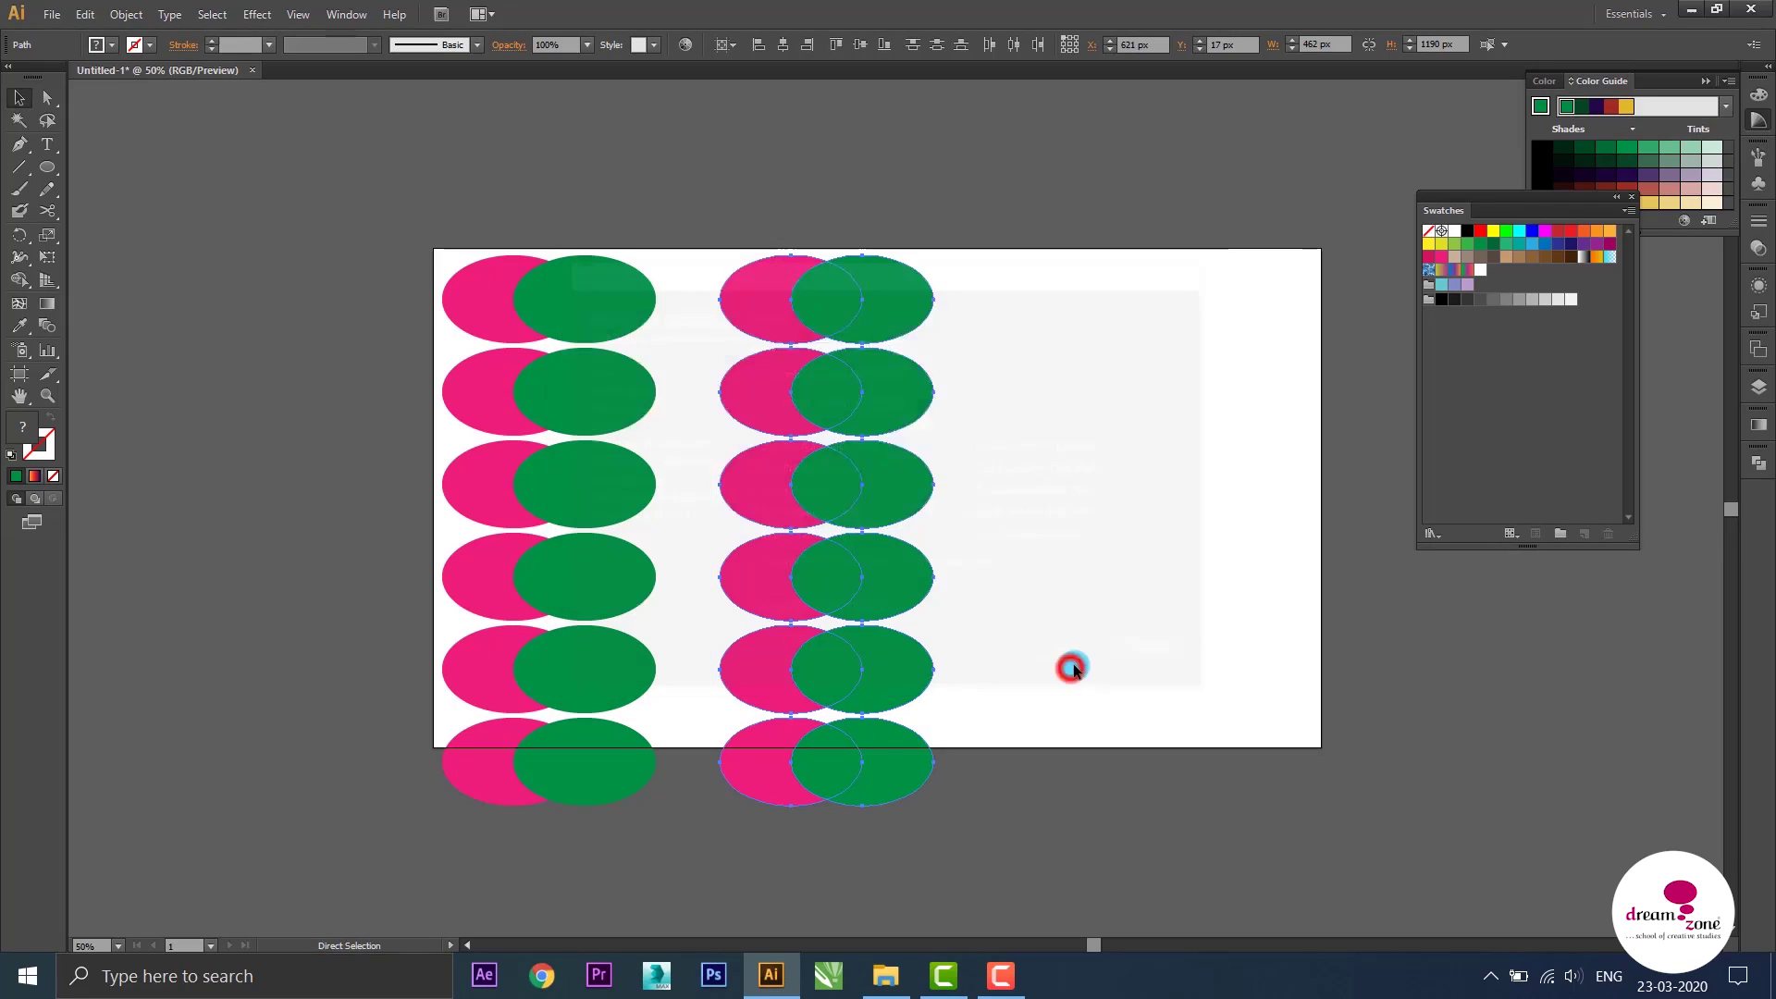
key("alt+Right")
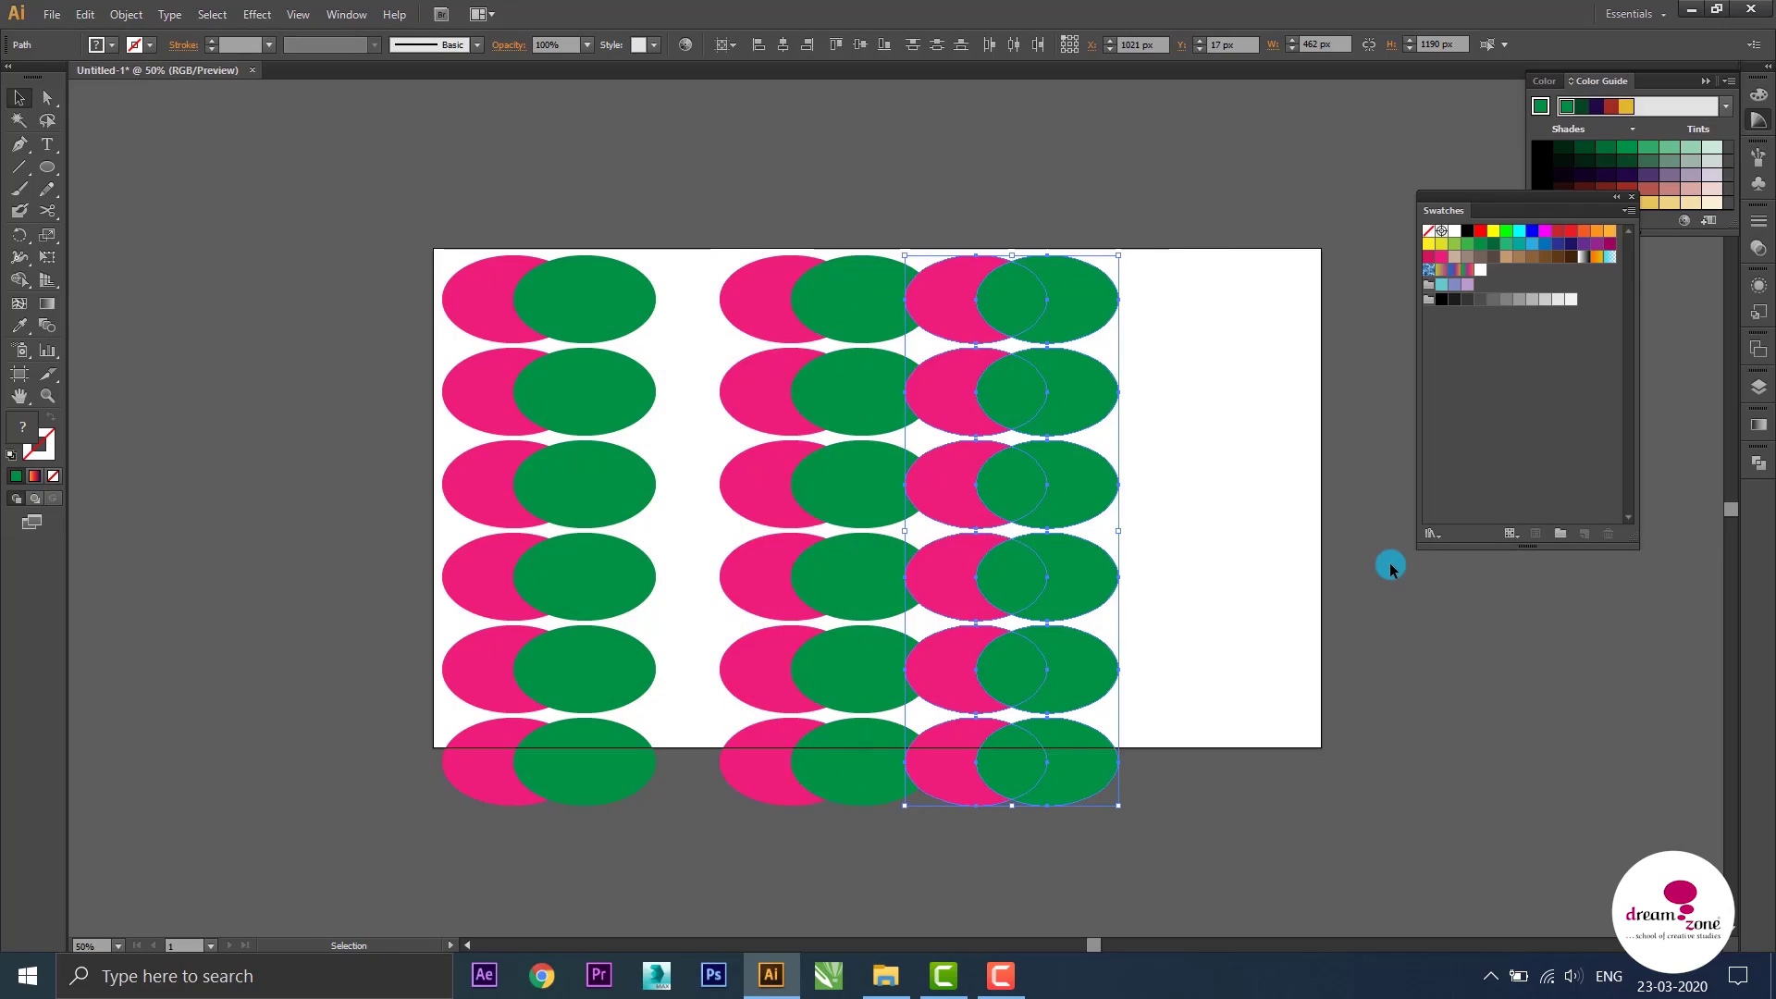
key("ctrl+z")
key("ctrl+z")
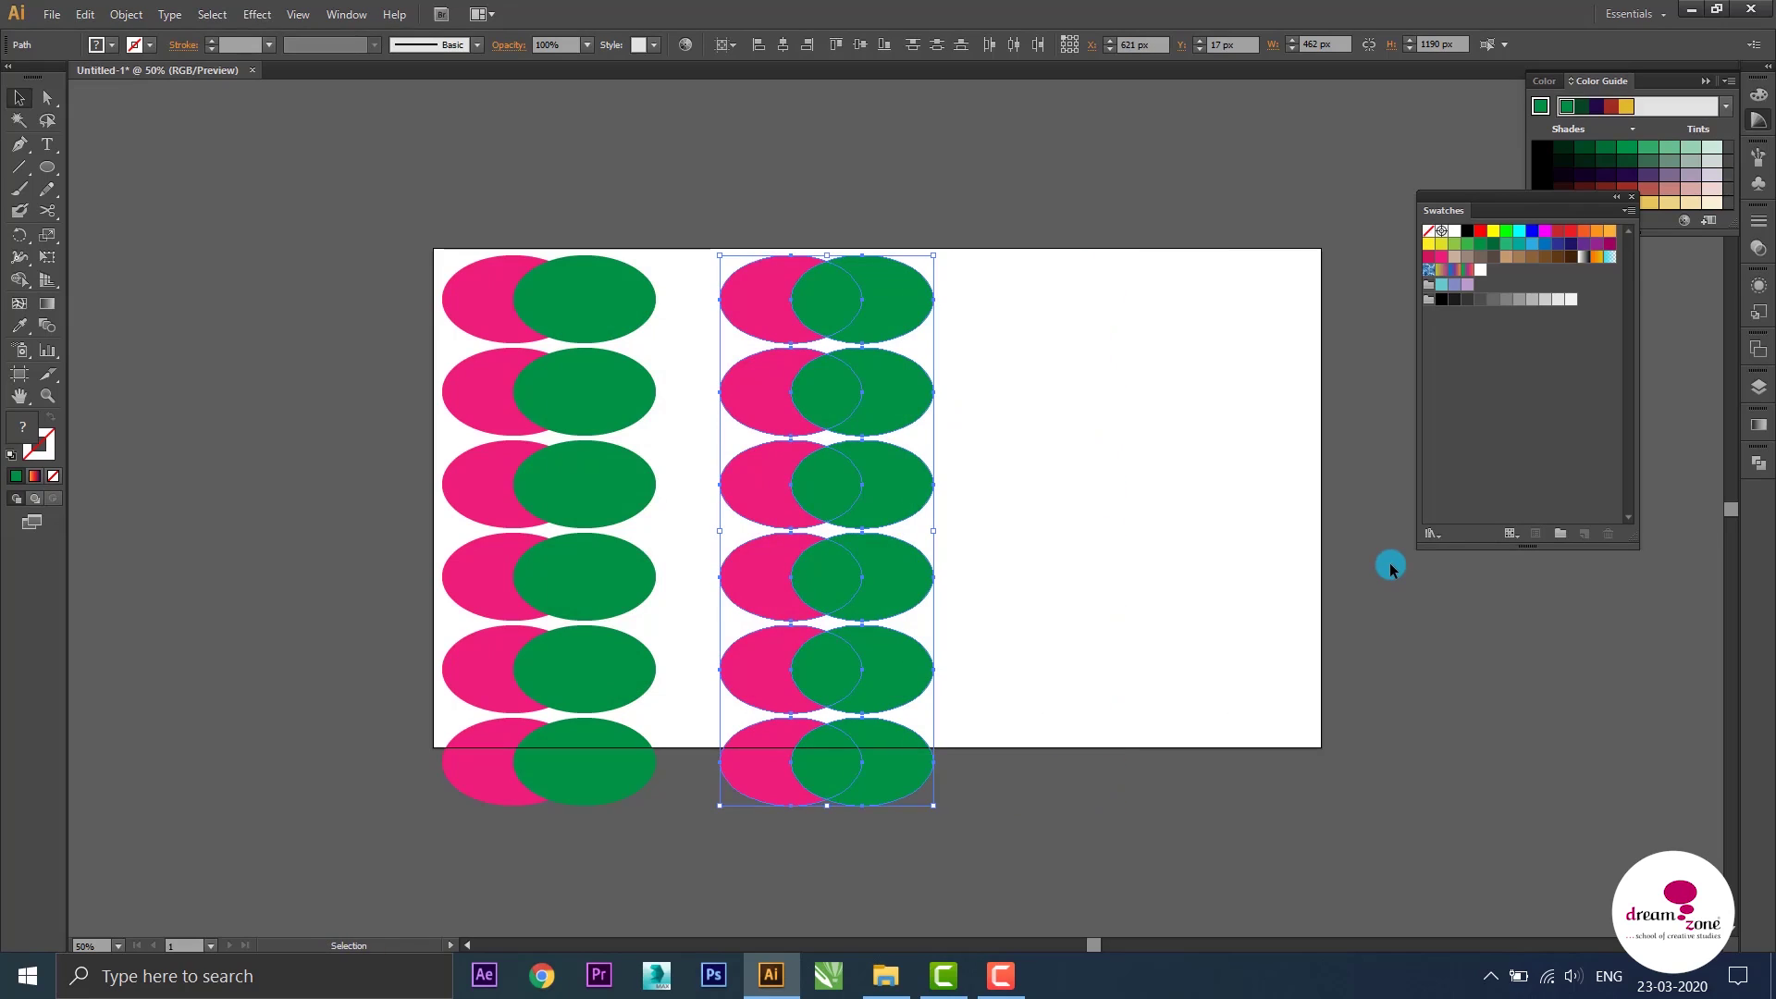
key("ctrl+z")
key("ctrl+z")
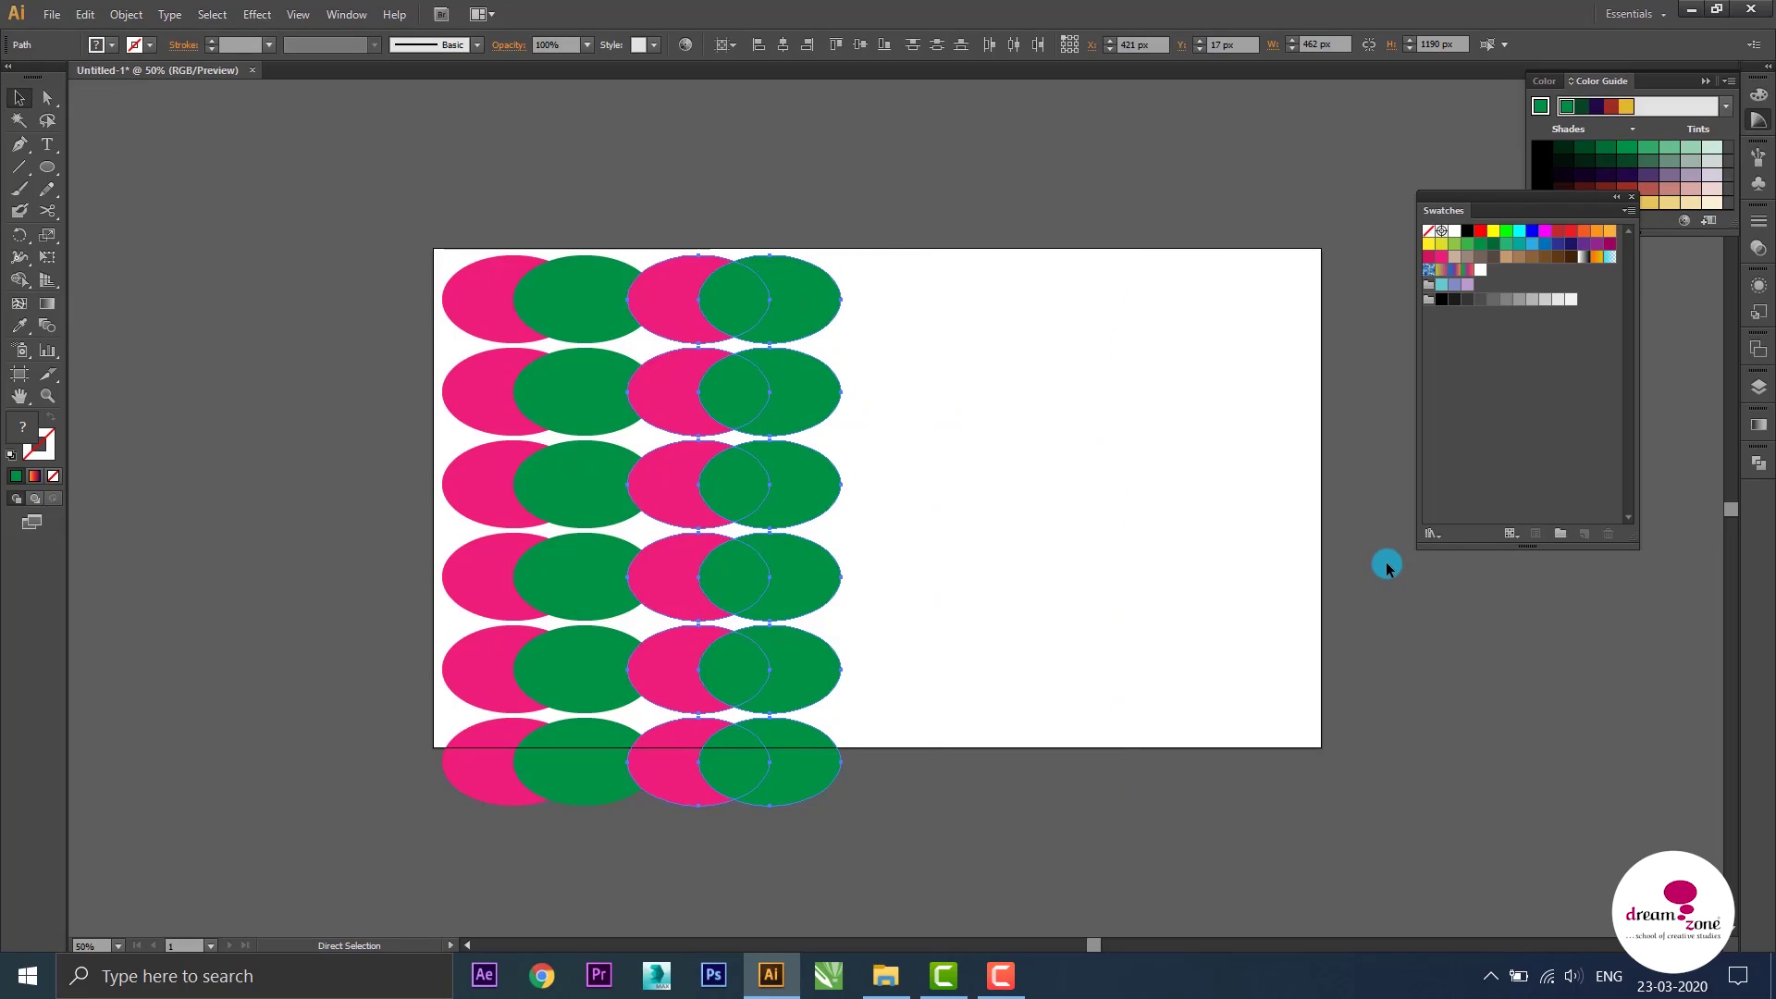
key("ctrl+z")
key("ctrl+z")
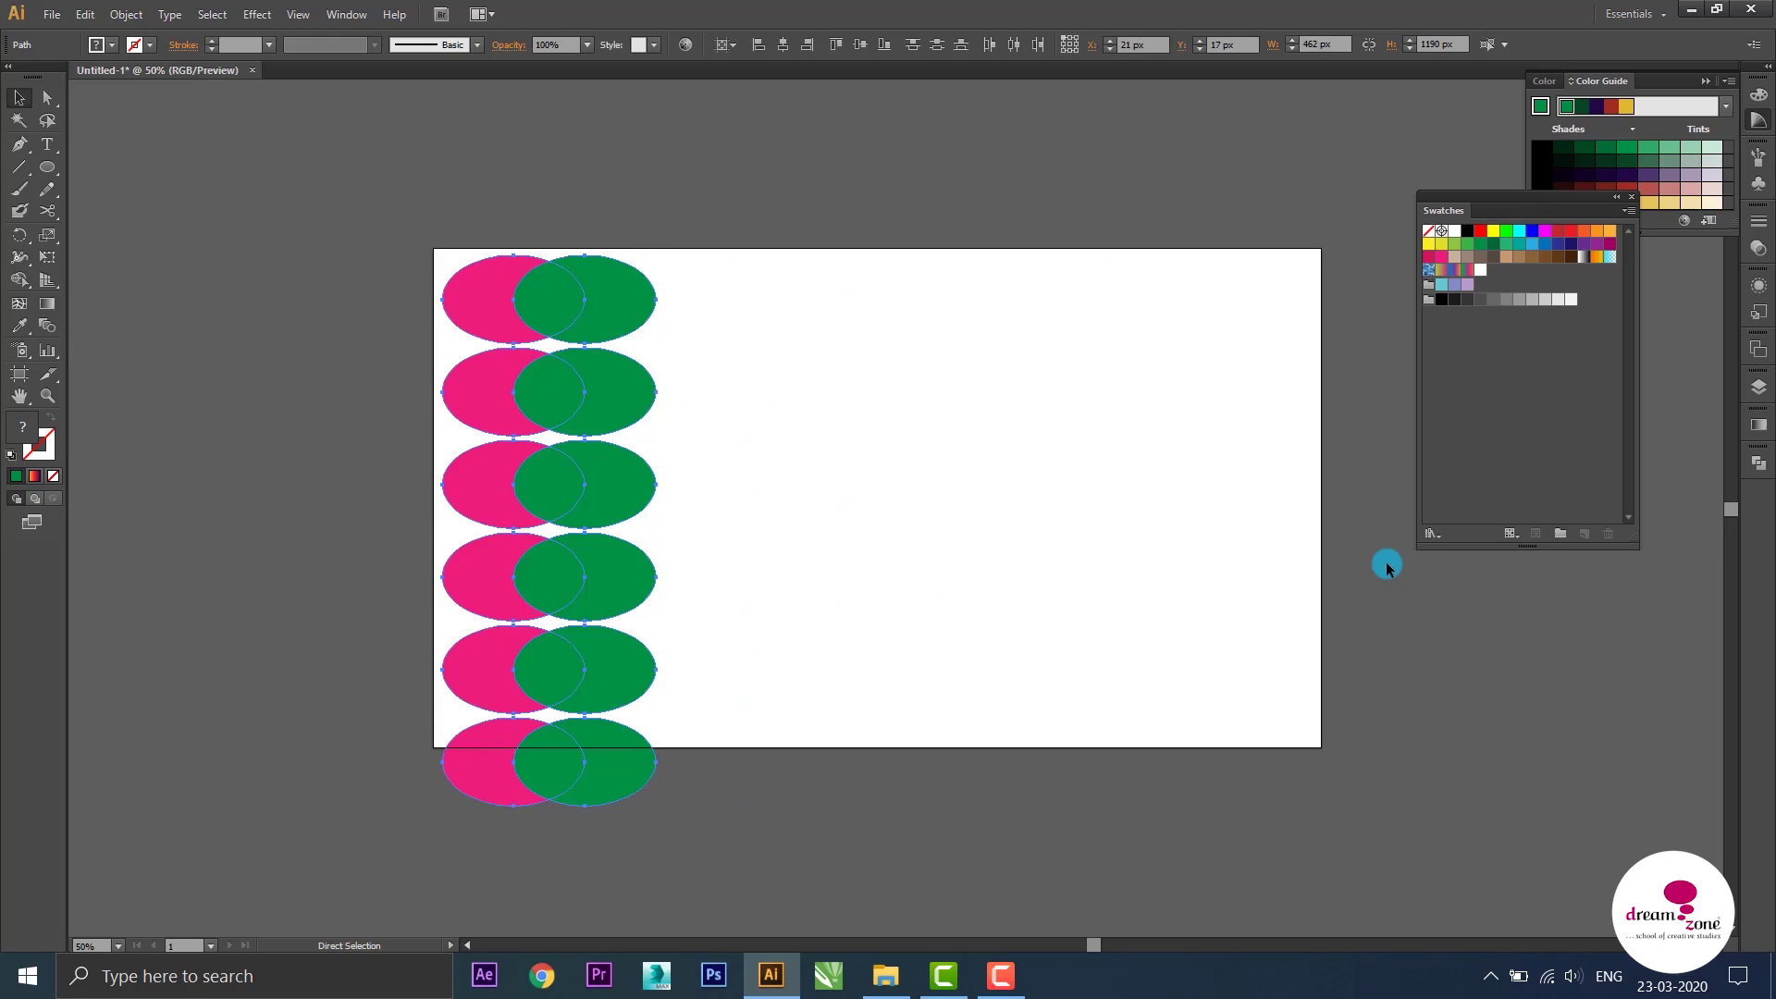
Set the keyboard increment to 600 px and Alt+Right to copy the column 600 px right
key("ctrl+k")
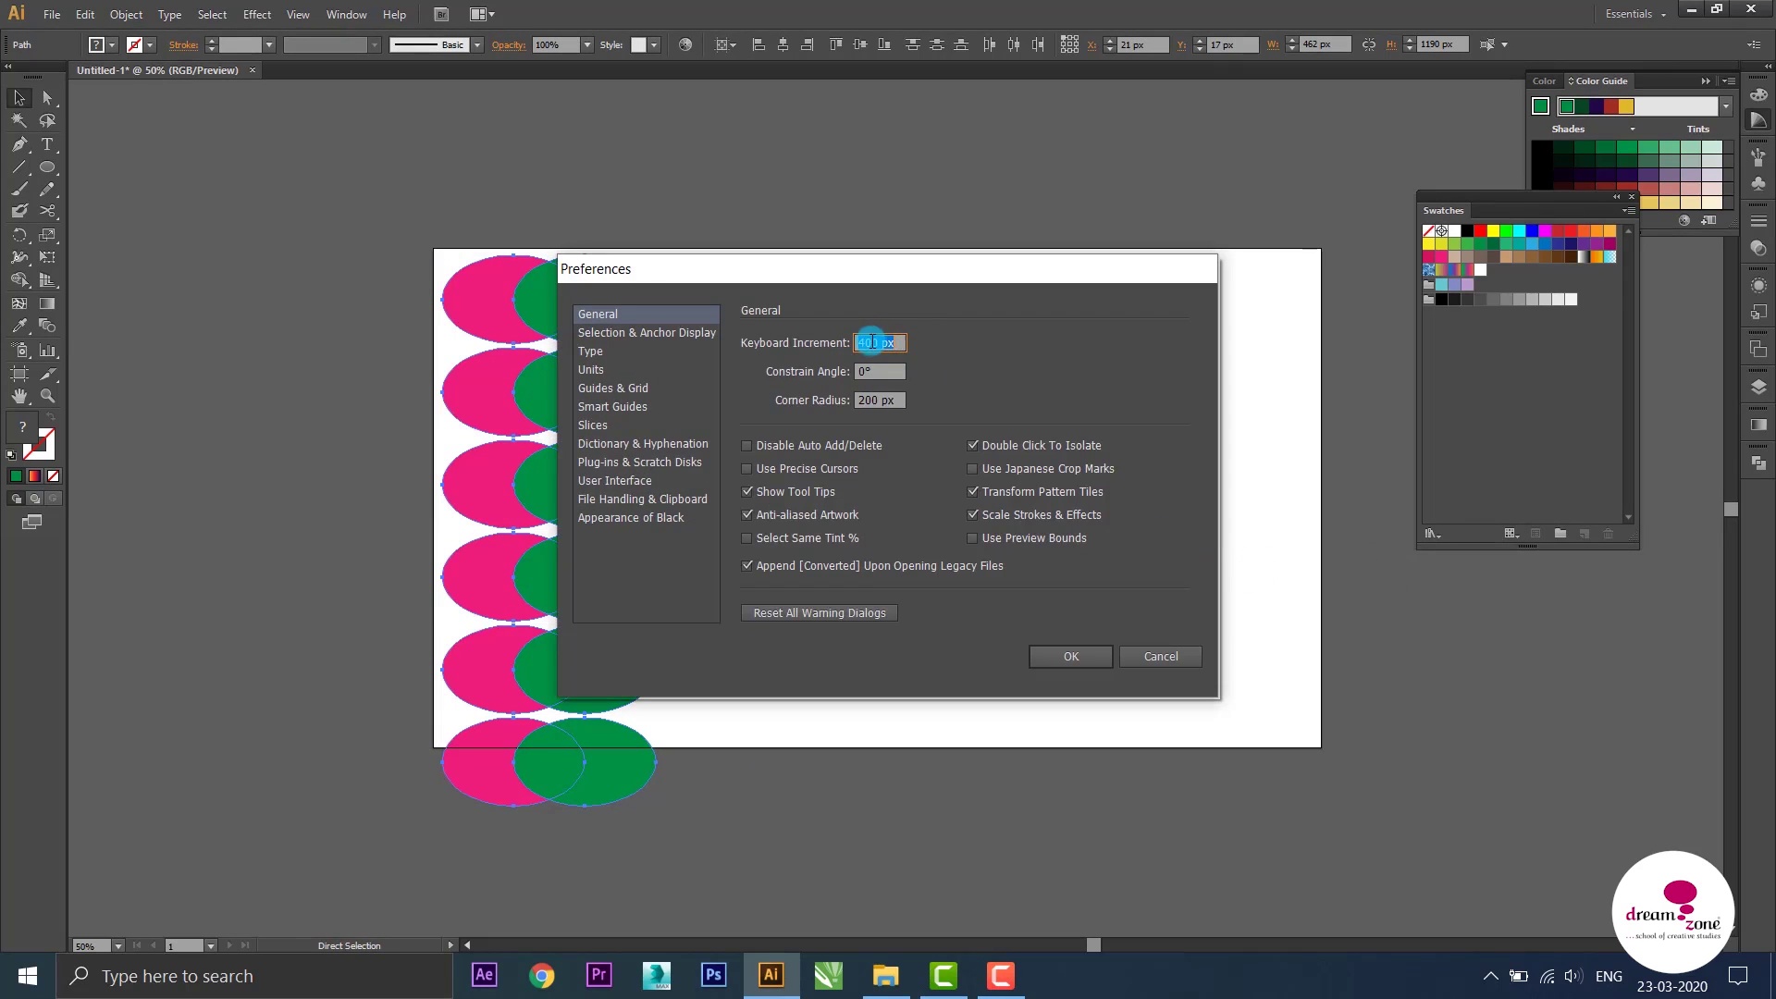
type("600")
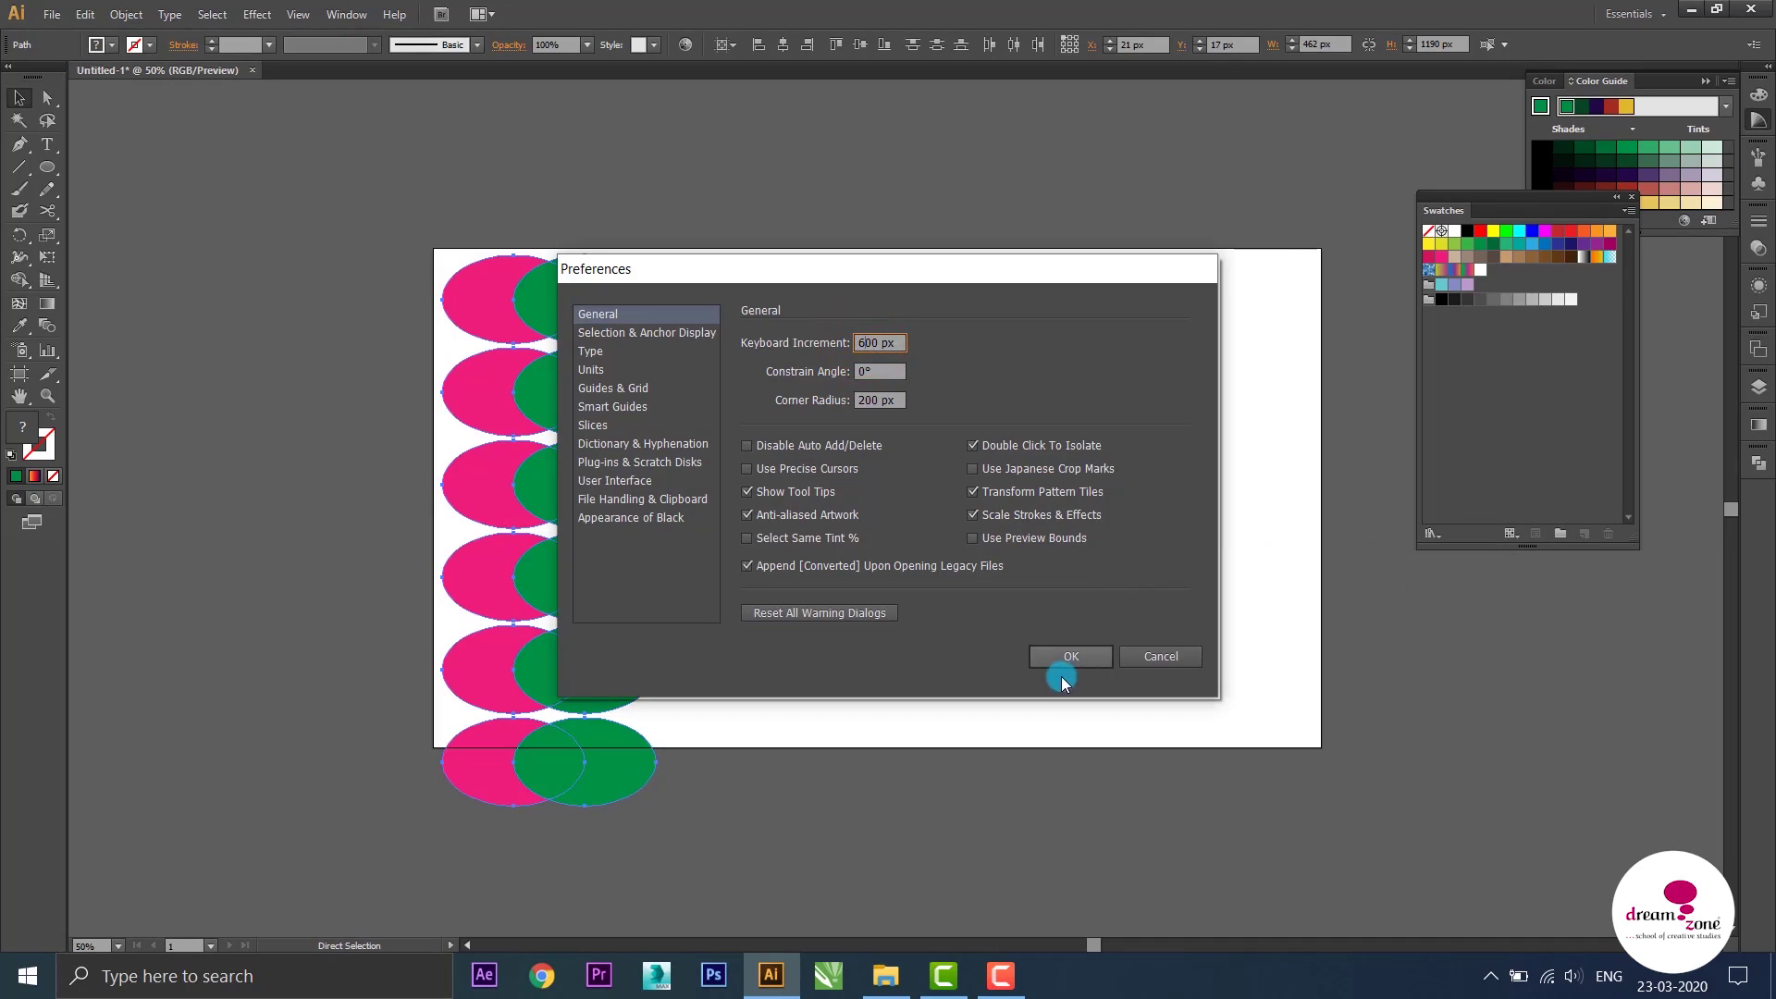
left_click(1071, 656)
key("alt+Right")
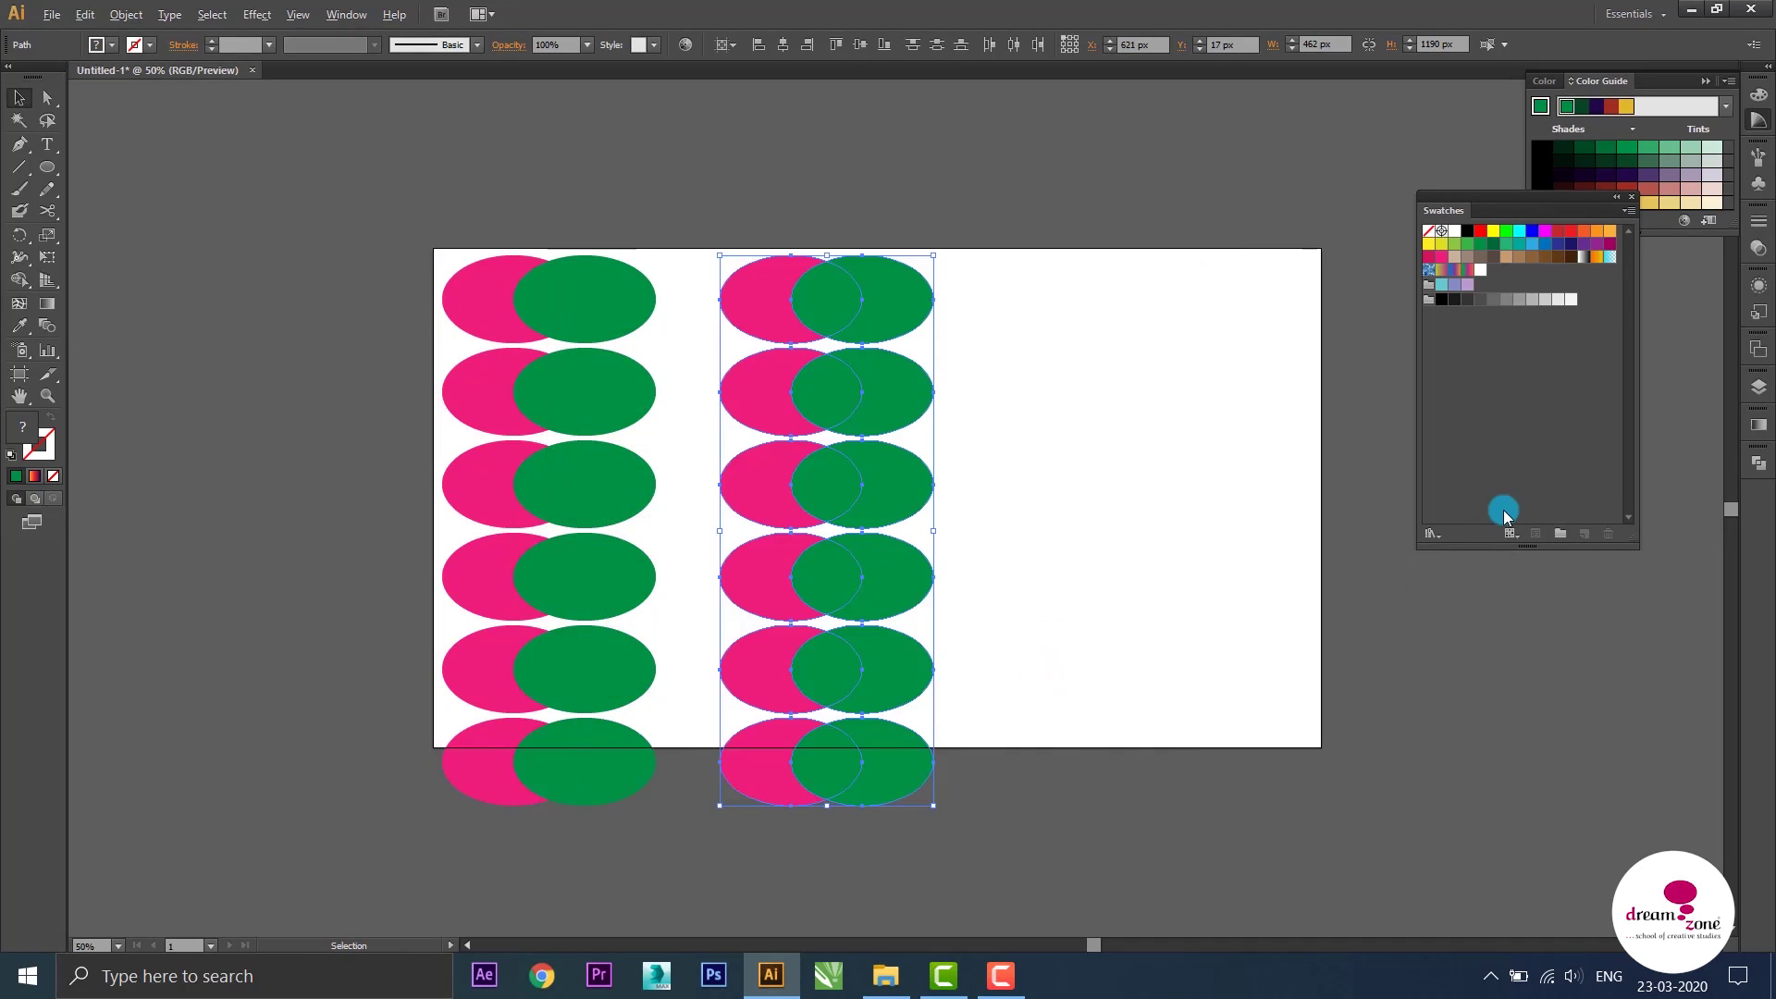
Add another column copy to the right, pan the view, and select all four ellipse columns
key("alt+Right")
key("alt+Right")
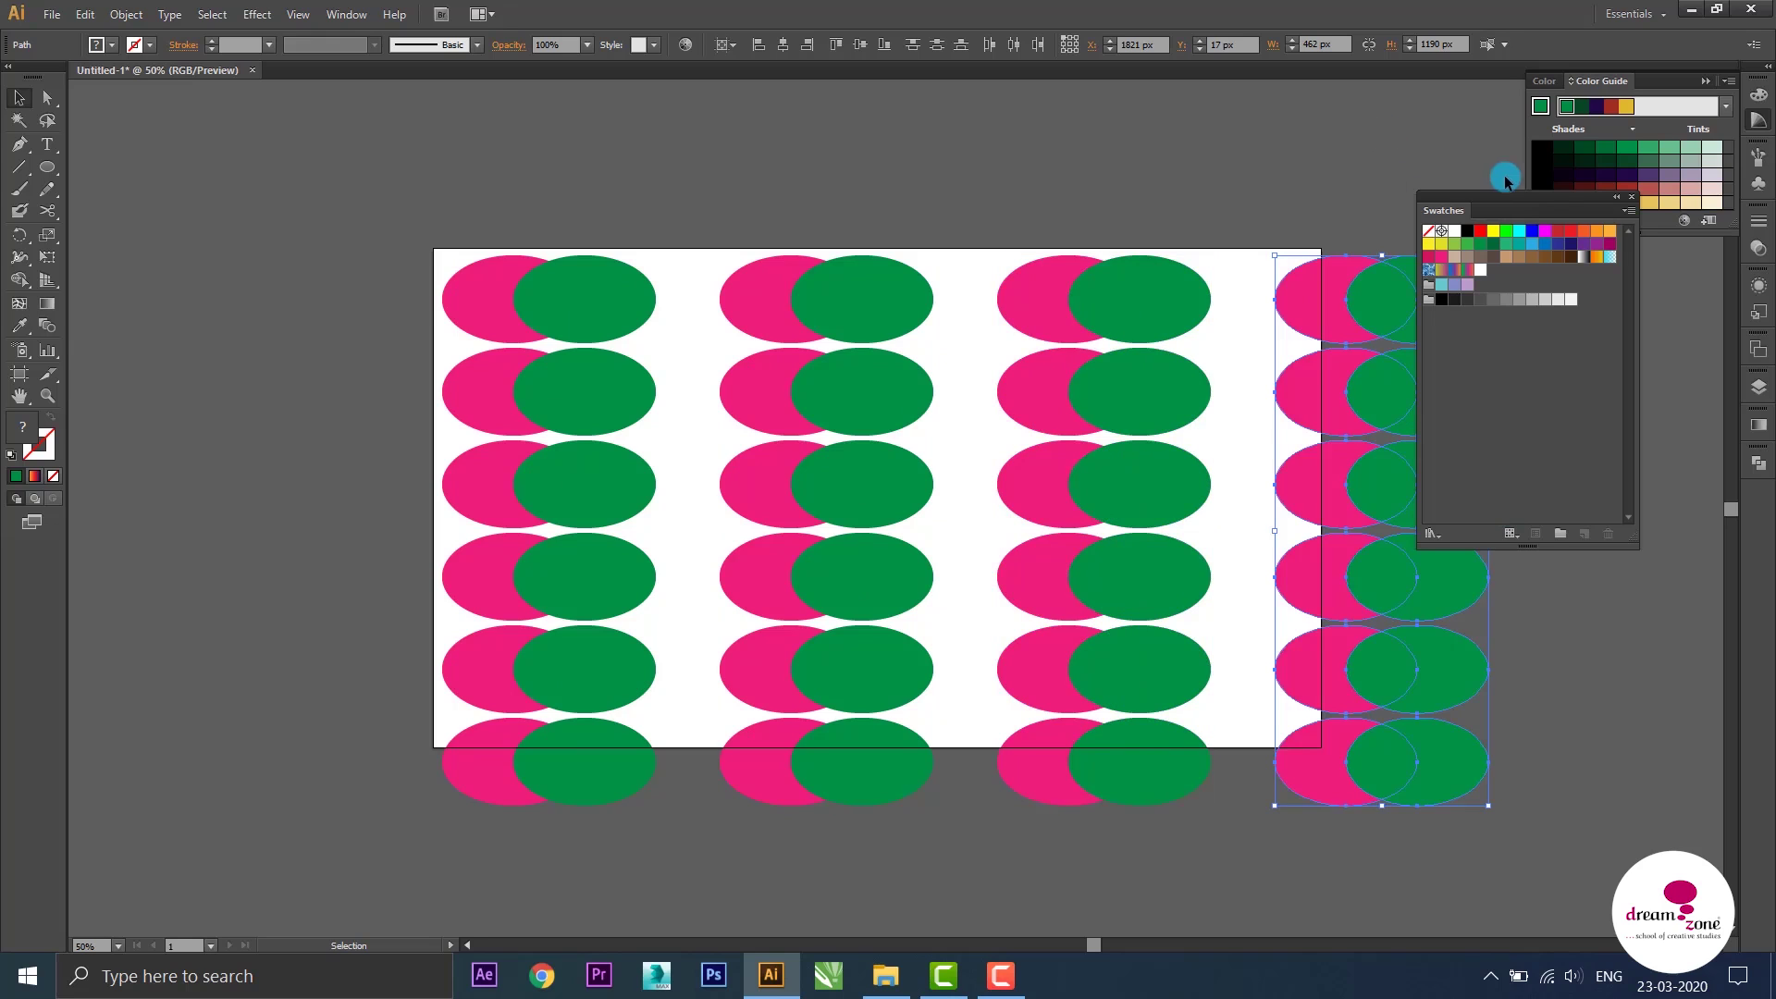
left_click_drag(1551, 194, 1732, 243)
left_click_drag(859, 248, 610, 207)
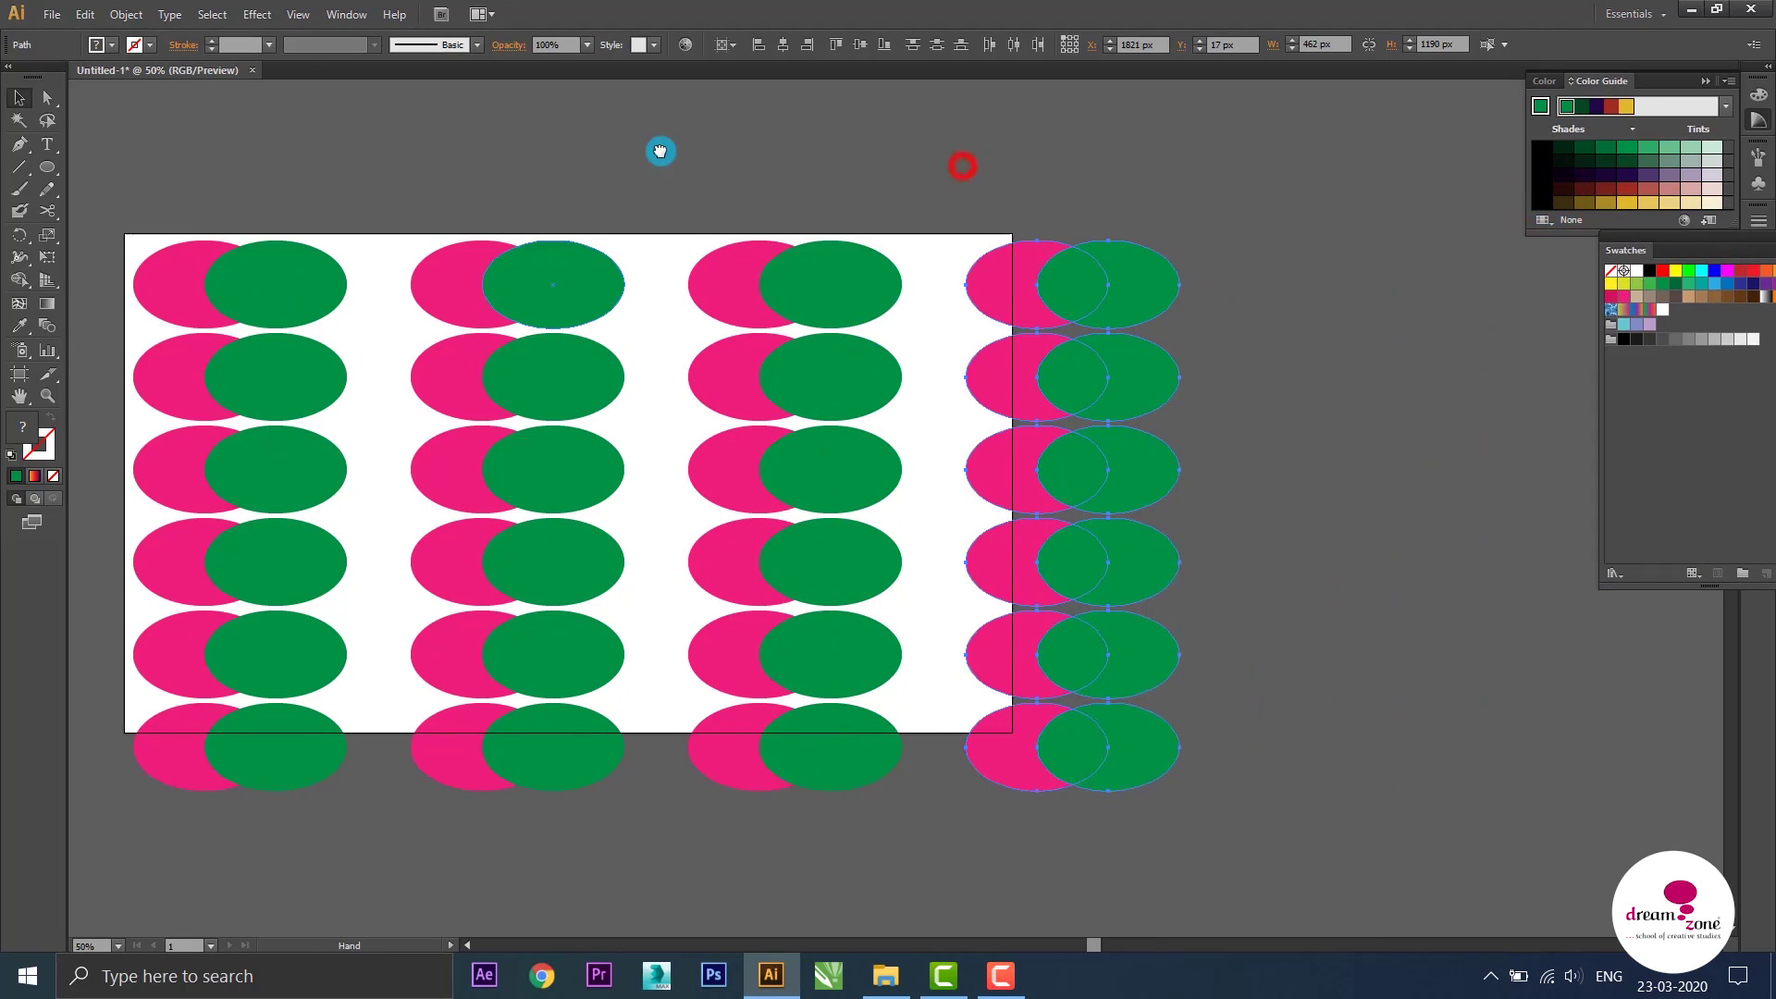
left_click_drag(146, 125, 1371, 896)
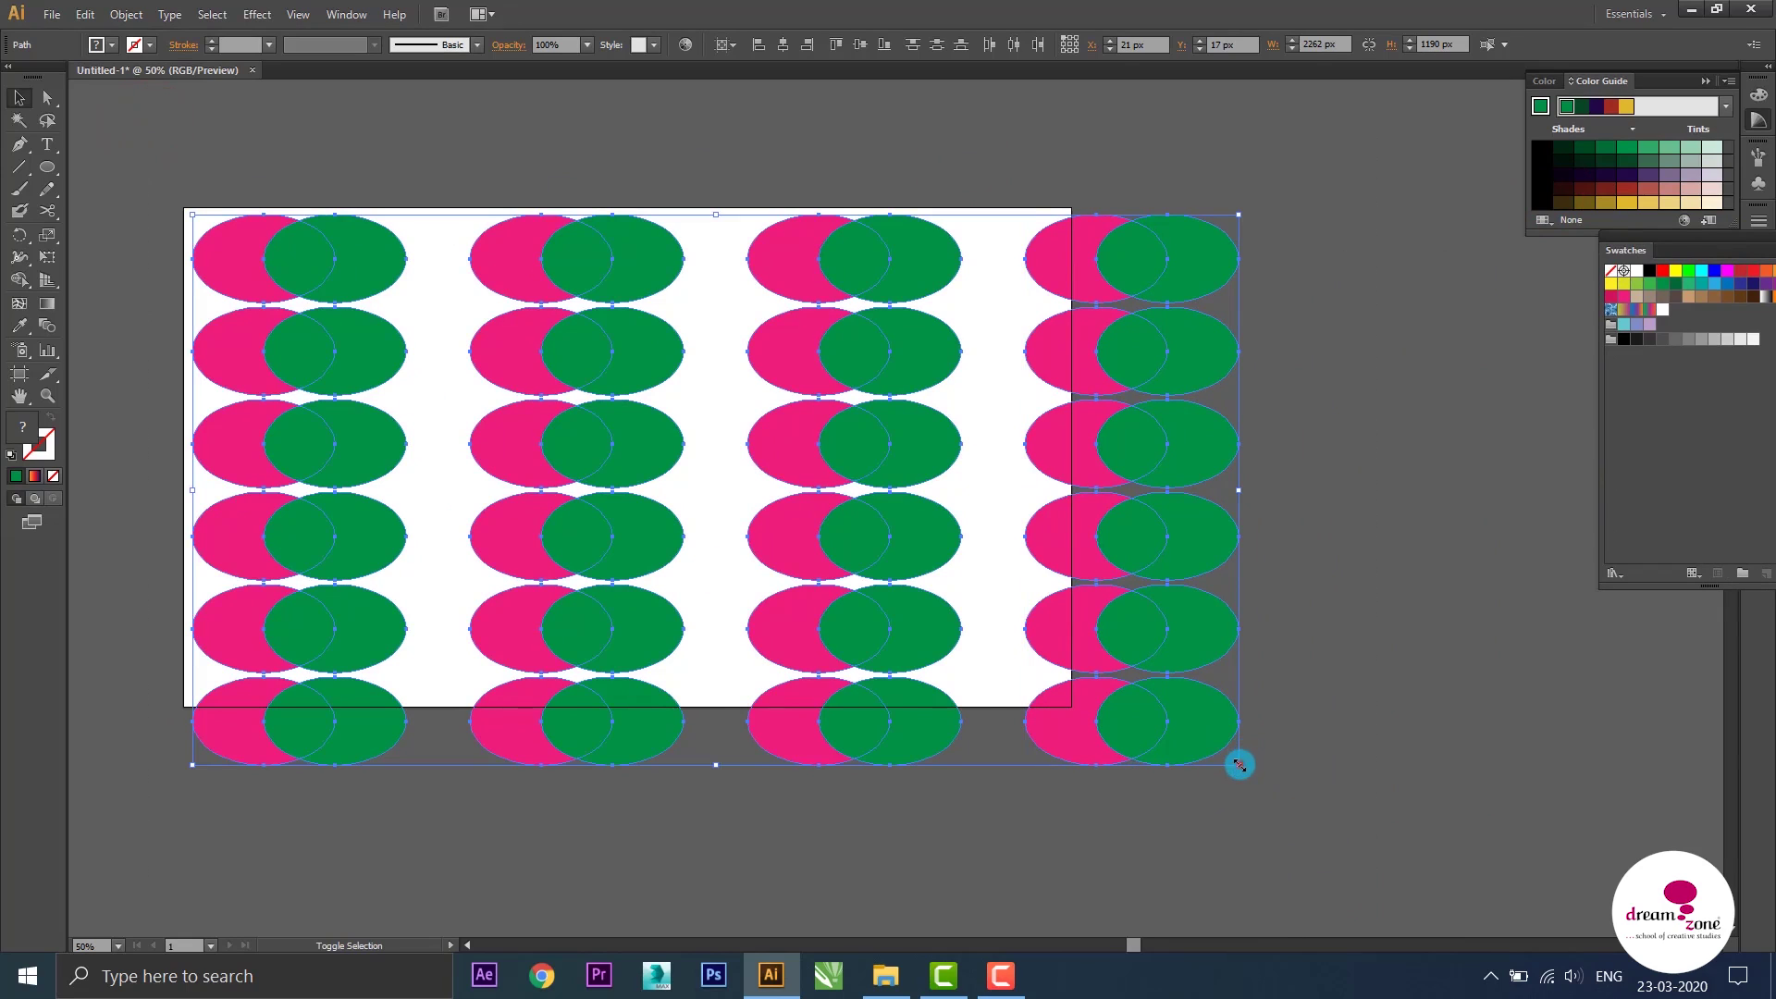
Scale the ellipse pattern down to fit inside the artboard and deselect it
mouse_move(1240, 765)
left_mouse_down()
mouse_move(1067, 700)
mouse_move(1070, 683)
left_mouse_up()
left_click(1212, 339)
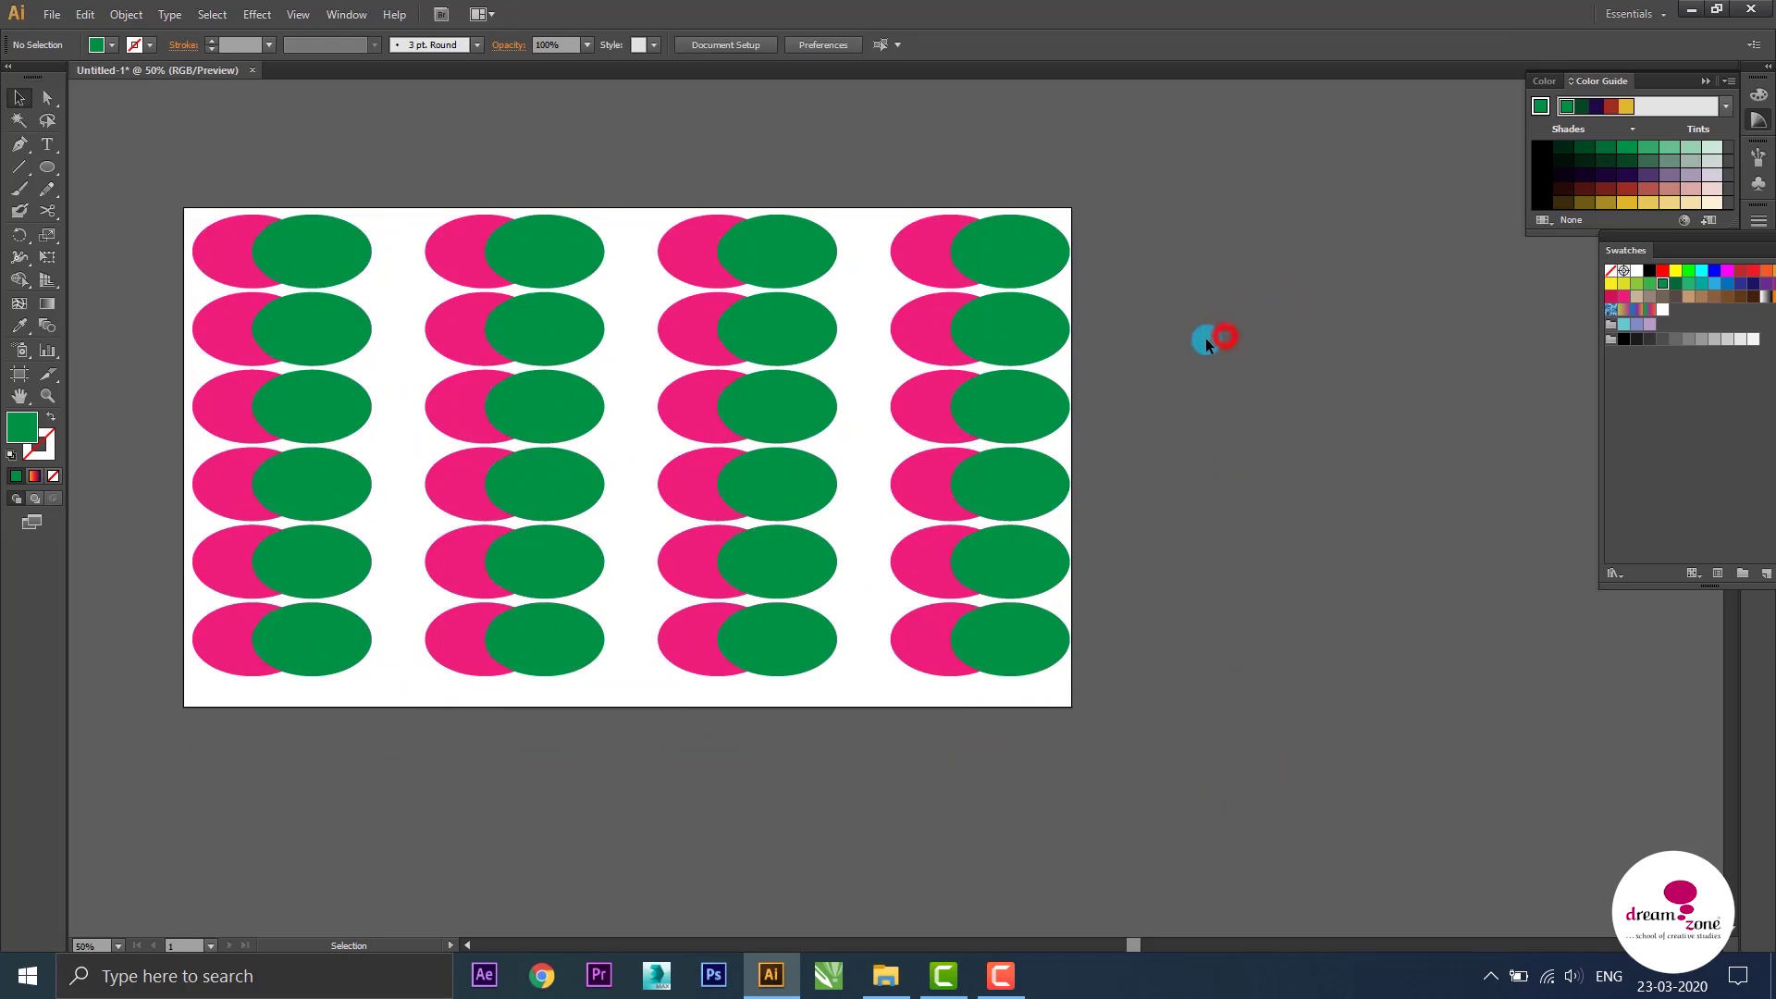
left_click_drag(764, 380, 991, 381)
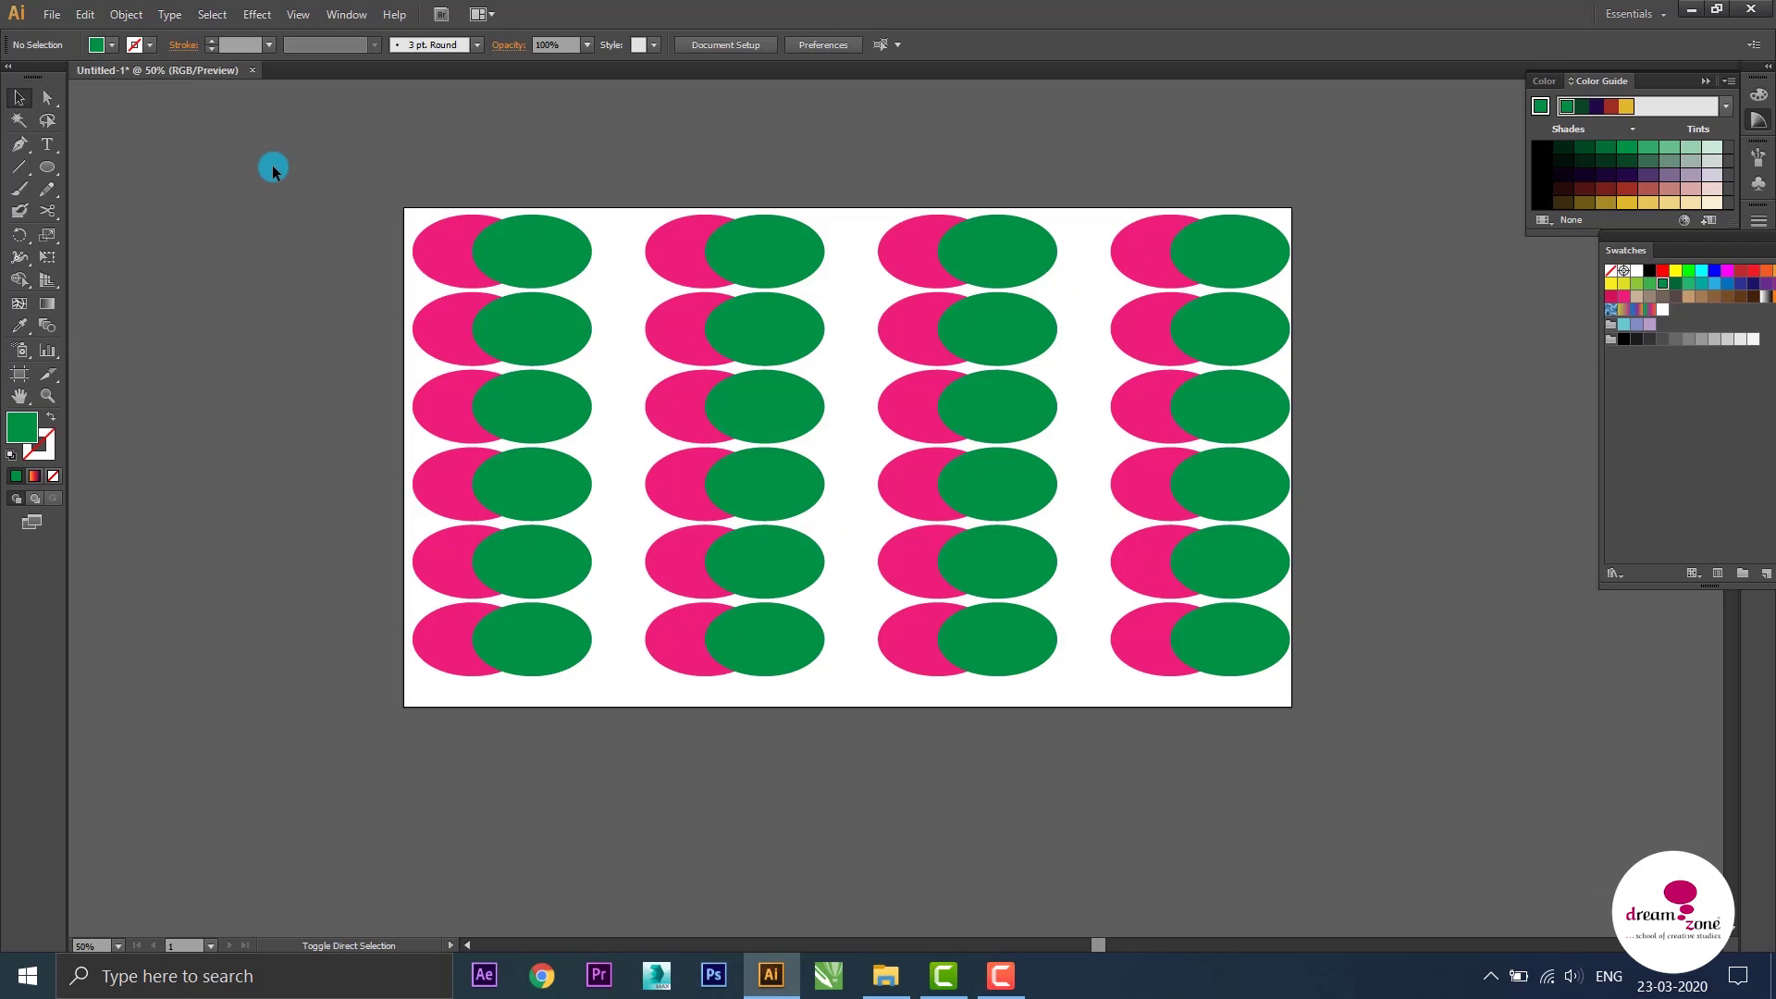
Open the Pathfinder panel with Shift+Ctrl+F9 and place it near the artboard
key("ctrl+shift+F9")
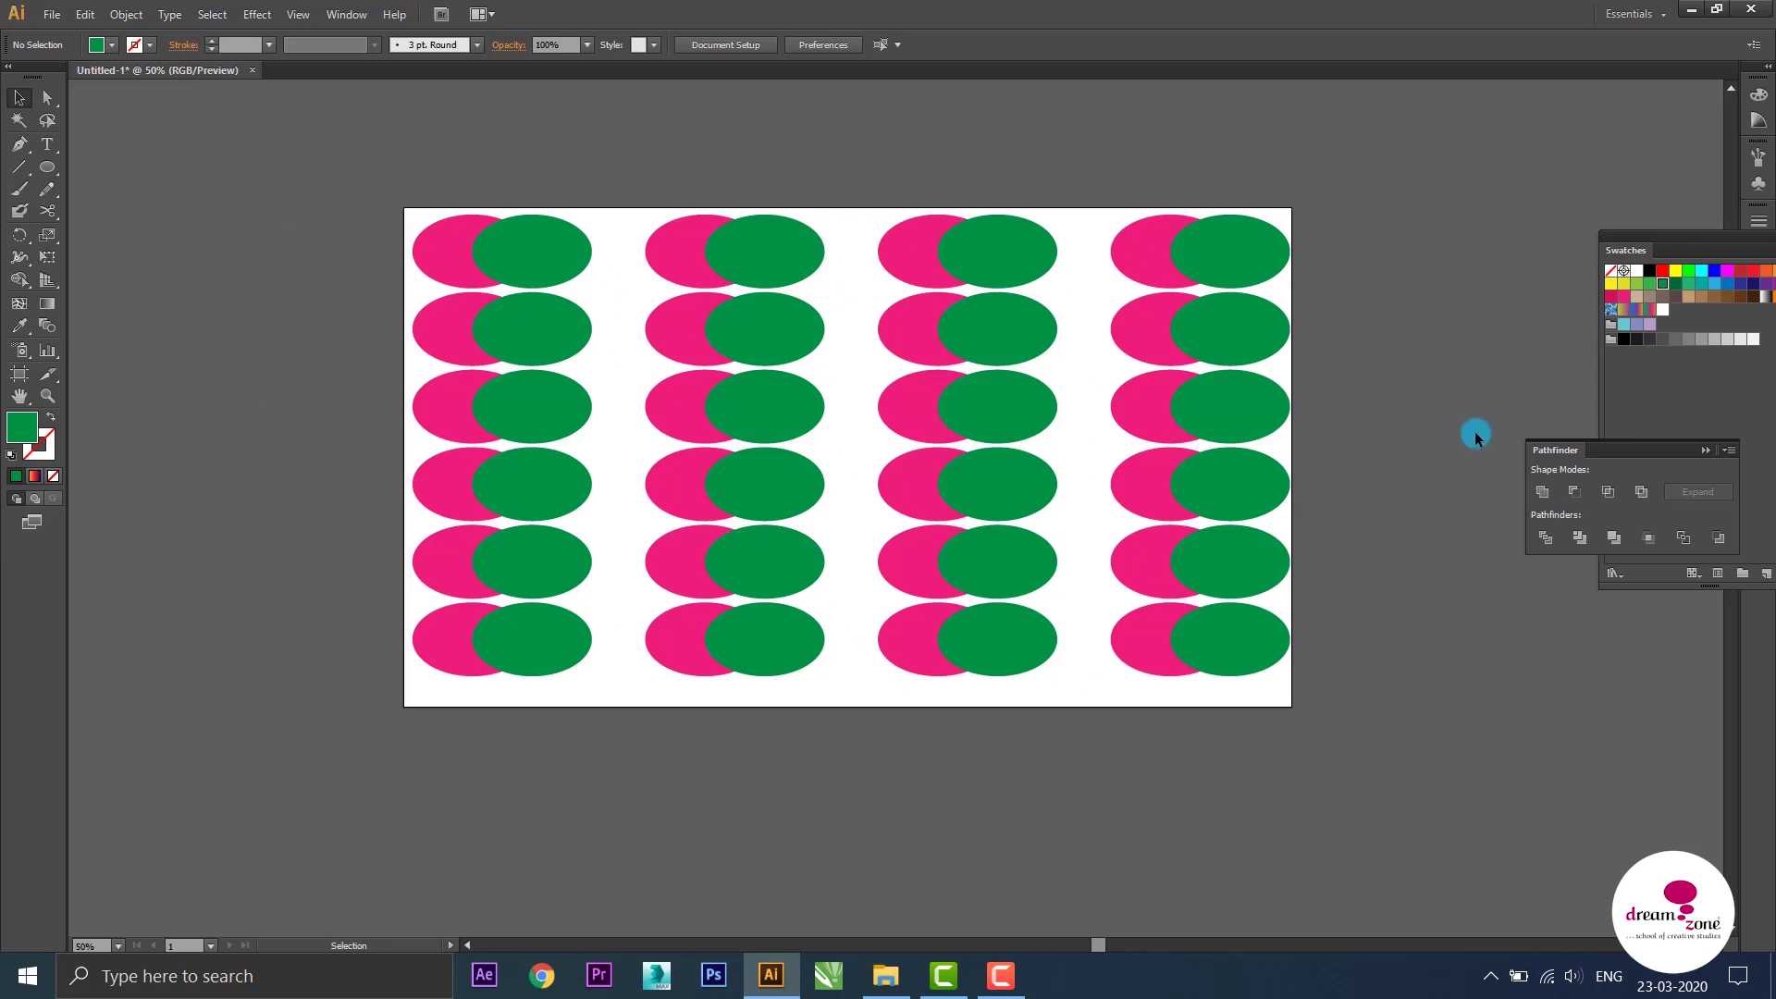
mouse_move(1646, 452)
left_mouse_down()
mouse_move(1447, 136)
mouse_move(1458, 122)
left_mouse_up()
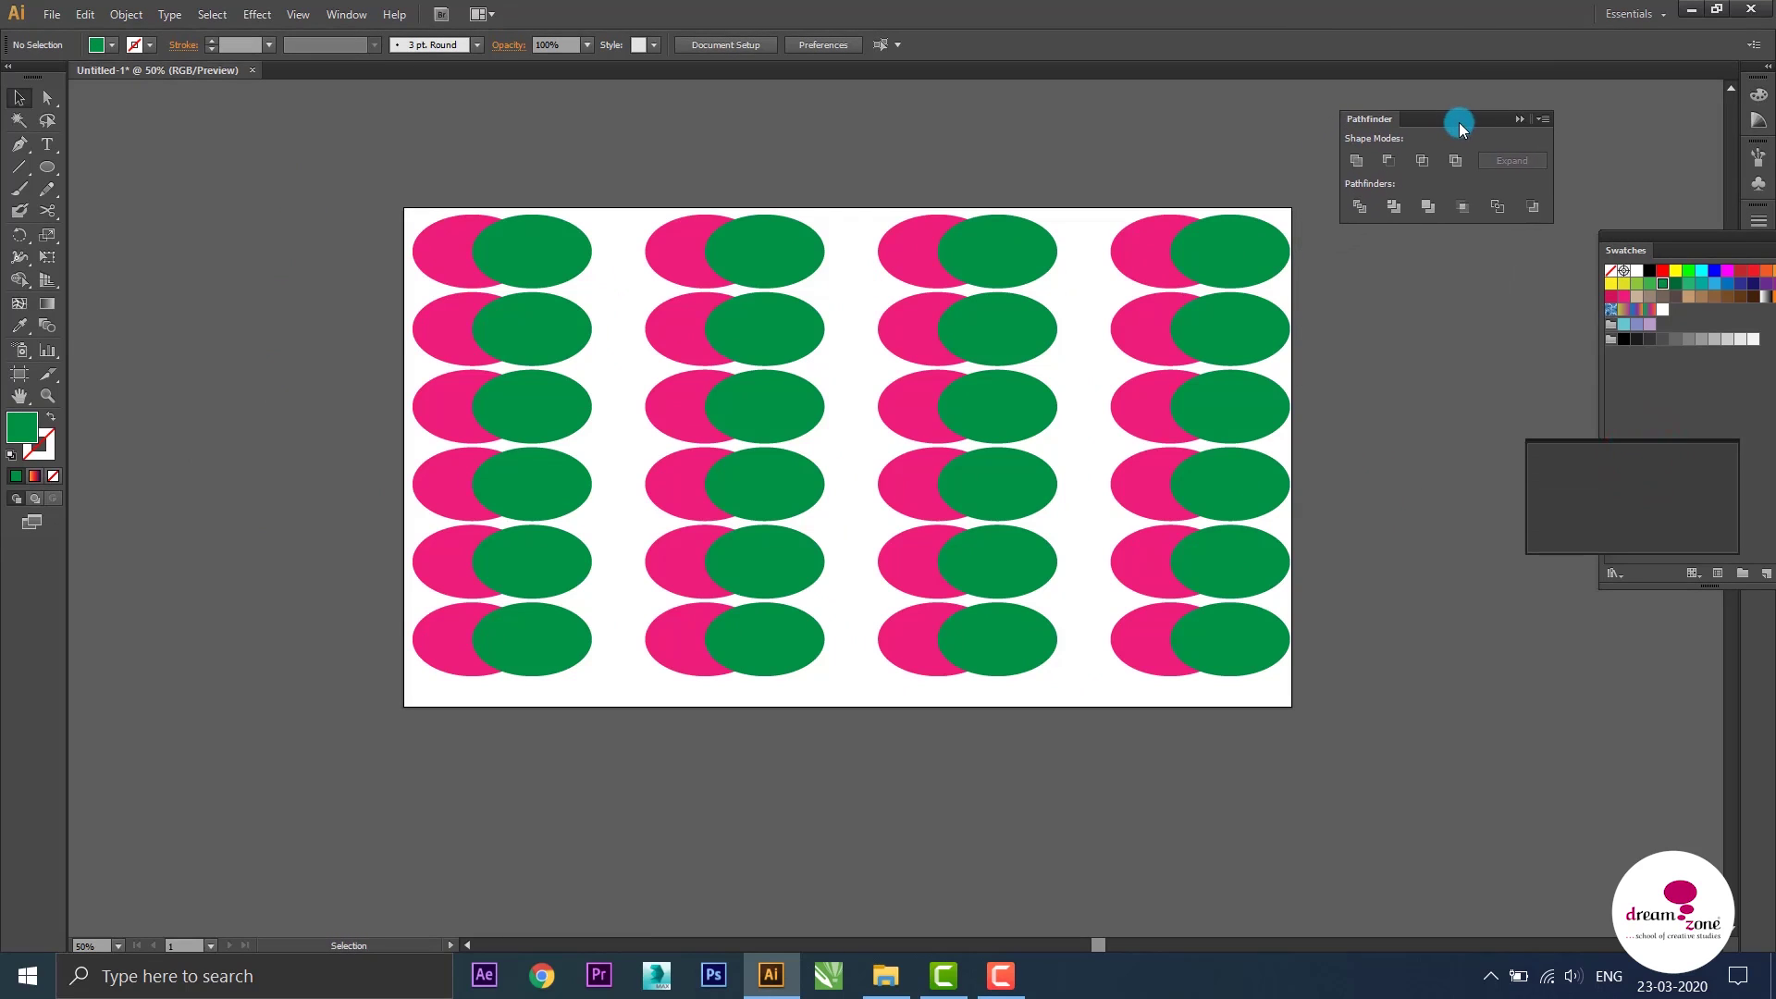
left_click(348, 16)
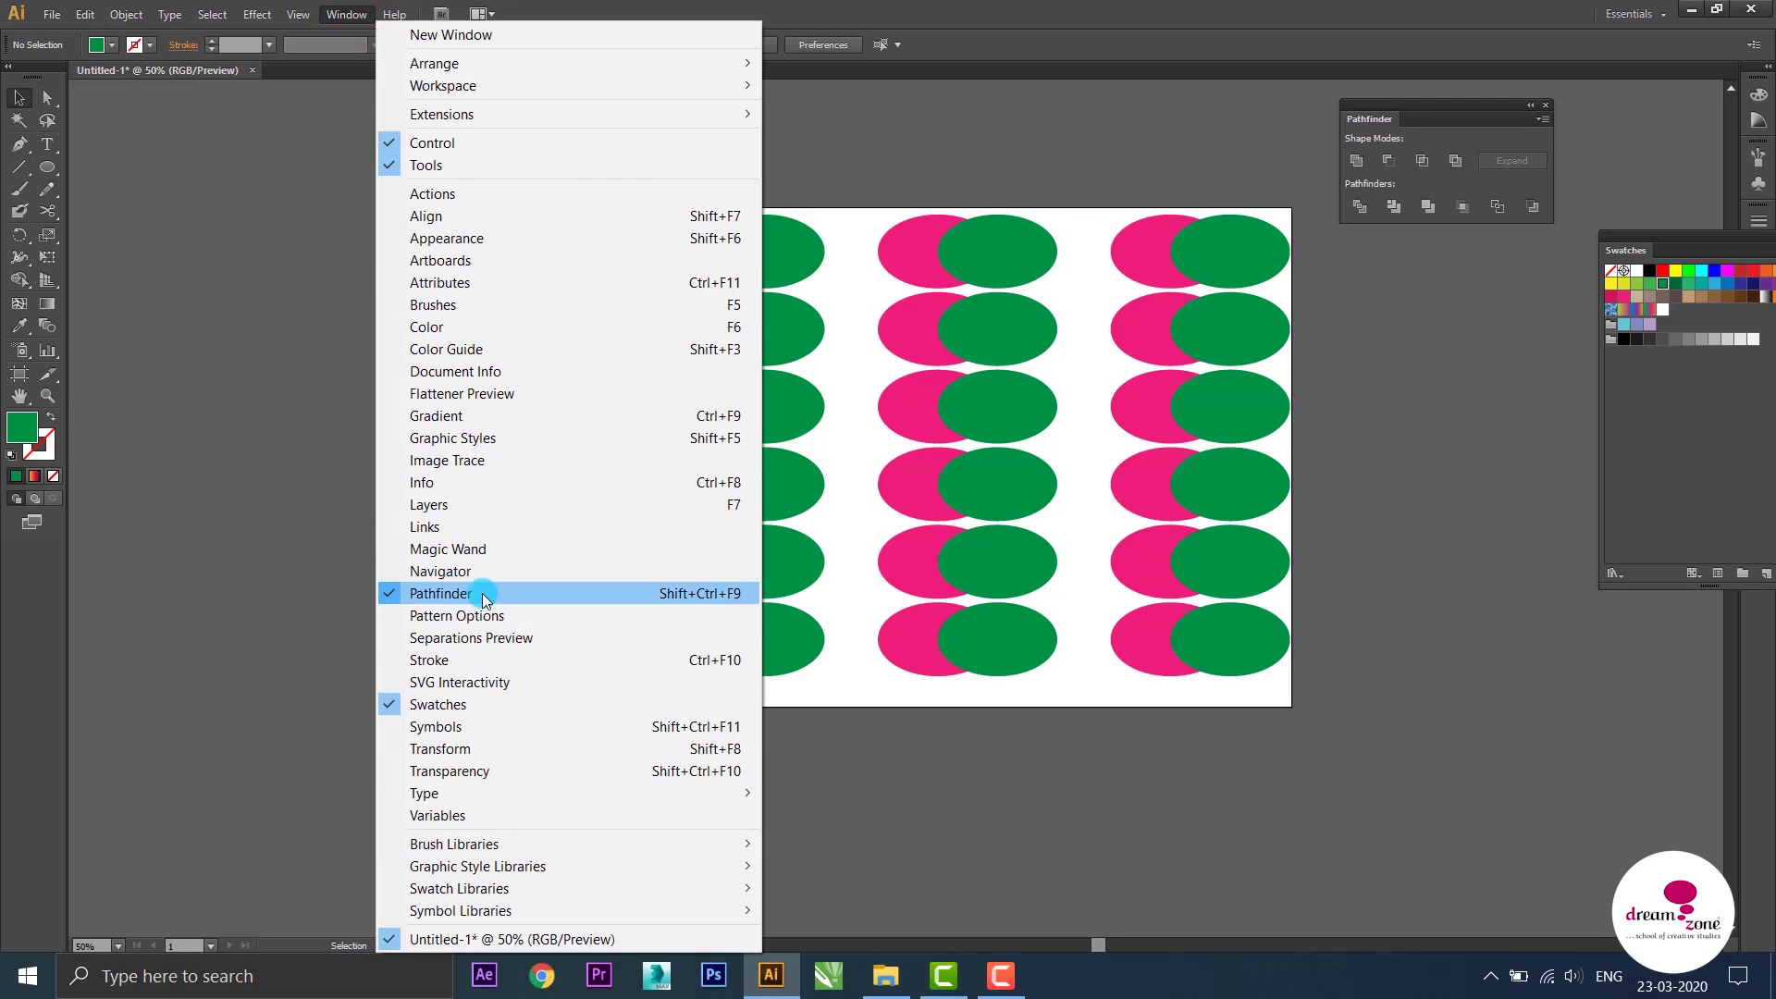
left_click(1079, 7)
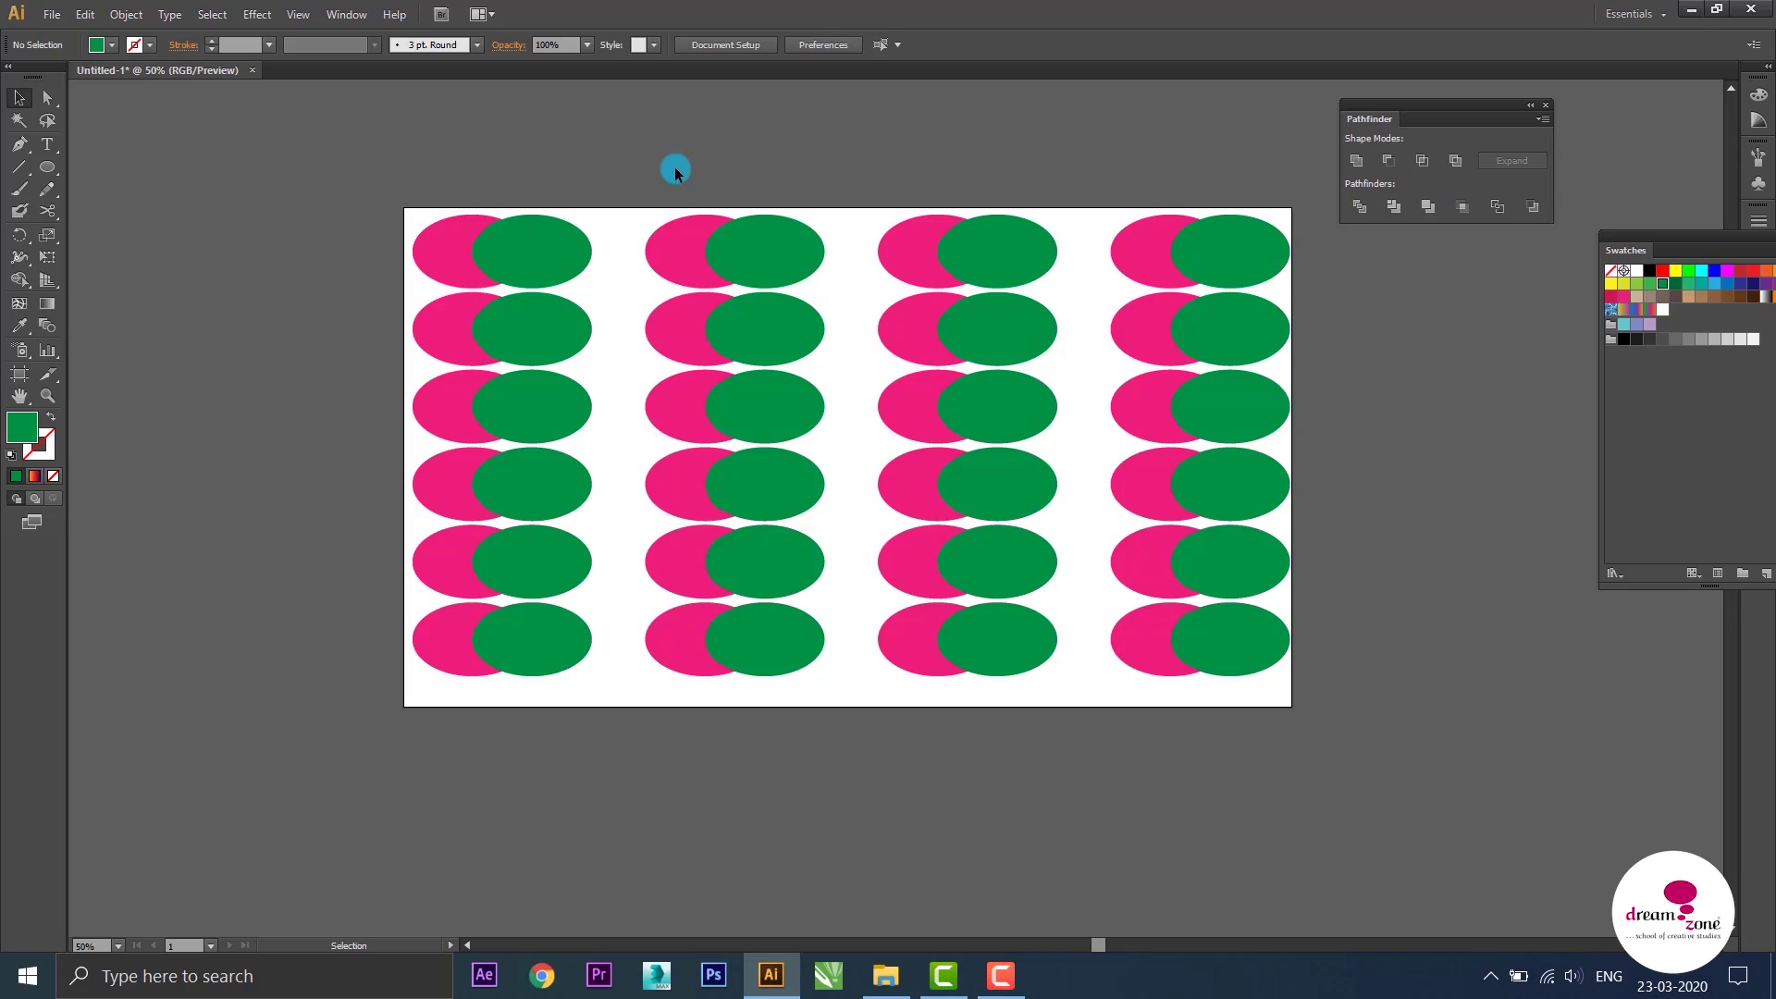
Select the top-left ellipse pair and Unite it in Pathfinder into one green shape
left_click_drag(387, 163, 567, 270)
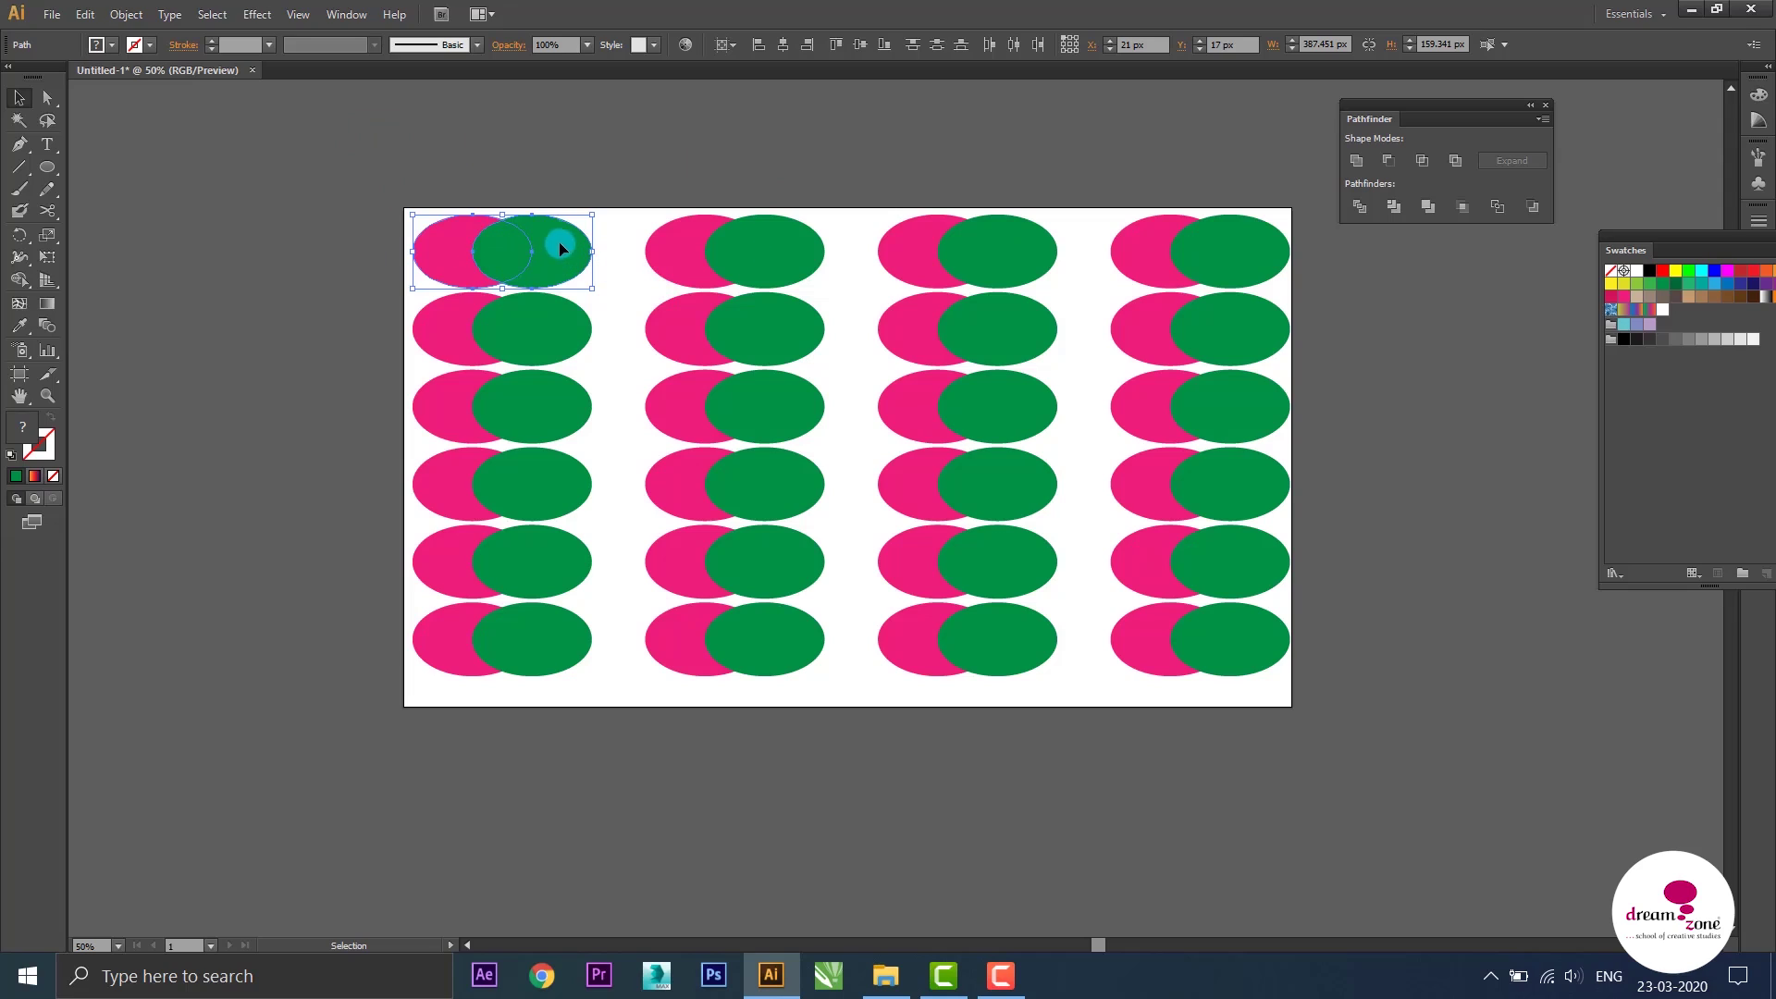
left_click(1356, 165)
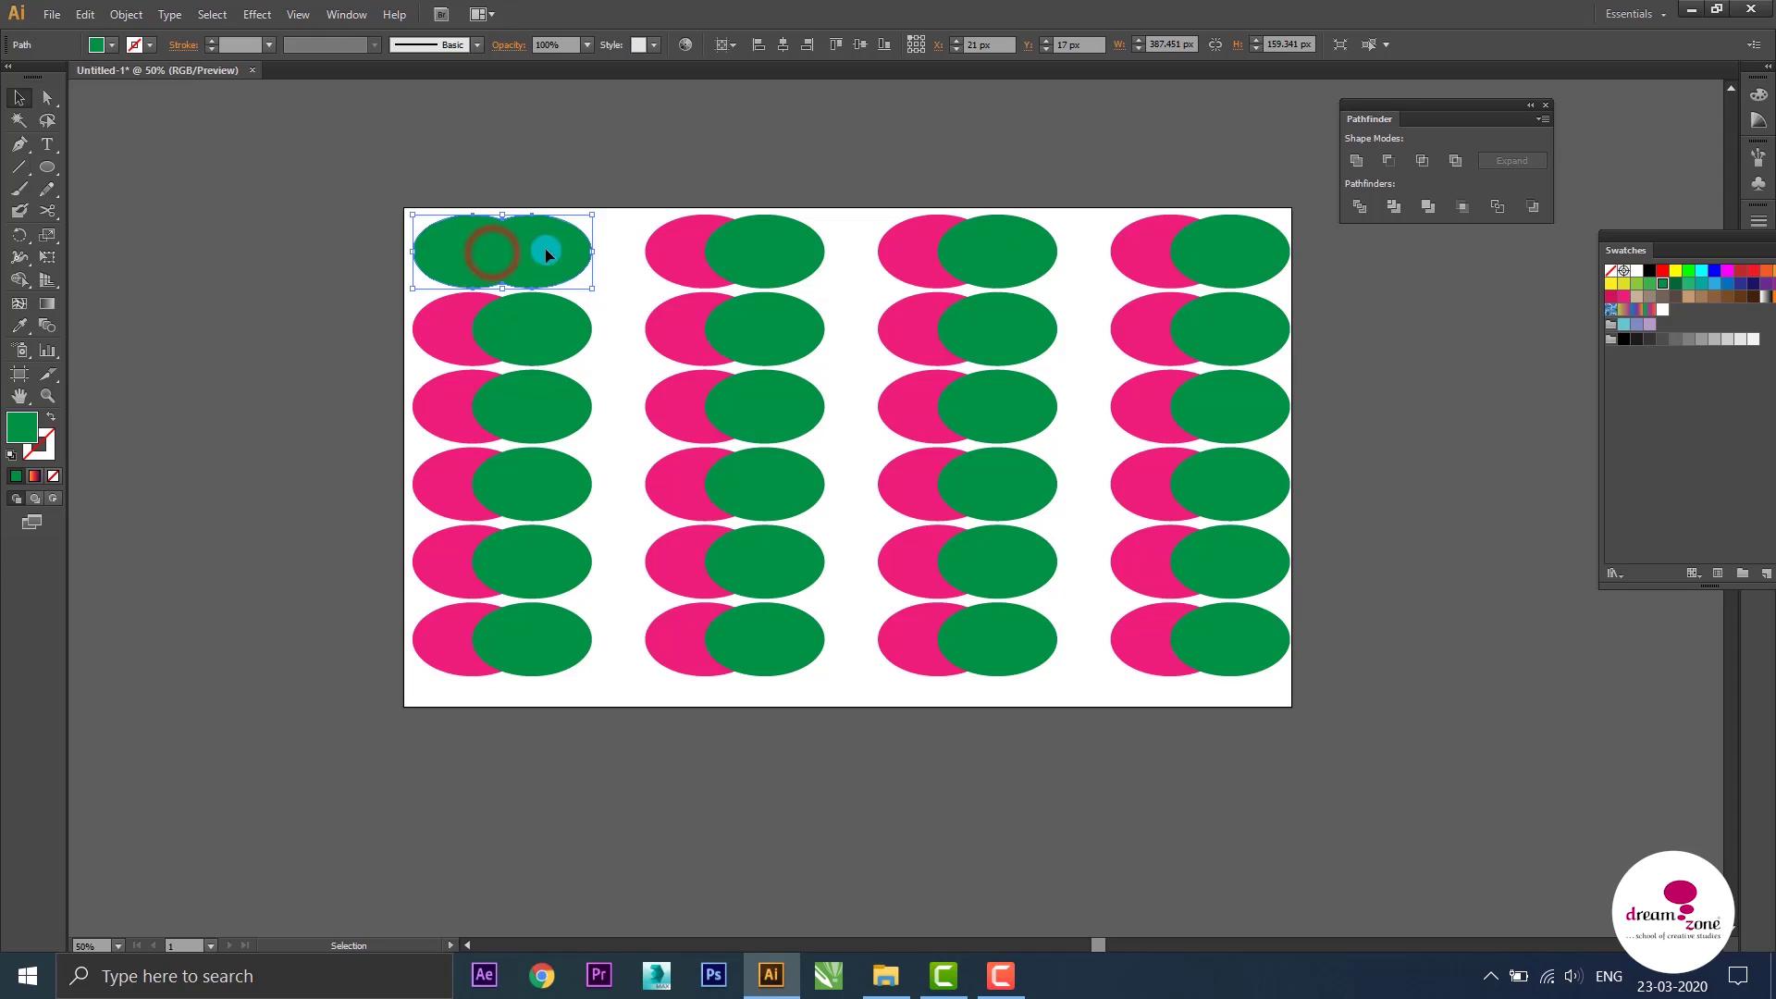
left_click_drag(546, 249, 545, 168)
left_click_drag(532, 237, 539, 276)
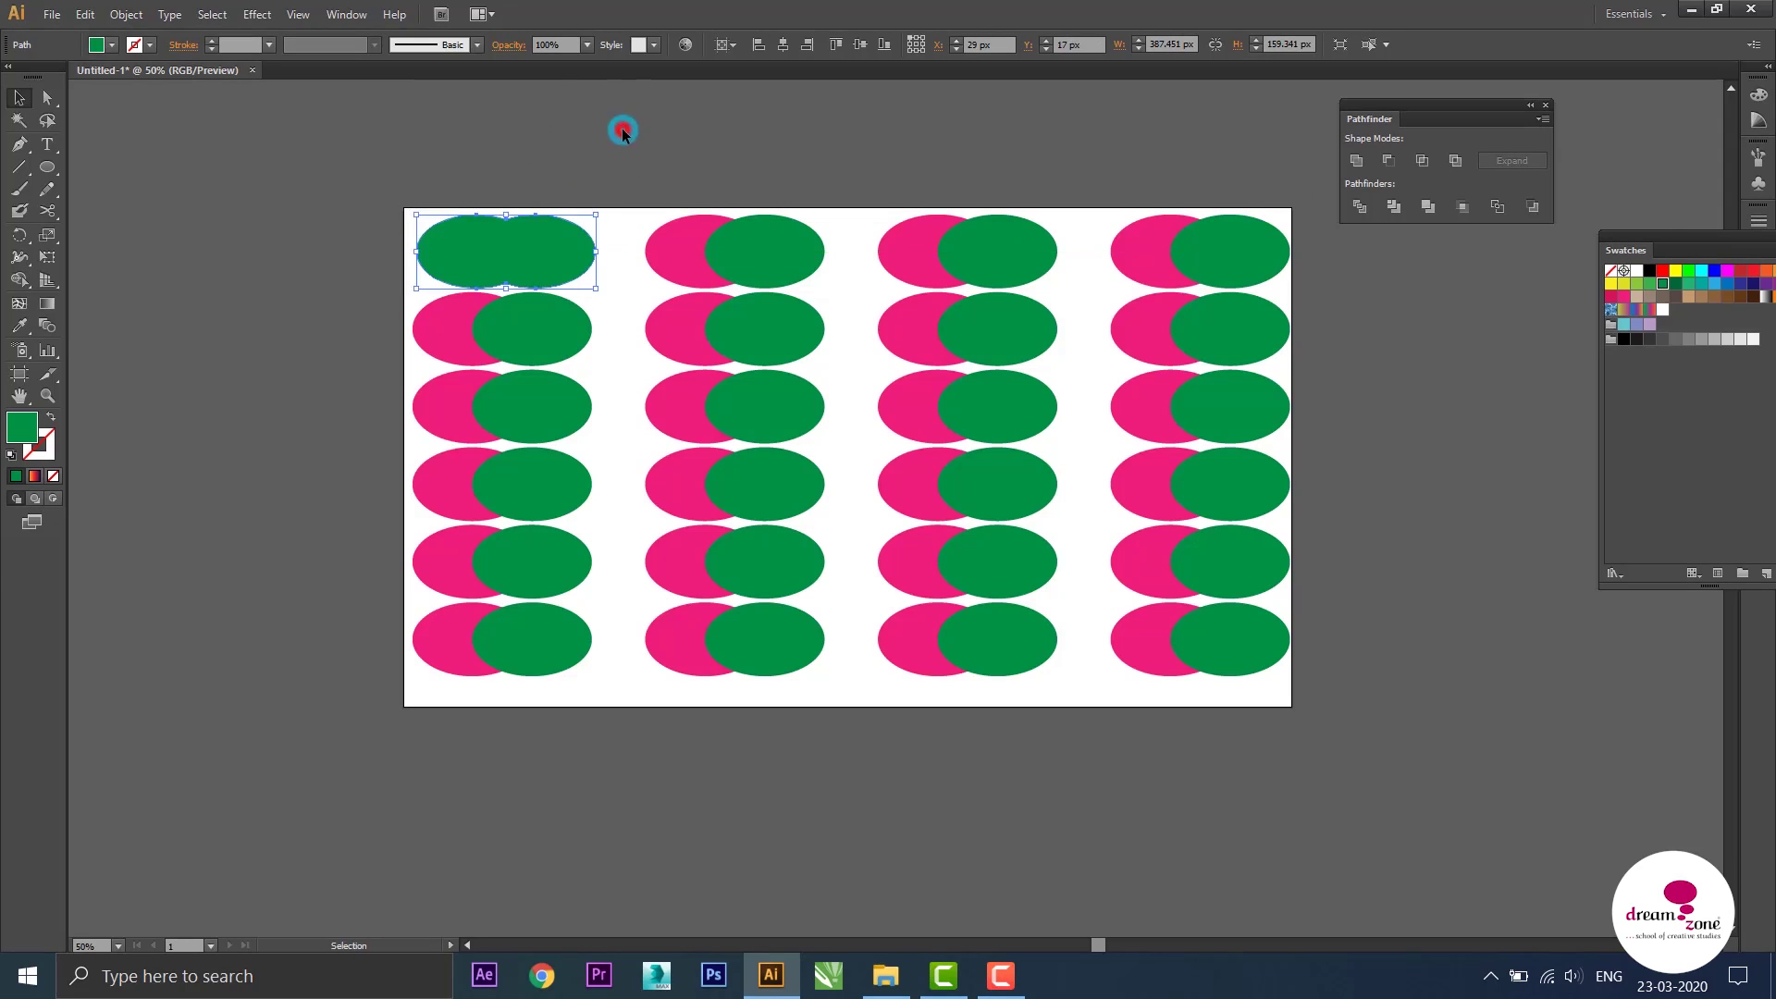
left_click(623, 130)
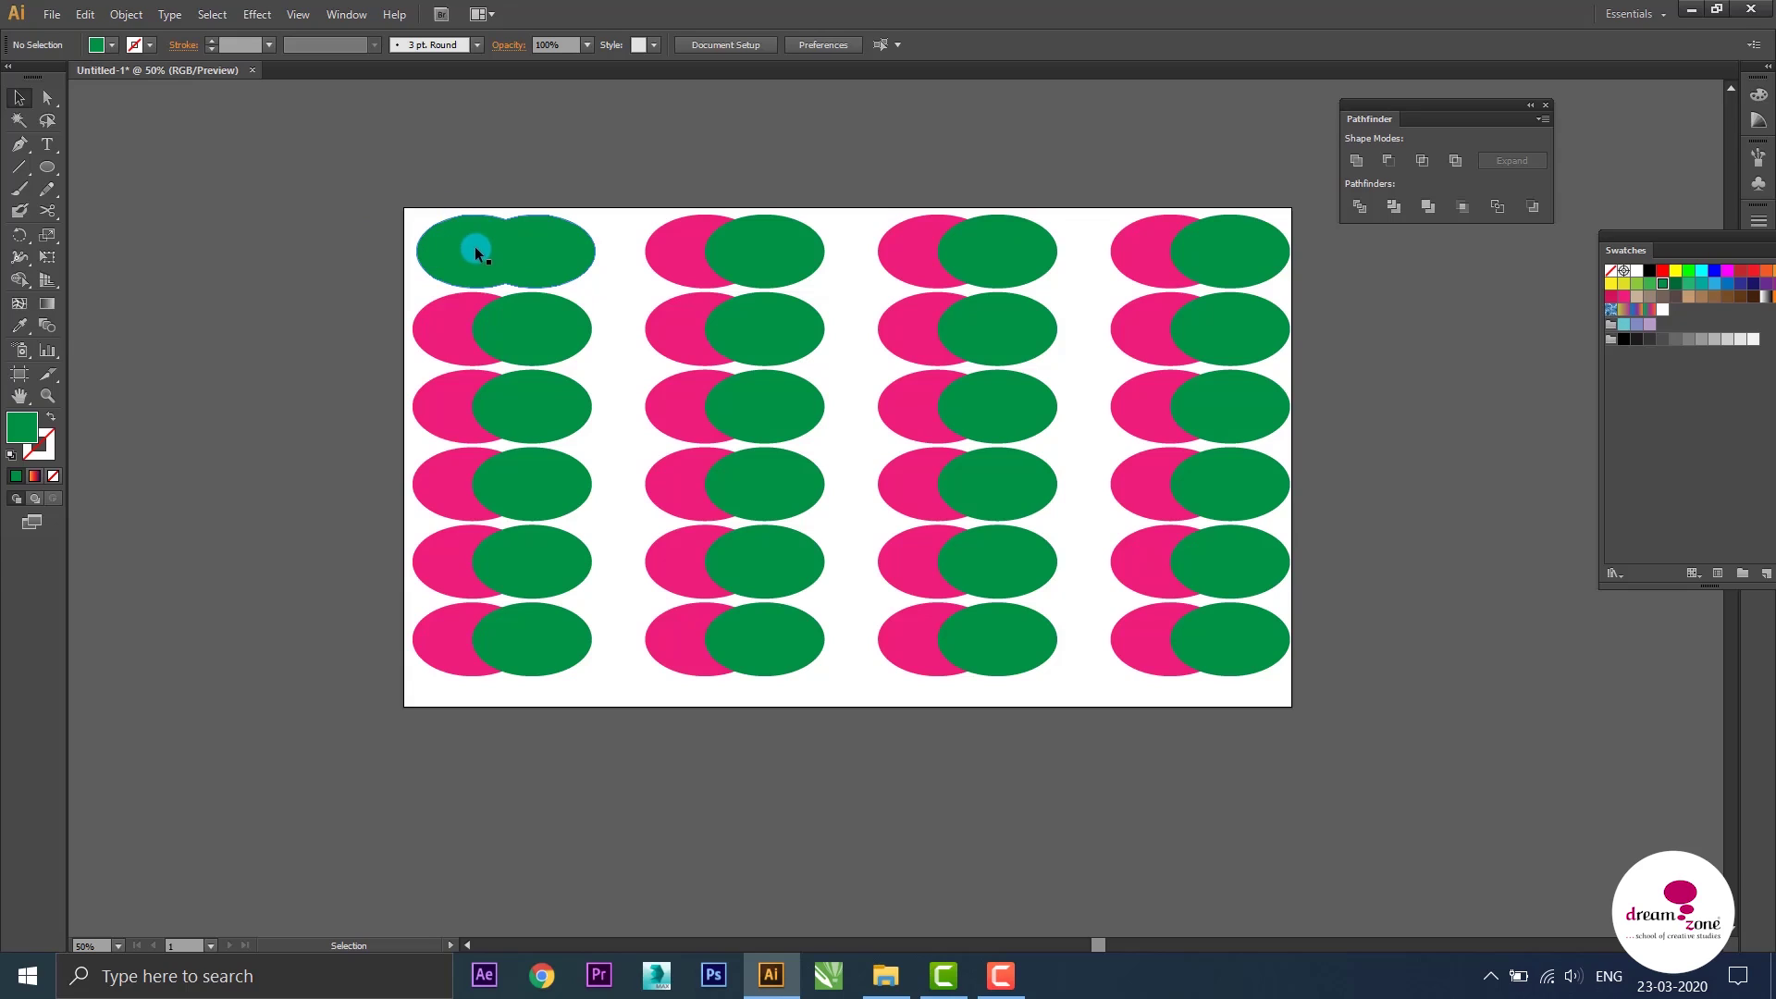
Bring row two's pink ellipse to front, unite that pair into one pink shape, select row three
left_click(446, 335)
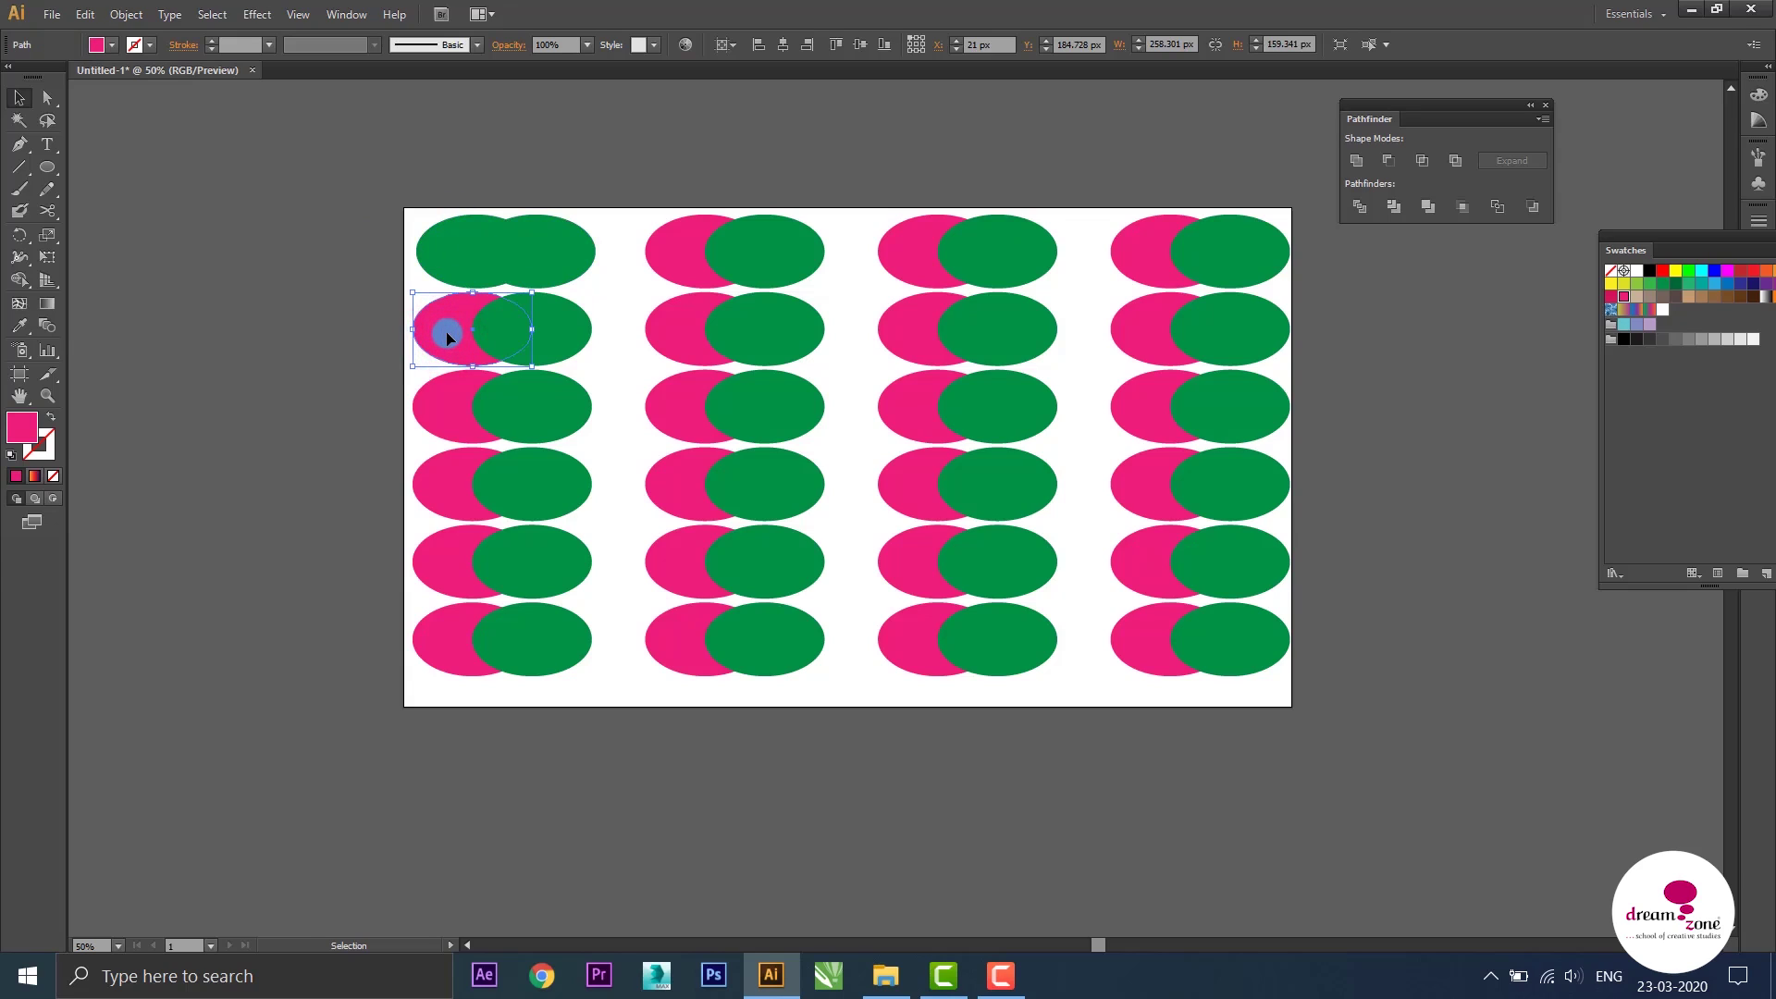
key("ctrl+shift+bracketright")
key("v")
left_click(368, 311)
left_click_drag(389, 315, 584, 350)
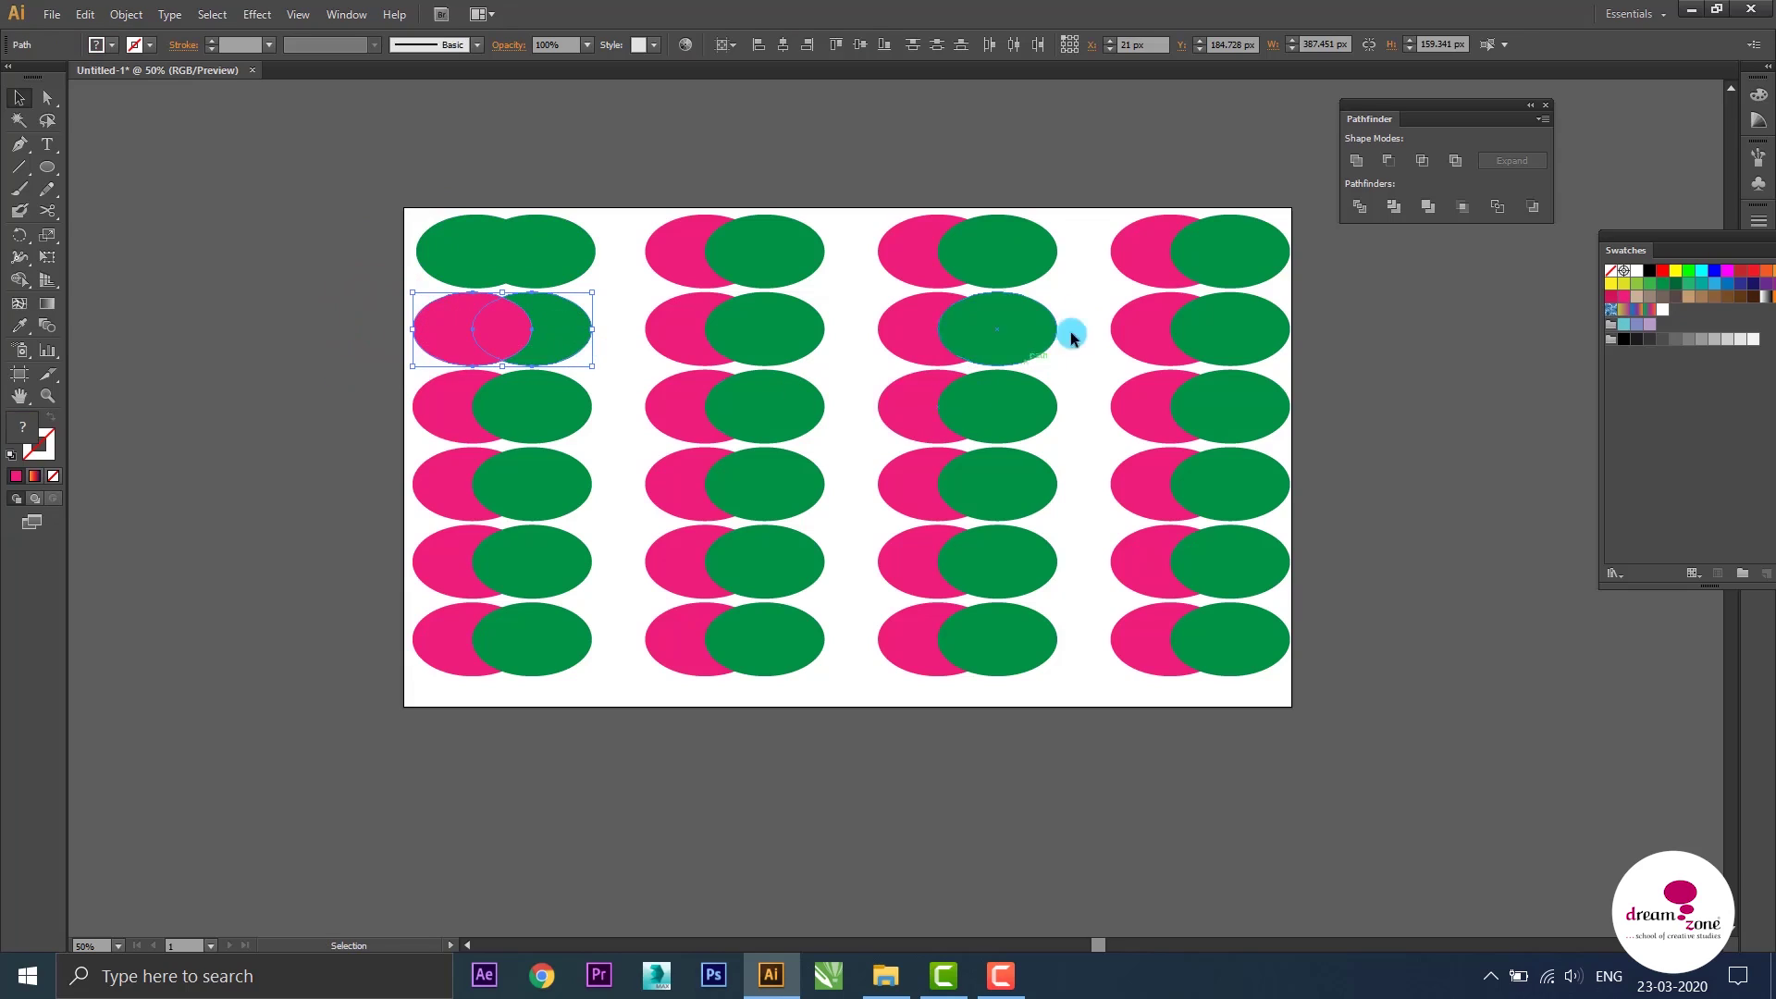
left_click(1355, 162)
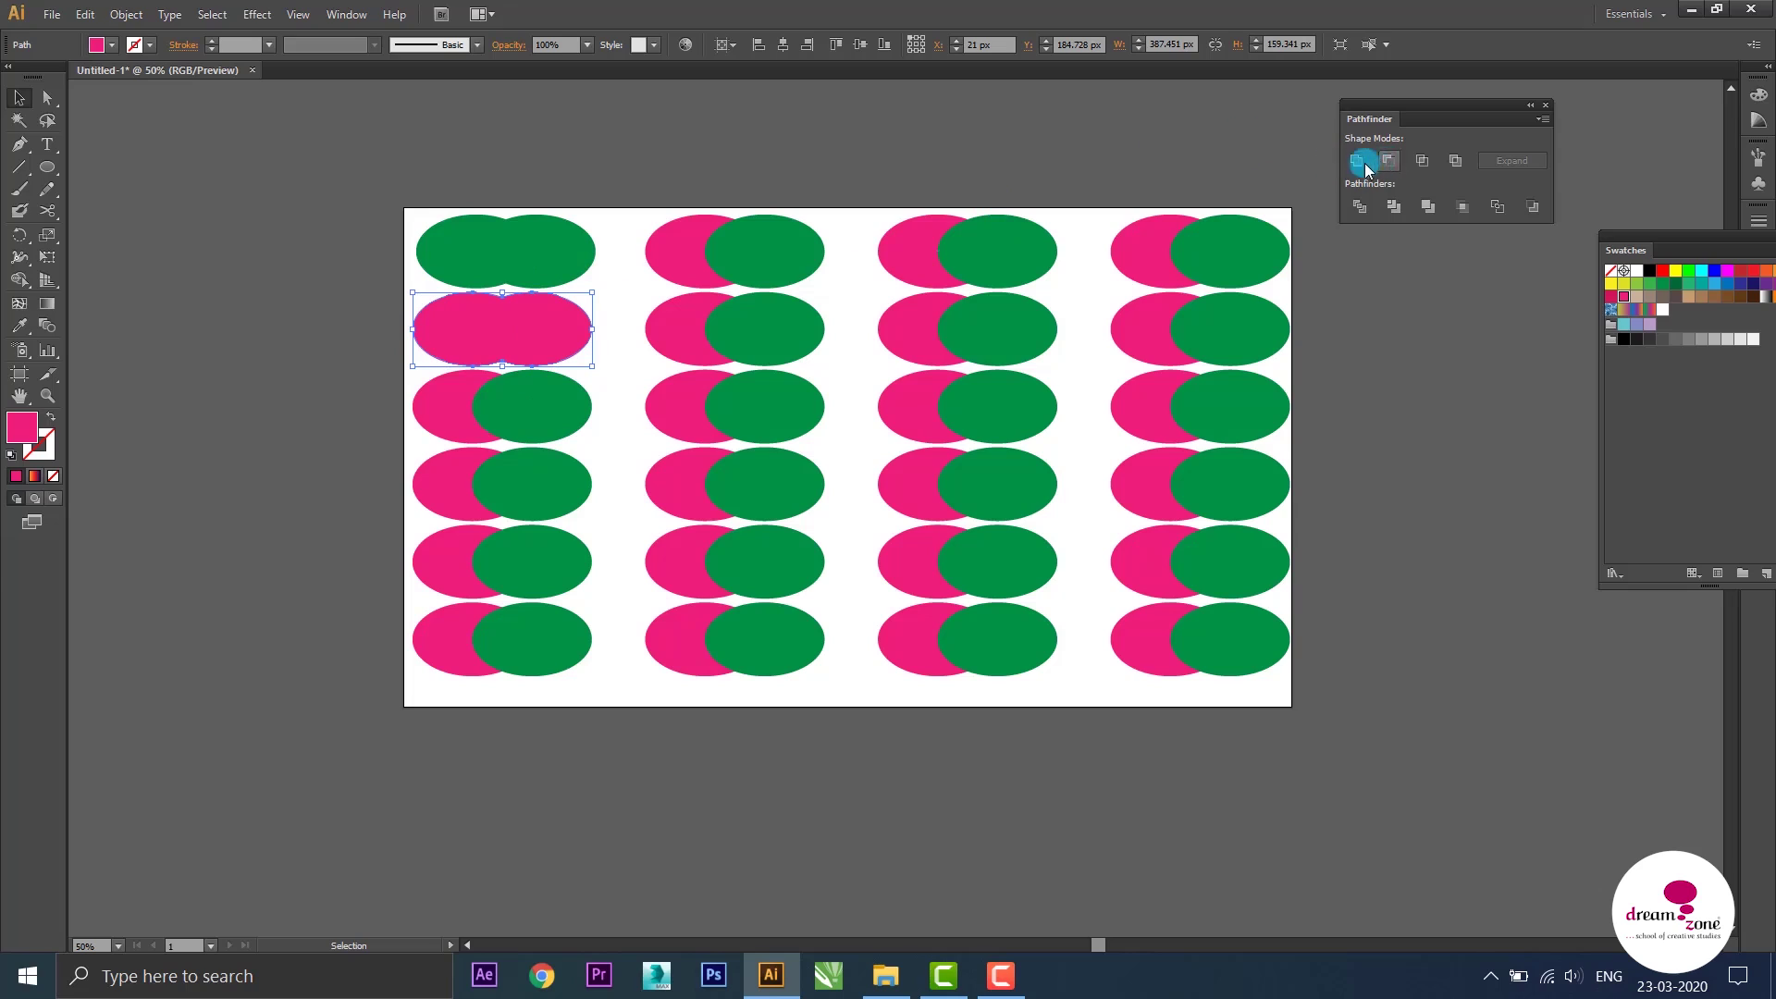
left_click(550, 176)
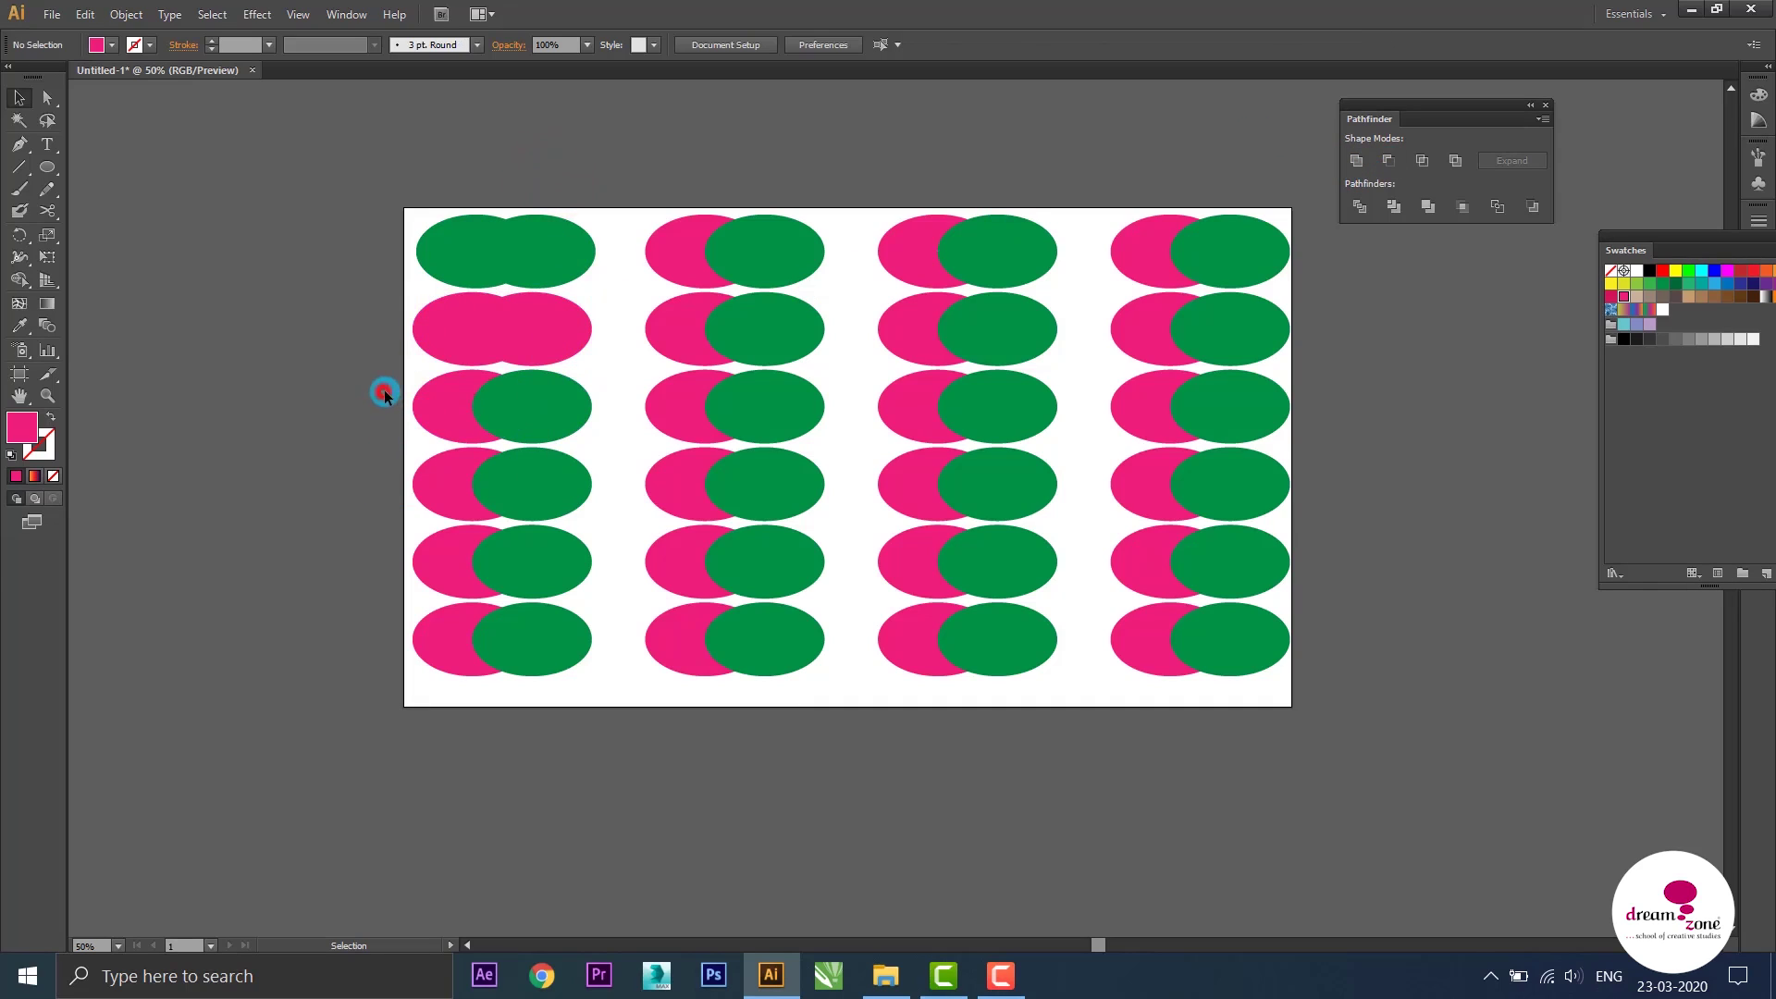
left_click_drag(384, 395, 547, 408)
left_click(1391, 163)
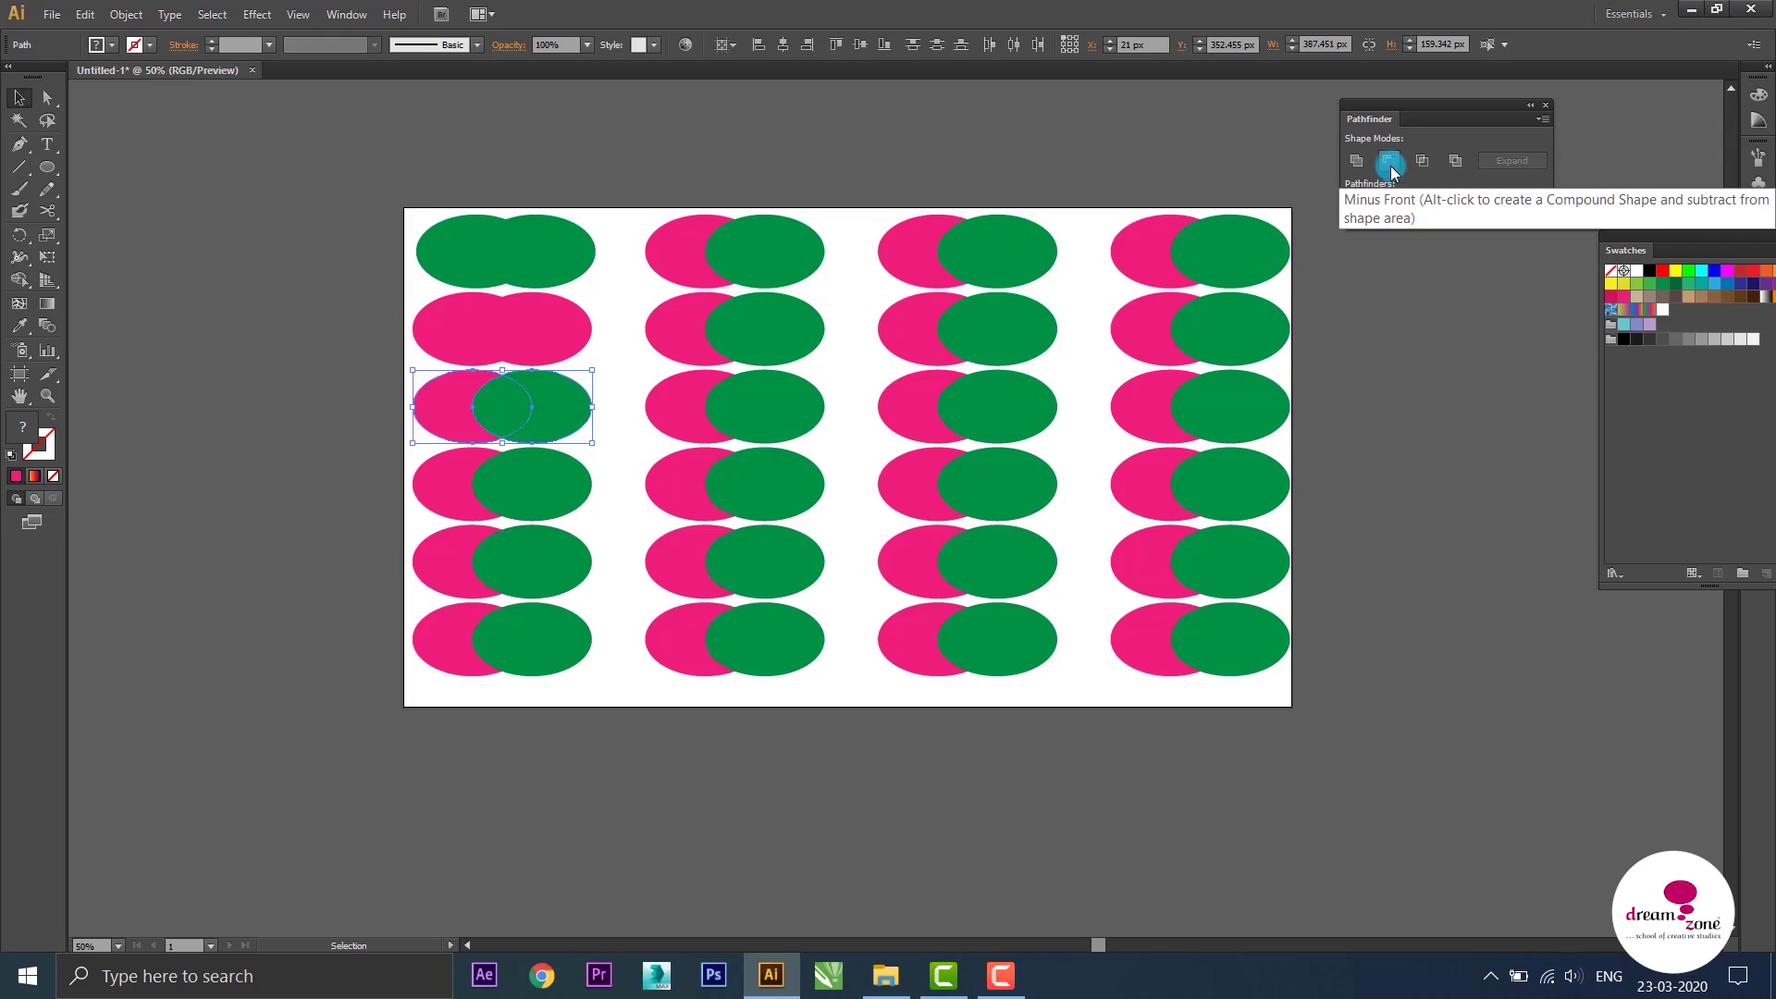
Apply Minus Front to the row-three pair and bring row four's pink ellipse to front
left_click(1386, 166)
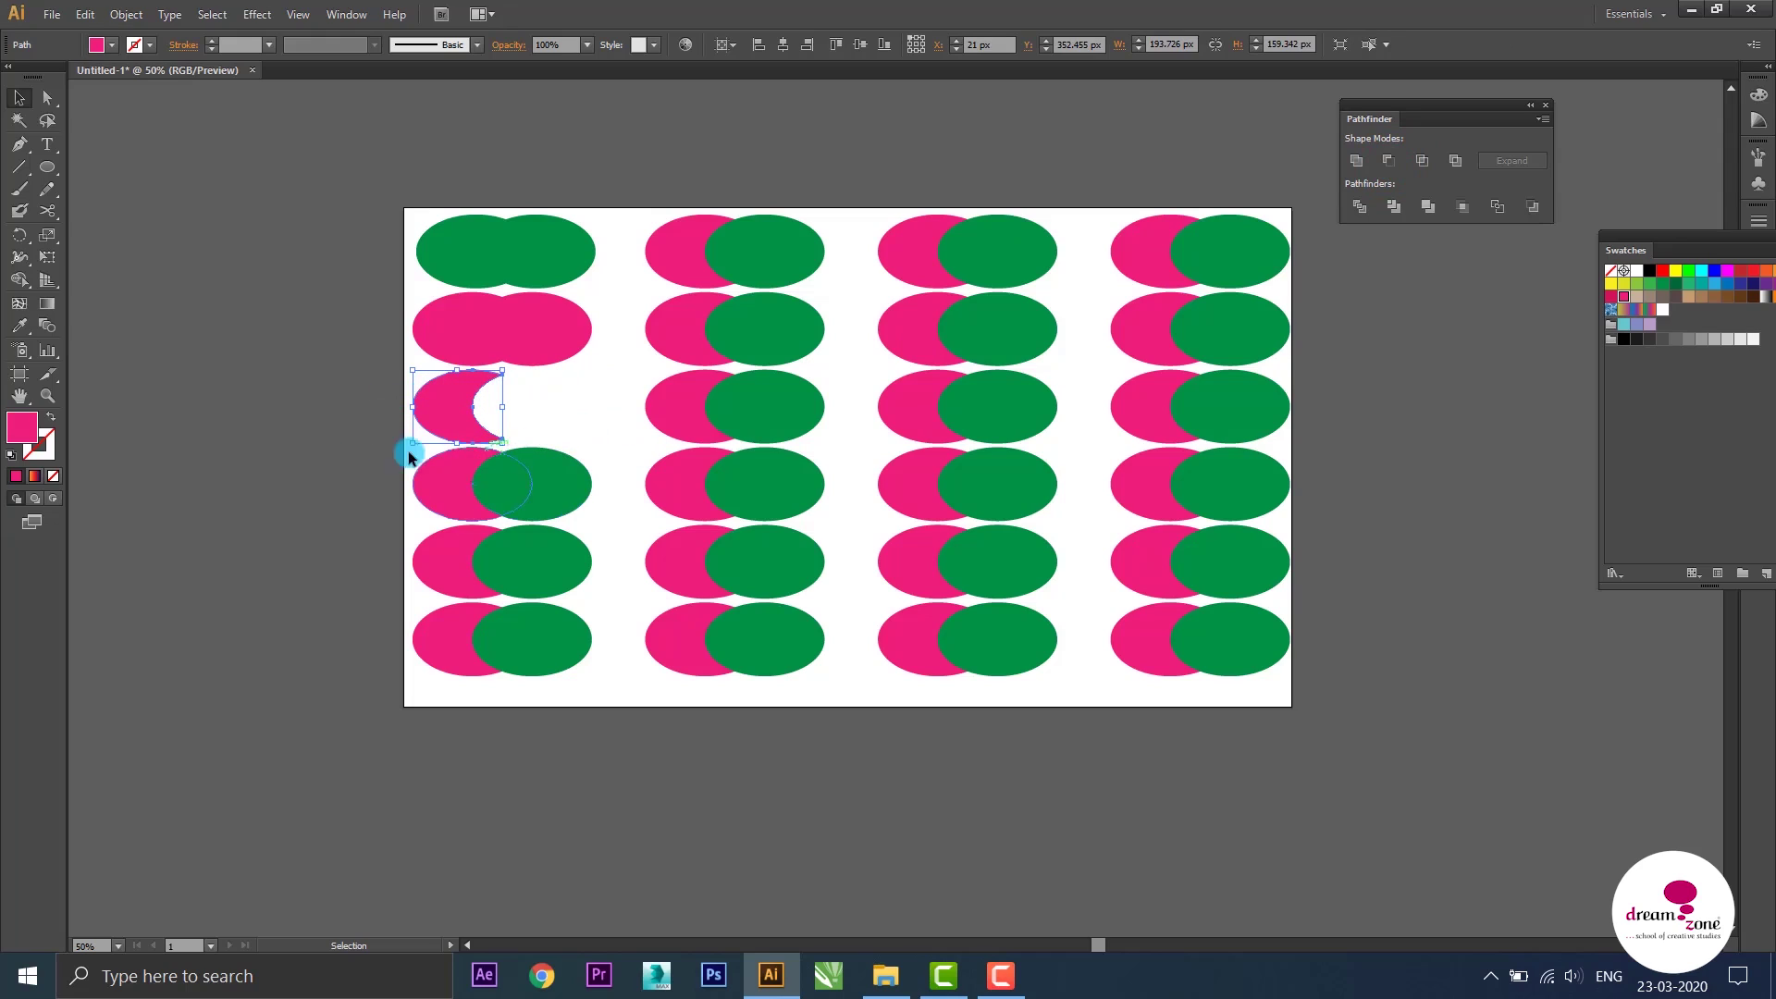
left_click(330, 454)
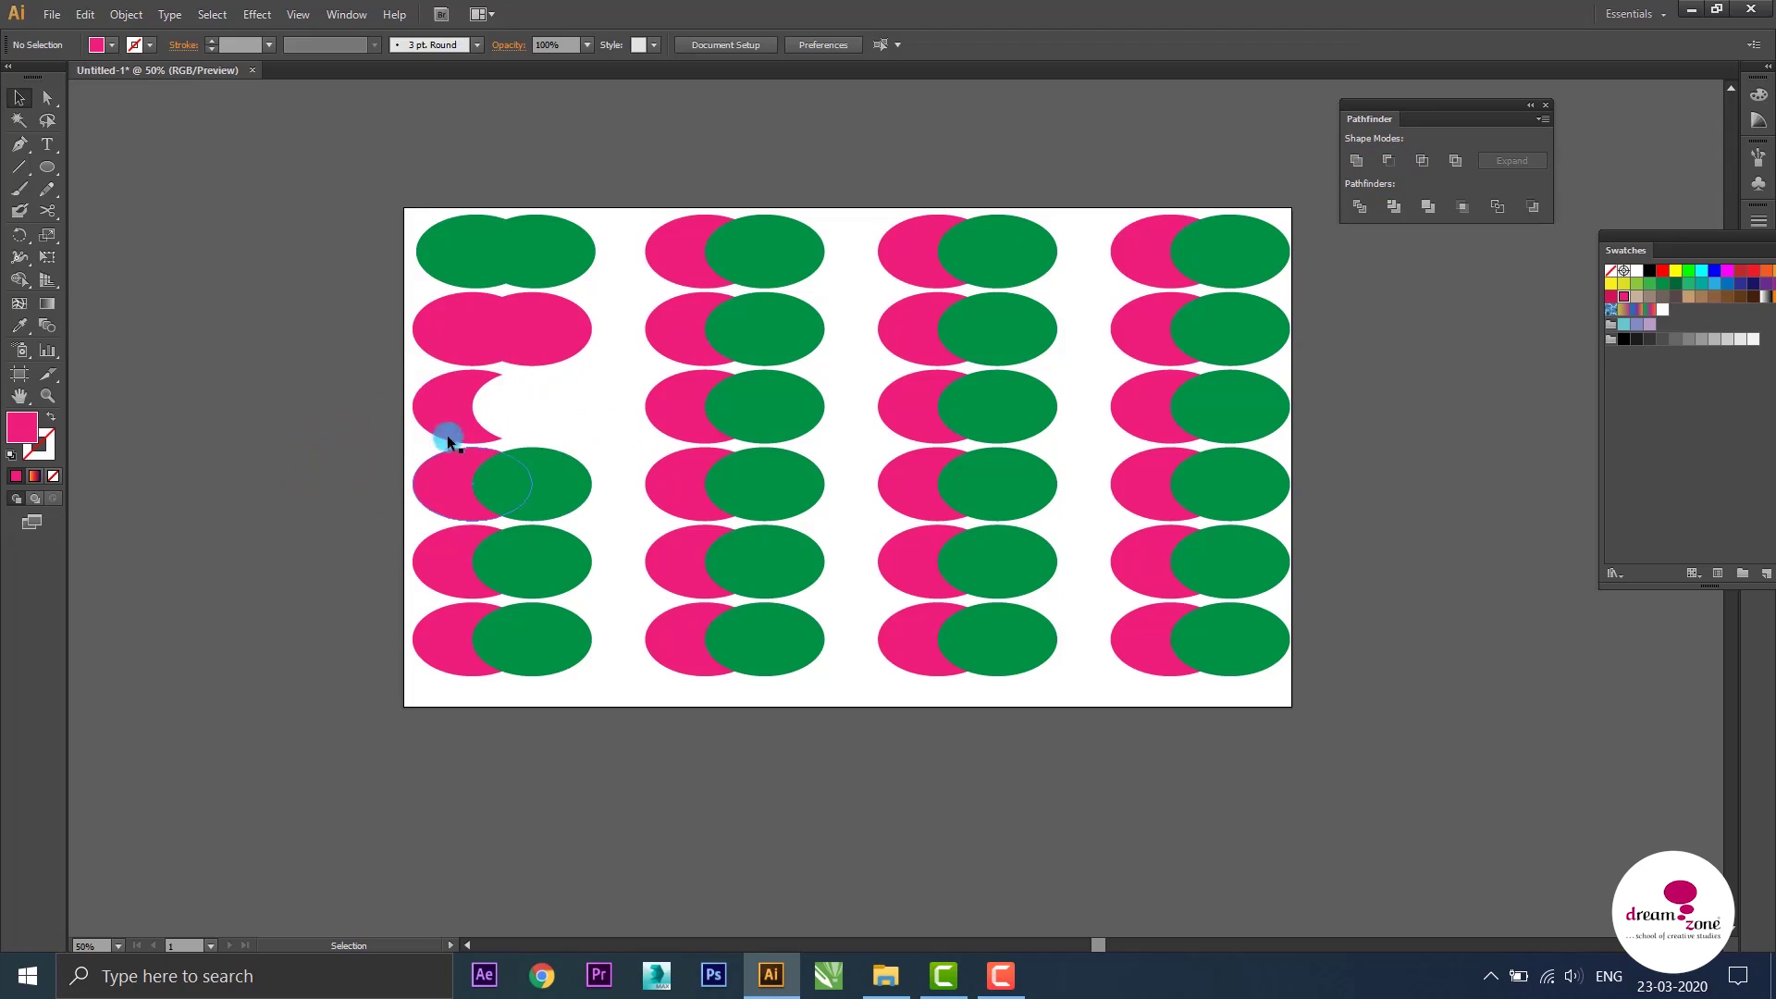
left_click(441, 479)
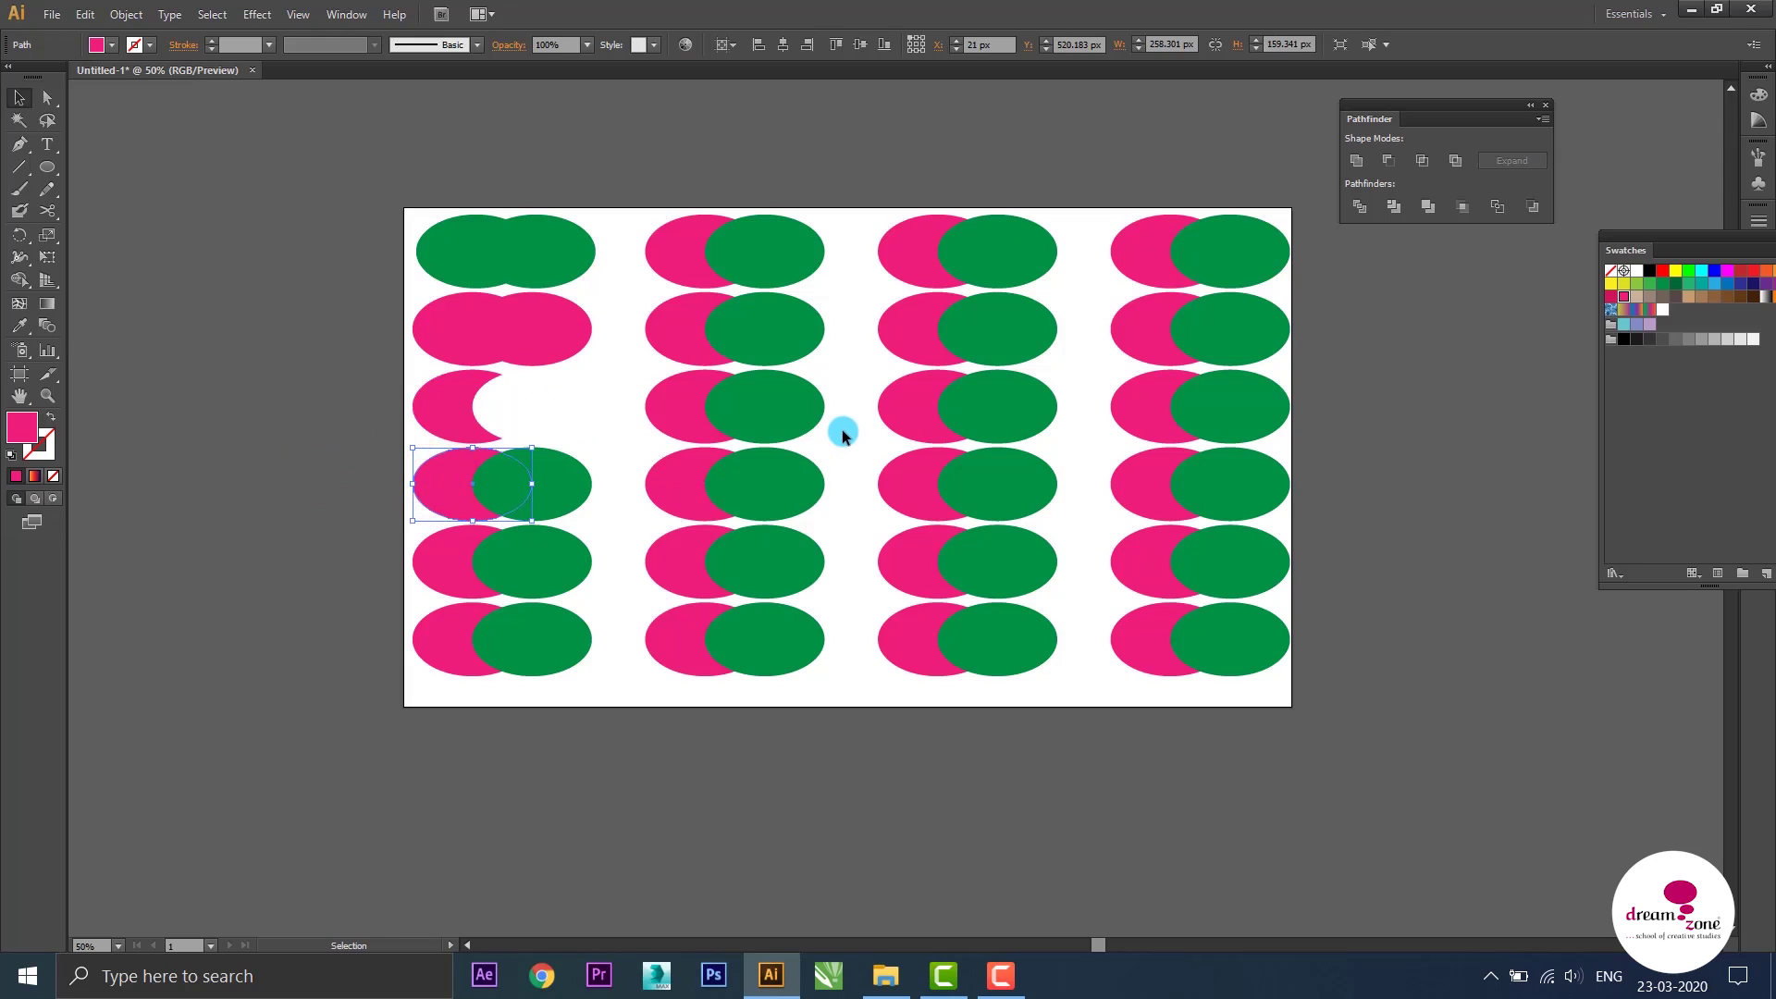
key("ctrl+shift+bracketright")
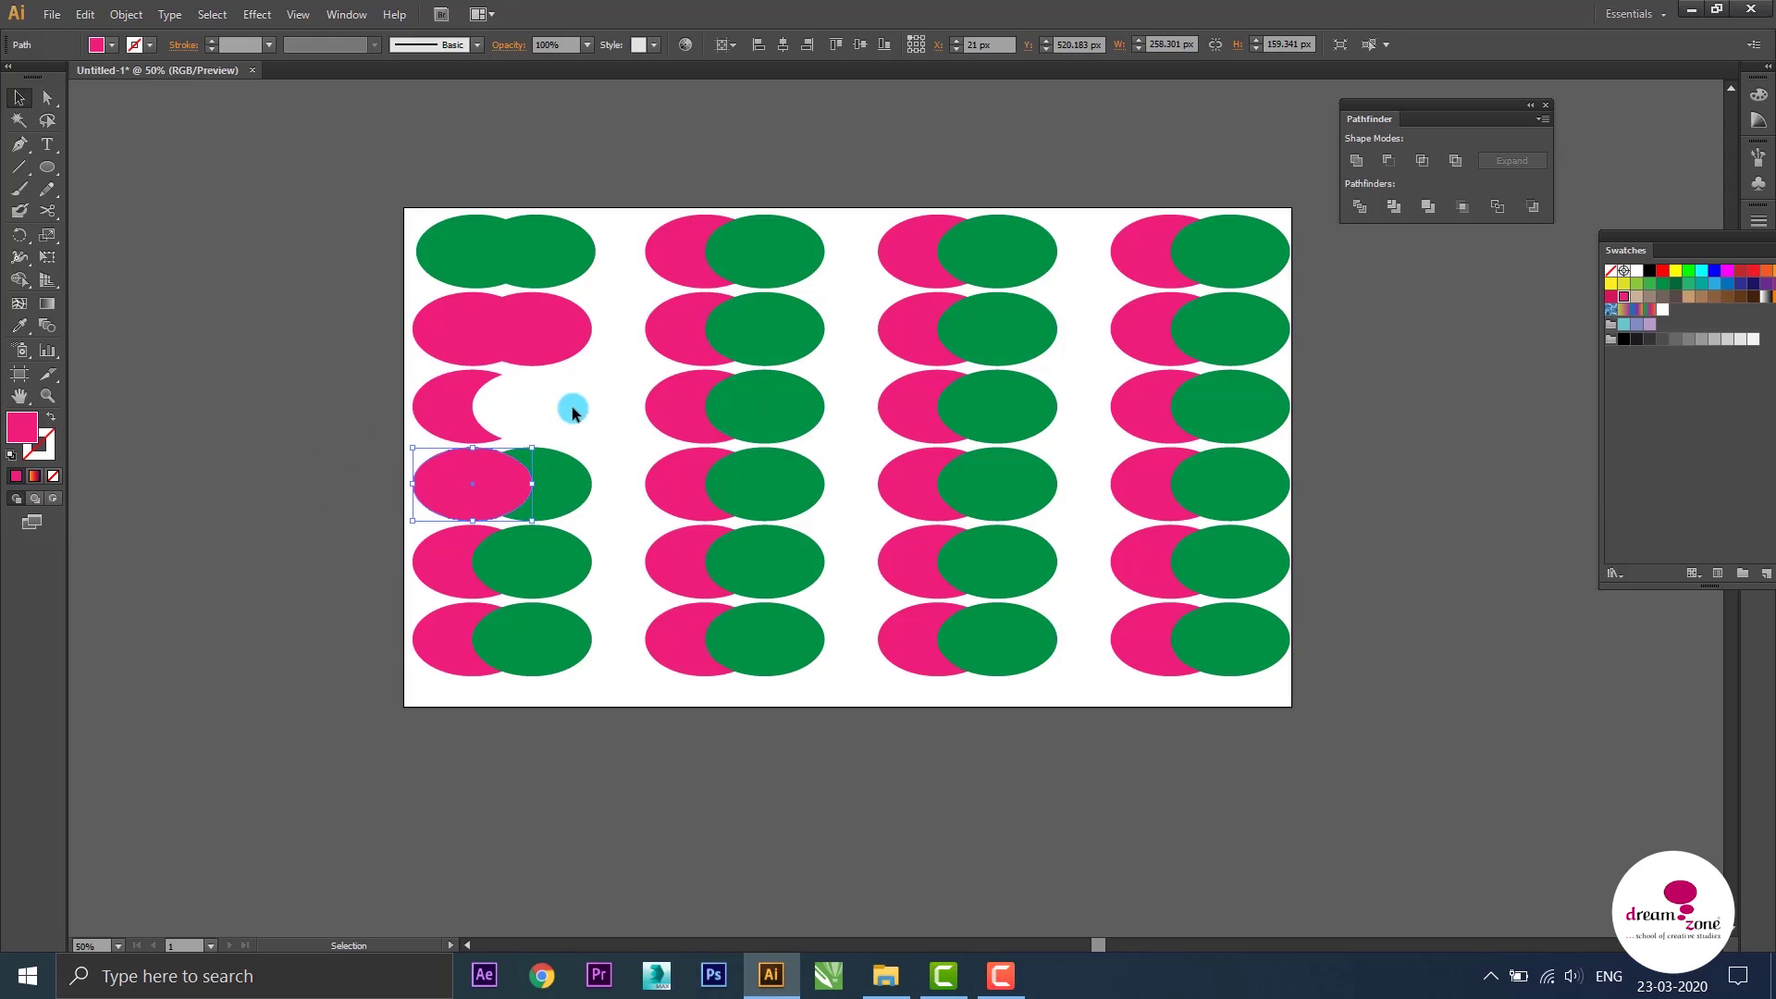
Apply Minus Front to the row-four ellipse pair, leaving a single green crescent
left_click(573, 405)
left_click_drag(366, 469, 583, 499)
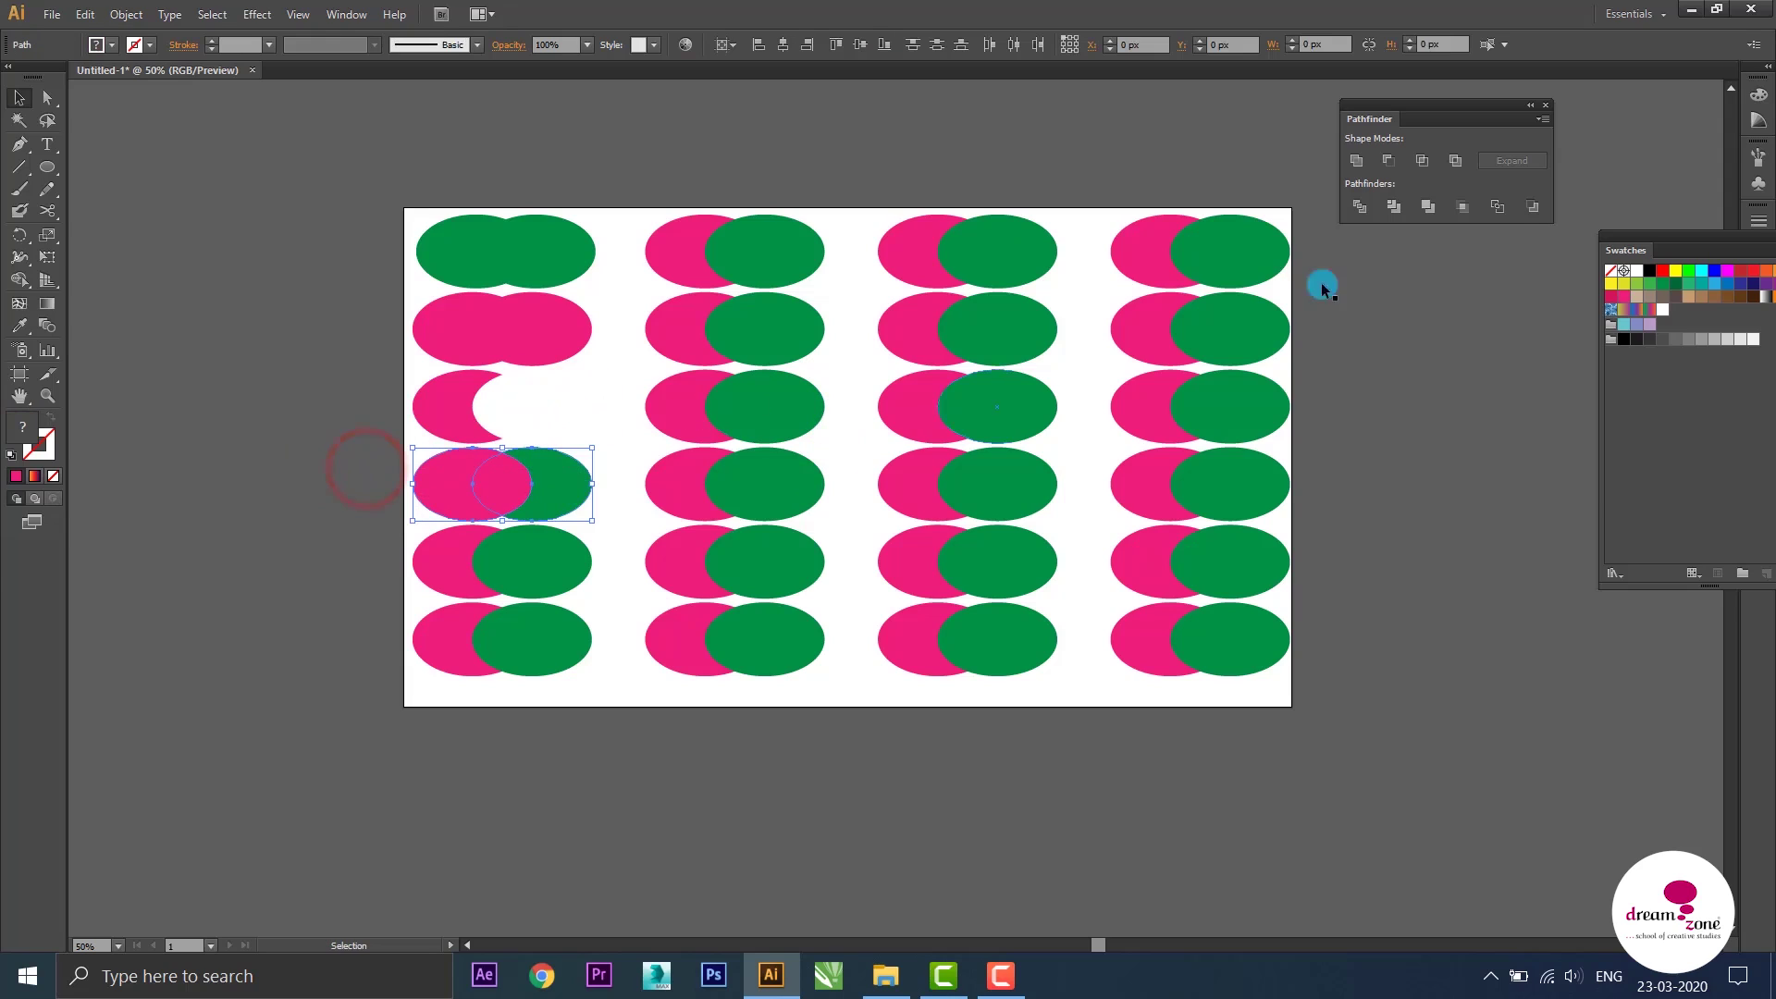
left_click(1384, 168)
left_click(581, 458)
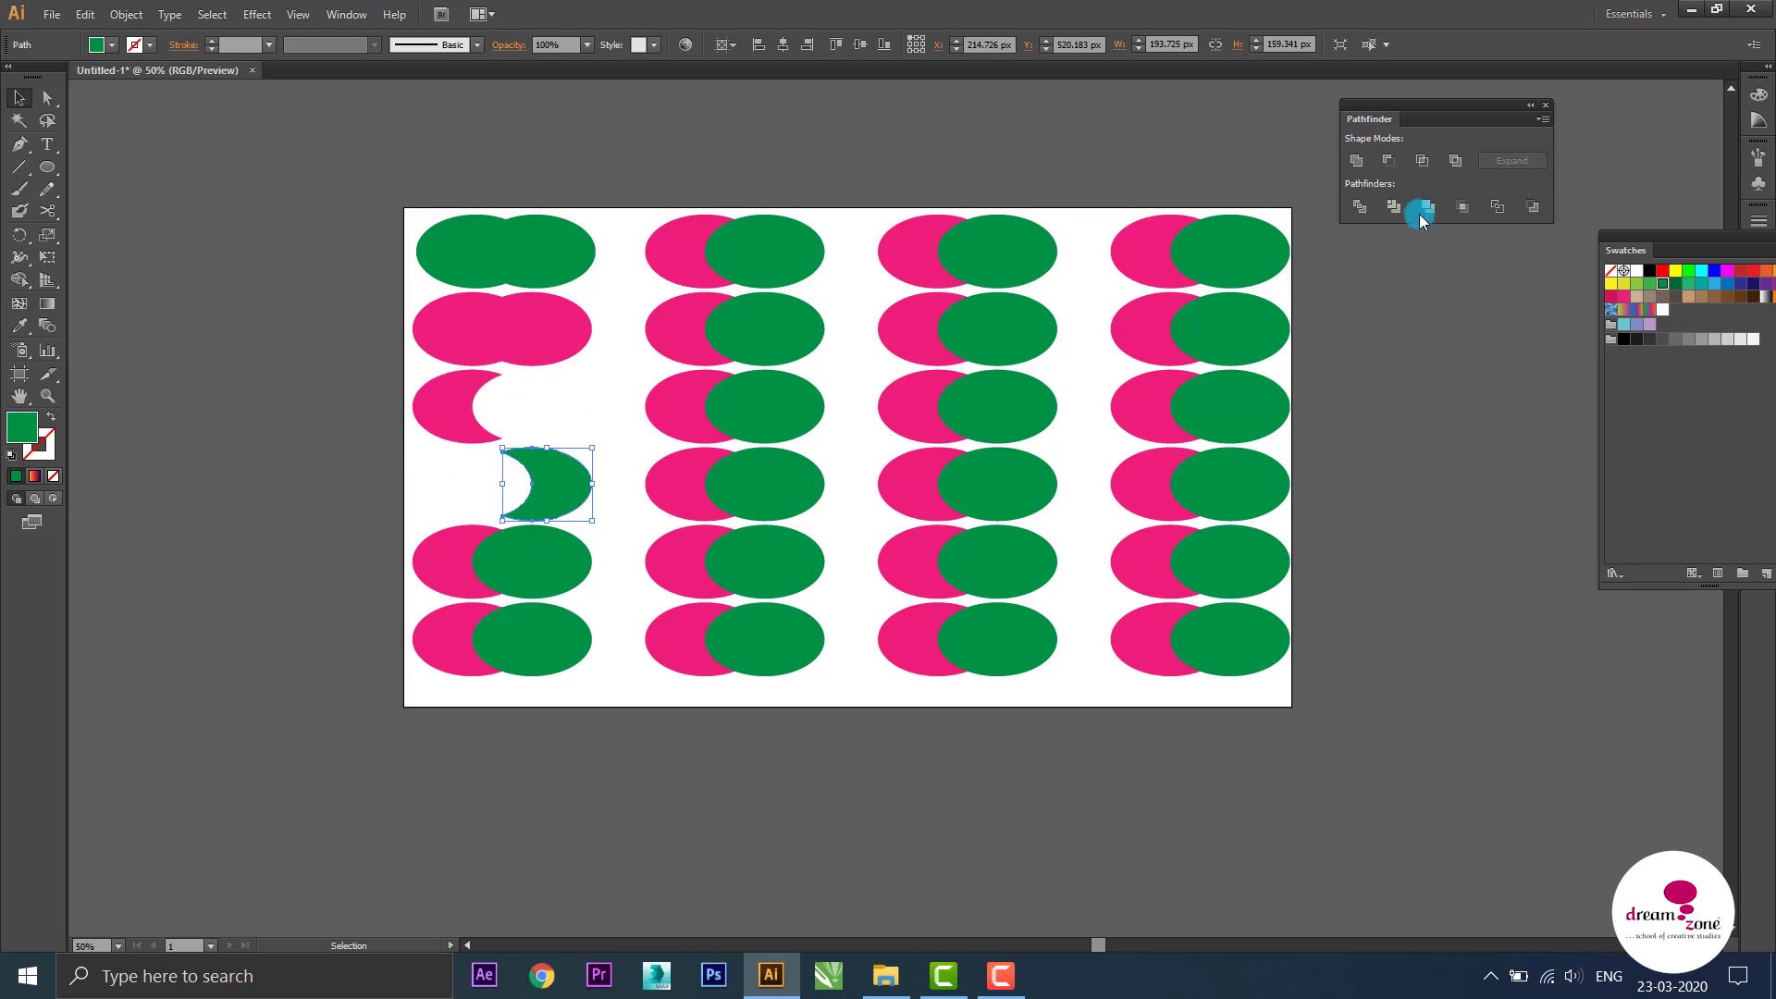
left_click(313, 482)
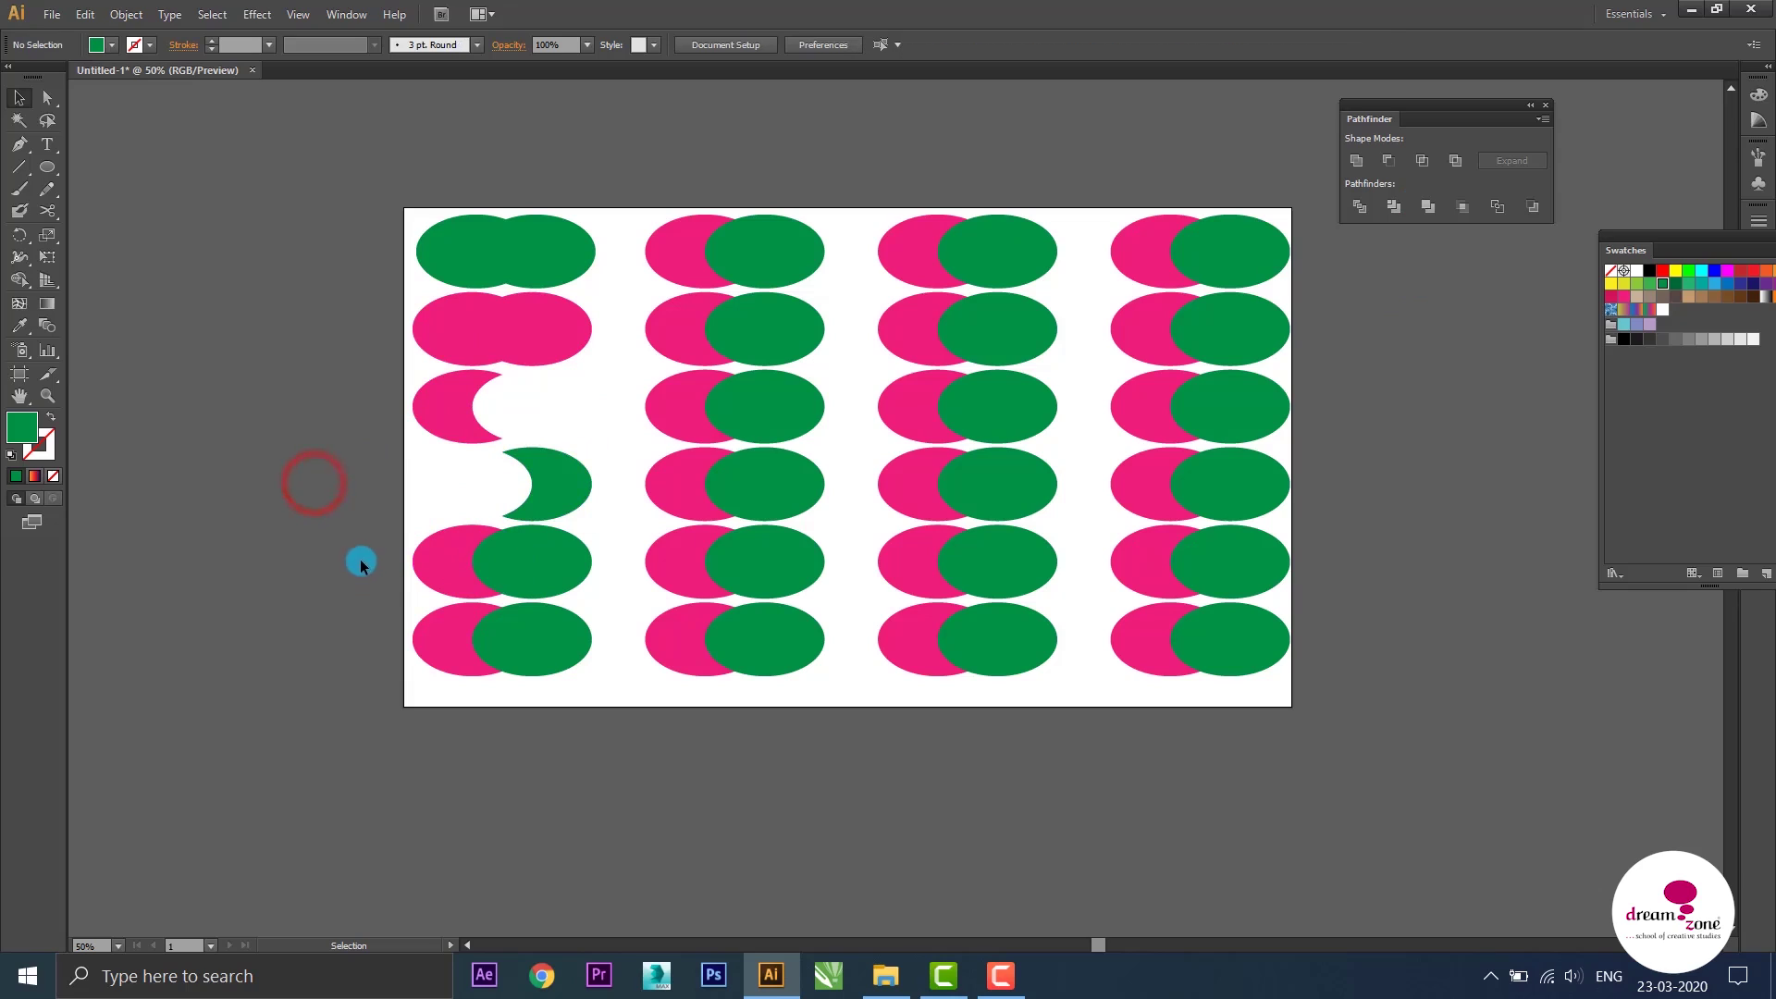
left_click_drag(361, 558, 555, 583)
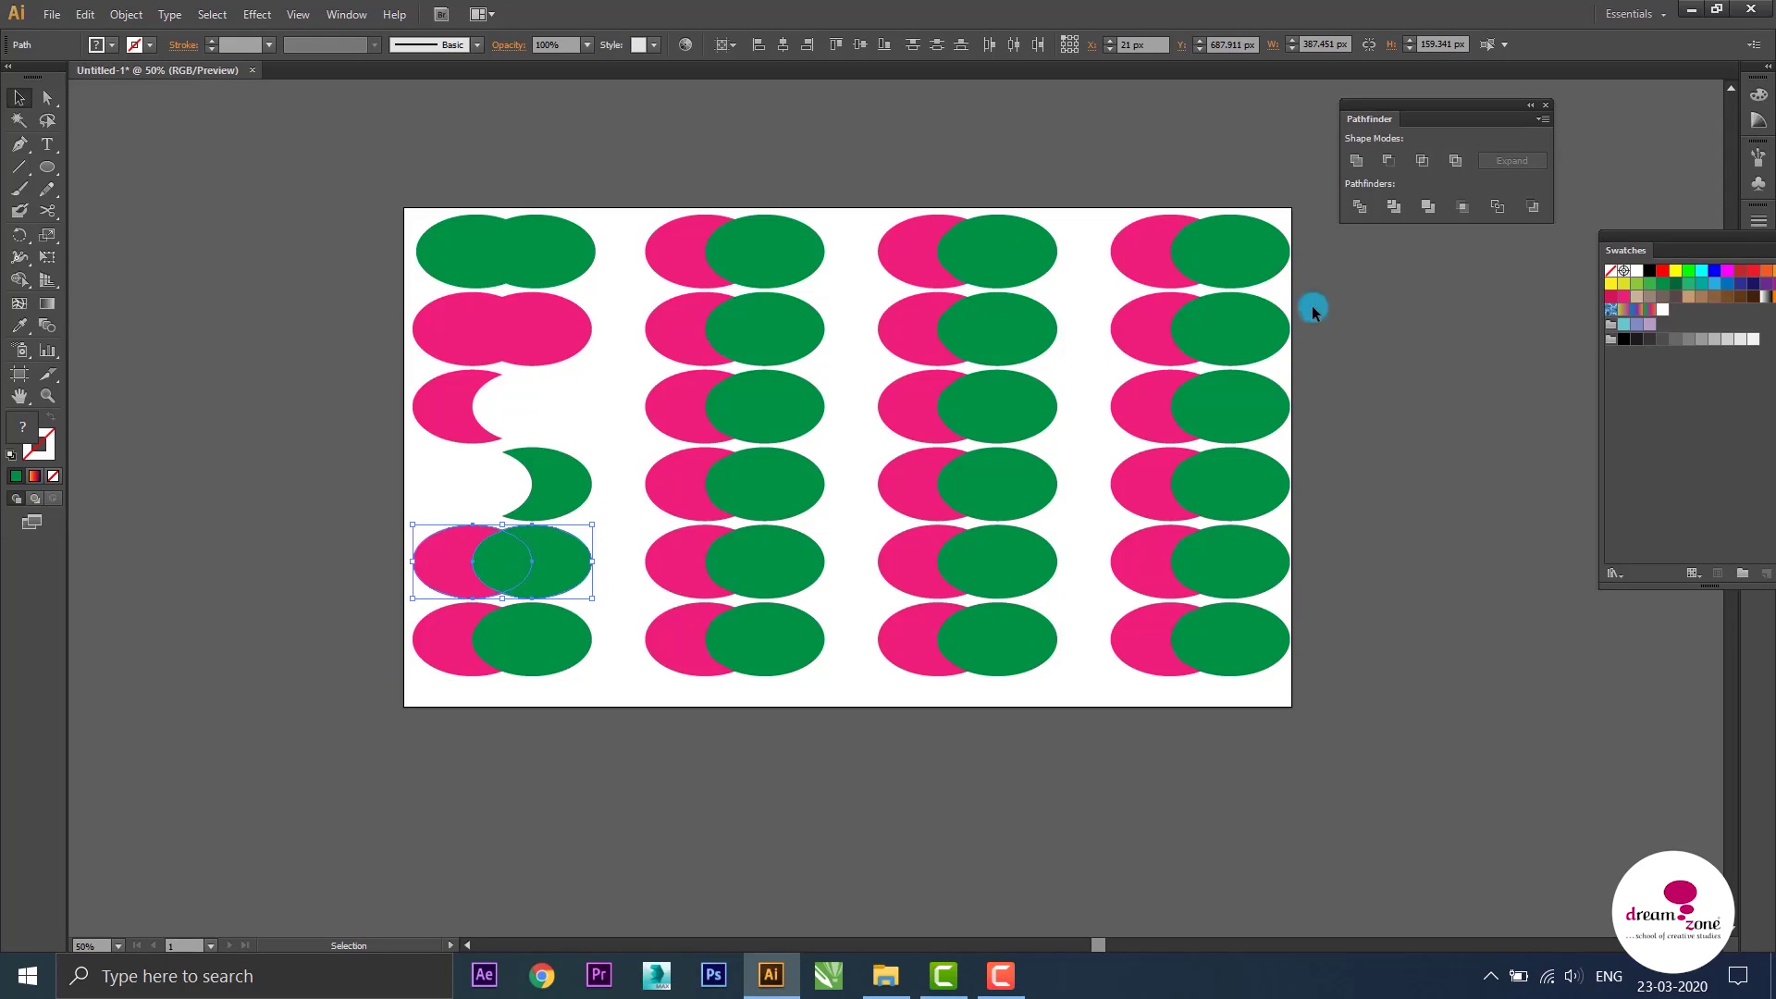
Apply Pathfinder Intersect to the row-five pair, leaving a green lens of their overlap
left_click(1425, 163)
left_click(499, 555)
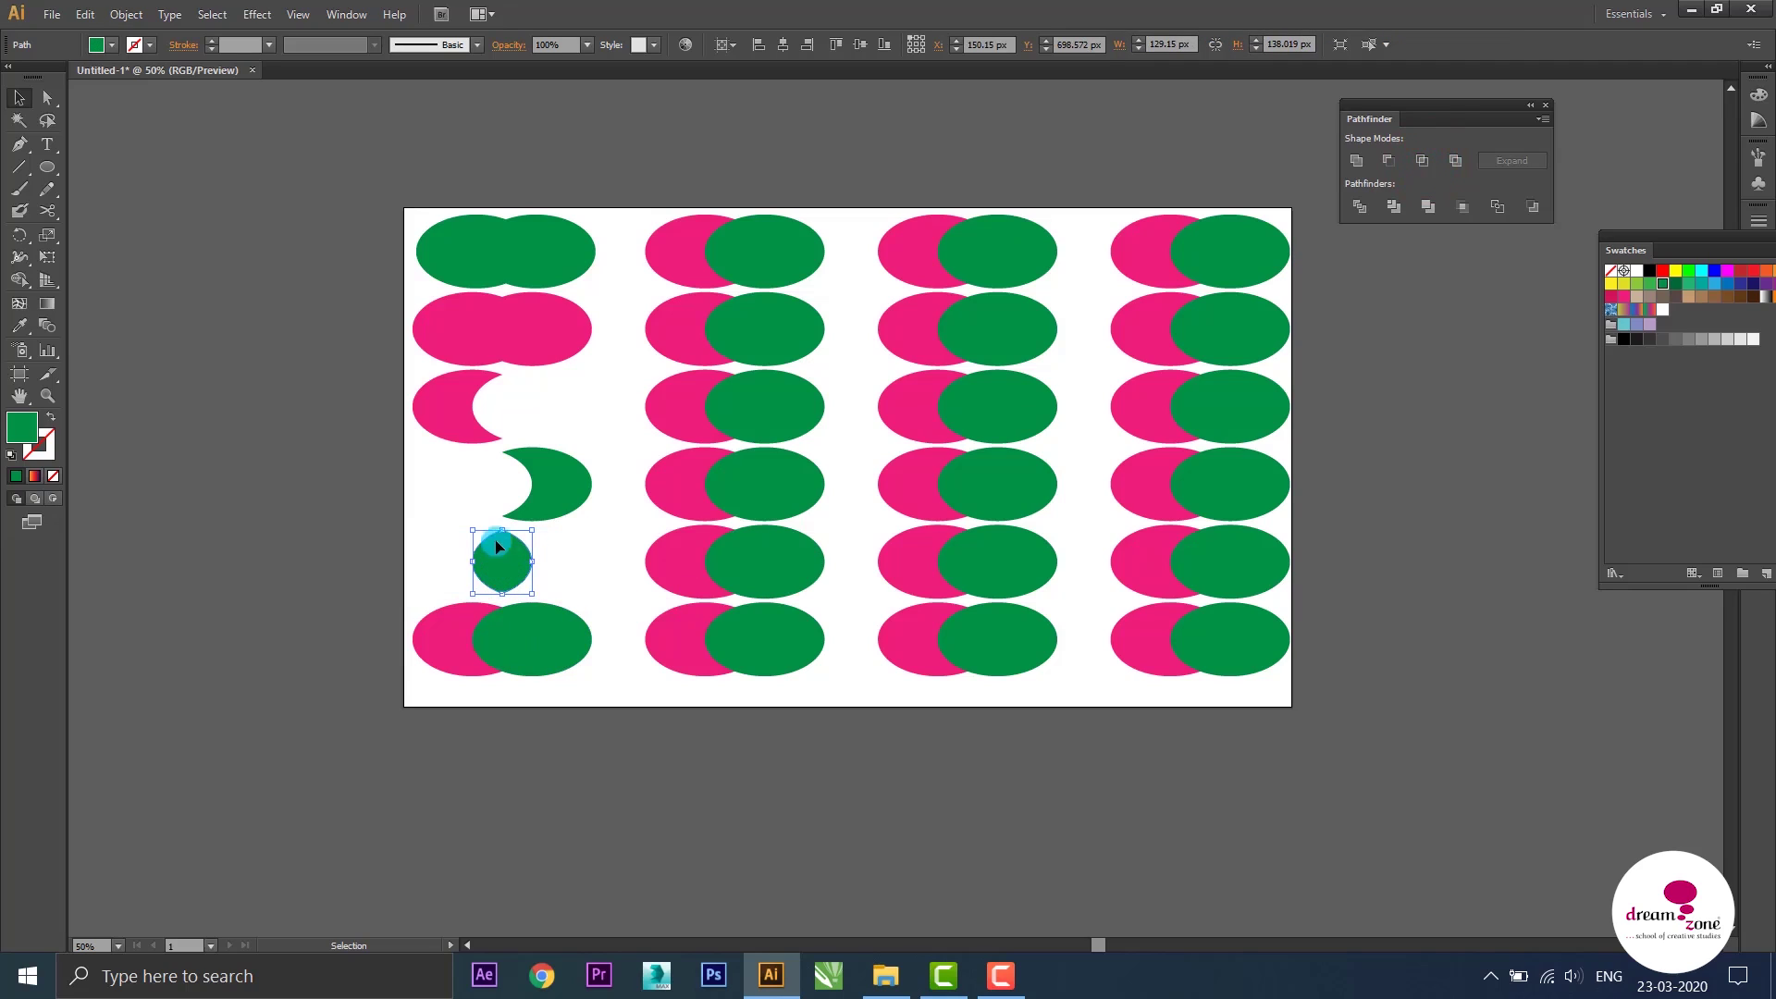
left_click(433, 547)
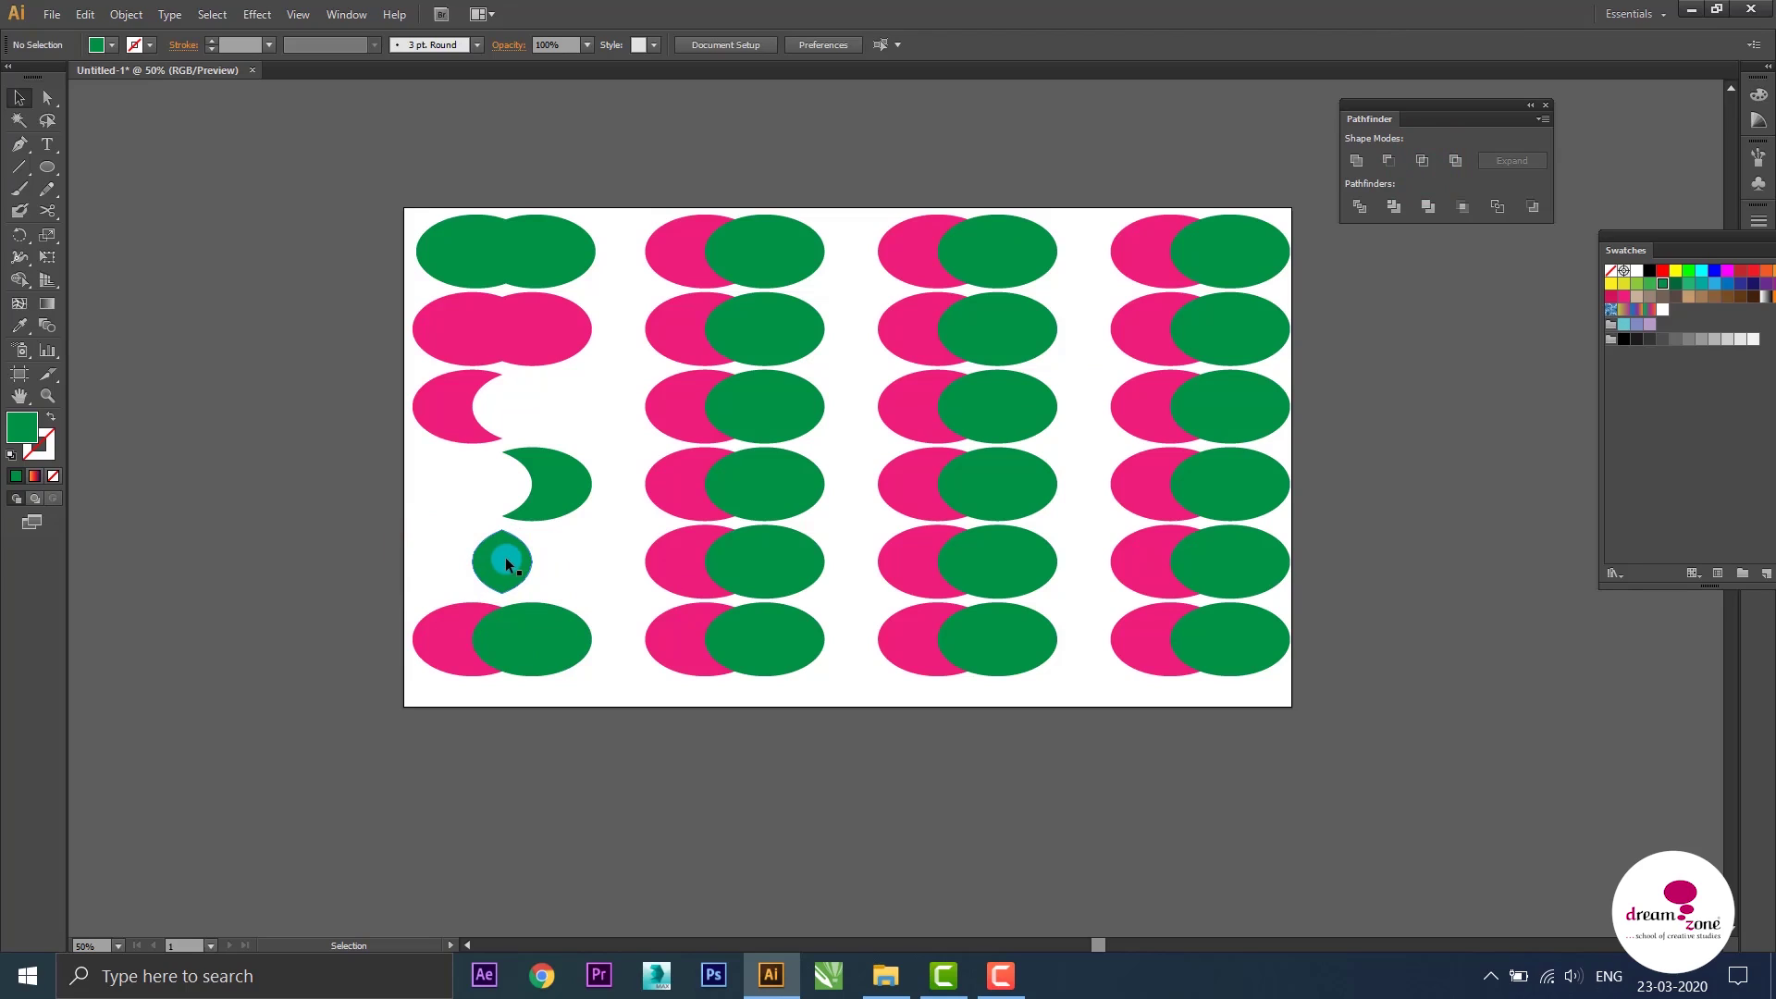
left_click(454, 646)
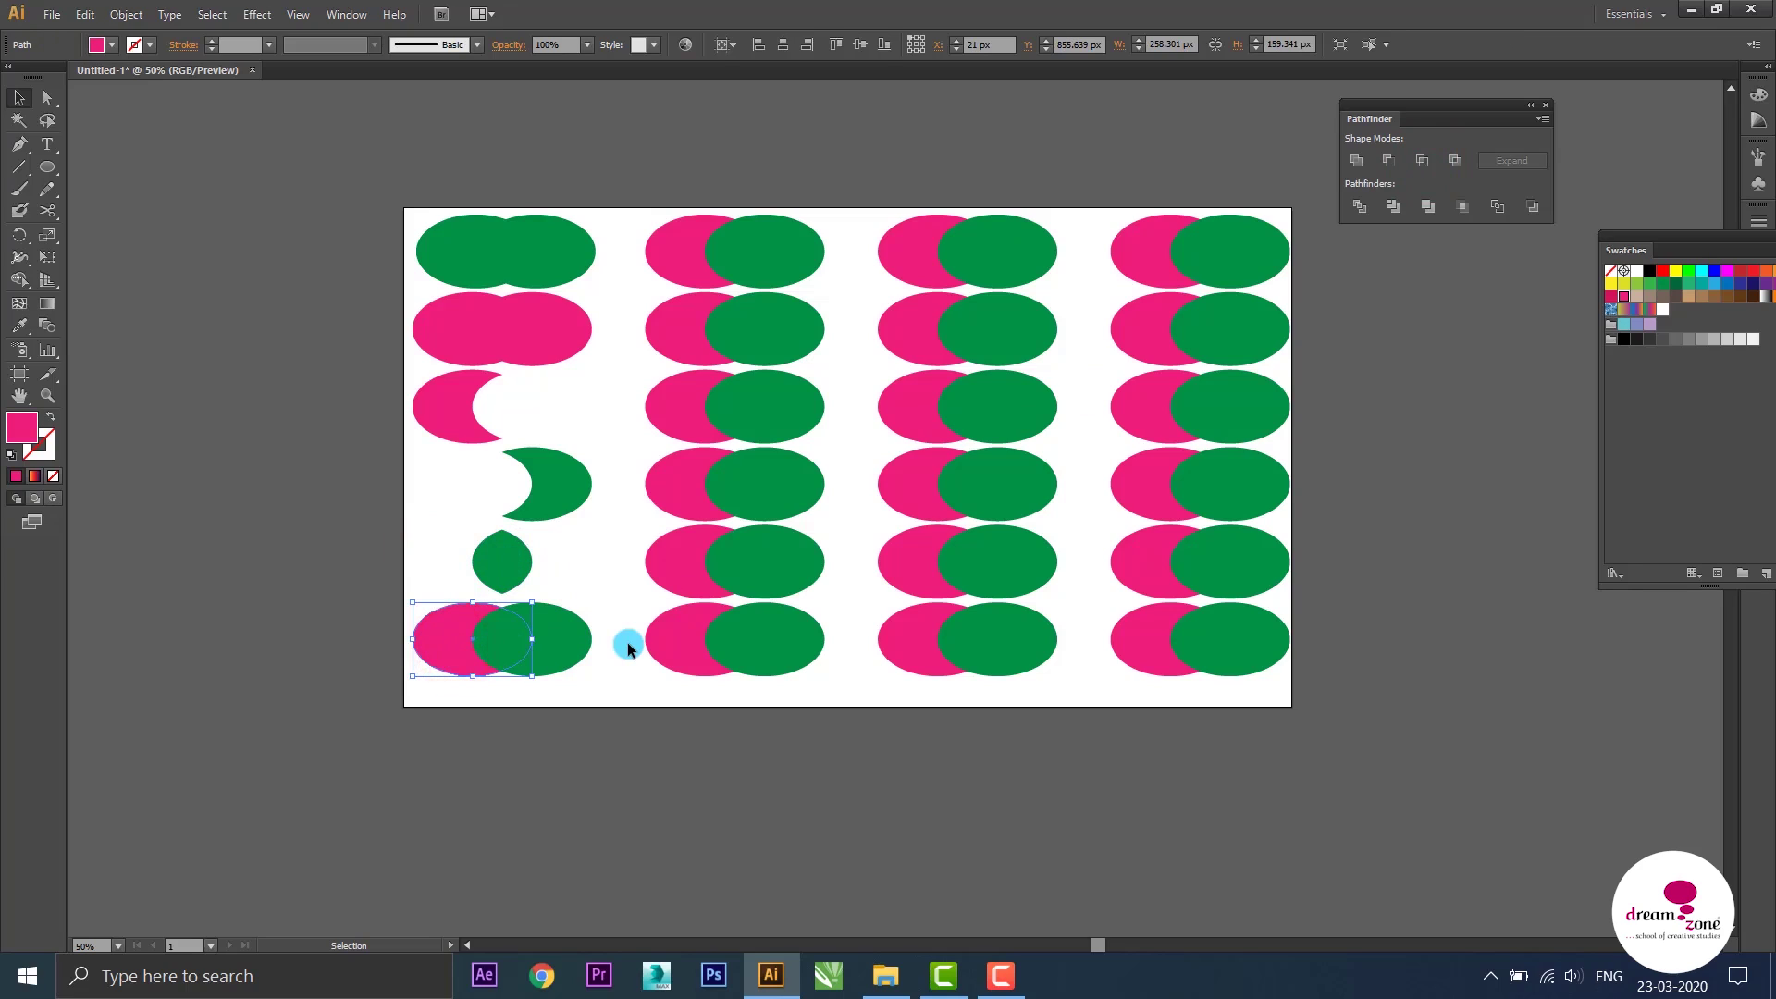
Bring the bottom-row pink ellipse to front and Intersect the pair into a pink lens
key("ctrl+shift+bracketright")
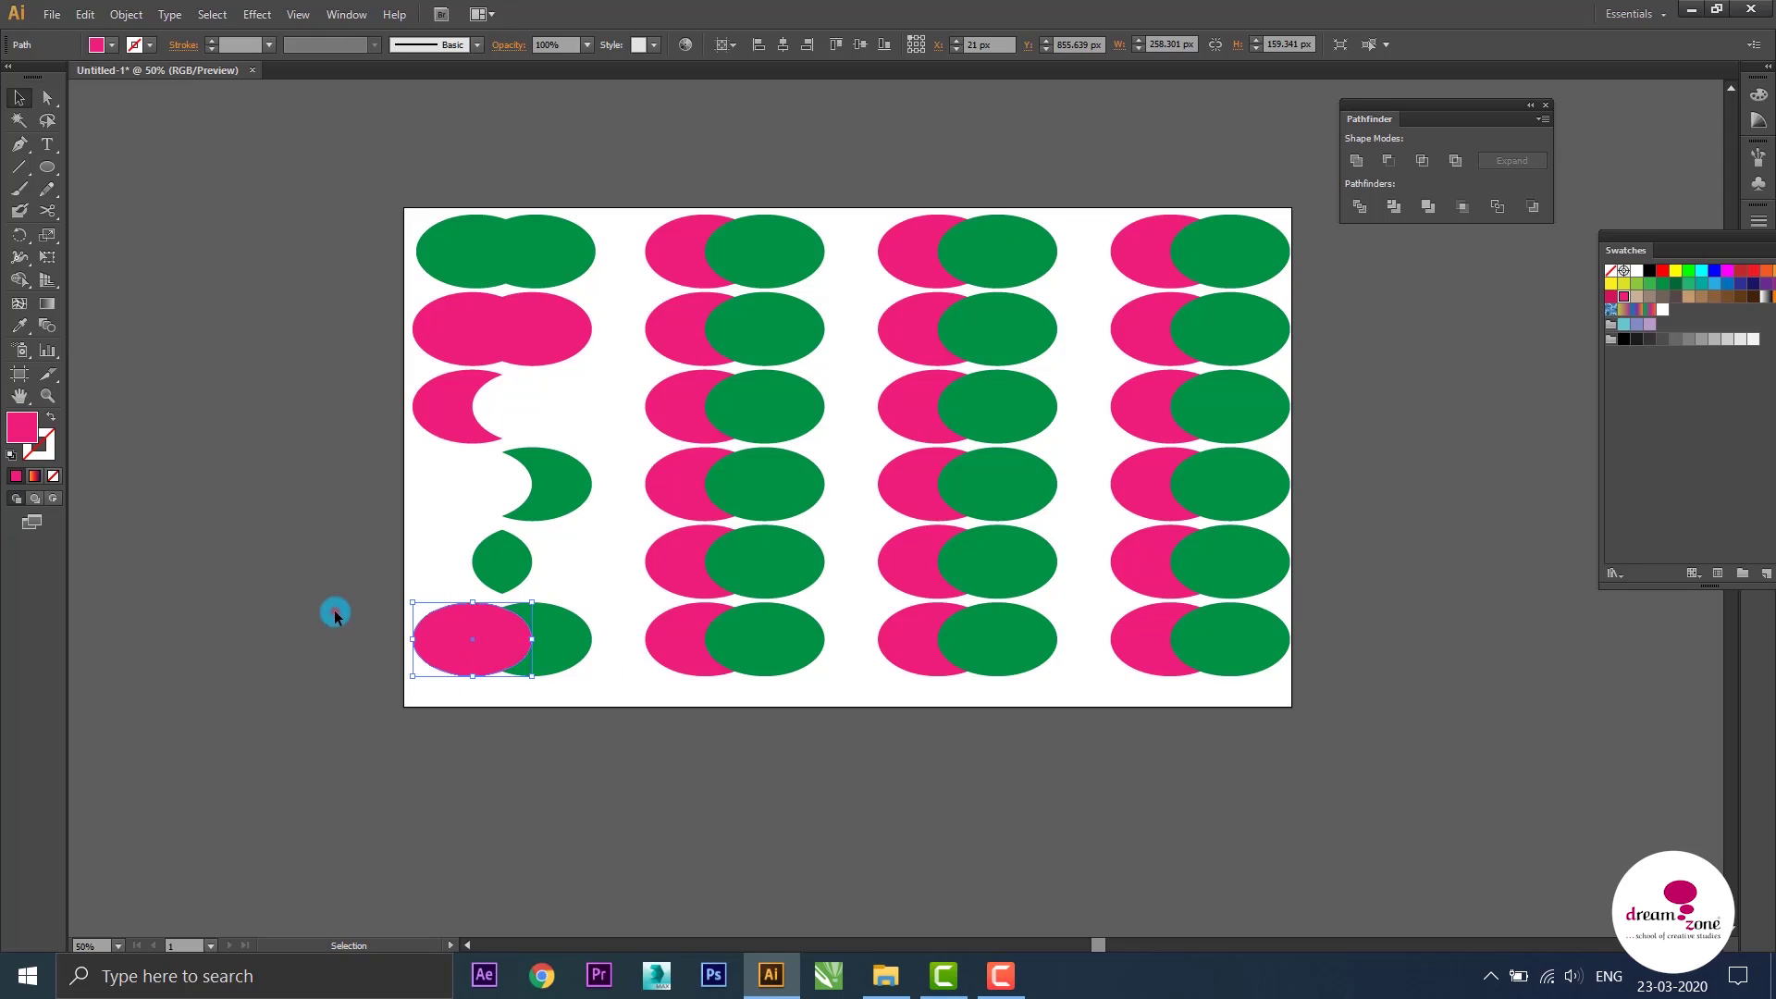
left_click(335, 609)
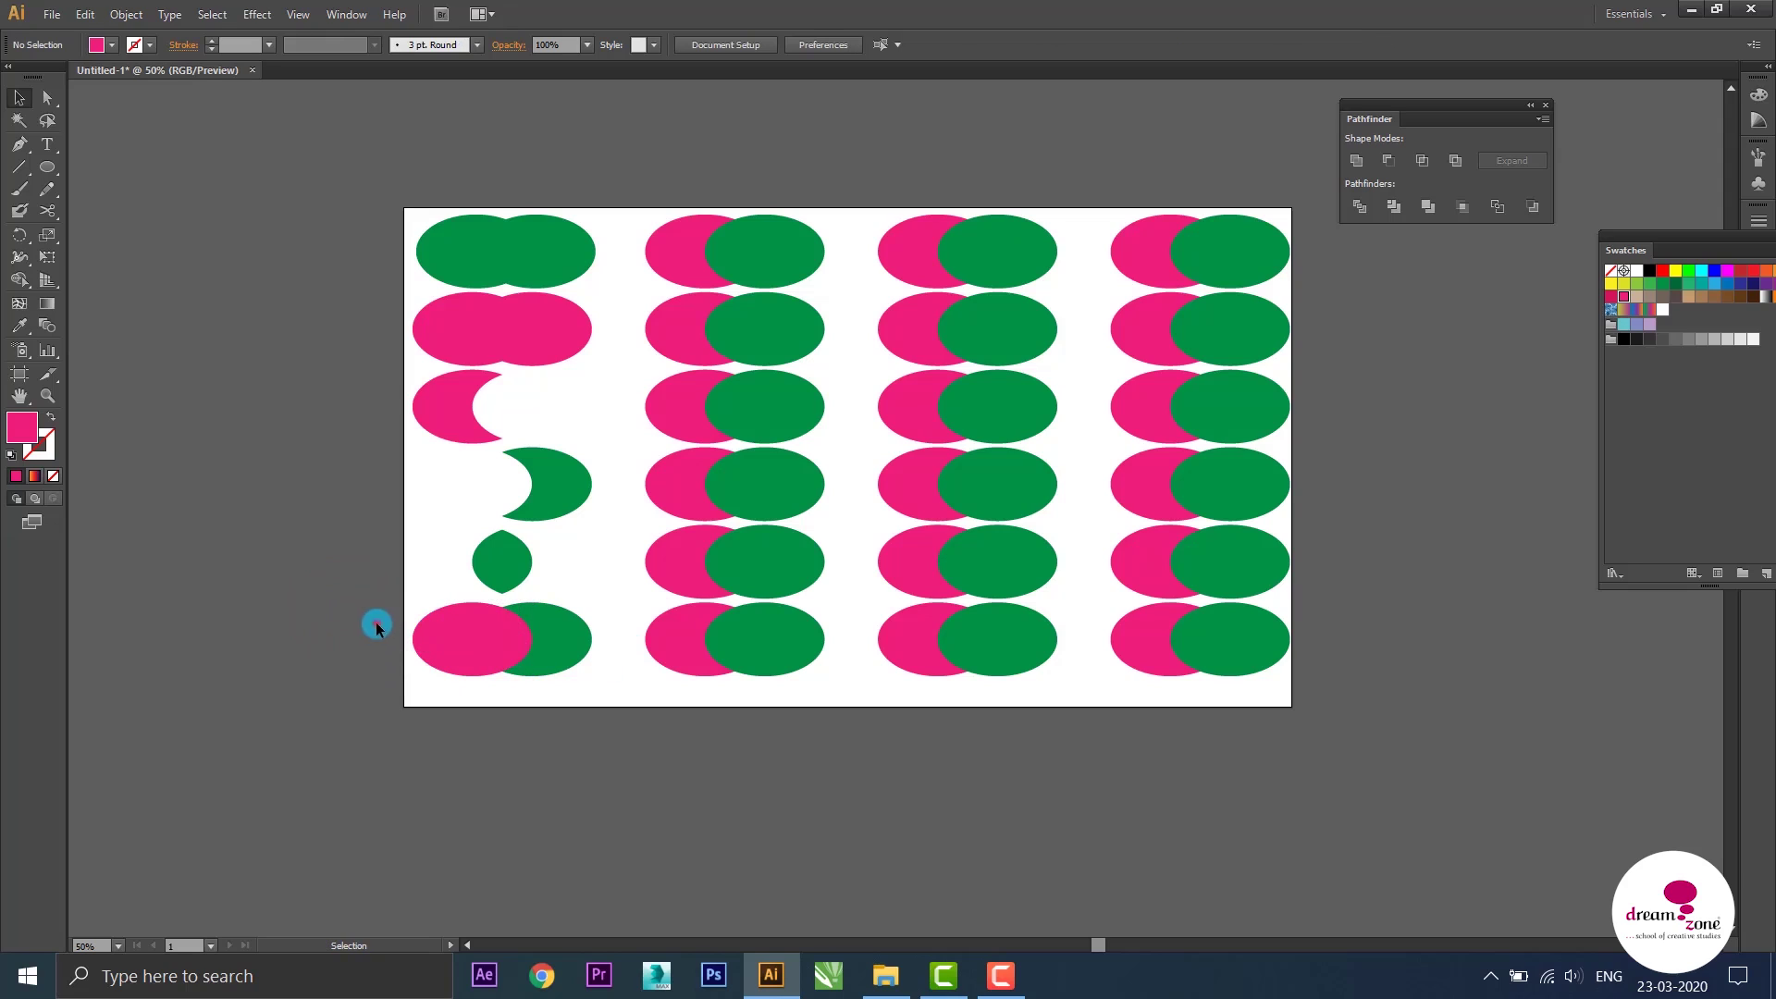
left_click_drag(376, 625, 596, 649)
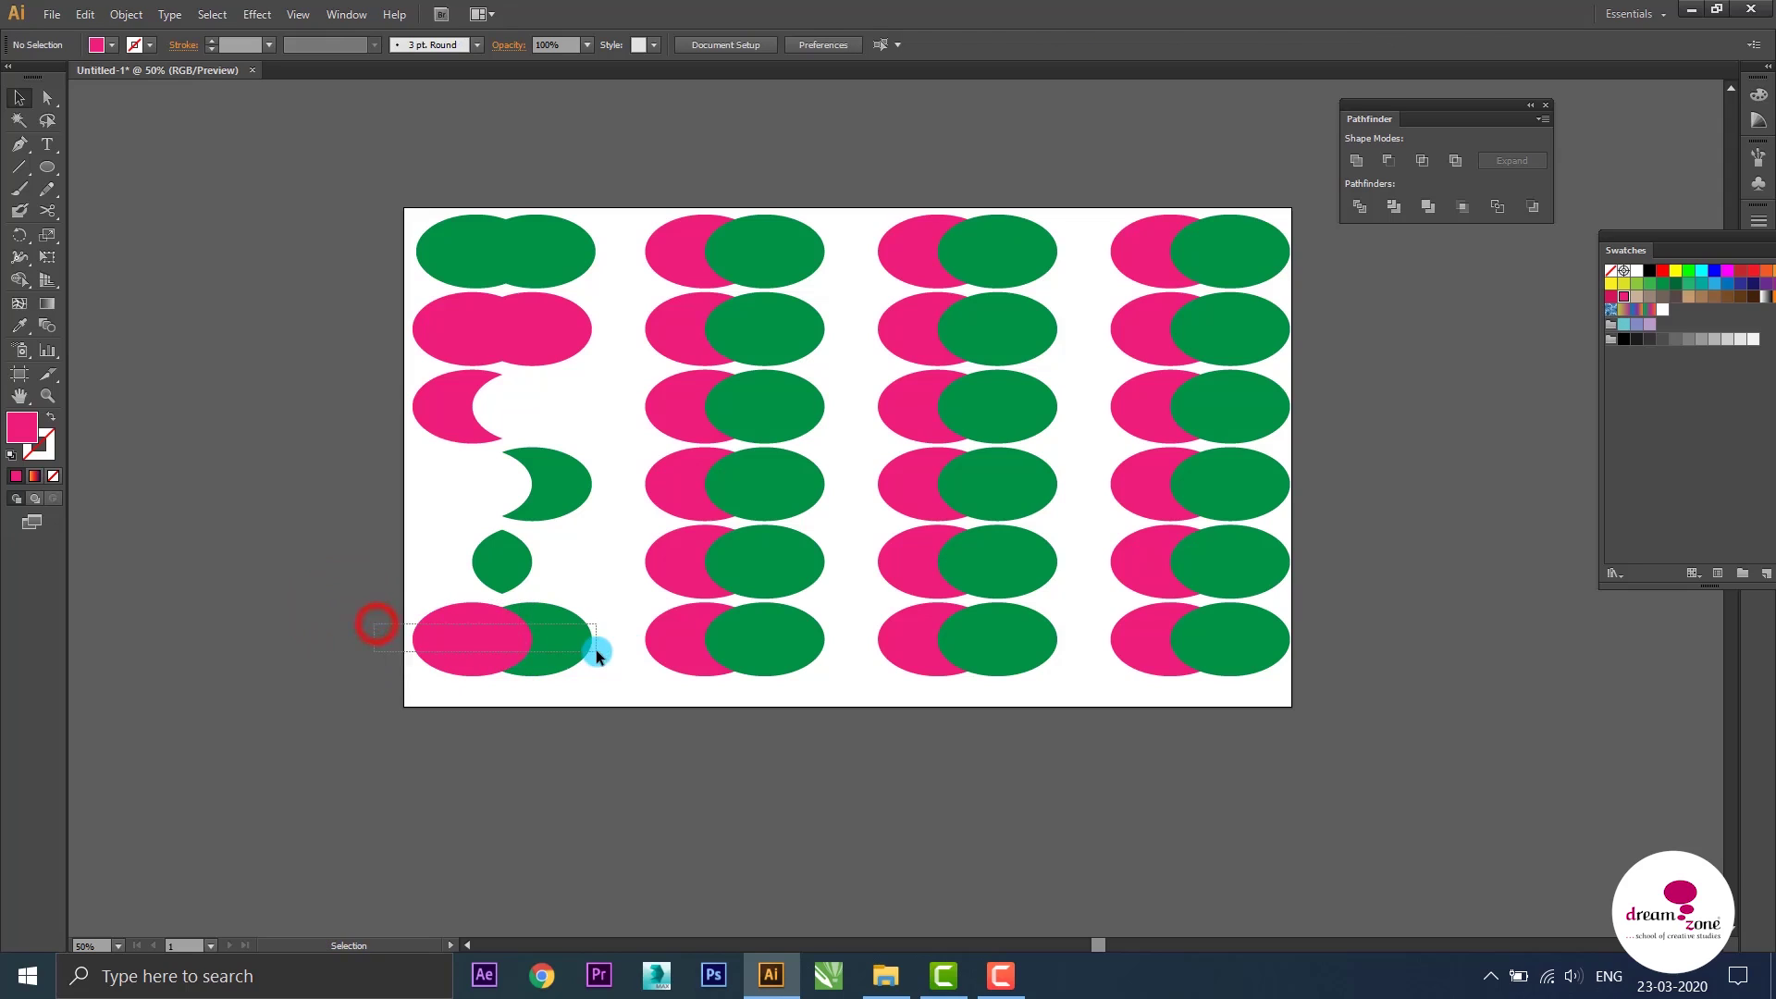
left_click(1456, 161)
key("ctrl+z")
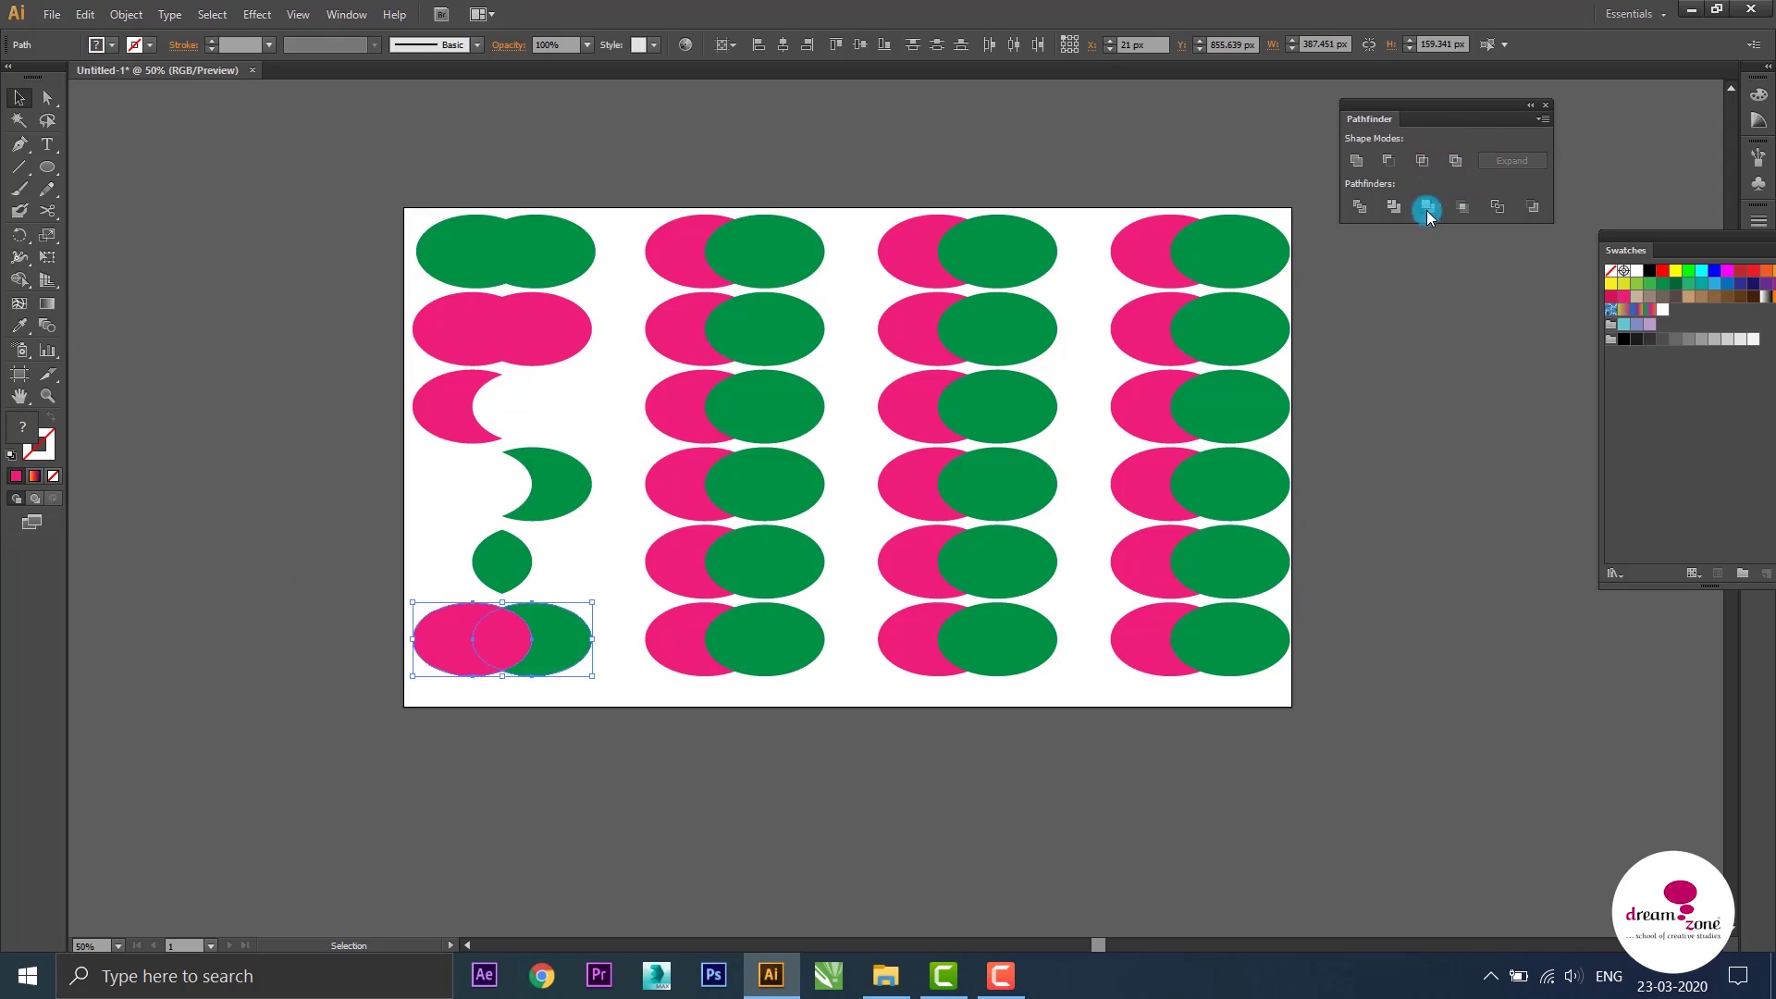
left_click(1423, 162)
left_click(563, 680)
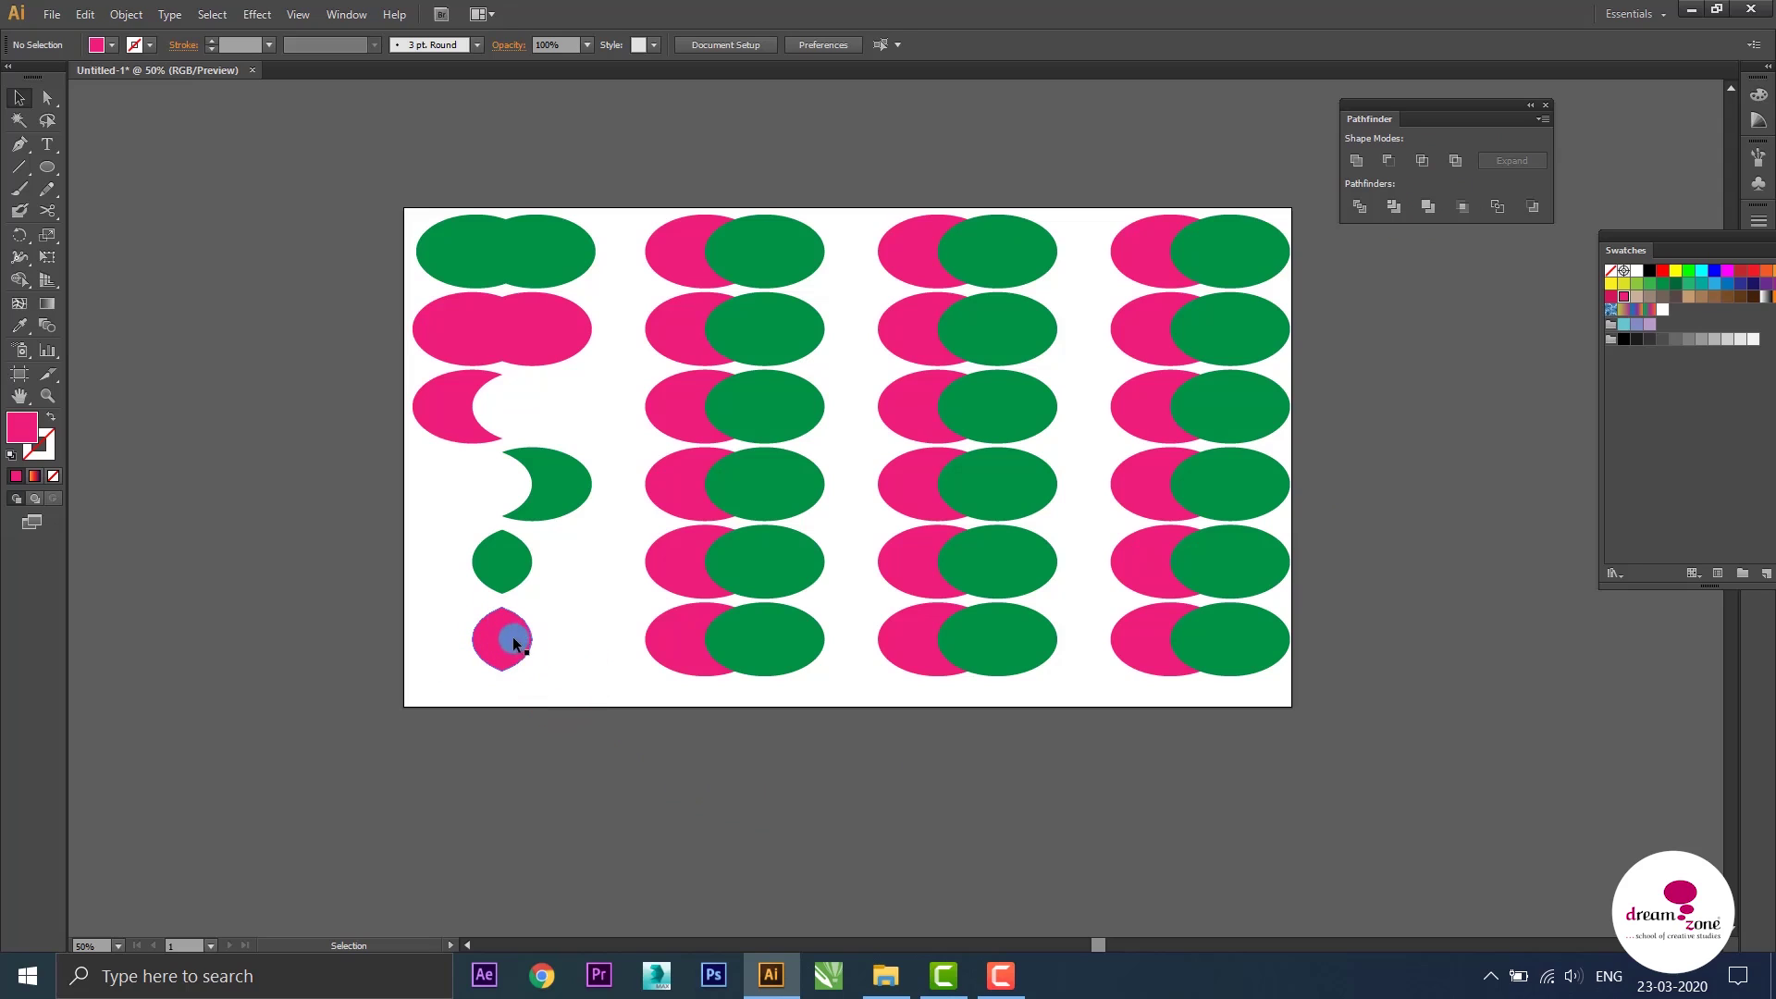
scroll(629, 333, "up", 3)
left_click_drag(649, 252, 771, 370)
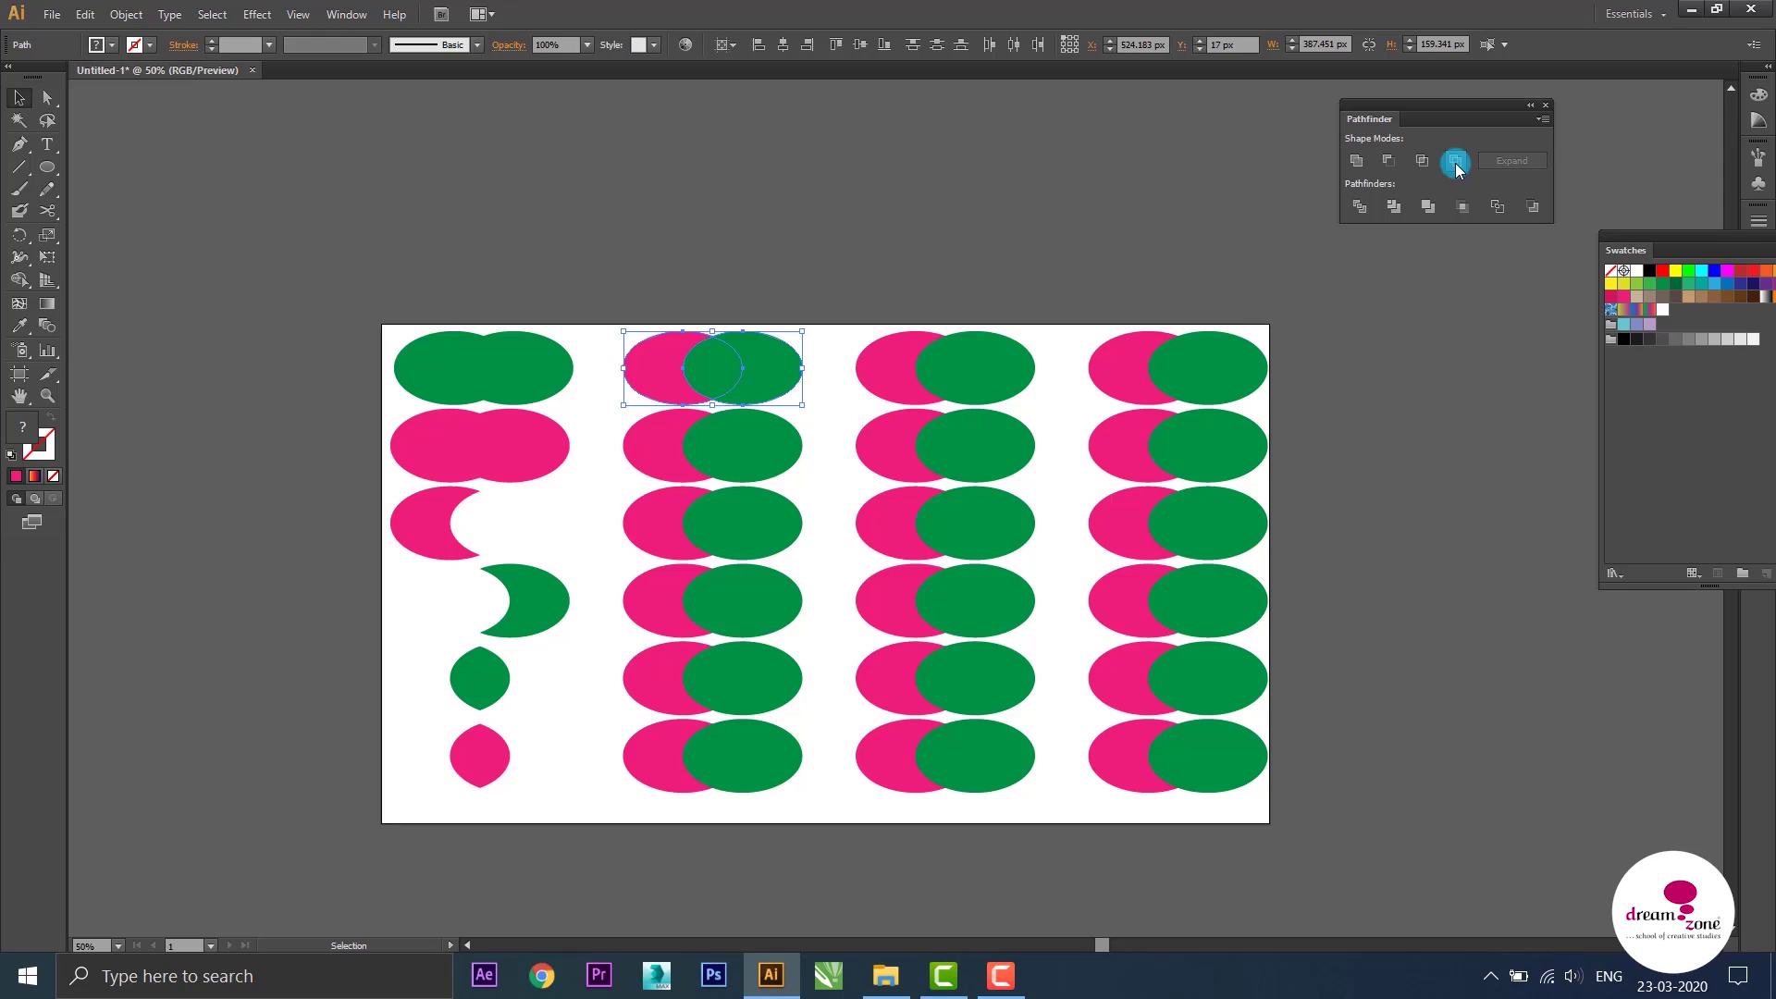
Exclude the overlap of column two's top pair and bring row two's pink ellipse to front
left_click(1456, 162)
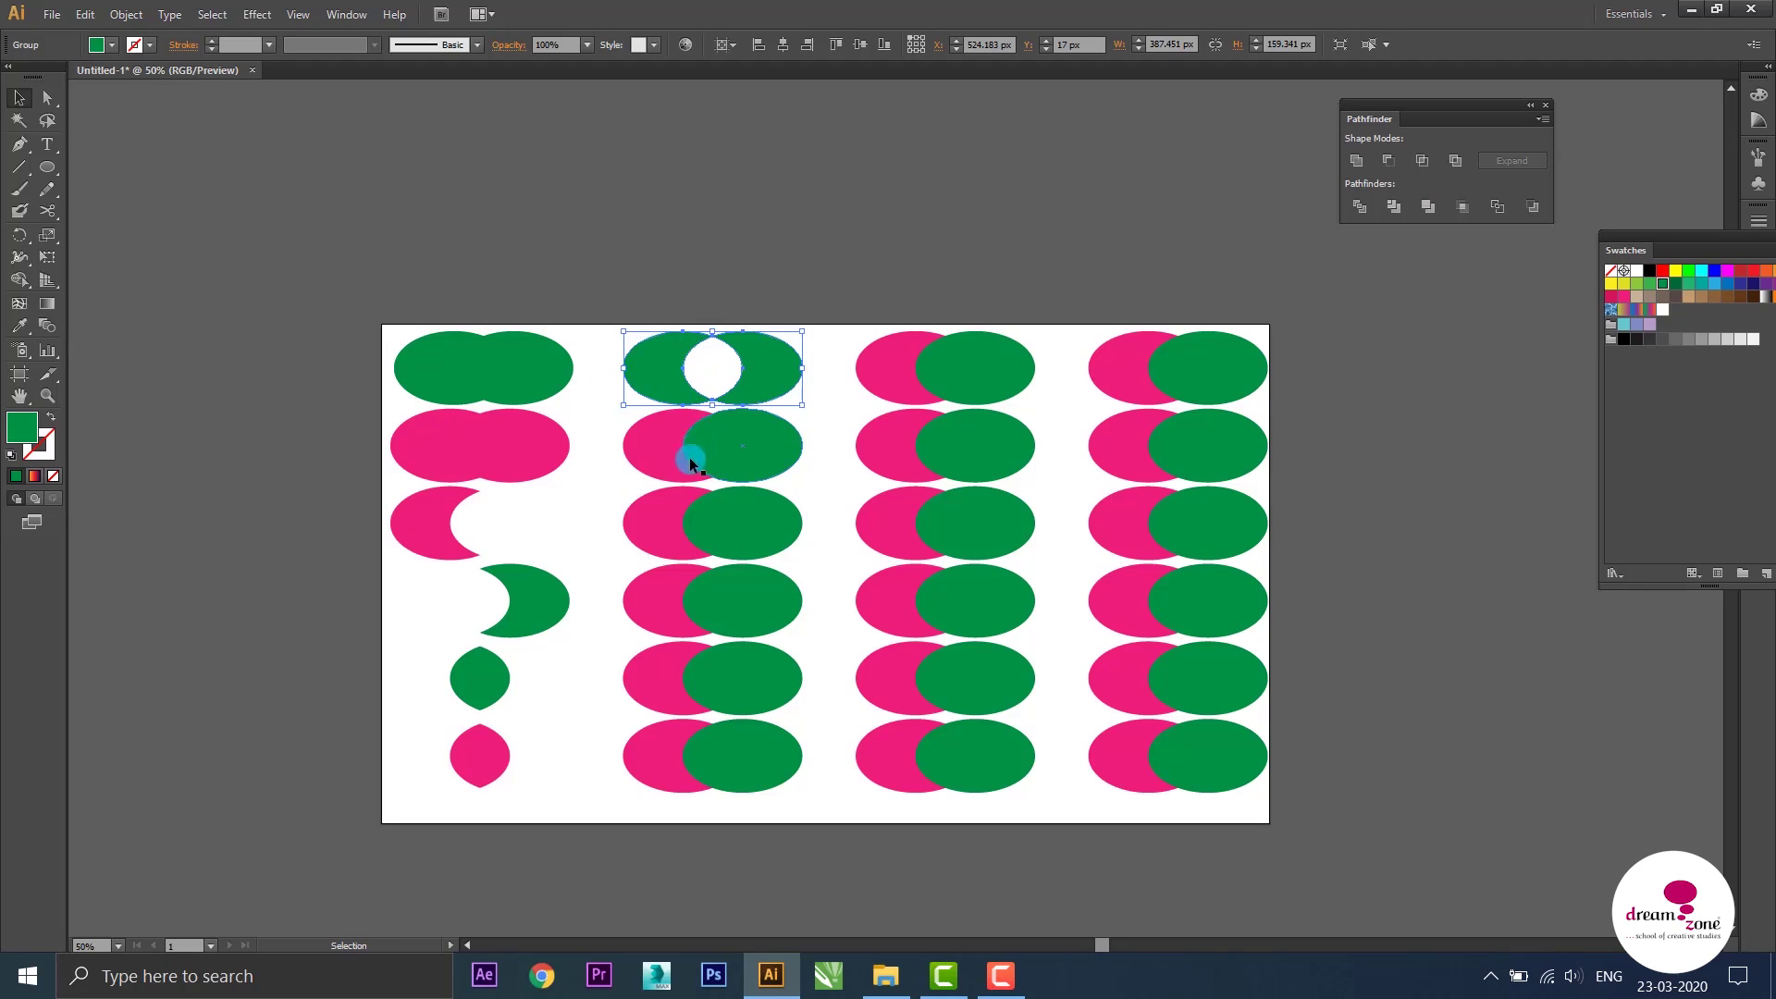
left_click(663, 460)
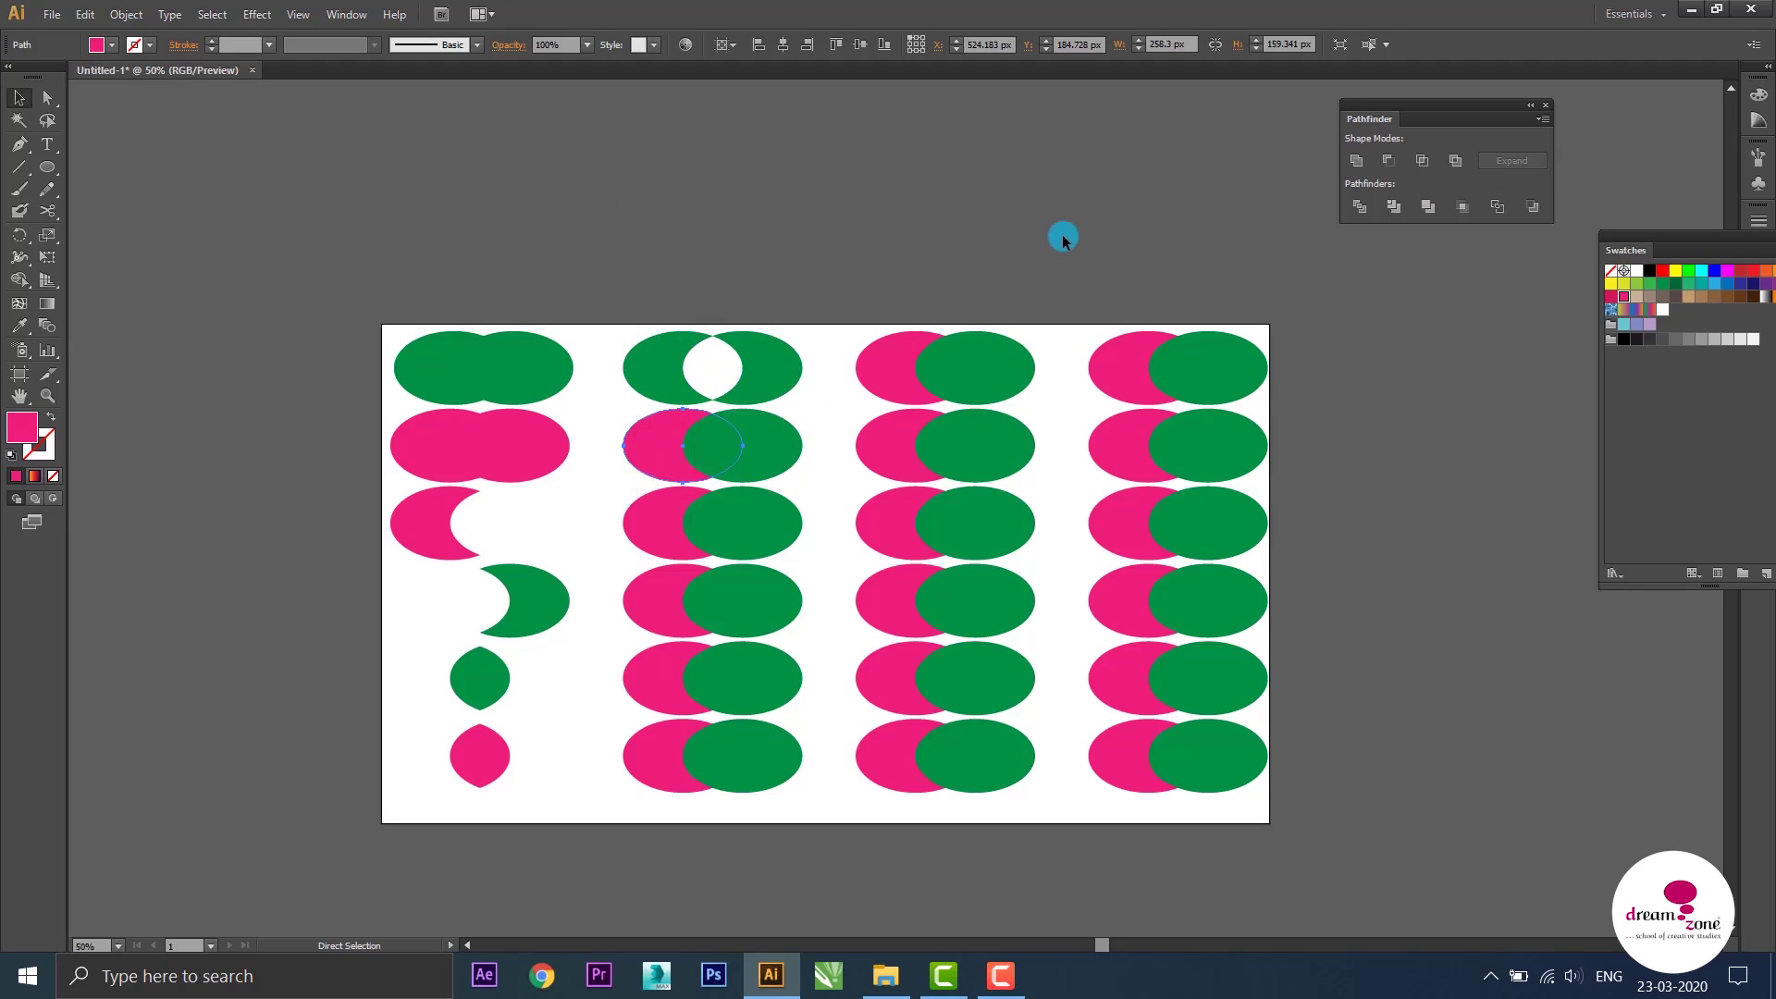
key("ctrl+shift+bracketright")
left_click(908, 232)
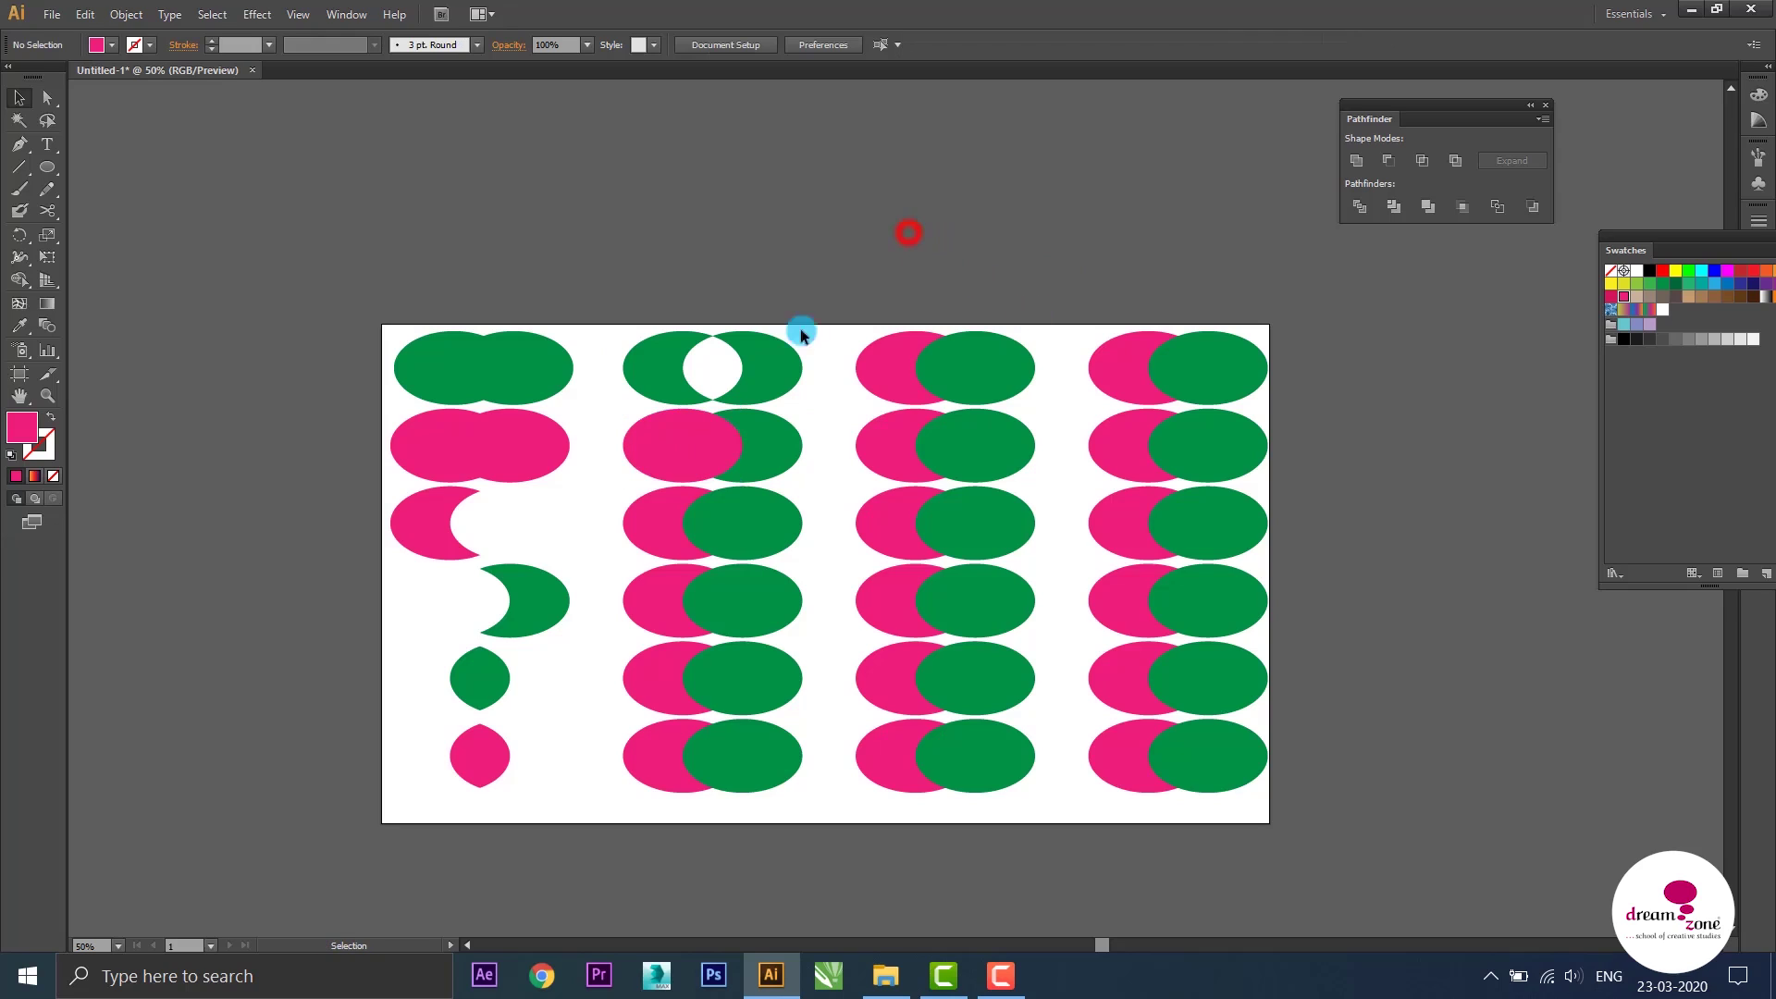
Exclude the overlap of column two's row-two pair, leaving a pink shape with a hole
left_click_drag(603, 421, 794, 461)
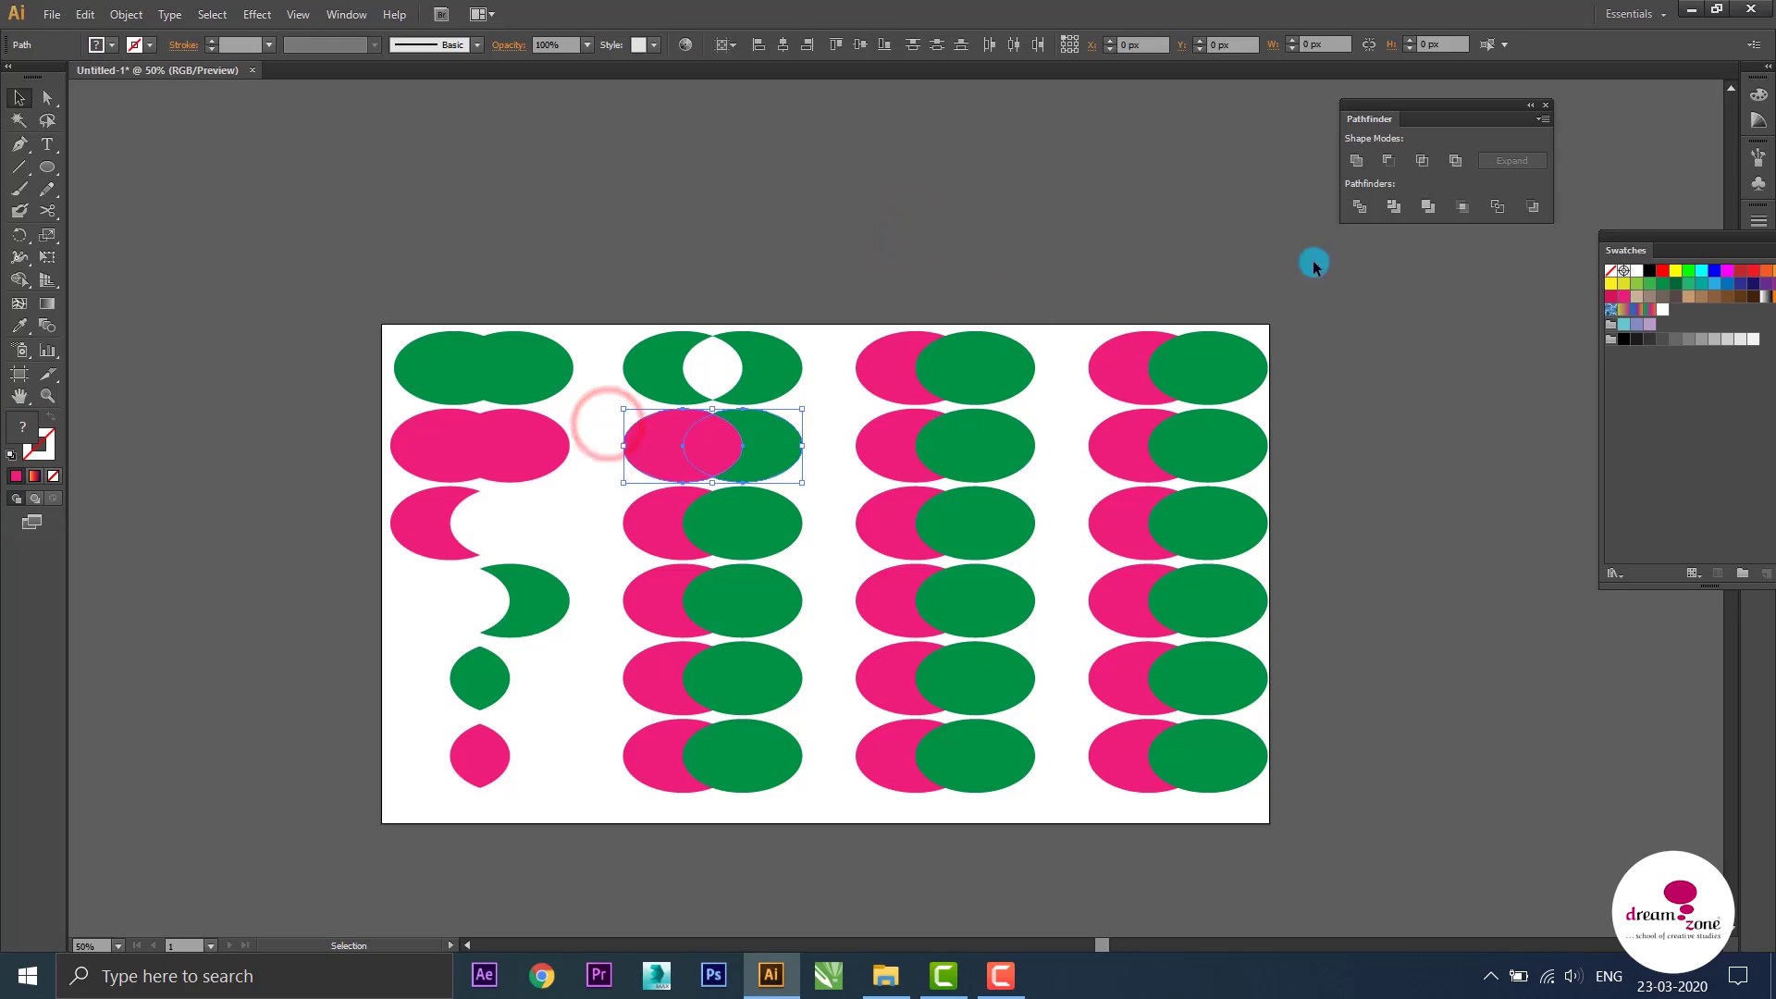
left_click(1455, 160)
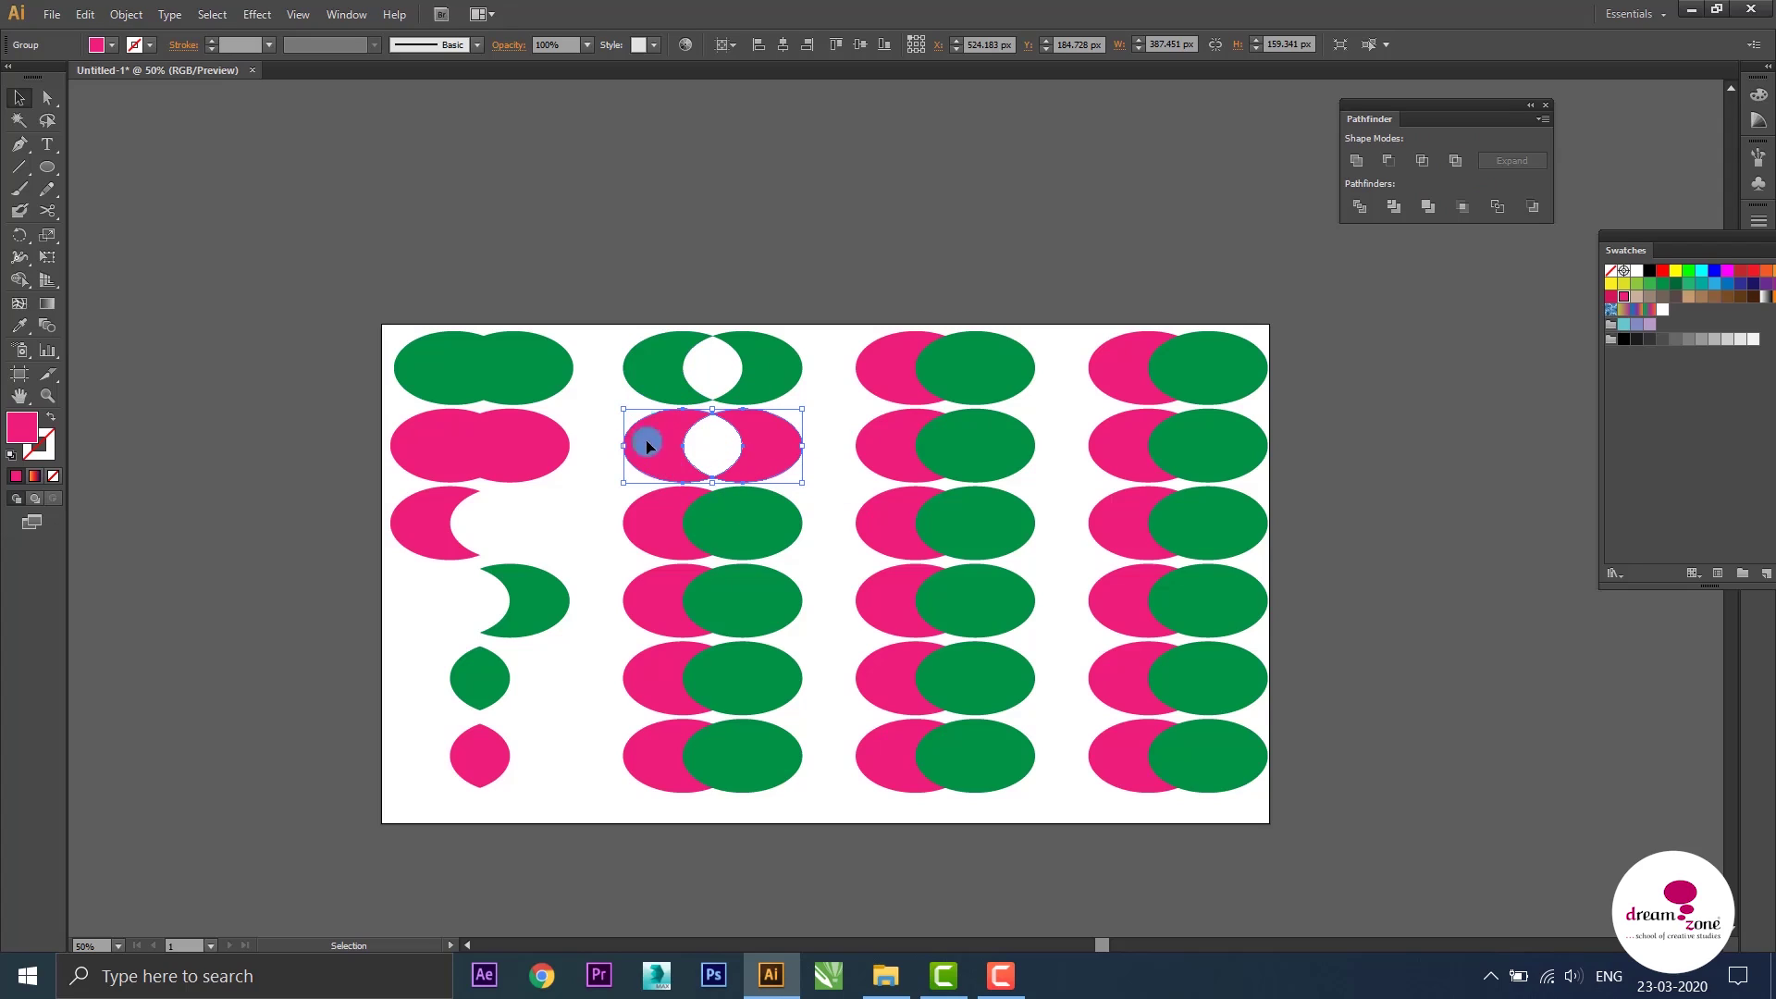
left_click(714, 498)
left_click(751, 215)
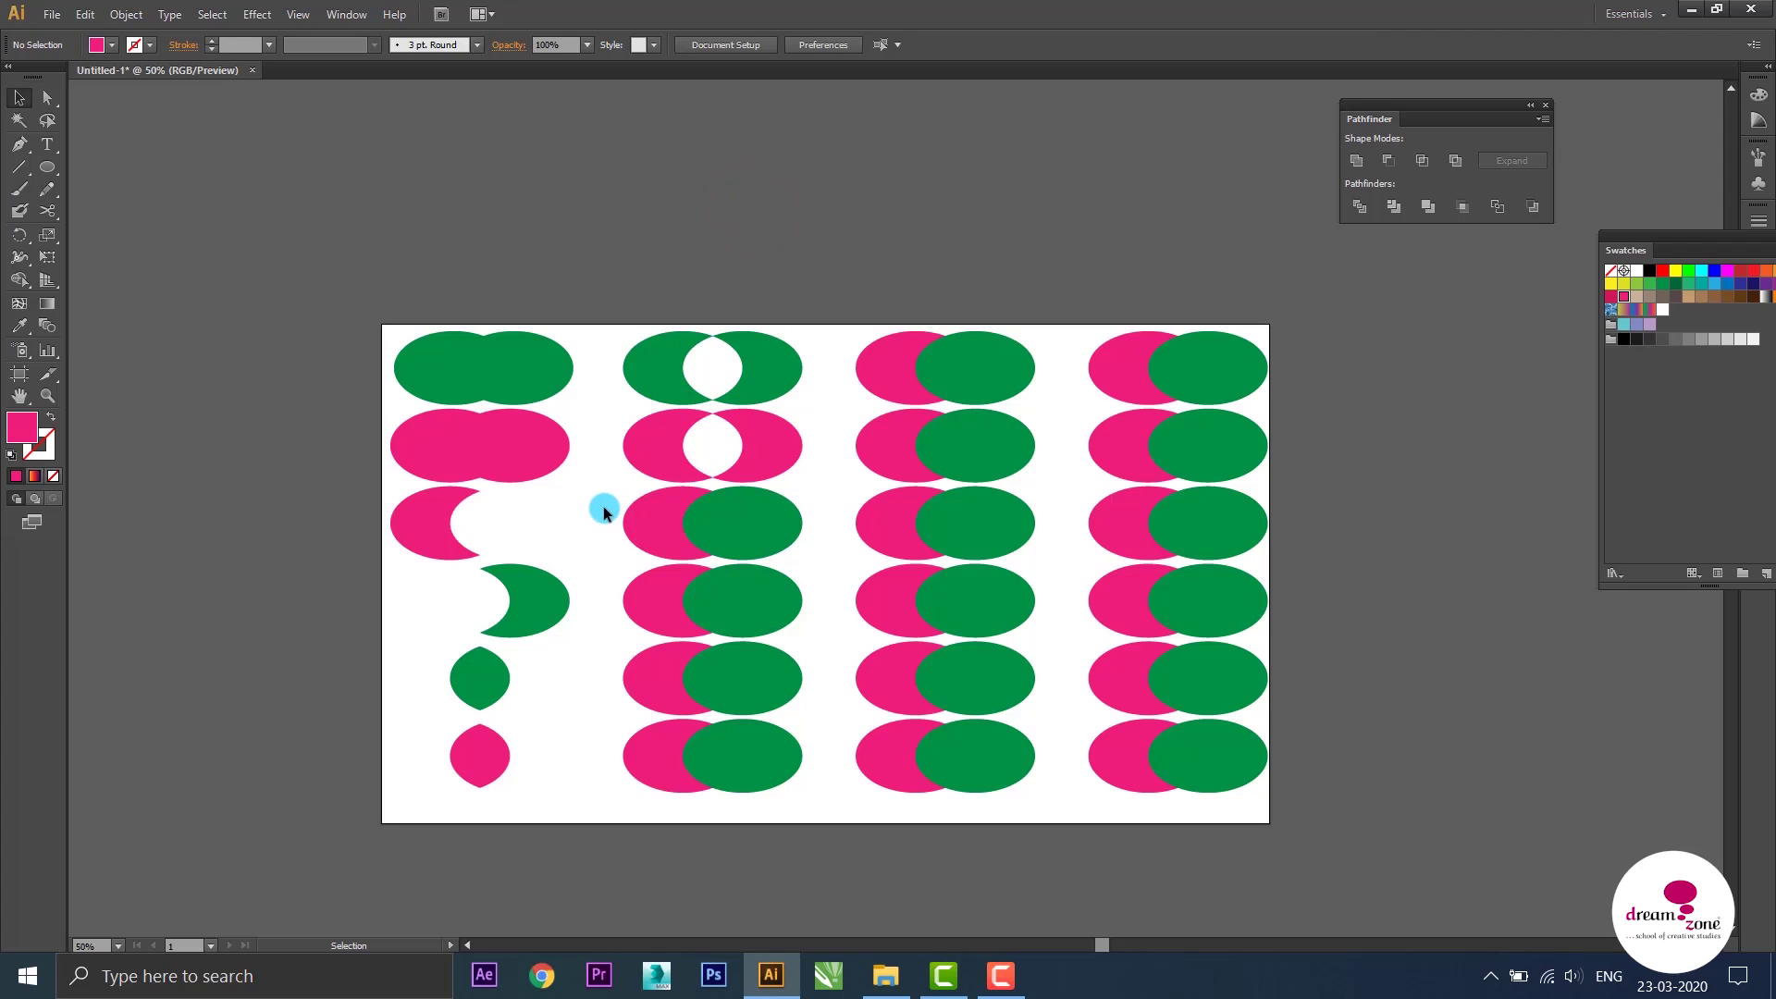
left_click_drag(604, 520, 773, 531)
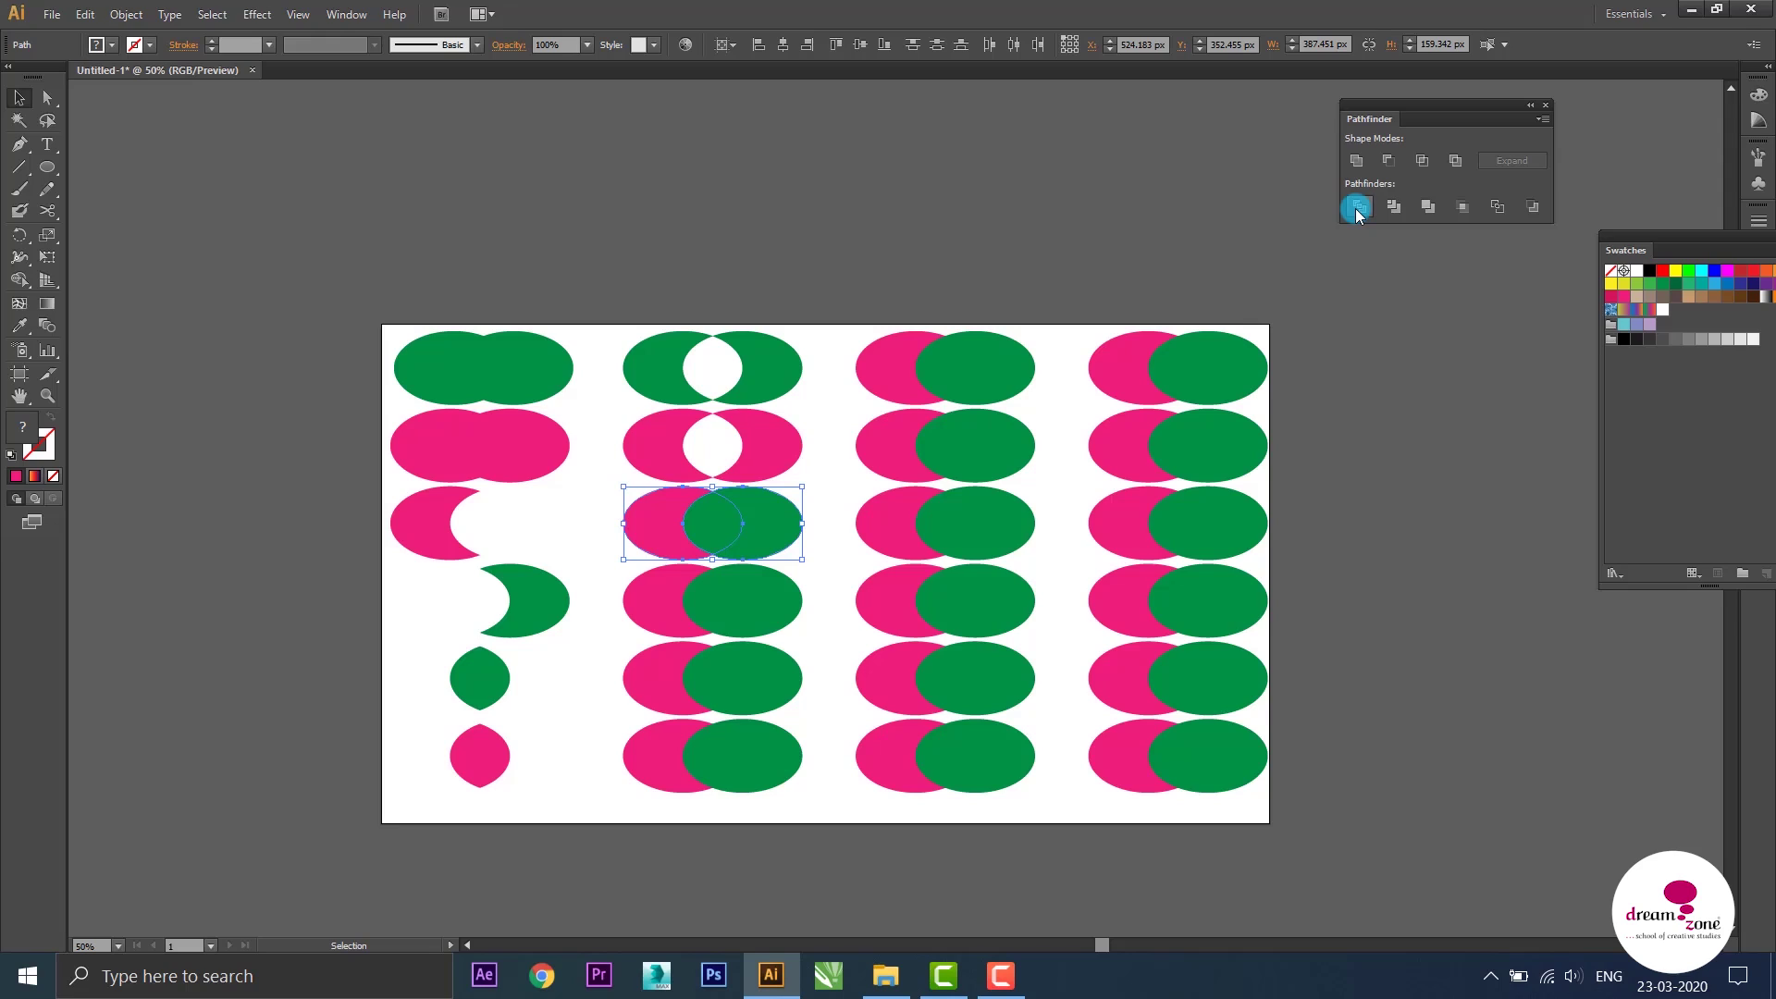
Divide column two's row-three ellipse pair into separate pieces
left_click(1356, 208)
left_click(740, 535)
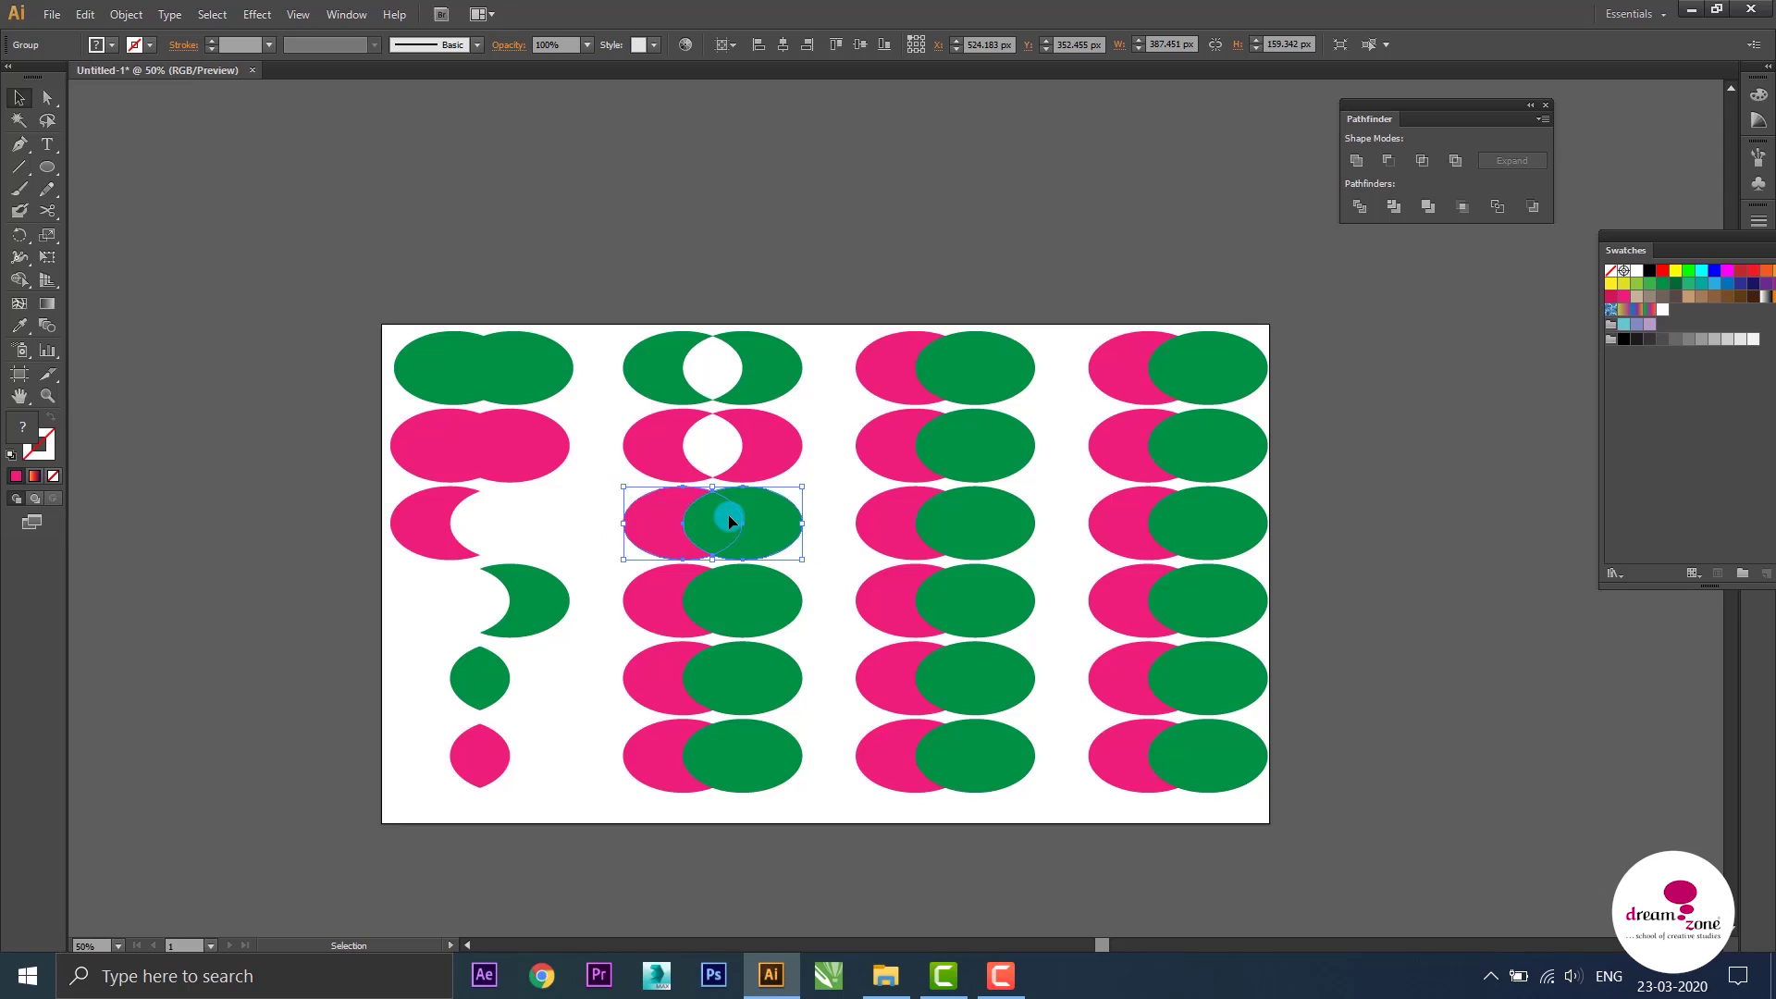
right_click(730, 522)
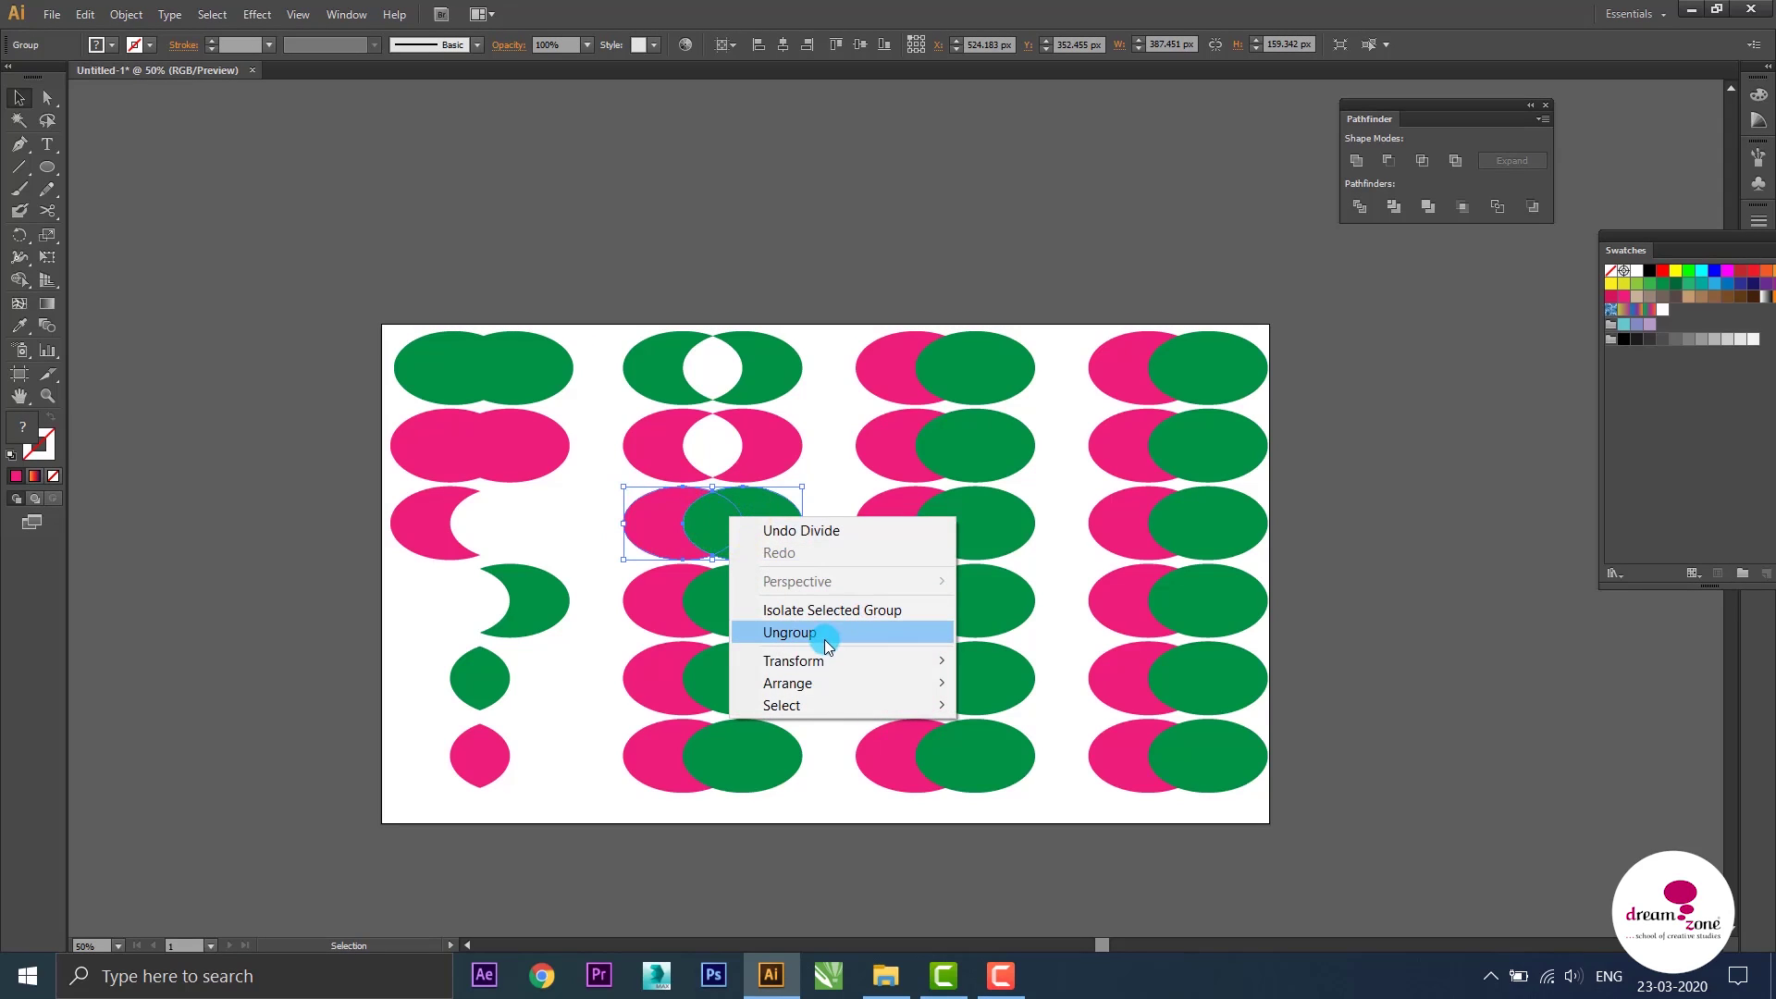
left_click(648, 511)
key("ctrl")
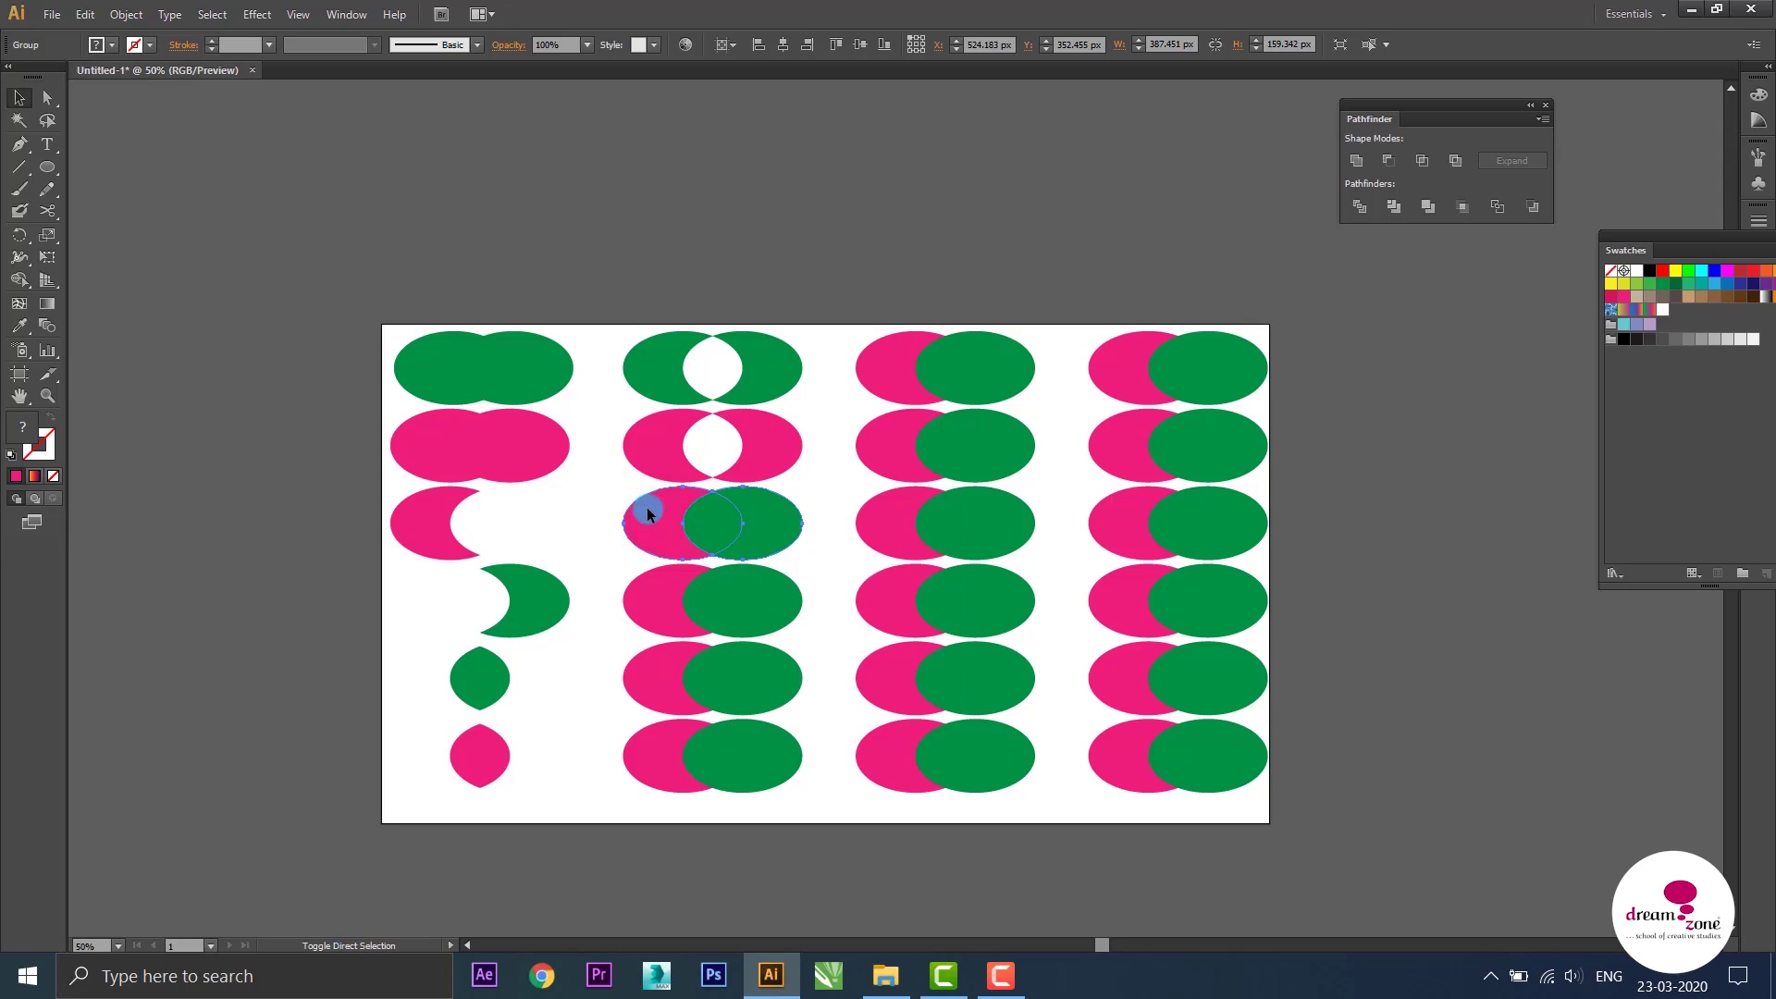
left_click(647, 507, "ctrl")
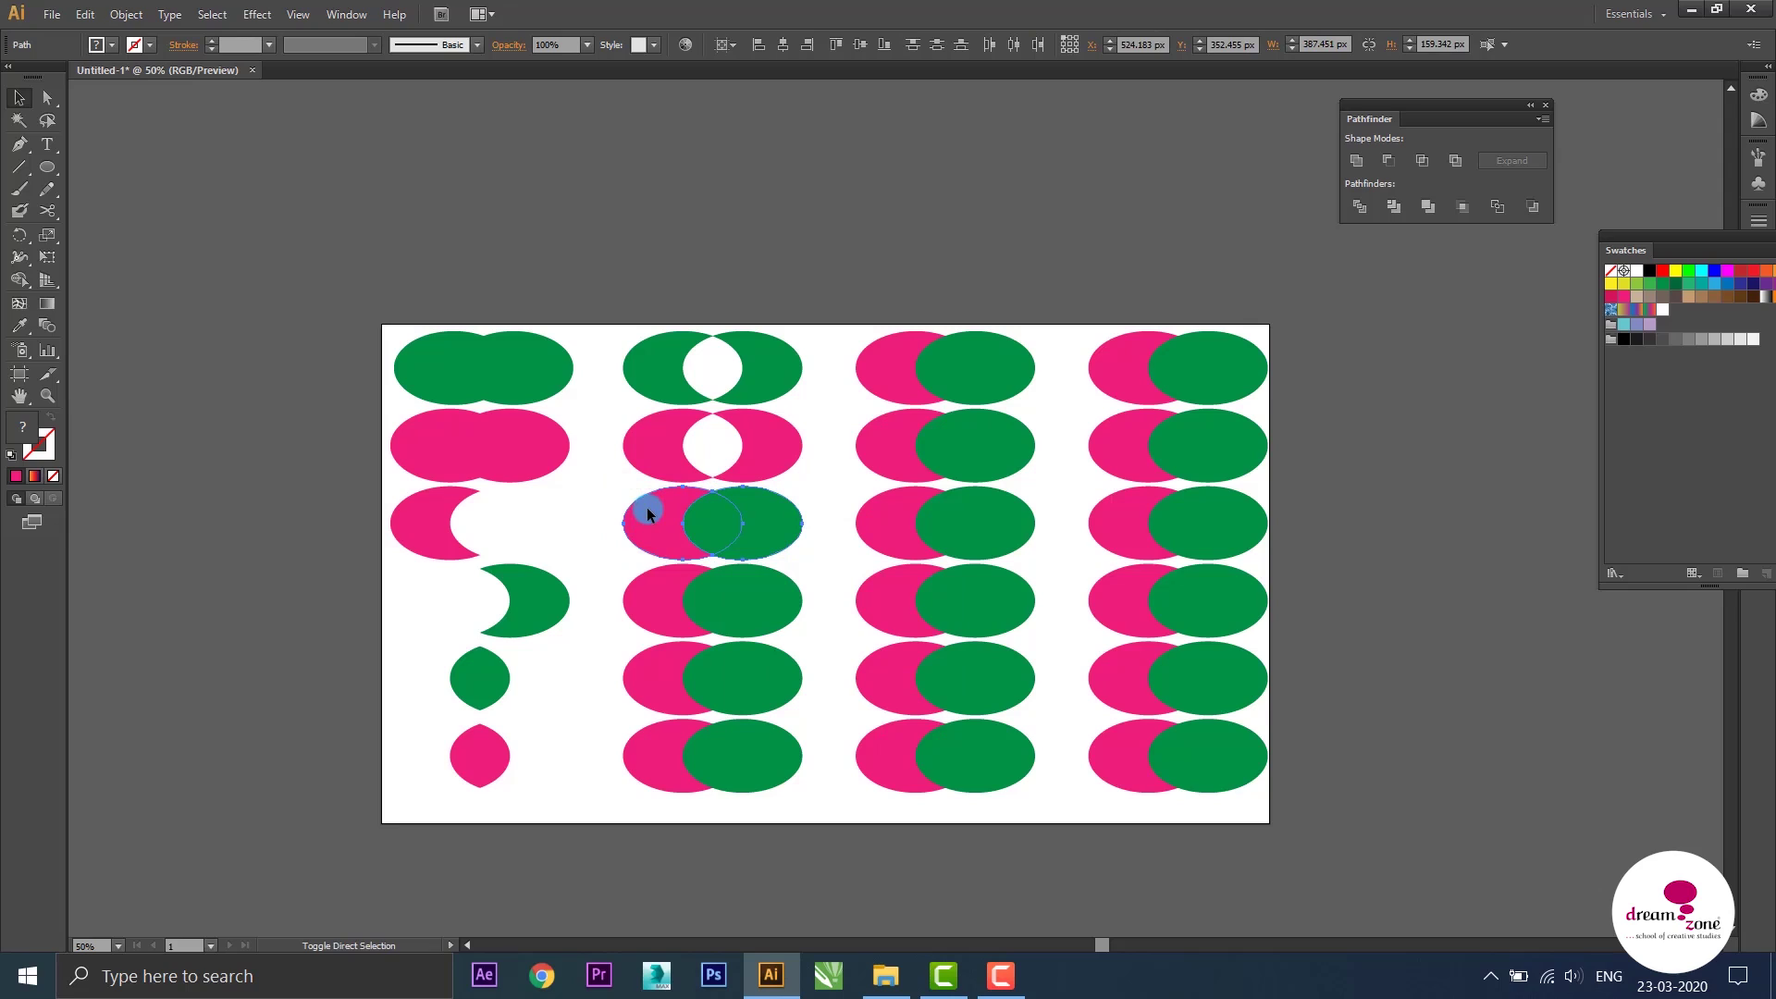
left_click(771, 530)
Shift the pink piece left and the green piece right around the green centre lens
left_click(847, 529)
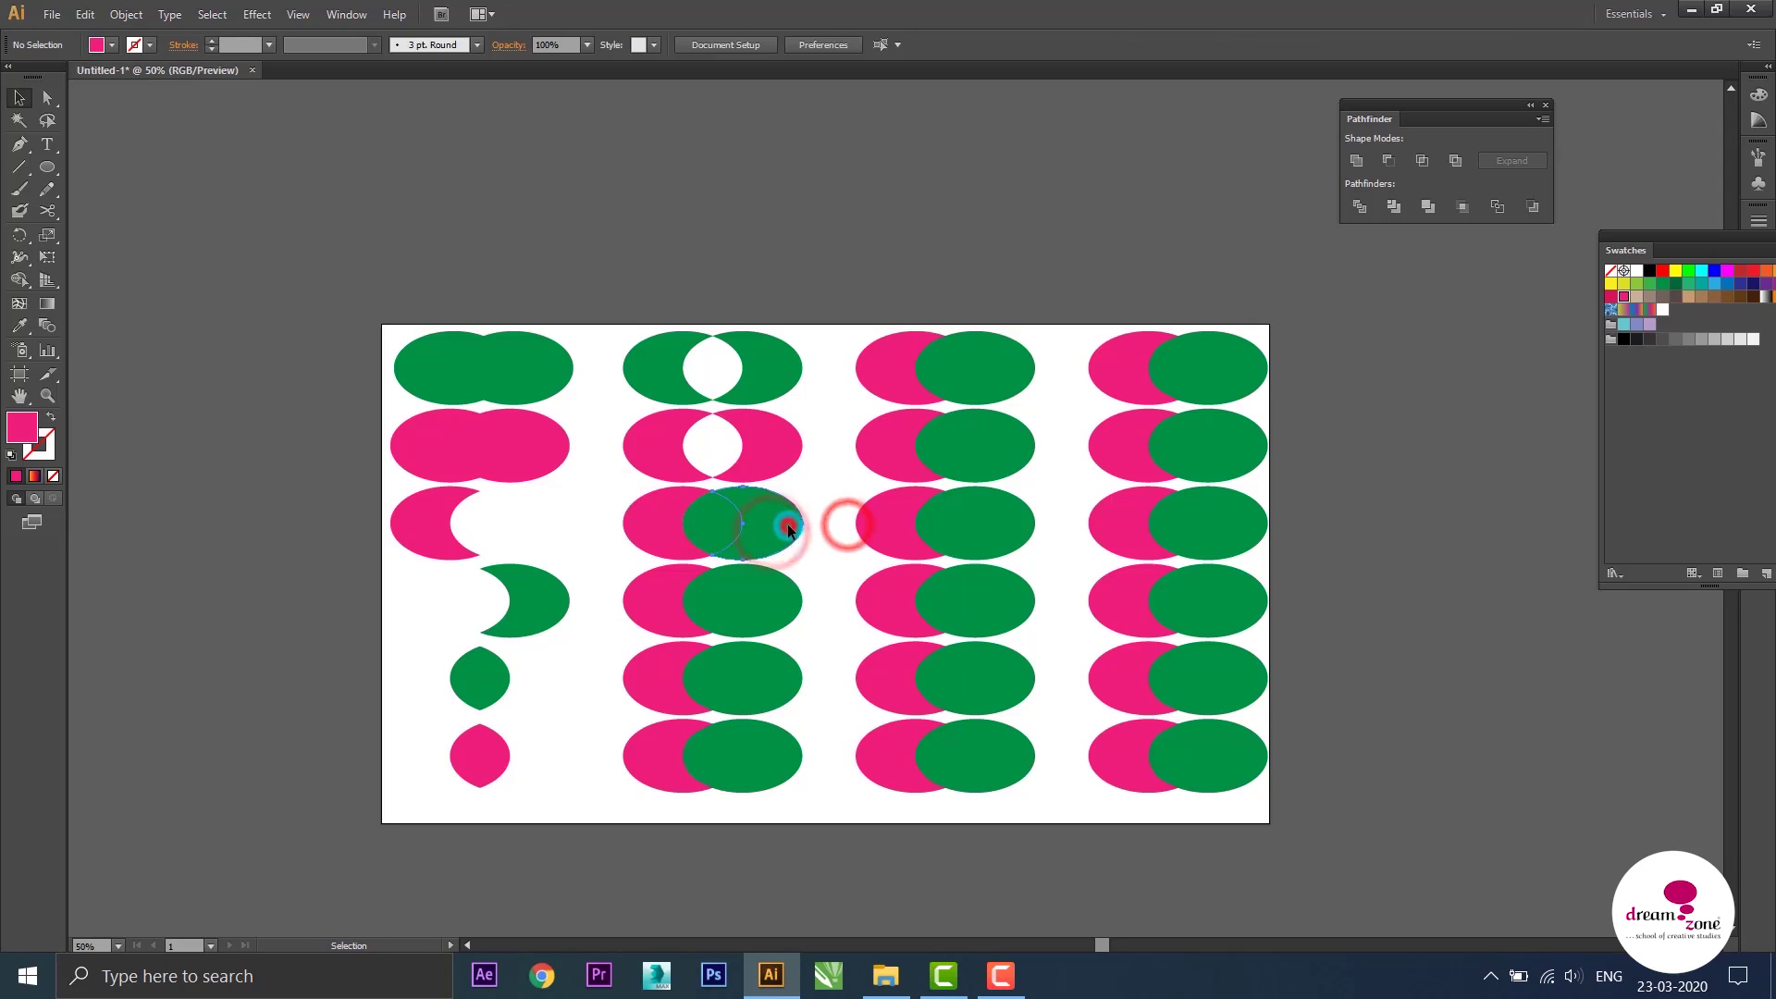
left_click(736, 532)
left_click(658, 530)
left_click_drag(639, 541, 622, 541)
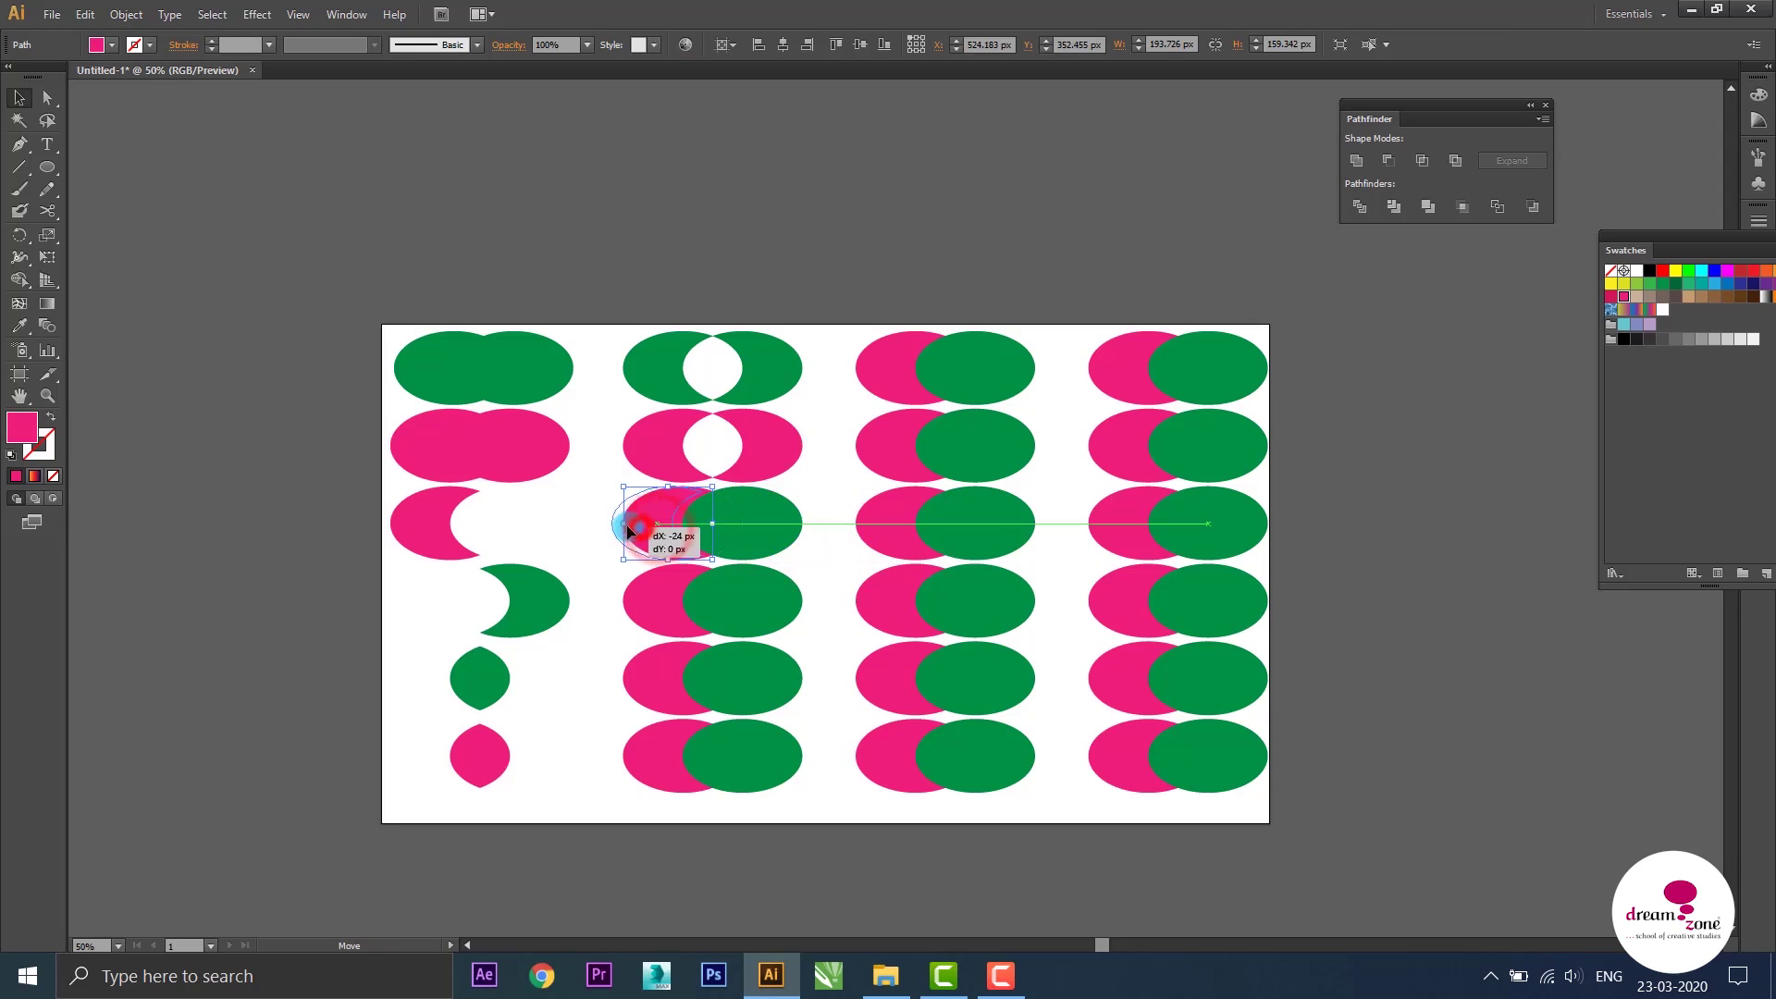
left_click(764, 528)
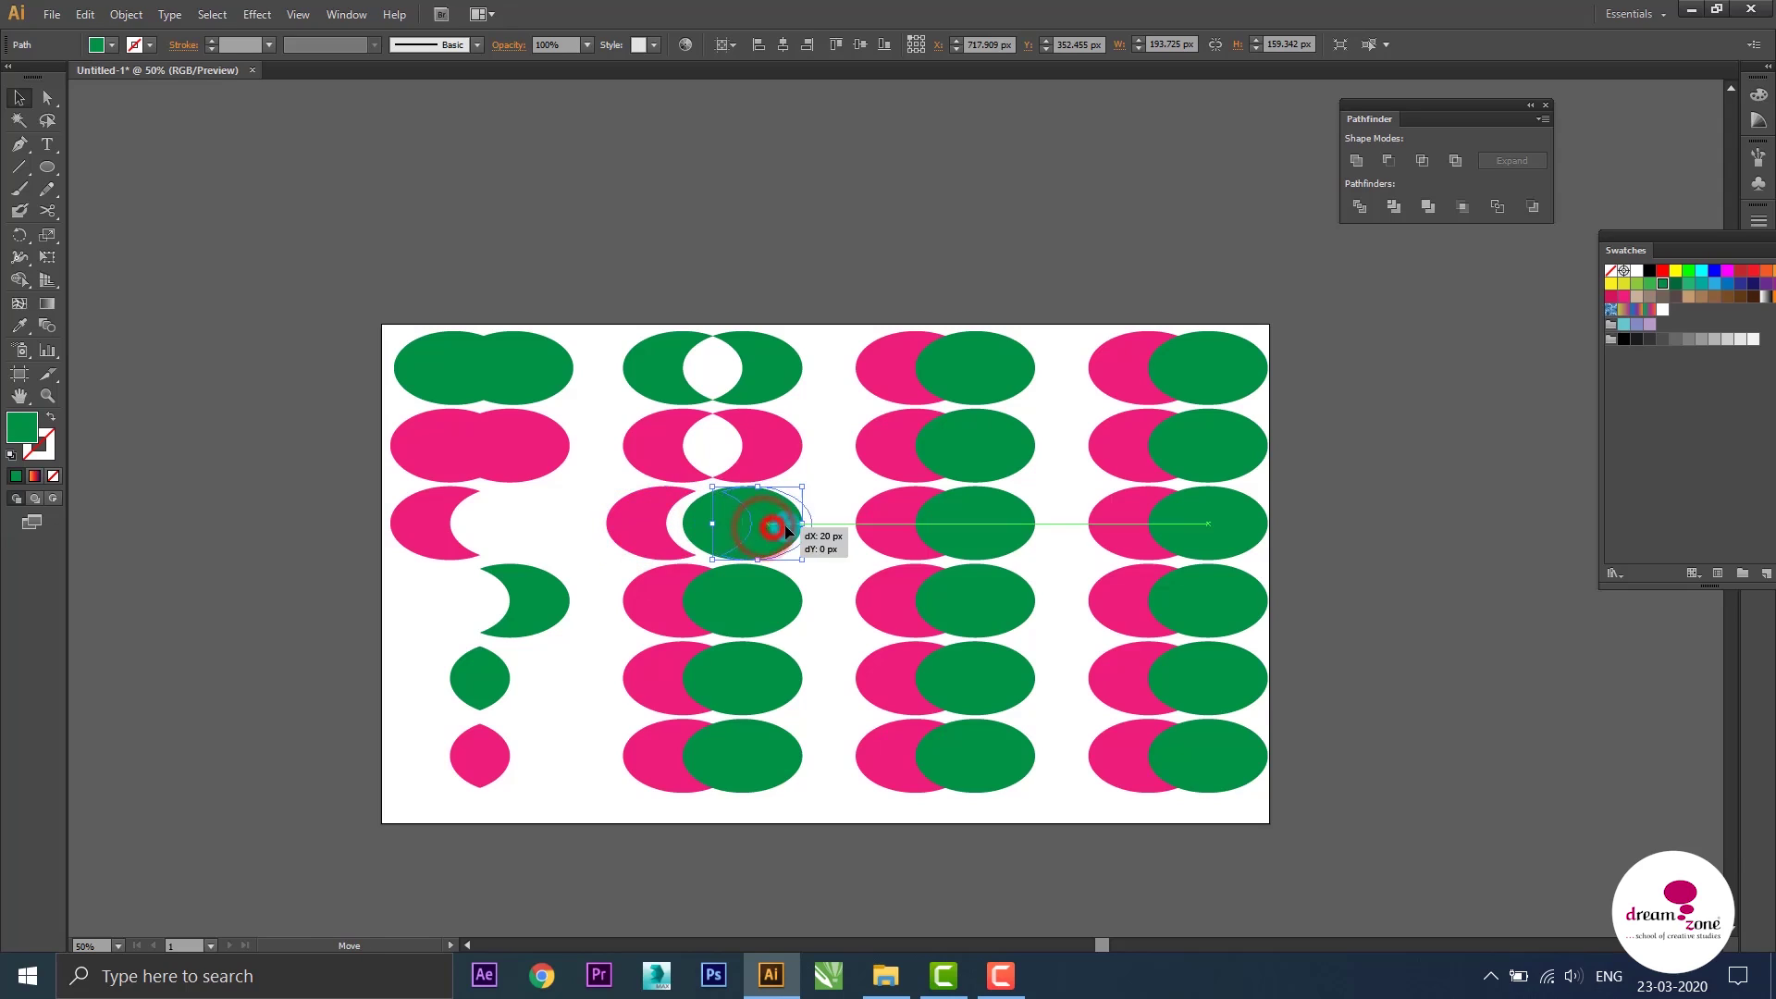
left_click_drag(774, 533, 785, 533)
left_click(831, 543)
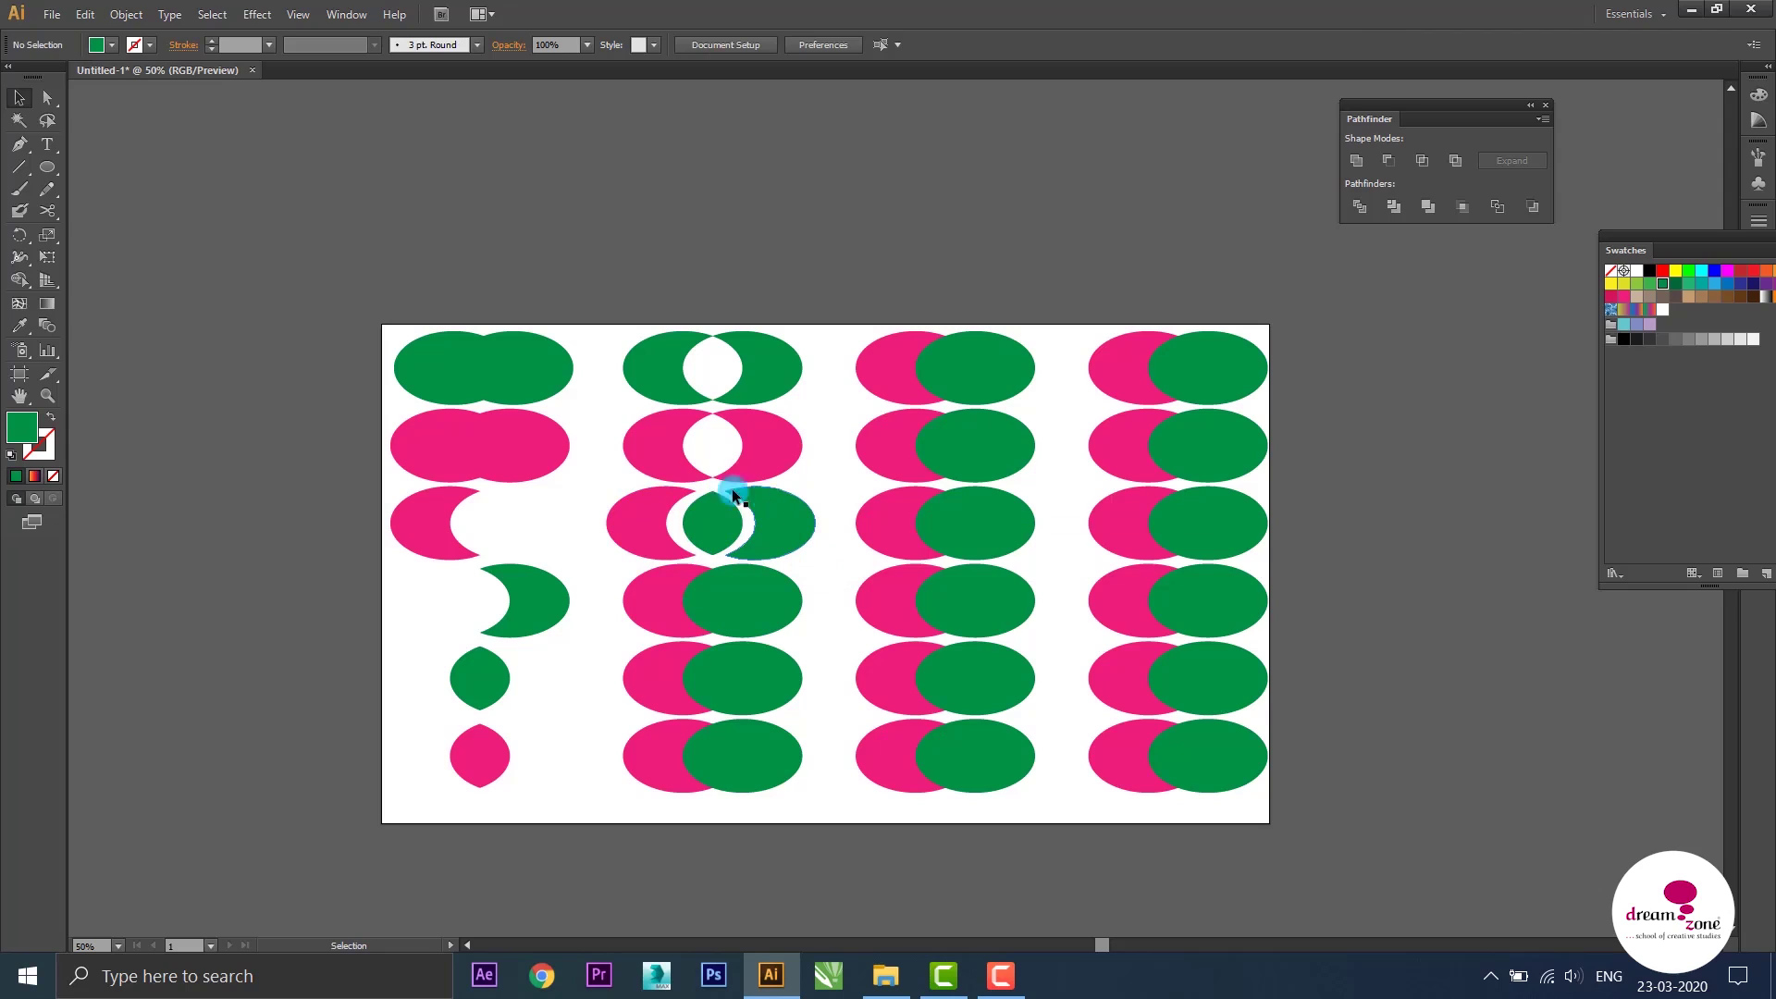
left_click(652, 514)
left_click(829, 479)
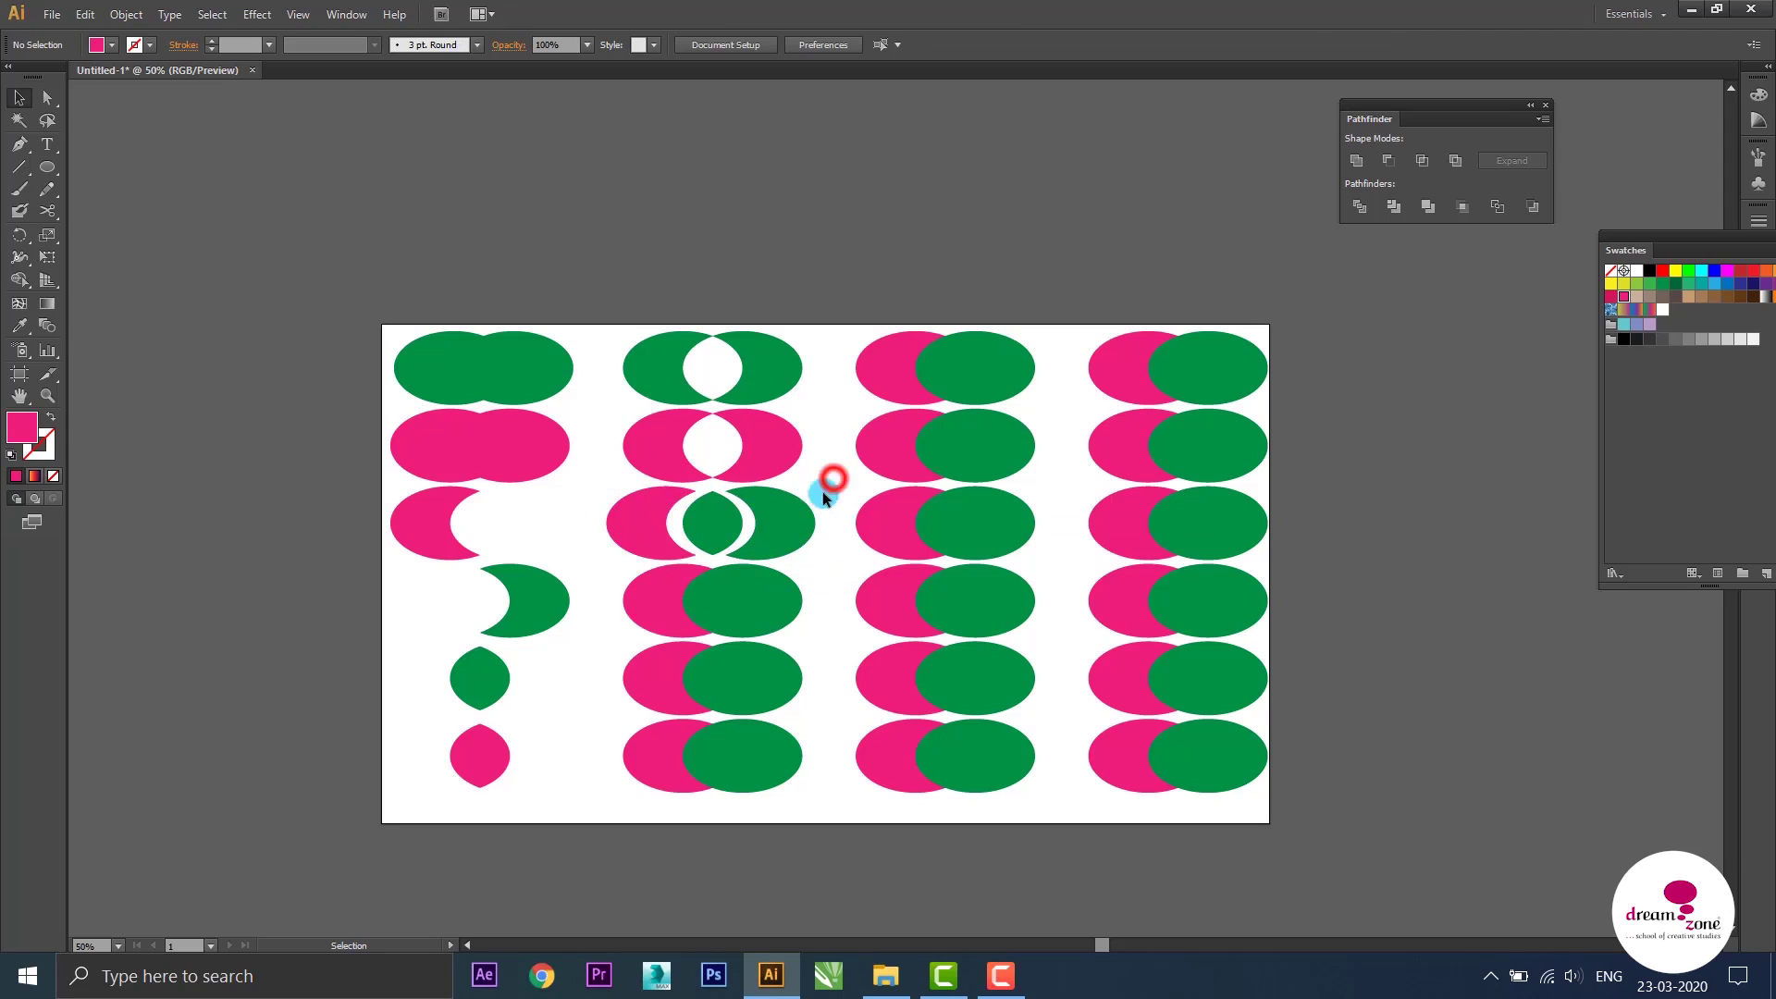
left_click_drag(713, 528, 710, 529)
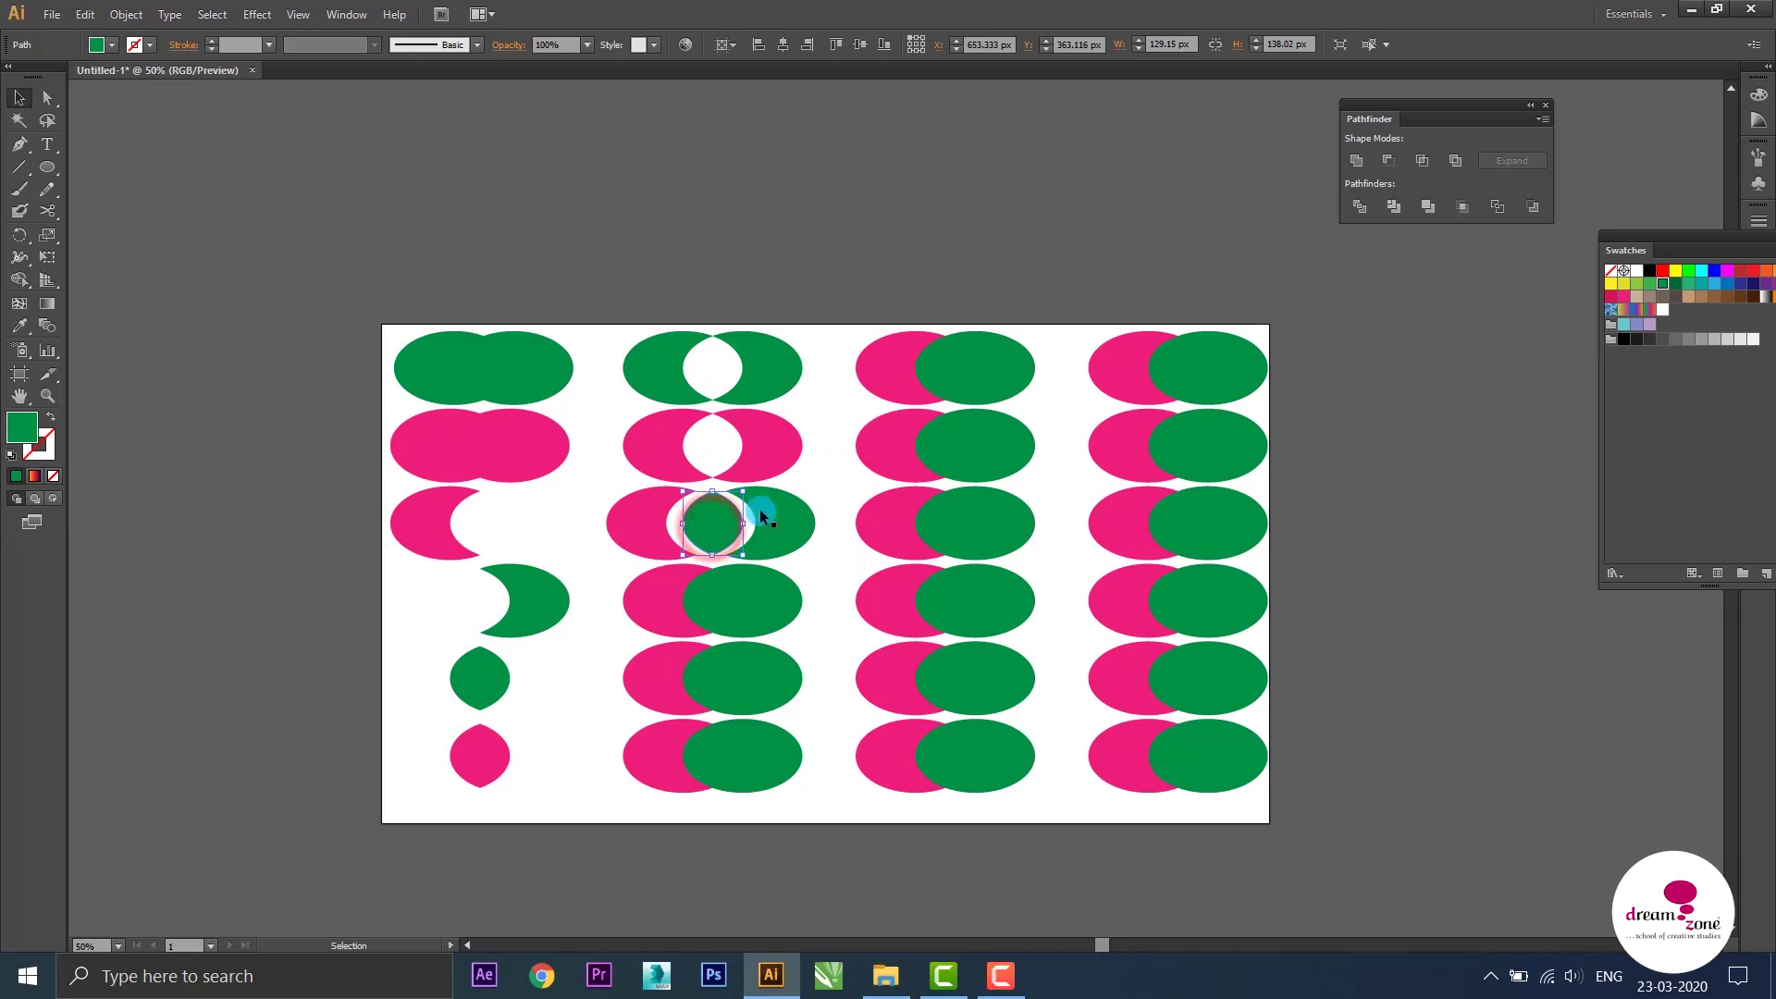
left_click(814, 454)
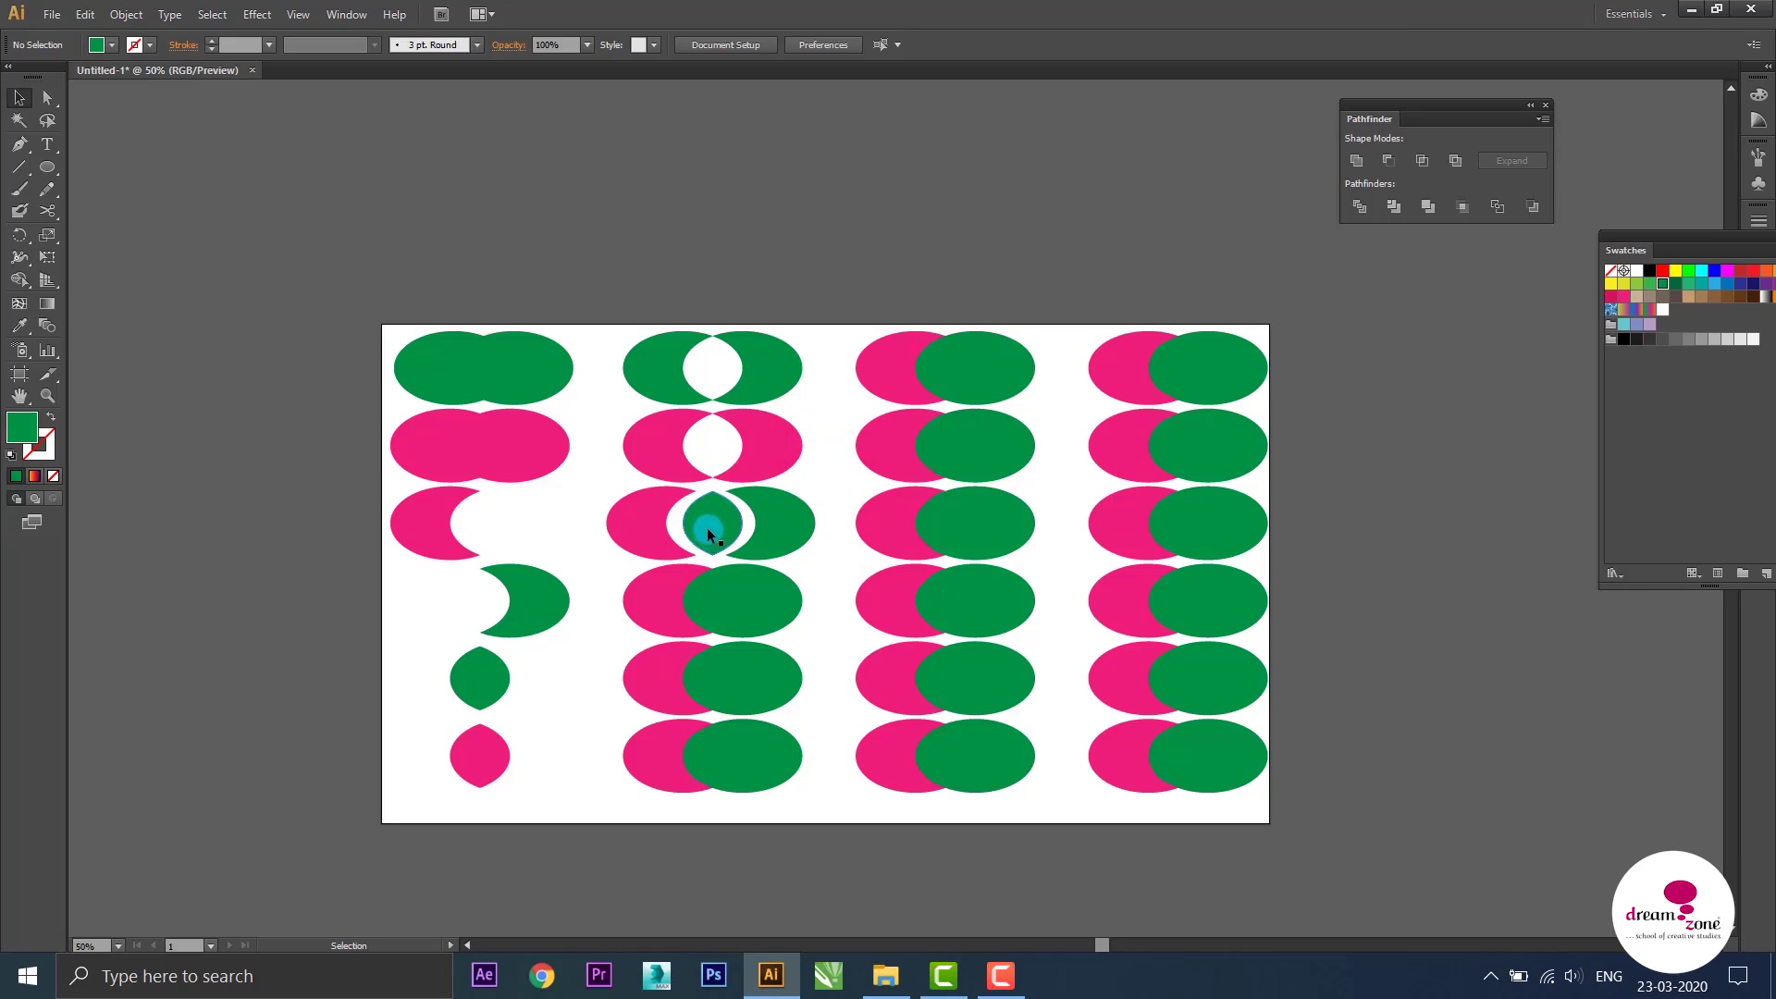
left_click(744, 507)
Bring the fourth-row pink ellipse to front, Divide the pair, and ungroup the pieces
left_click(658, 603)
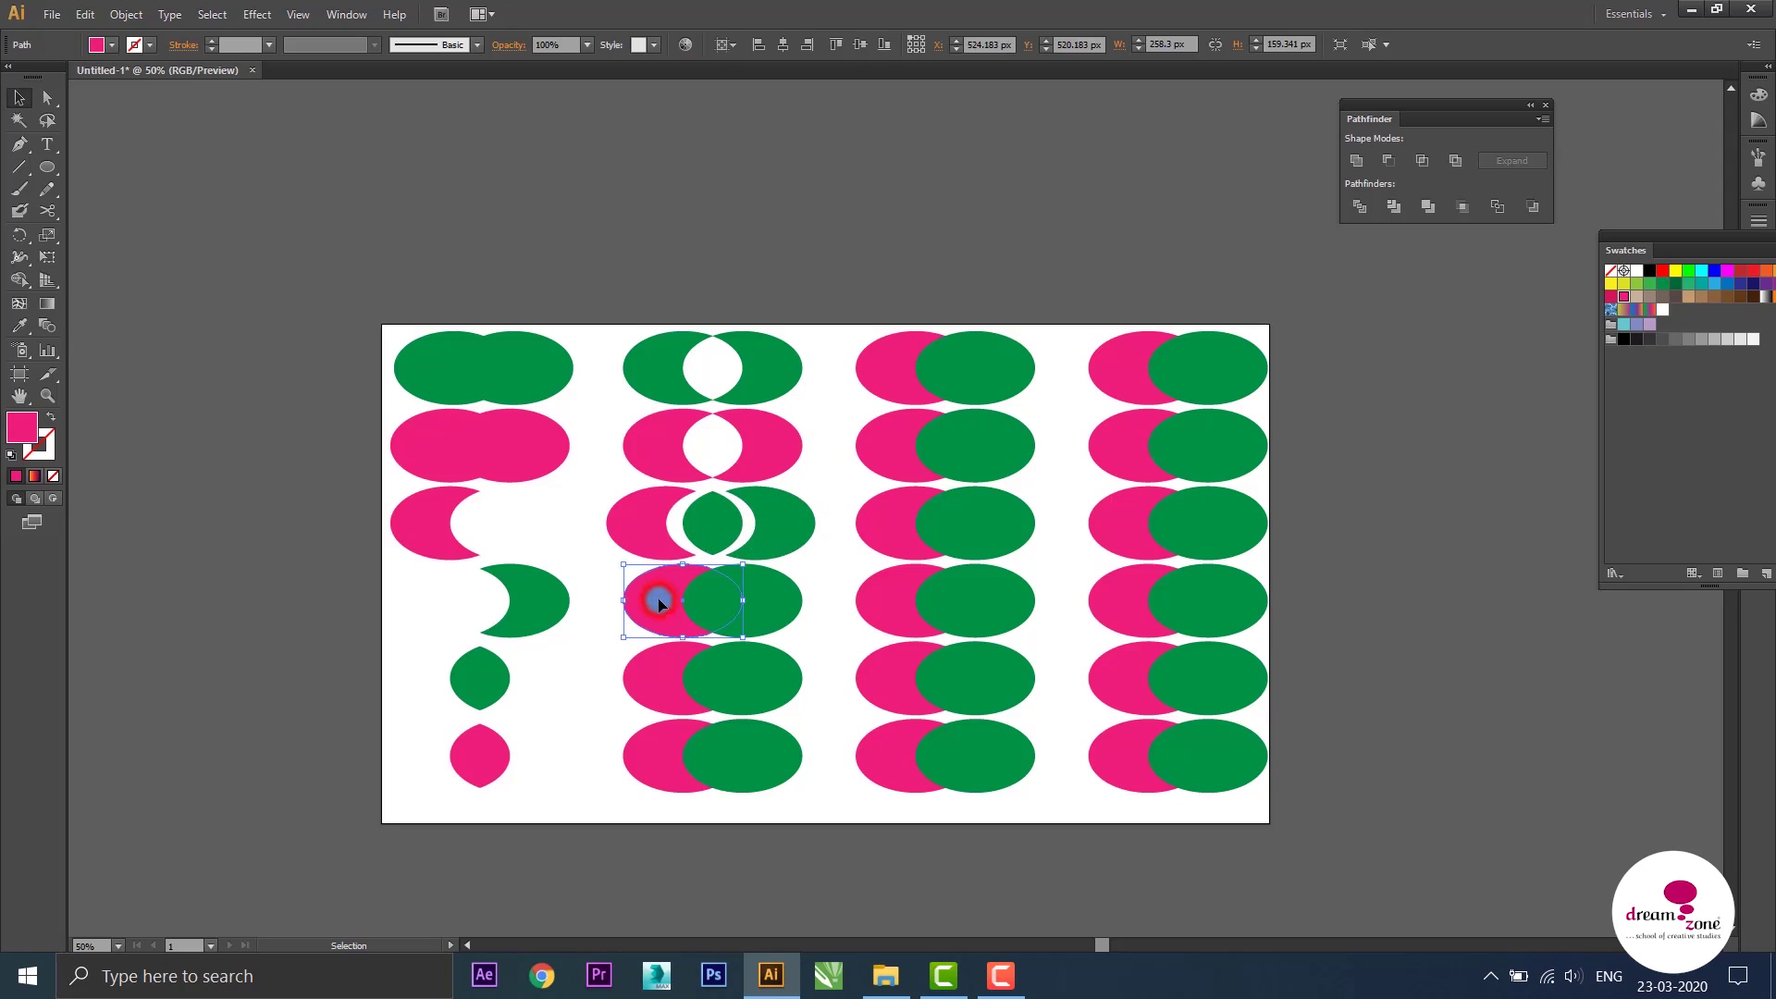
key("ctrl+shift+bracketright")
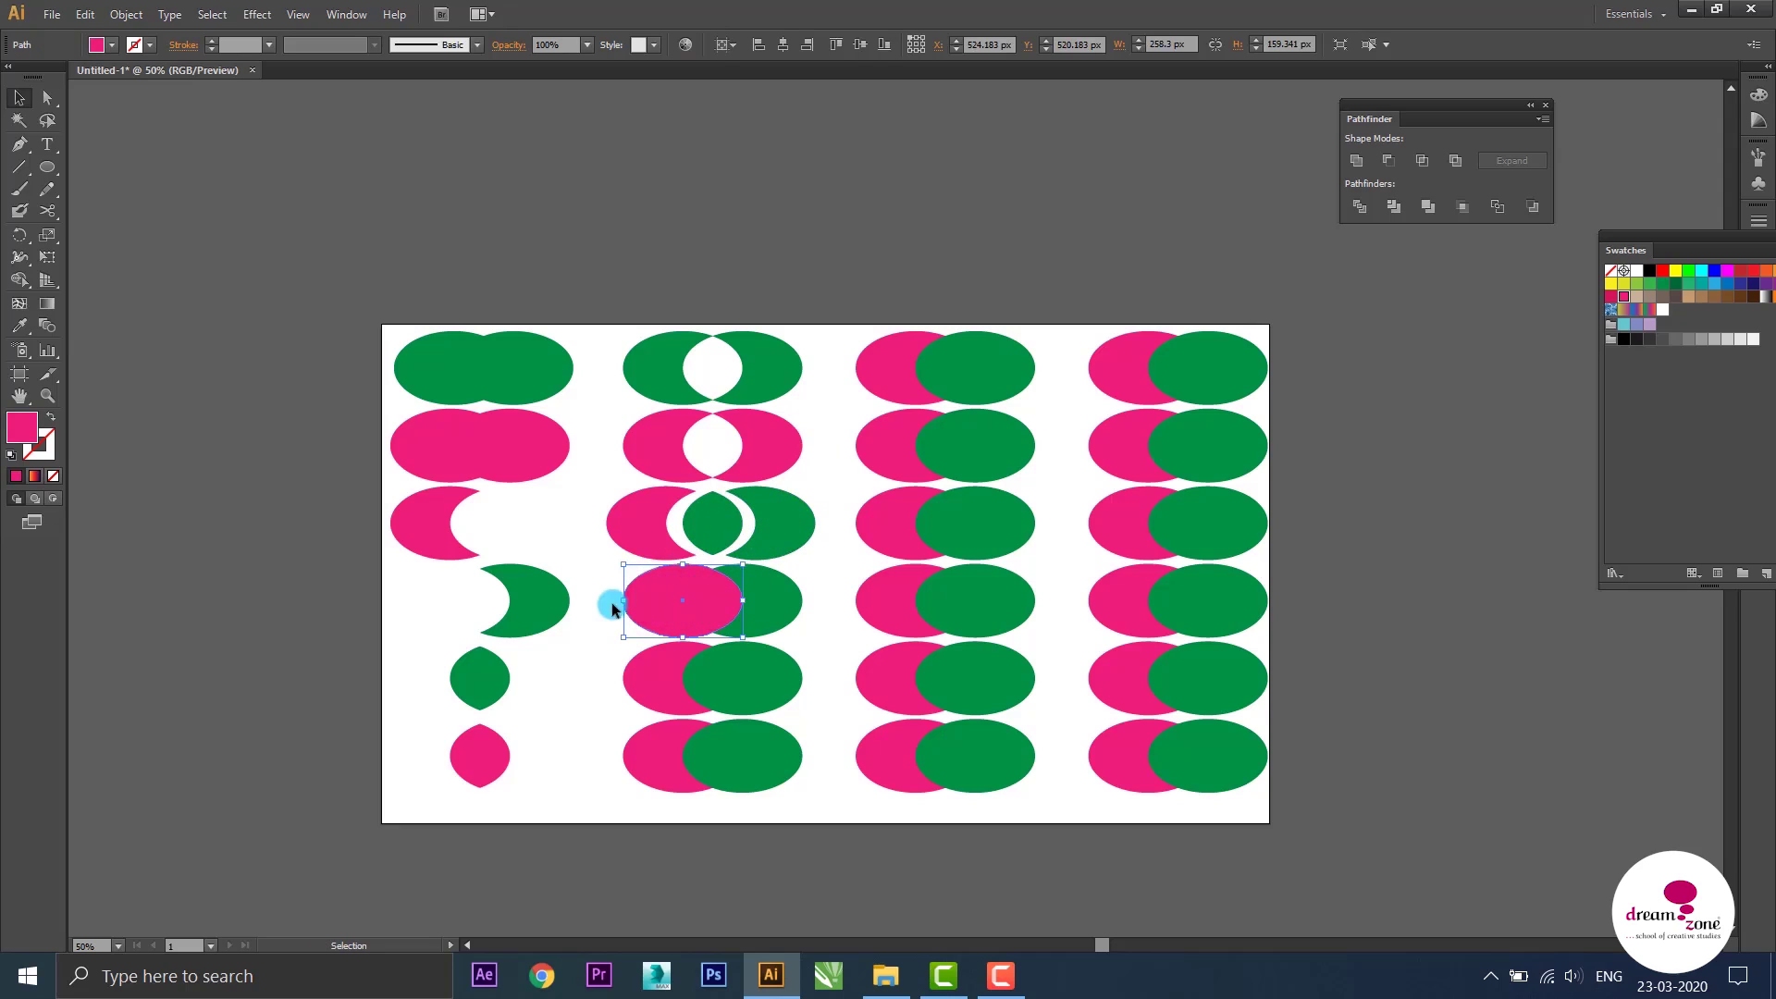
left_click(772, 605, "shift")
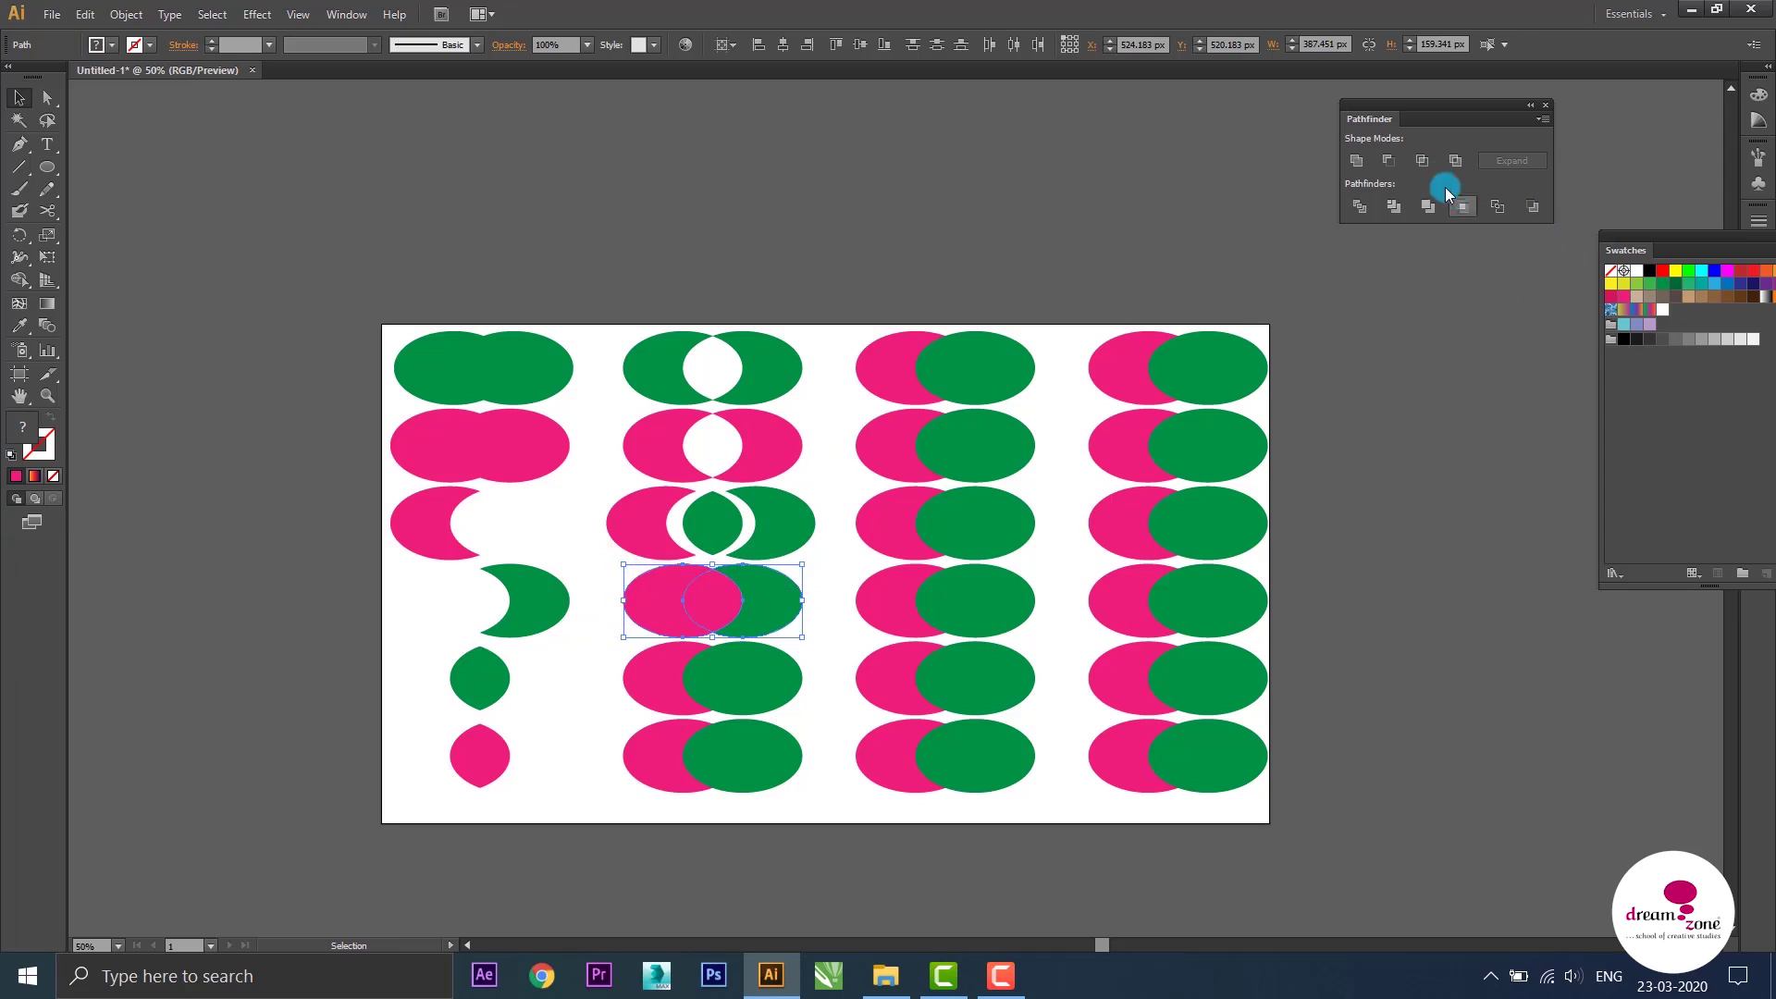
left_click(1359, 208)
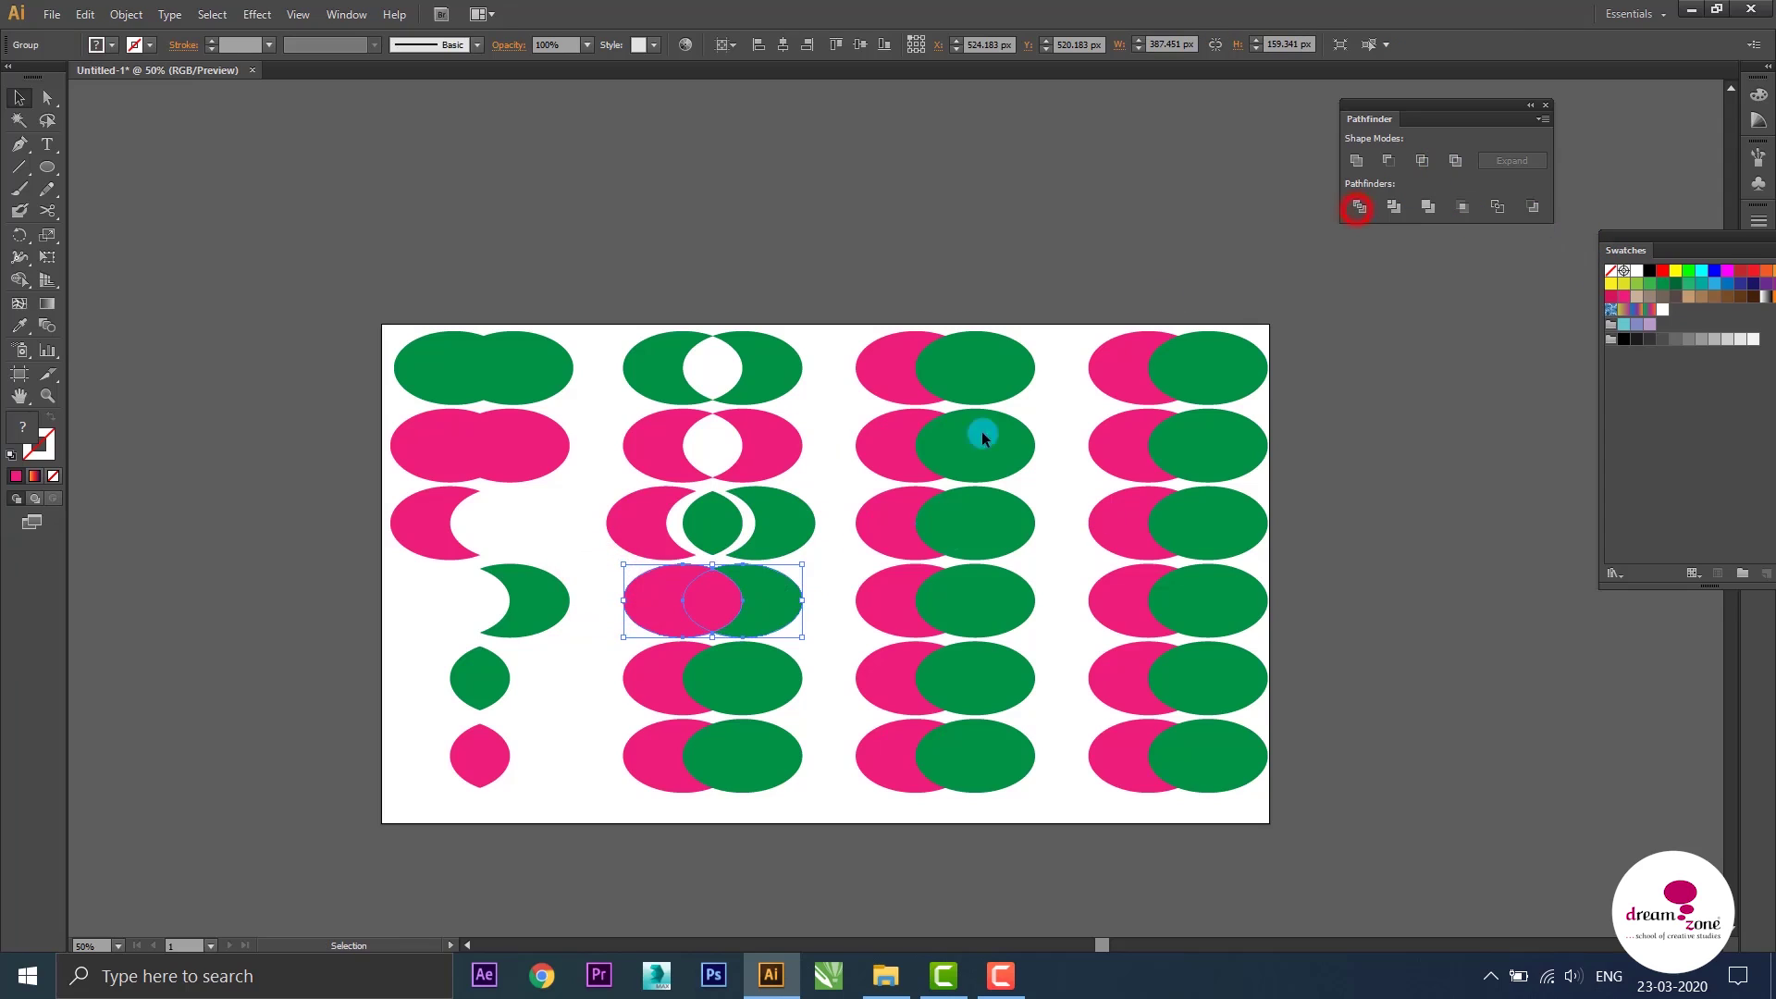
right_click(677, 610)
mouse_move(736, 773)
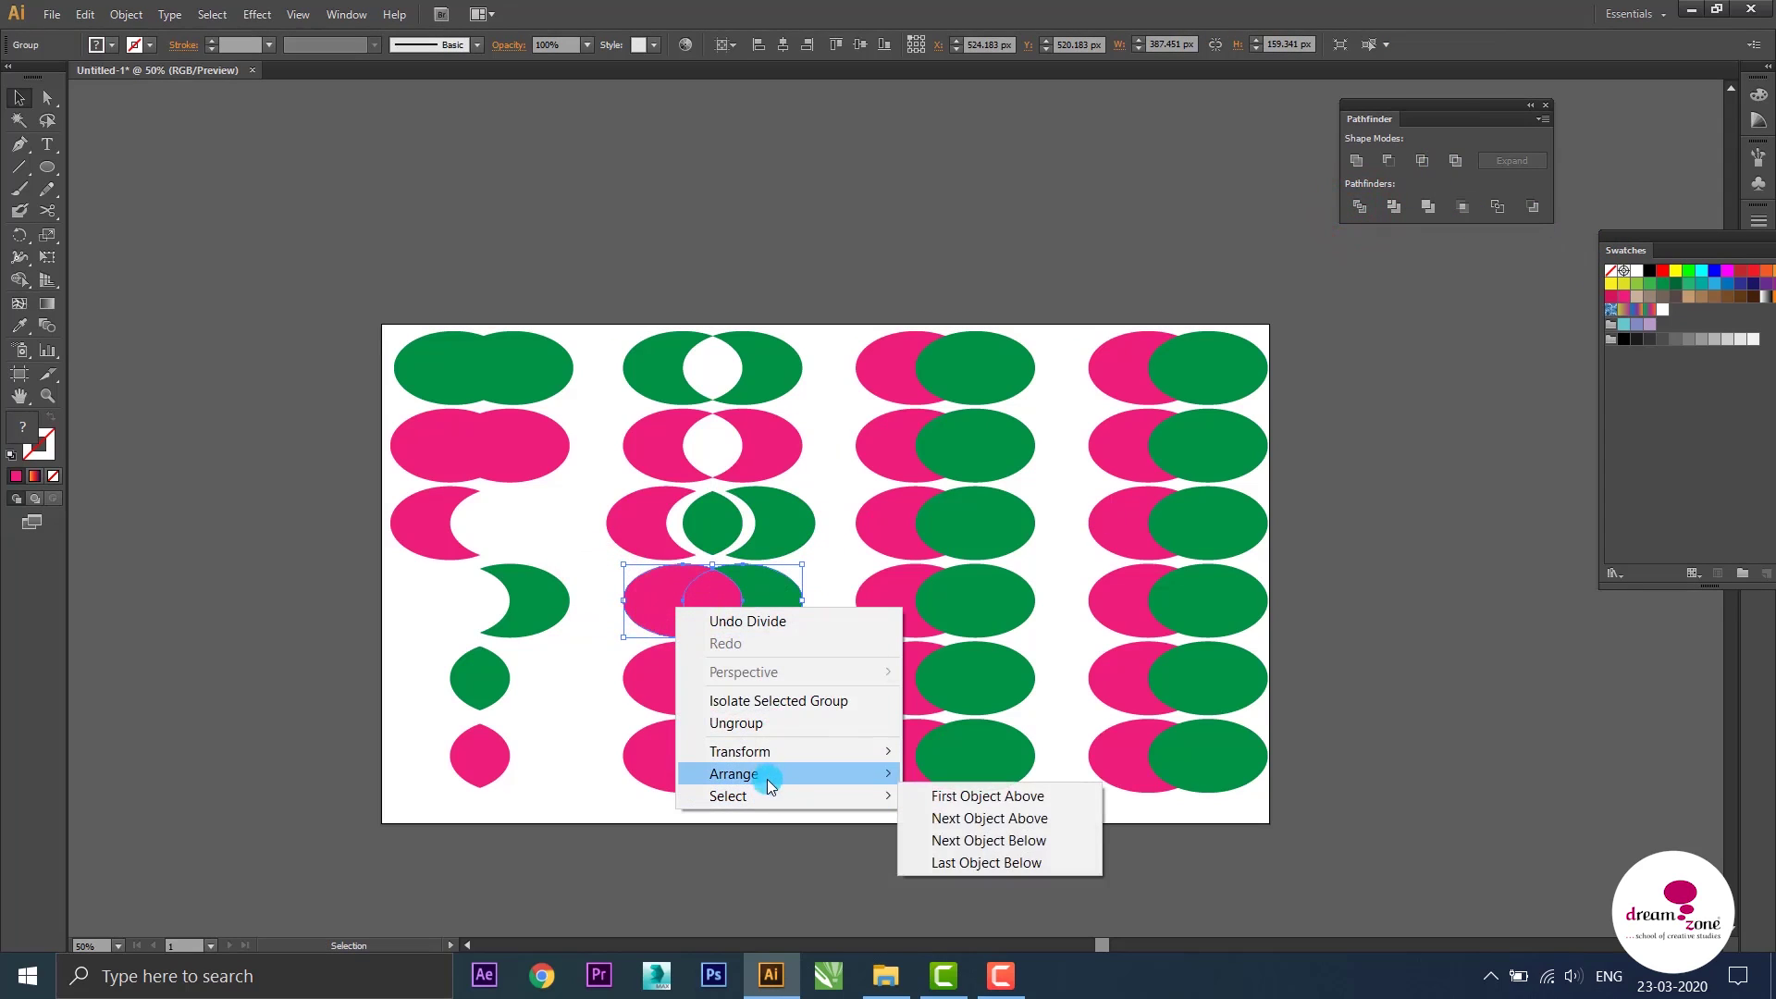
left_click(766, 729)
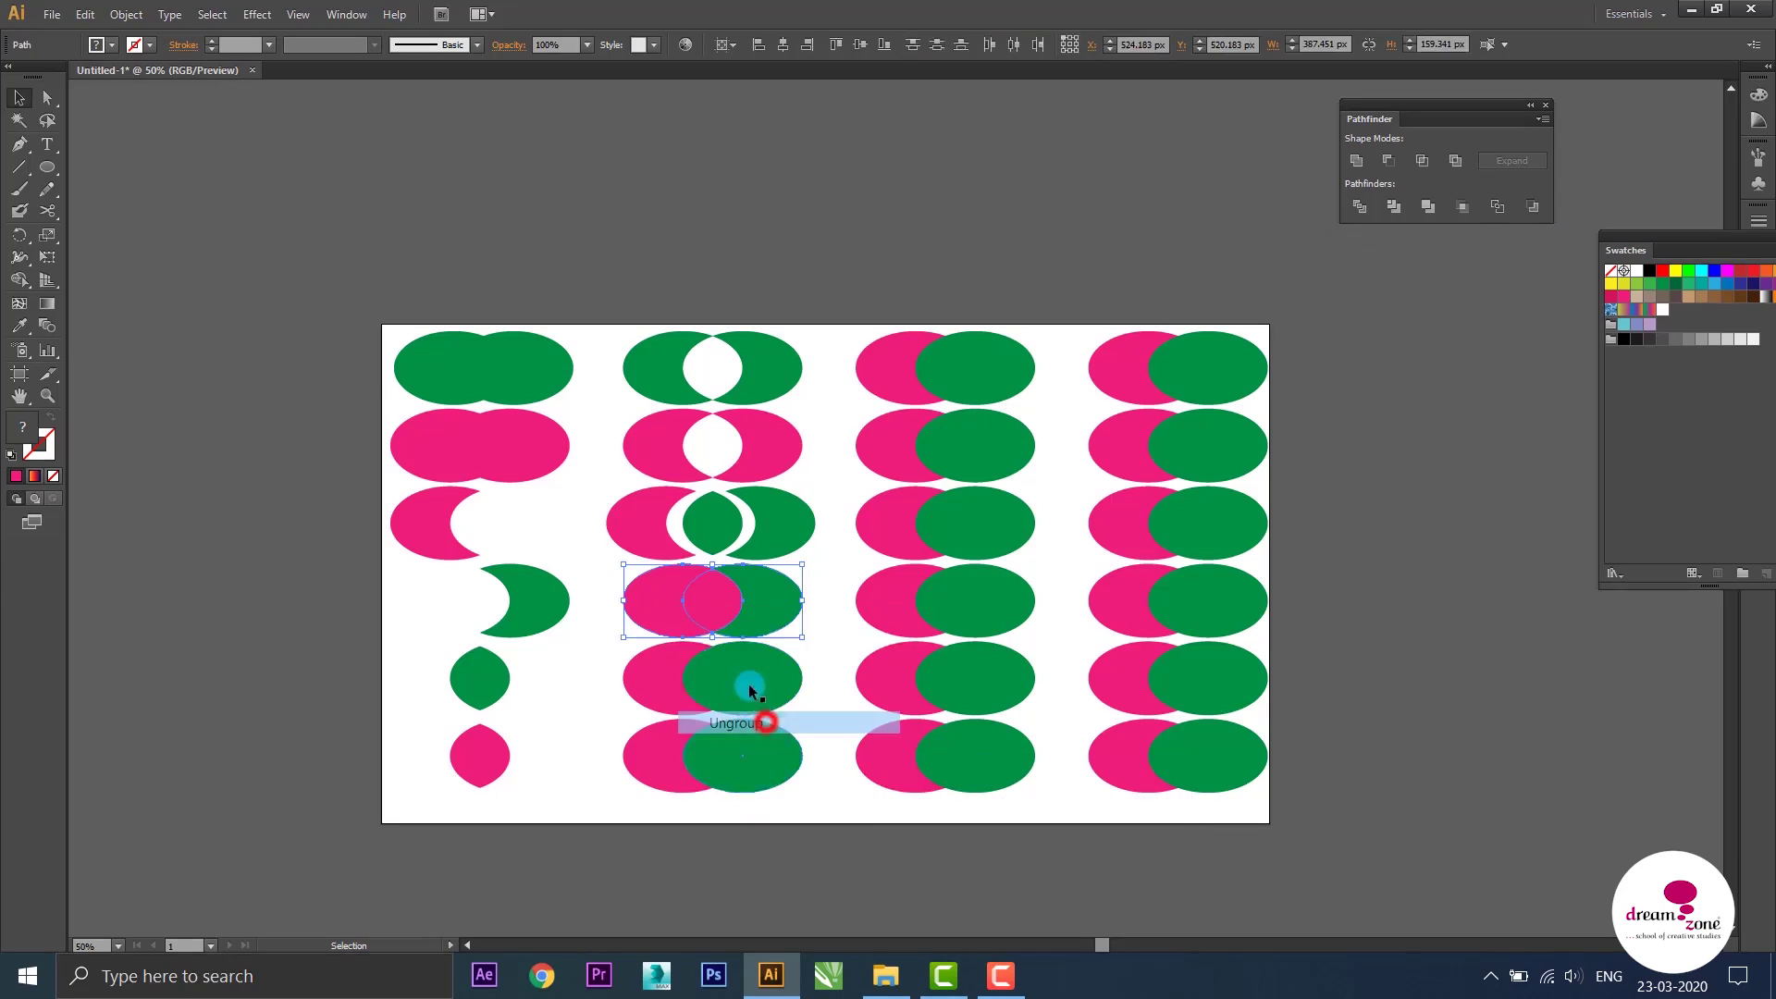
Spread the pink and green outer pieces slightly apart around the pink centre lens
left_click(823, 549)
left_click_drag(655, 600, 799, 602)
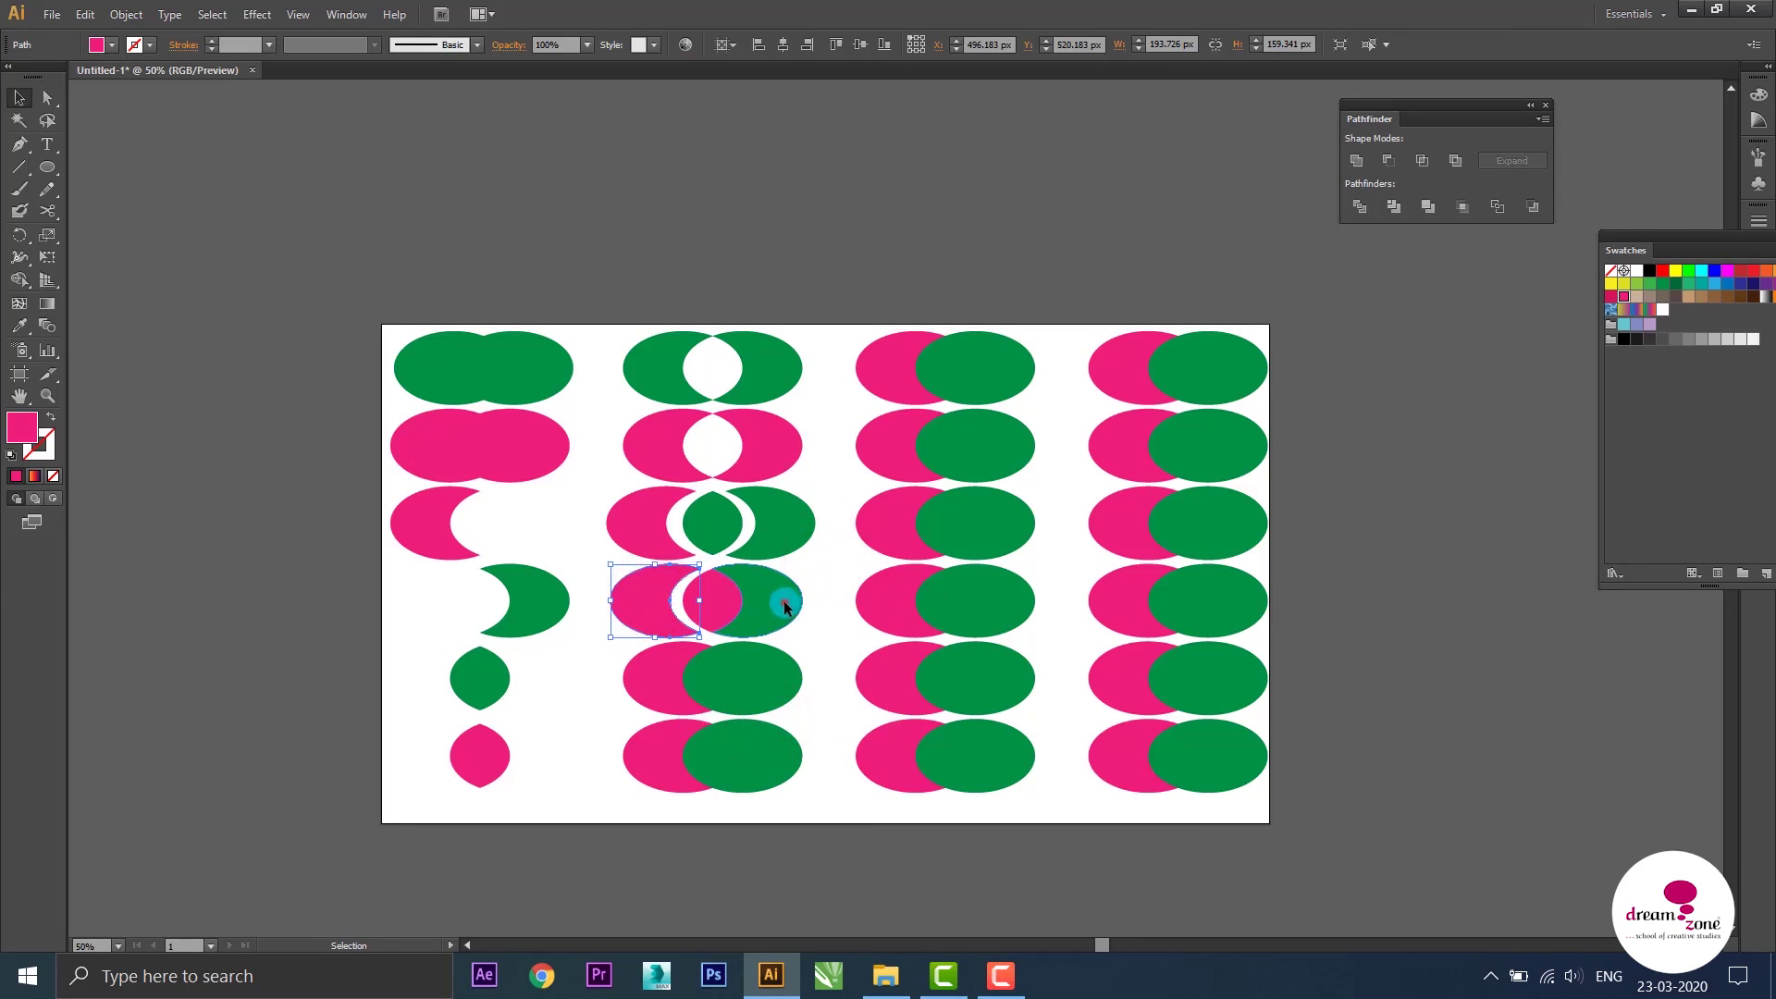
left_click_drag(798, 601, 794, 599)
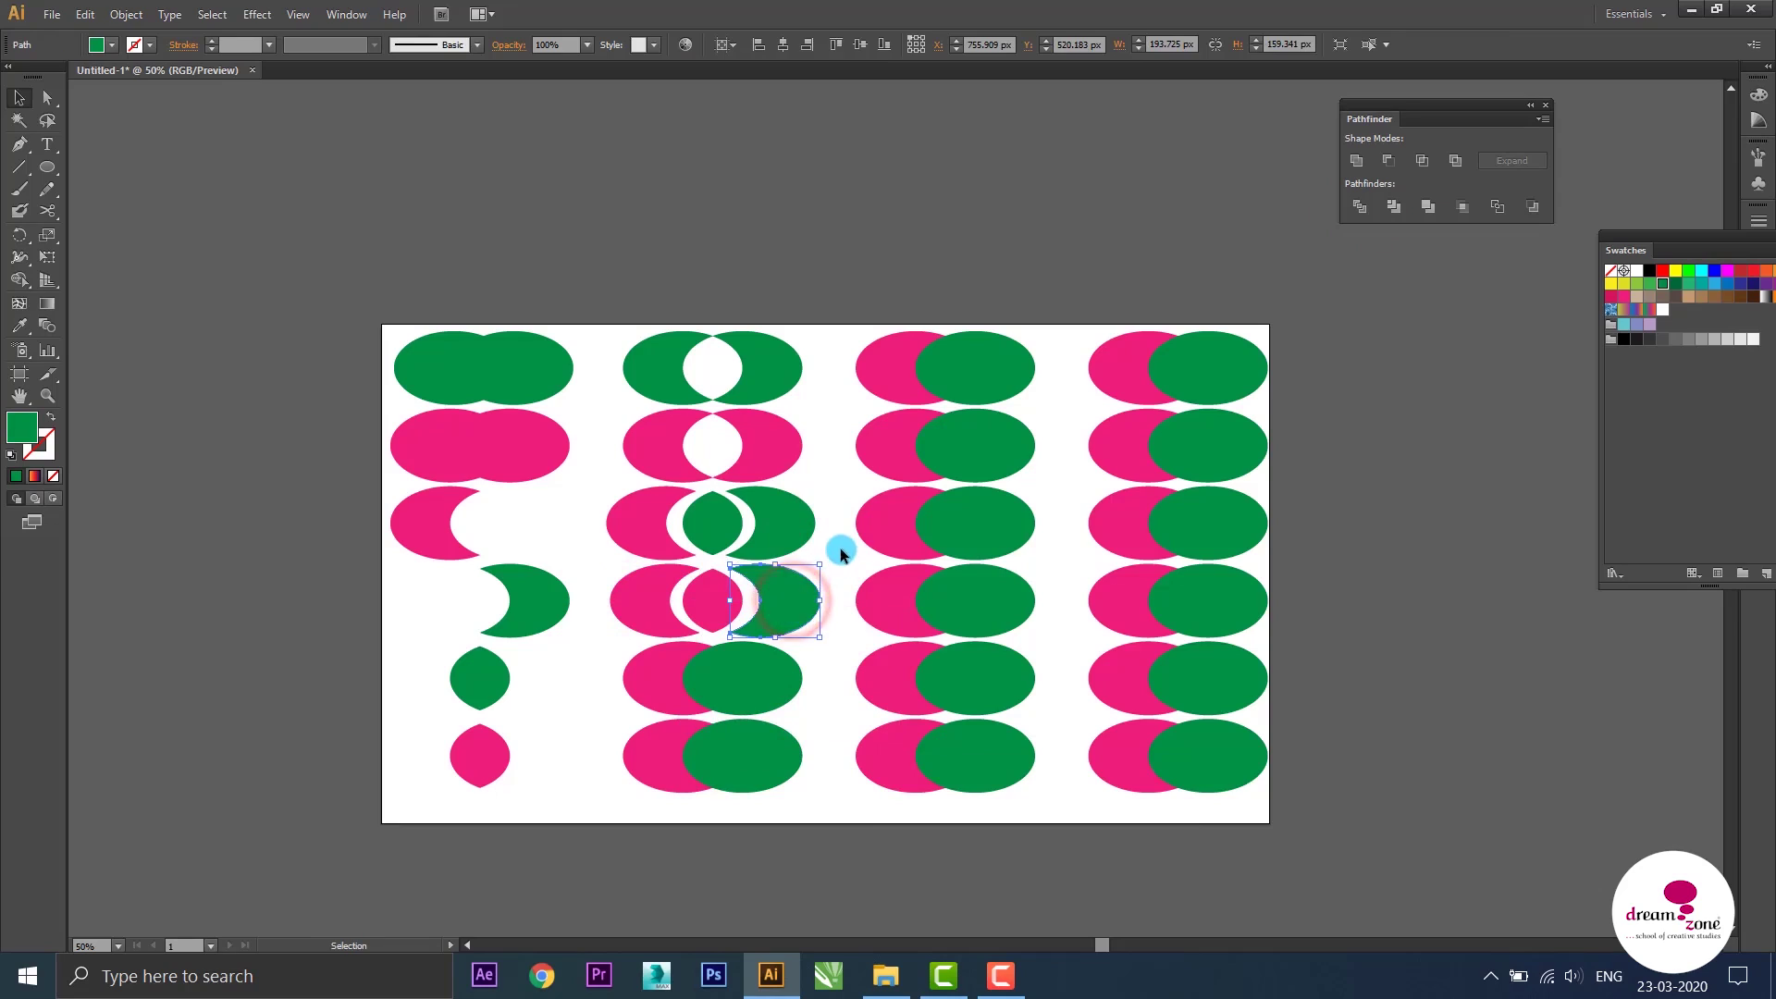
left_click(841, 546)
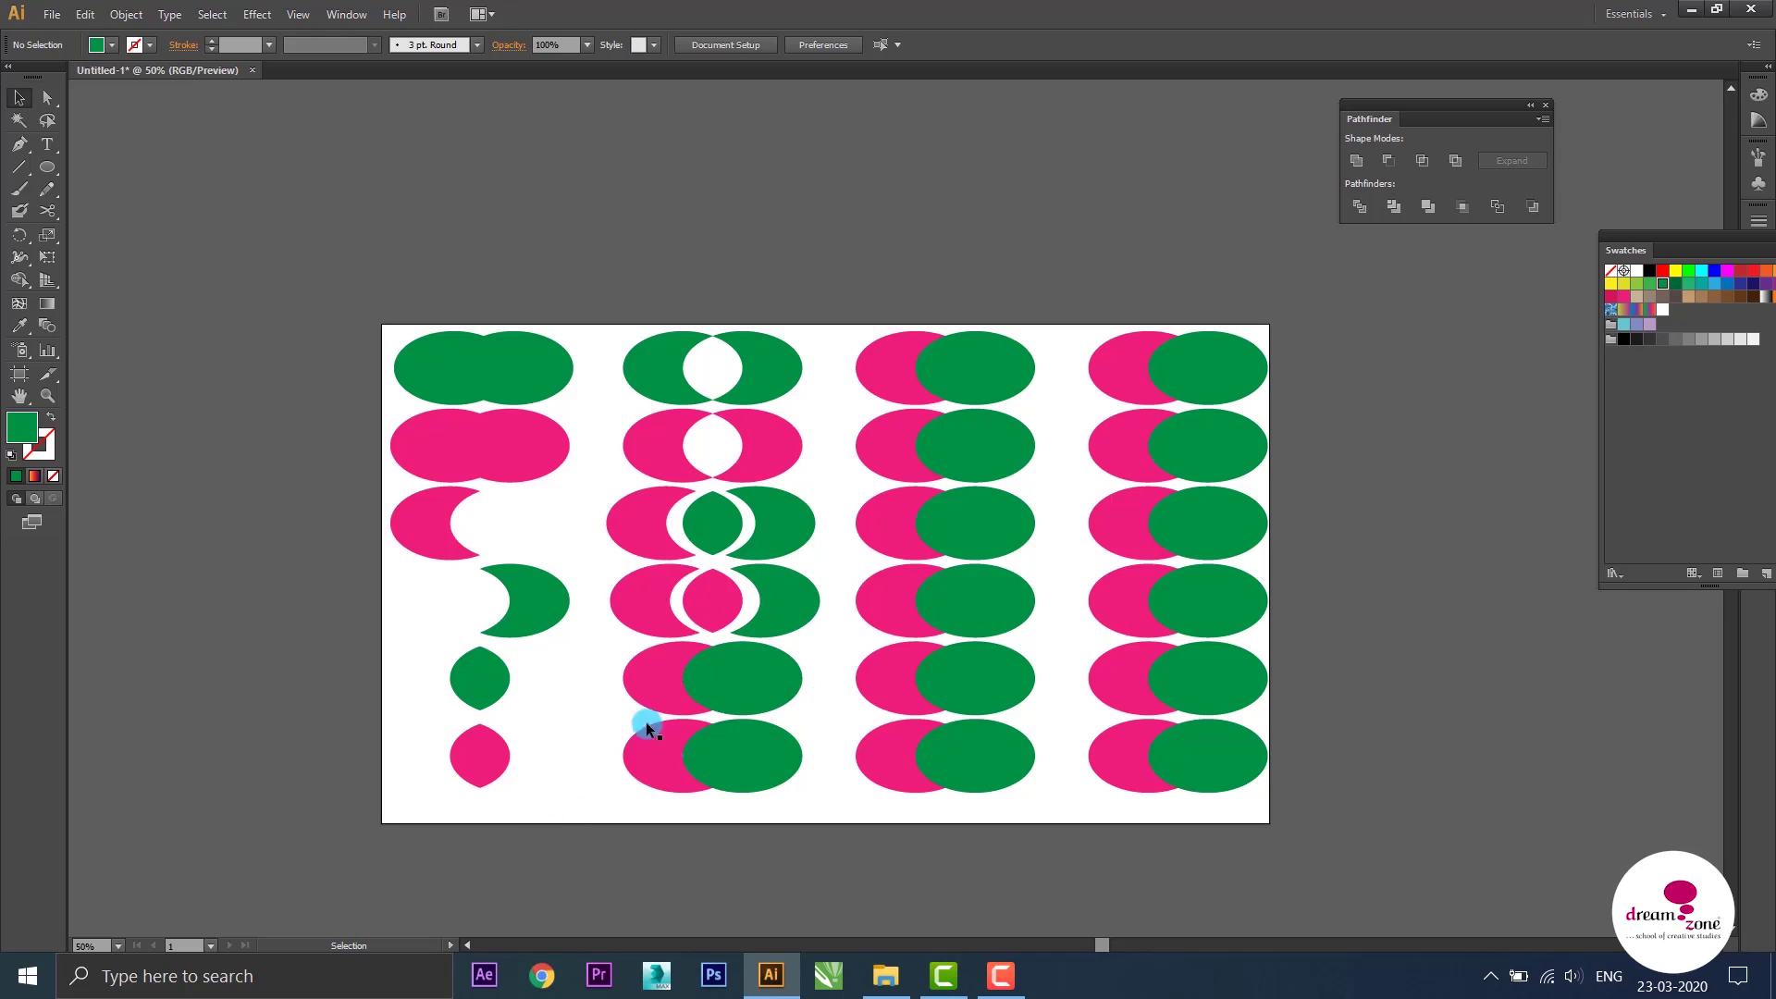
Apply Pathfinder Trim to column two's fifth-row pair and ungroup the result
left_click_drag(593, 670, 796, 682)
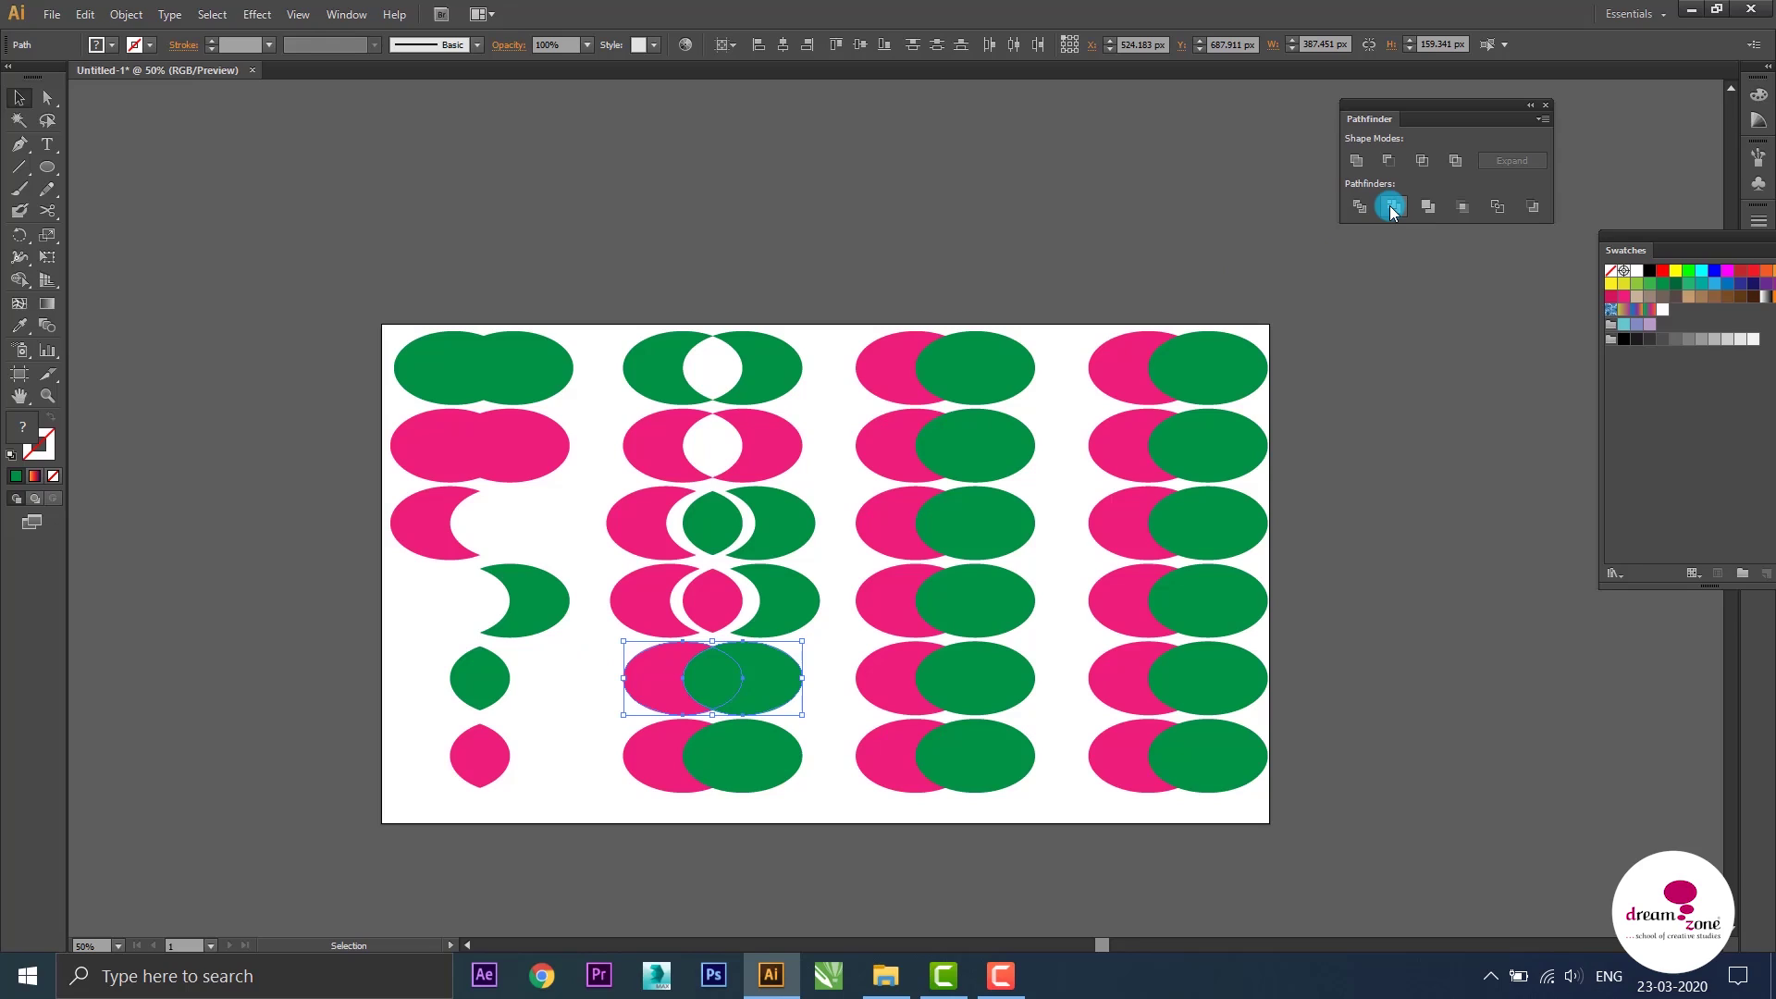
left_click(1392, 209)
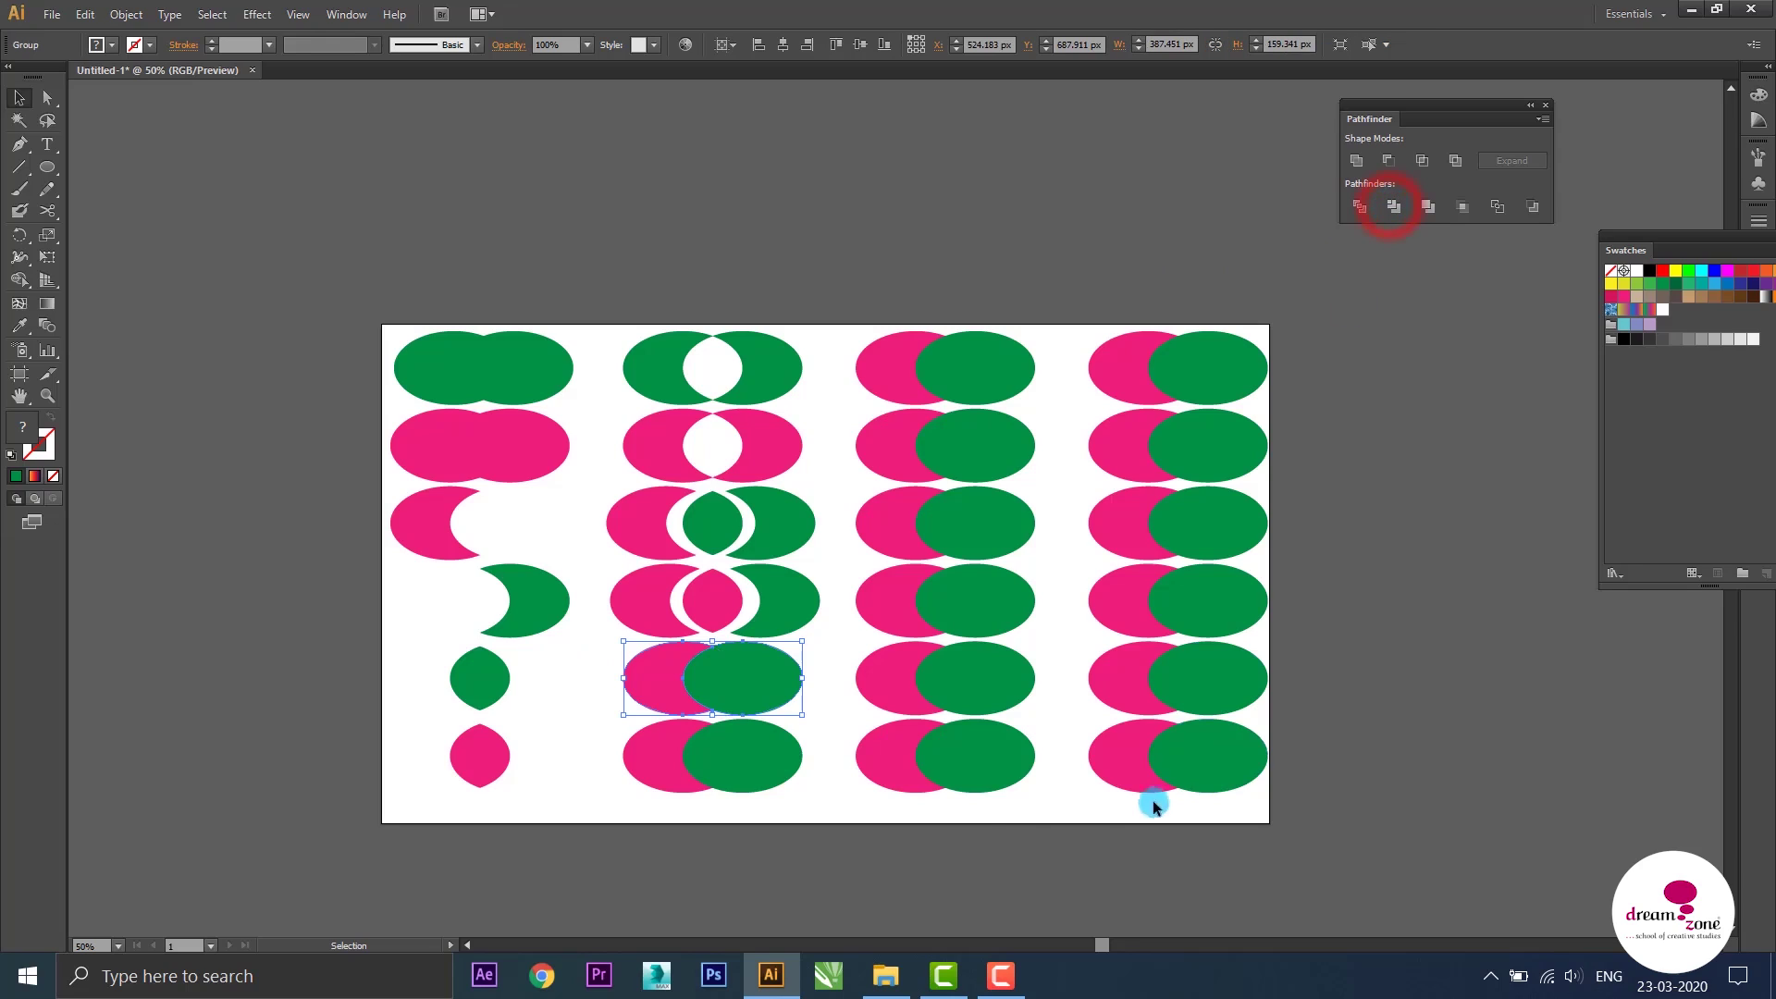
left_click_drag(865, 791, 676, 714)
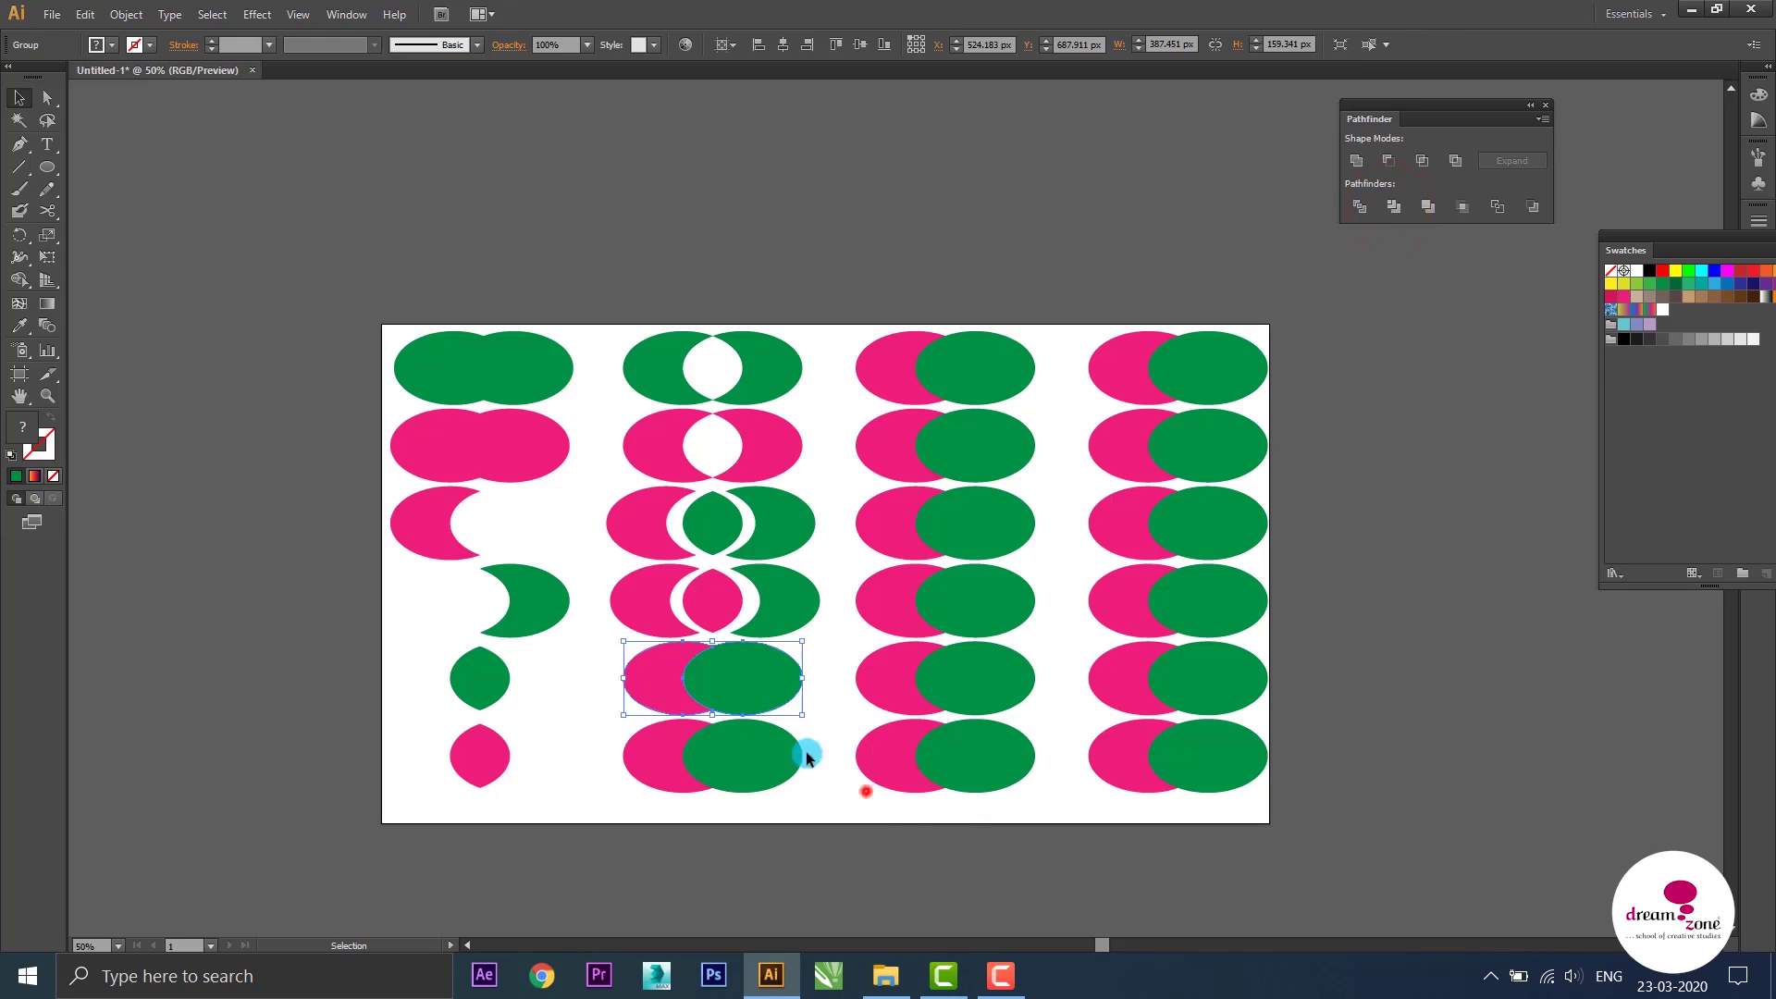
left_click(710, 669)
right_click(728, 676)
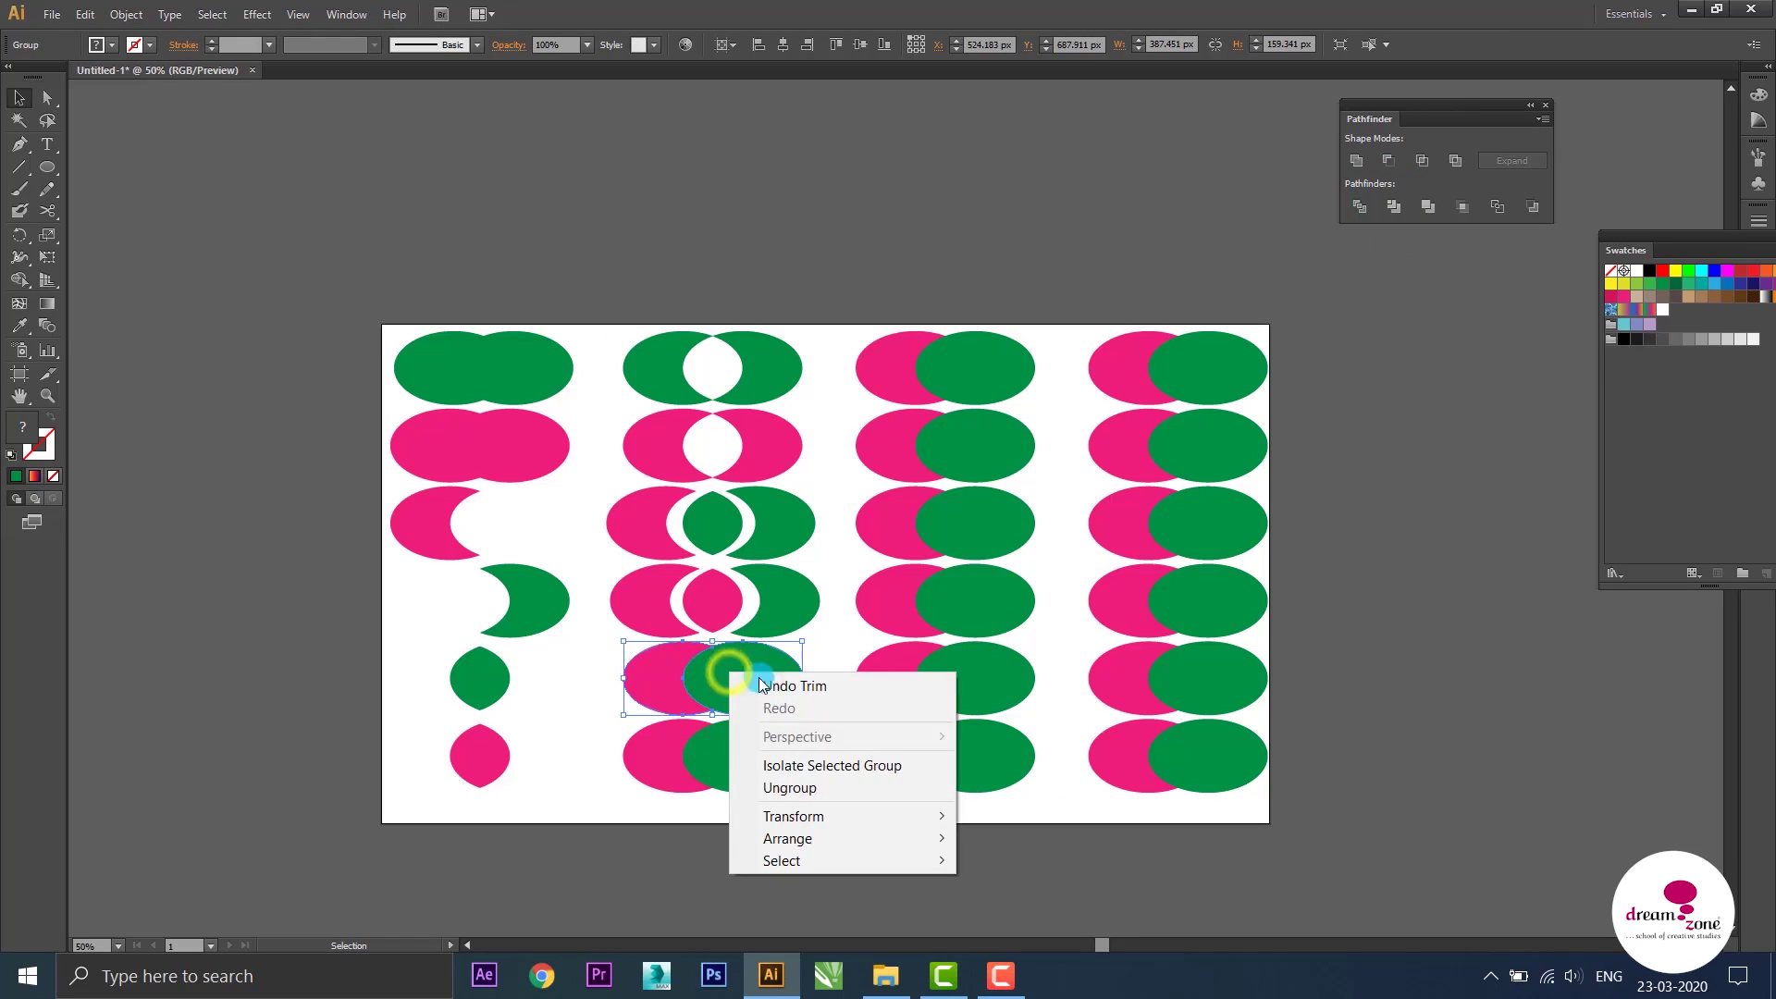
left_click(781, 789)
Move the pink crescent and green ellipse slightly apart, leaving a white gap
mouse_move(667, 702)
left_mouse_down()
mouse_move(651, 700)
mouse_move(758, 695)
left_mouse_up()
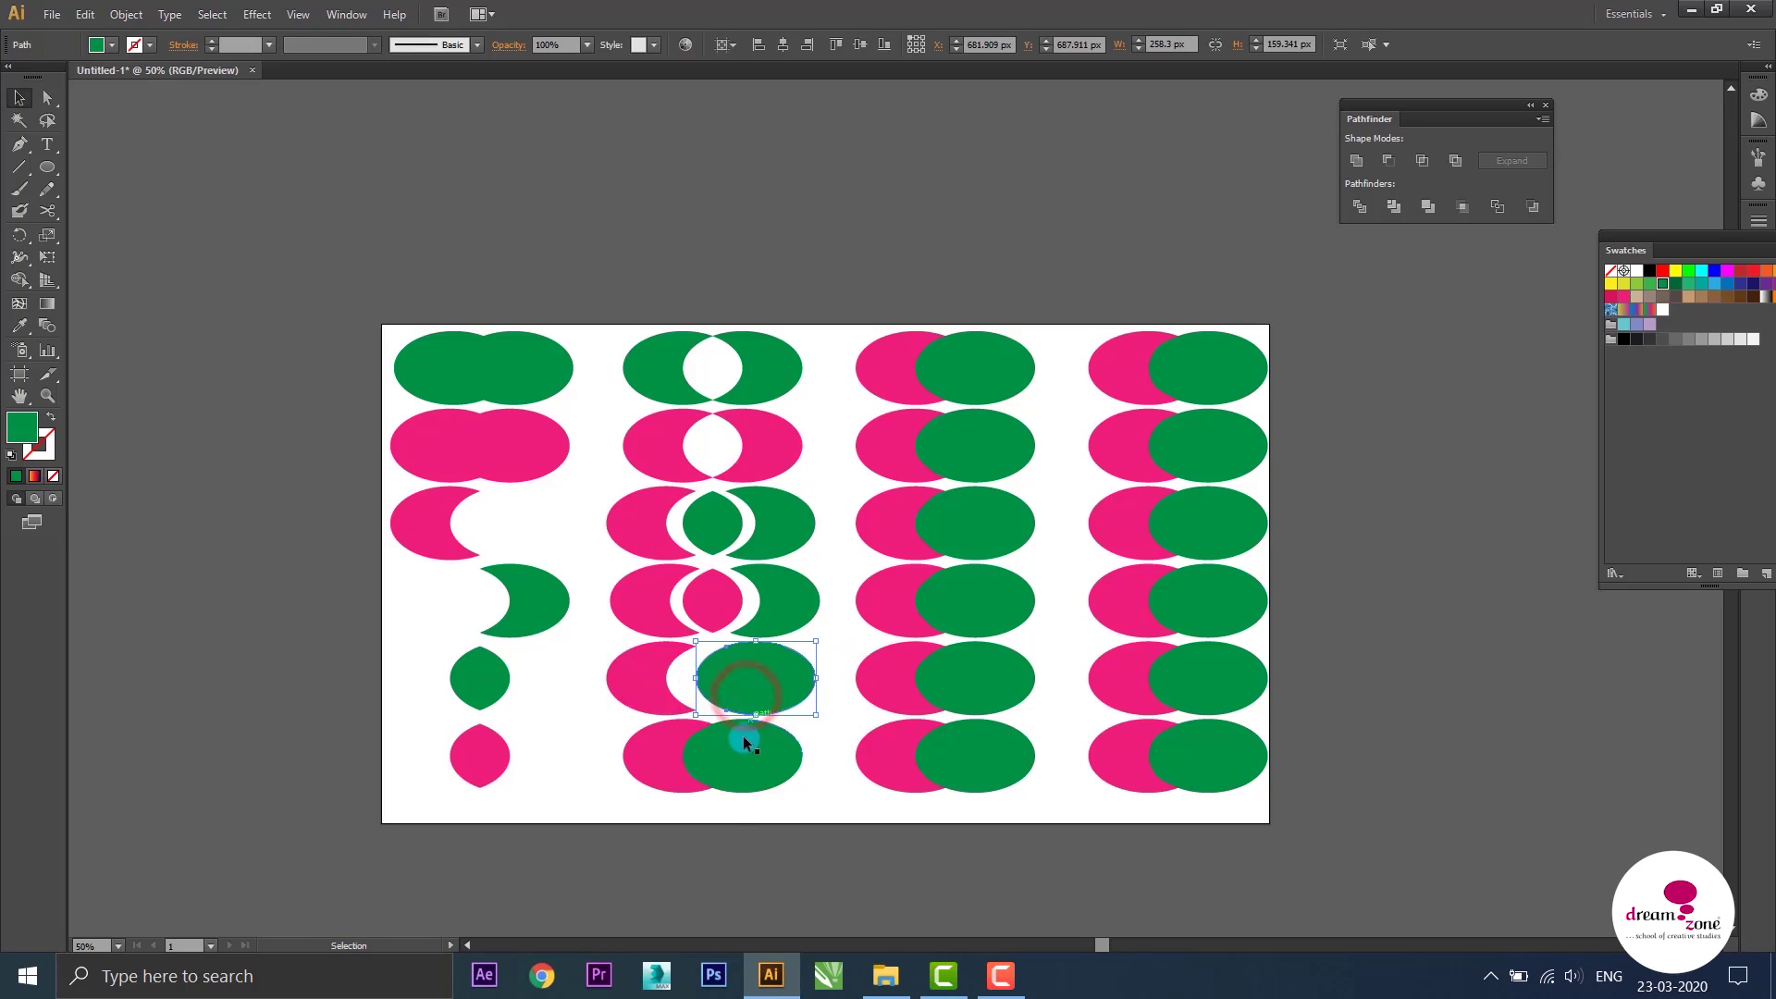
left_click(721, 855)
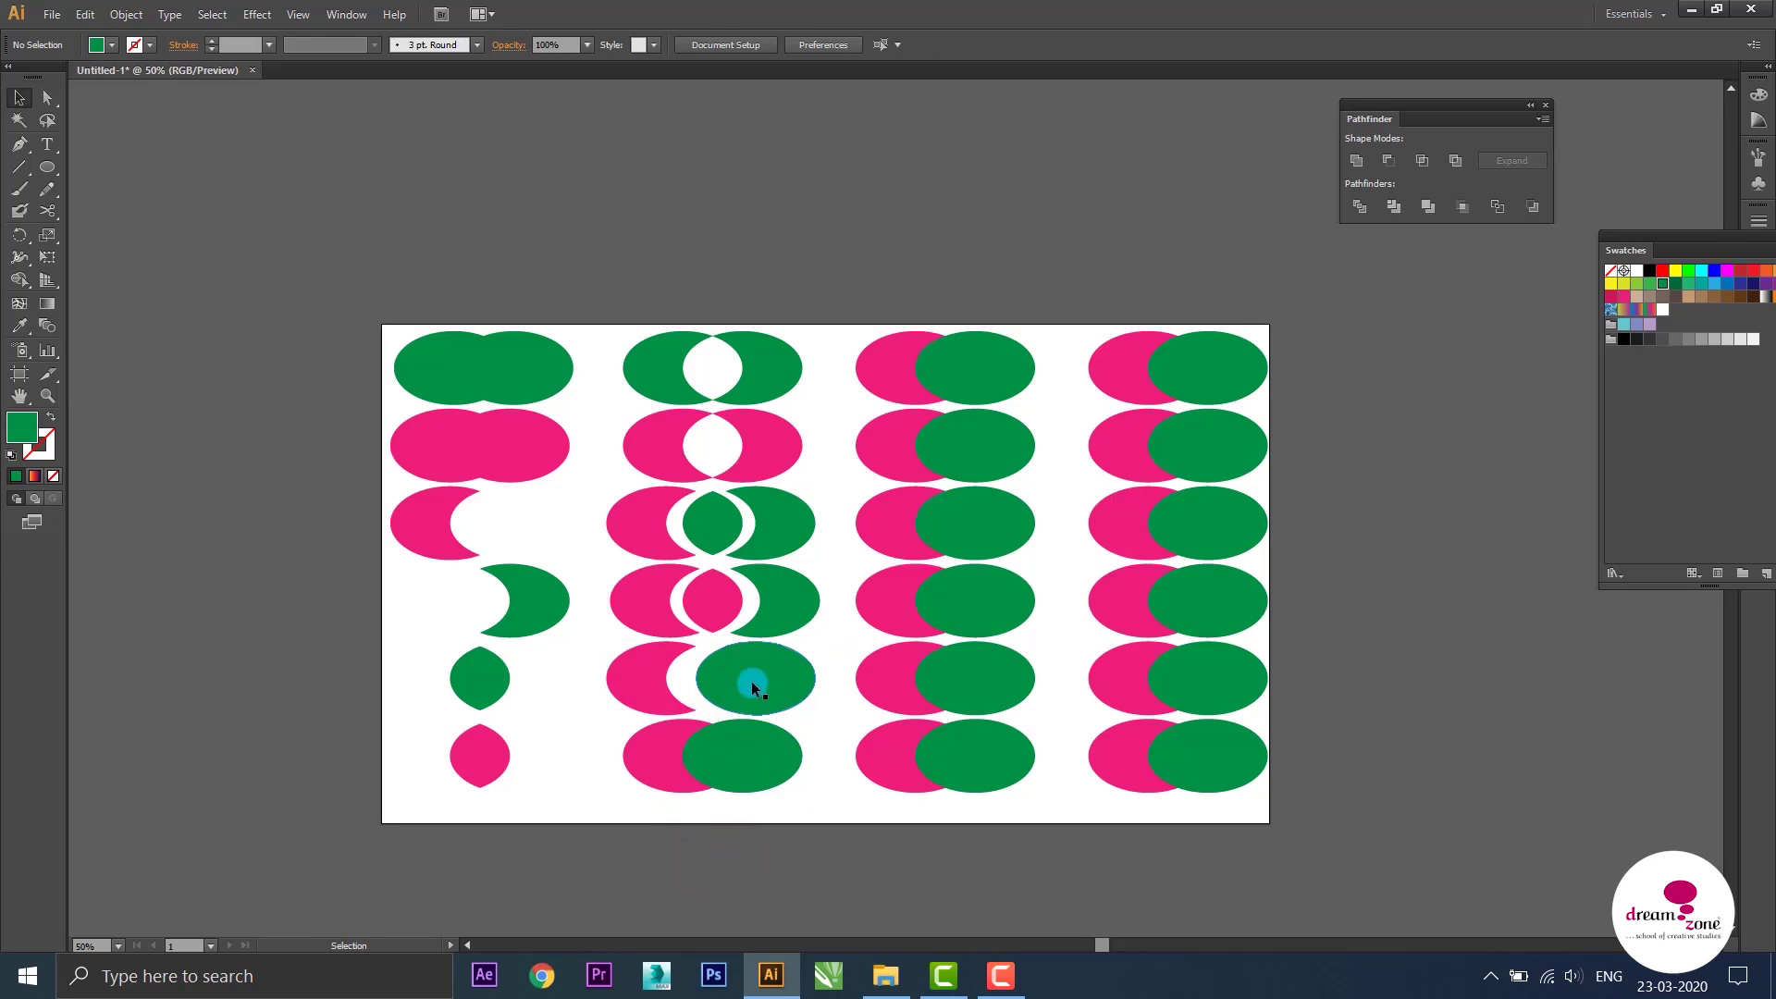
left_click_drag(729, 668, 700, 686)
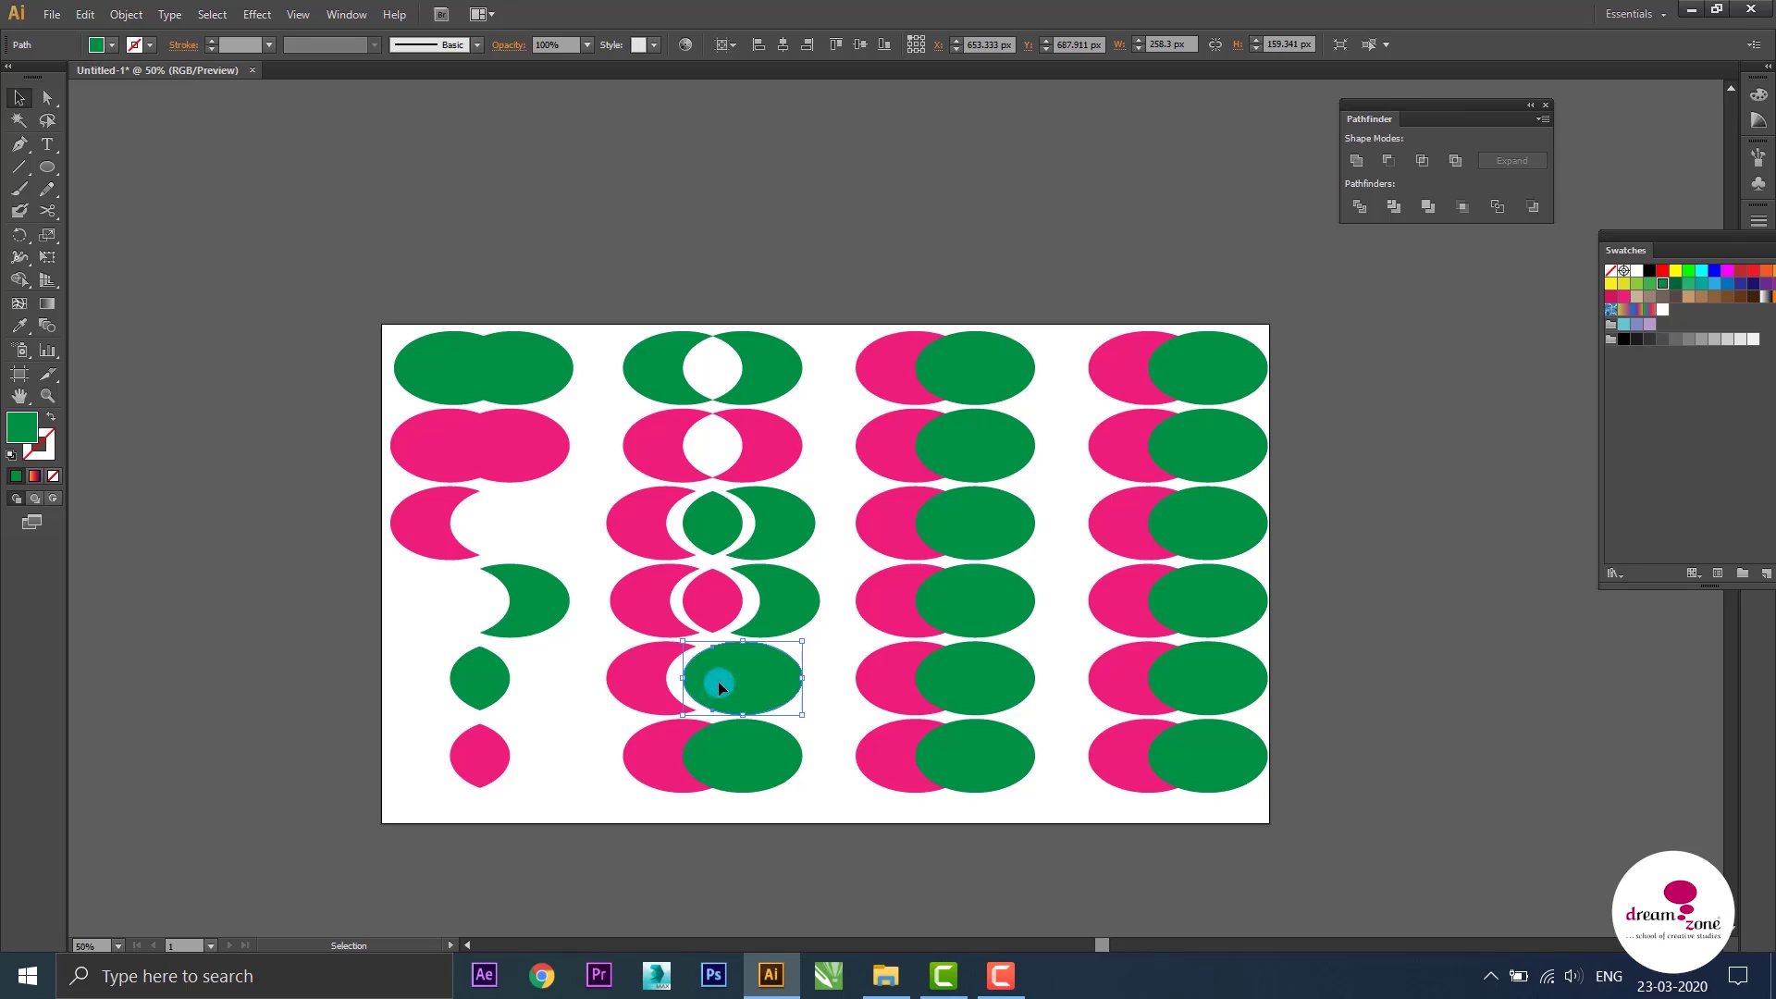
Bring the bottom pink ellipse to front, Trim the column-two bottom pair, and ungroup it
left_click(657, 768)
key("a")
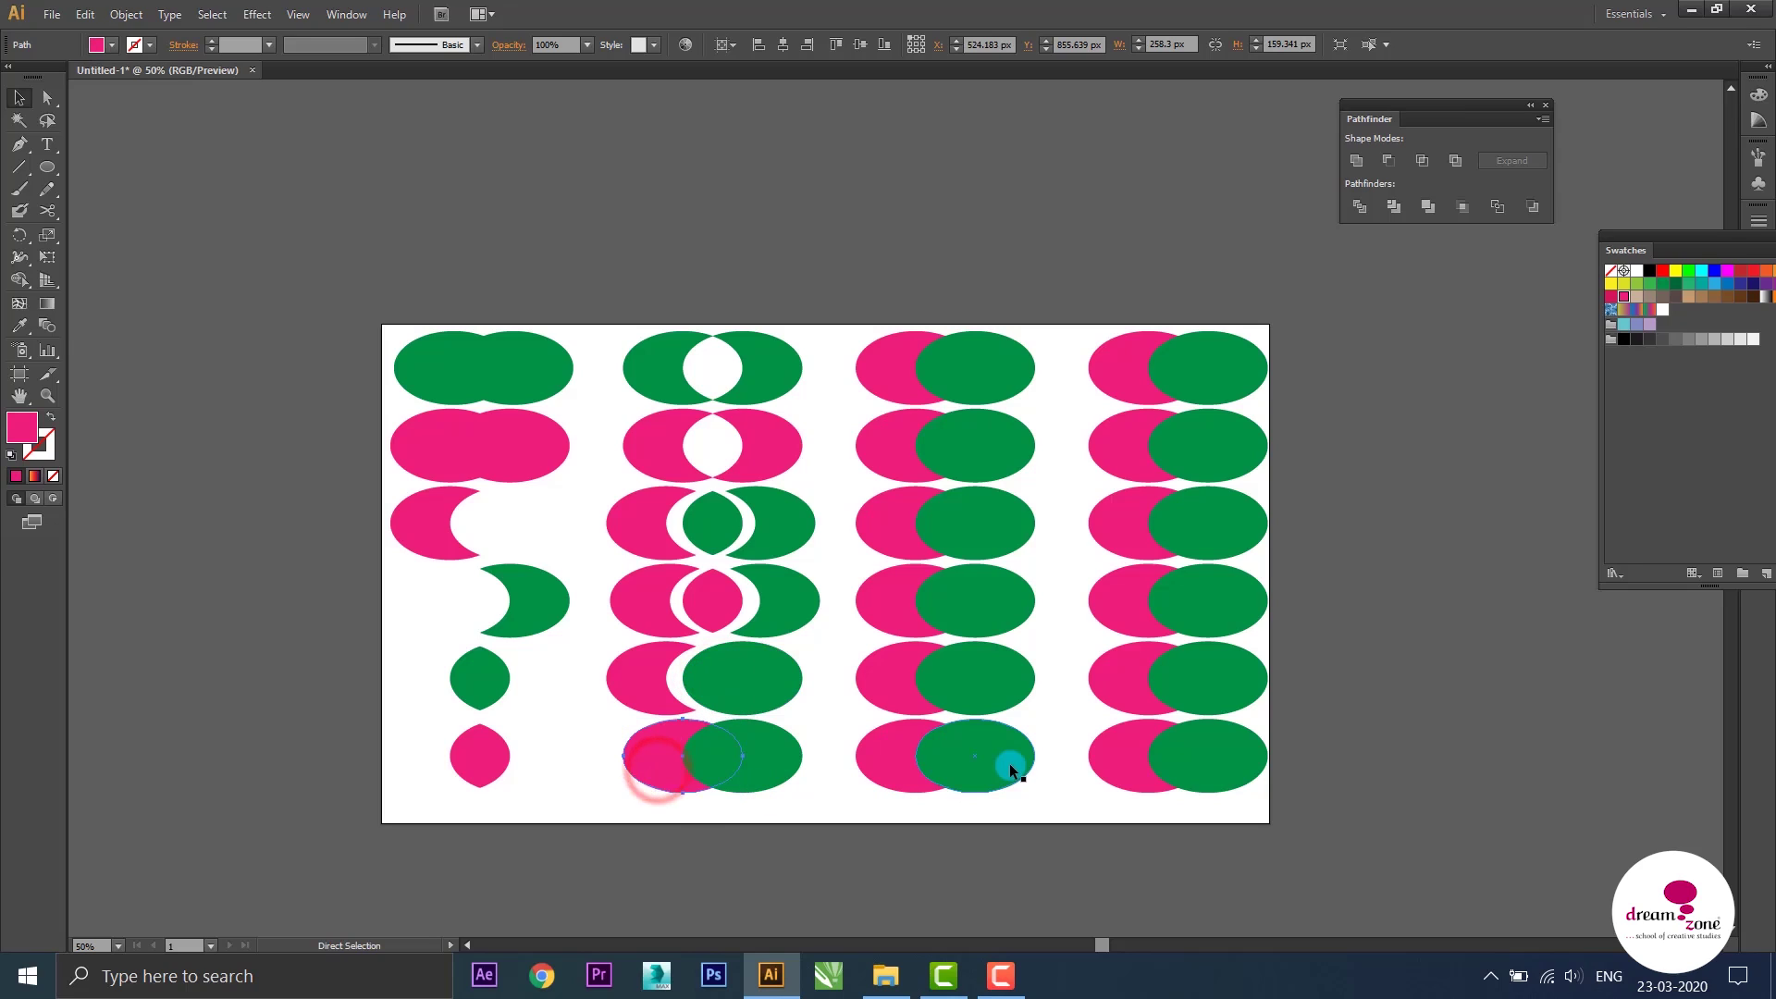
key("ctrl+shift+bracketright")
key("v")
left_click_drag(627, 822, 790, 756)
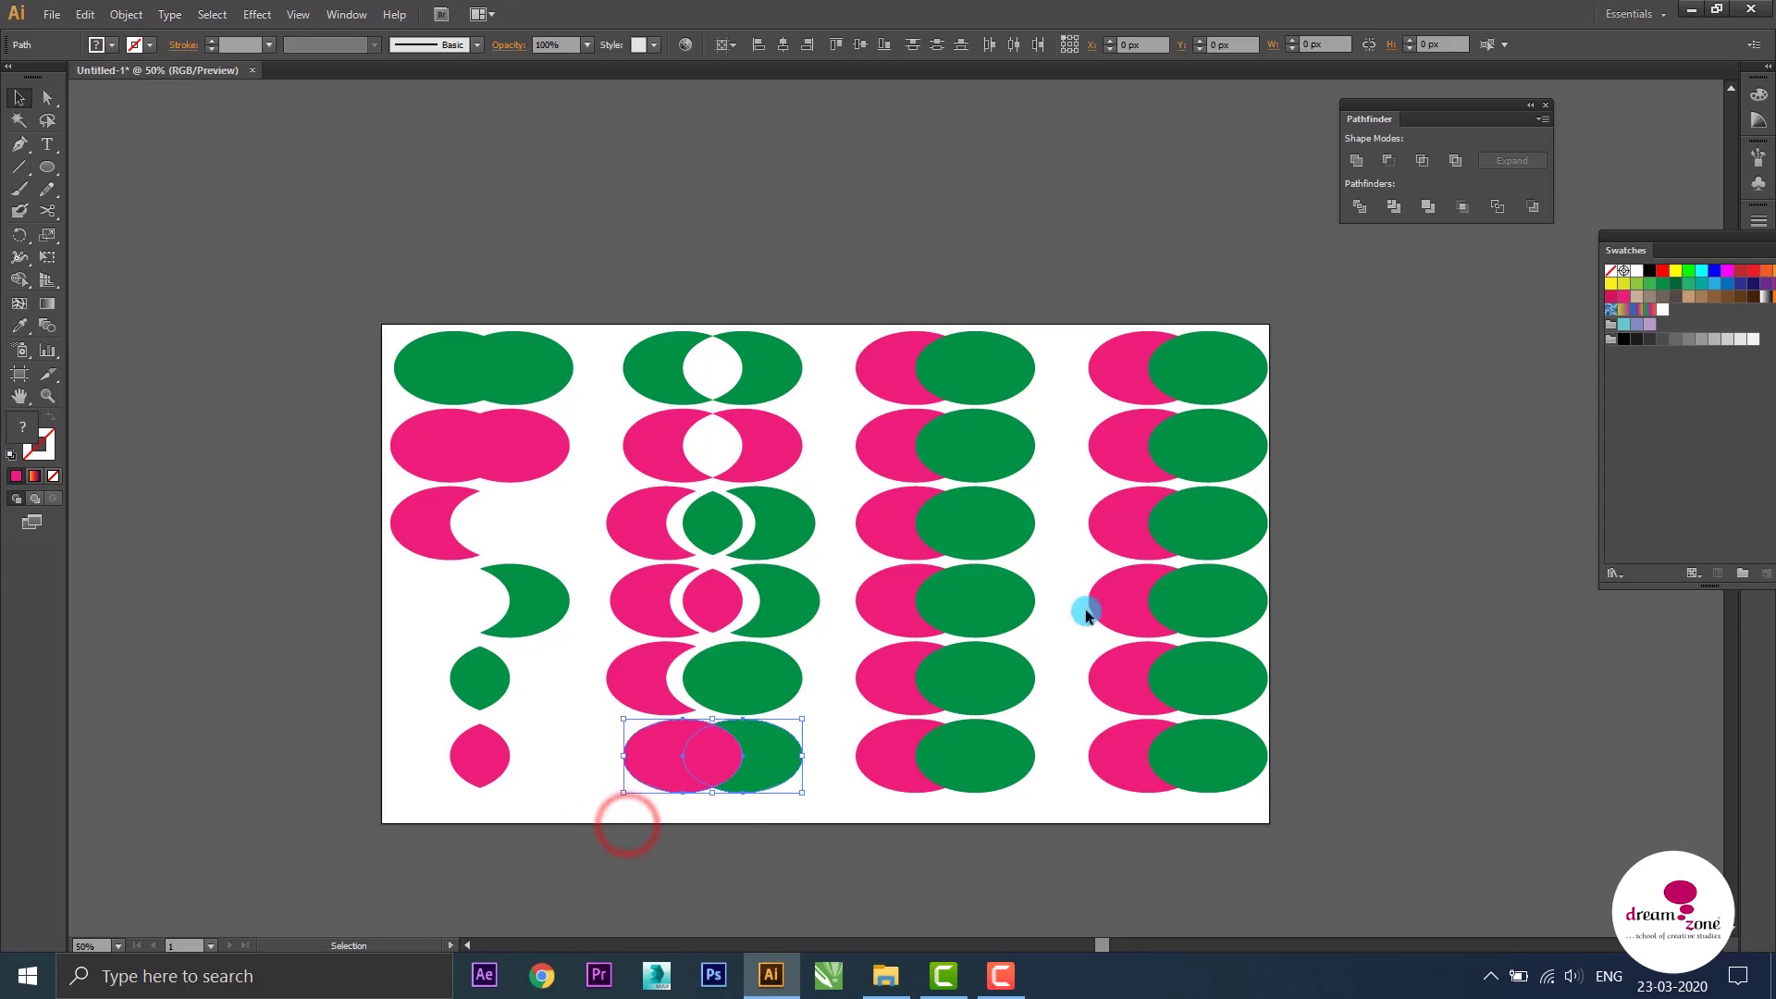
left_click(1393, 207)
right_click(721, 793)
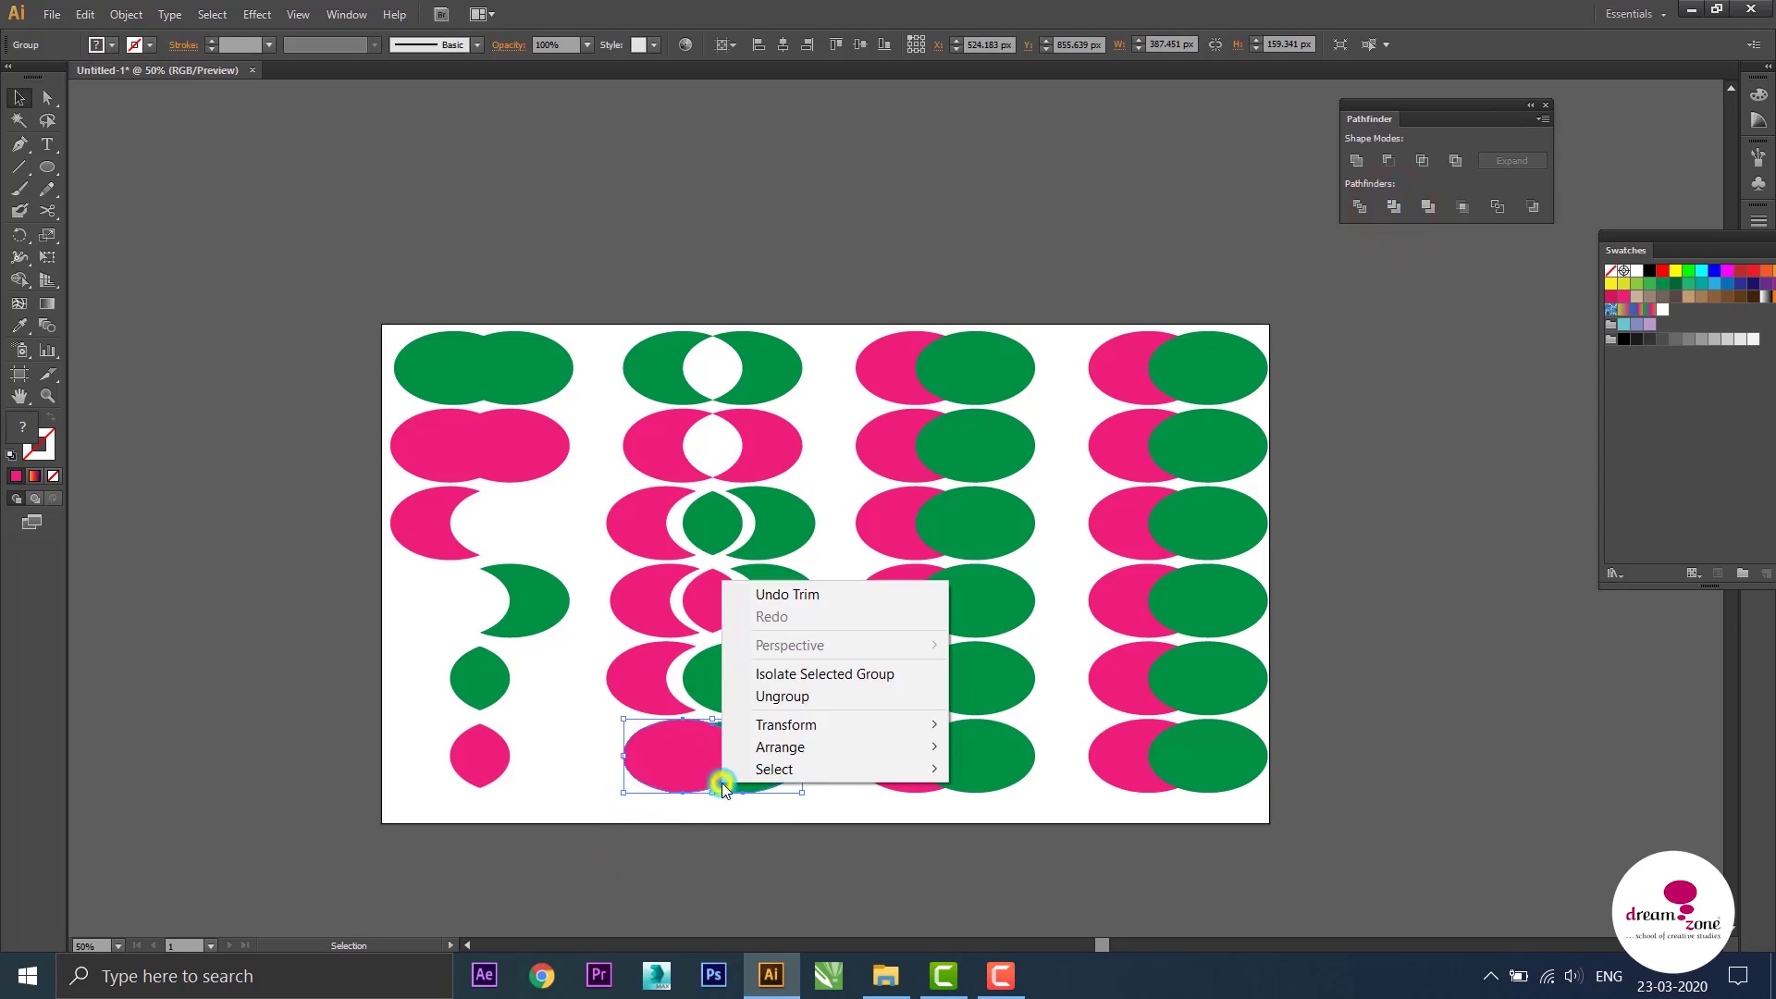
left_click(813, 697)
Nudge the whole pink ellipse left, away from the green crescent
left_click(754, 828)
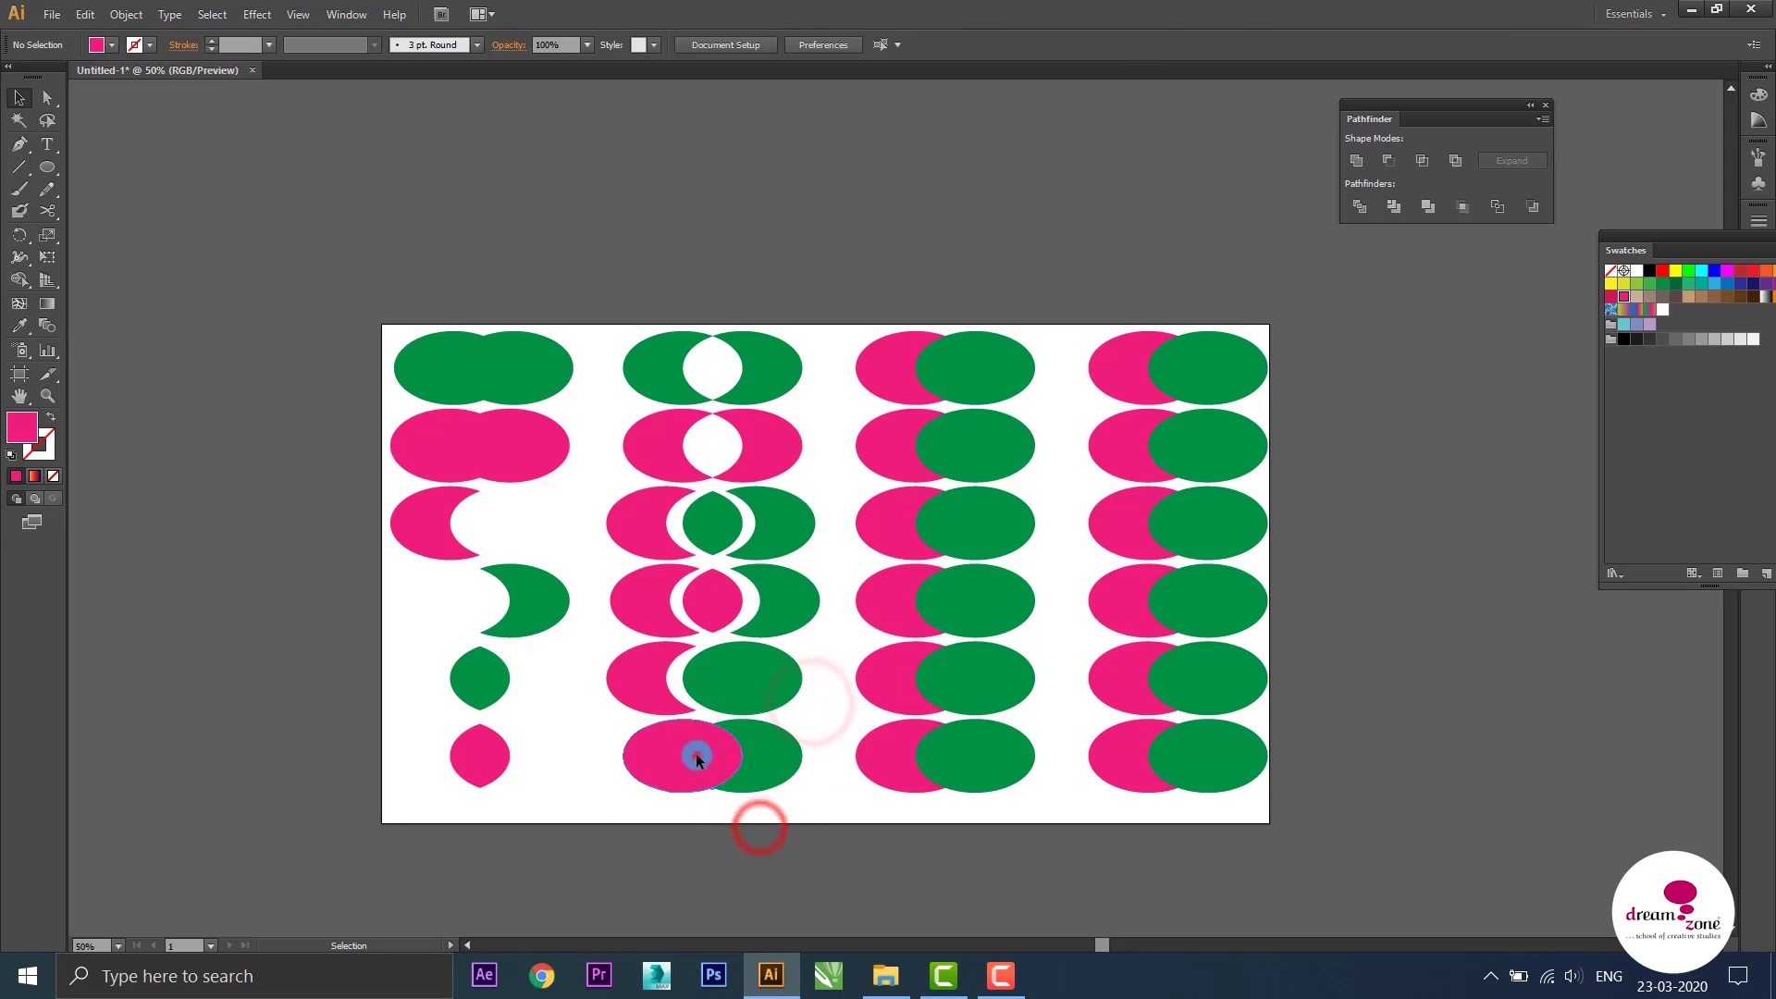
left_click_drag(696, 753, 685, 759)
left_click(770, 841)
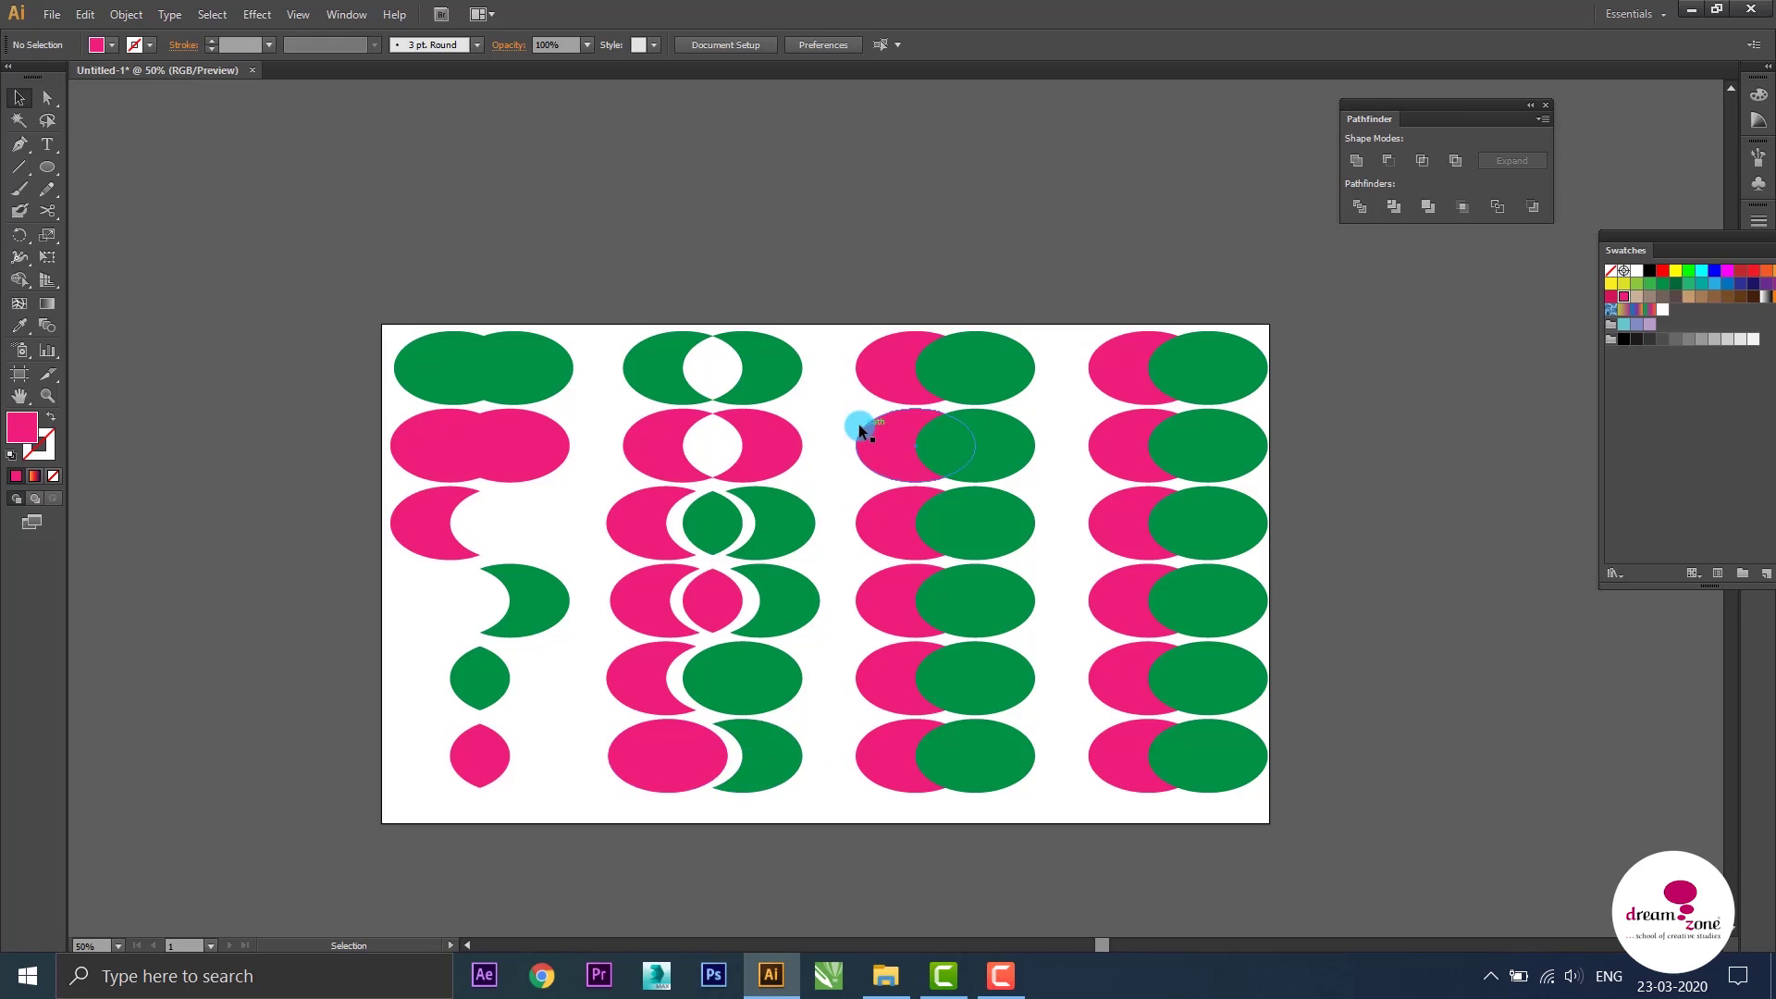
Merge column three's top pair, ungroup it, and shift the green ellipse right
left_click_drag(846, 303, 999, 377)
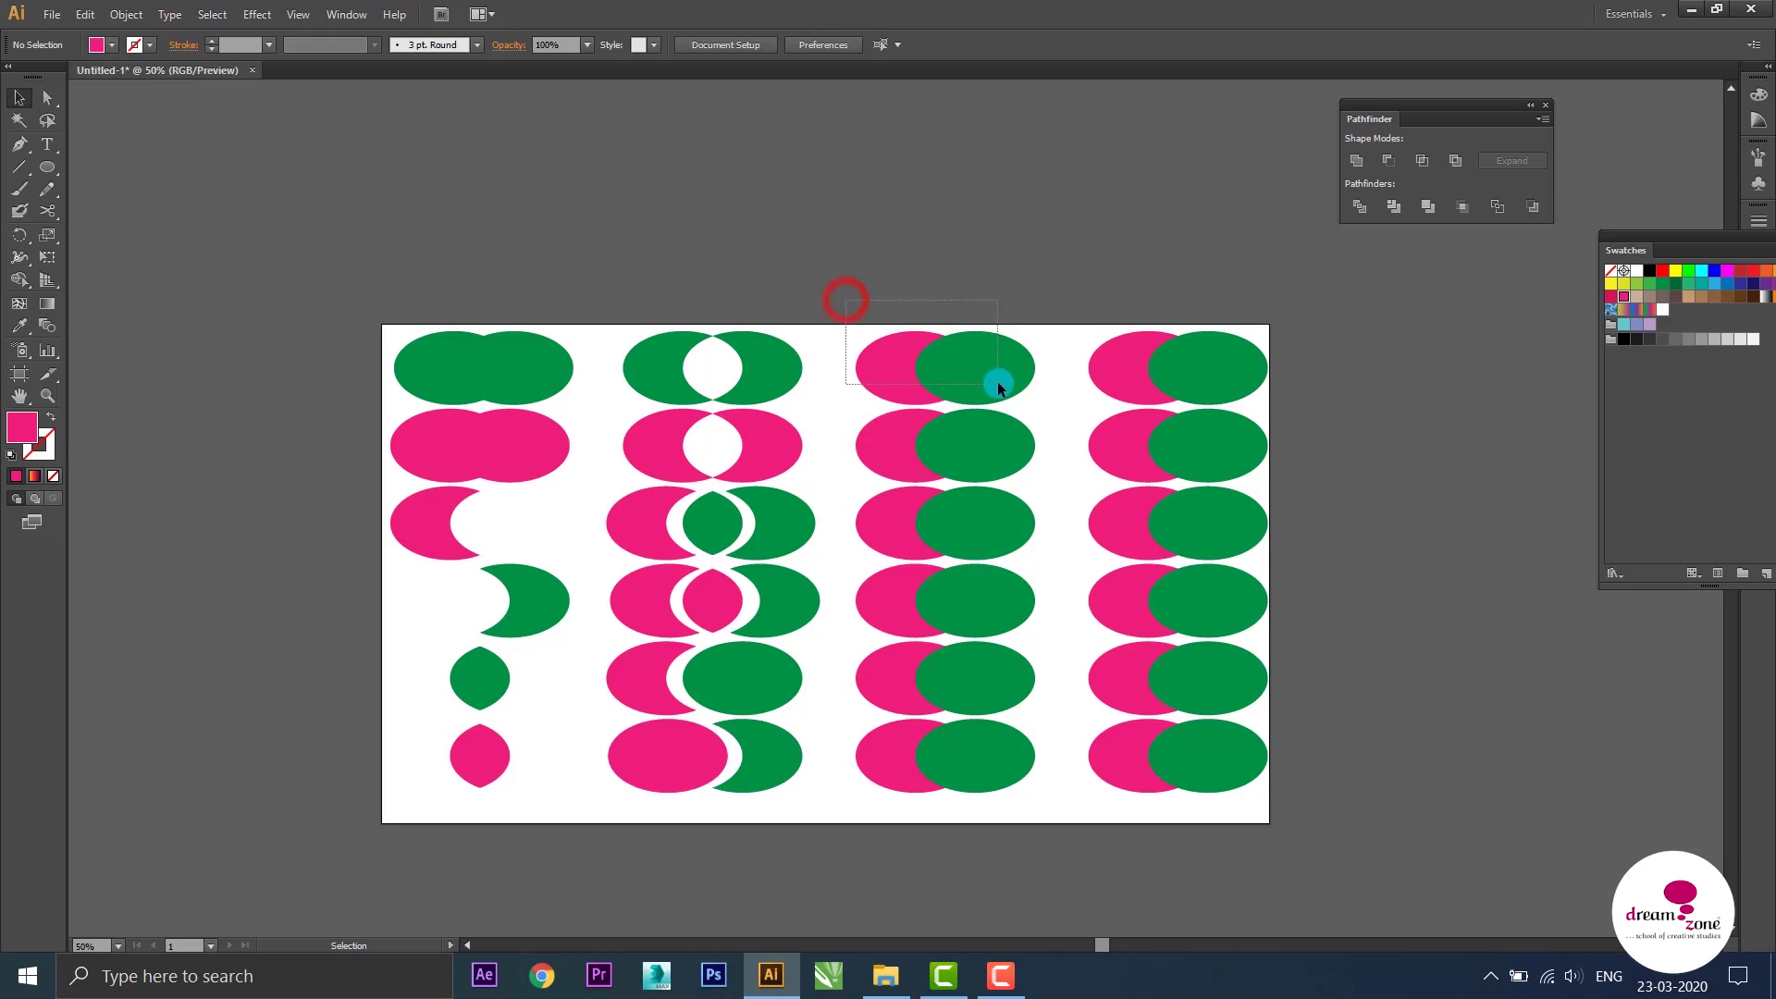
left_click(1429, 207)
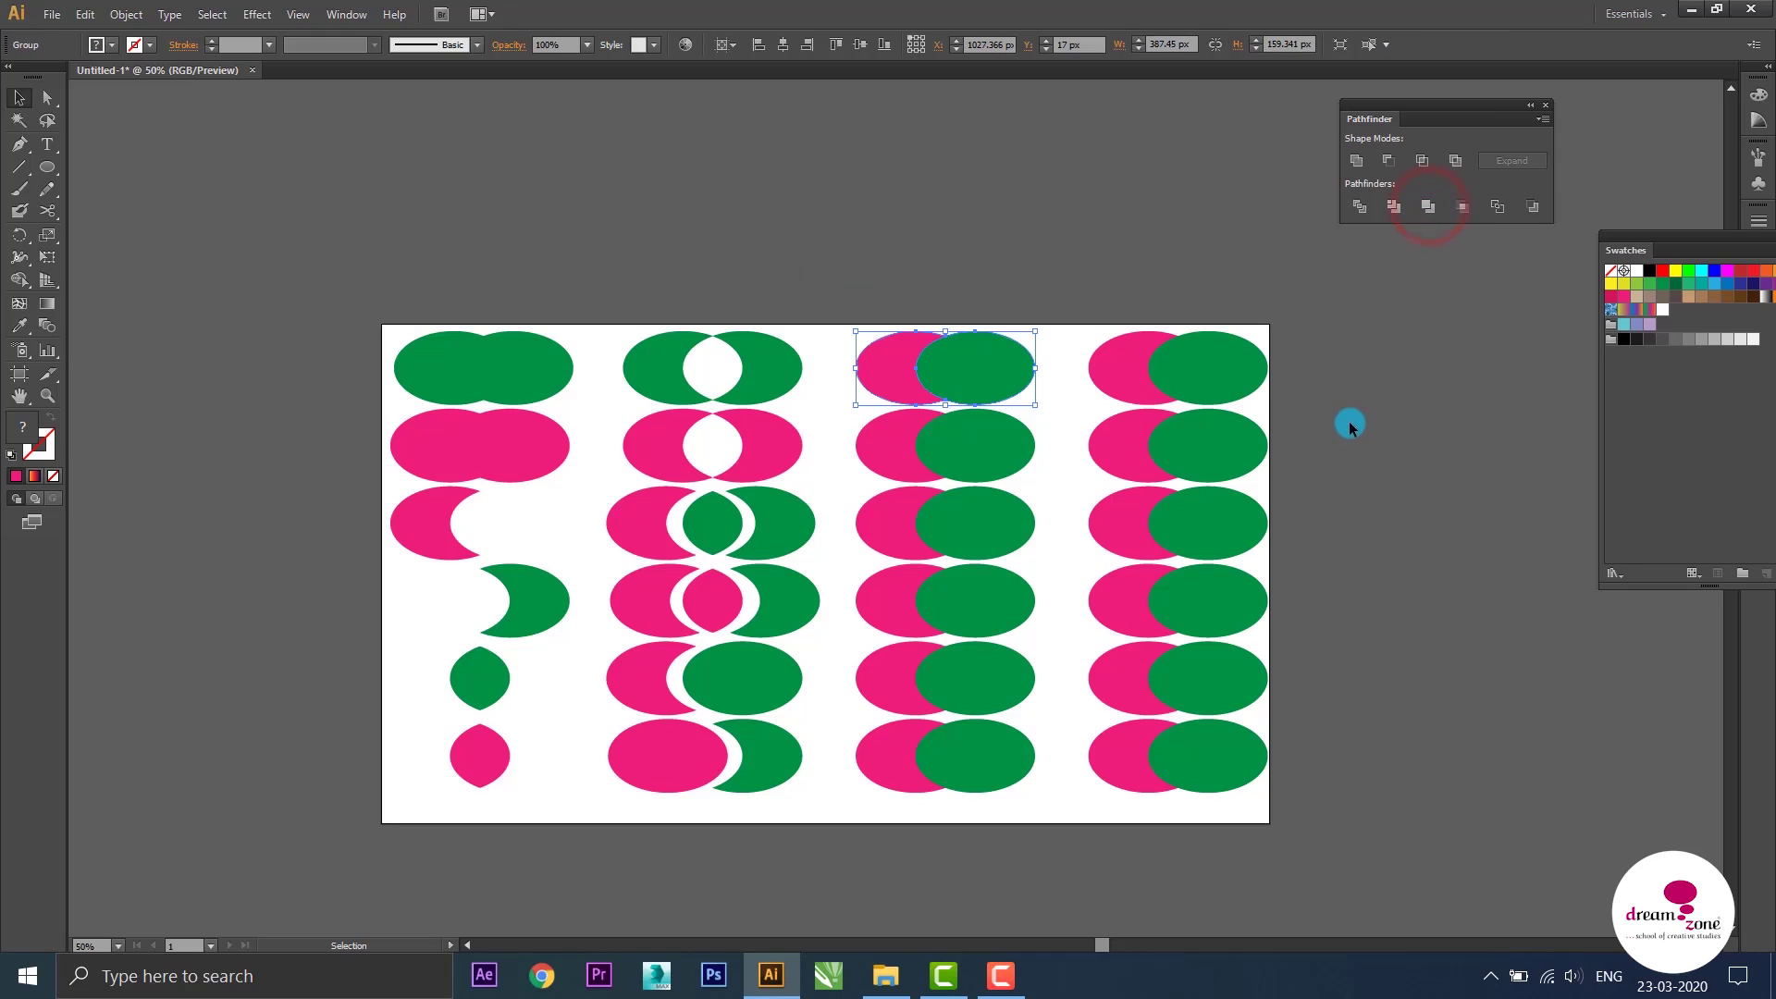
right_click(938, 363)
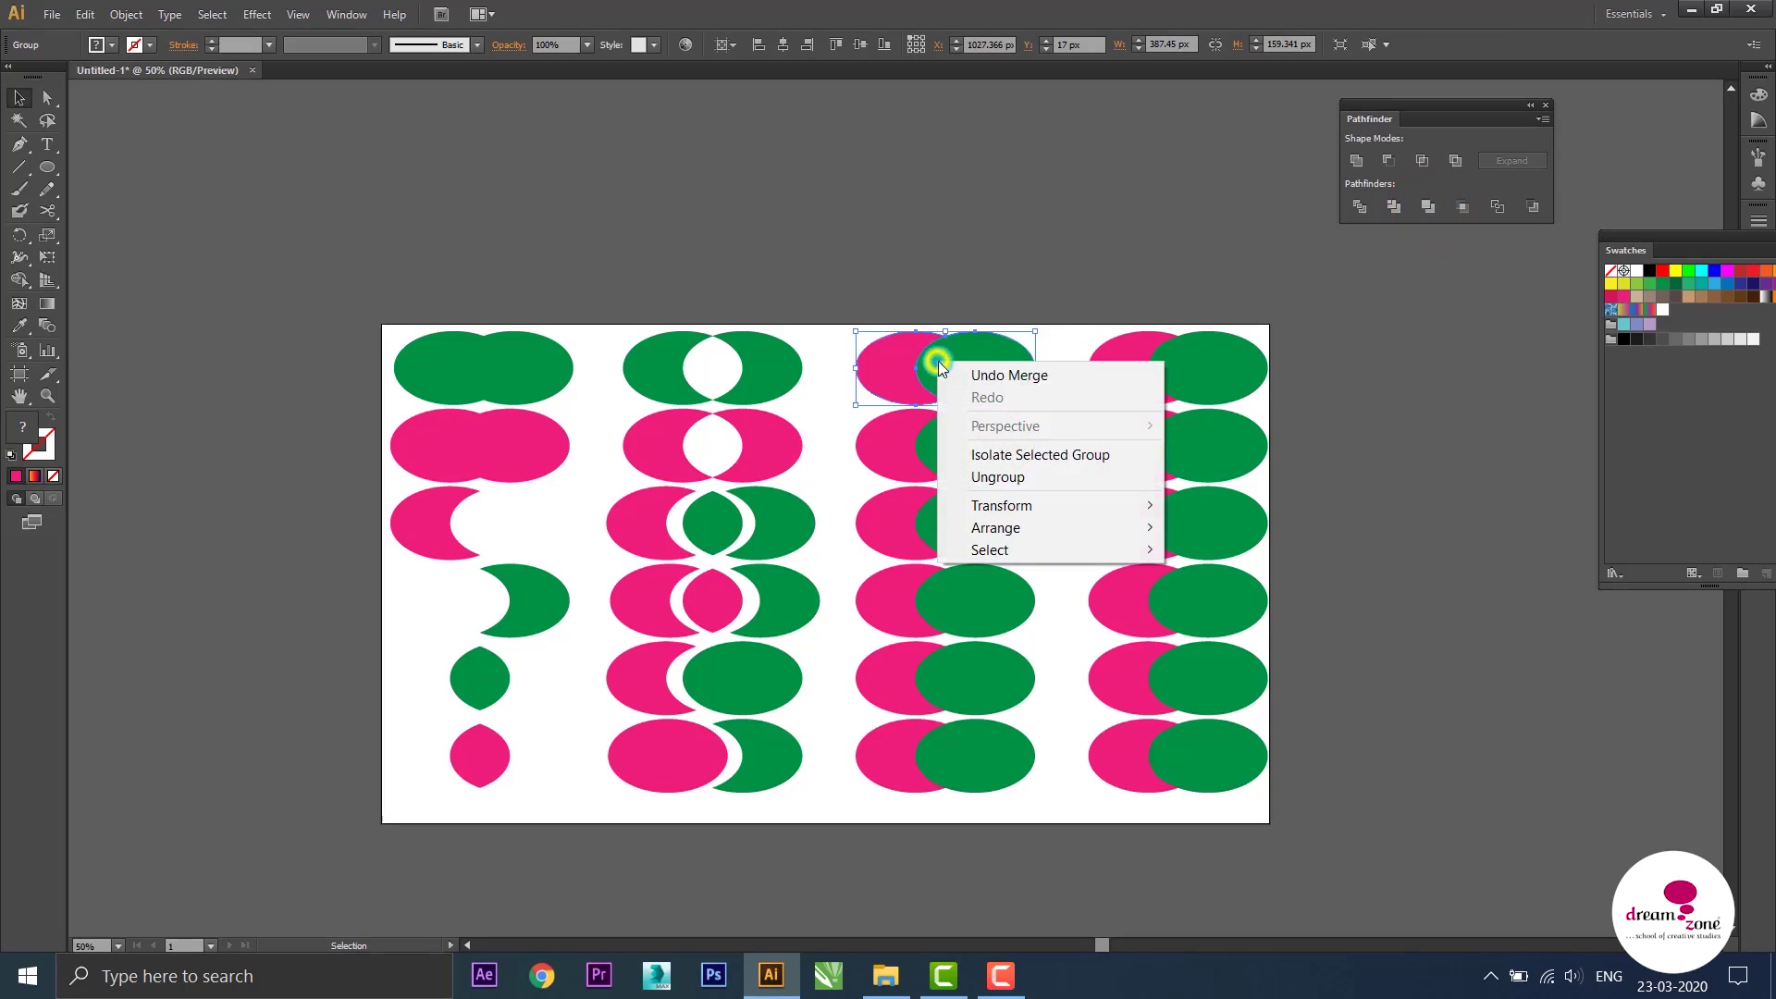
left_click(1032, 477)
left_click(1009, 263)
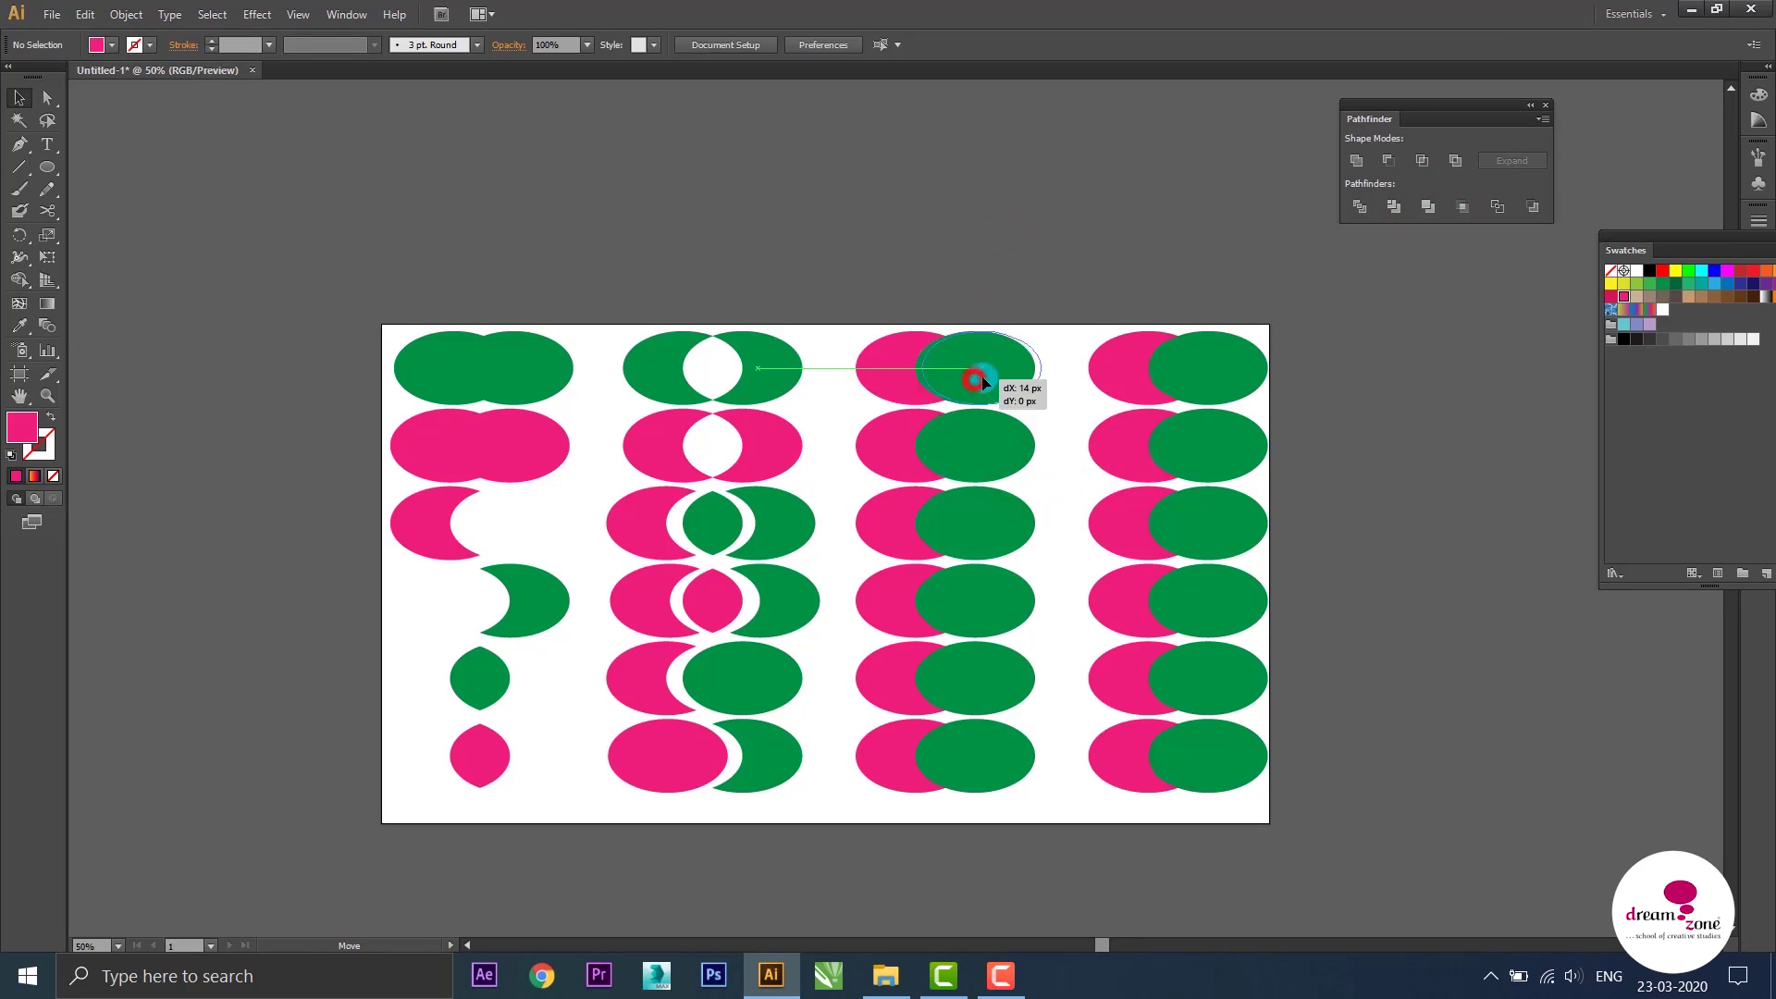
left_click_drag(975, 377, 995, 379)
left_click(922, 236)
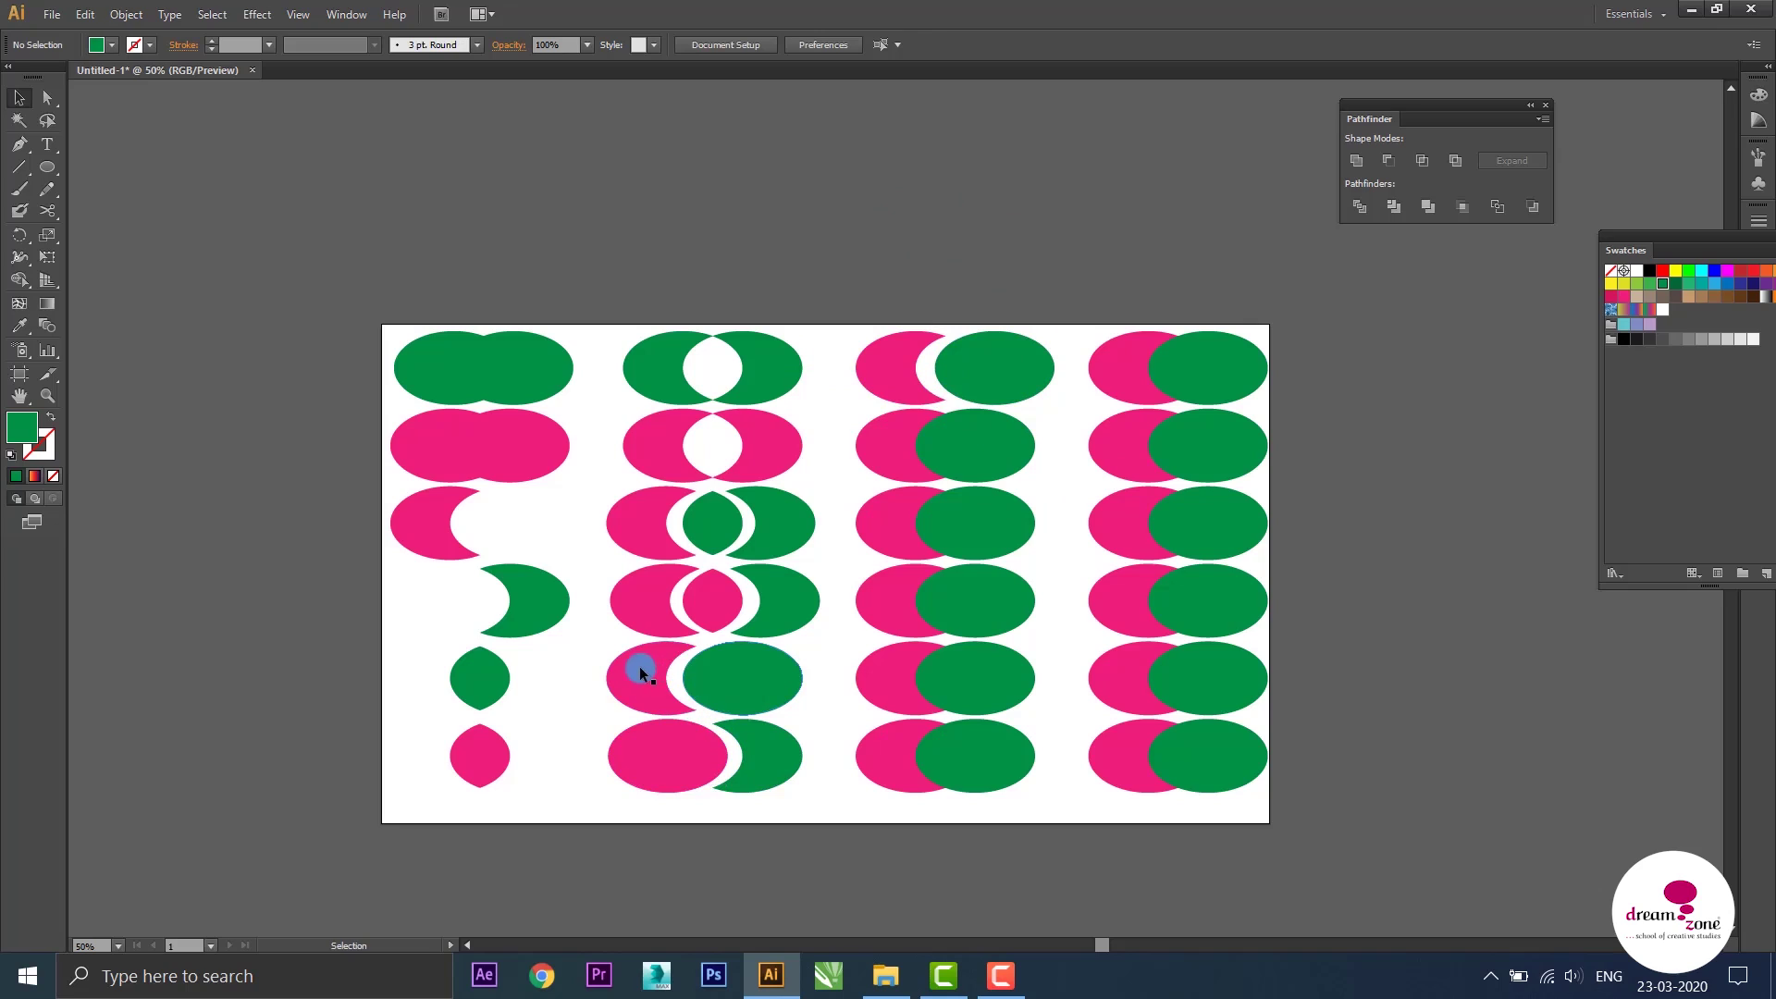
Bring the row-two pink ellipse to front, Merge the pair, and ungroup the pieces
left_click(868, 449)
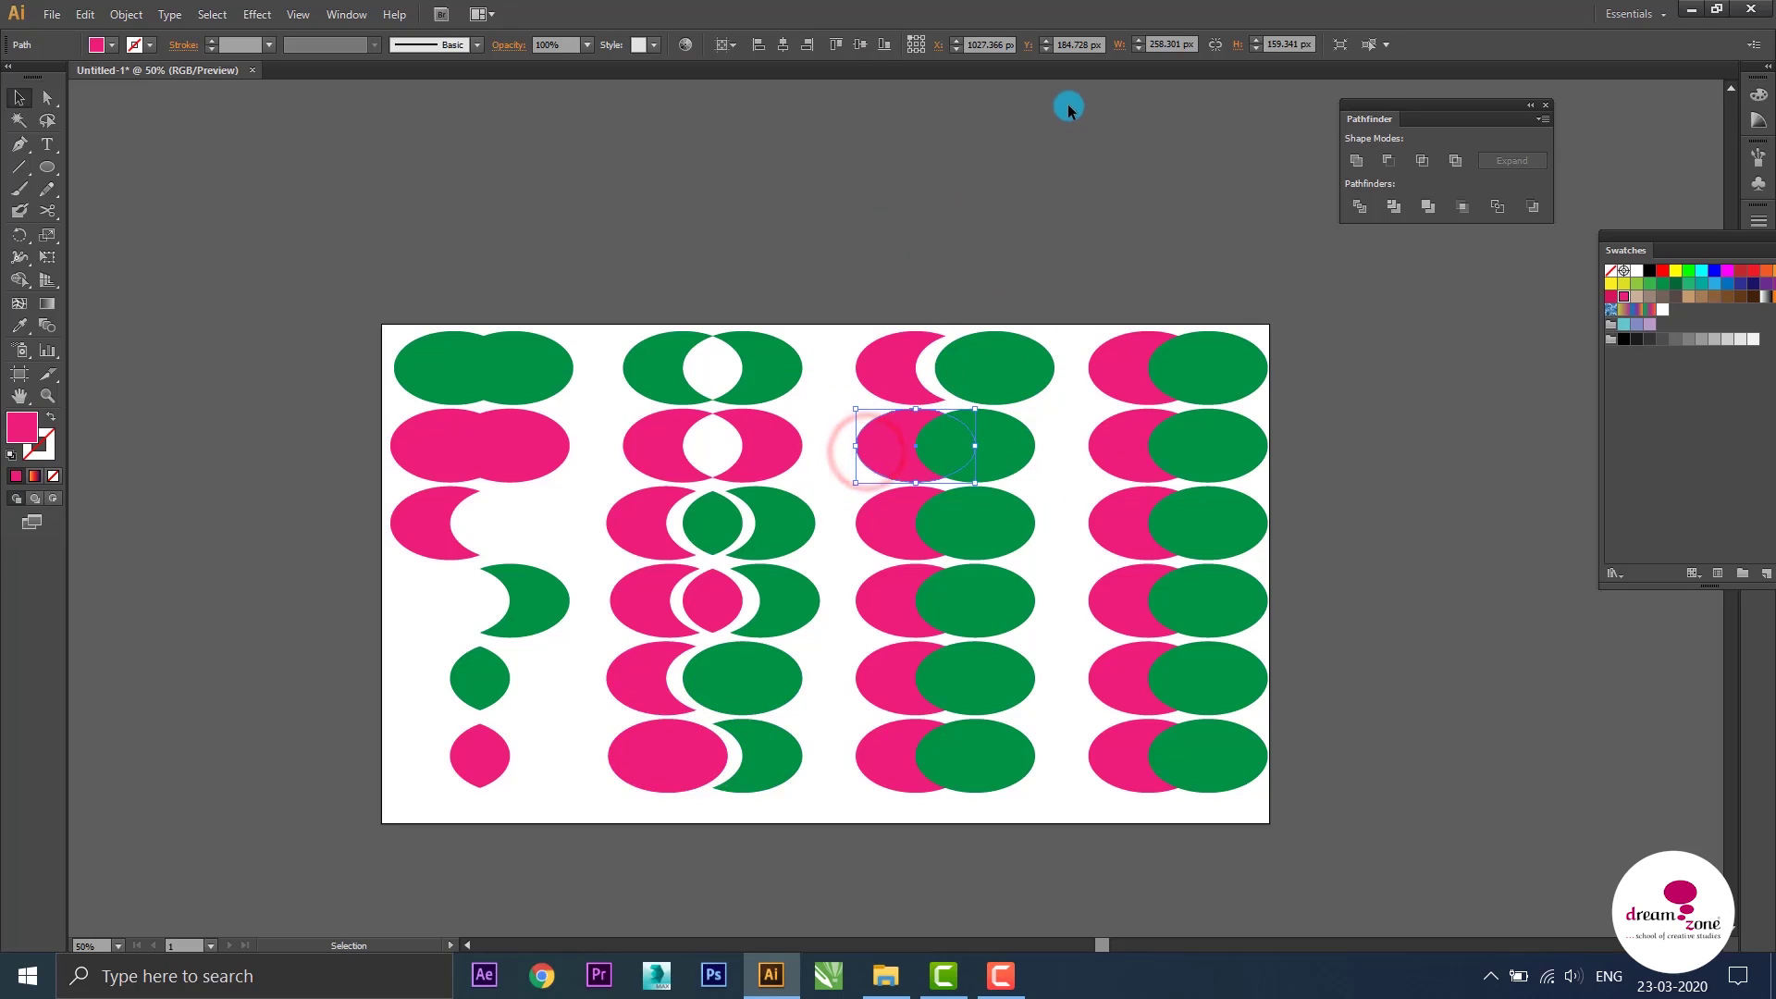
key("a")
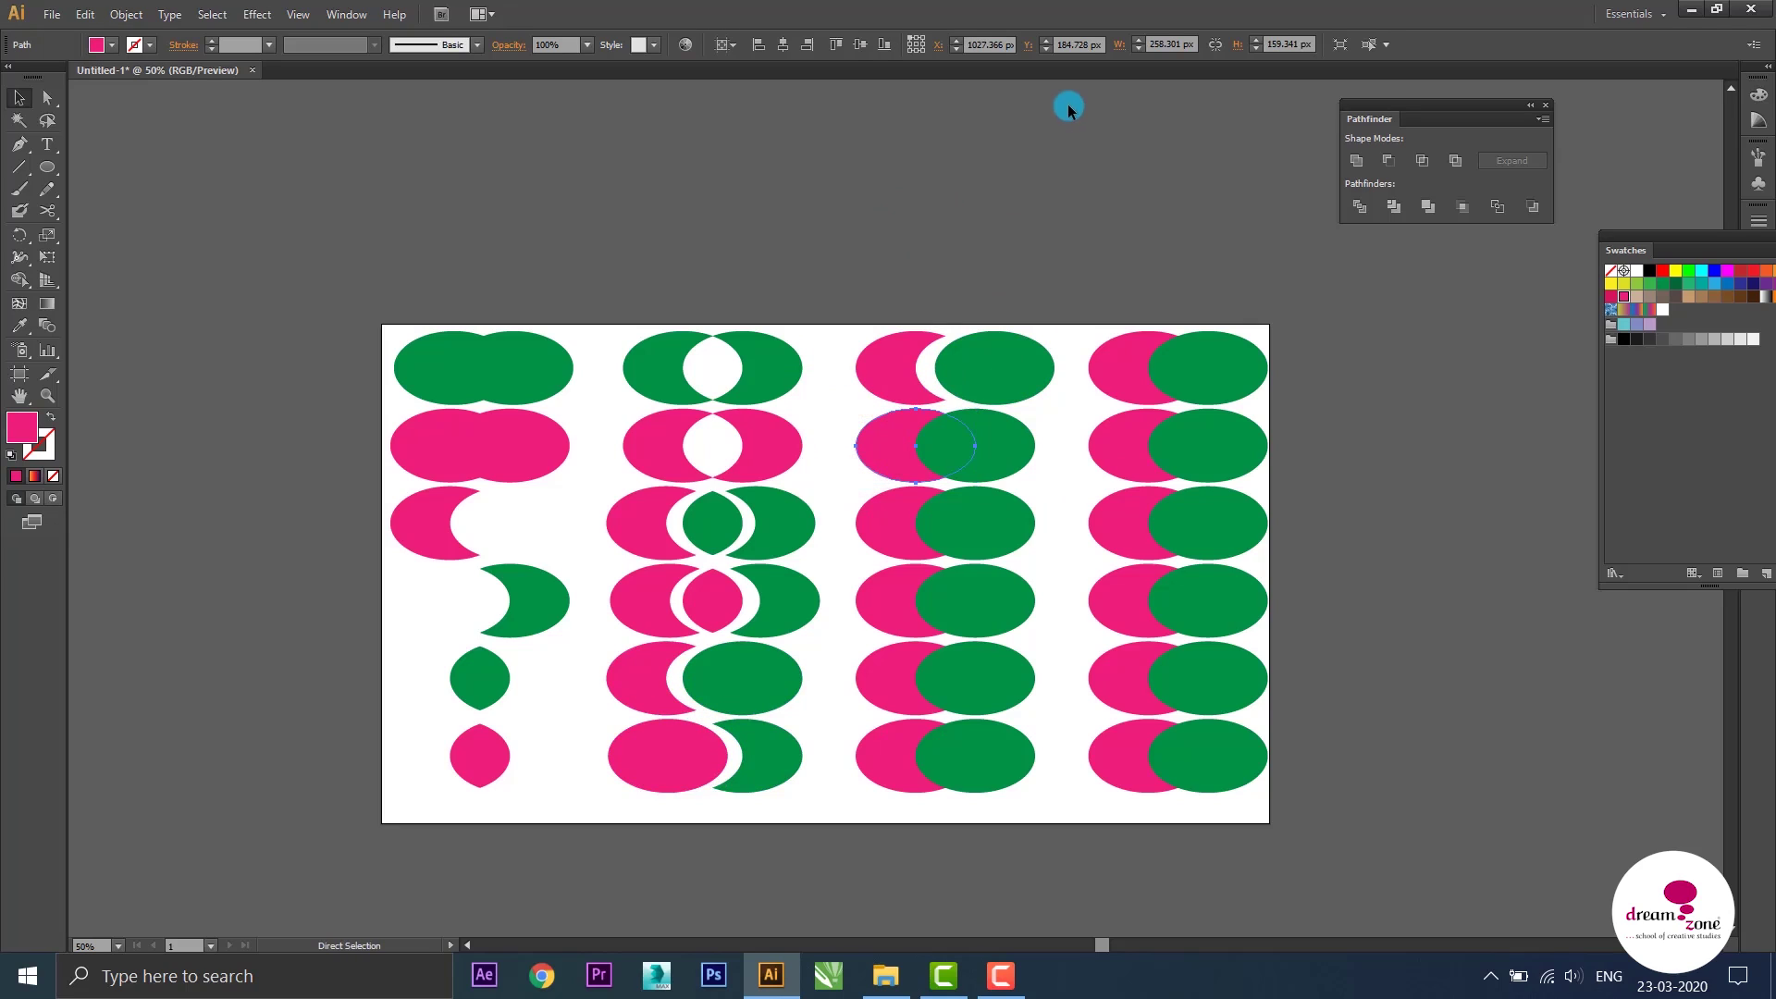
key("ctrl+shift+bracketright")
key("v")
left_click(939, 197)
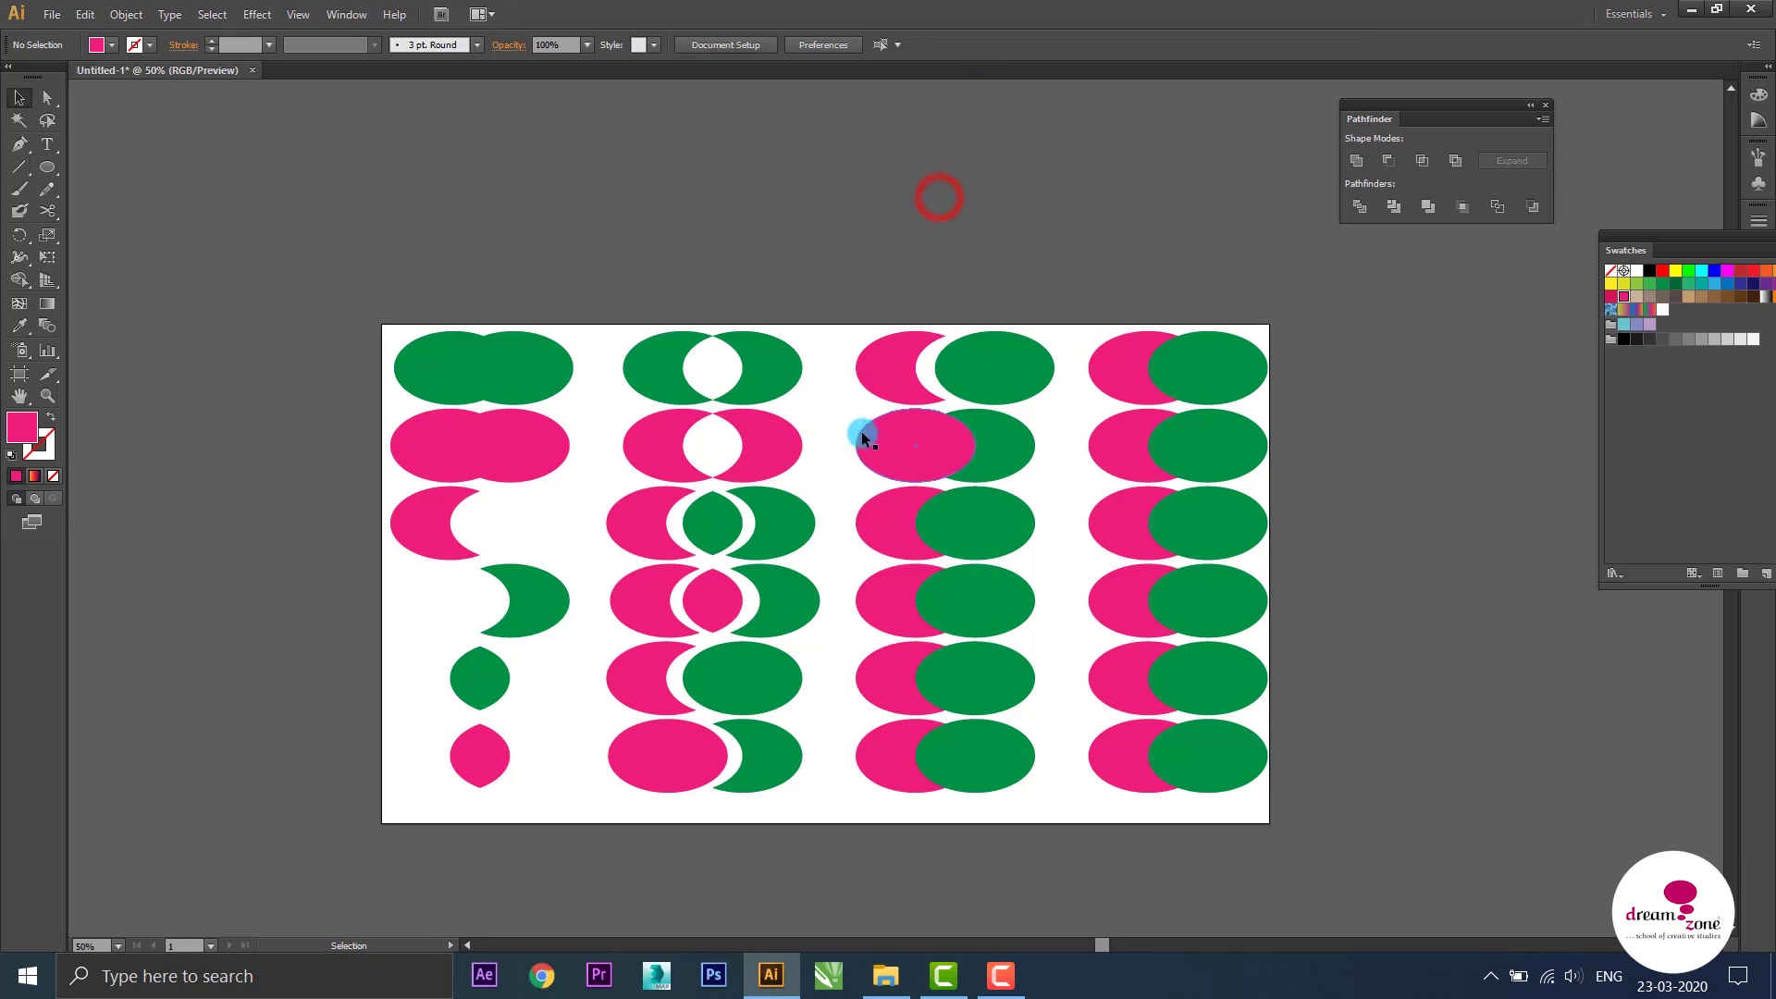
left_click_drag(841, 425, 998, 447)
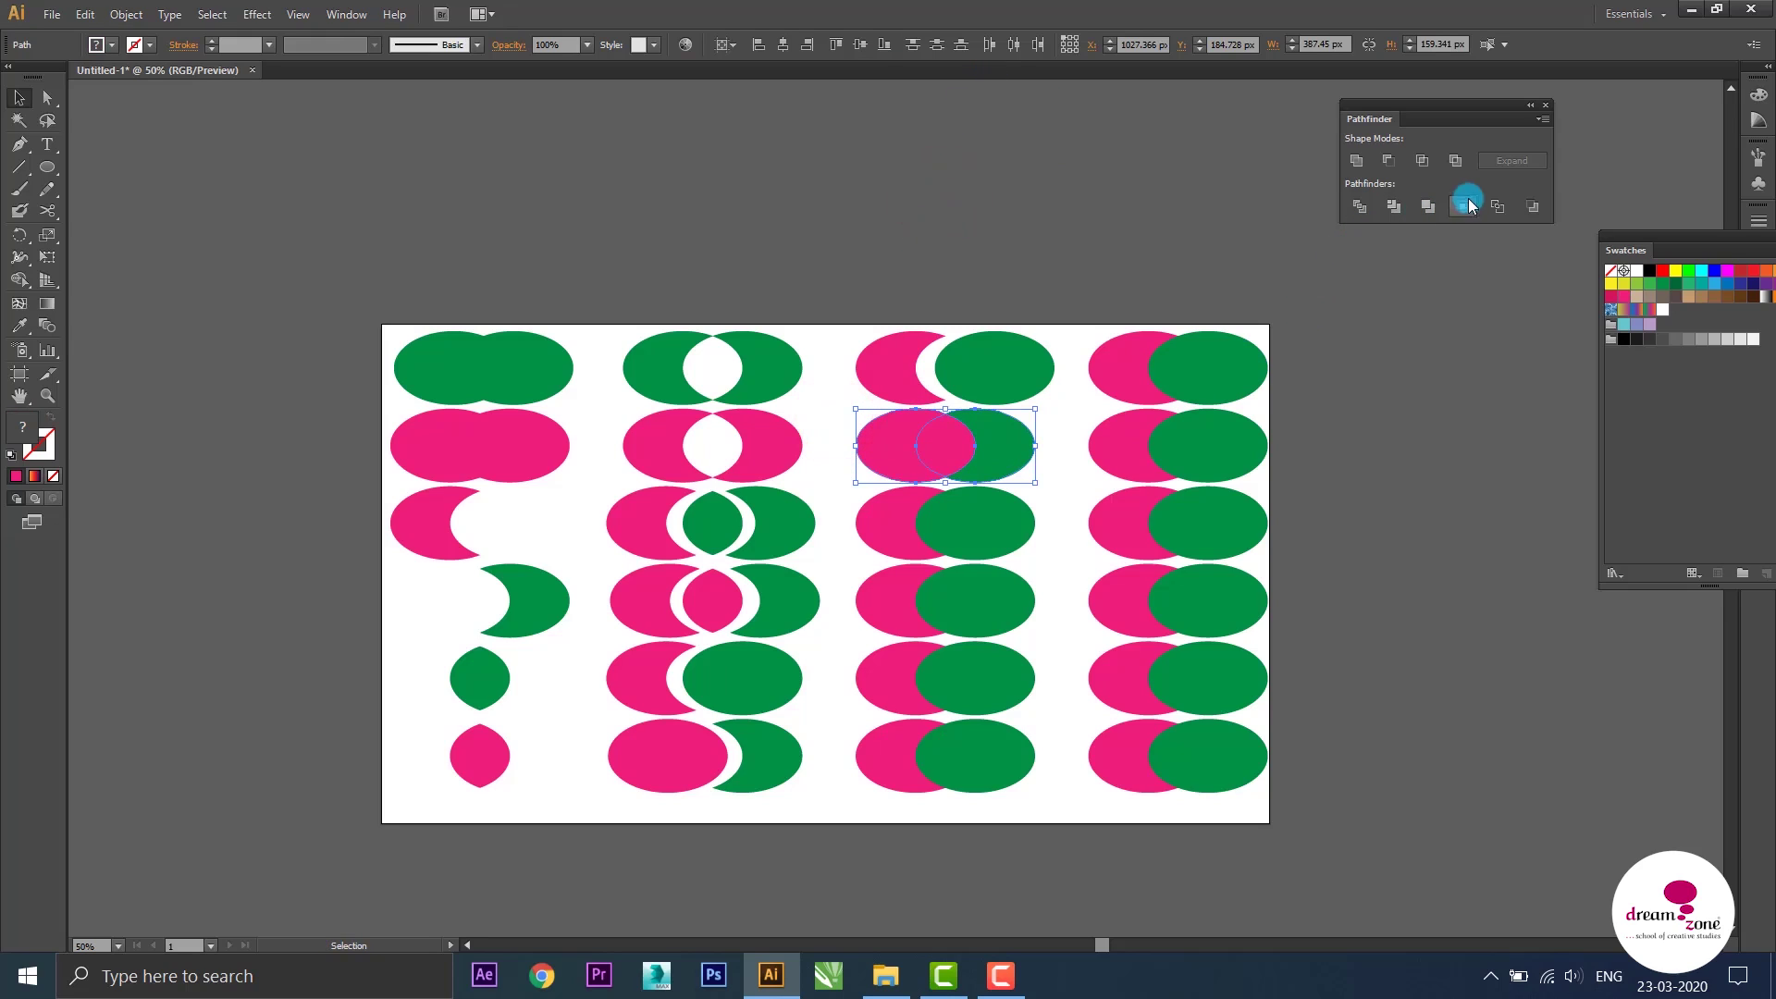
left_click(1430, 206)
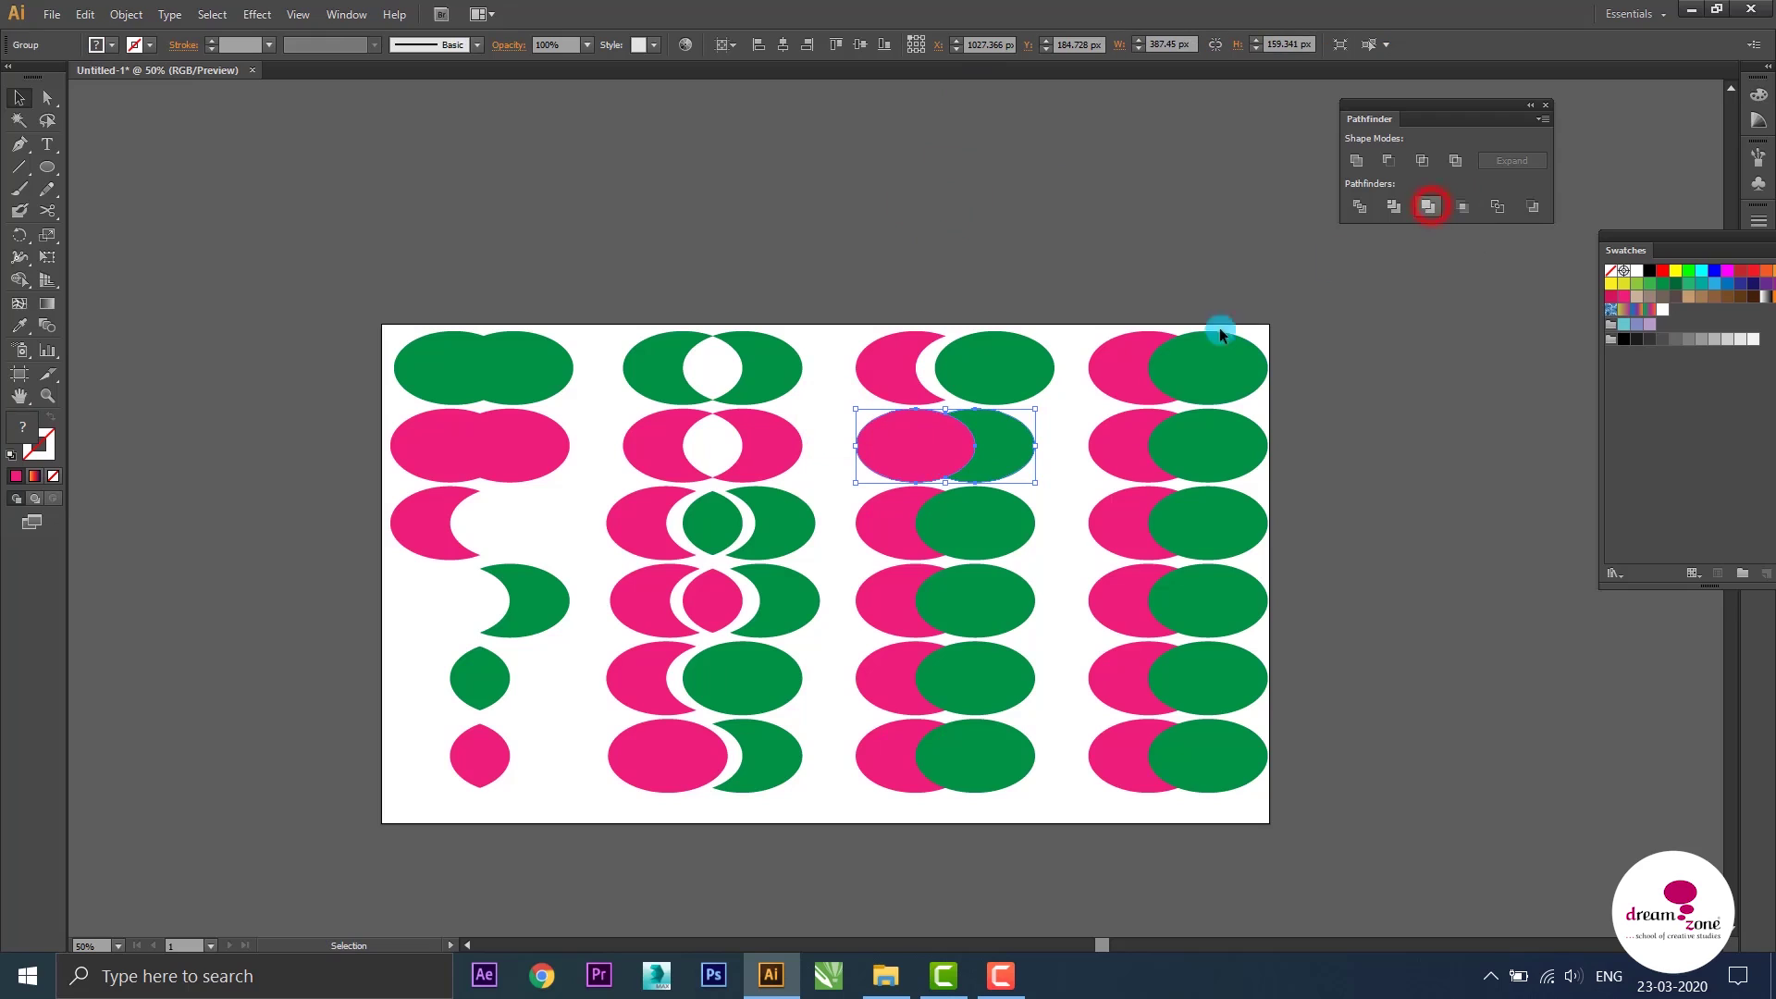
right_click(932, 439)
left_click(1008, 557)
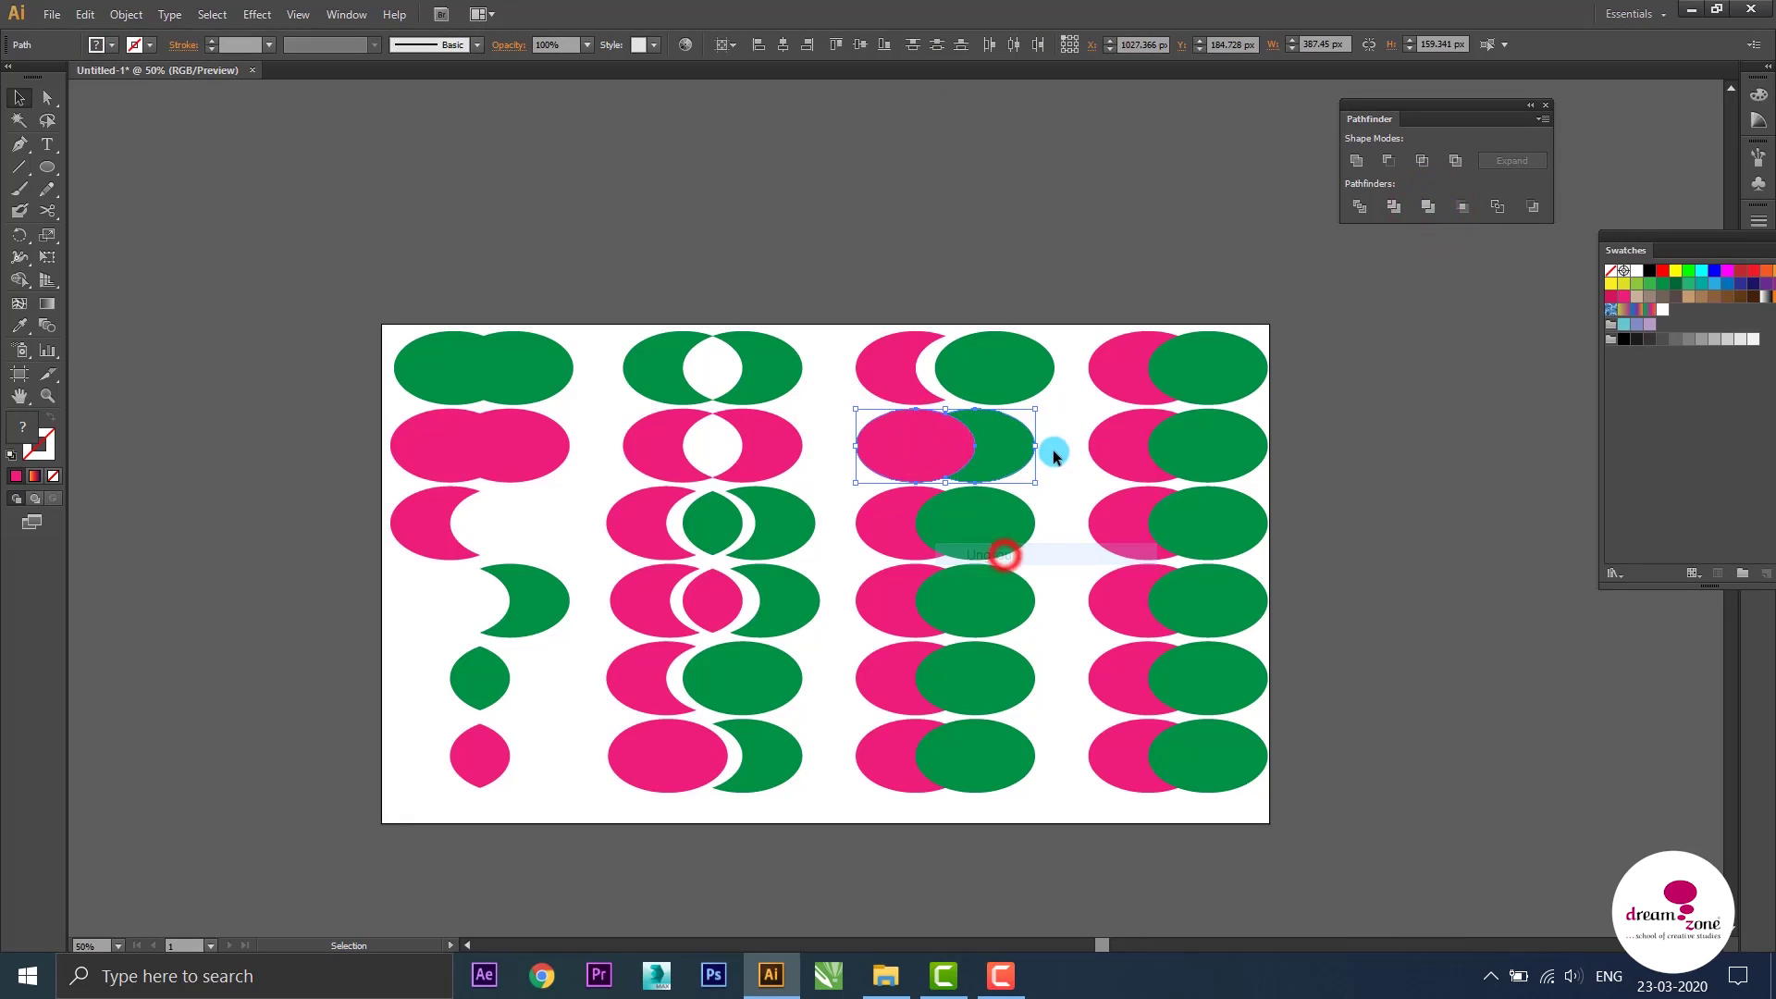
Drag the green crescent right to leave a gap beside the pink ellipse
left_click(1055, 450)
left_click_drag(1014, 458, 1031, 460)
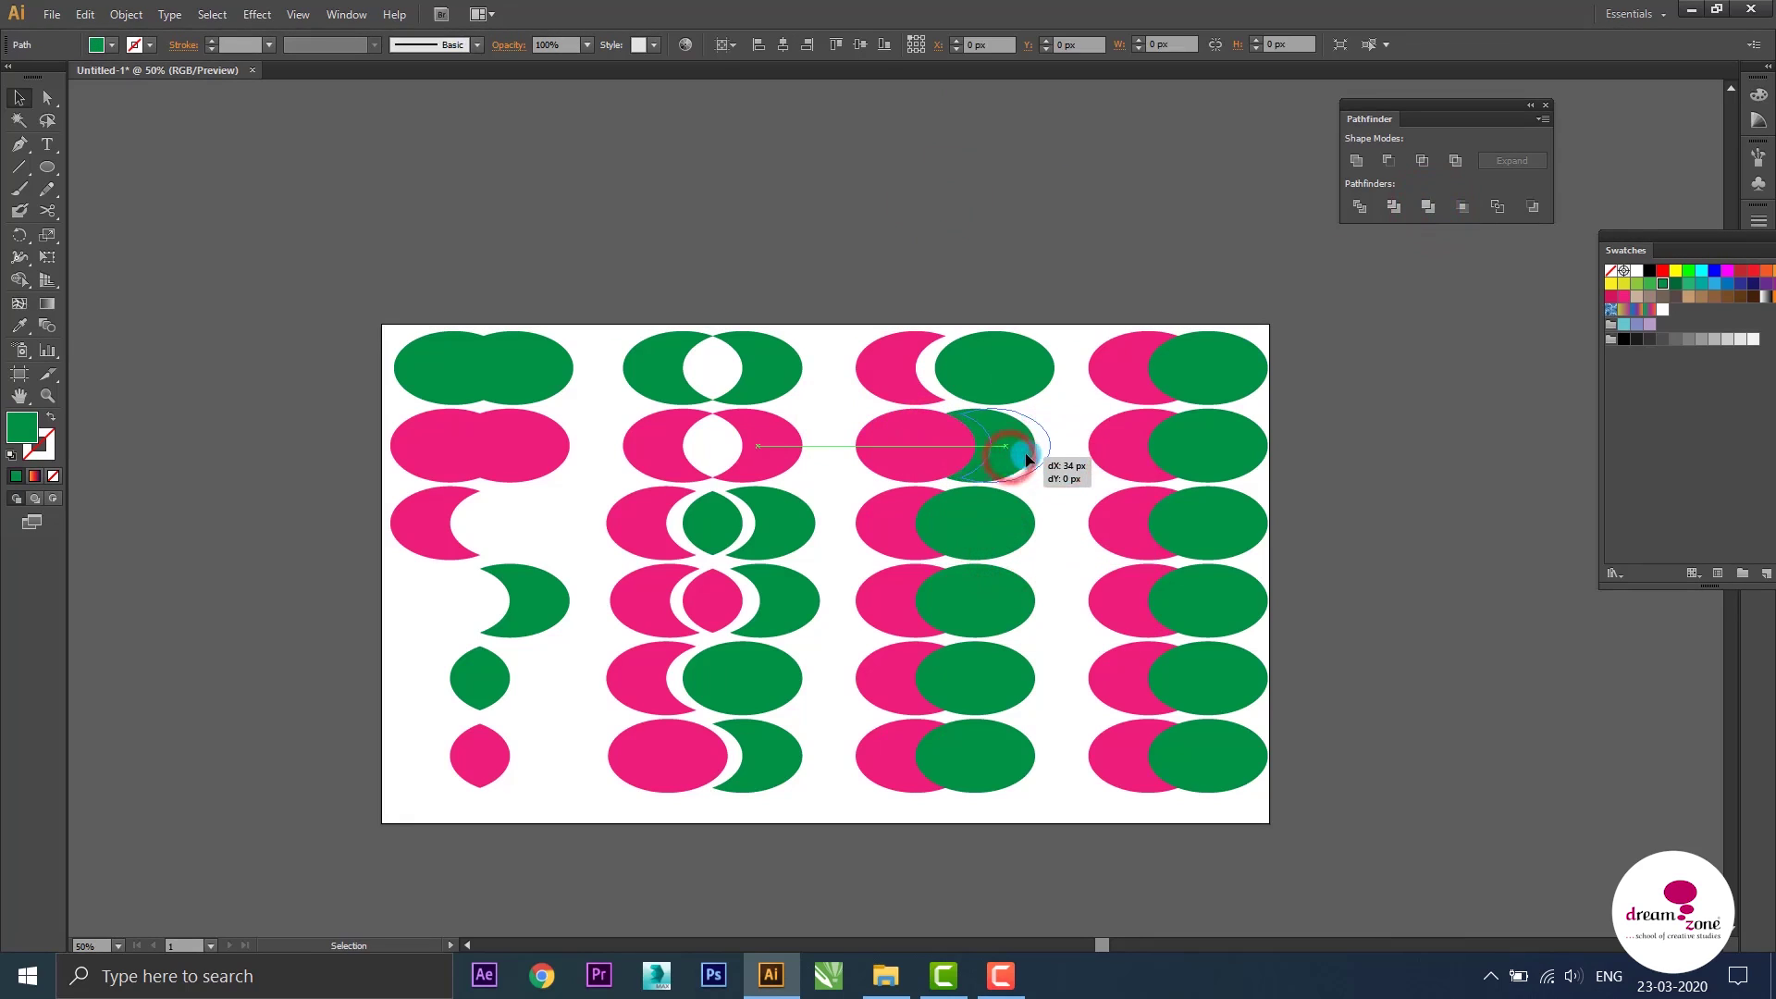
left_click(1056, 505)
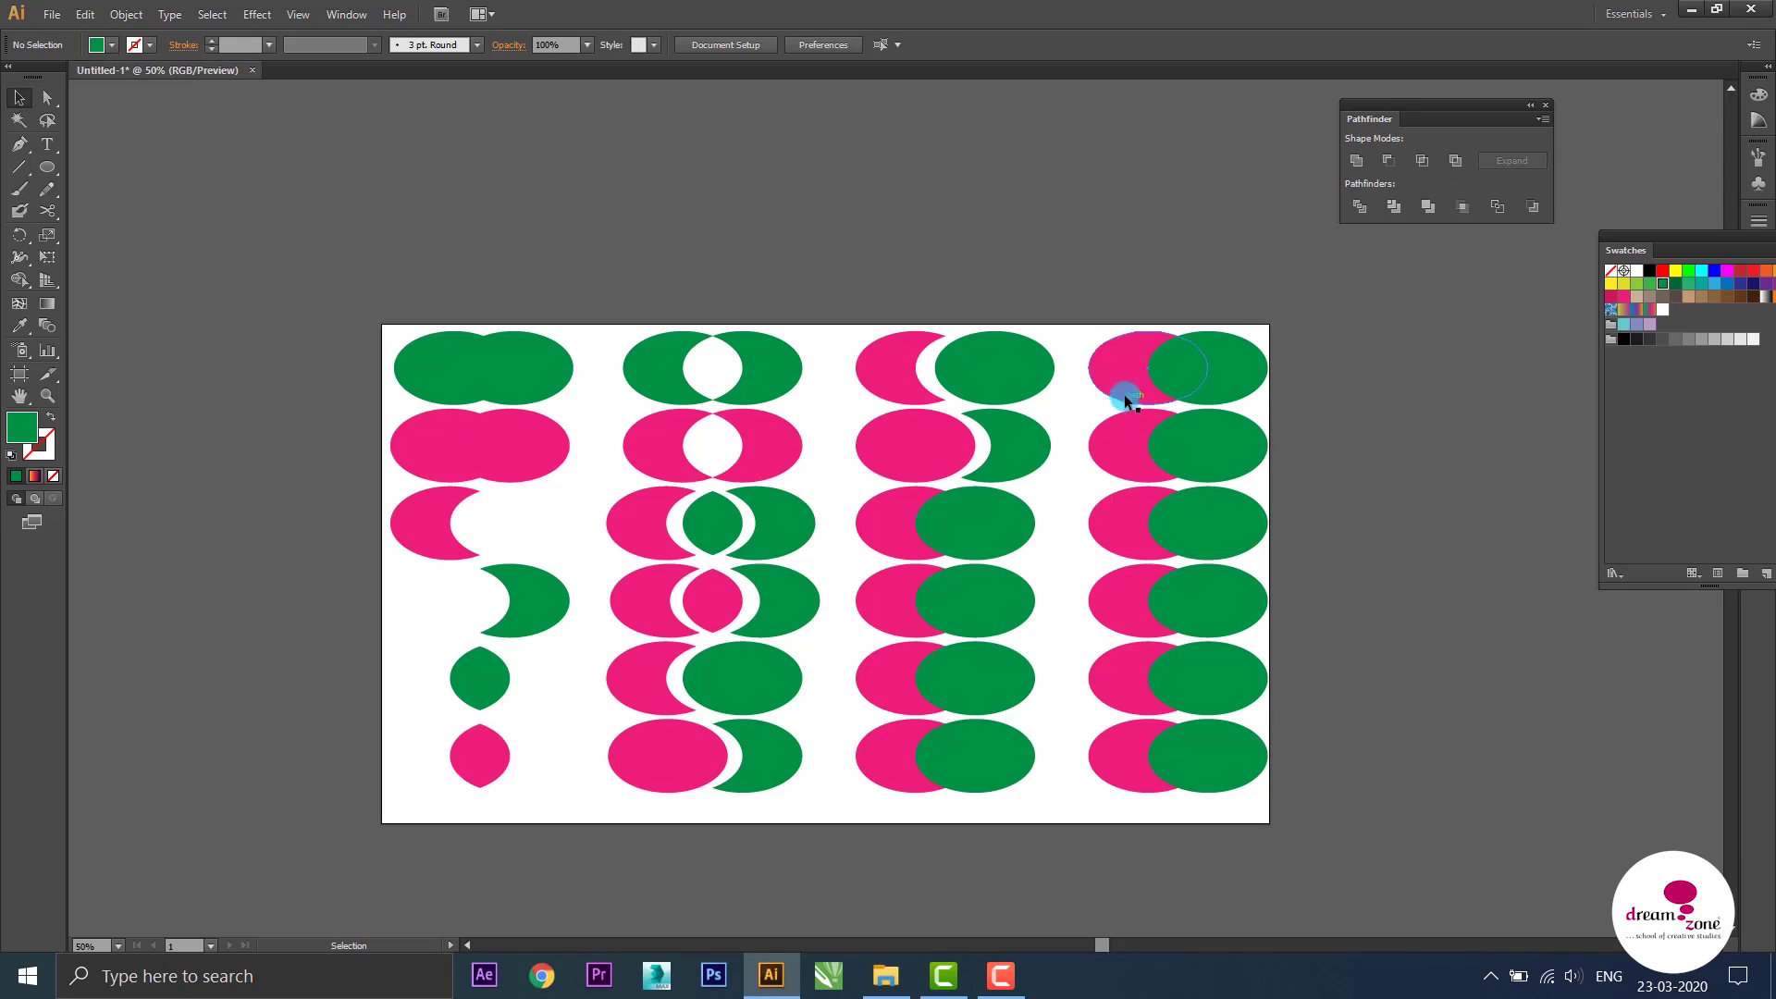
Recolour the row 3 and row 4 green ellipses pink using the Eyedropper
left_click(994, 529)
left_click(999, 610, "shift")
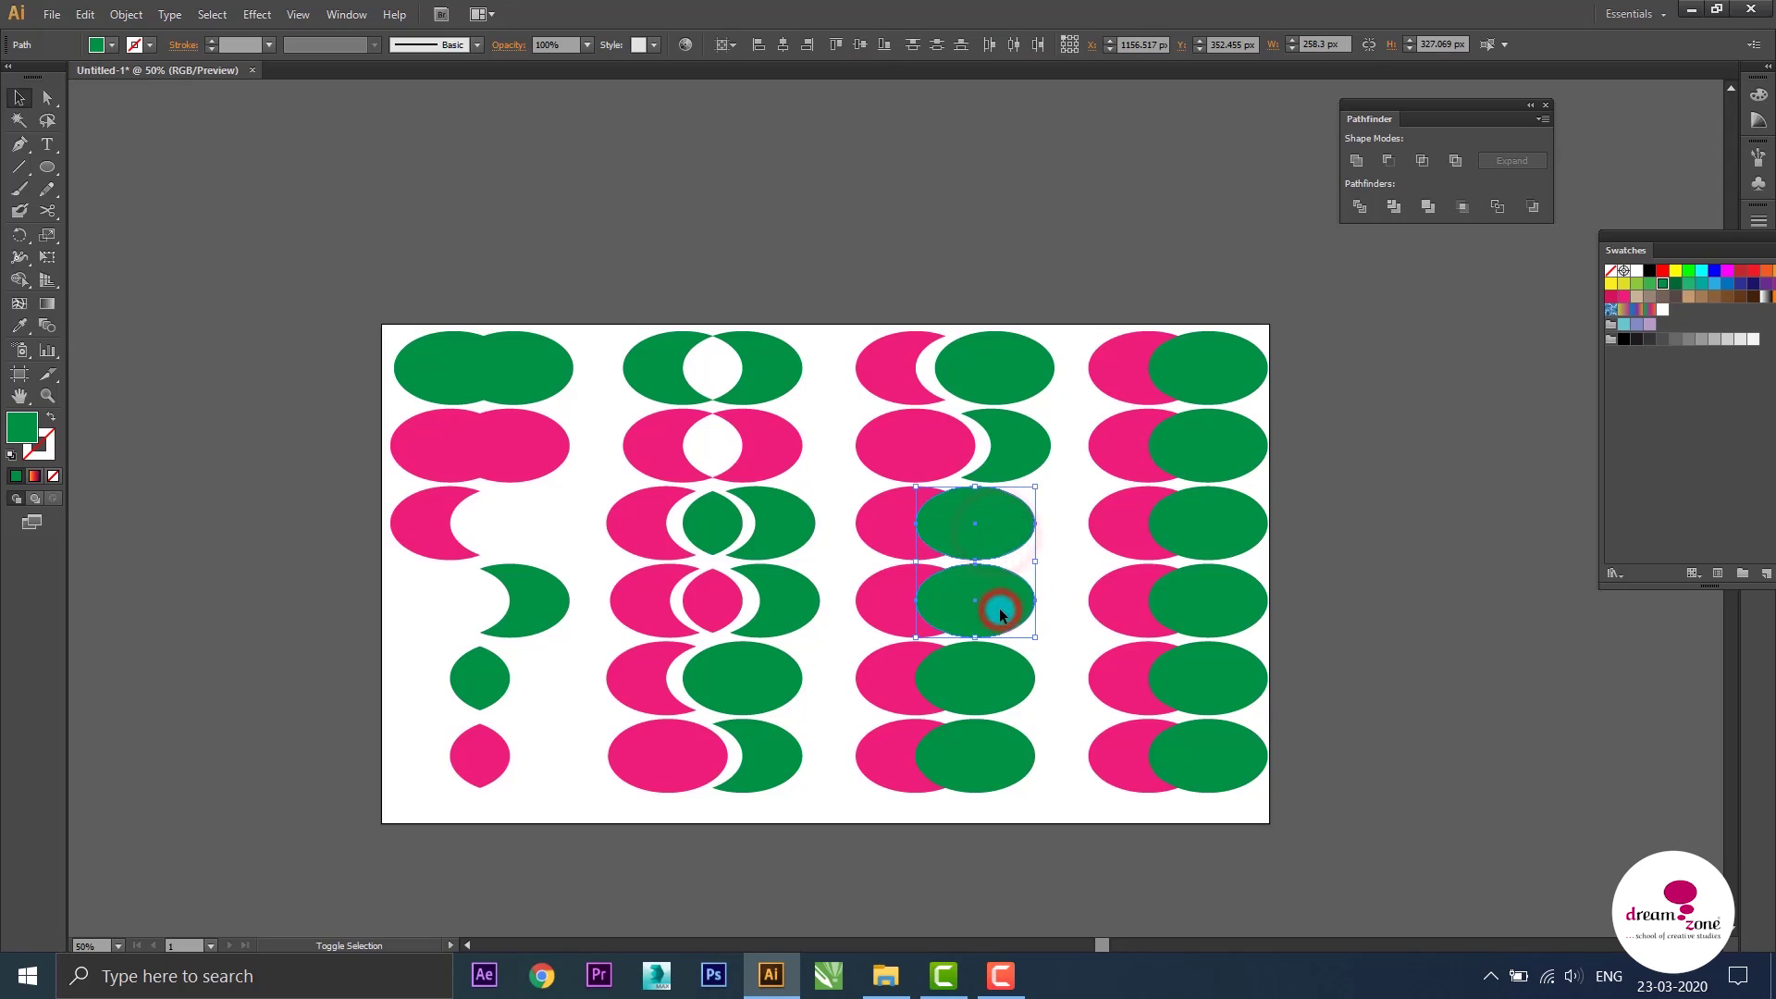
key("i")
left_click(899, 523)
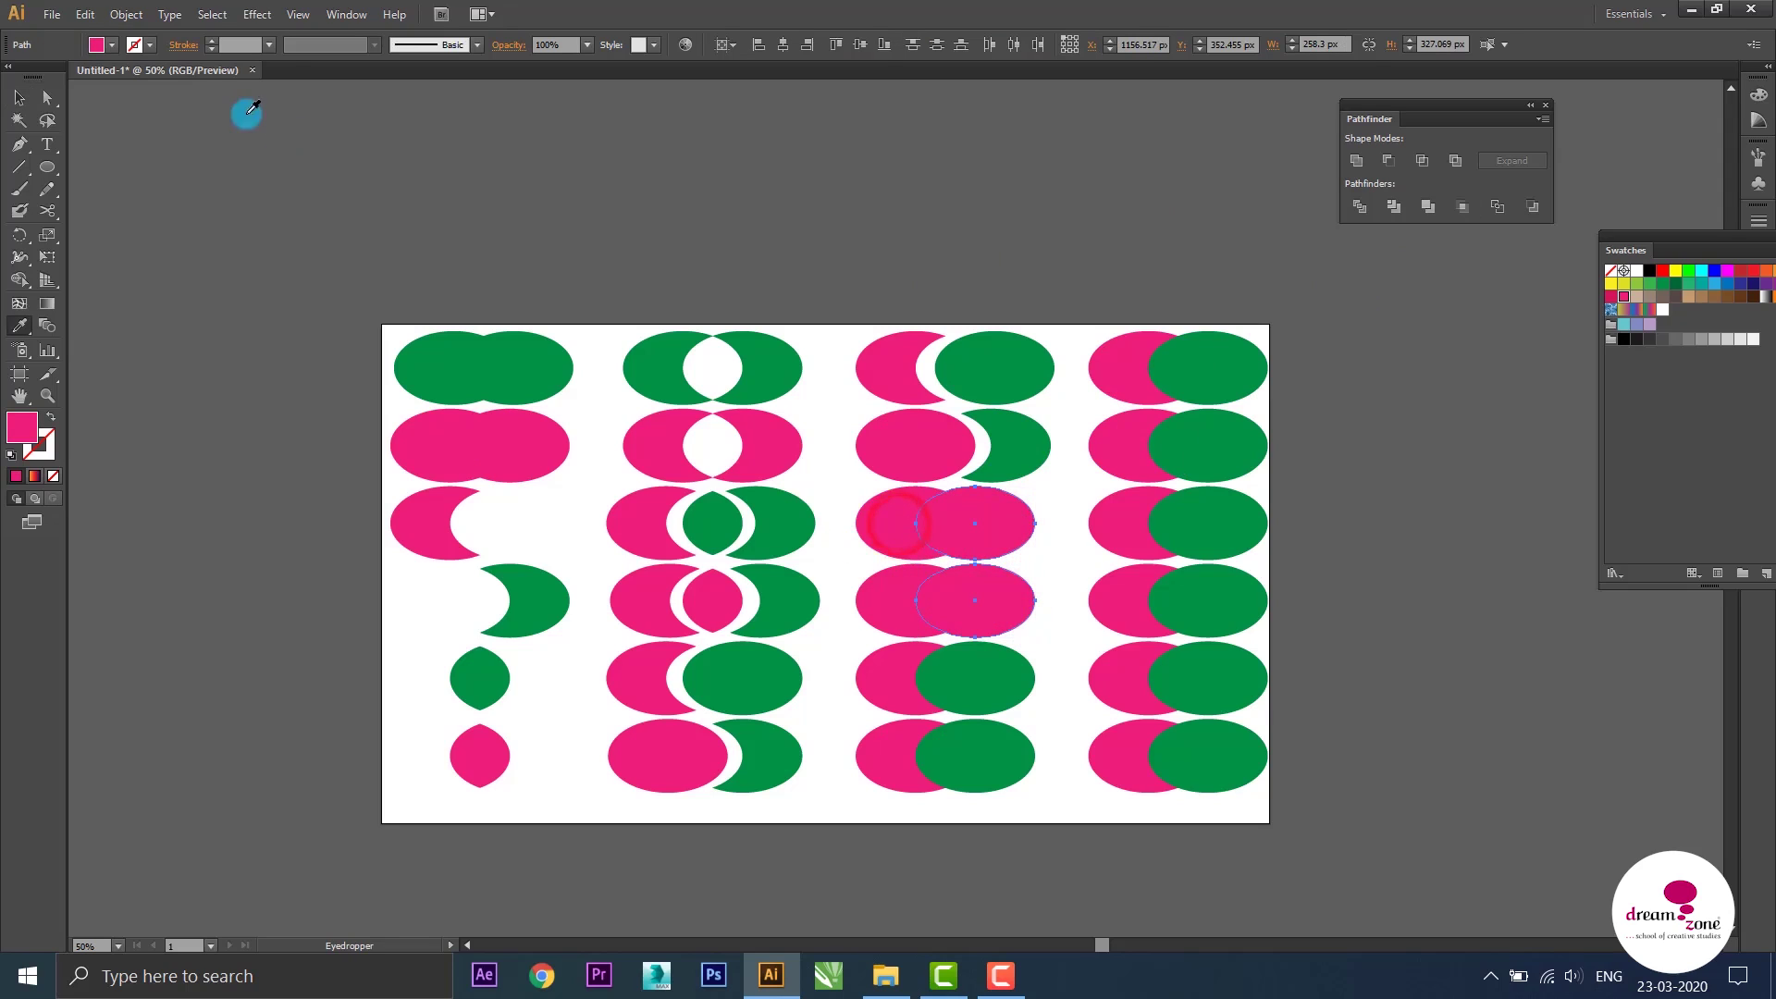
left_click(18, 98)
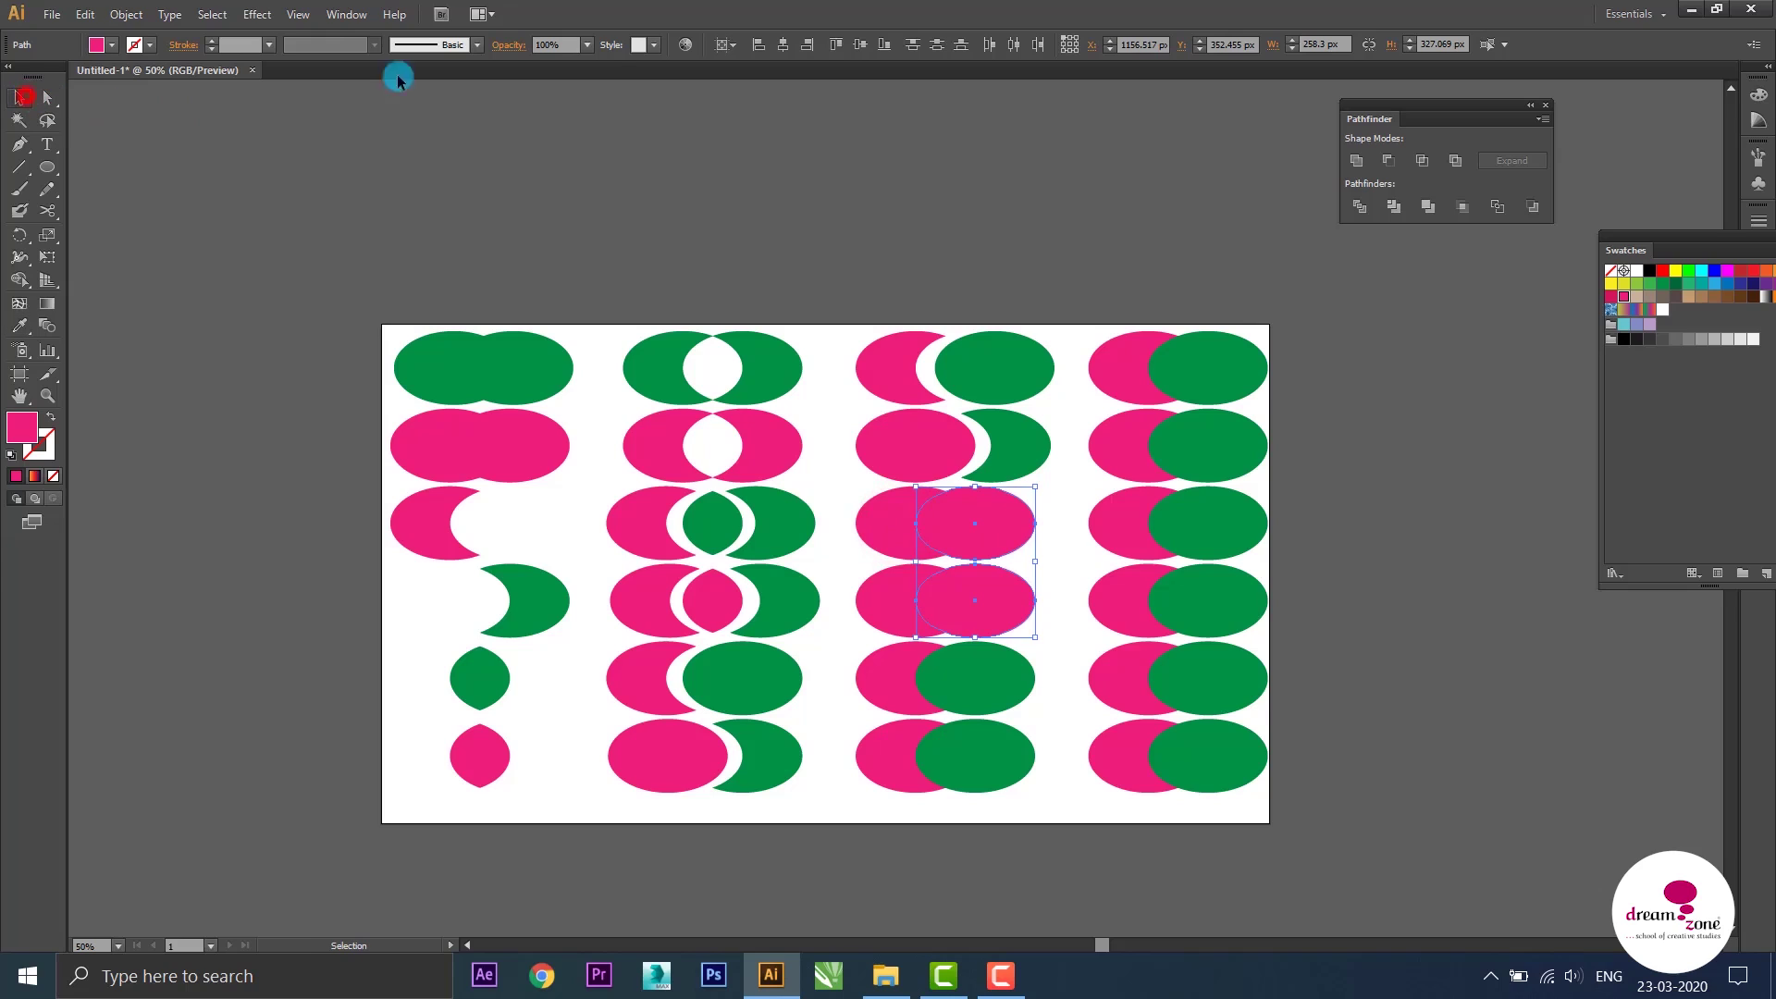
Merge each row's pink ellipse pair into a single shape with Pathfinder Merge
left_click(1063, 508)
left_click_drag(839, 505, 1023, 531)
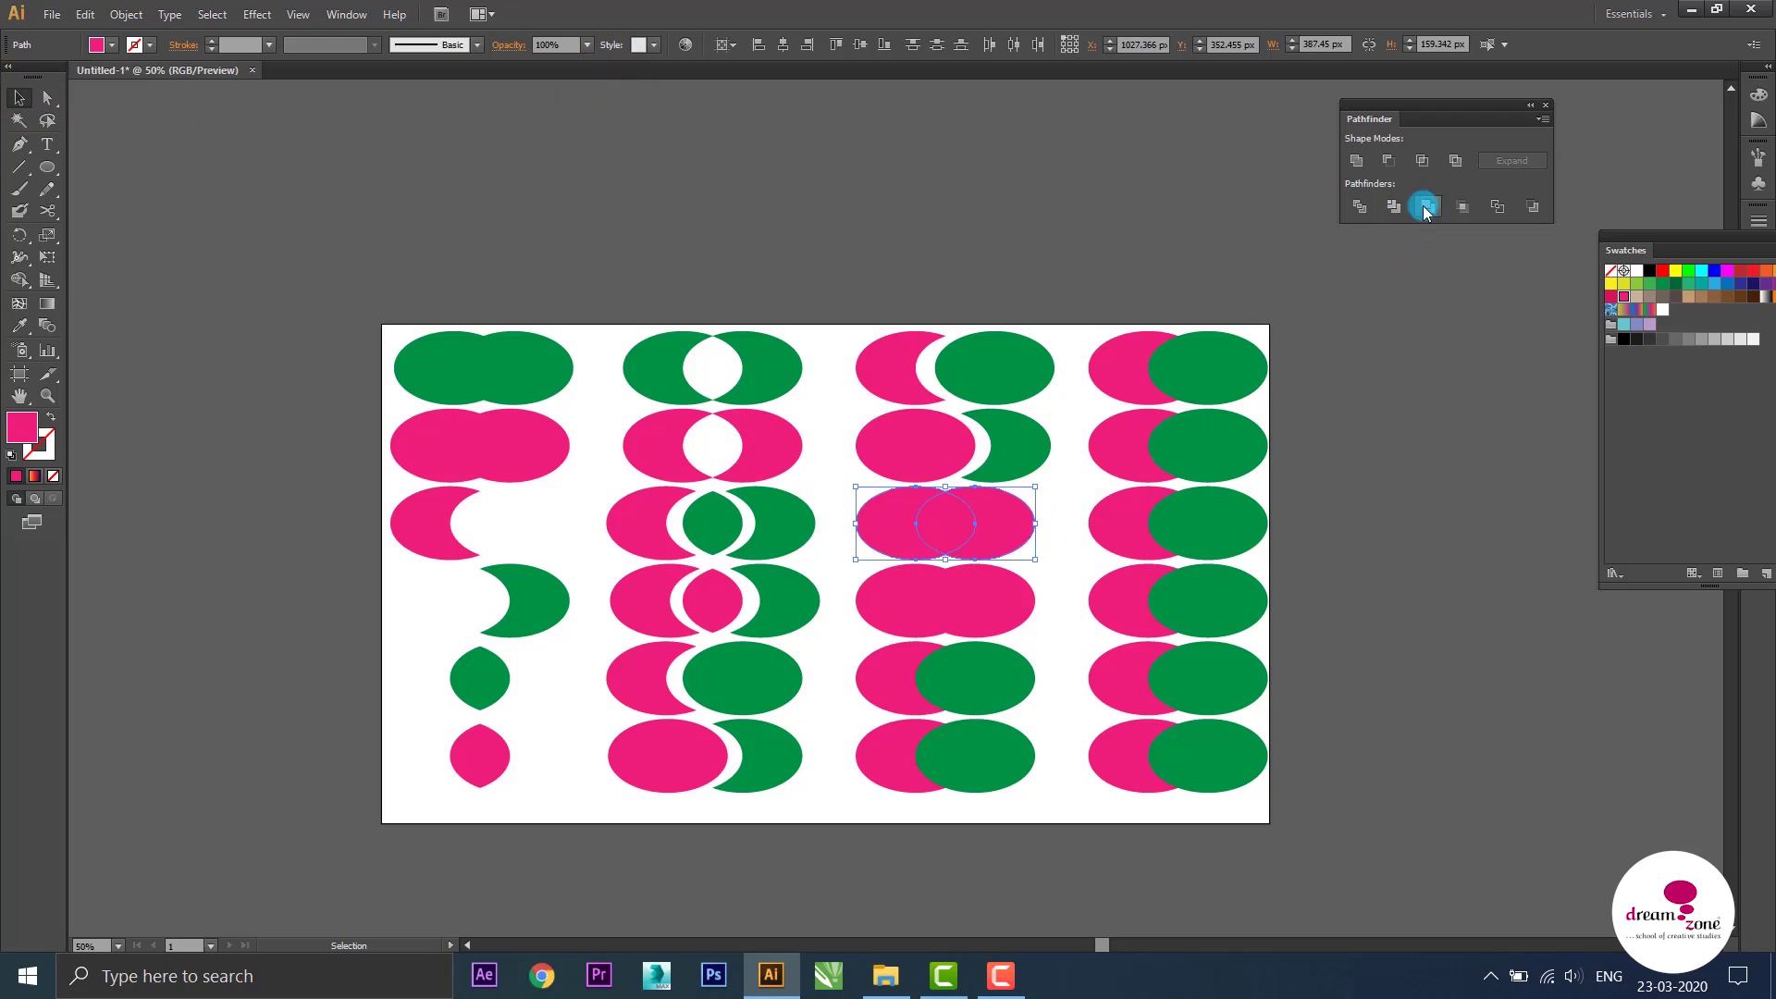
left_click(1395, 208)
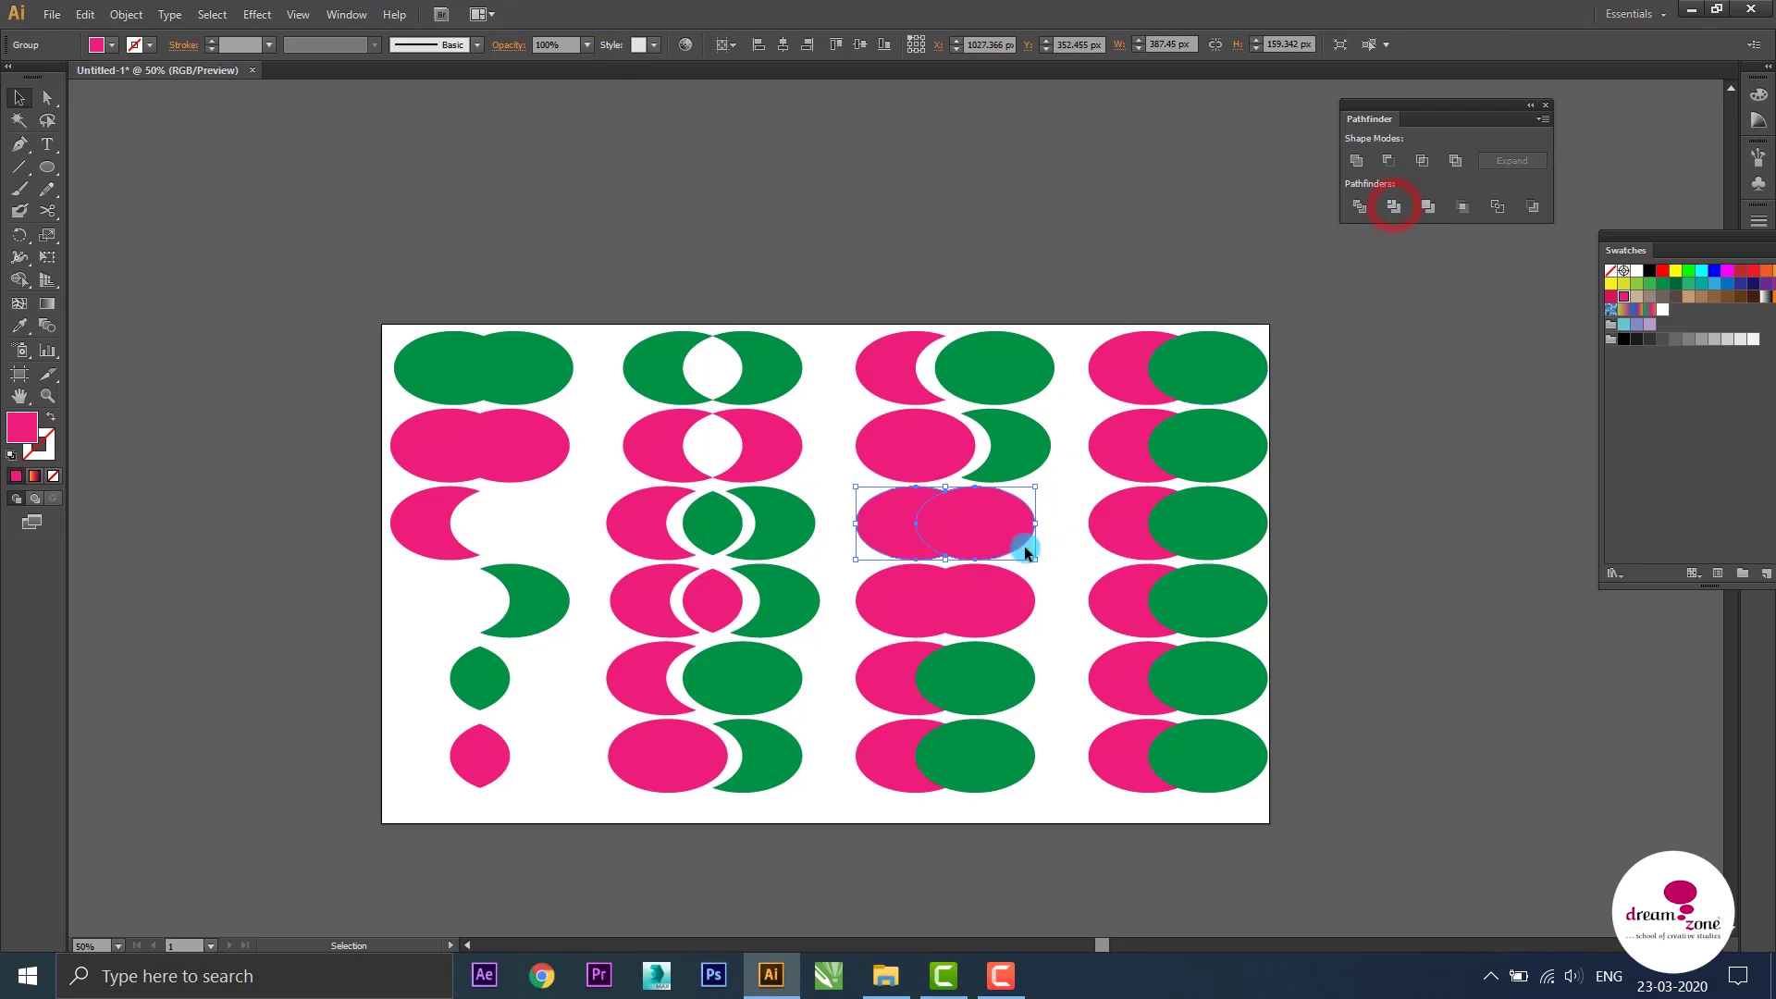
left_click_drag(838, 583, 1046, 607)
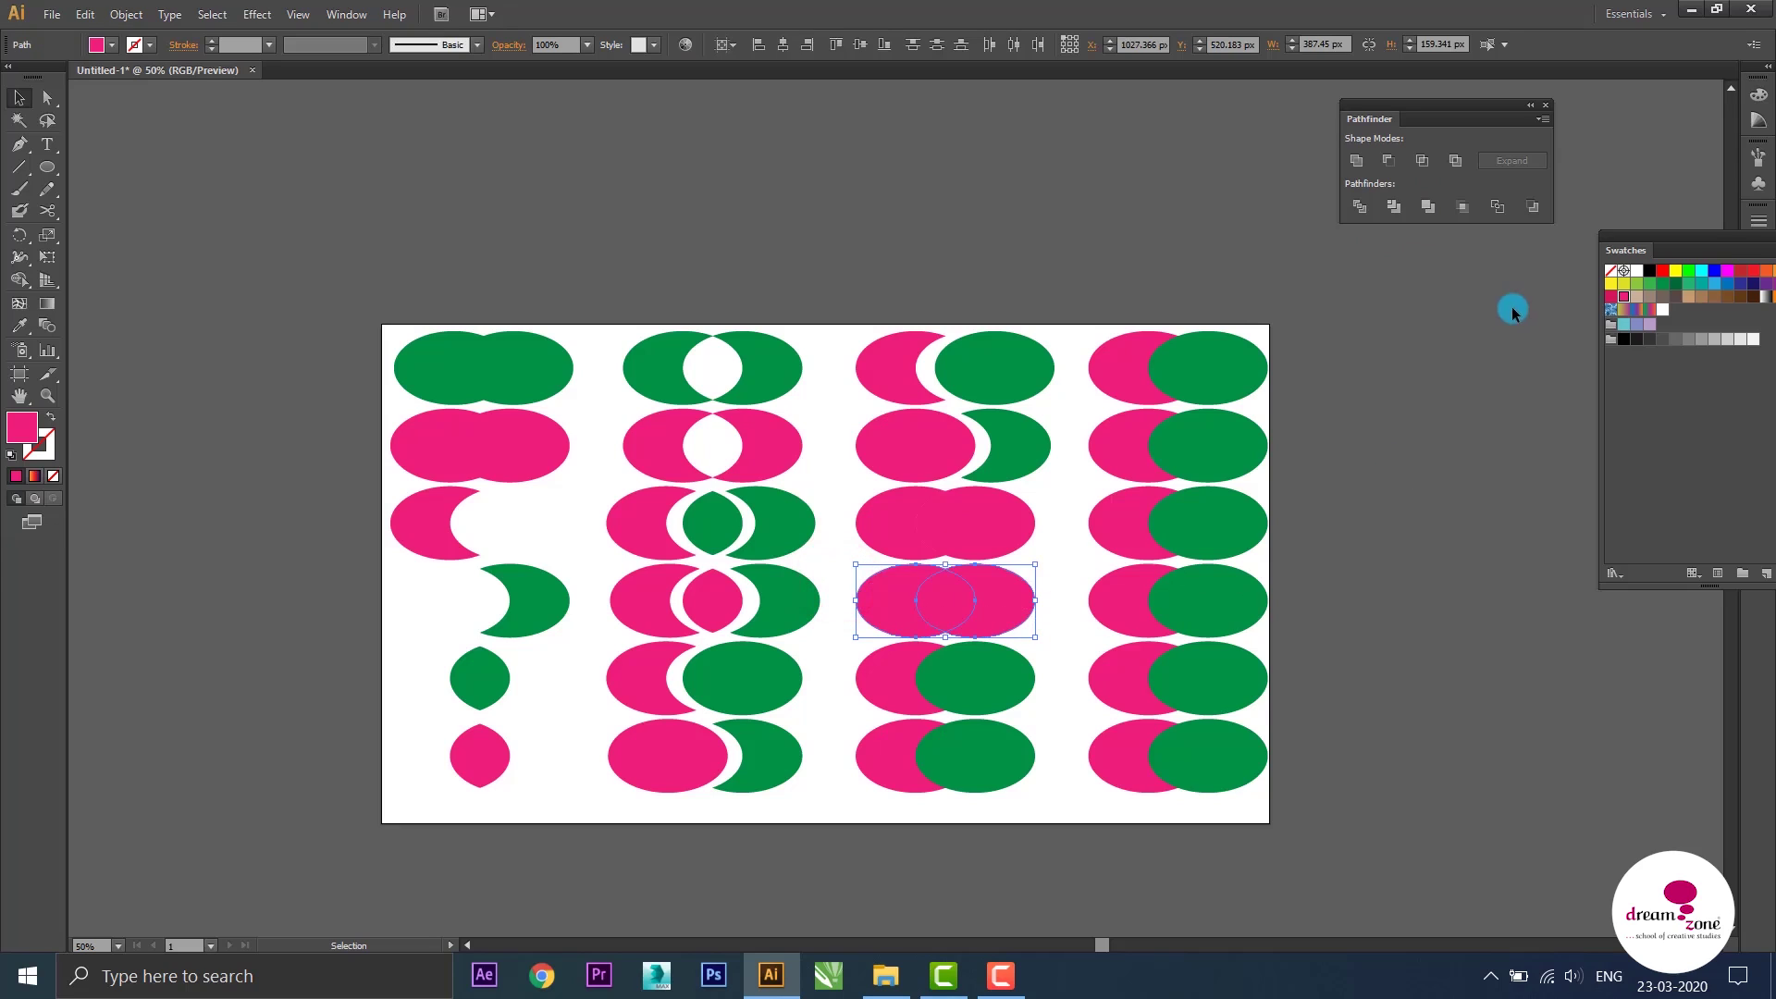
left_click(1432, 206)
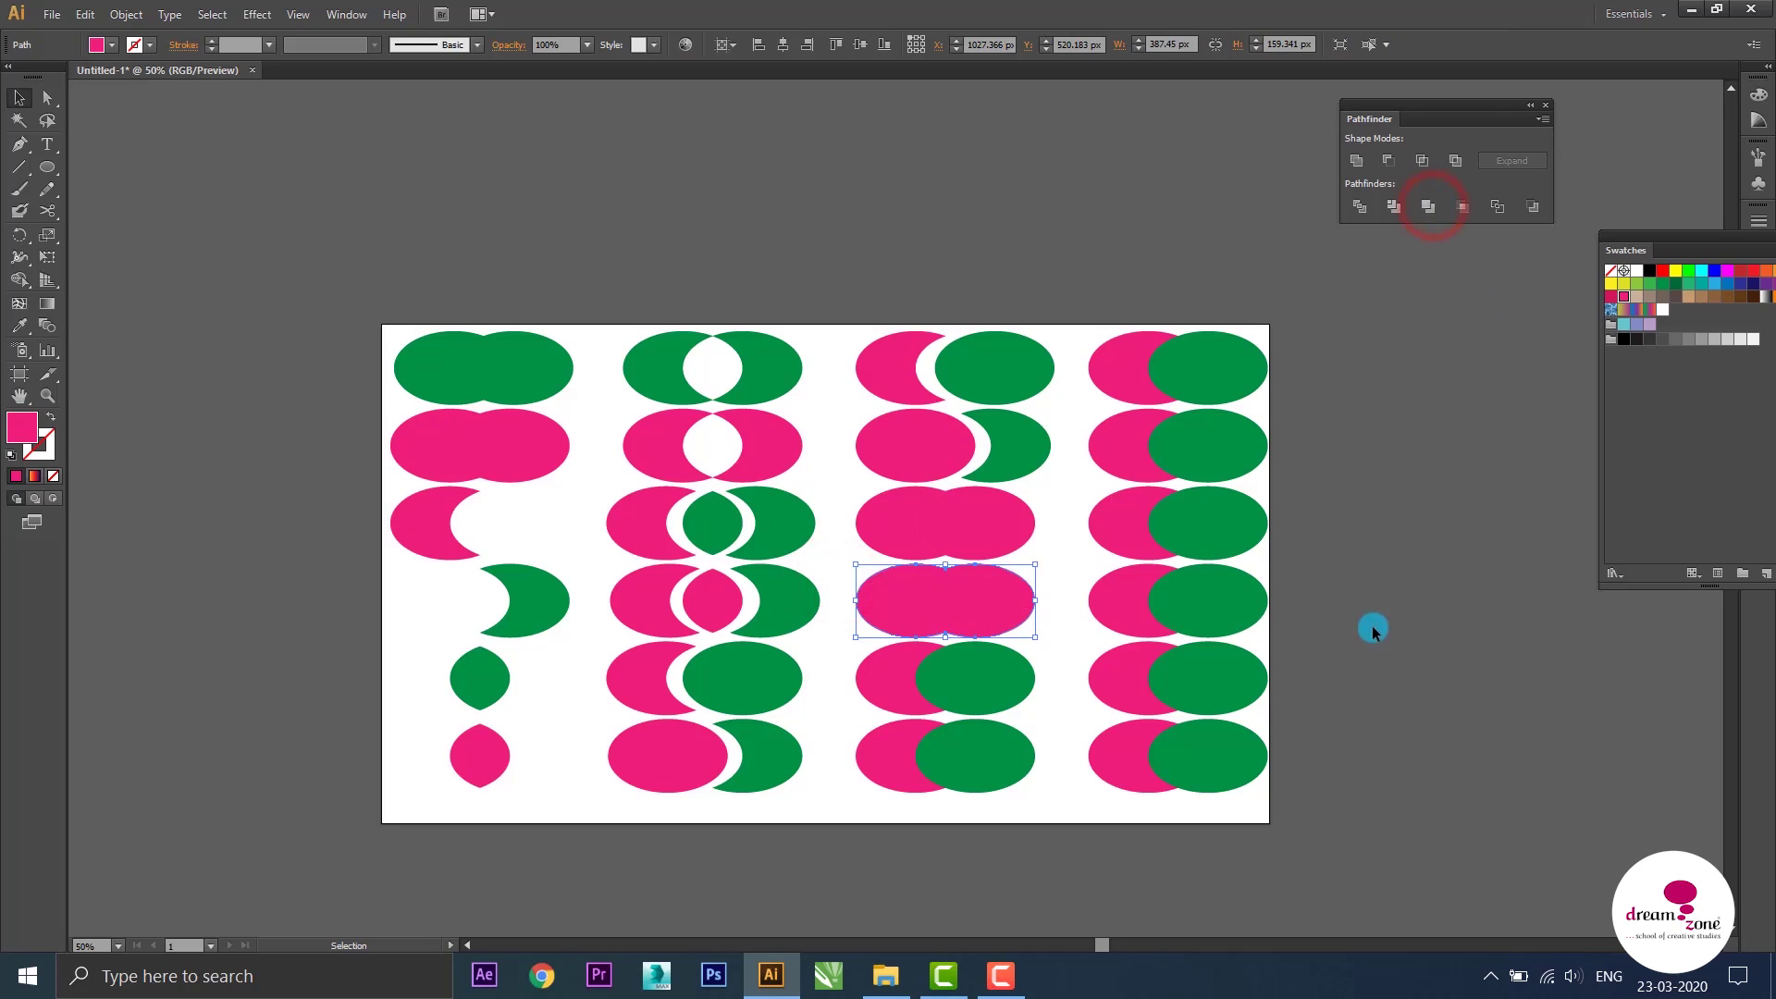
Ungroup row 3, shifting the pink ellipse right and the crescent left
left_click(960, 527)
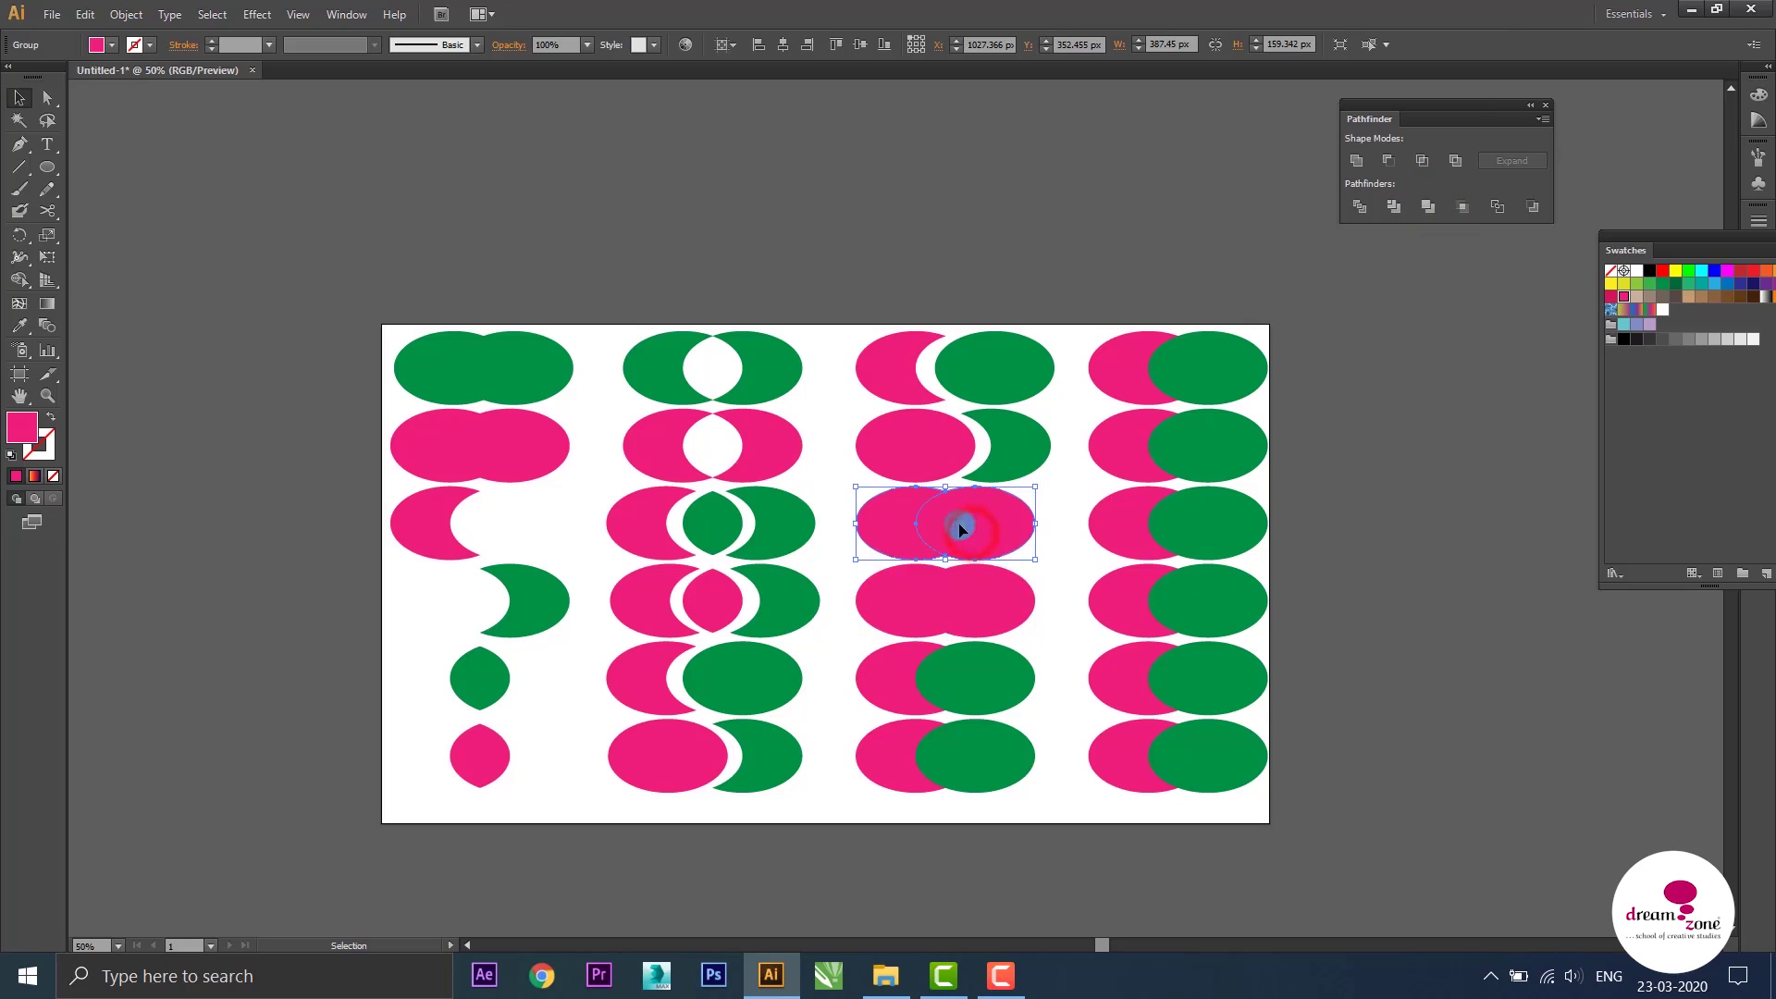
right_click(961, 529)
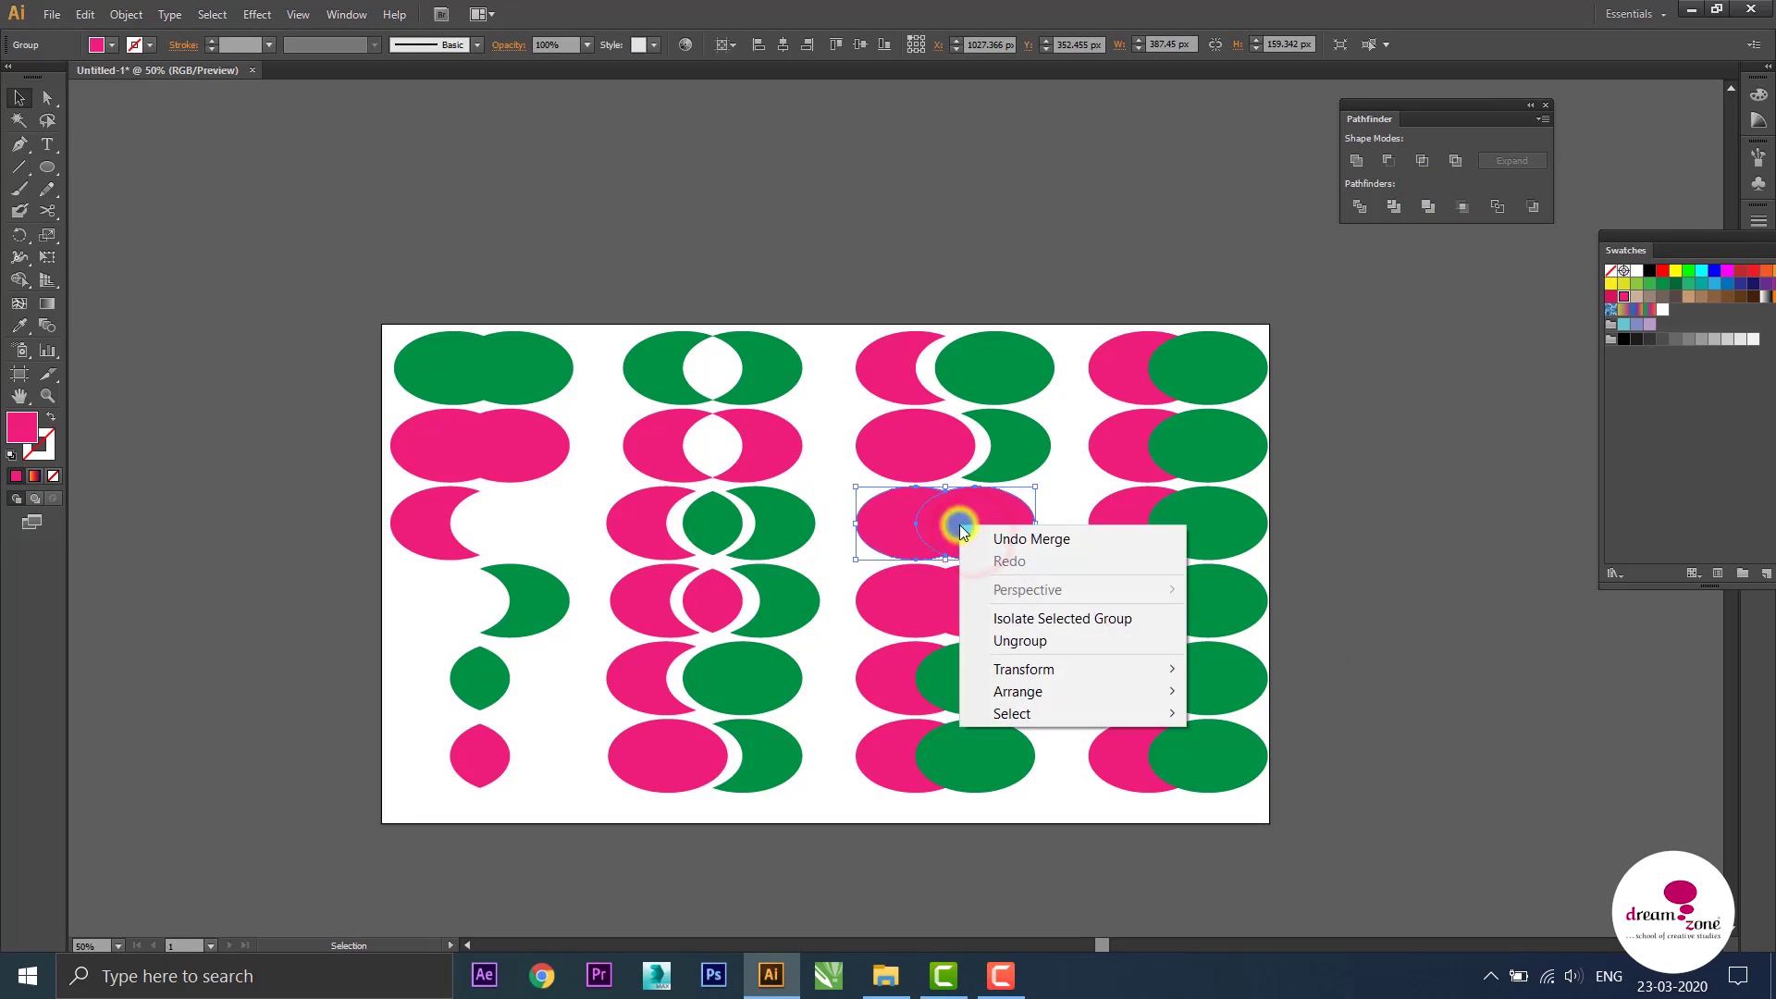
left_click(1001, 642)
left_click(1063, 527)
left_click_drag(1015, 528, 1031, 528)
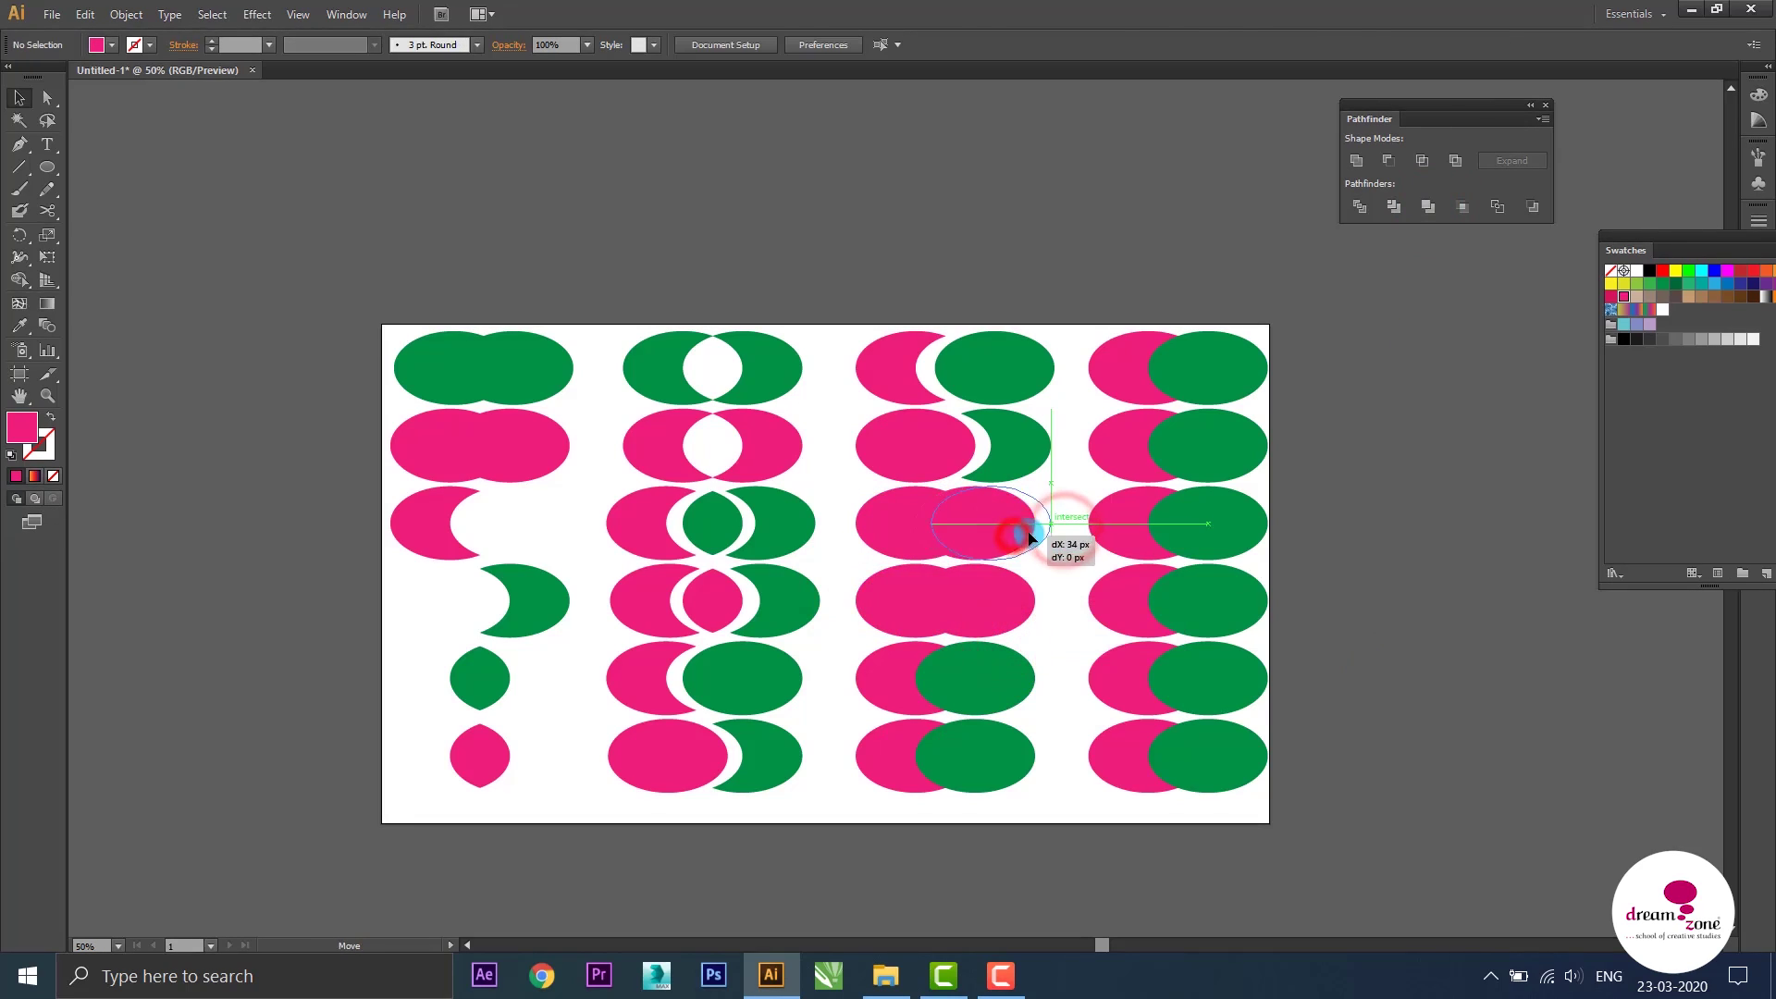
left_click_drag(886, 541, 876, 541)
left_click(1073, 292)
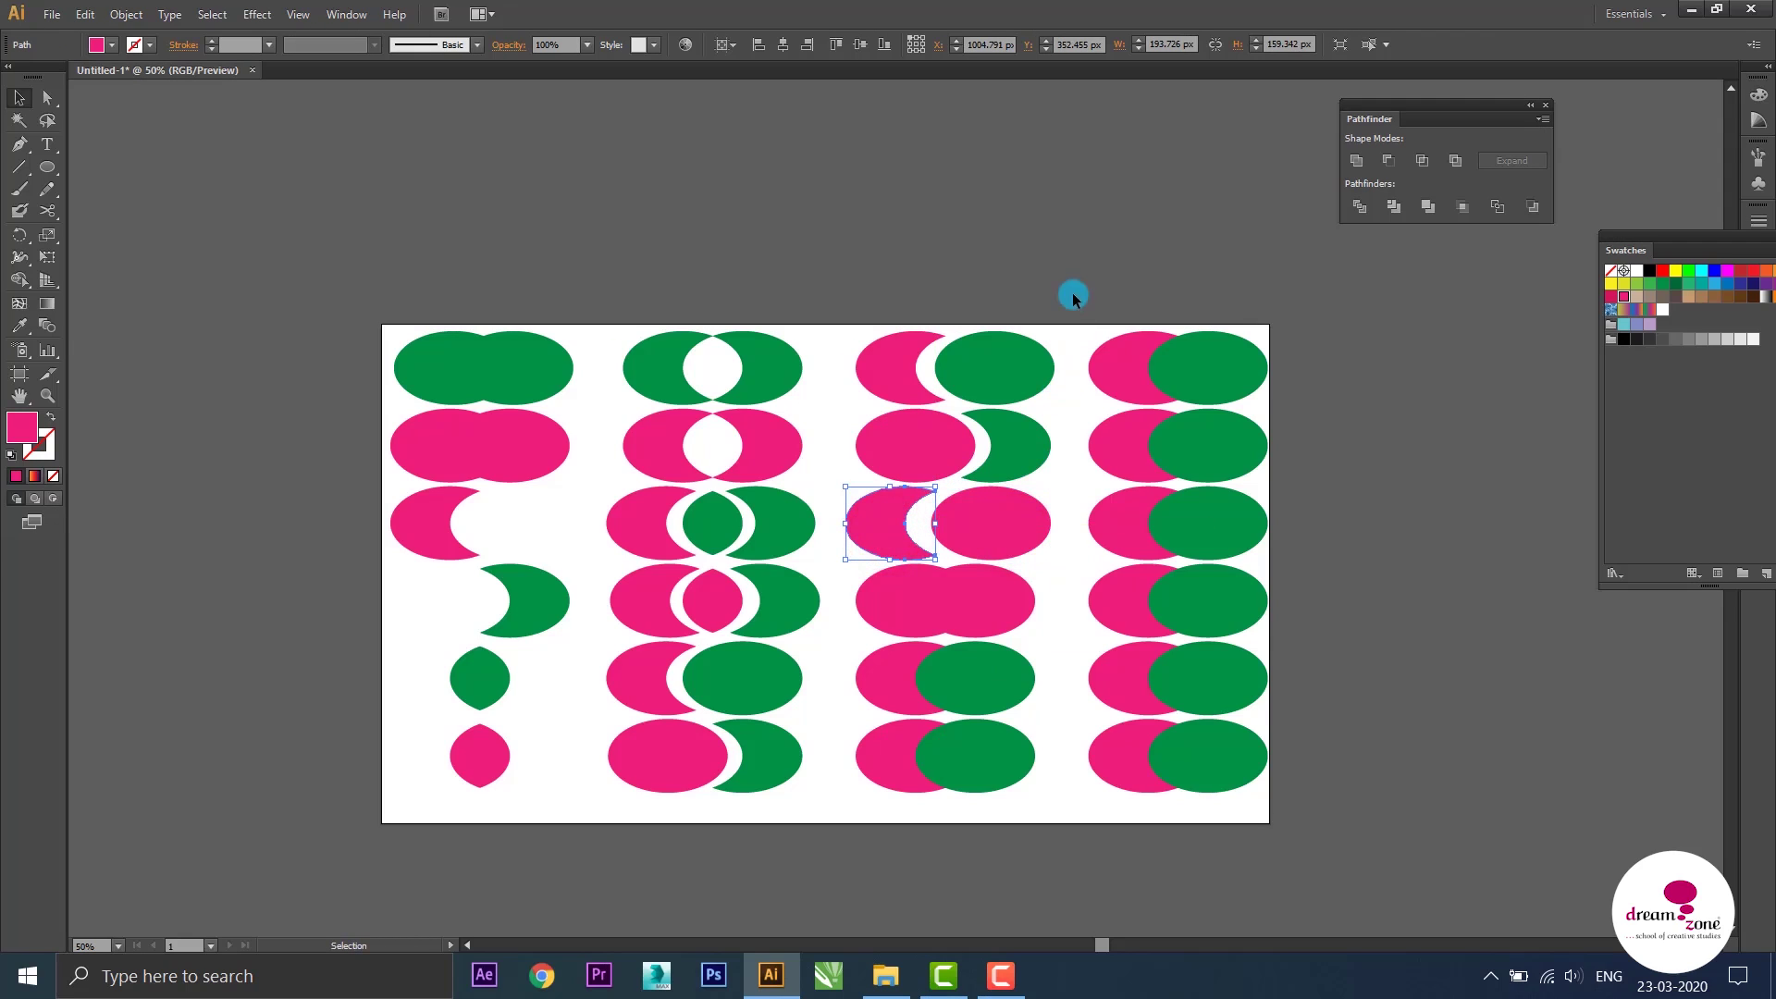
Select the merged row 4 shape and open its context menu without changing anything
left_click(957, 601)
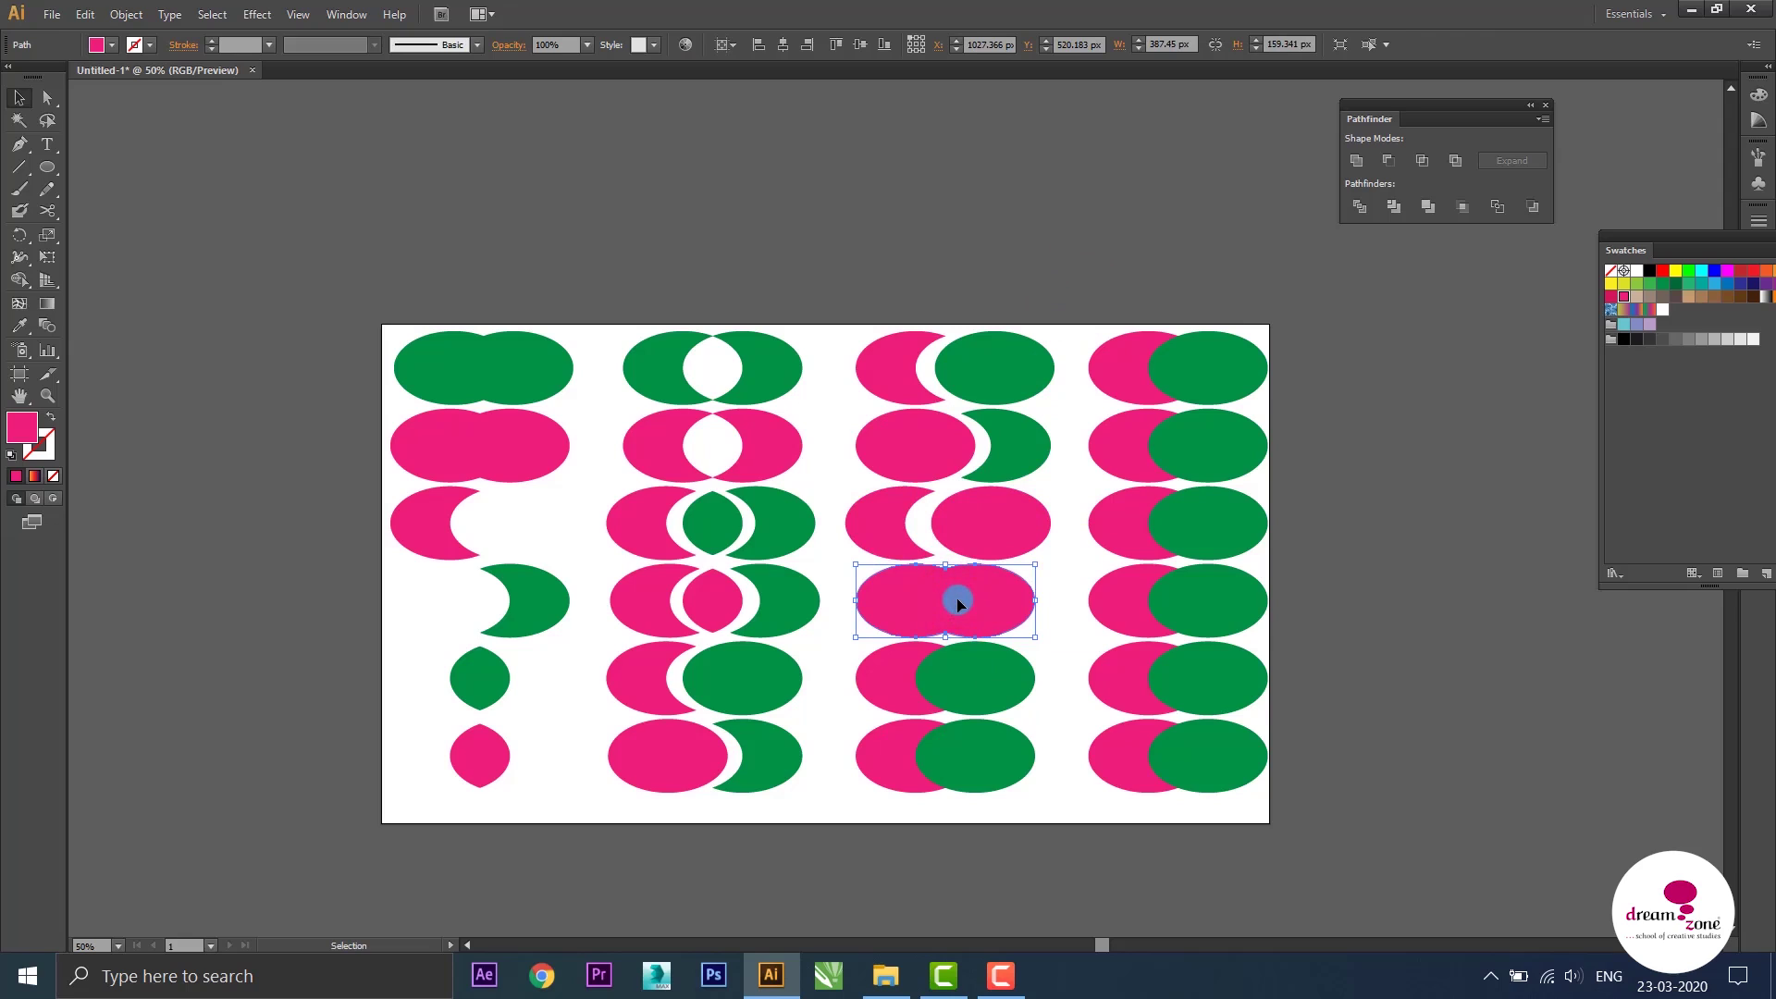
right_click(978, 600)
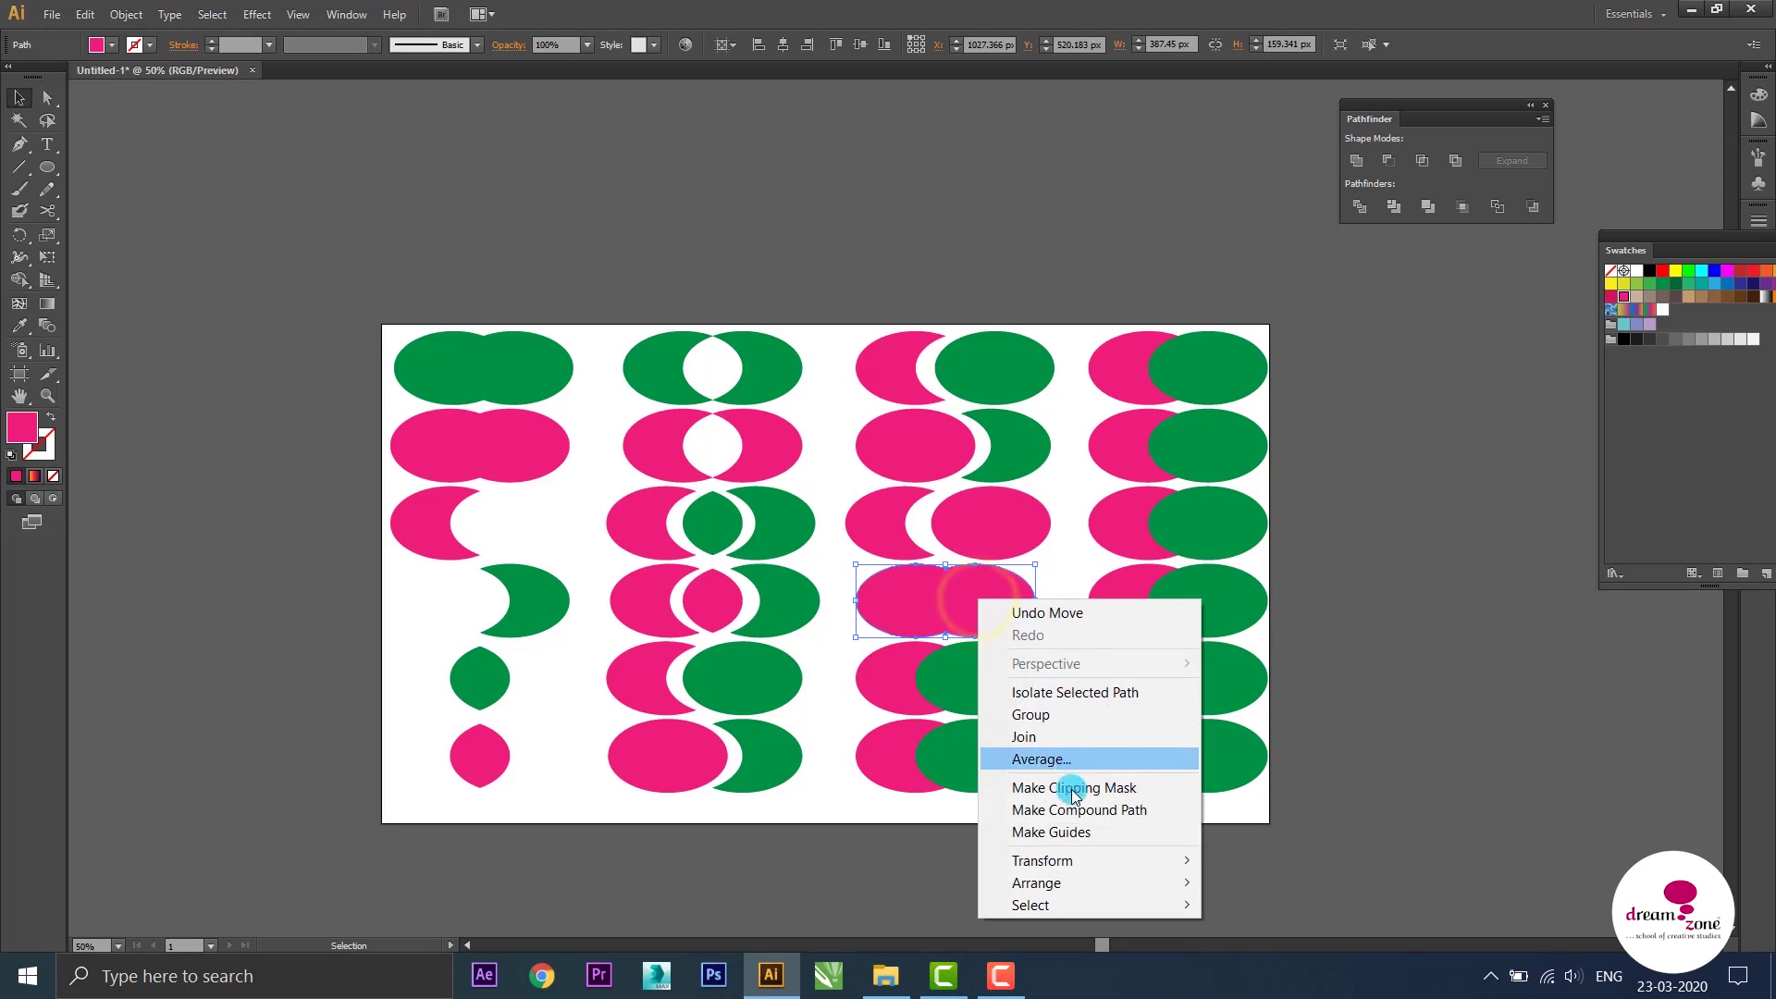
left_click(1061, 564)
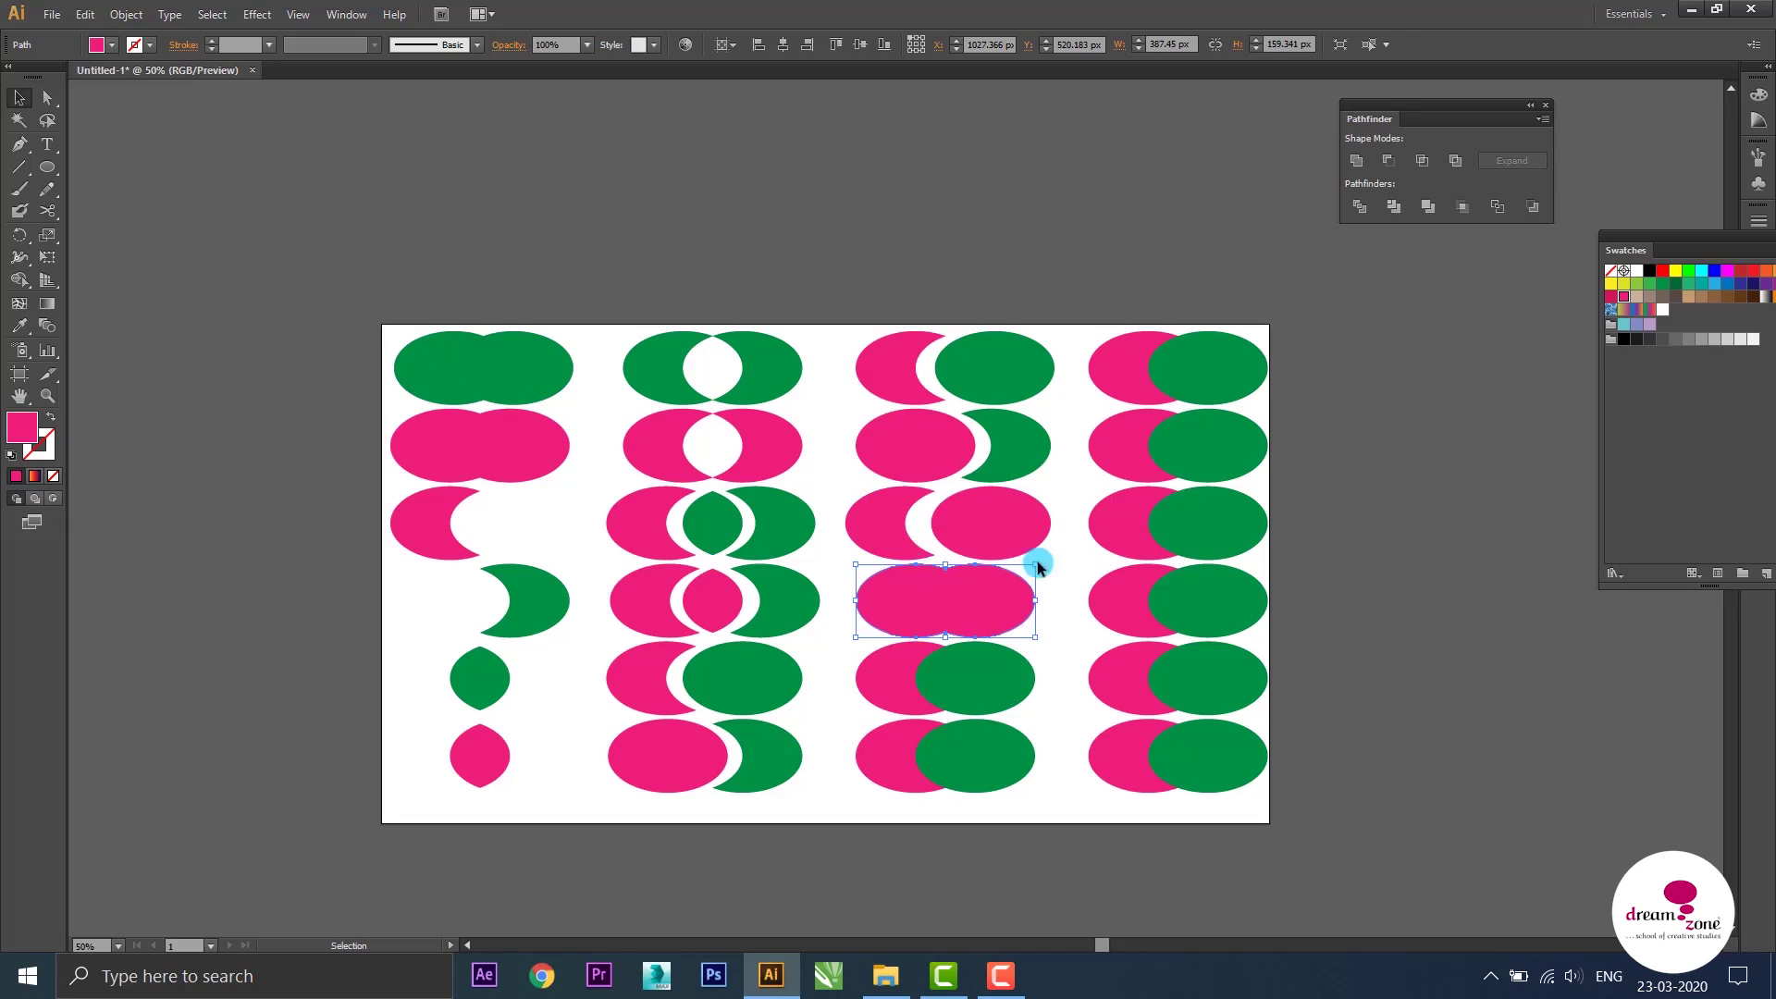
left_click(936, 587)
Crop row 5's pink and green ellipses down to their overlap
left_click(1014, 198)
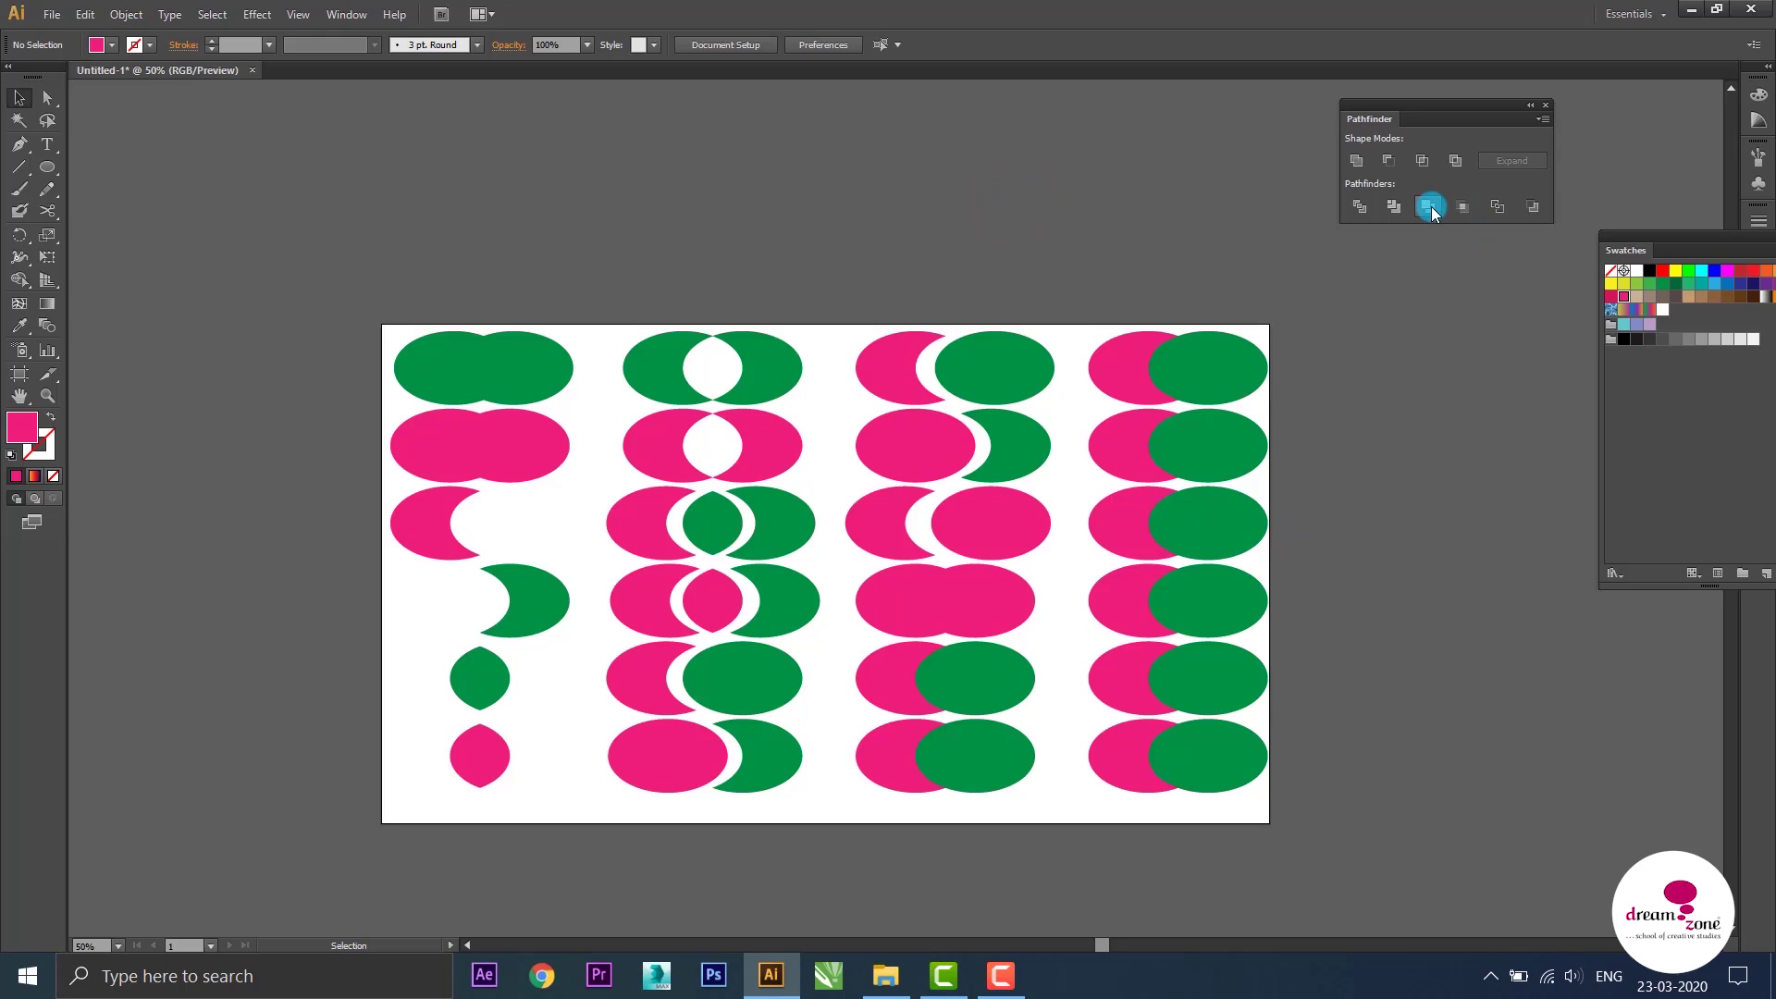
left_click(846, 664)
left_click_drag(845, 664, 1012, 694)
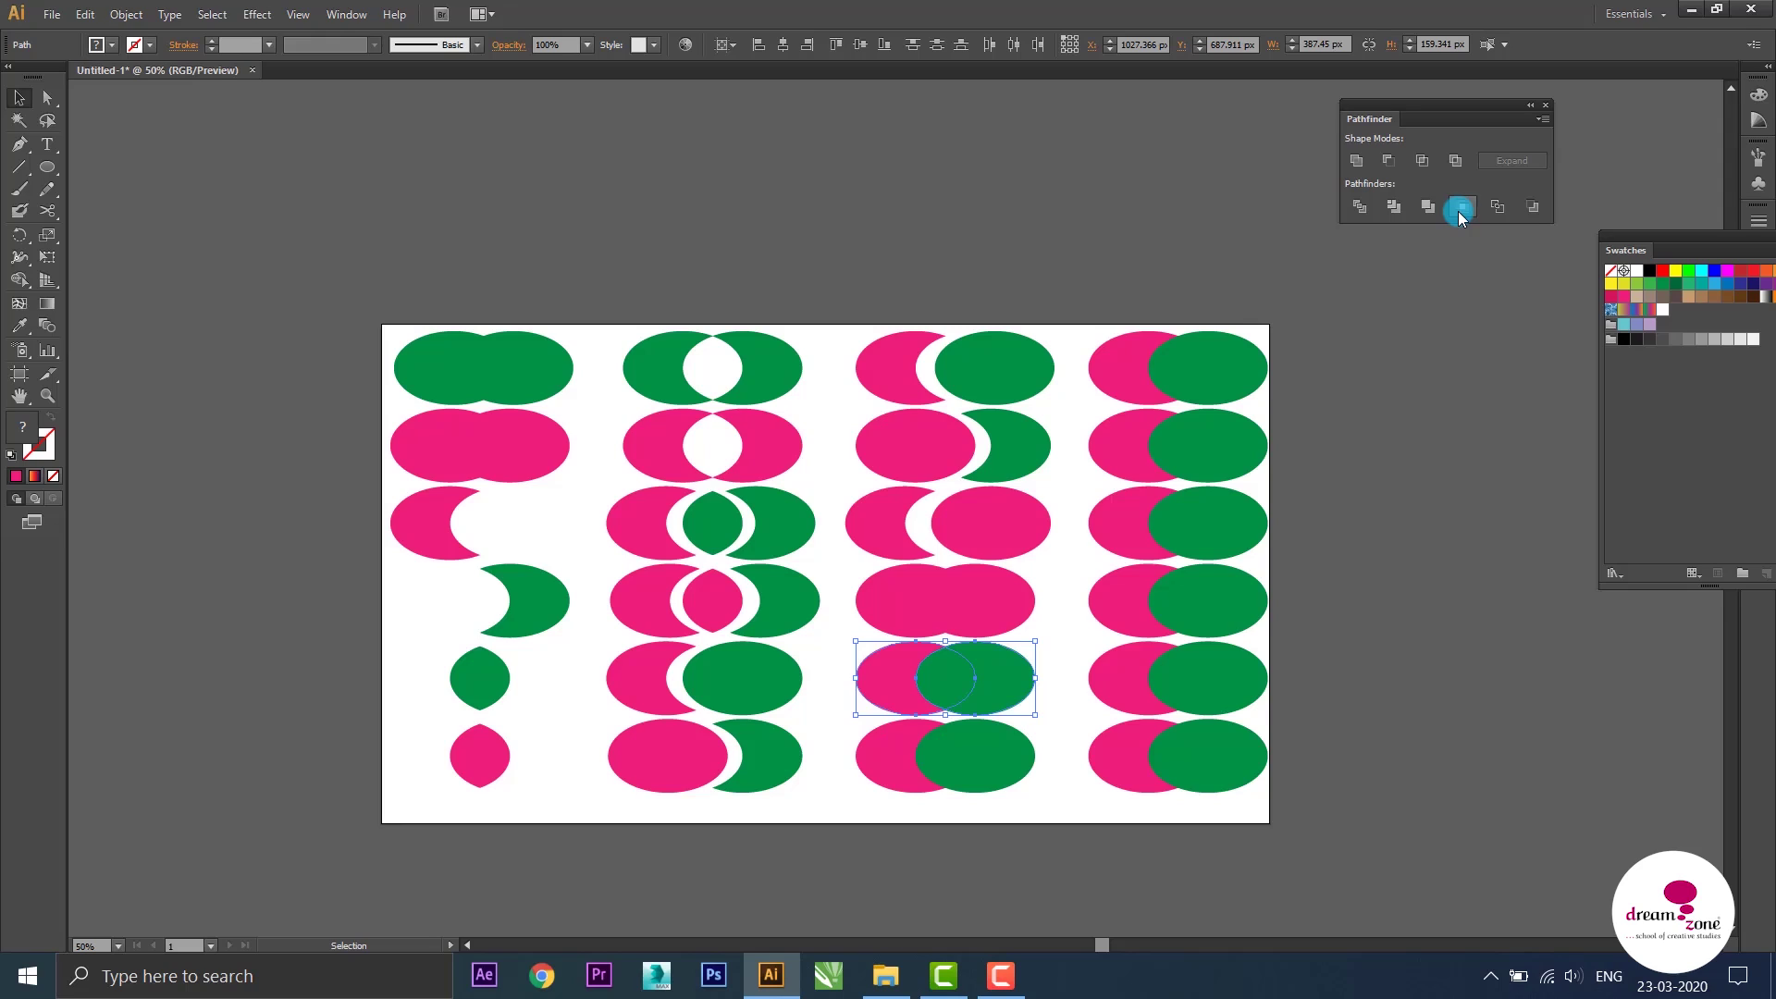
left_click(1457, 211)
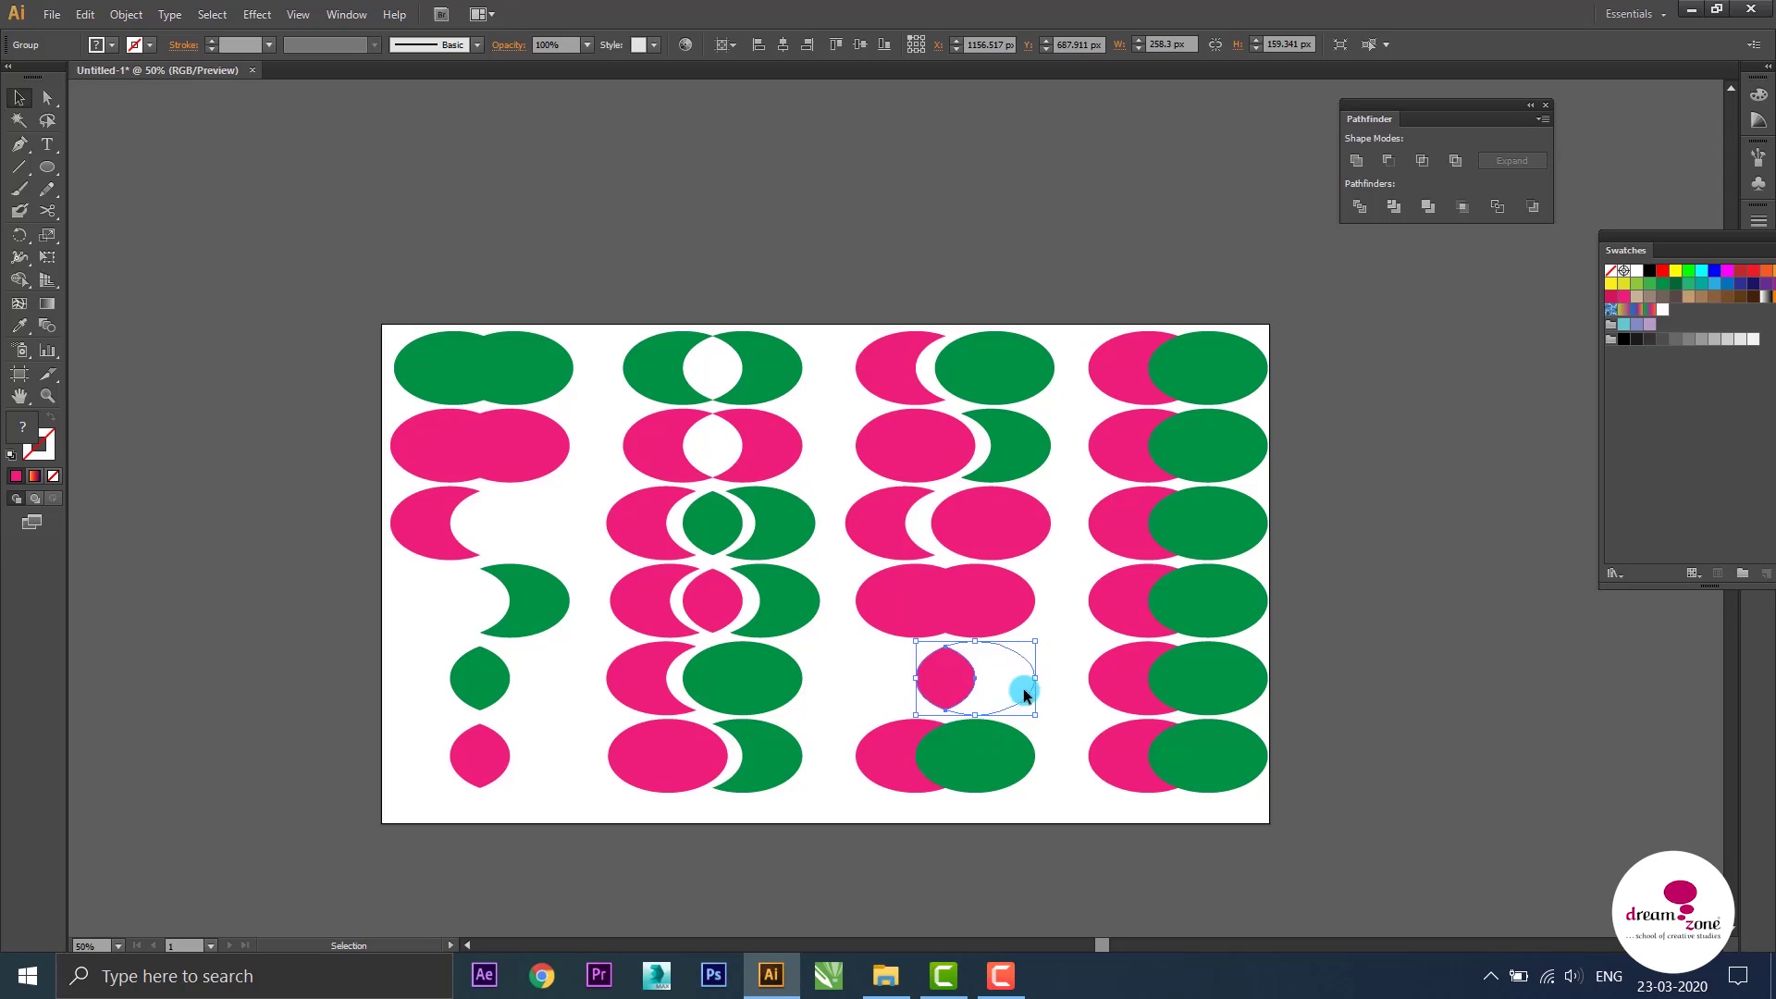
Ungroup the cropped result and nudge the leftover unfilled path left
right_click(1008, 663)
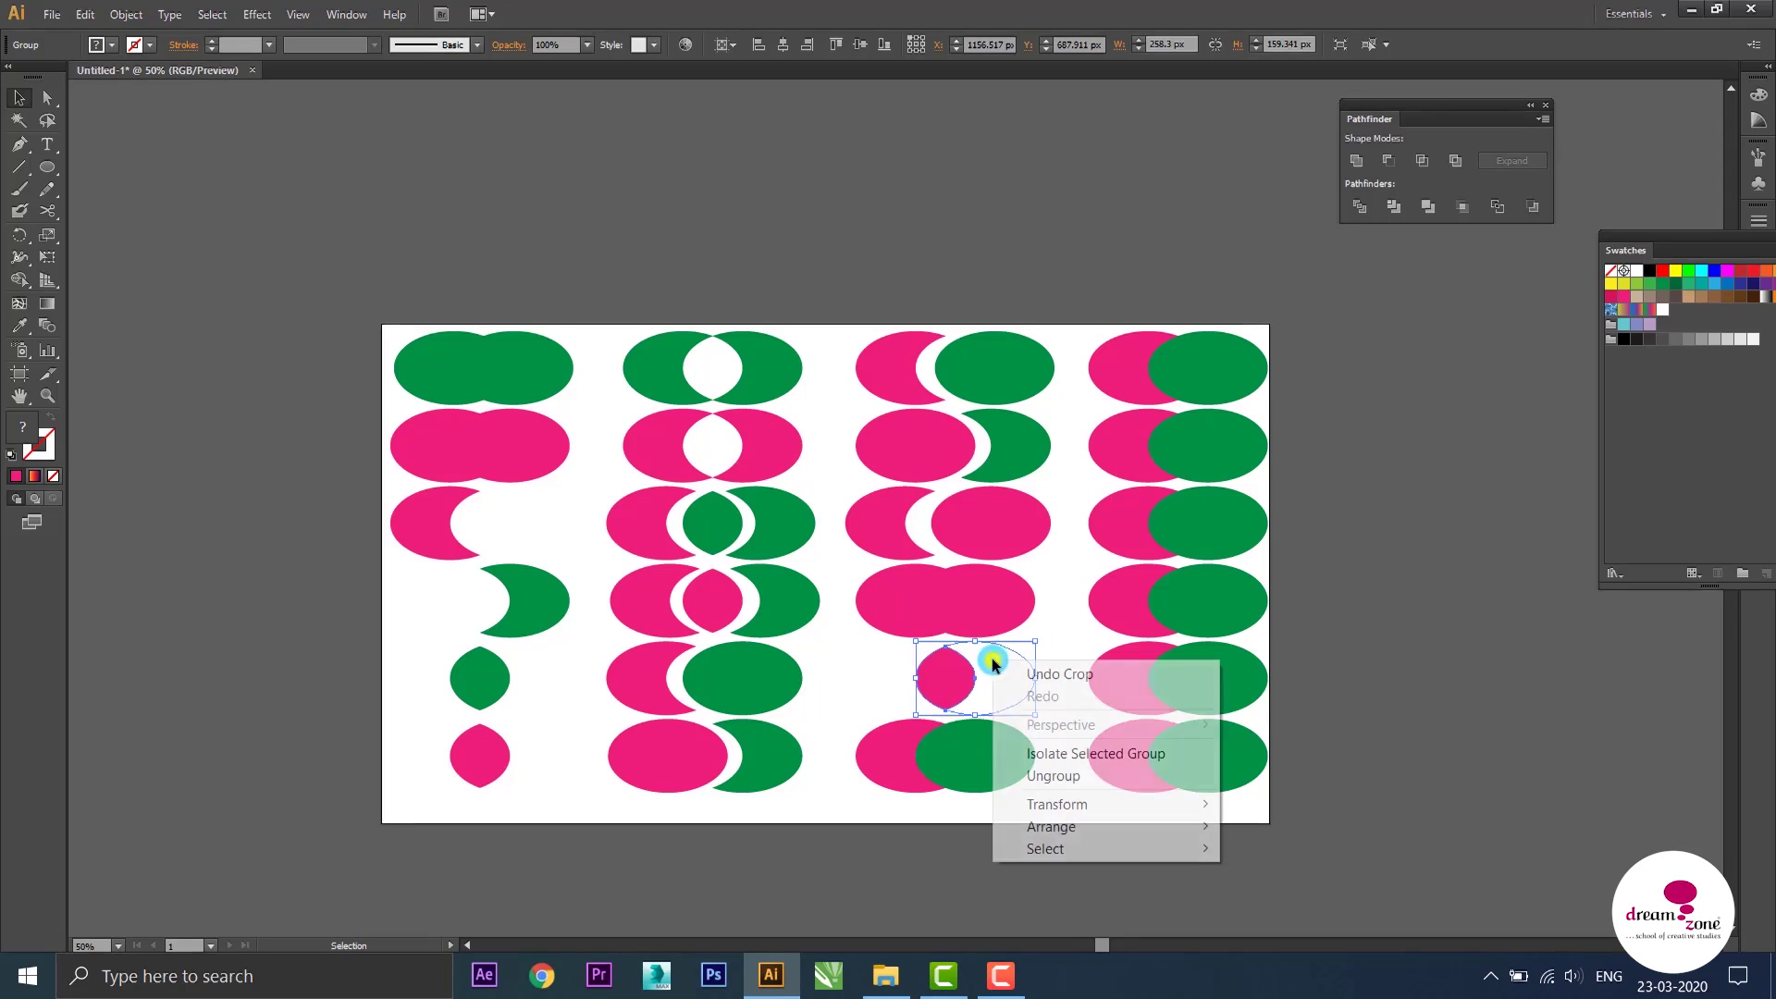
left_click(1062, 760)
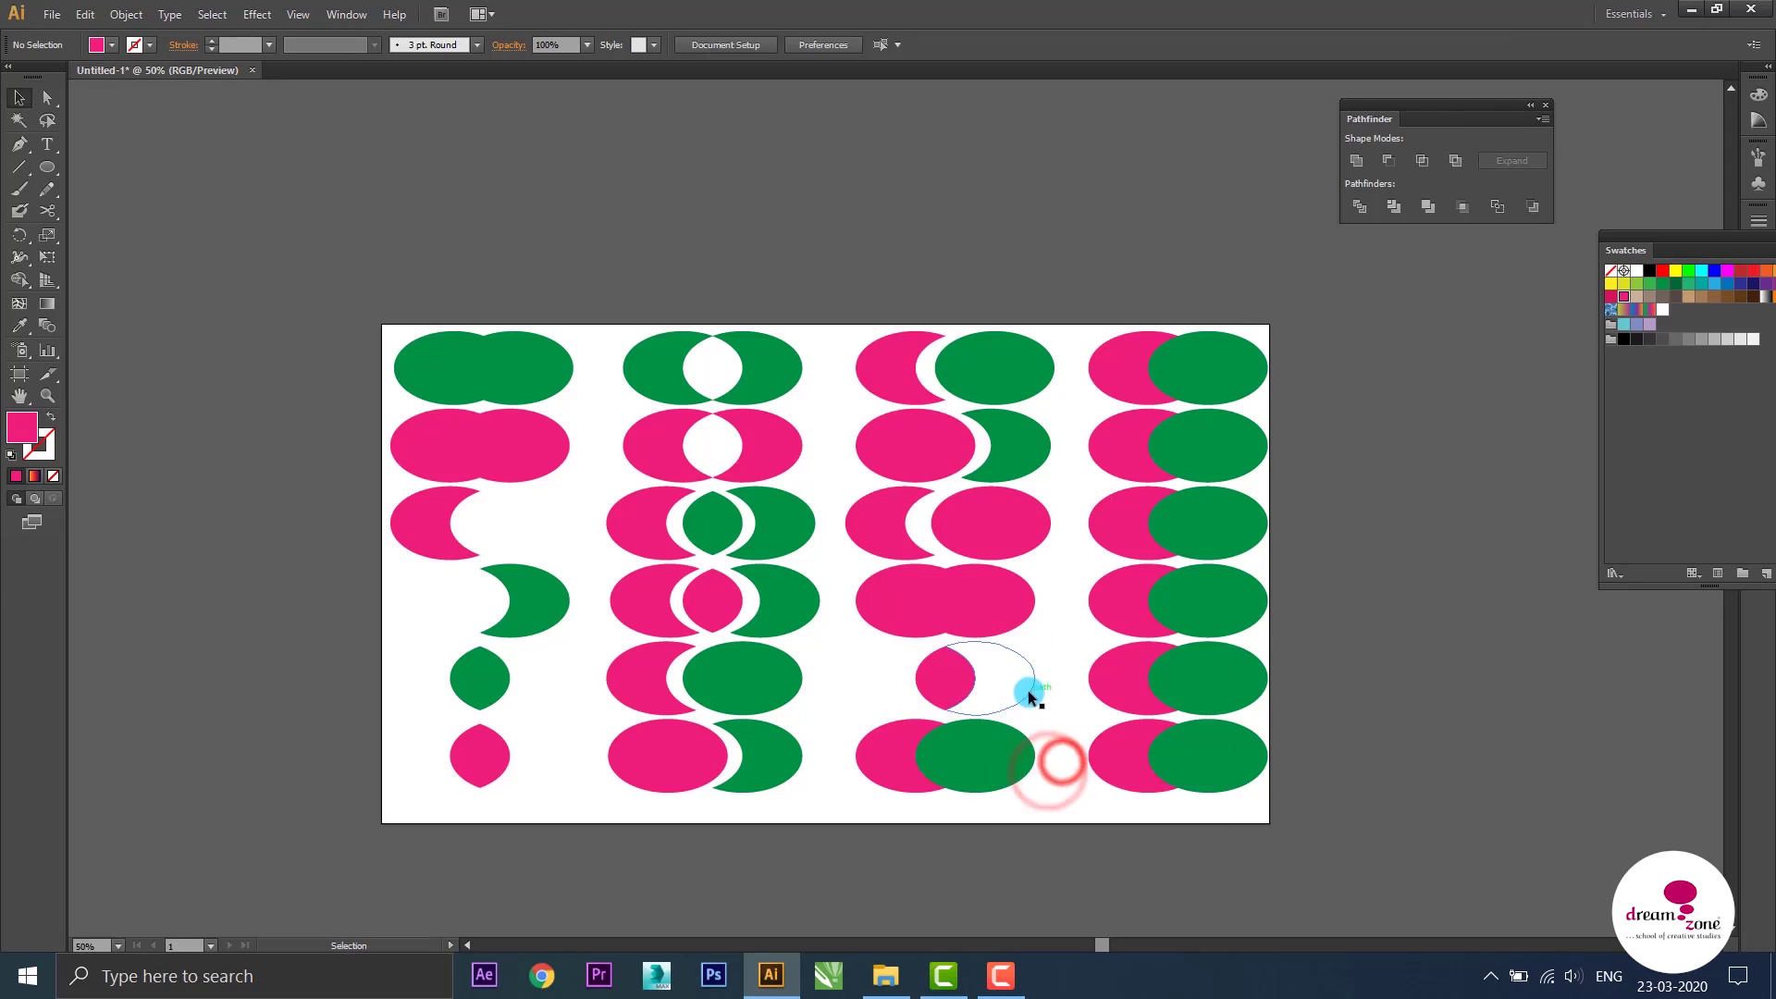
left_click_drag(1025, 688, 1034, 690)
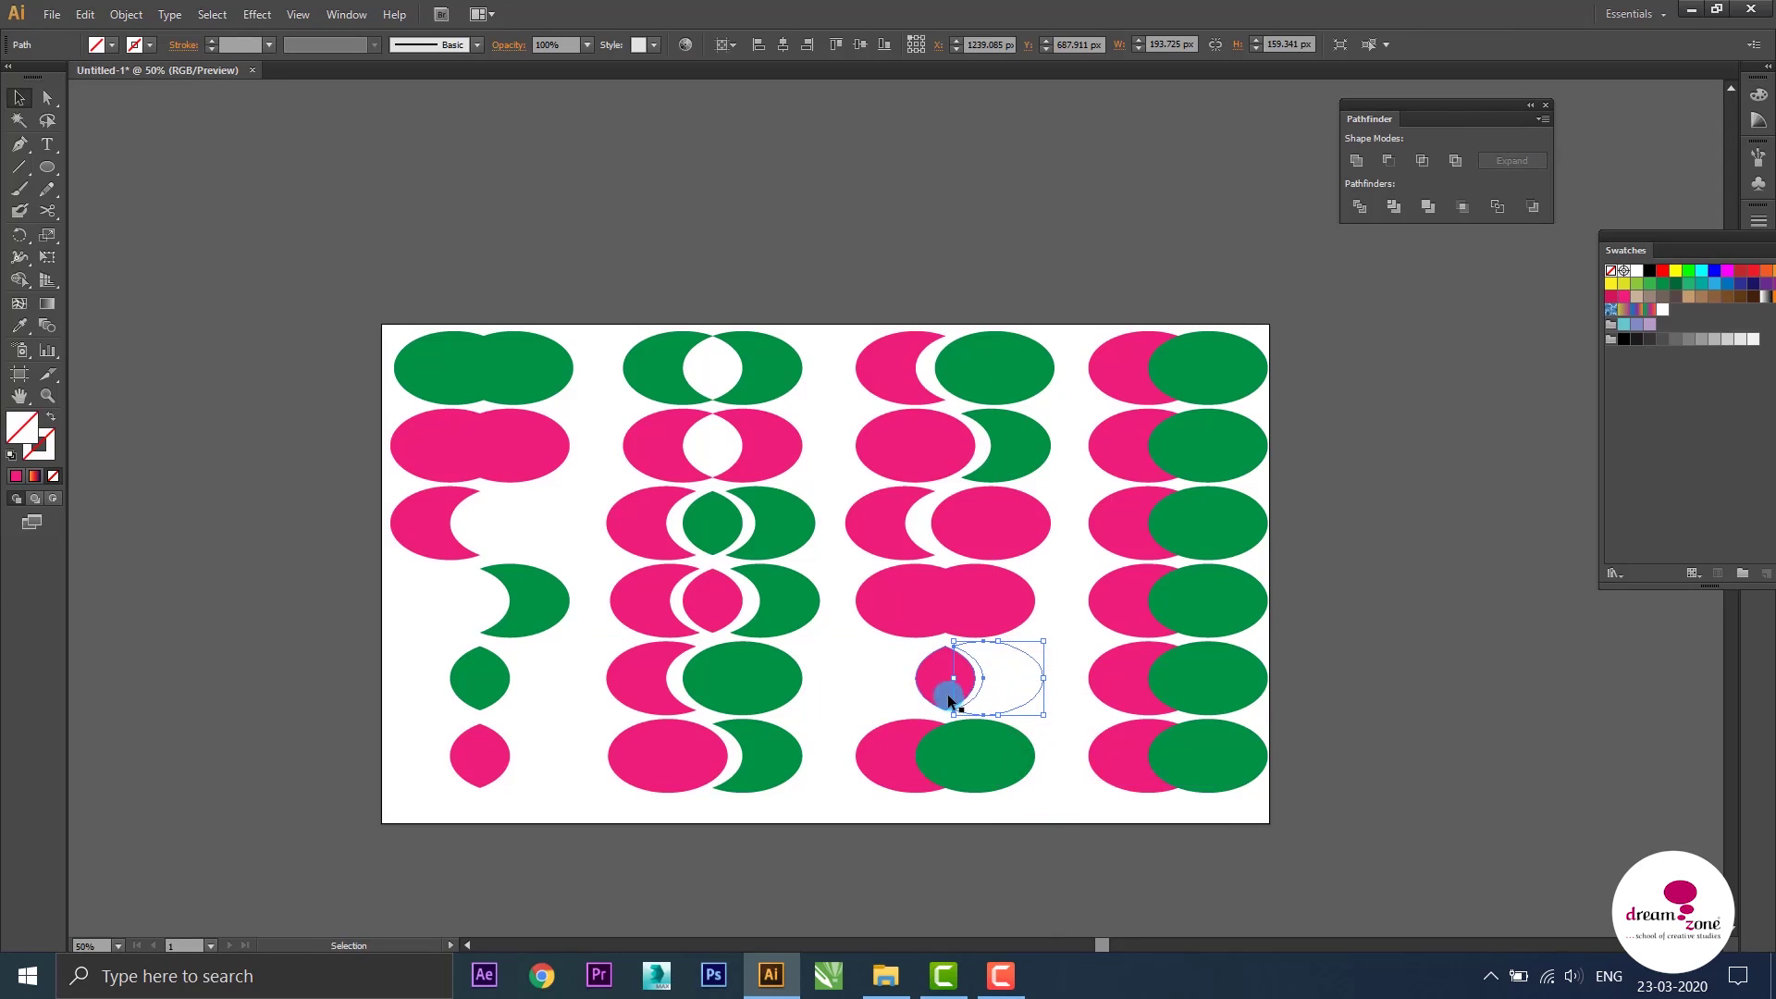
key("Left")
key("Left")
key("Left")
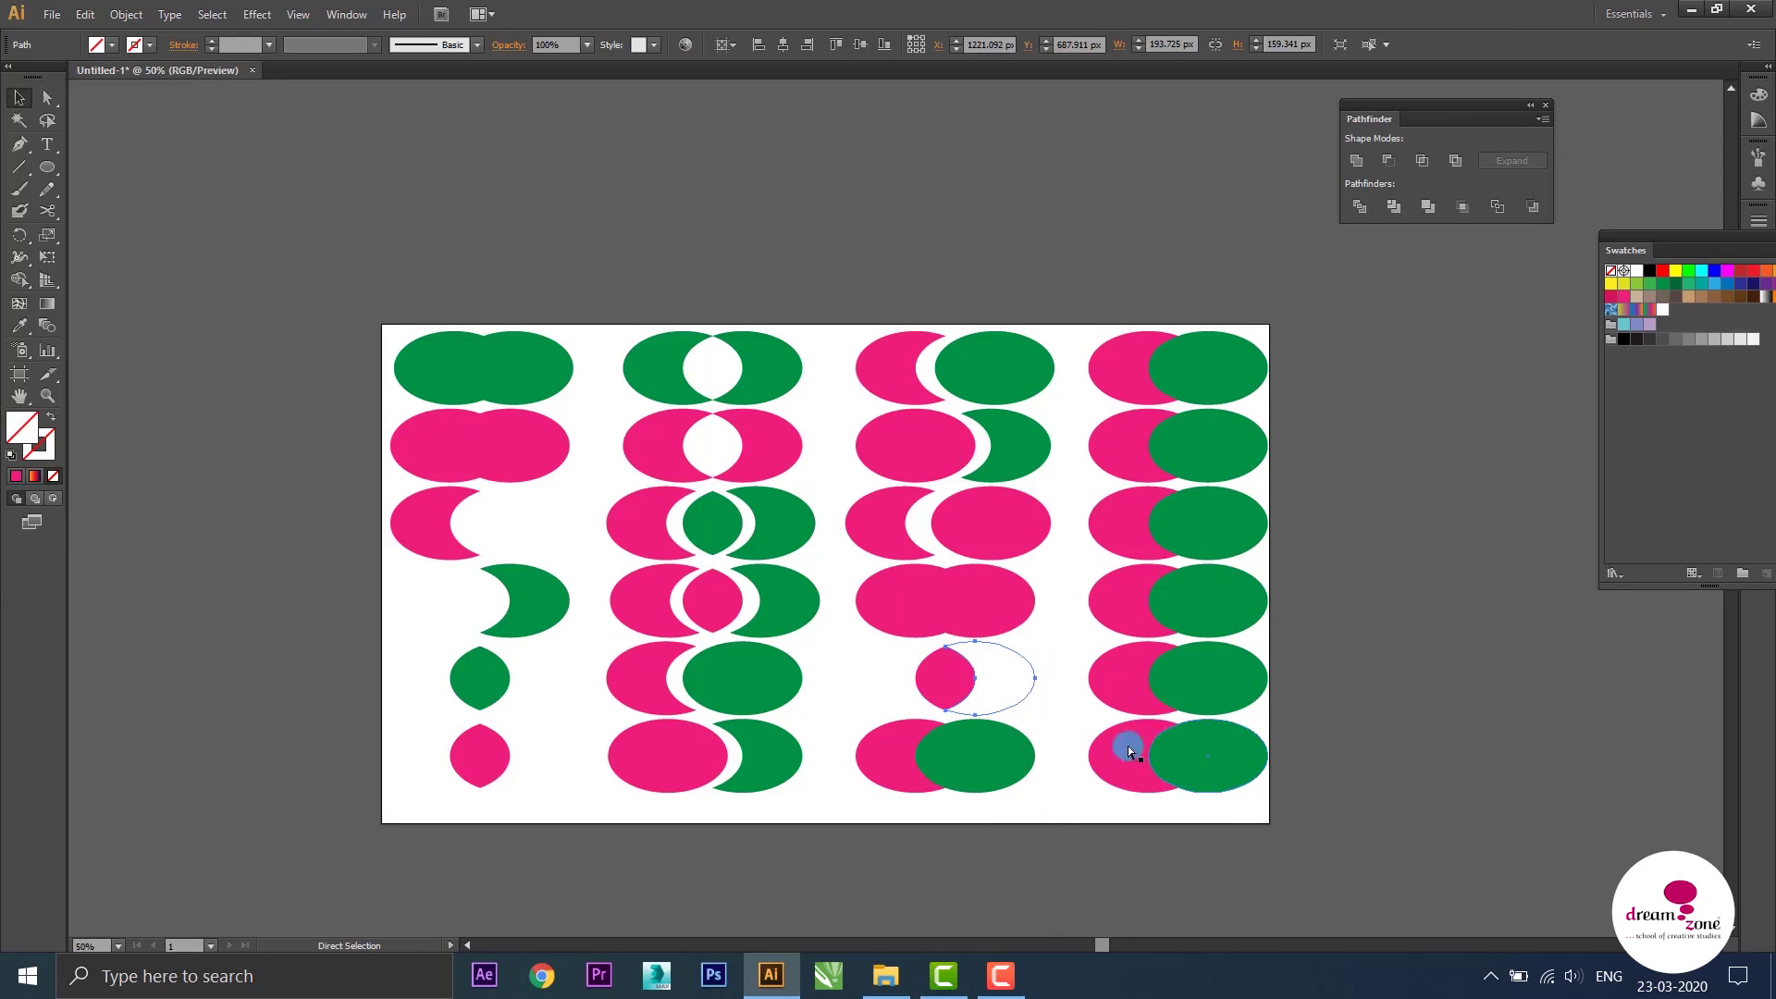
left_click(1061, 718)
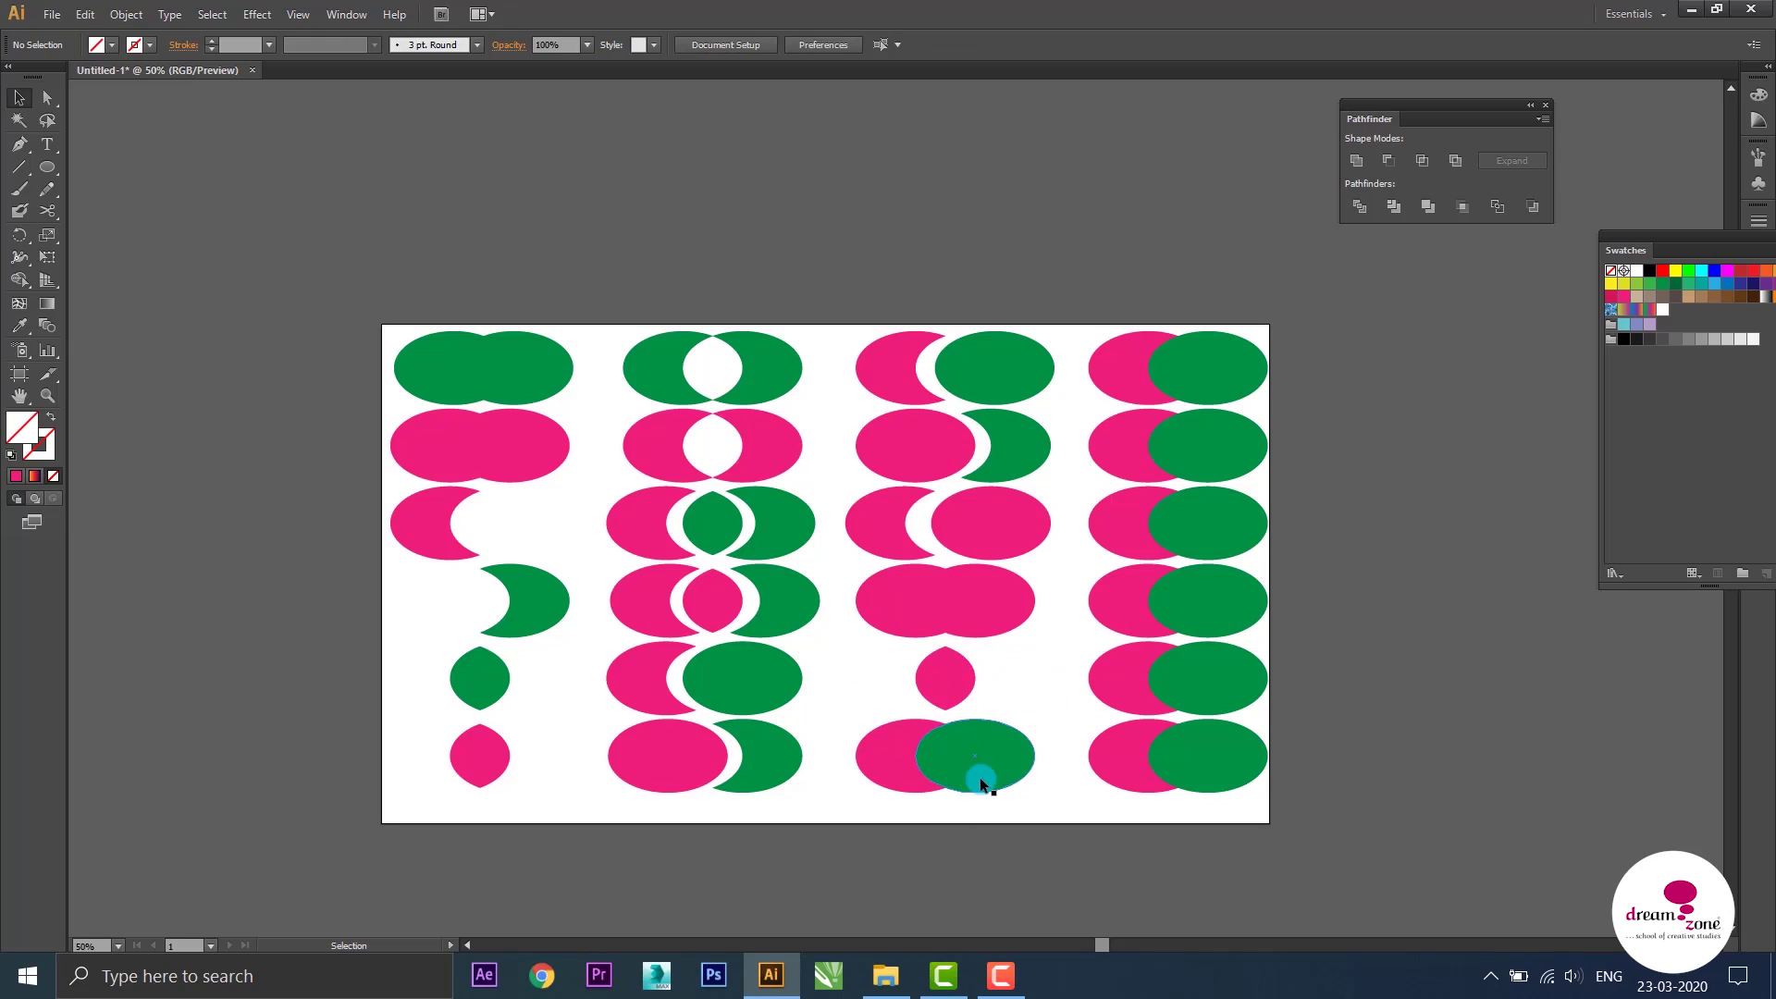
Bring row 6's pink ellipse to the front and crop it with the green ellipse
left_click(860, 756)
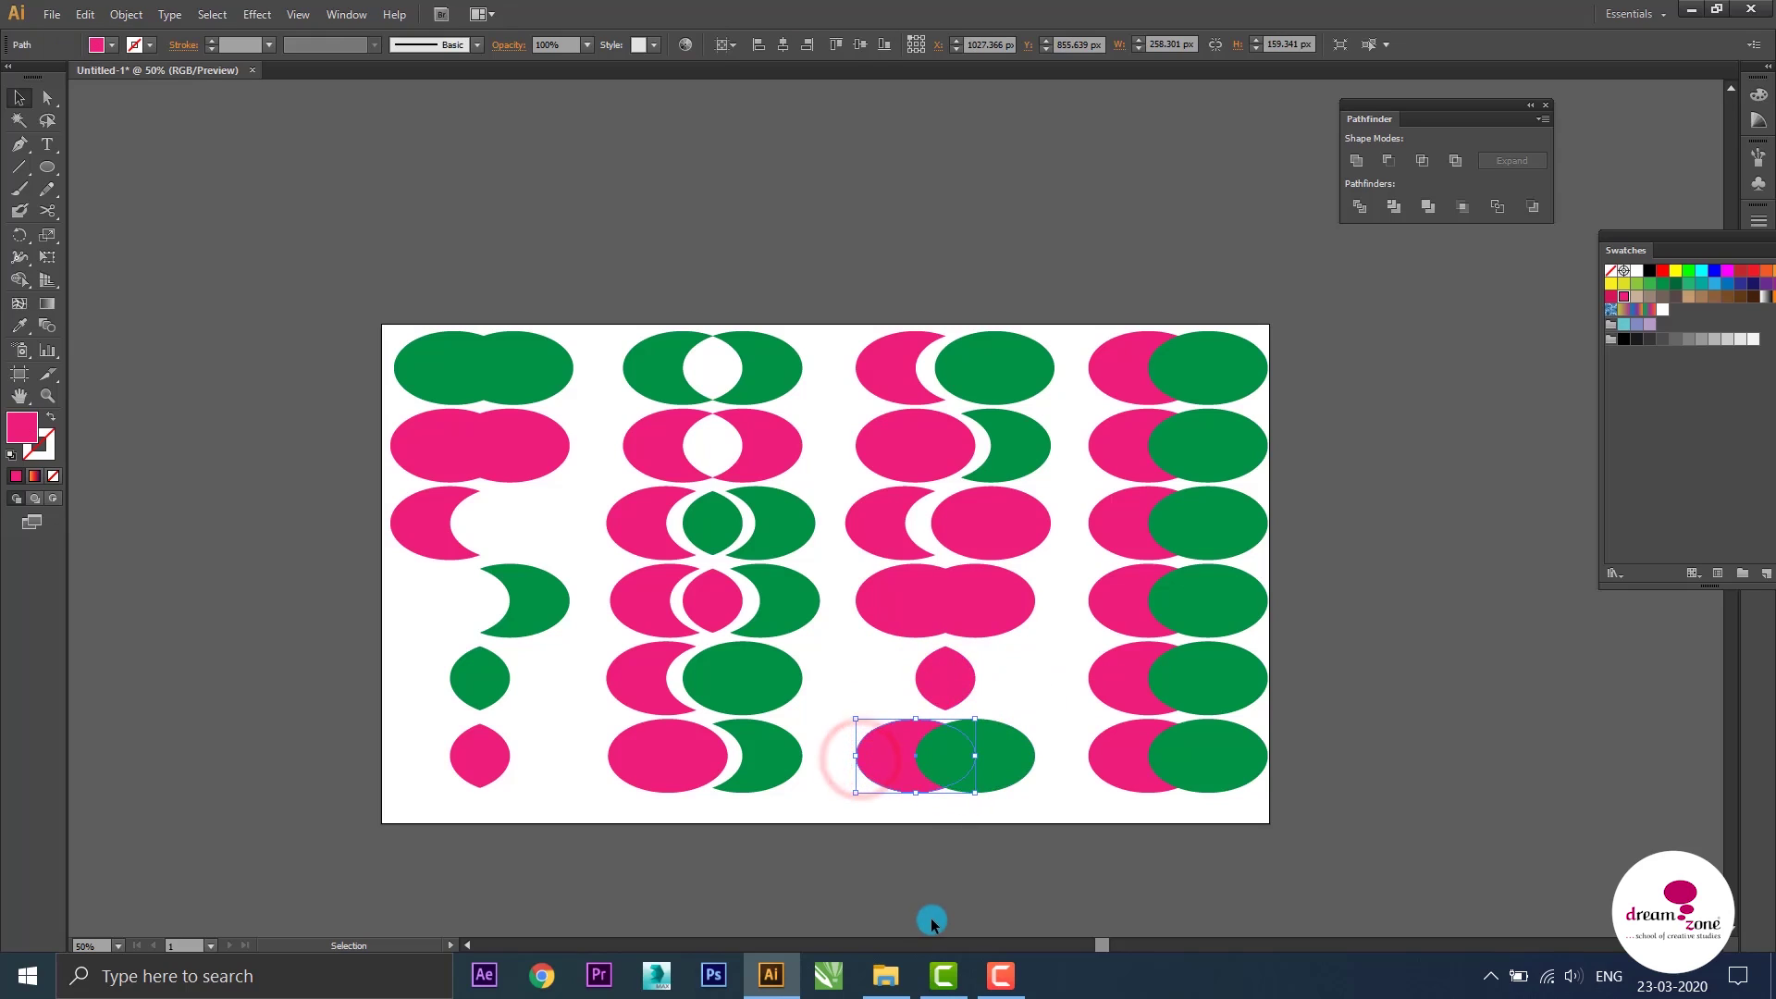
key("ctrl+shift+bracketright")
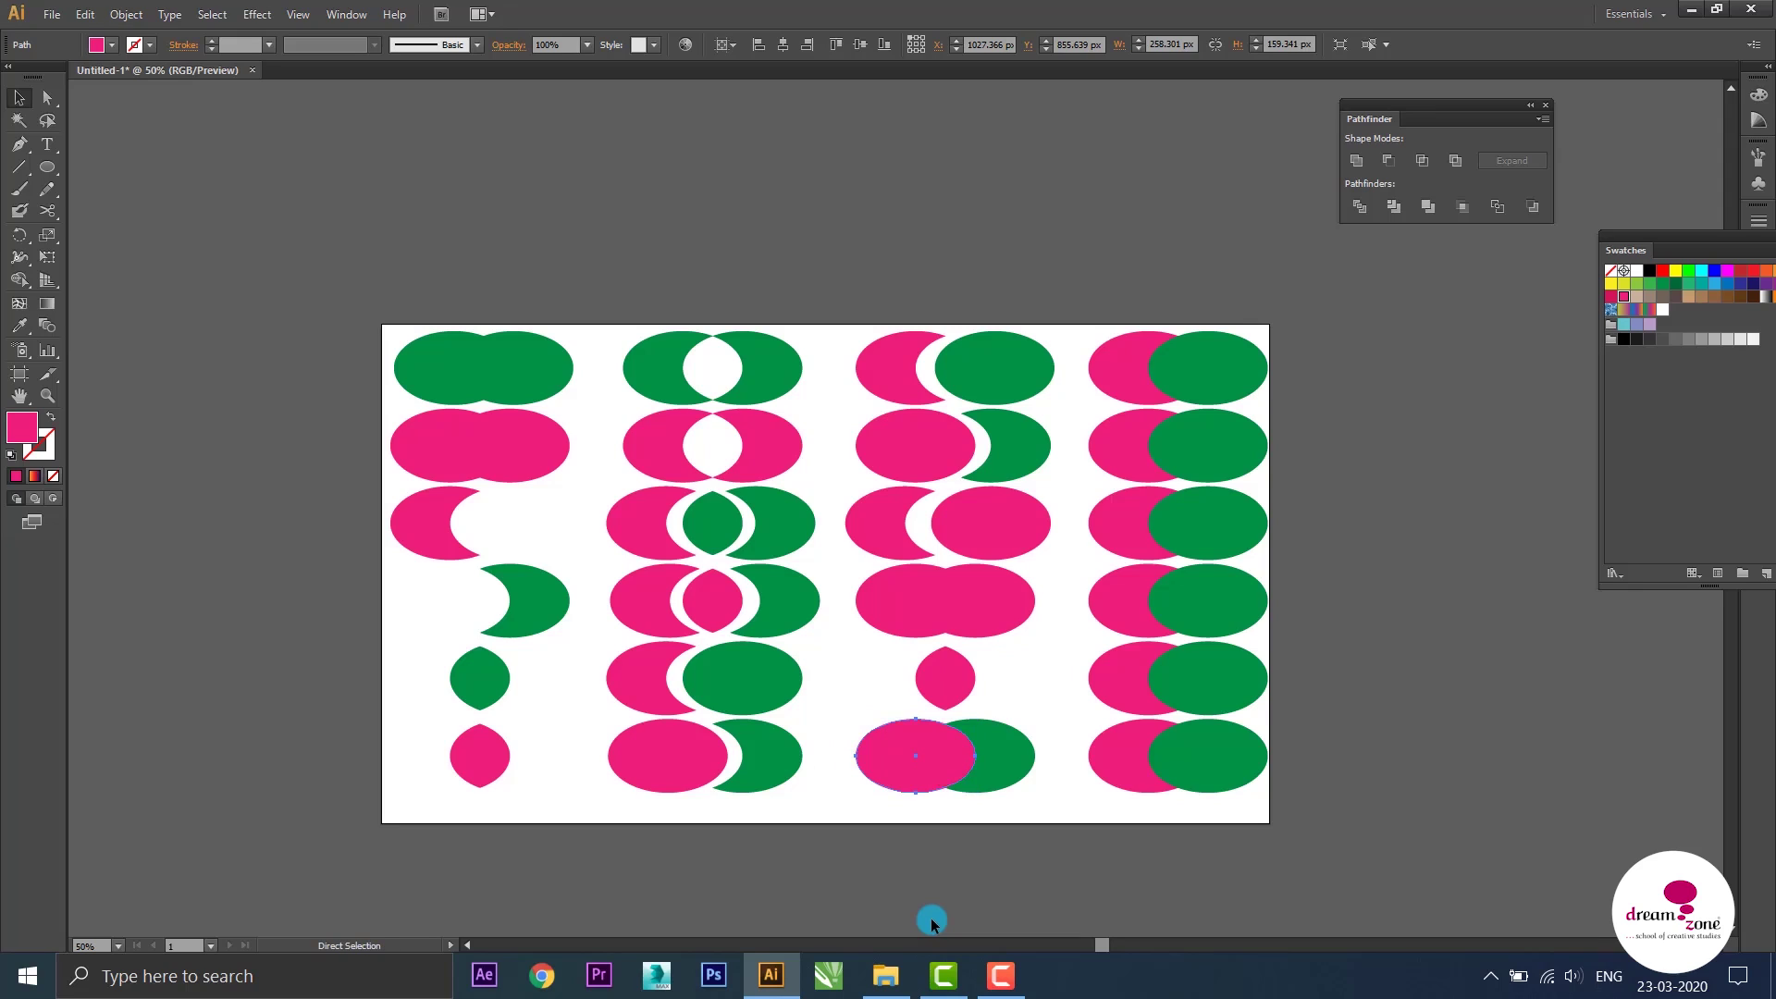
left_click(1002, 741, "shift")
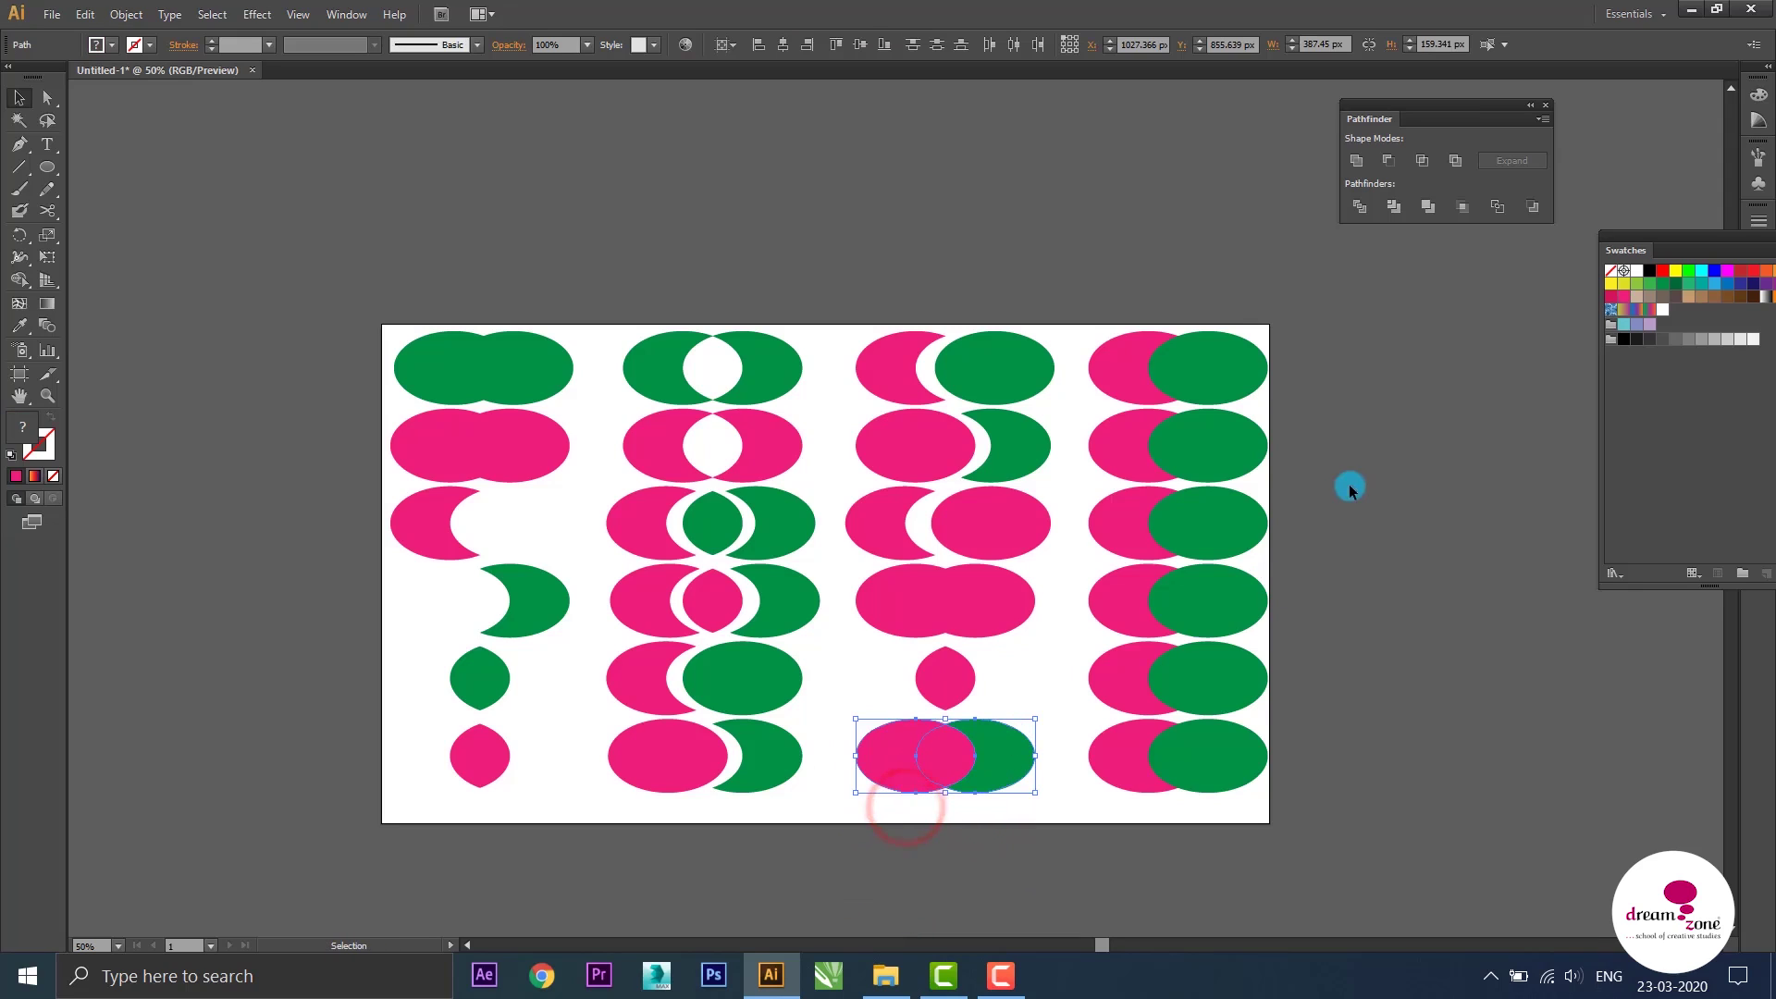
left_click(1466, 206)
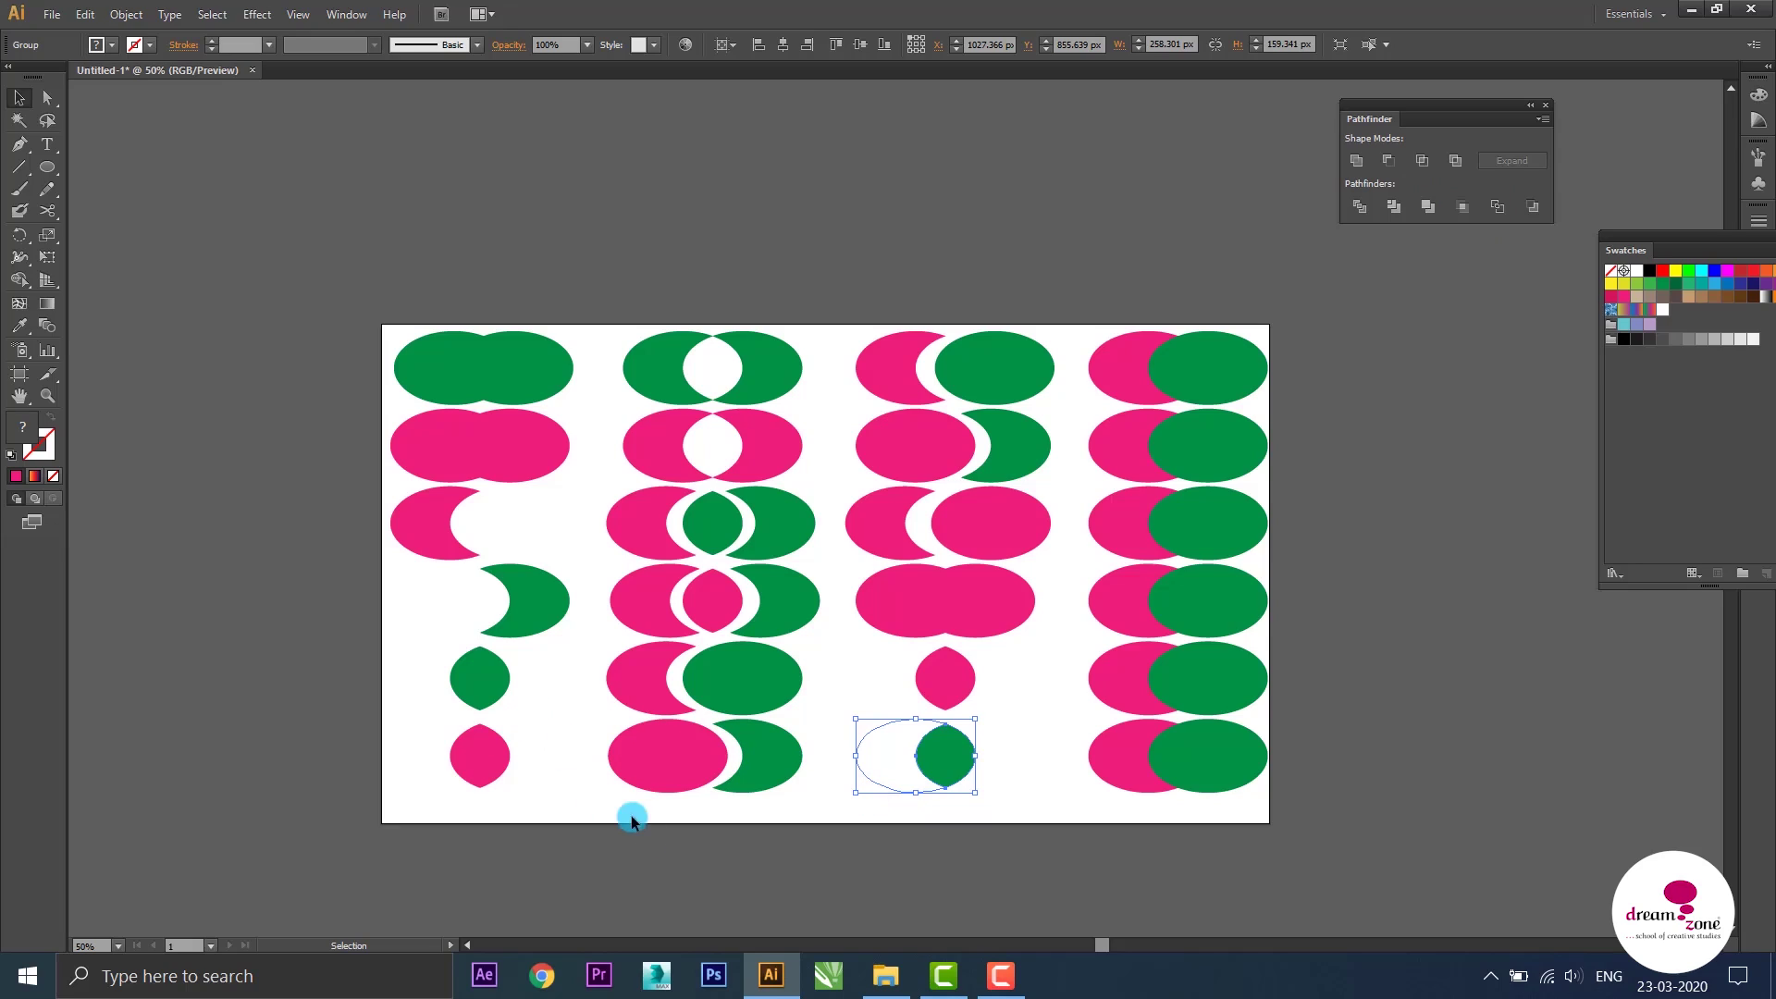
Ungroup the cropped lens and move its leftover empty ellipse path slightly left
left_click(488, 689)
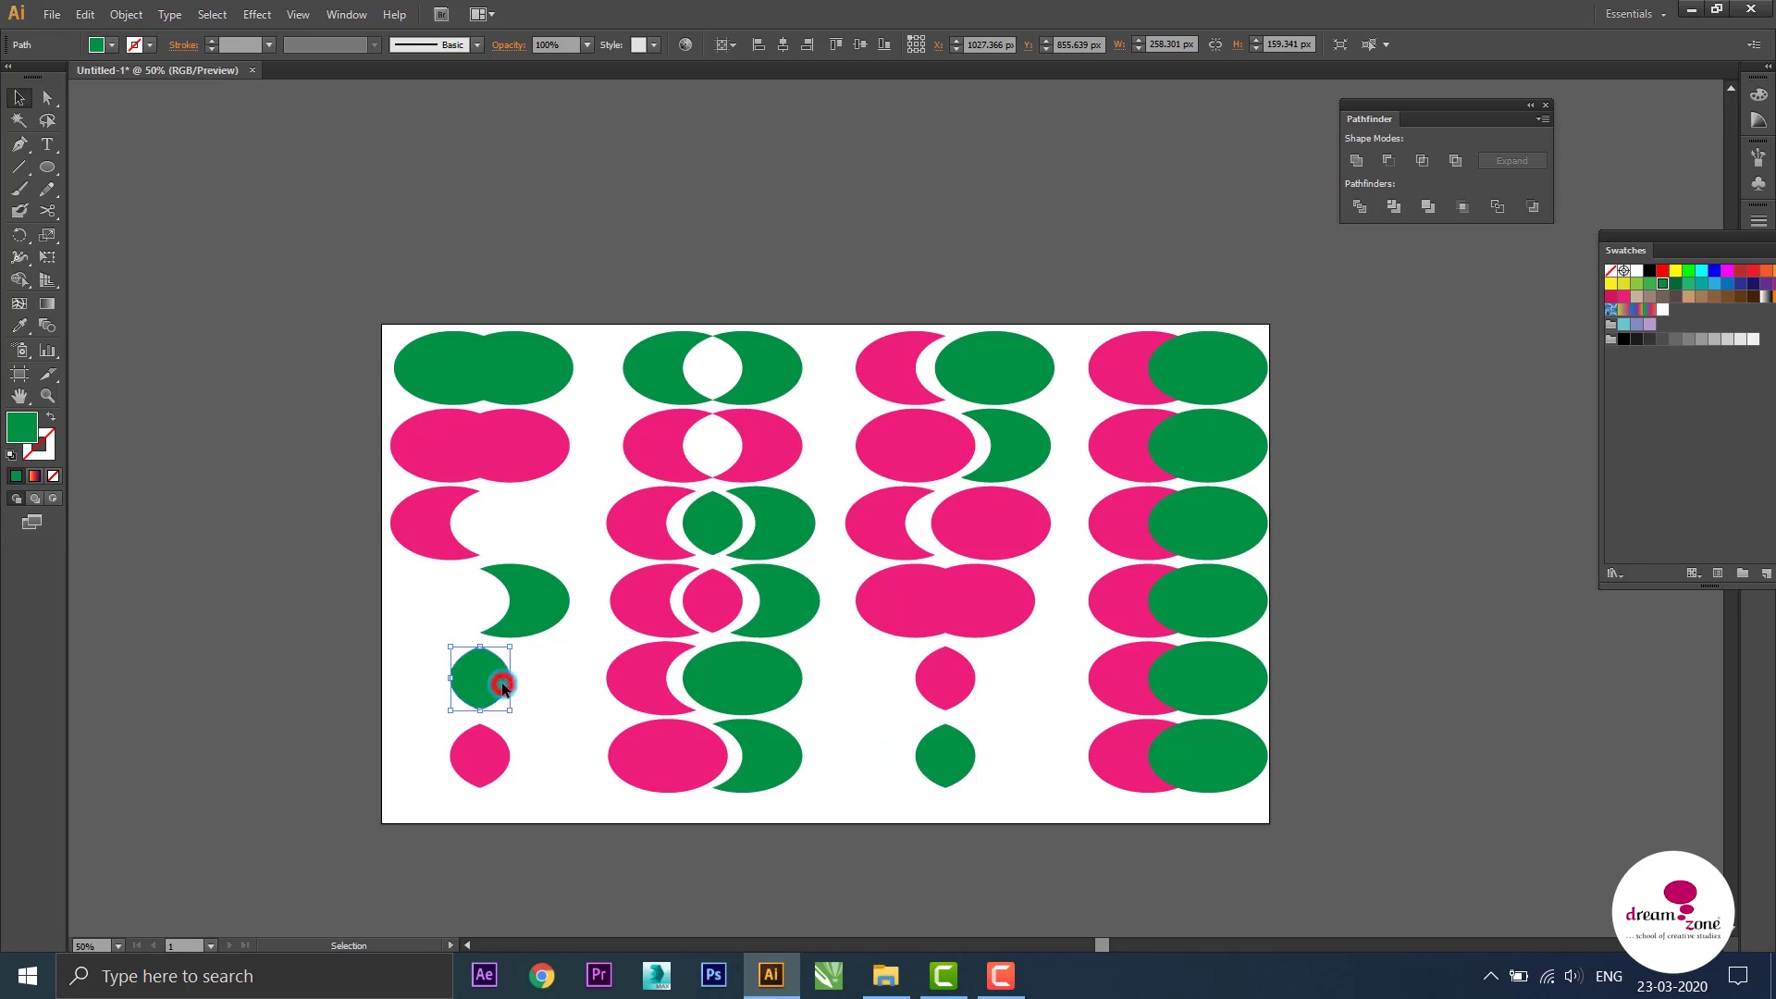
left_click(939, 768)
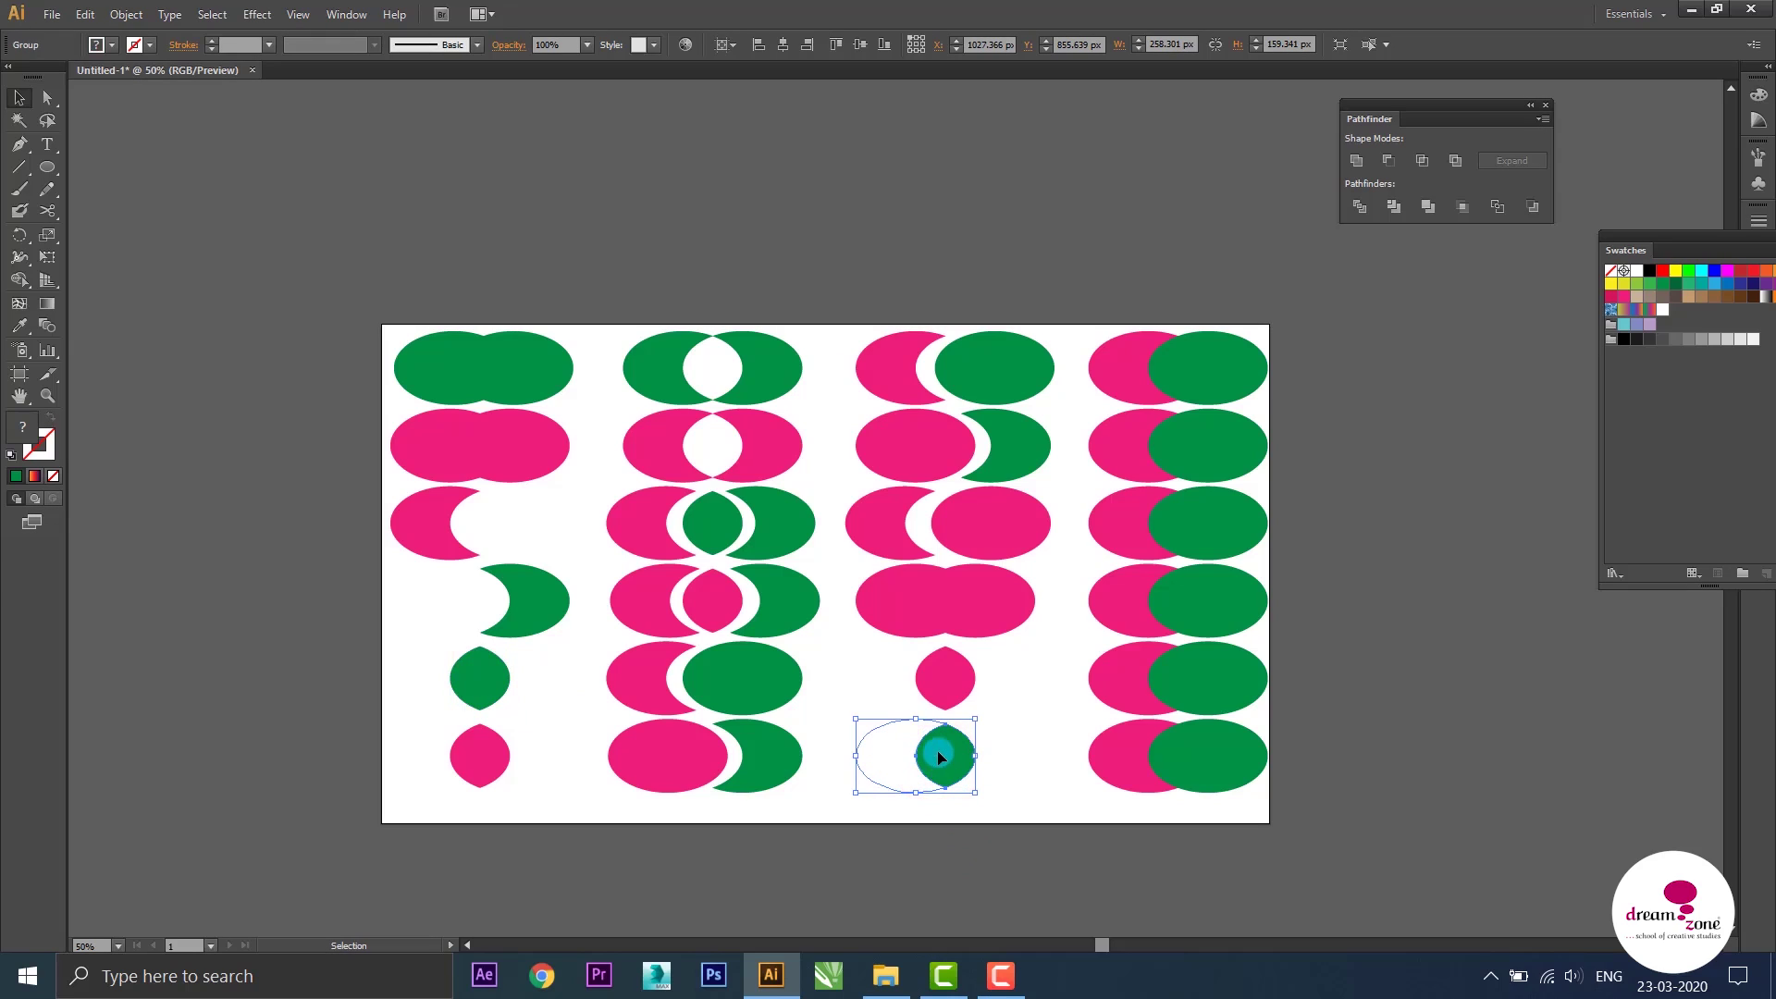
right_click(938, 753)
left_click(1014, 666)
left_click(1003, 786)
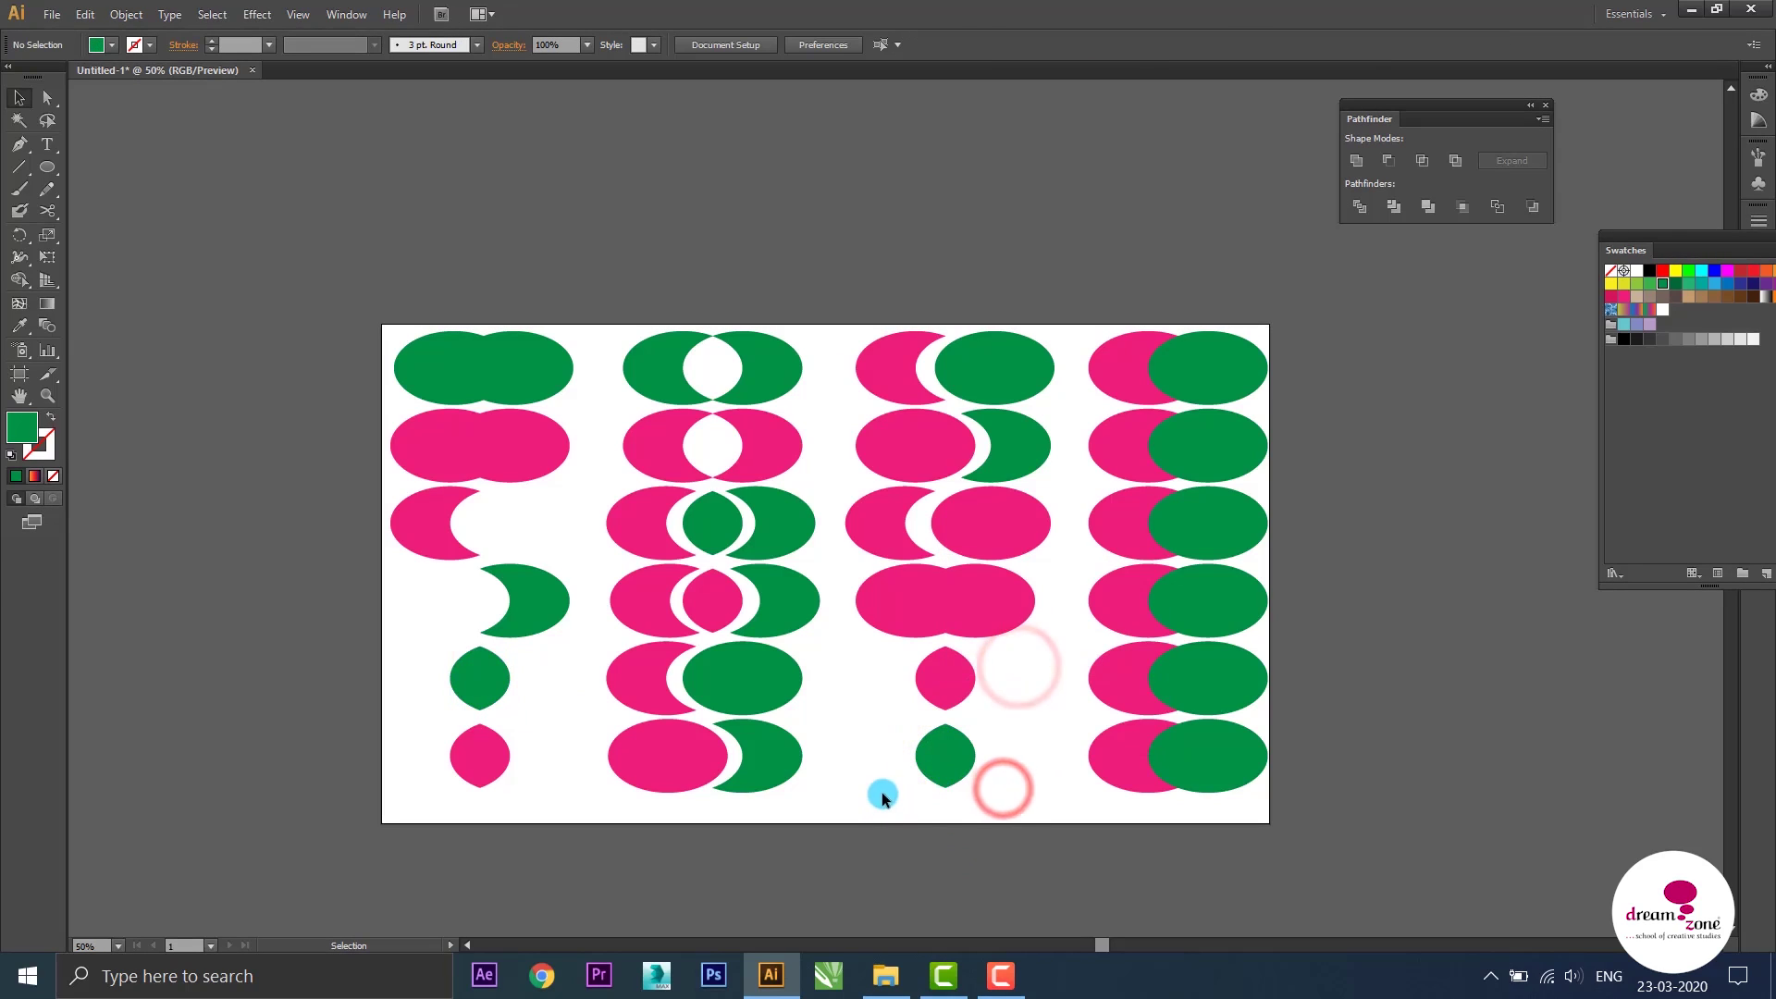
left_click_drag(878, 787, 871, 775)
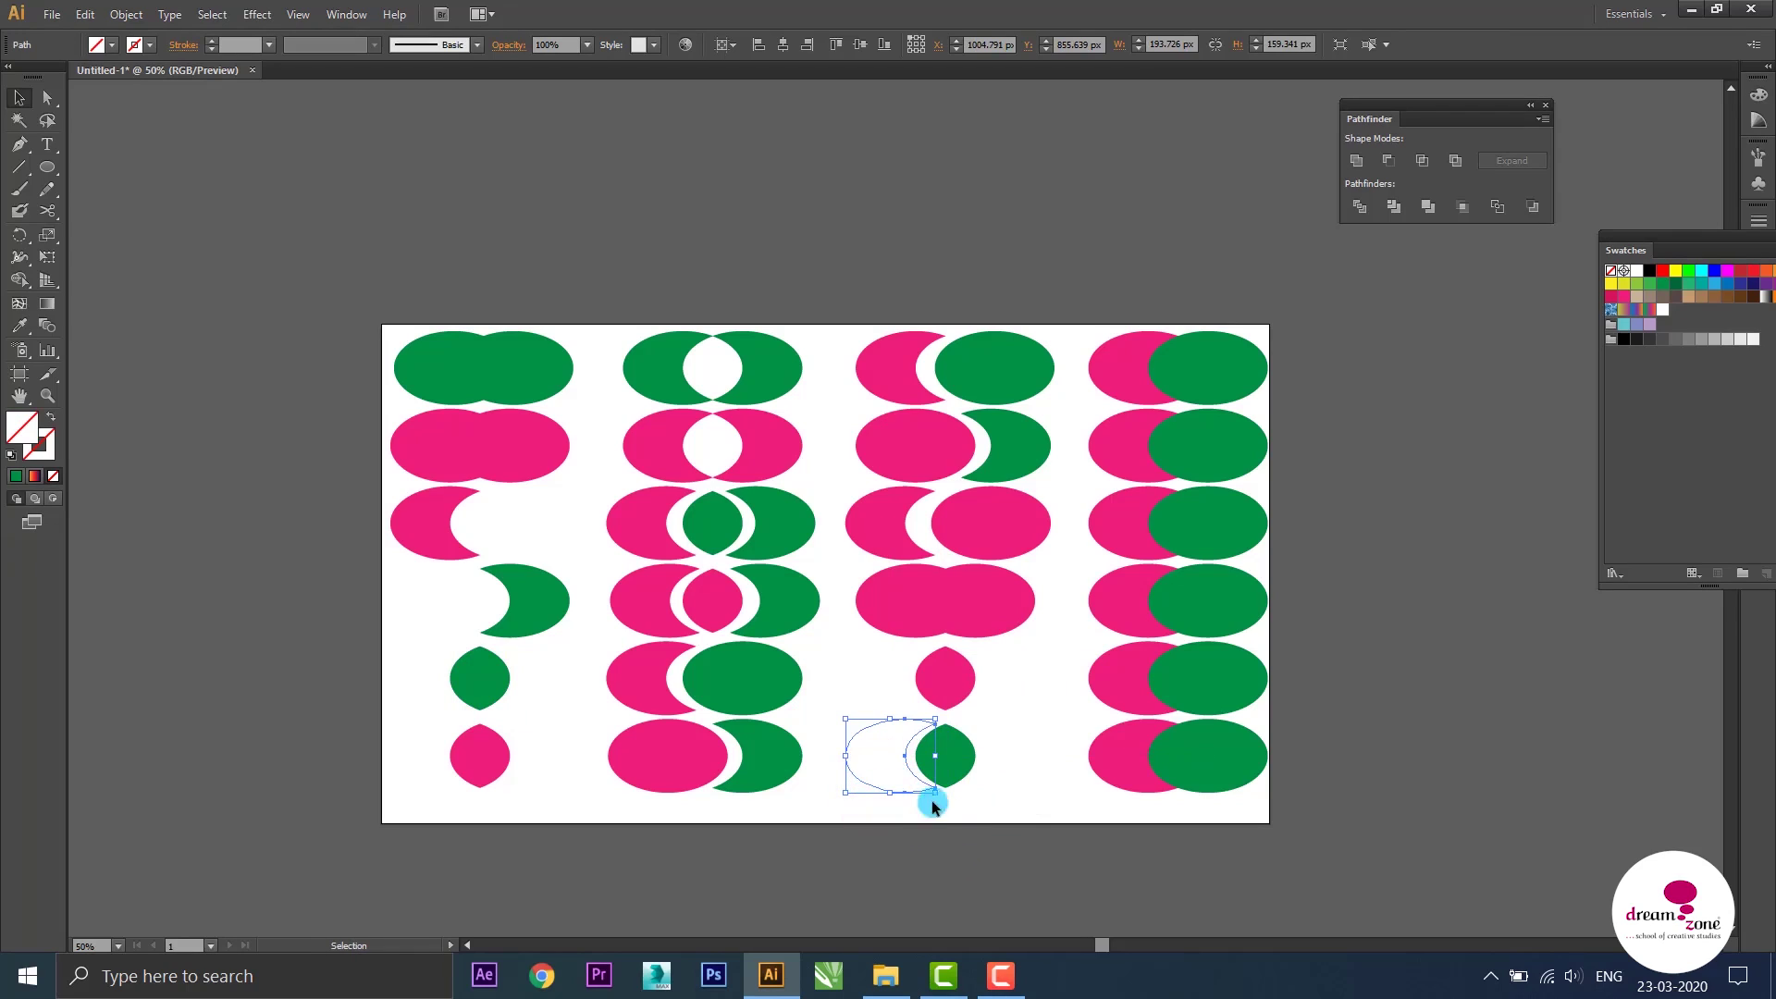
left_click(988, 805)
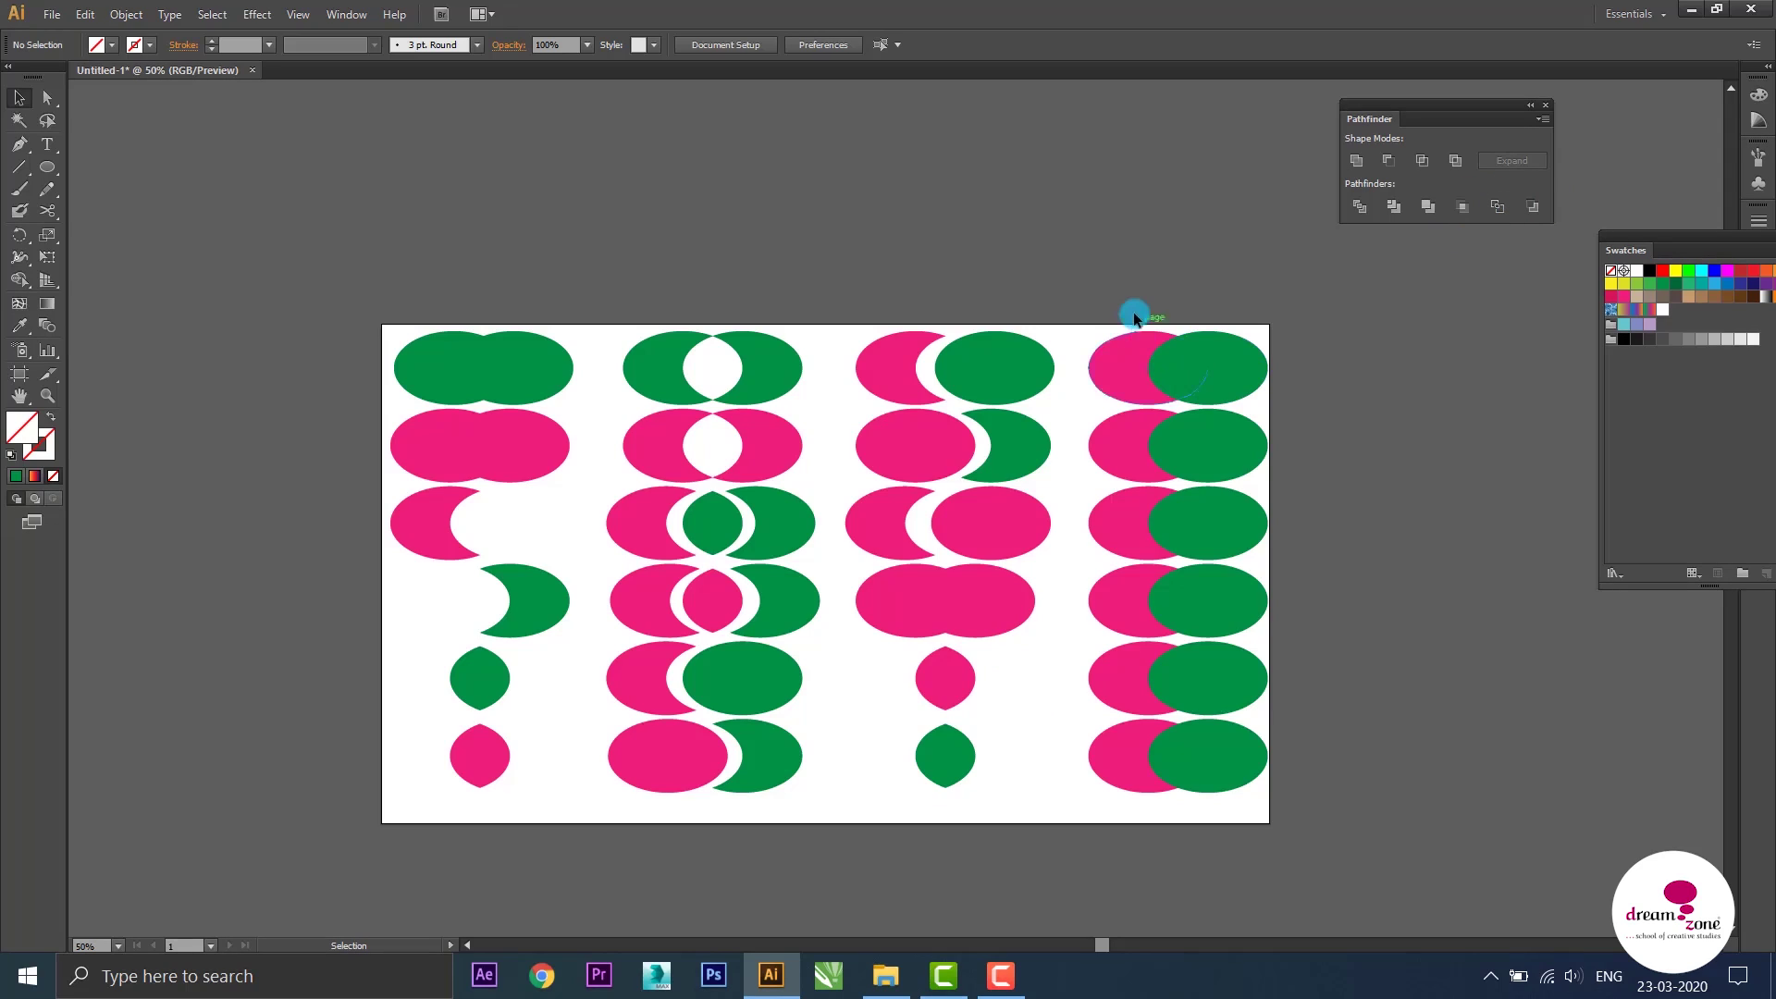
Convert the top-right pink and green ellipse pair into outline paths with Pathfinder Outline
left_click_drag(1218, 368, 1219, 369)
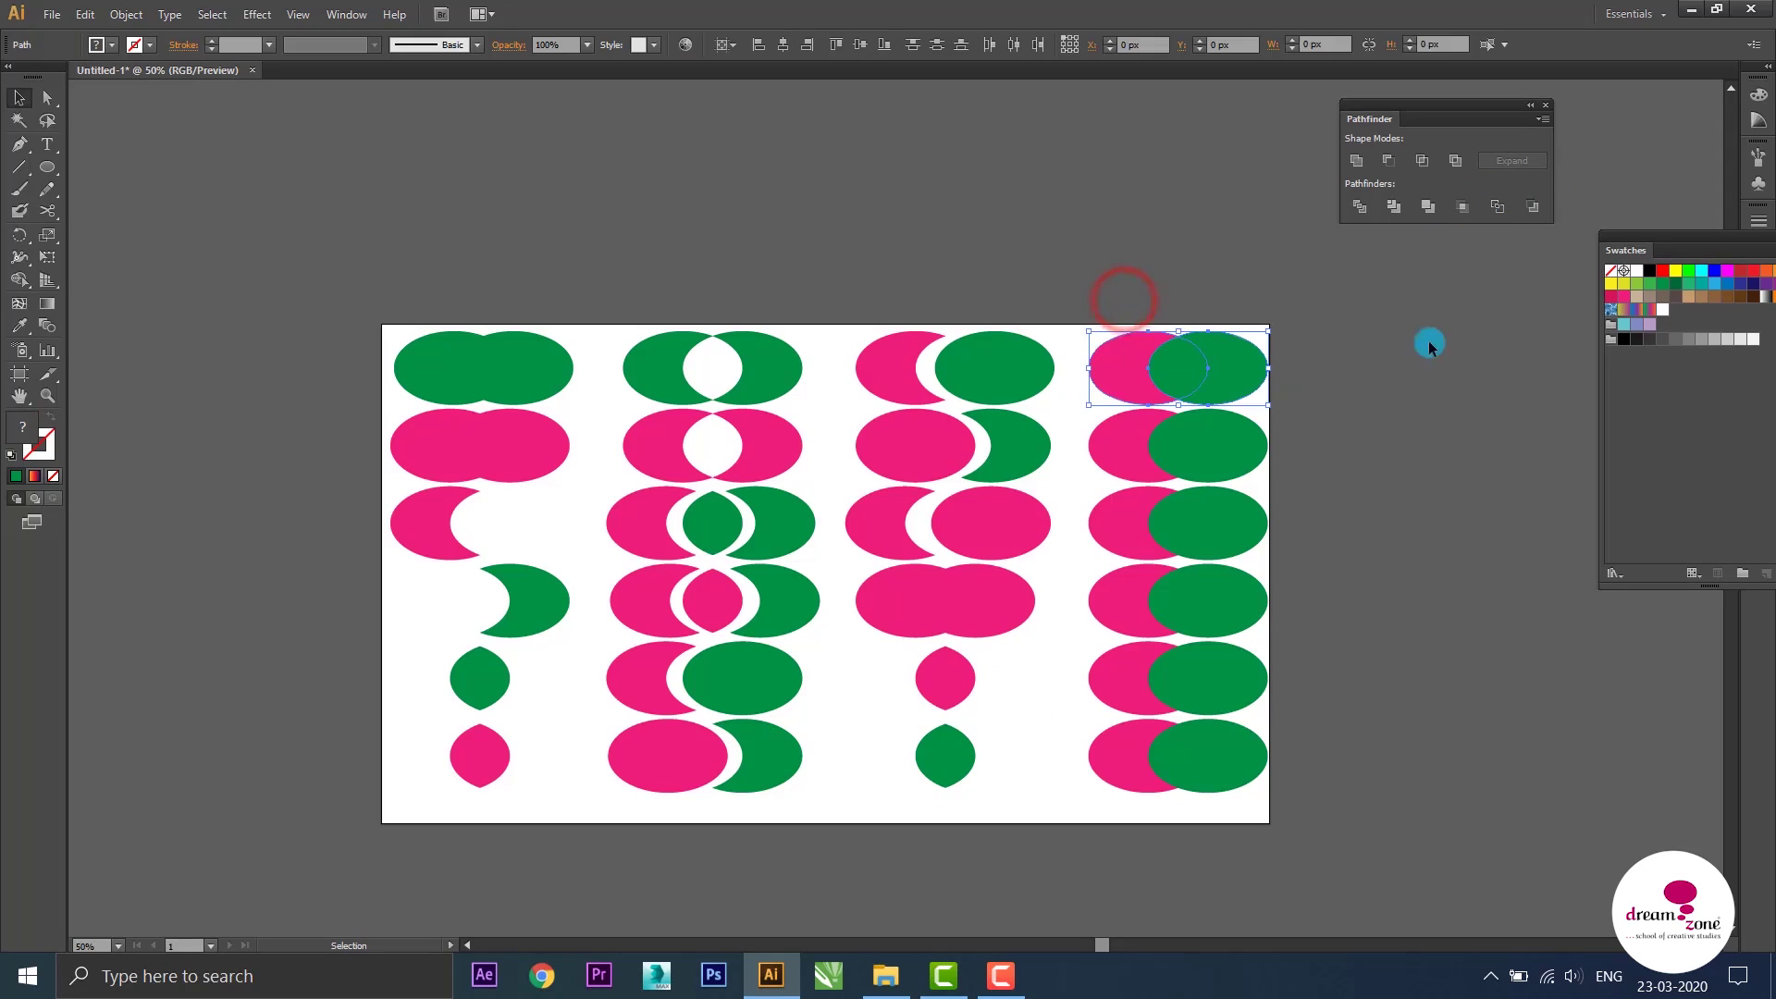
left_click(1500, 209)
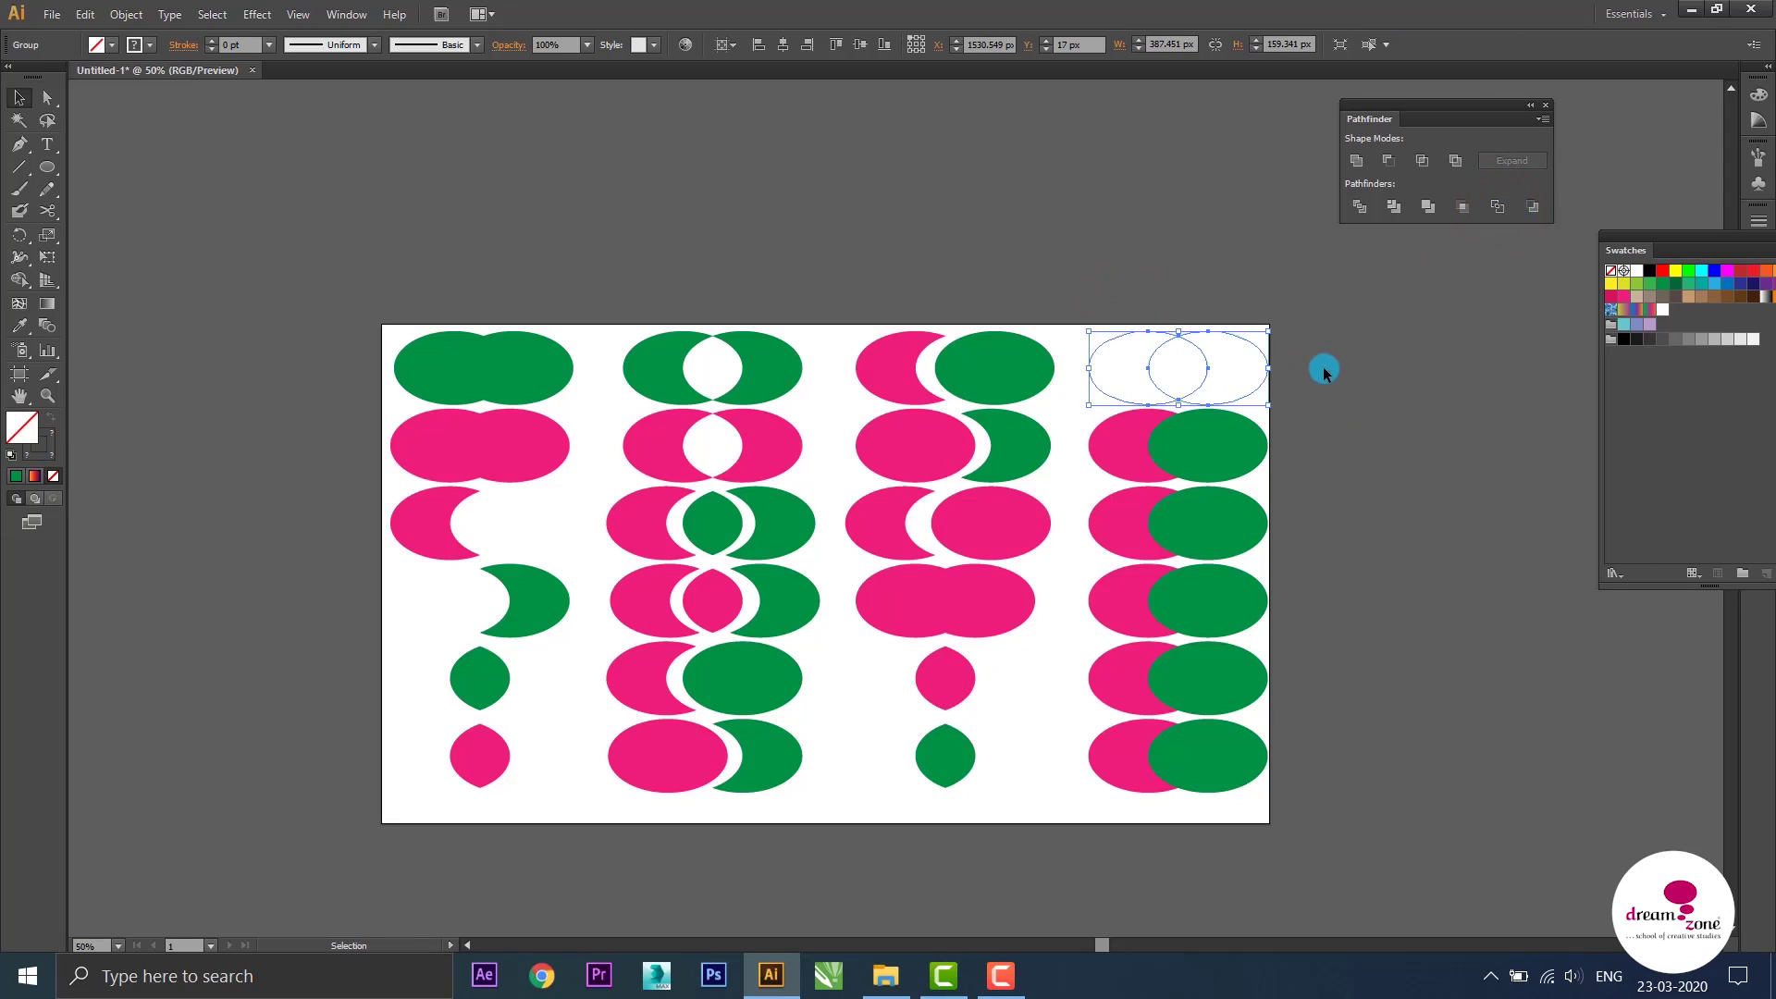
key("ctrl+plus")
key("ctrl+plus")
left_click_drag(1204, 385, 943, 486)
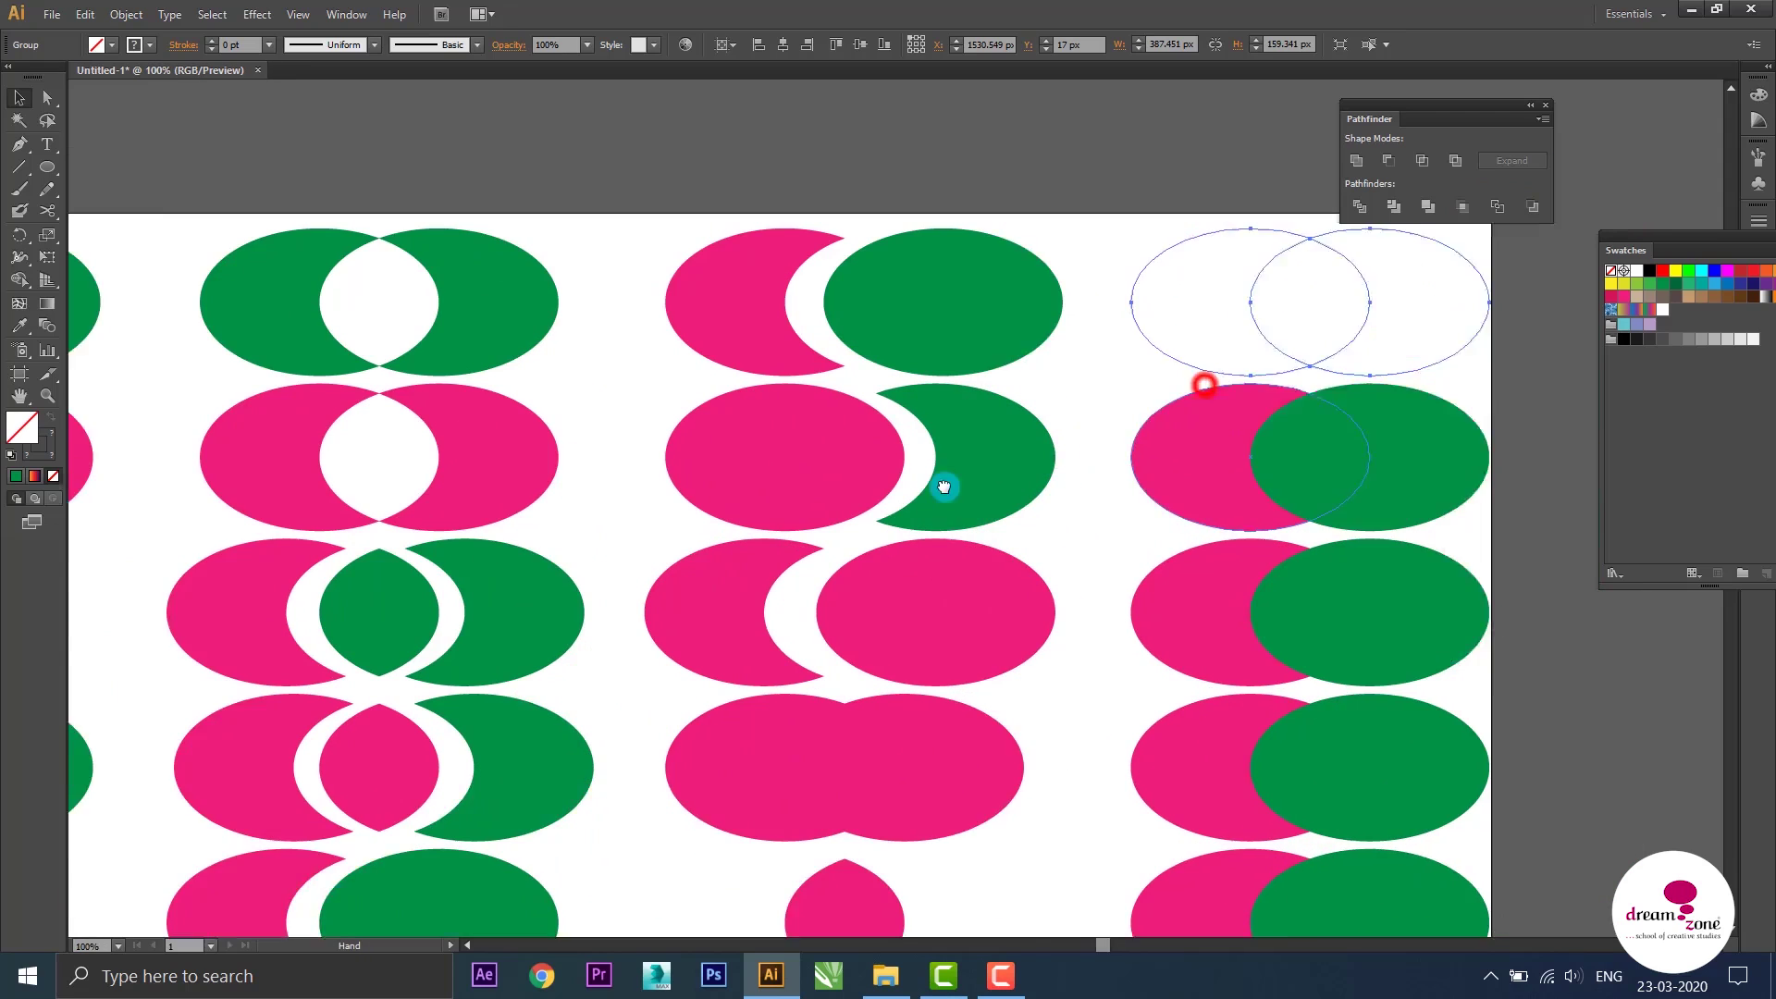
Give both outline ellipses a 3 pt stroke
left_click(1154, 226)
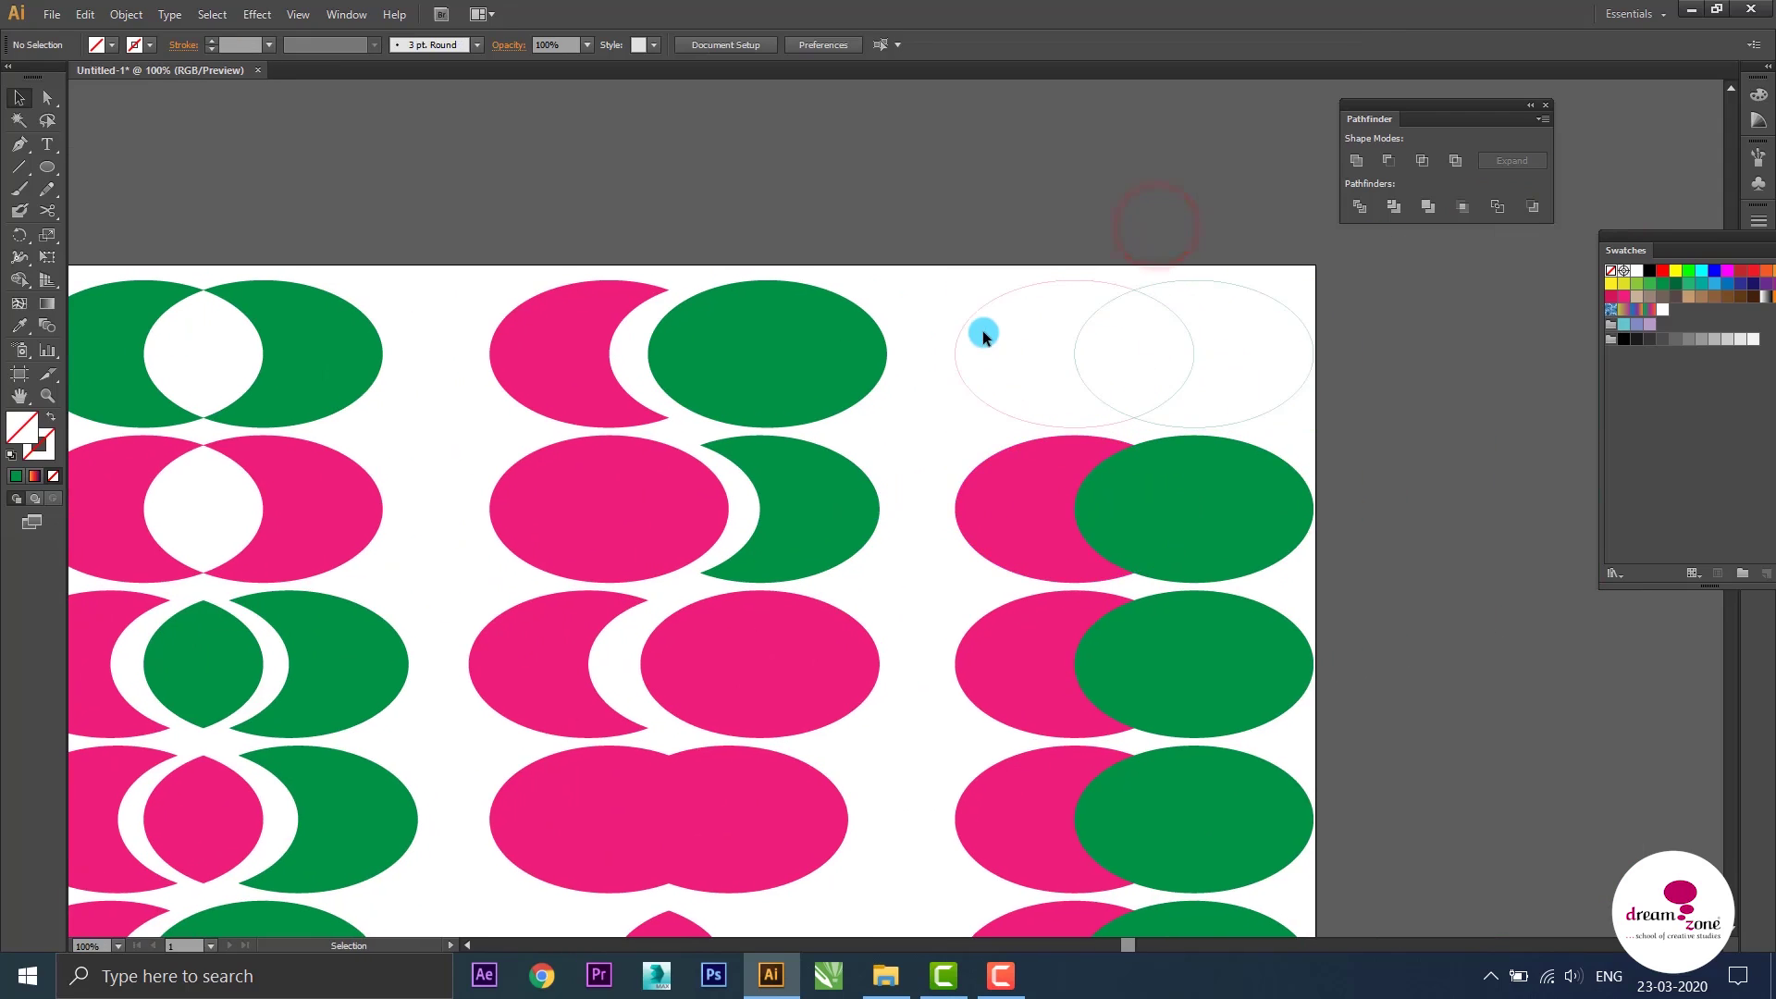
left_click_drag(961, 256, 1338, 404)
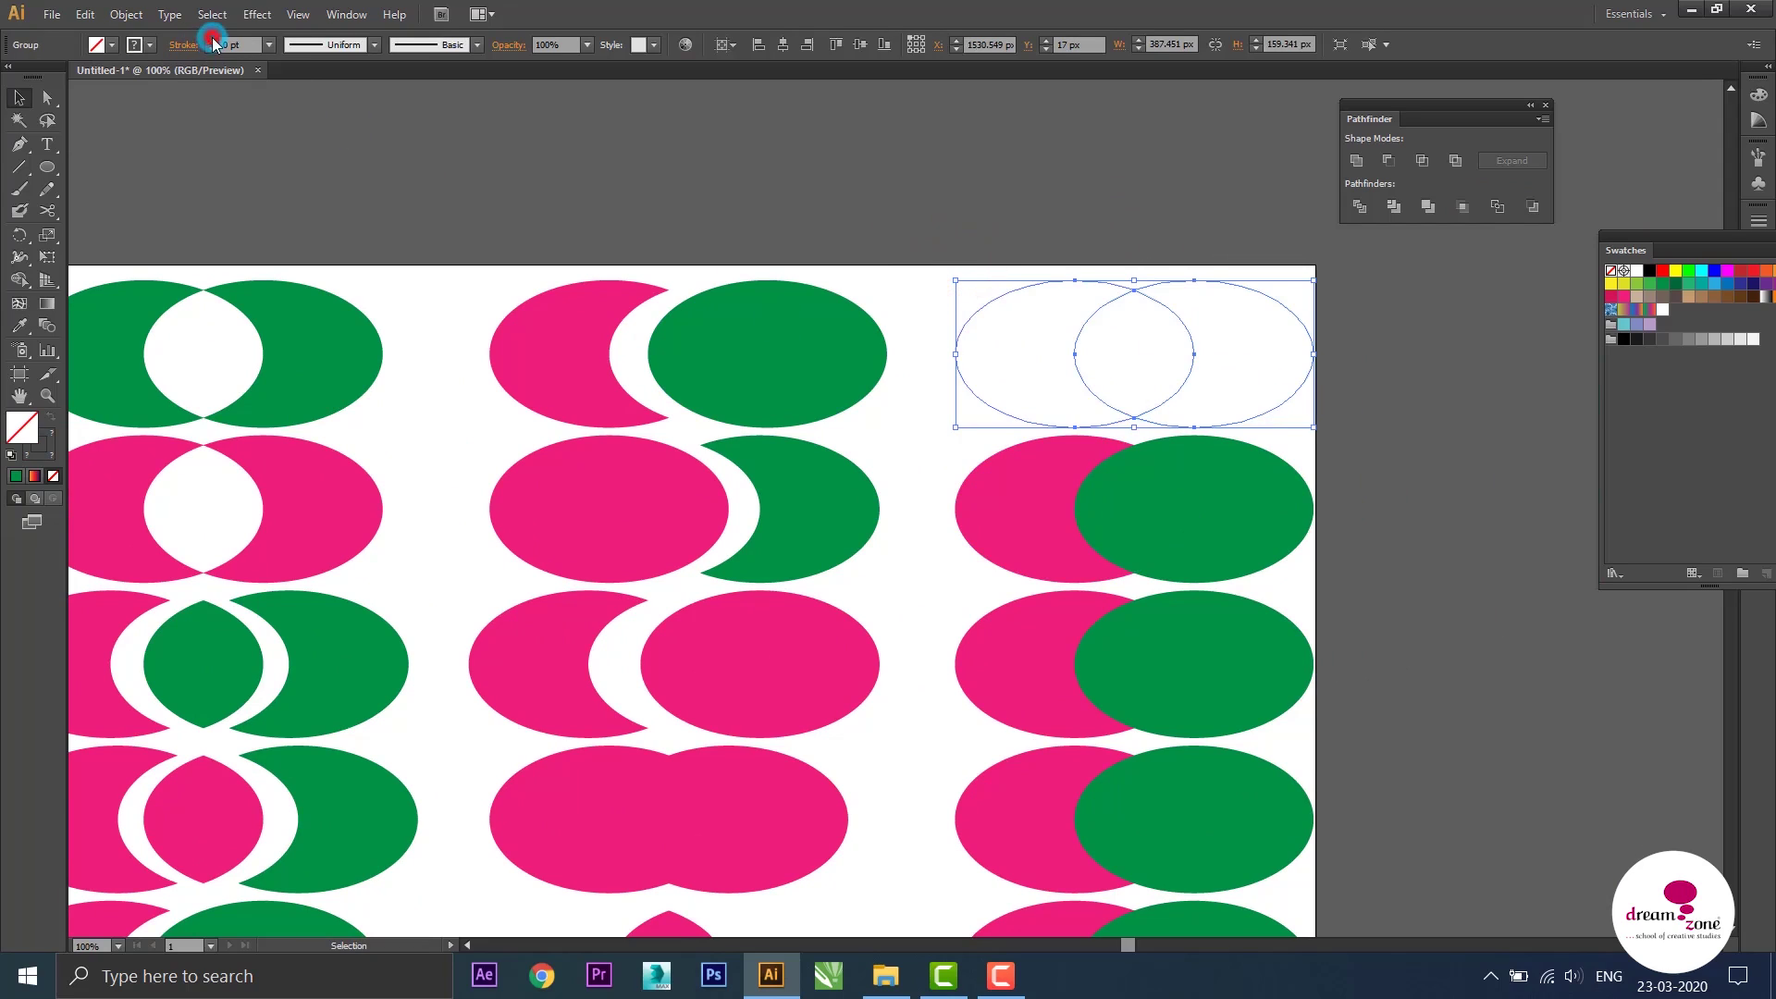
left_click(212, 41)
left_click(953, 176)
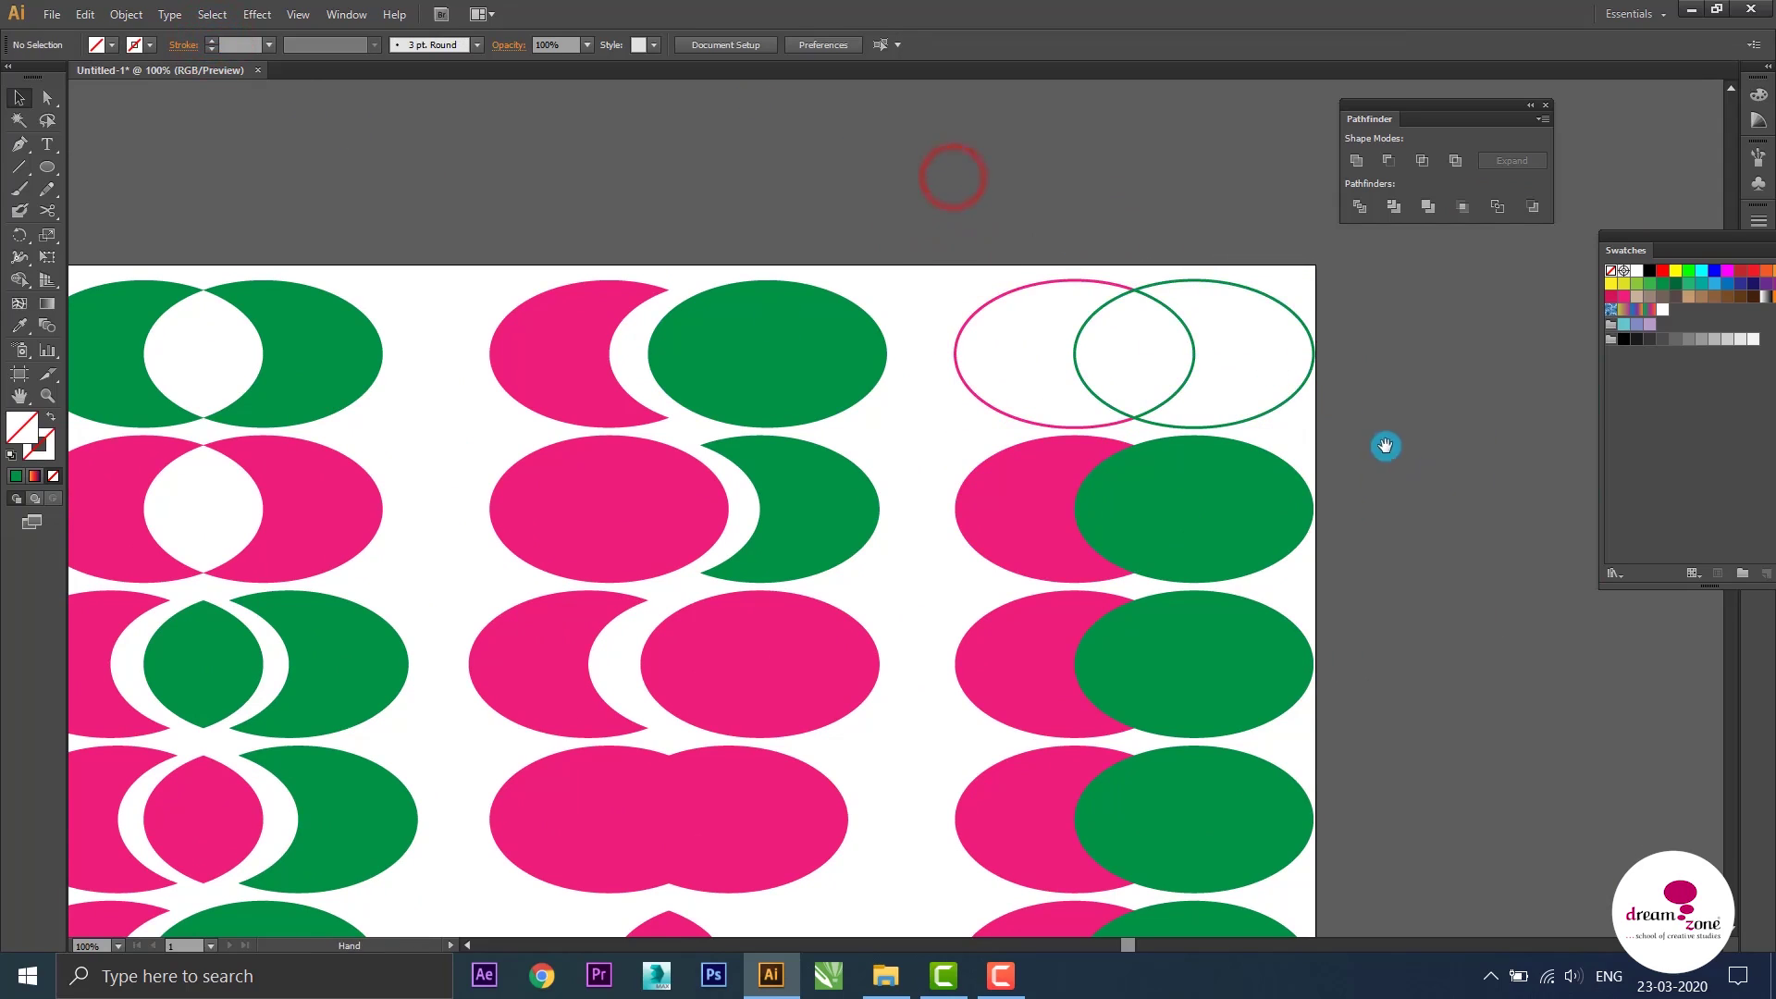
Ungroup the outlines, moving the pink arc left and the green arc right
left_click_drag(1384, 446, 1332, 432)
left_click(1053, 287)
right_click(1054, 286)
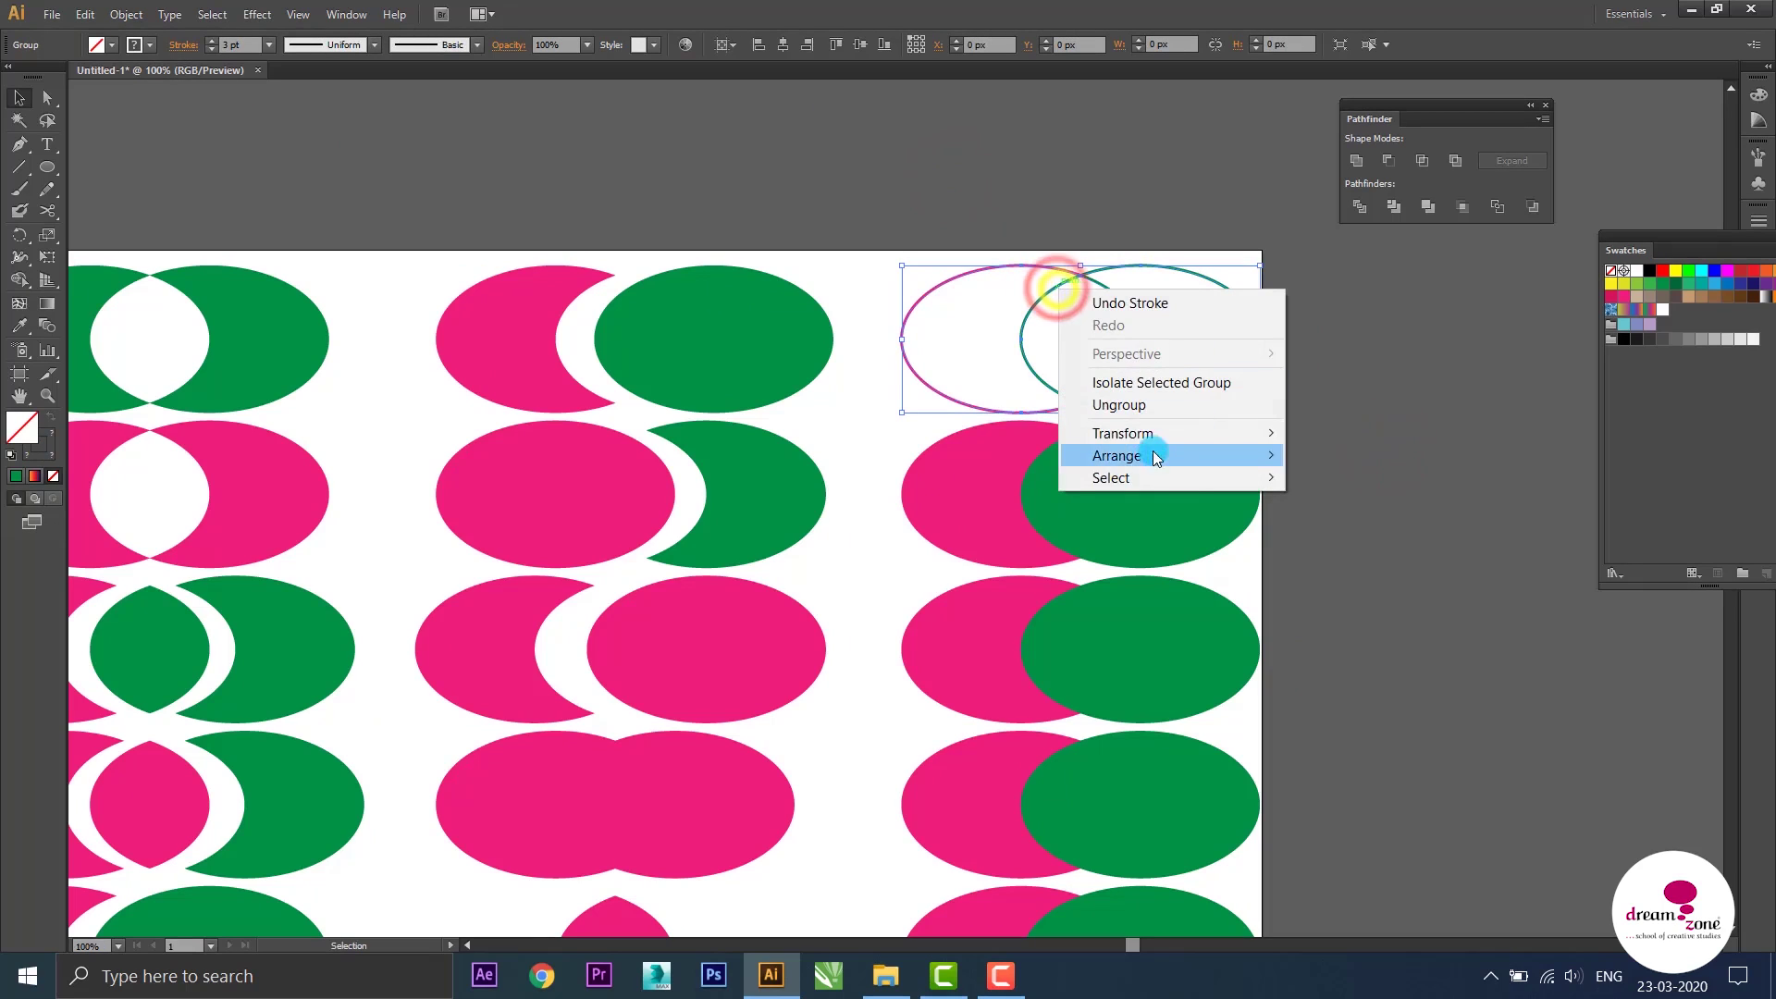
left_click(1119, 407)
left_click_drag(907, 359, 883, 359)
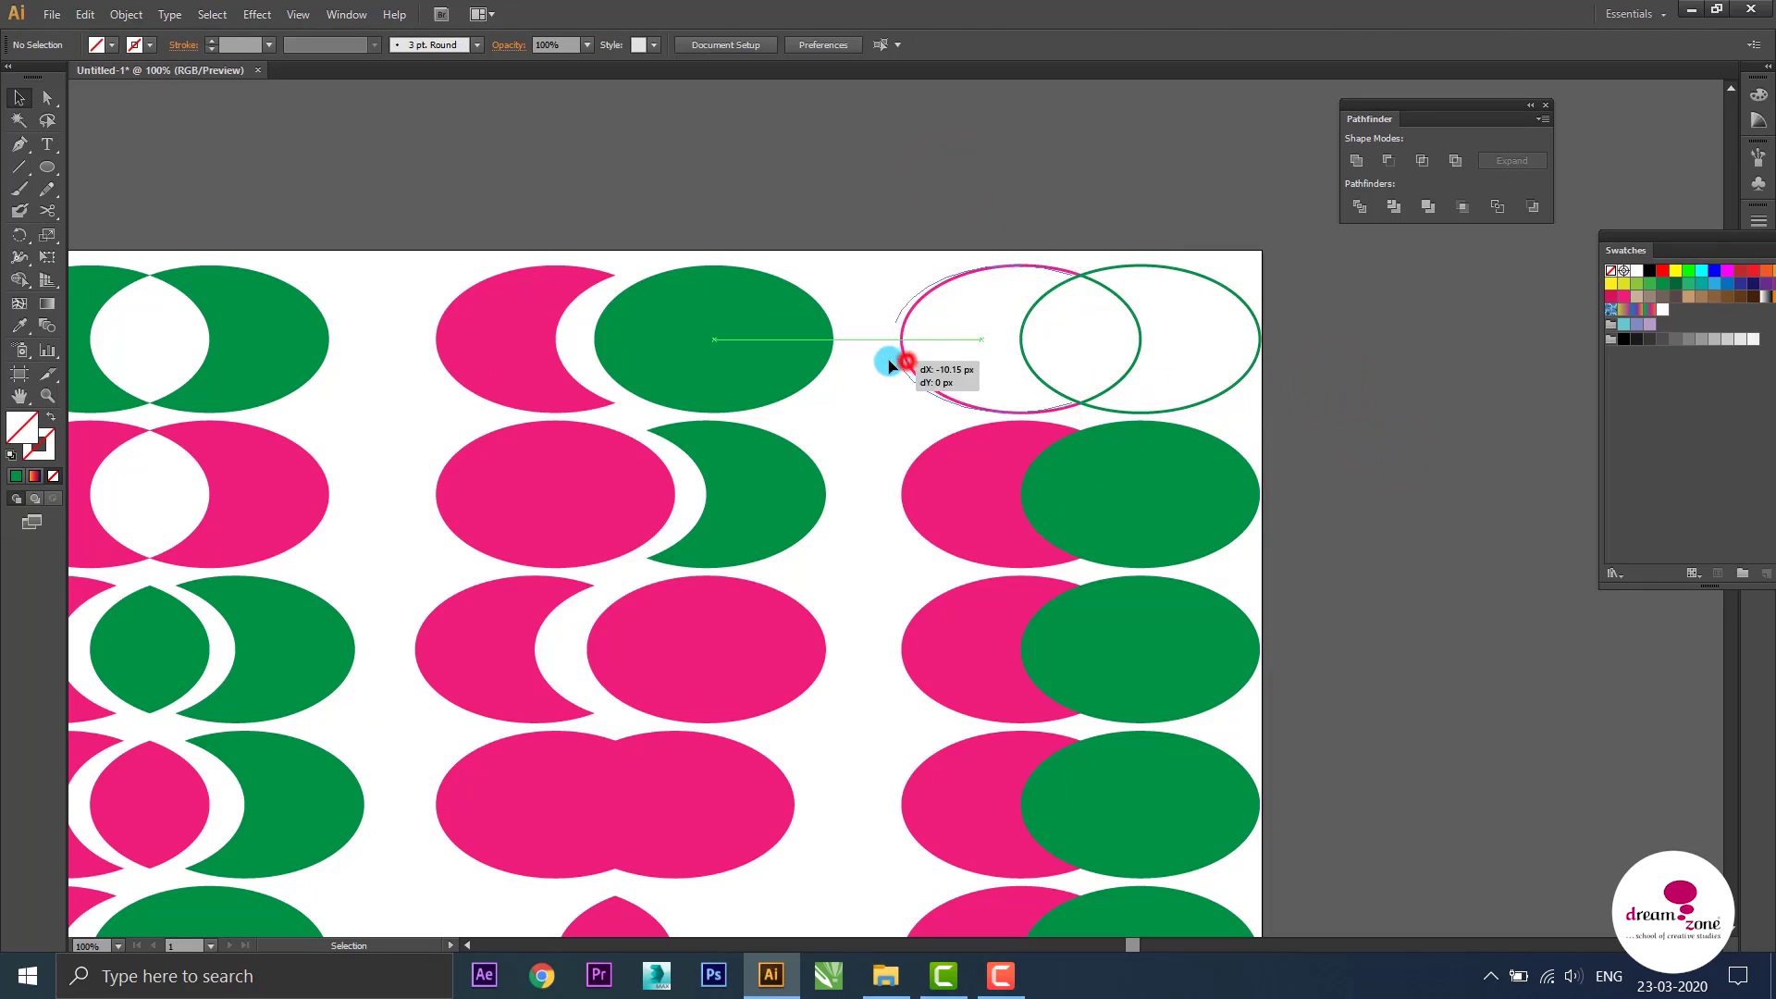
left_click_drag(1249, 359, 1267, 360)
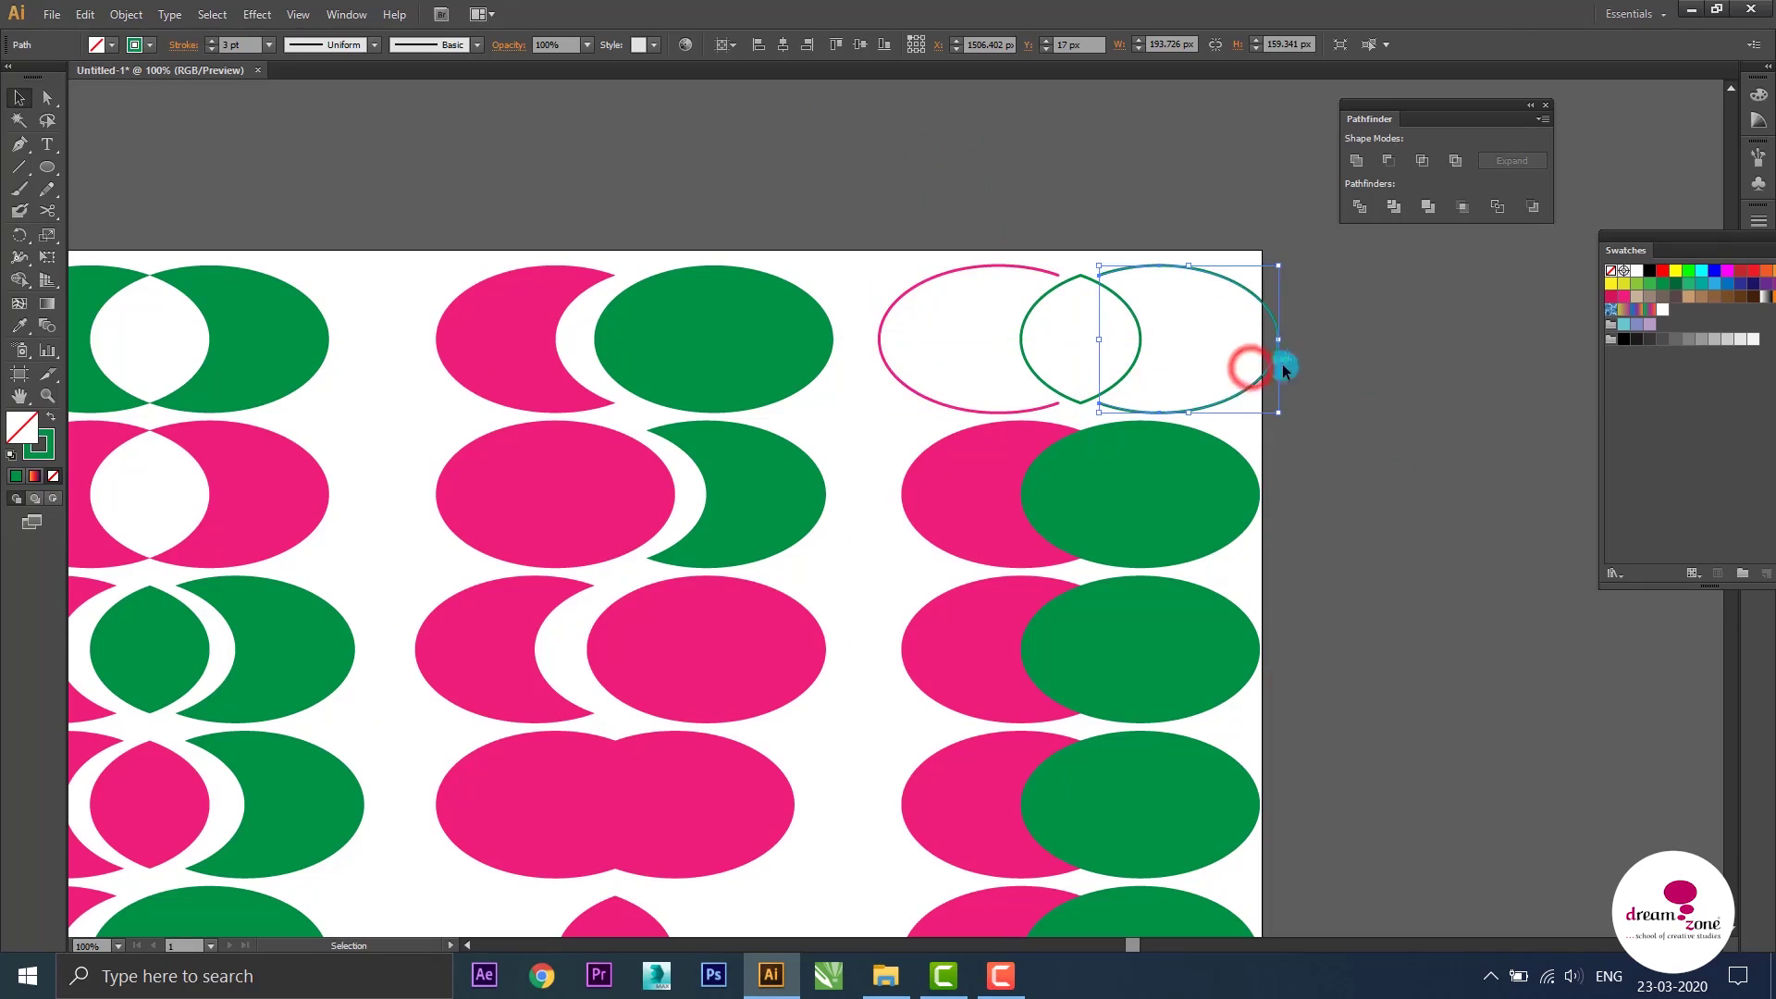
left_click(1399, 345)
Shift the lens's inner arcs slightly apart so small gaps show
left_click_drag(1036, 317, 1023, 317)
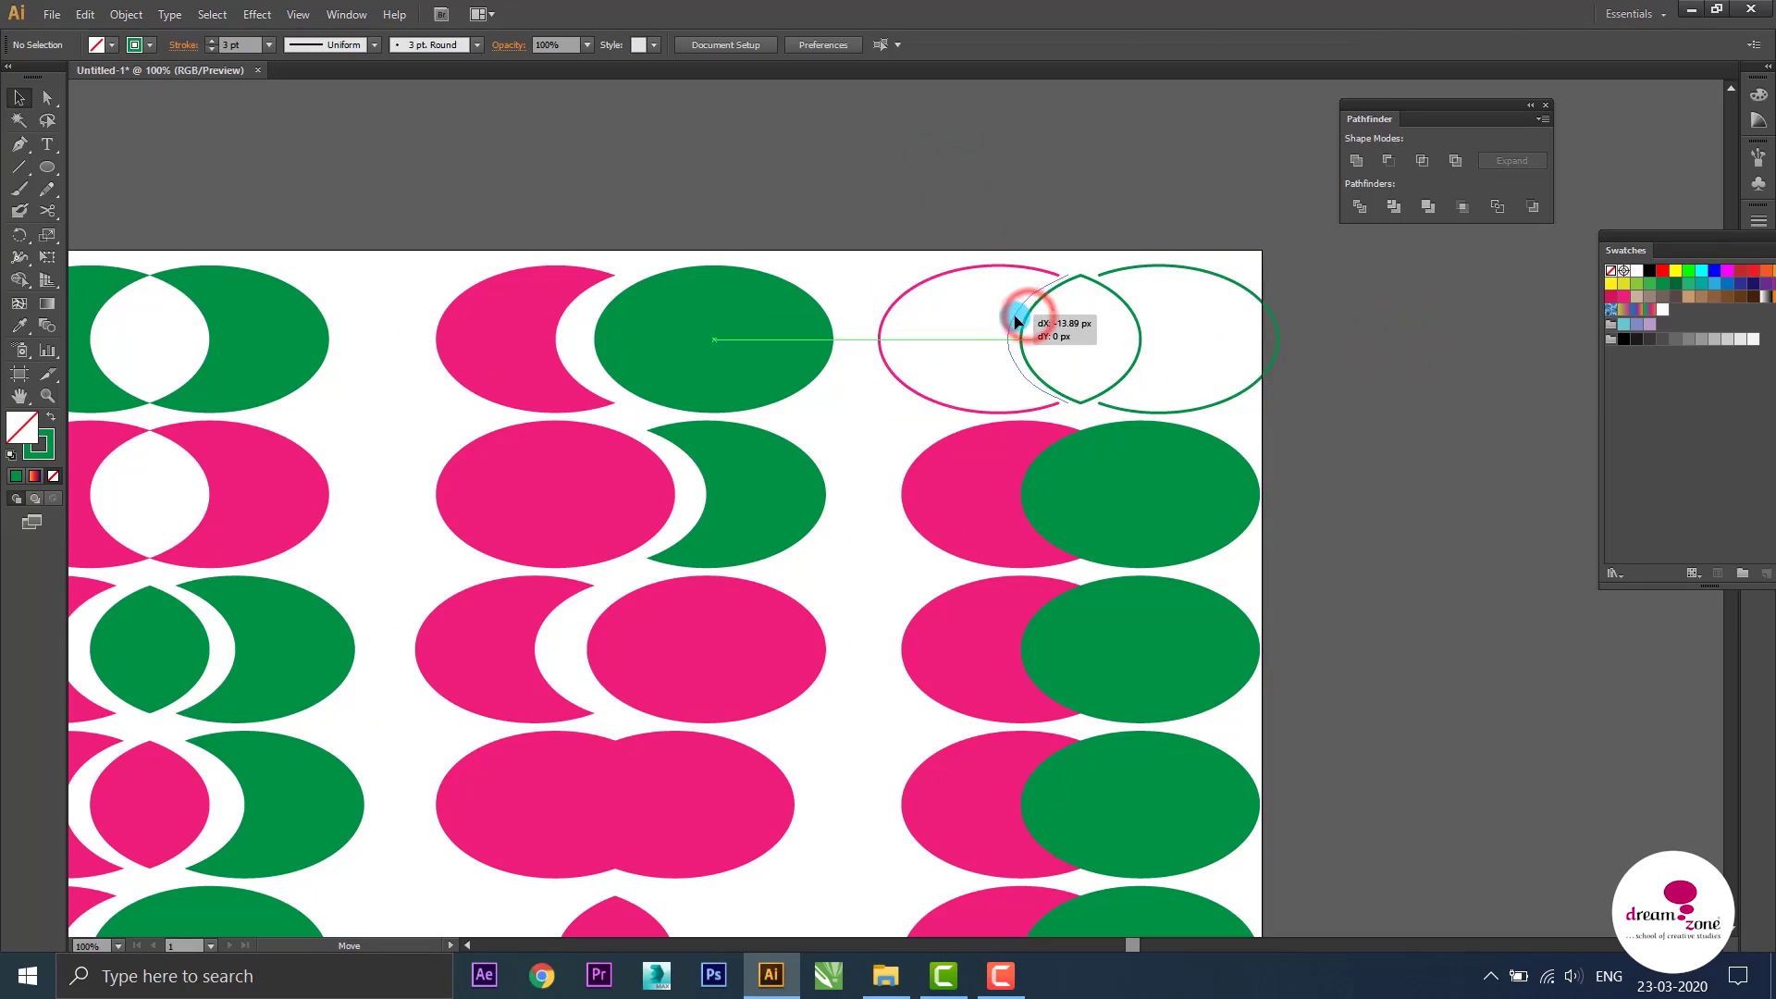
left_click_drag(1136, 330, 1146, 331)
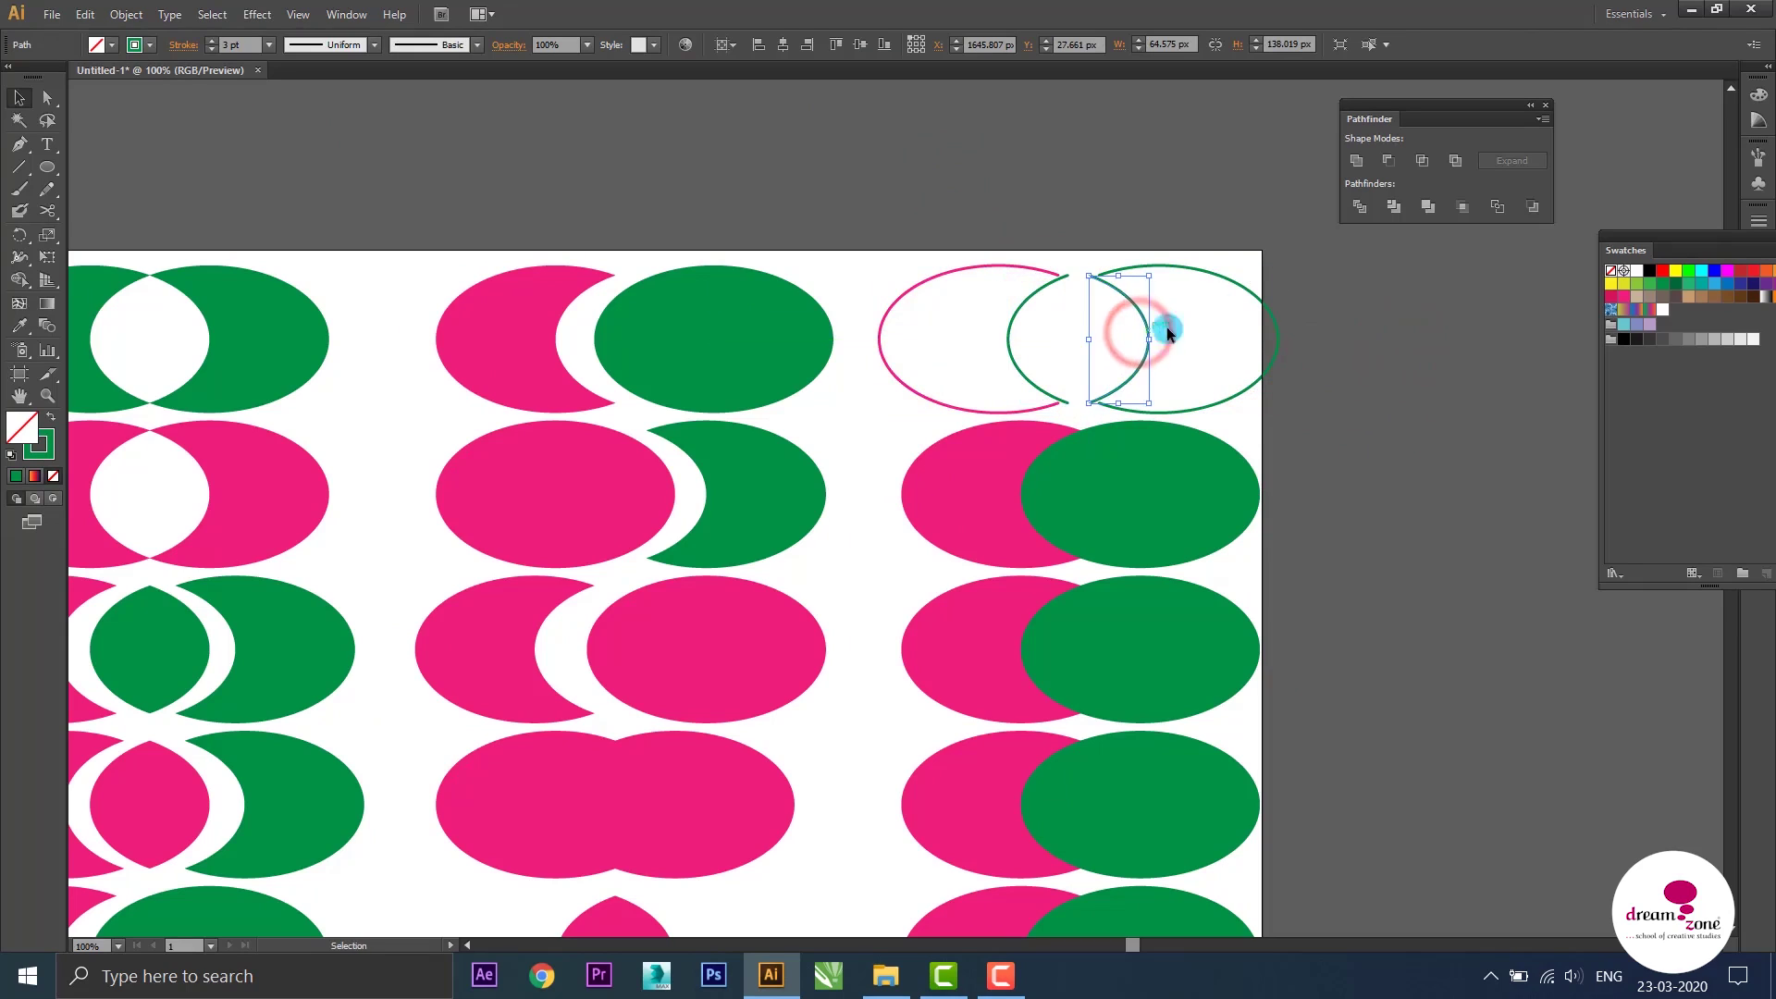
left_click(1219, 305)
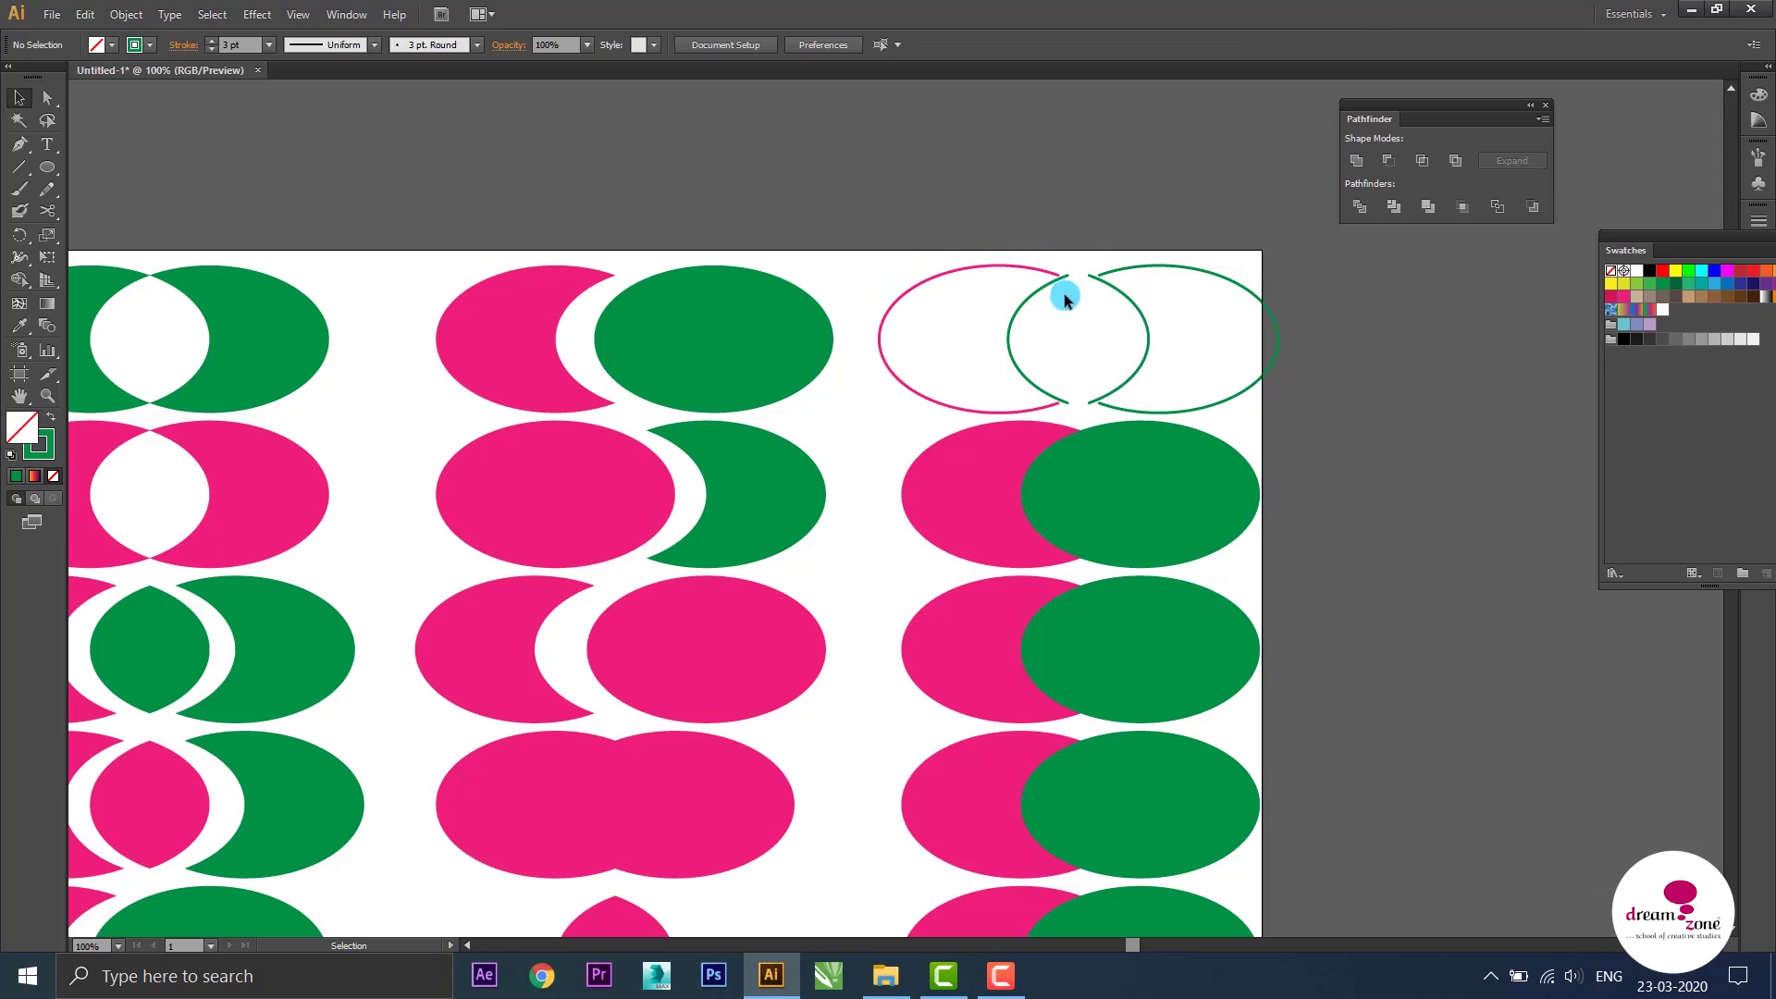
left_click_drag(1015, 322, 1024, 322)
left_click(1173, 324)
left_click_drag(1324, 470, 1323, 412)
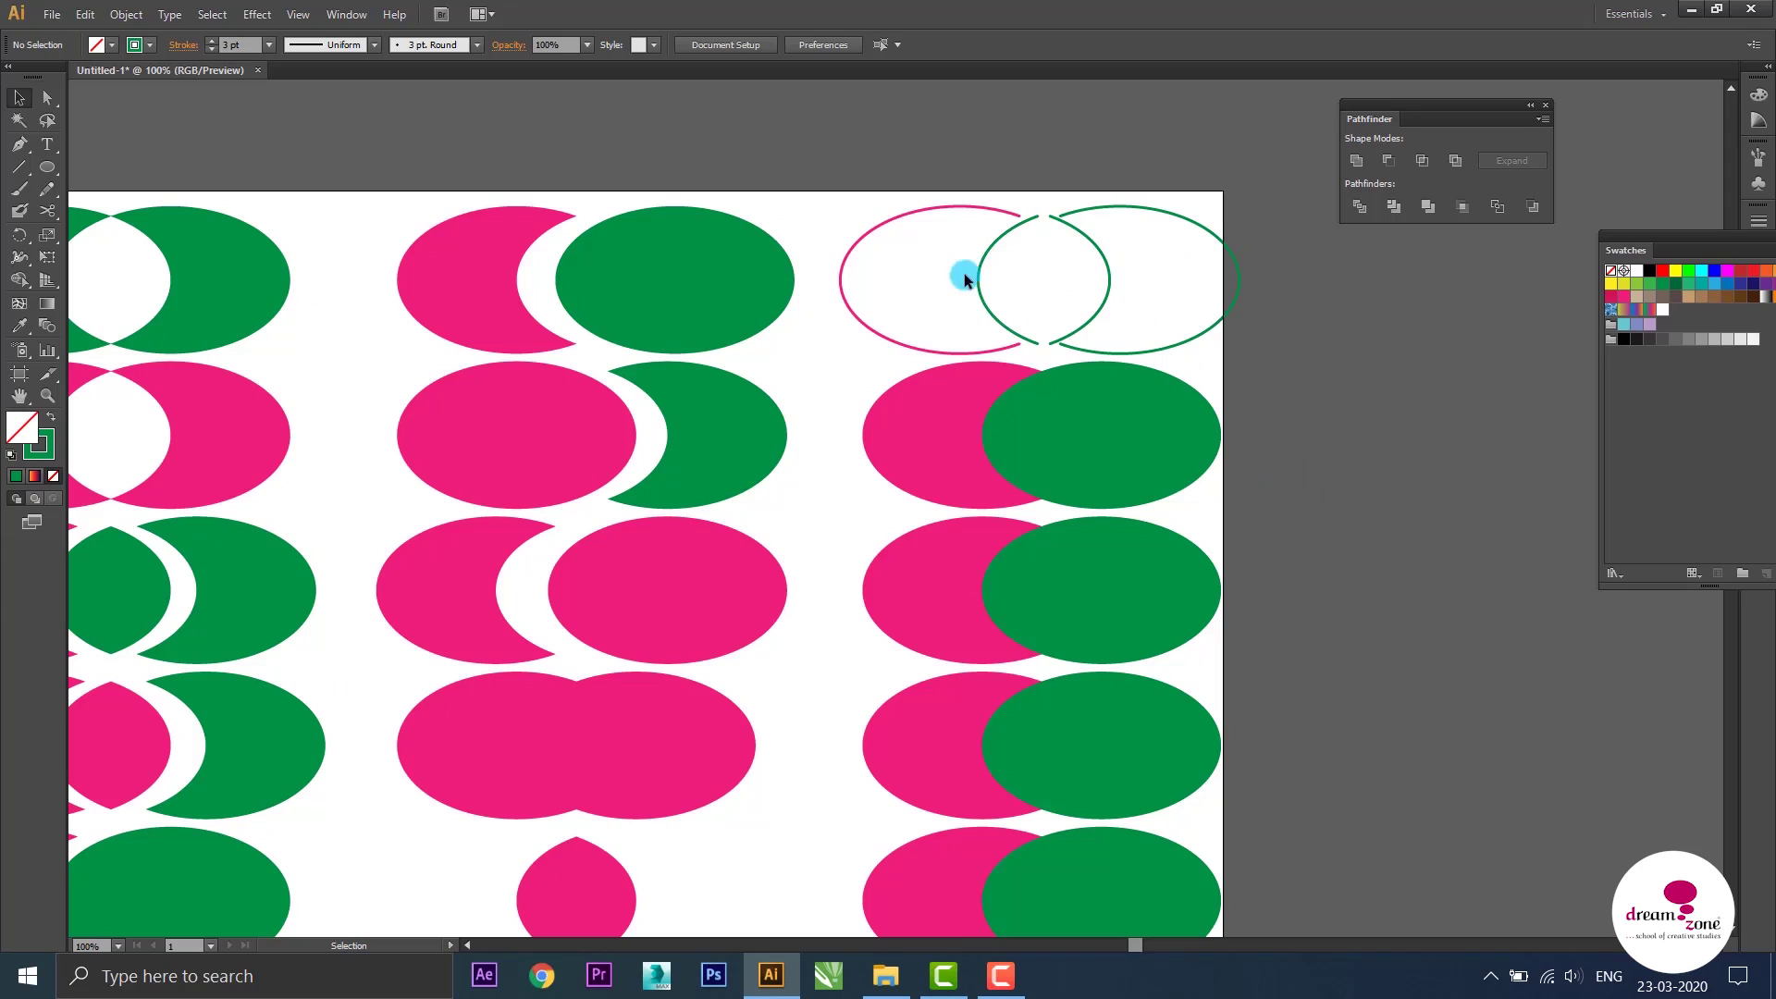
Bring the second-row pink ellipse forward, outline the pair, and thicken the strokes
left_click(921, 413)
key("ctrl+plus")
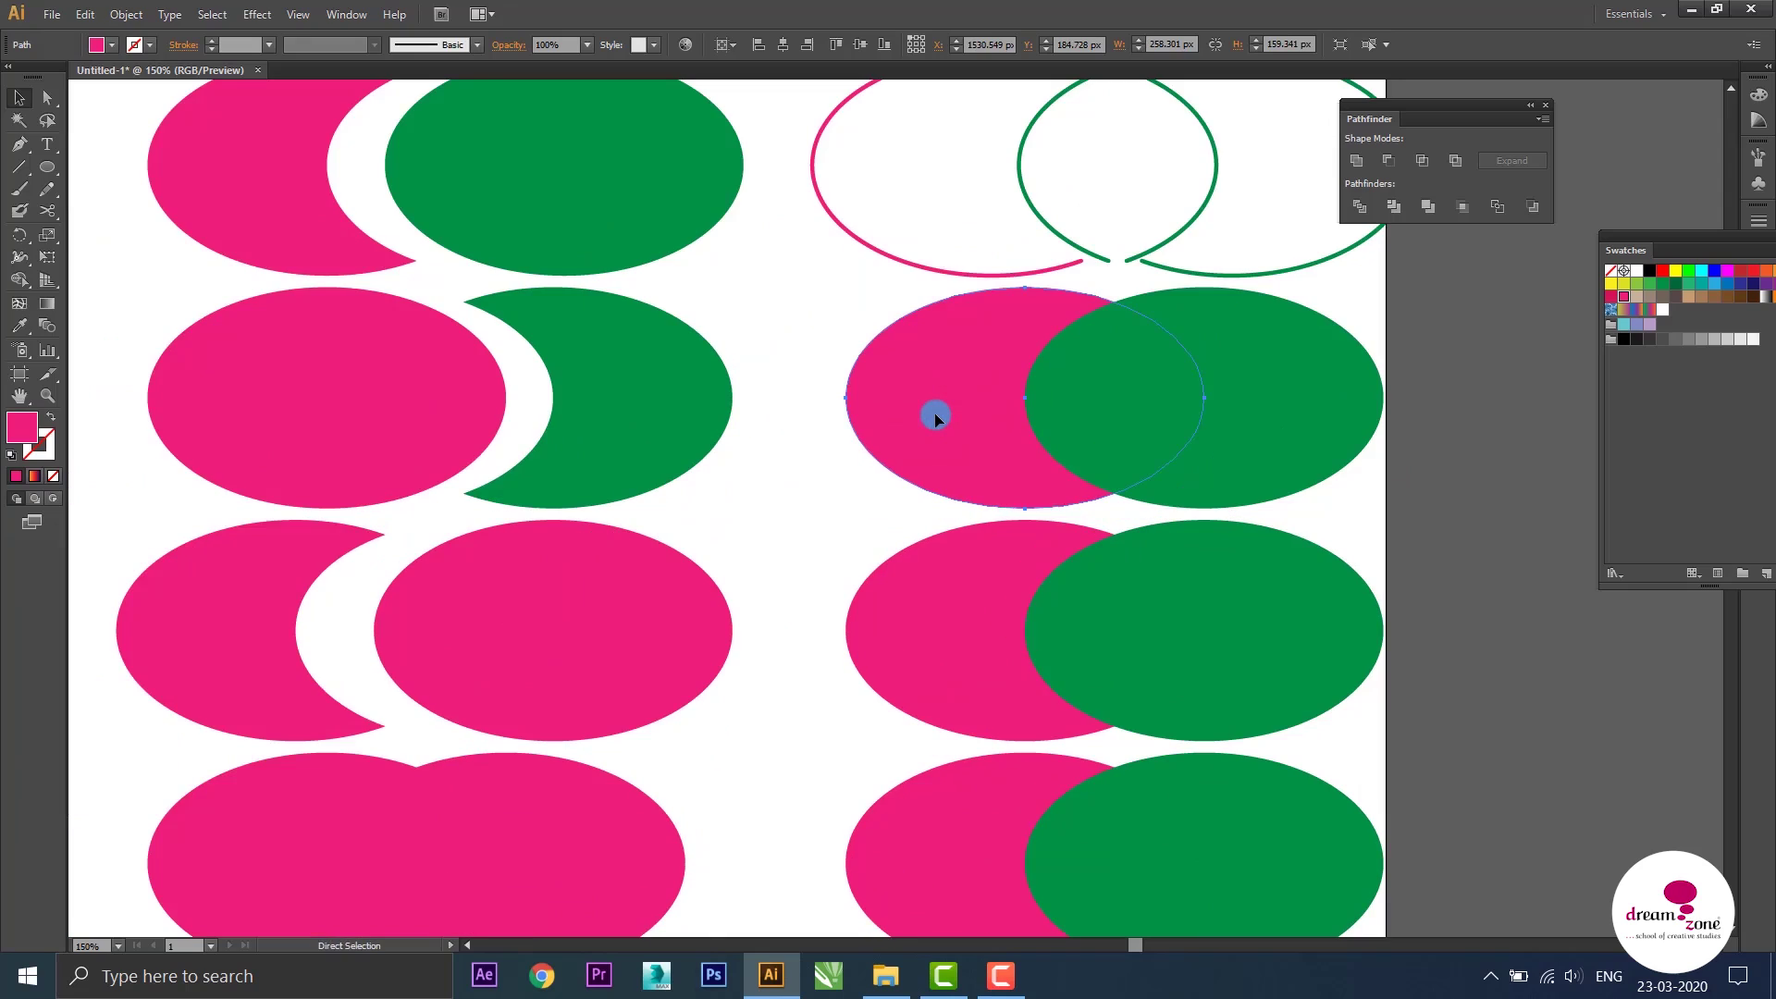
key("v")
key("a")
key("ctrl+shift+bracketright")
key("v")
left_click_drag(804, 341, 1170, 390)
left_click(1498, 205)
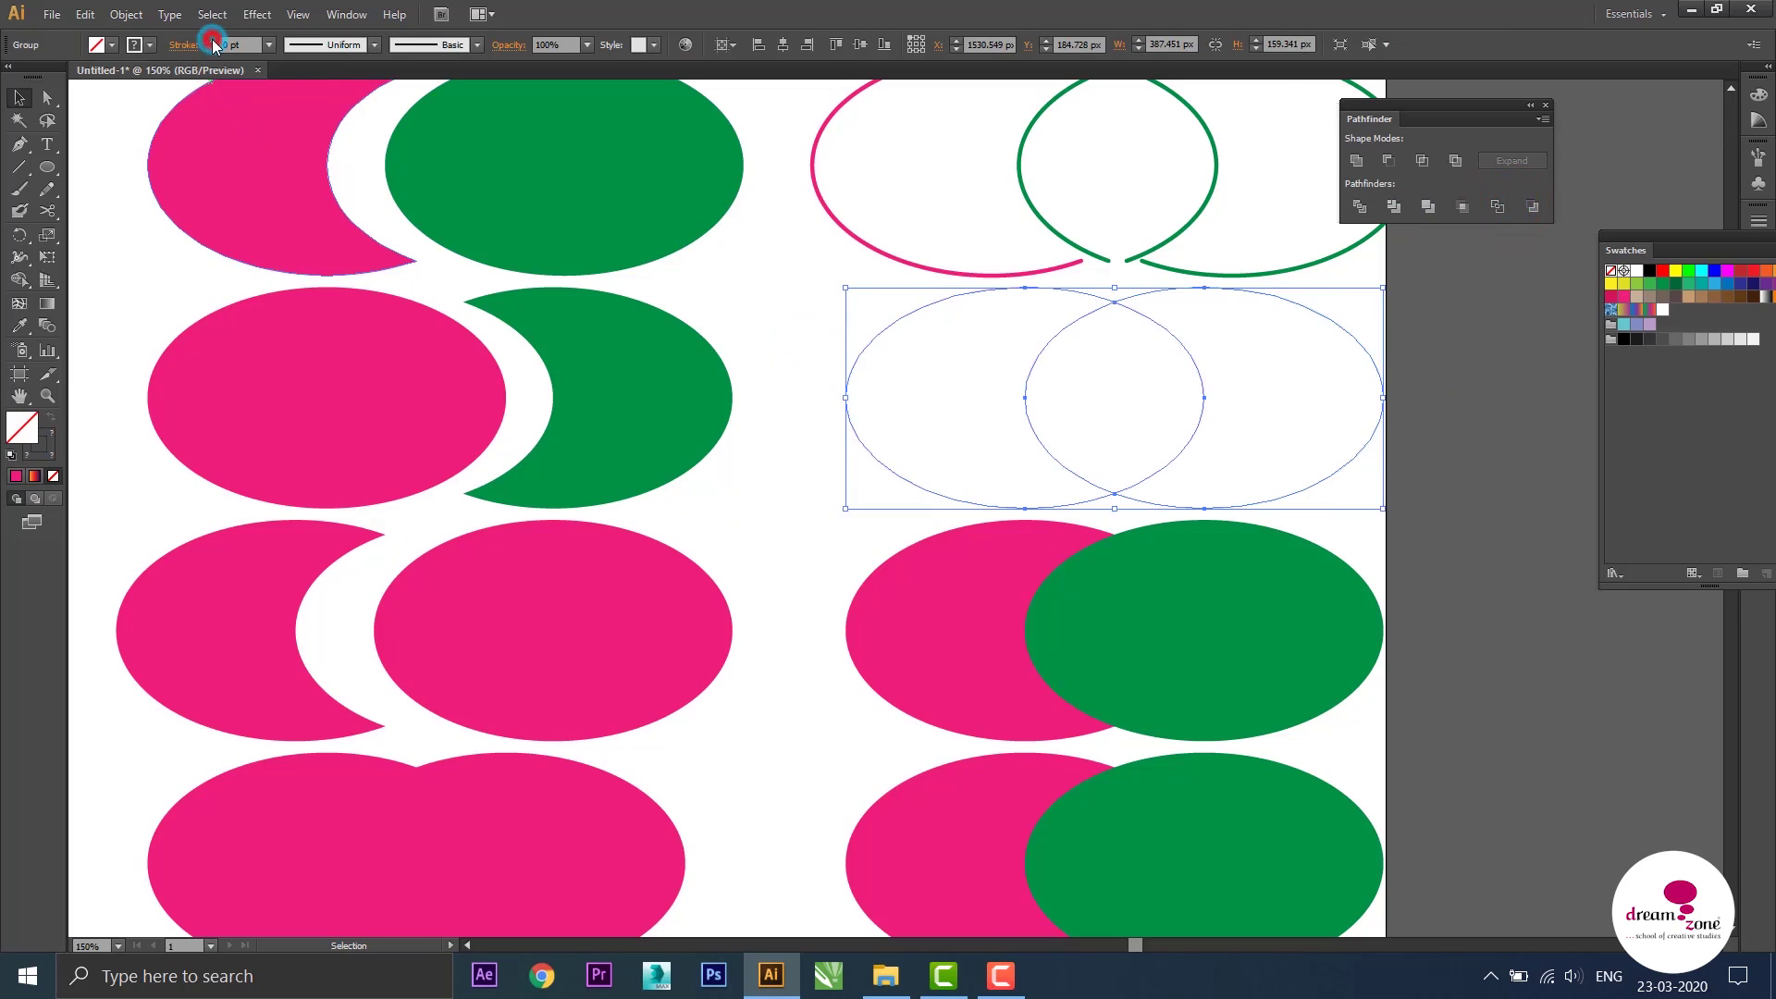
left_click(212, 40)
left_click(1504, 376)
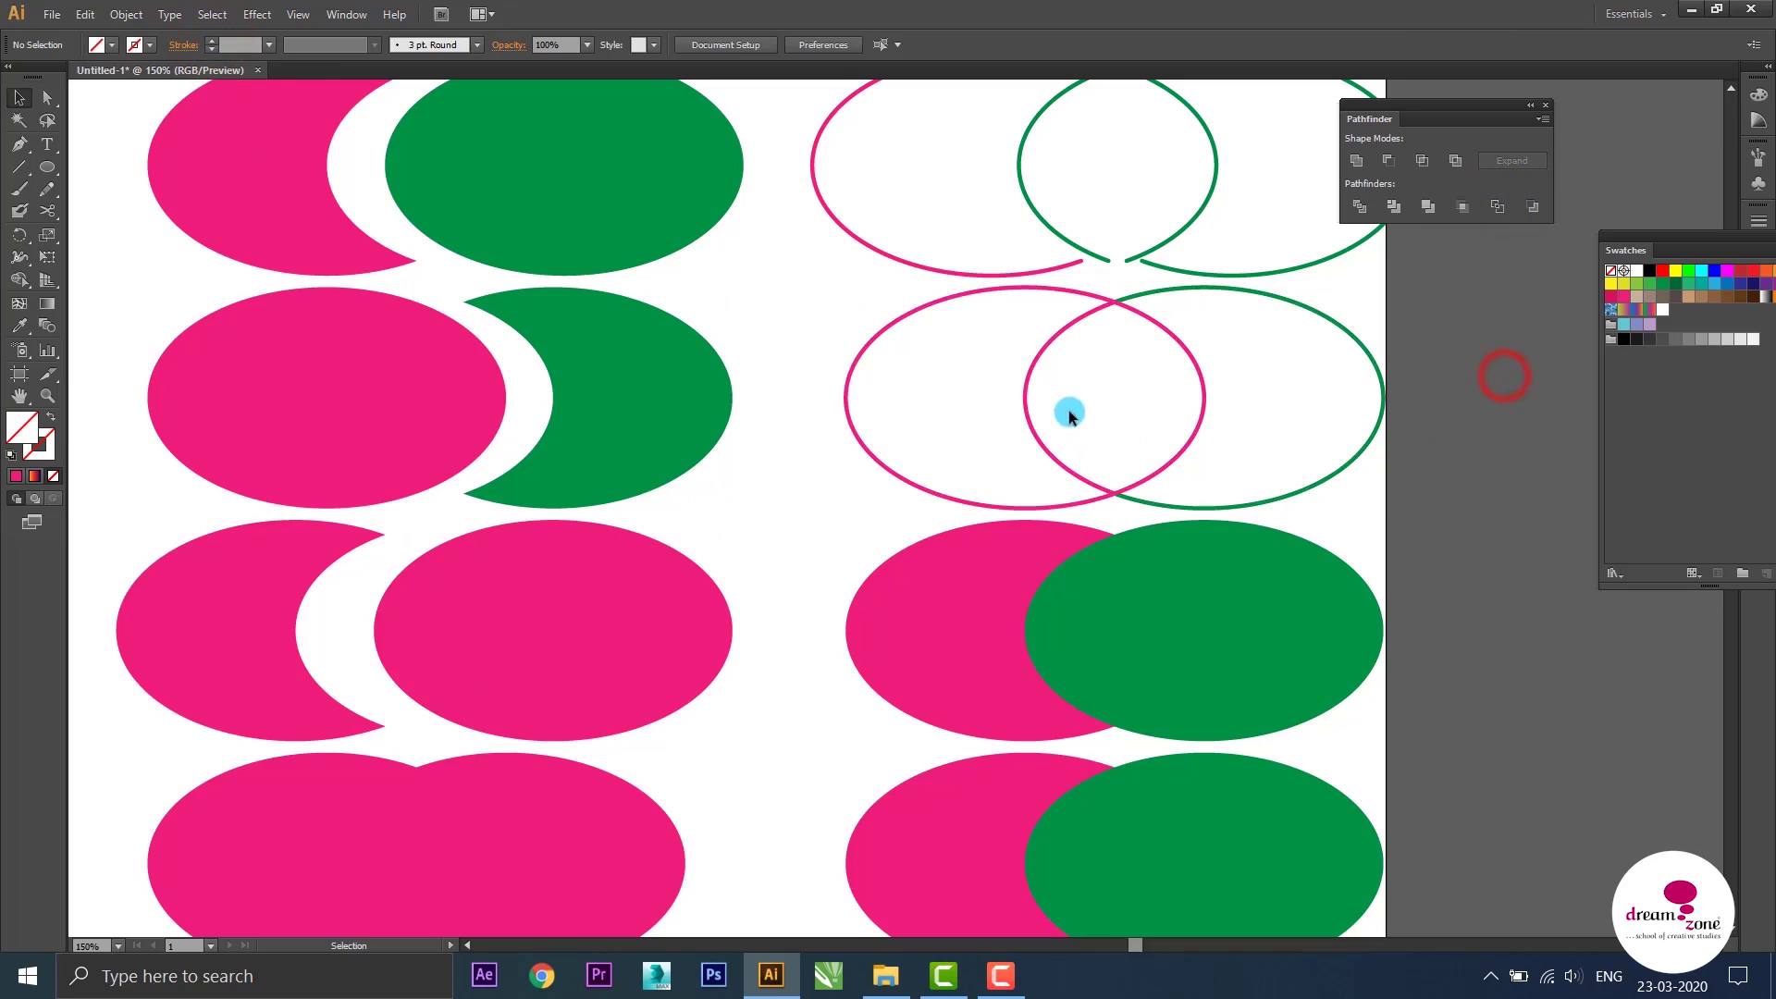
Cut the pink ellipse from the green in row 3, leaving a green crescent
mouse_move(1366, 460)
left_mouse_down()
mouse_move(1139, 595)
mouse_move(1165, 367)
left_mouse_up()
left_click_drag(597, 479, 1137, 547)
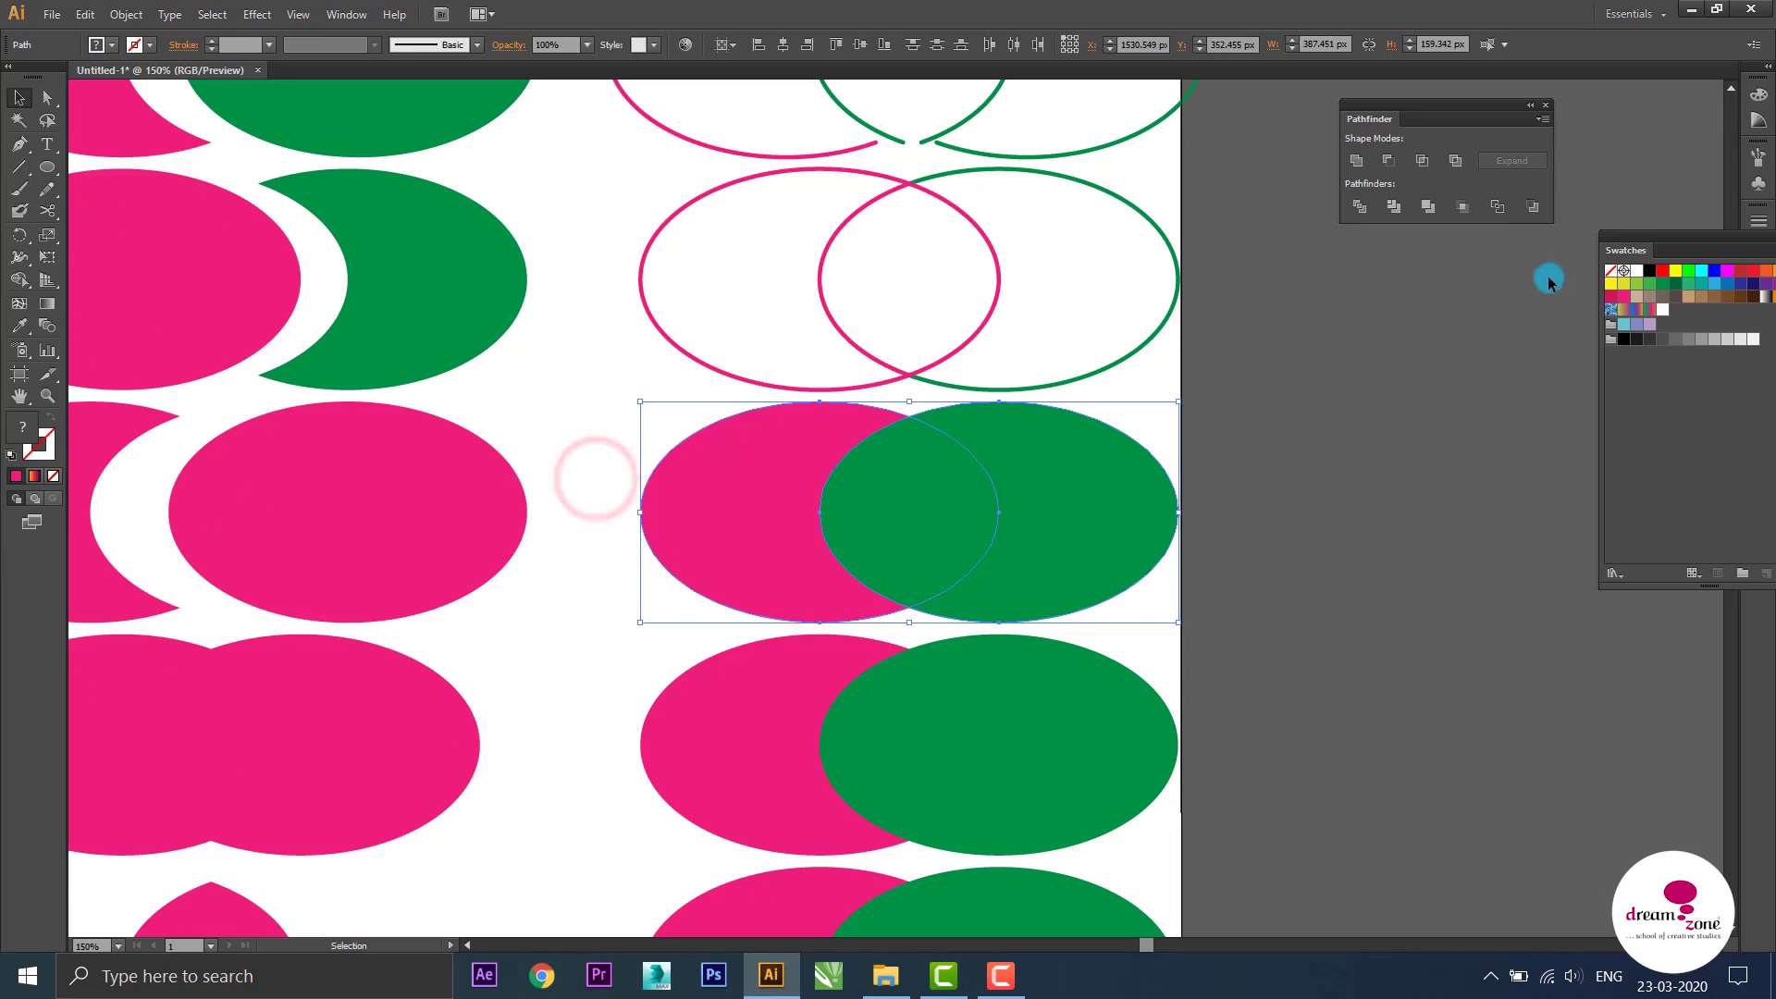
left_click(1535, 207)
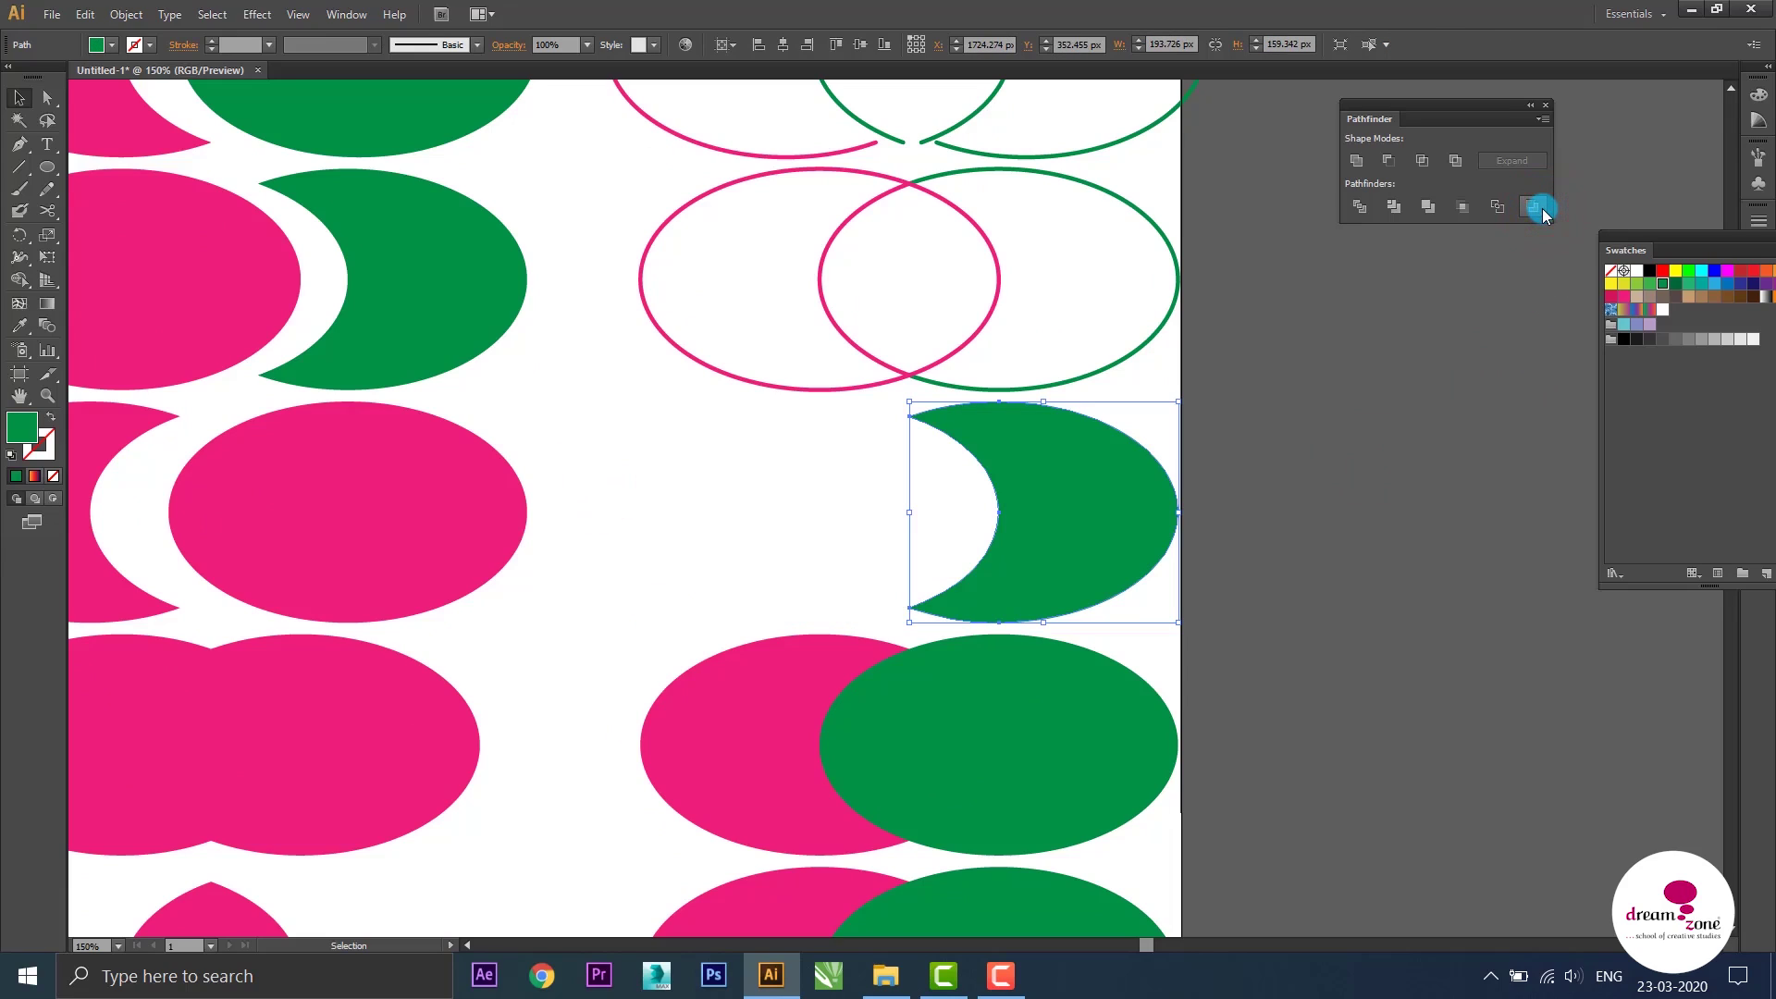
left_click(1422, 408)
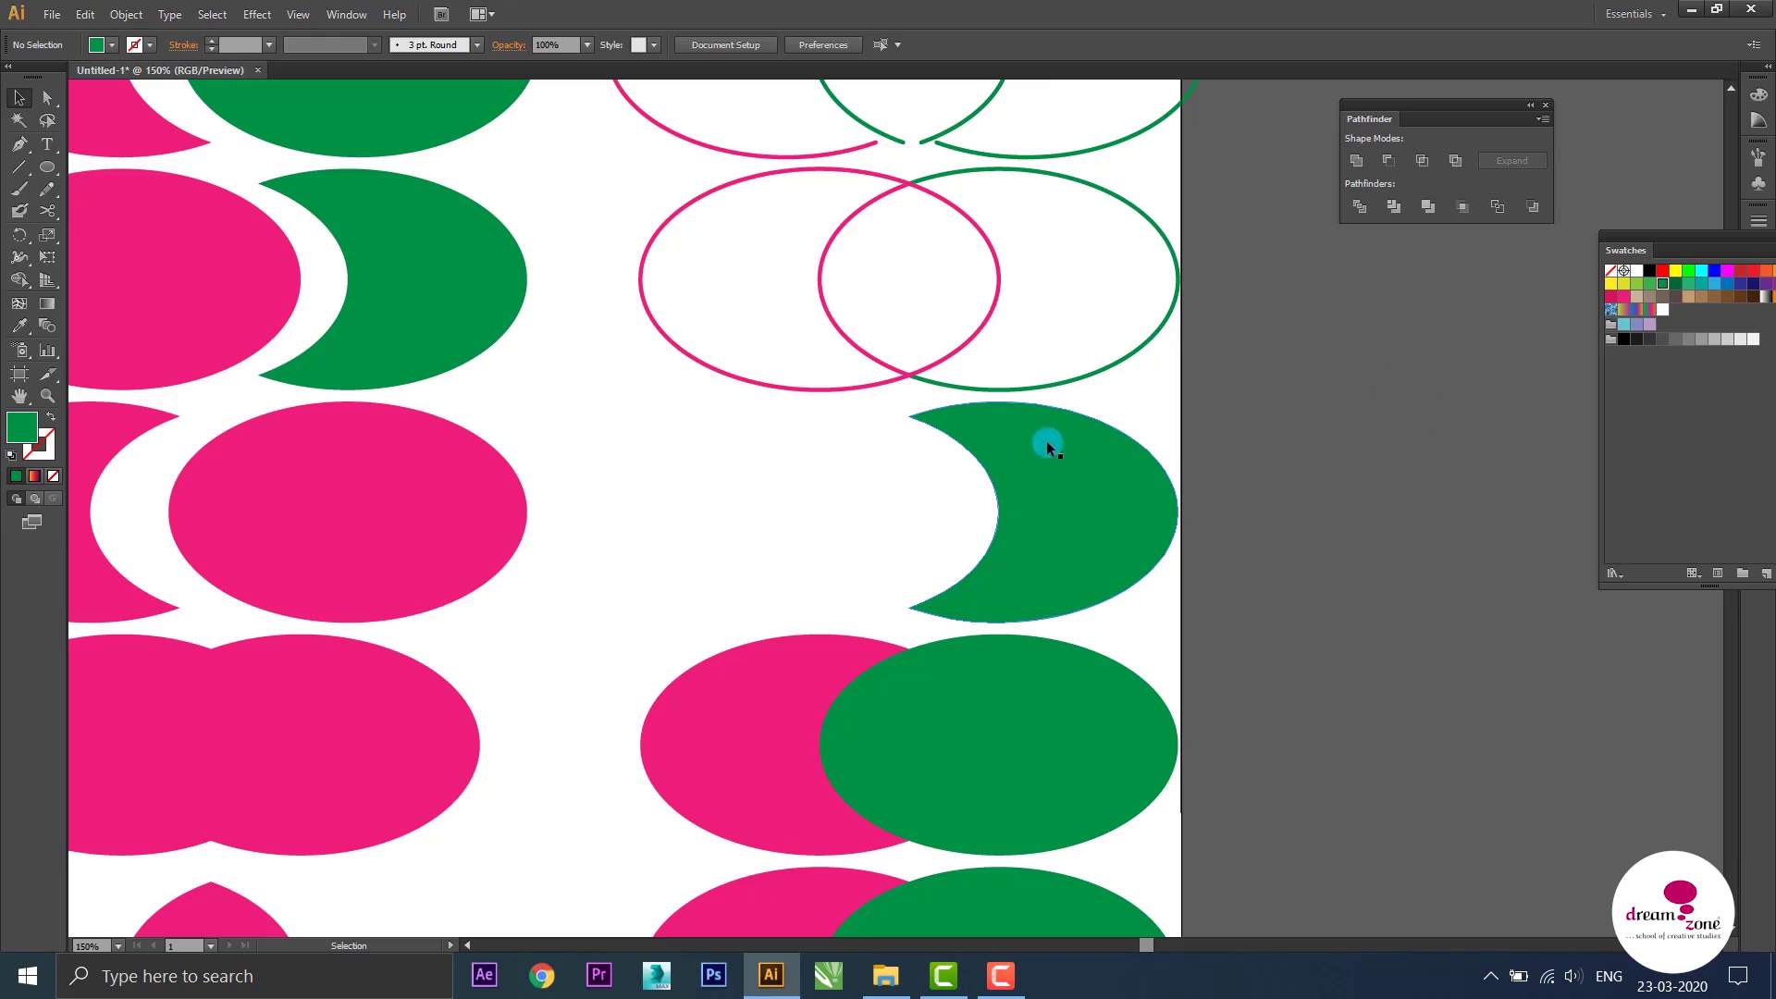
Bring row 4's pink ellipse to the front and subtract the green, leaving a pink crescent
left_click_drag(1155, 600, 1203, 456)
left_click(727, 604)
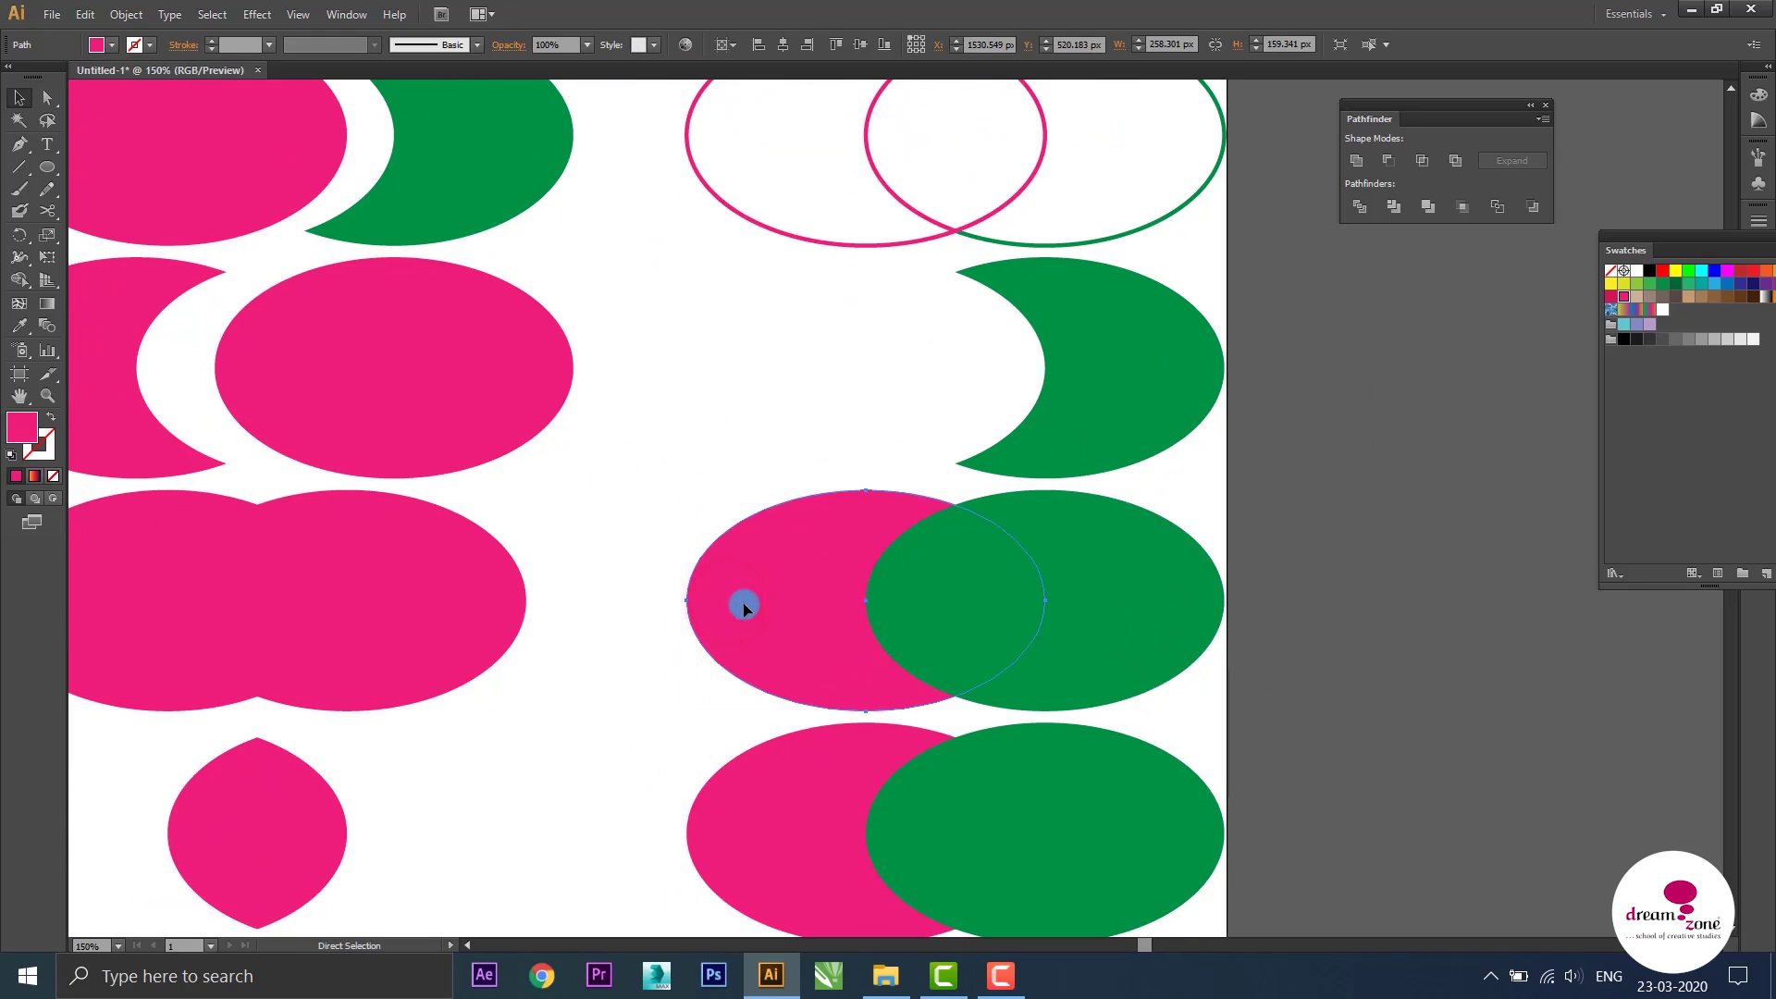
key("ctrl+shift+bracketright")
key("v")
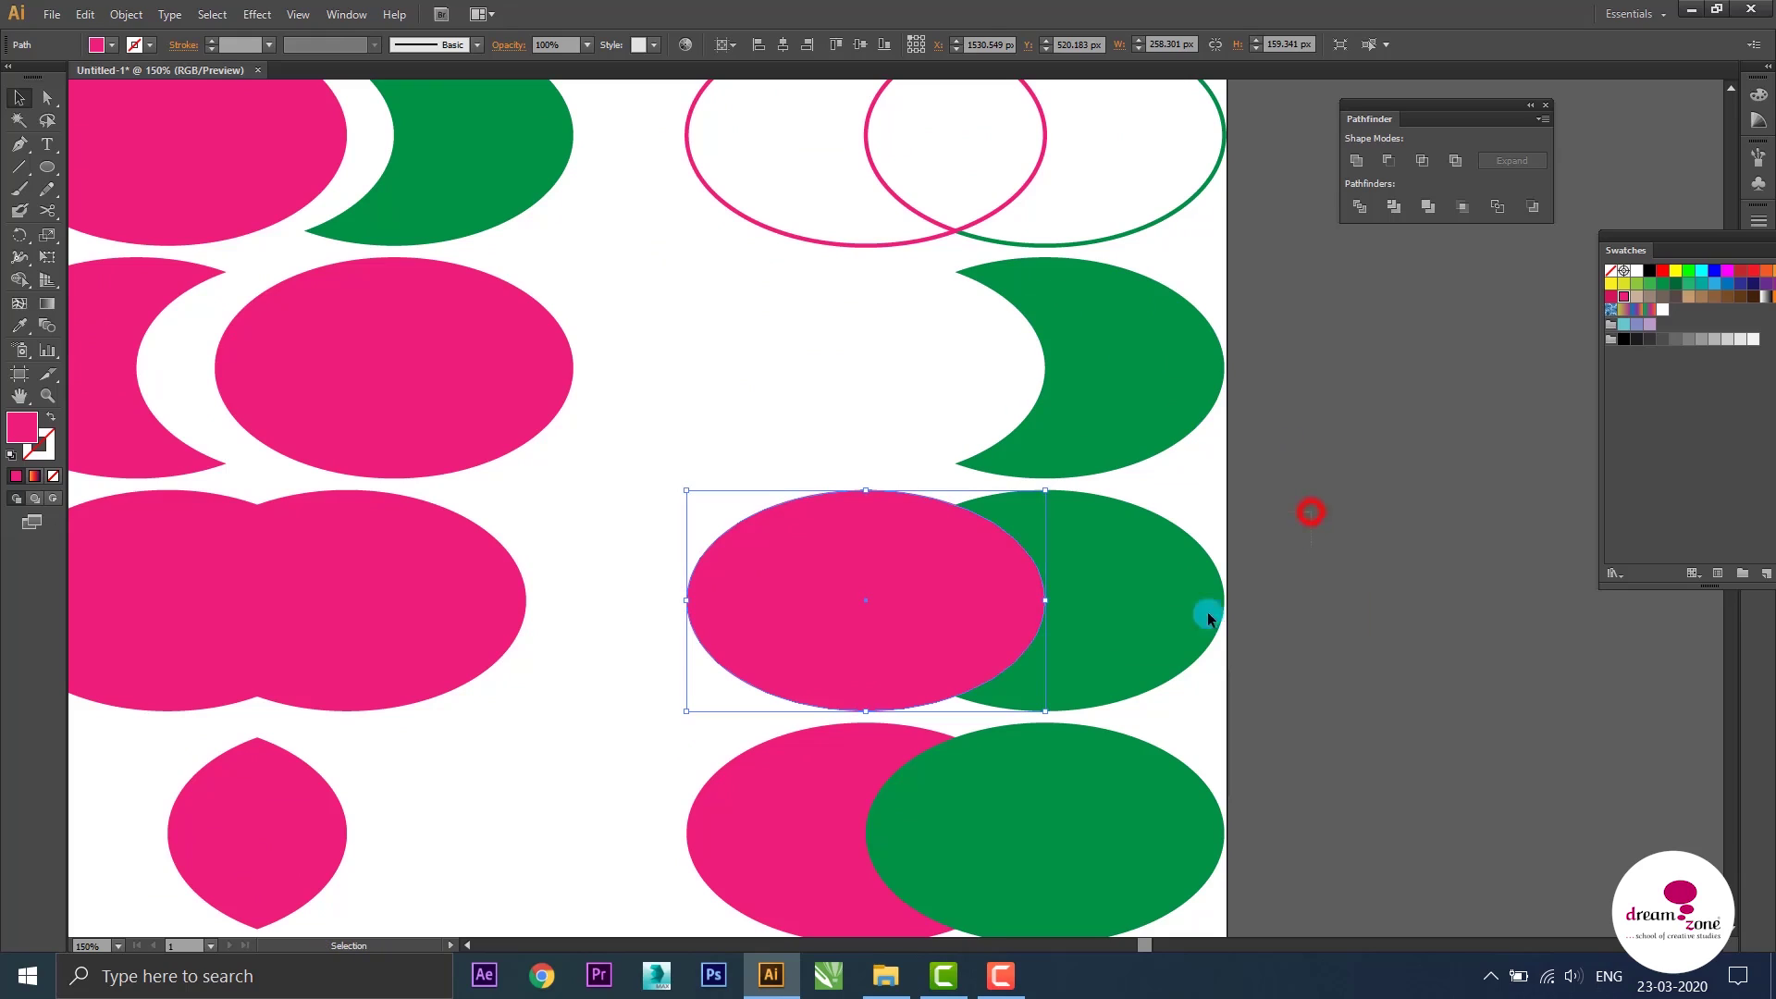
left_click_drag(920, 675, 1221, 666)
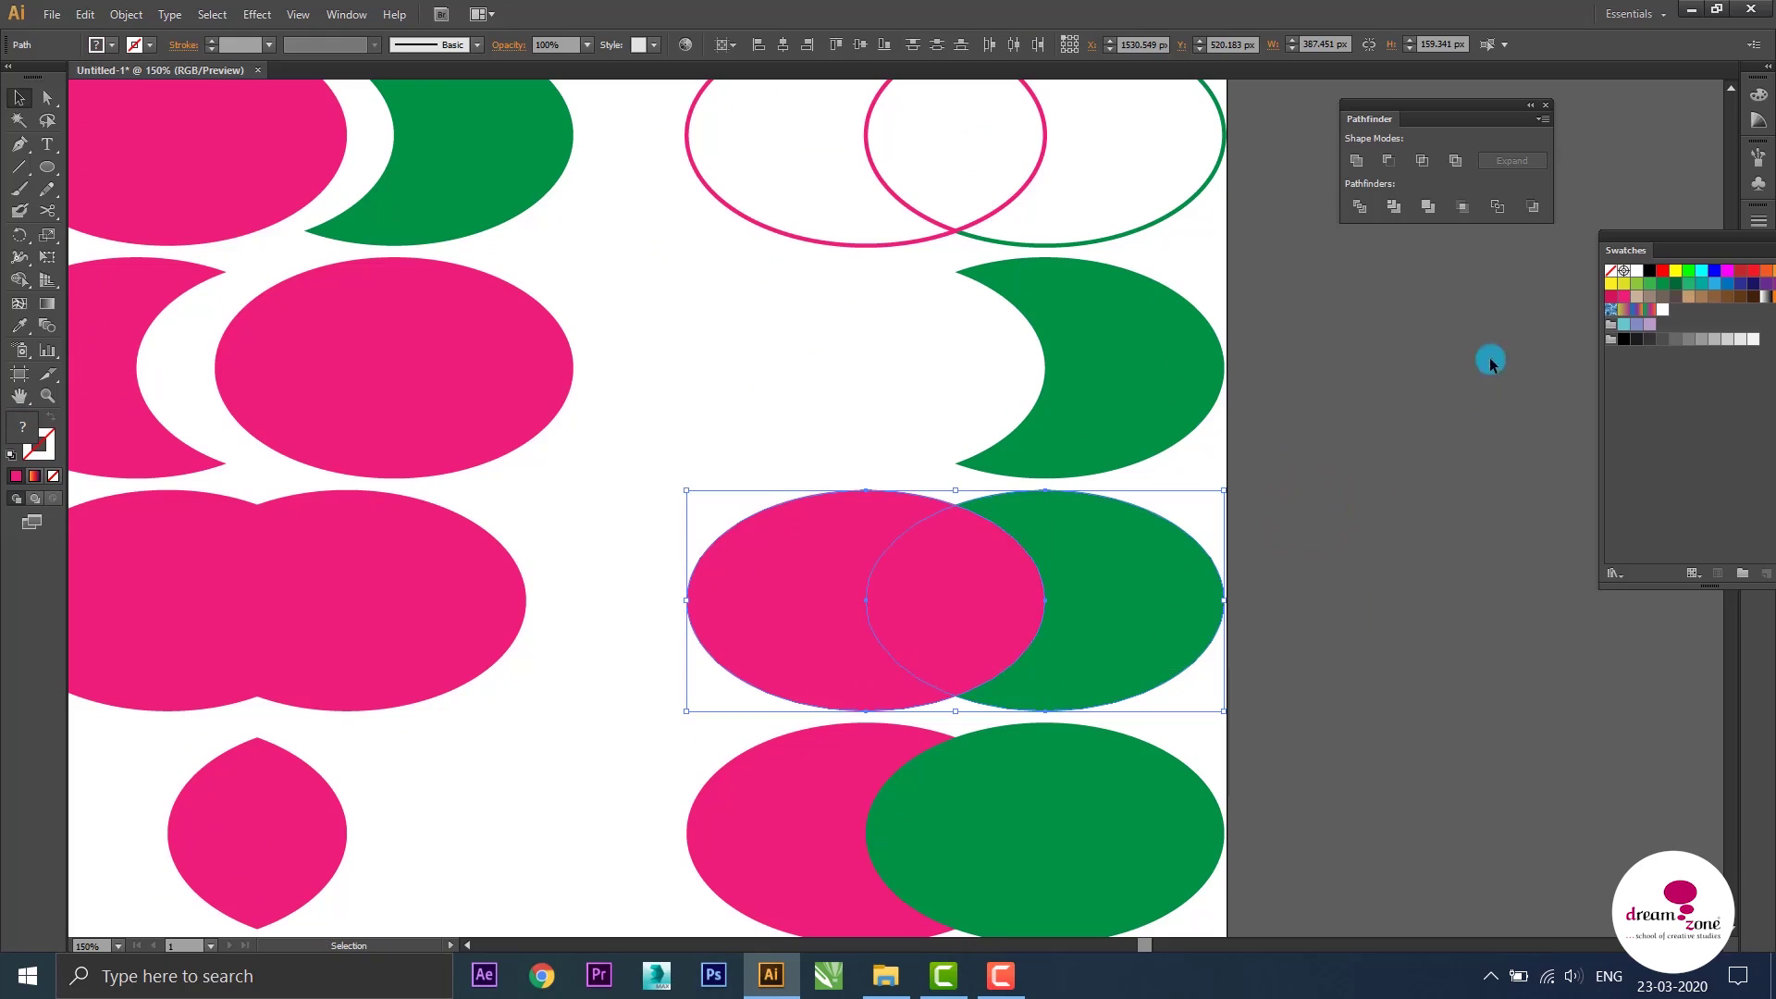
left_click(1530, 208)
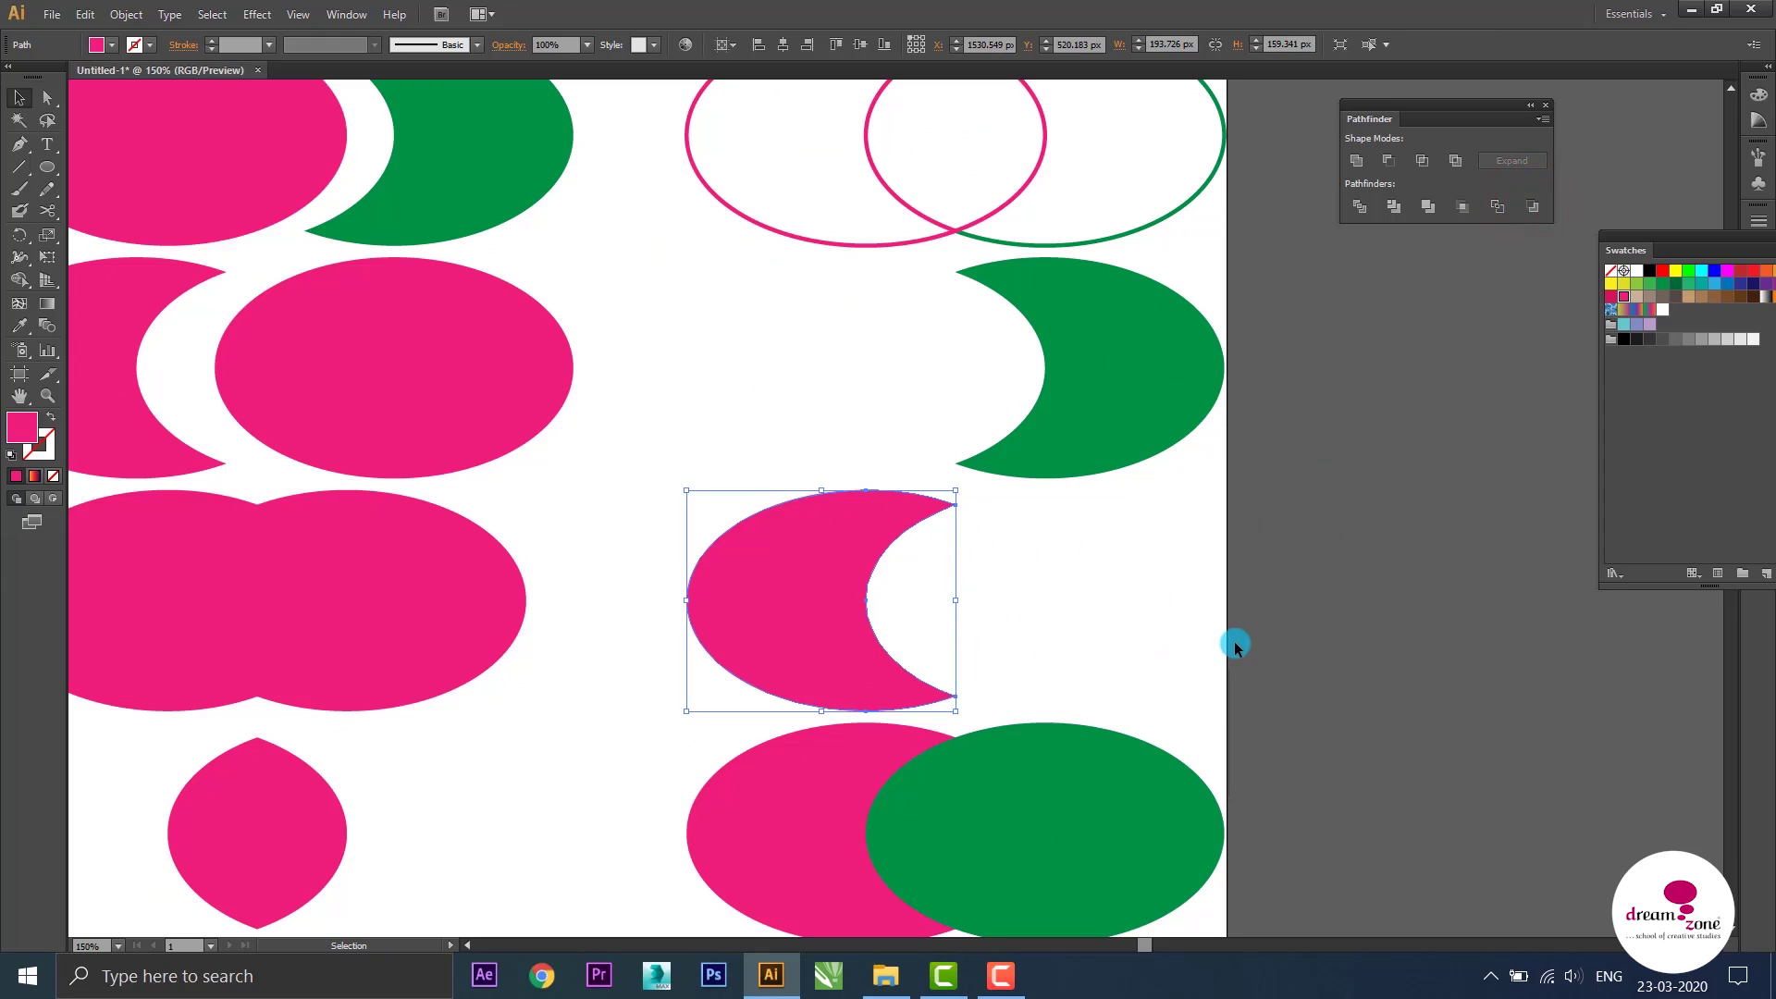
Zoom out and marquee-select all the practice shapes on the artboard
key("ctrl+minus")
key("ctrl+minus")
key("ctrl+minus")
key("ctrl+minus")
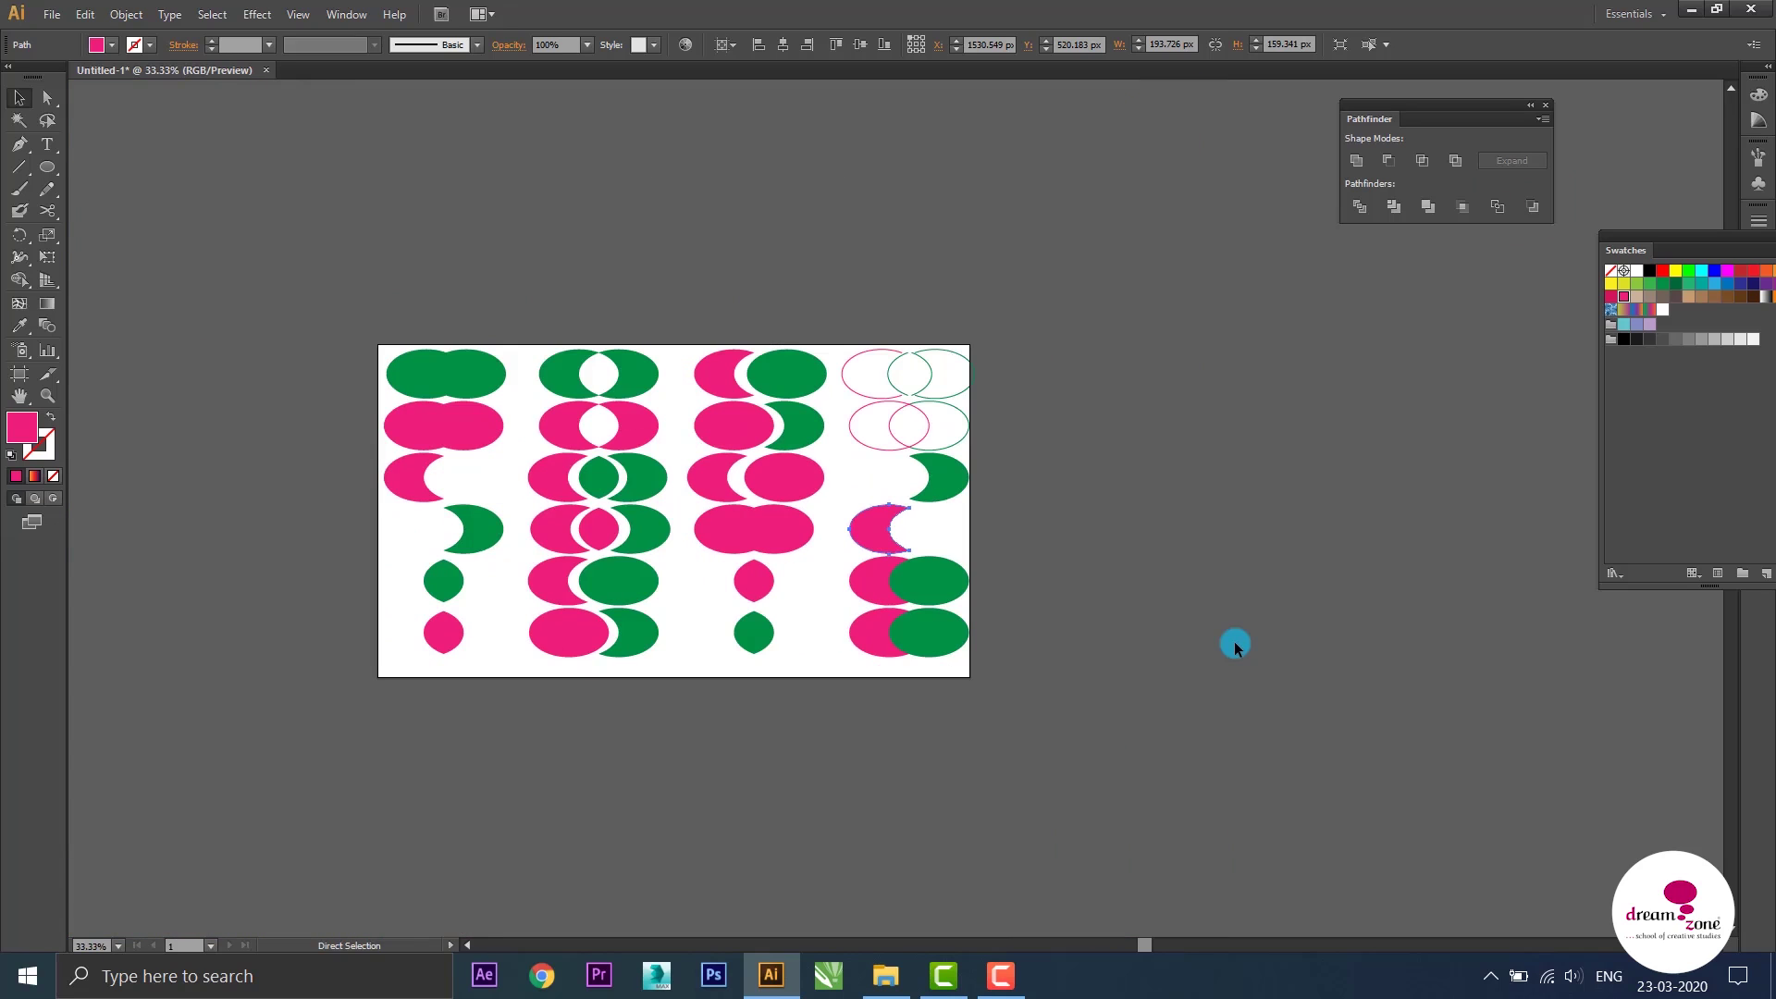
key("v")
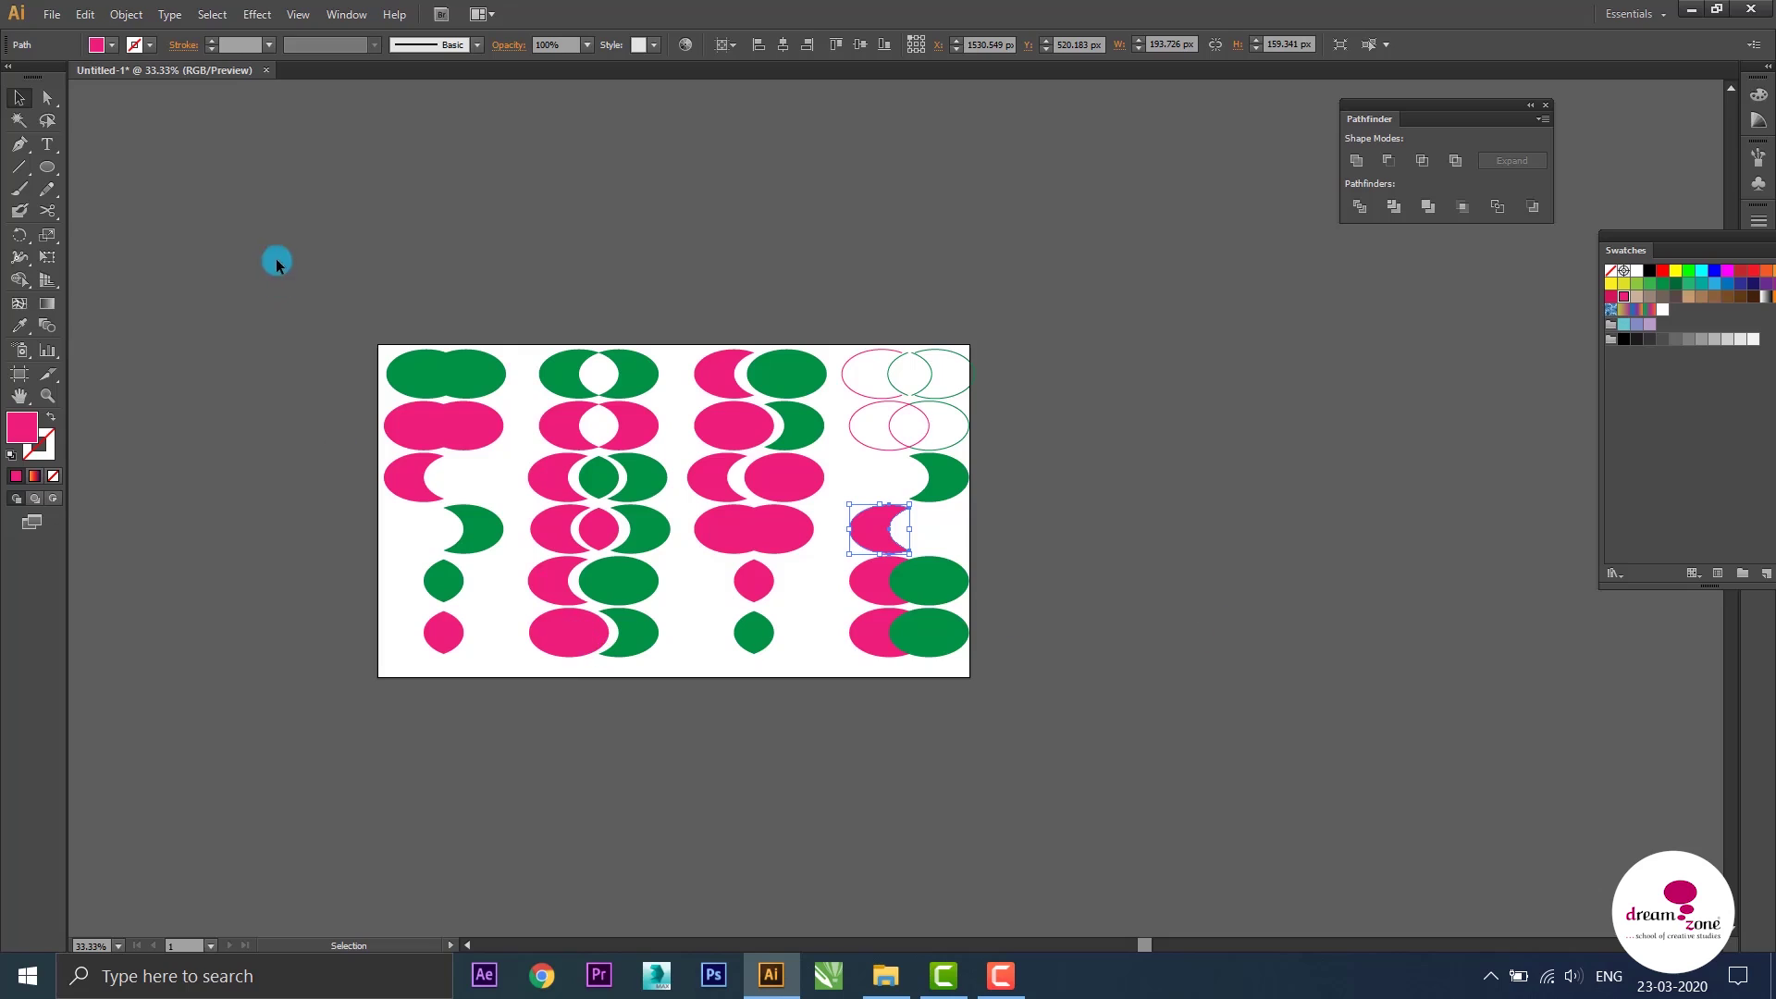
left_click_drag(900, 710, 996, 725)
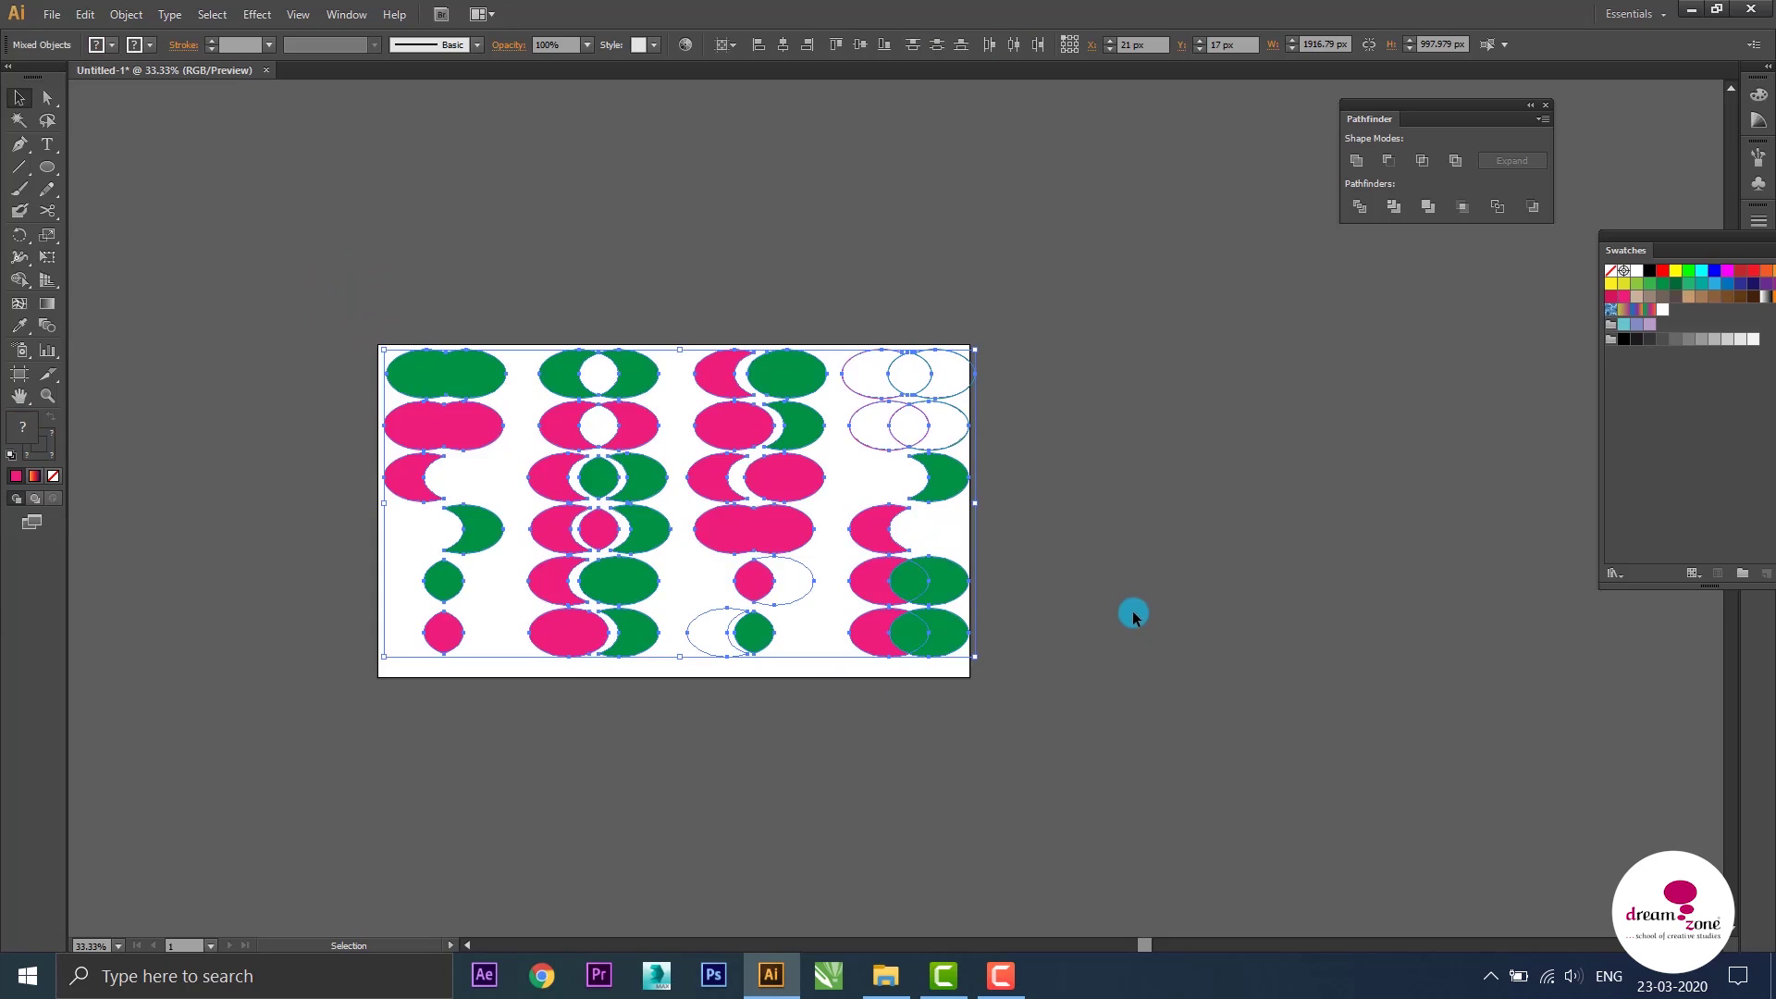
Delete the practice shapes and draw a large circle centred on the artboard
key("Delete")
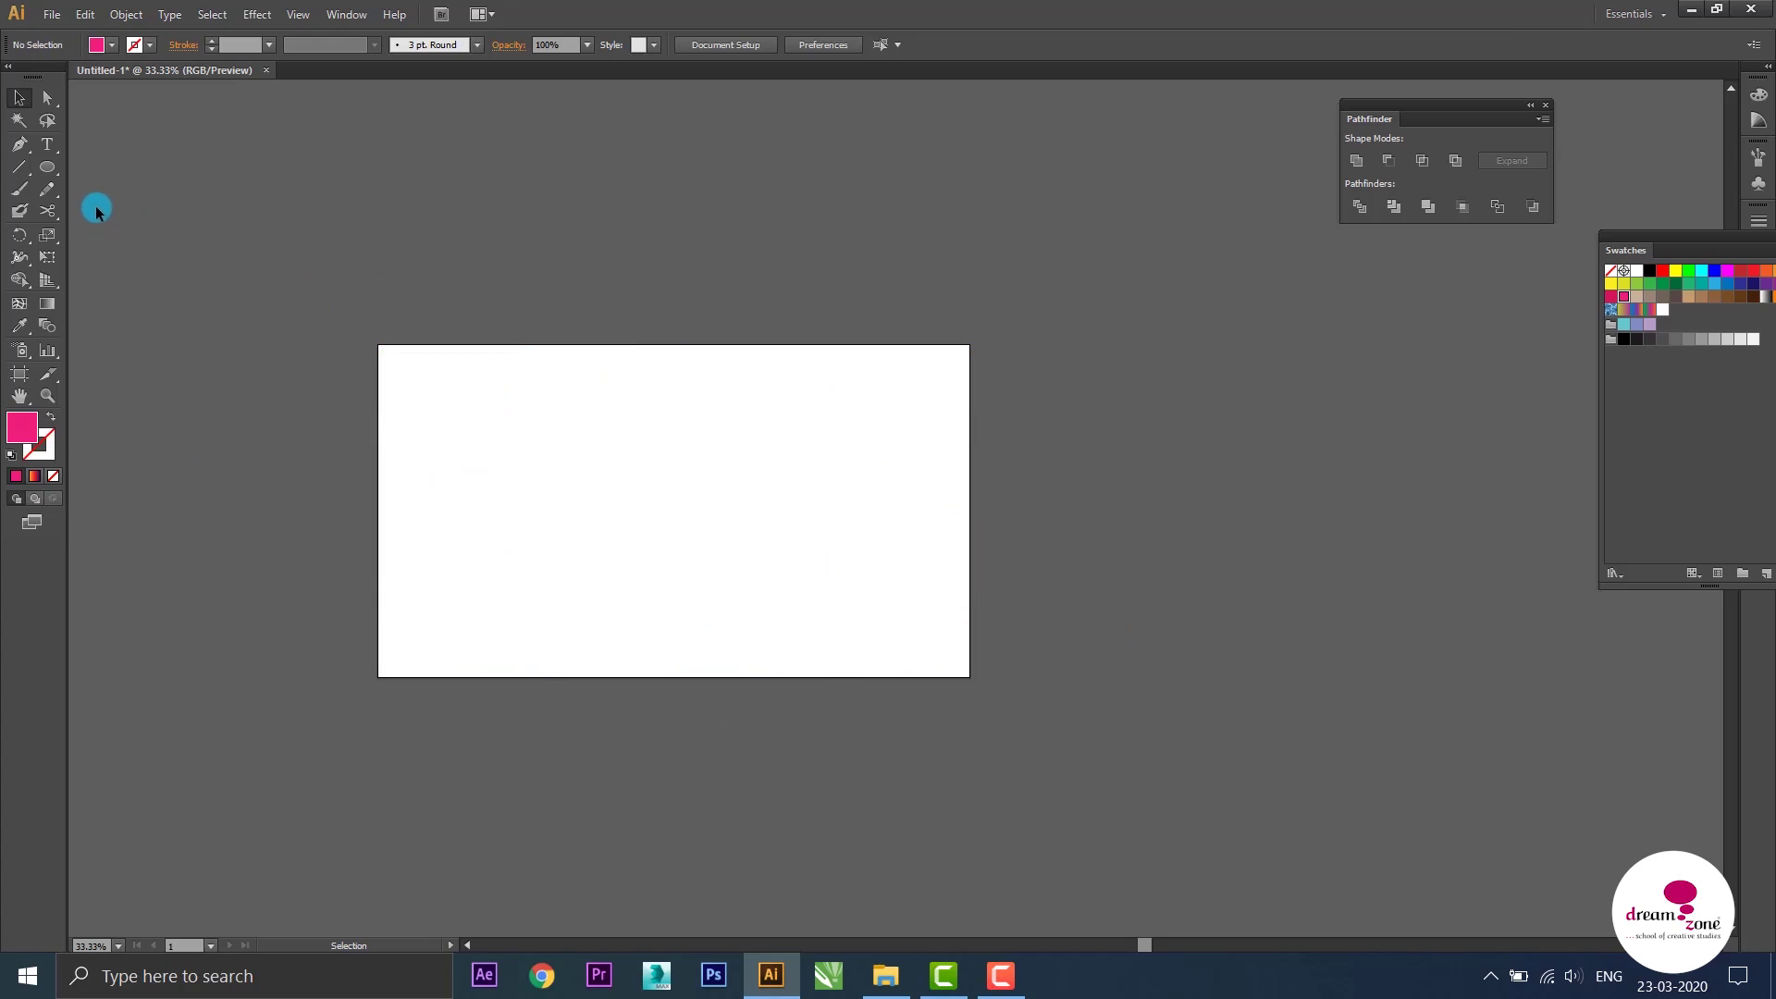
left_click_drag(413, 447, 574, 444)
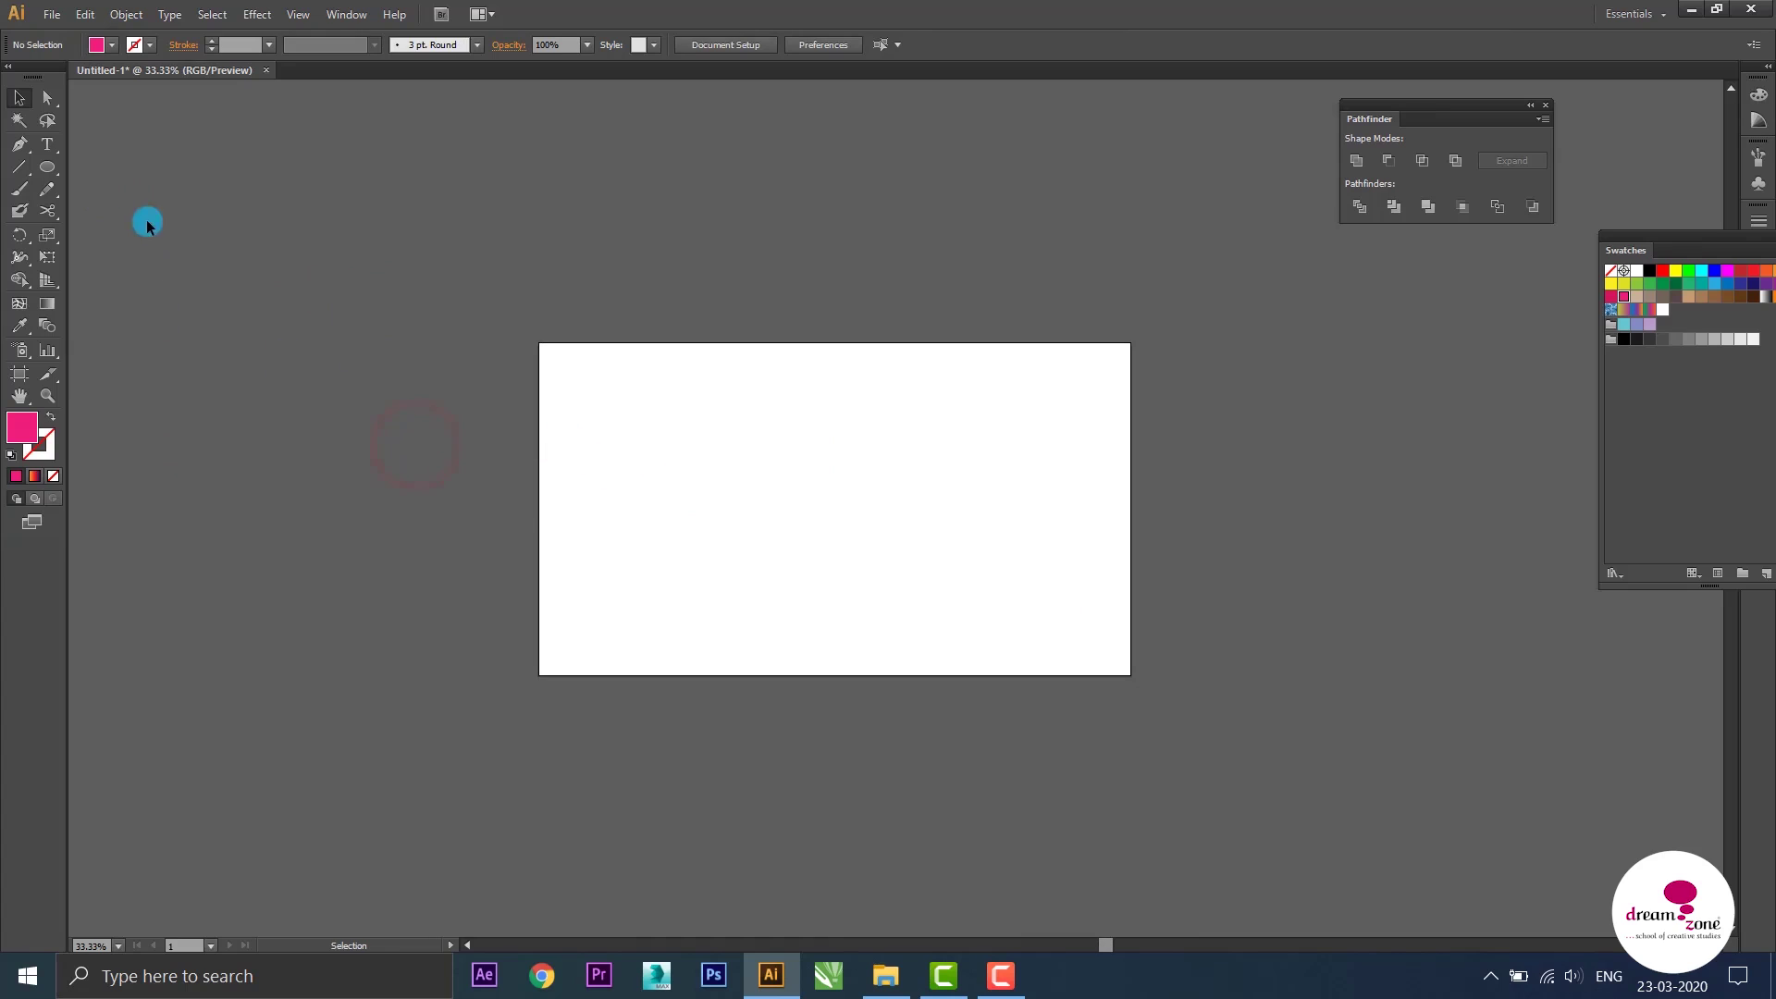
left_click(60, 163)
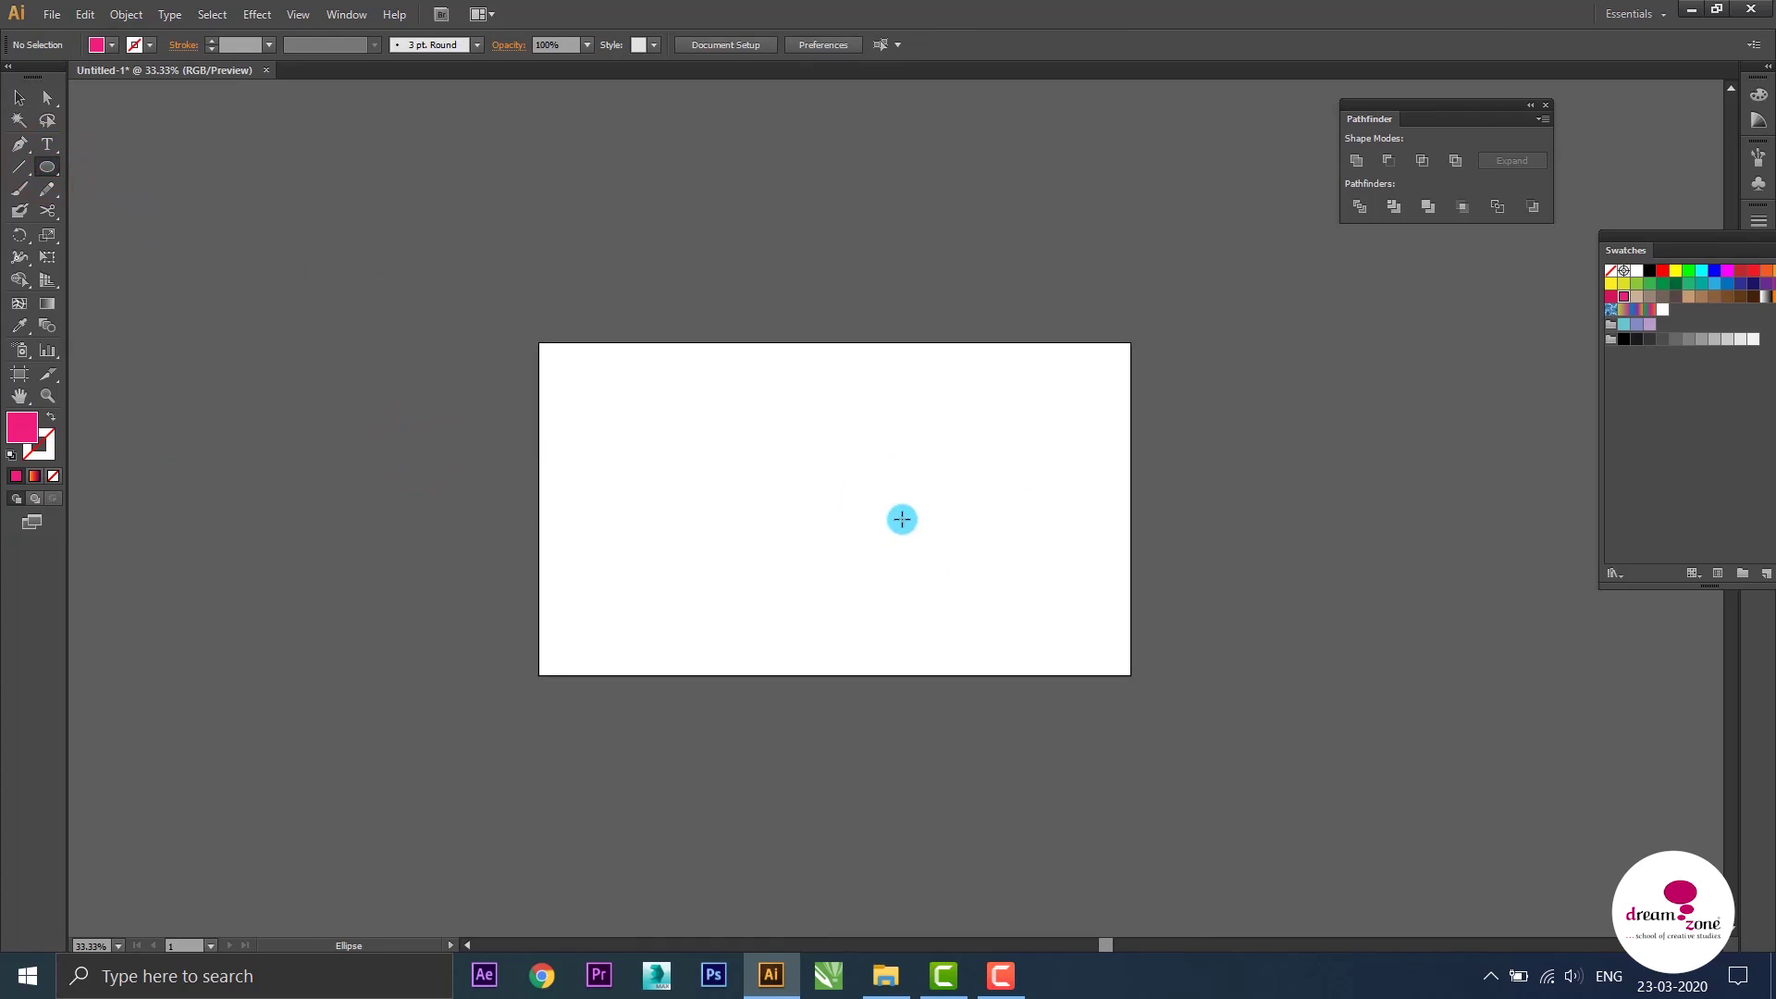
left_click_drag(730, 384, 1150, 710)
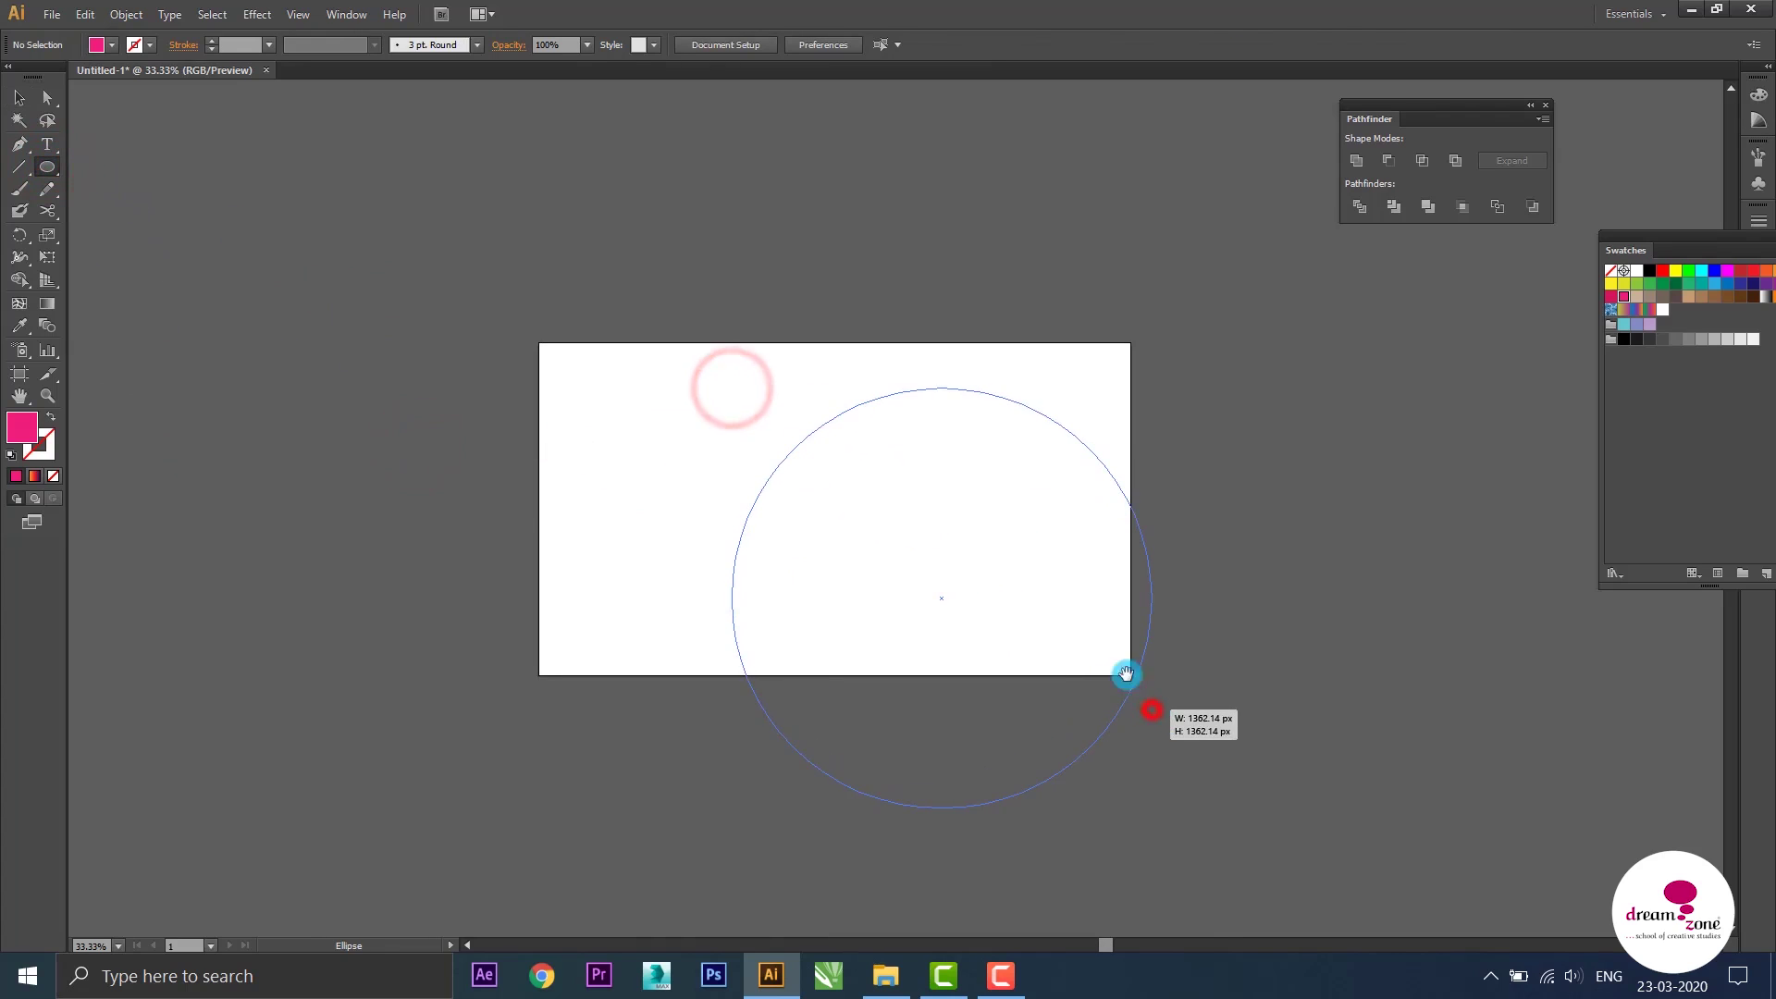
left_click(18, 98)
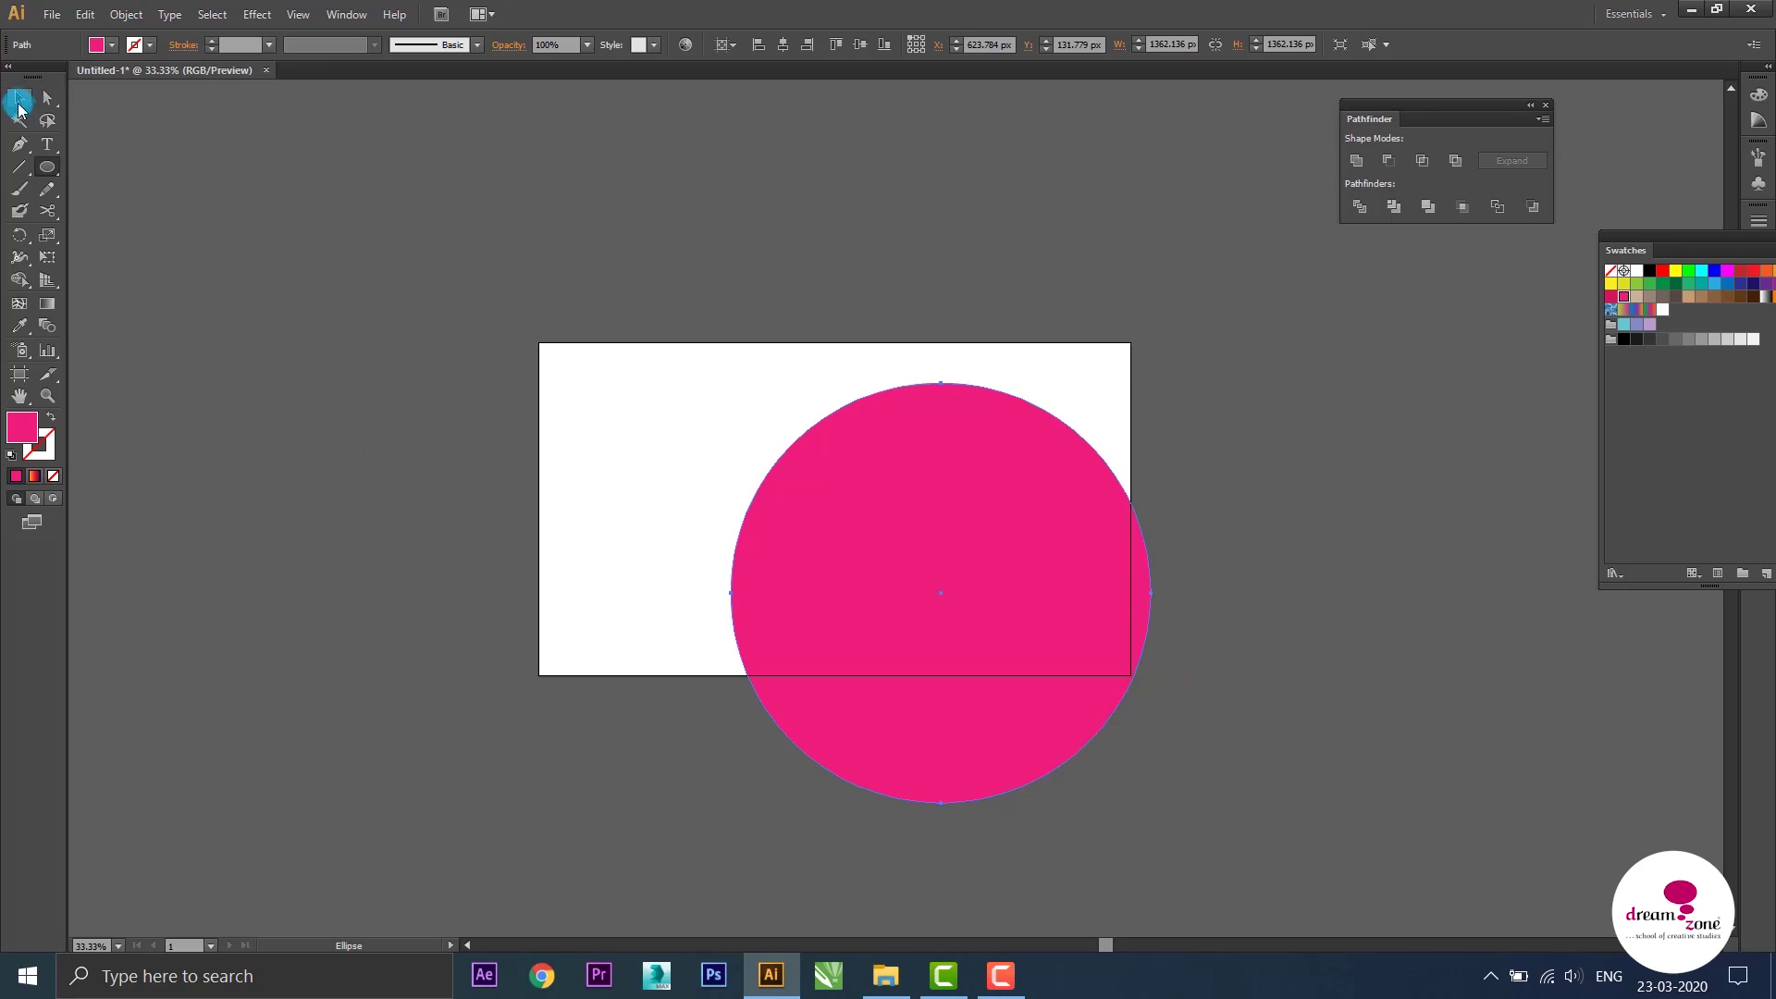
left_click_drag(926, 510, 803, 425)
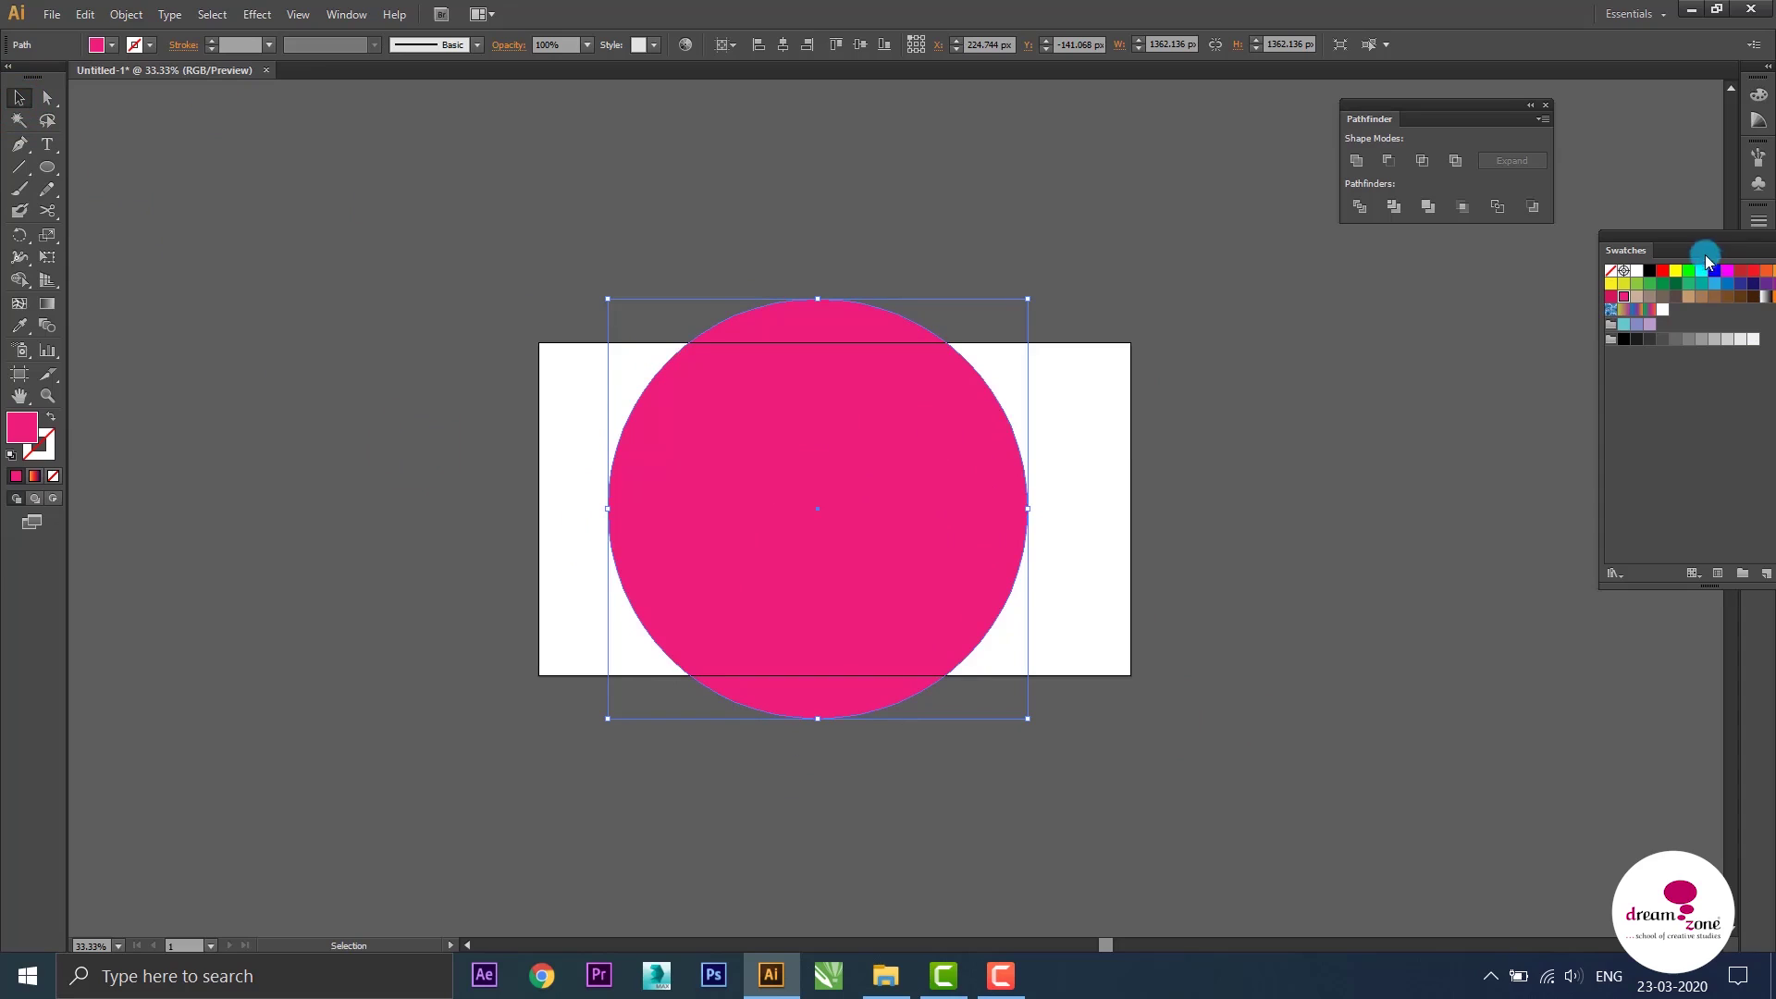
Float the swatches panel and fill the circle with red
left_click_drag(1706, 241, 1455, 298)
left_click(1537, 315)
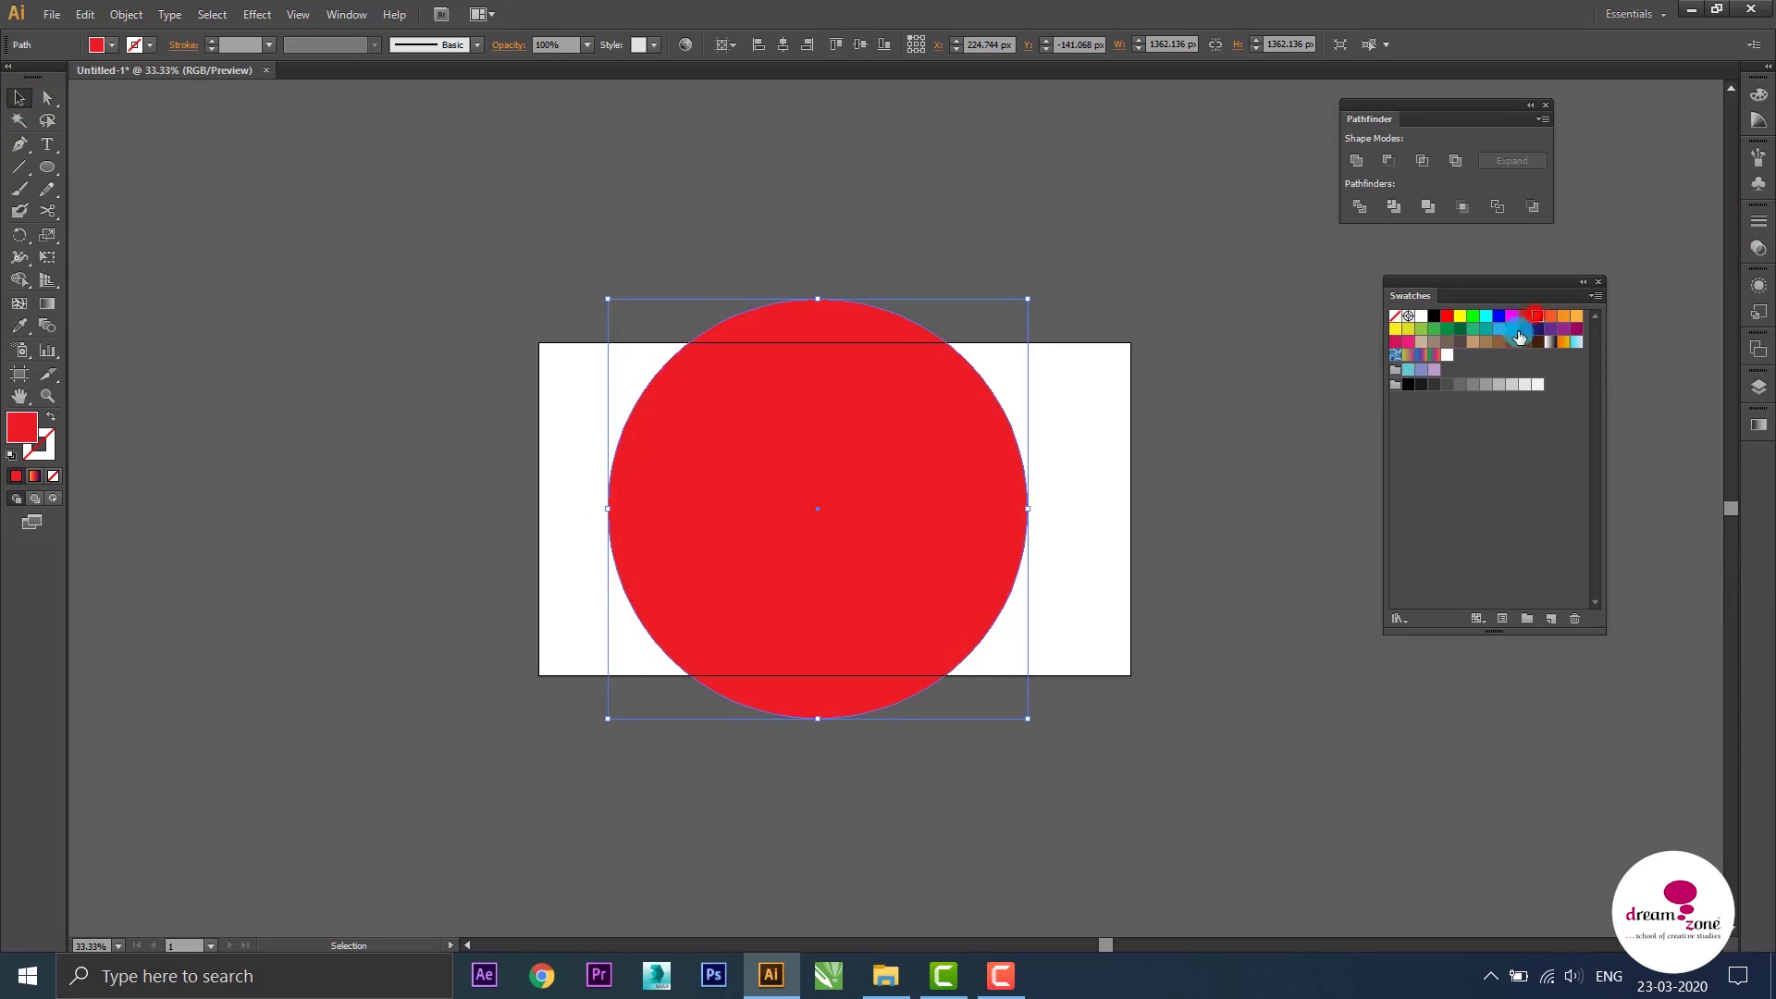
left_click(1064, 412)
left_click(957, 500)
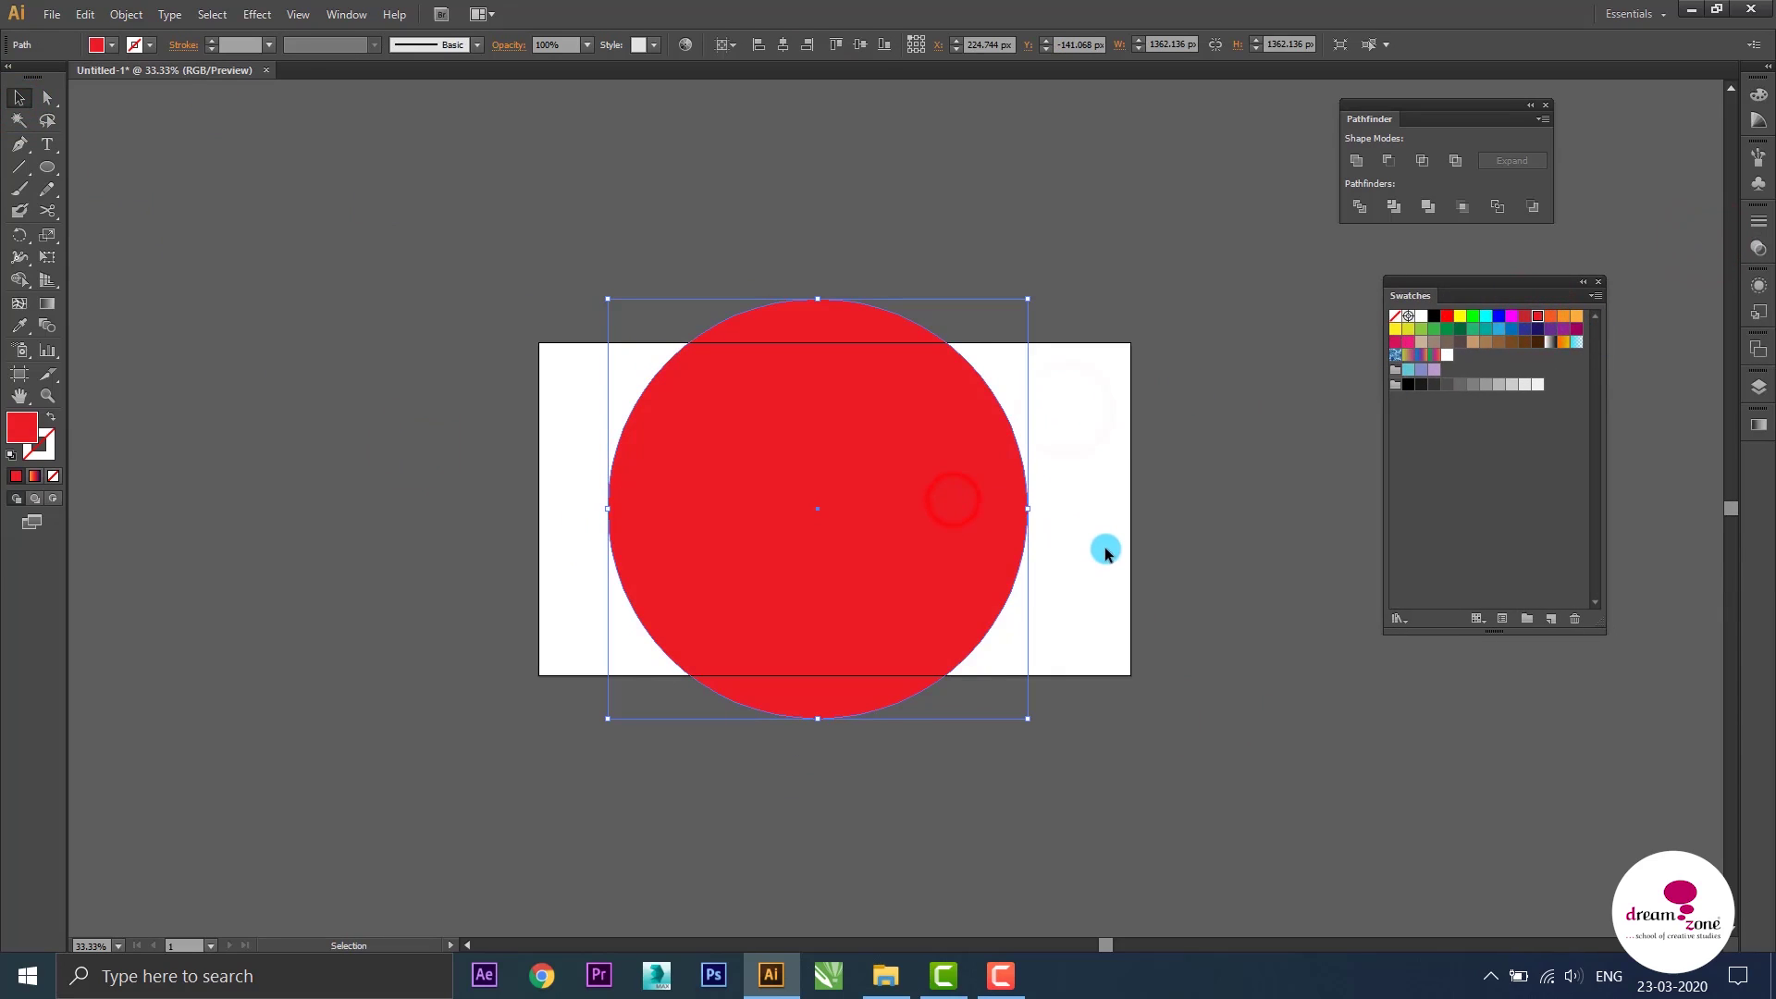
key("a")
key("v")
key("a")
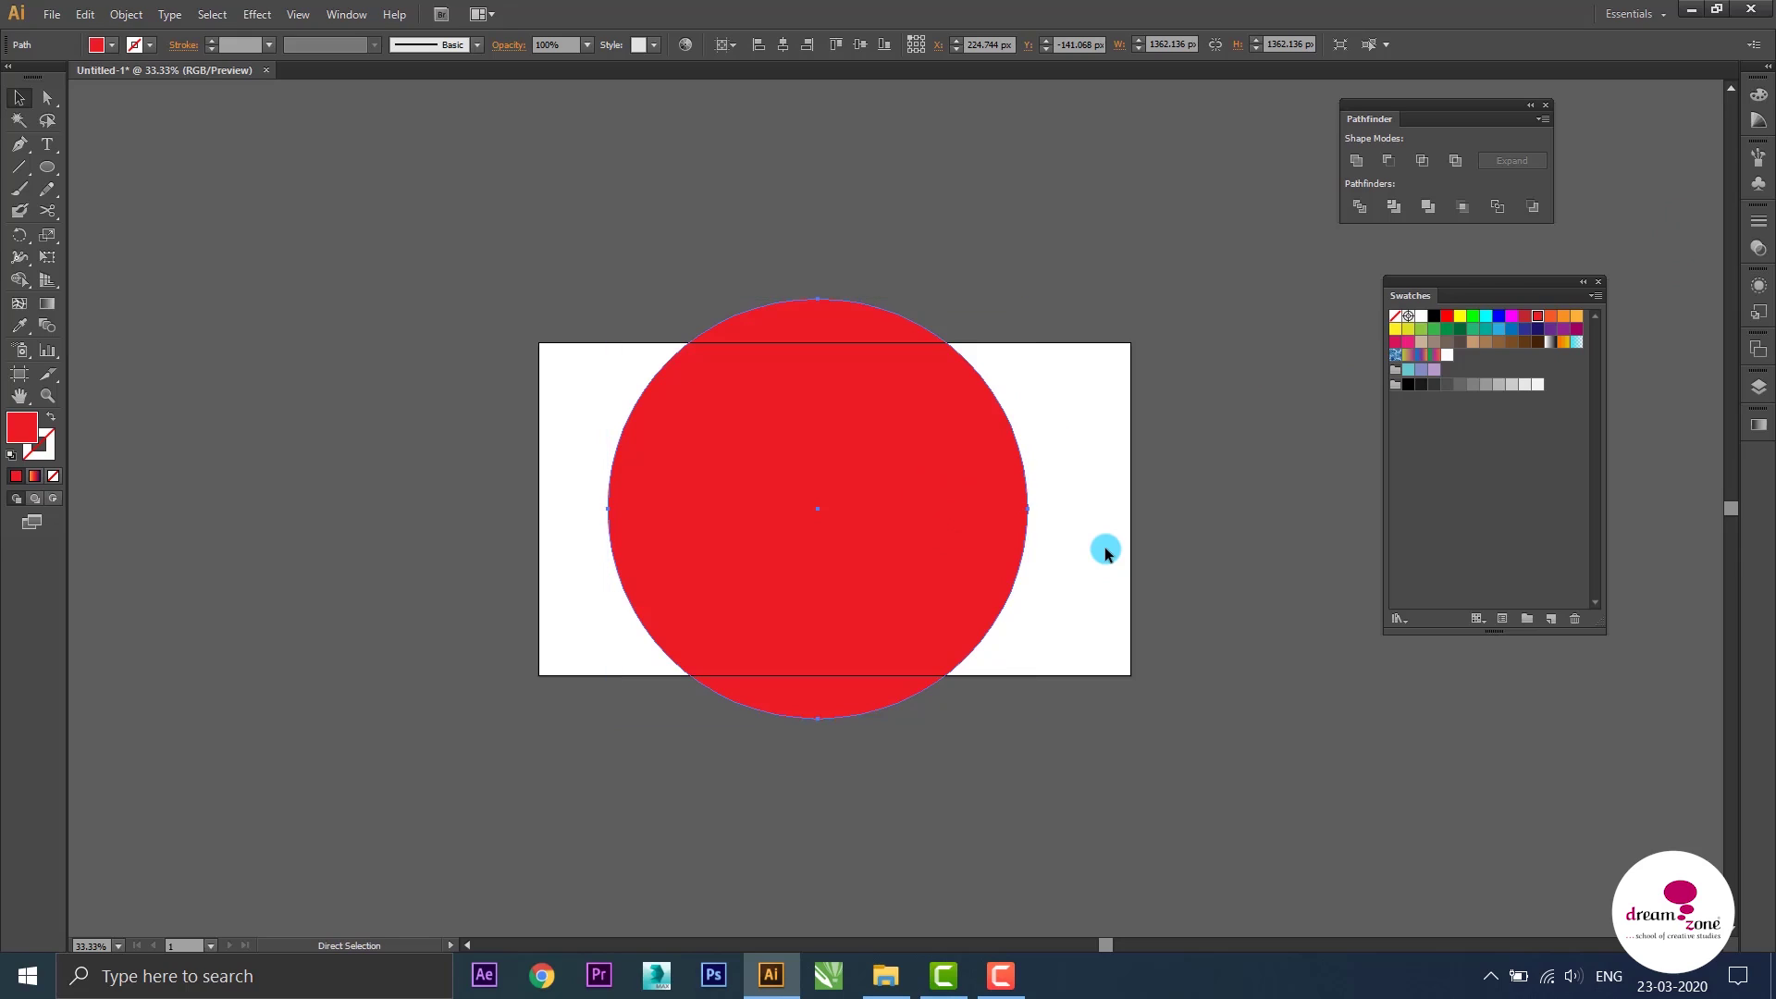
key("v")
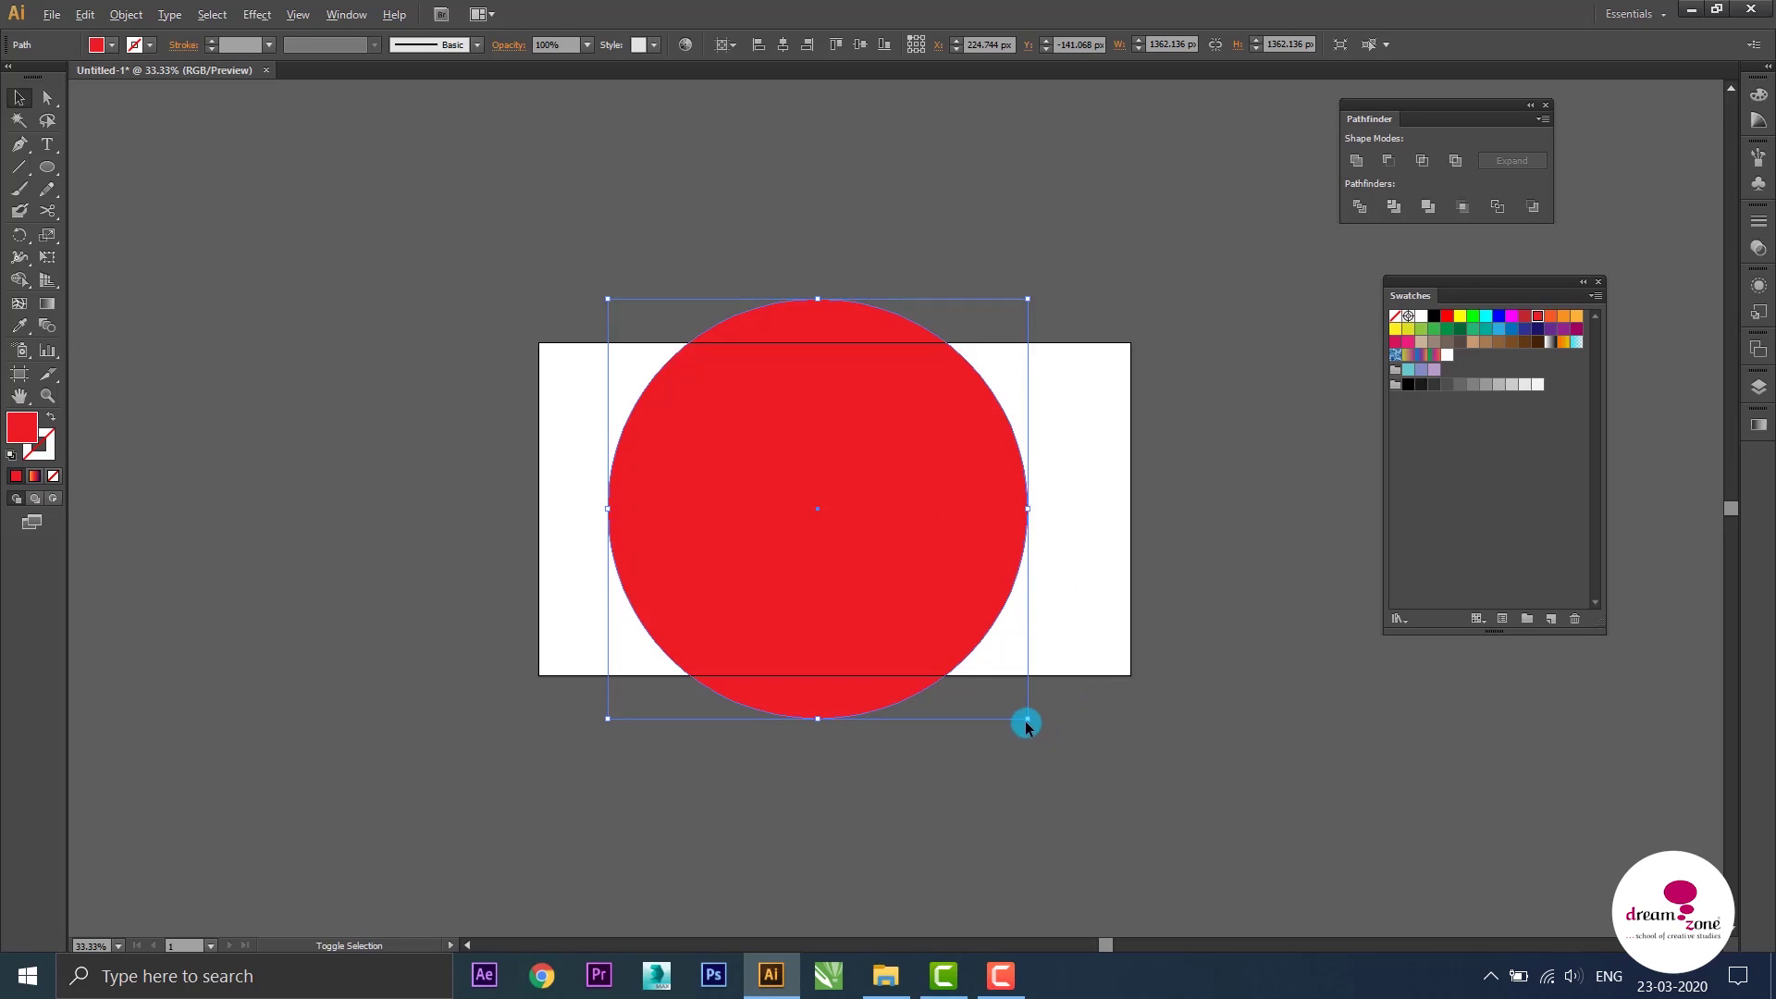
Cut a smaller concentric copy out of the red circle with Minus Front, forming a ring
left_click_drag(1026, 720, 1003, 688)
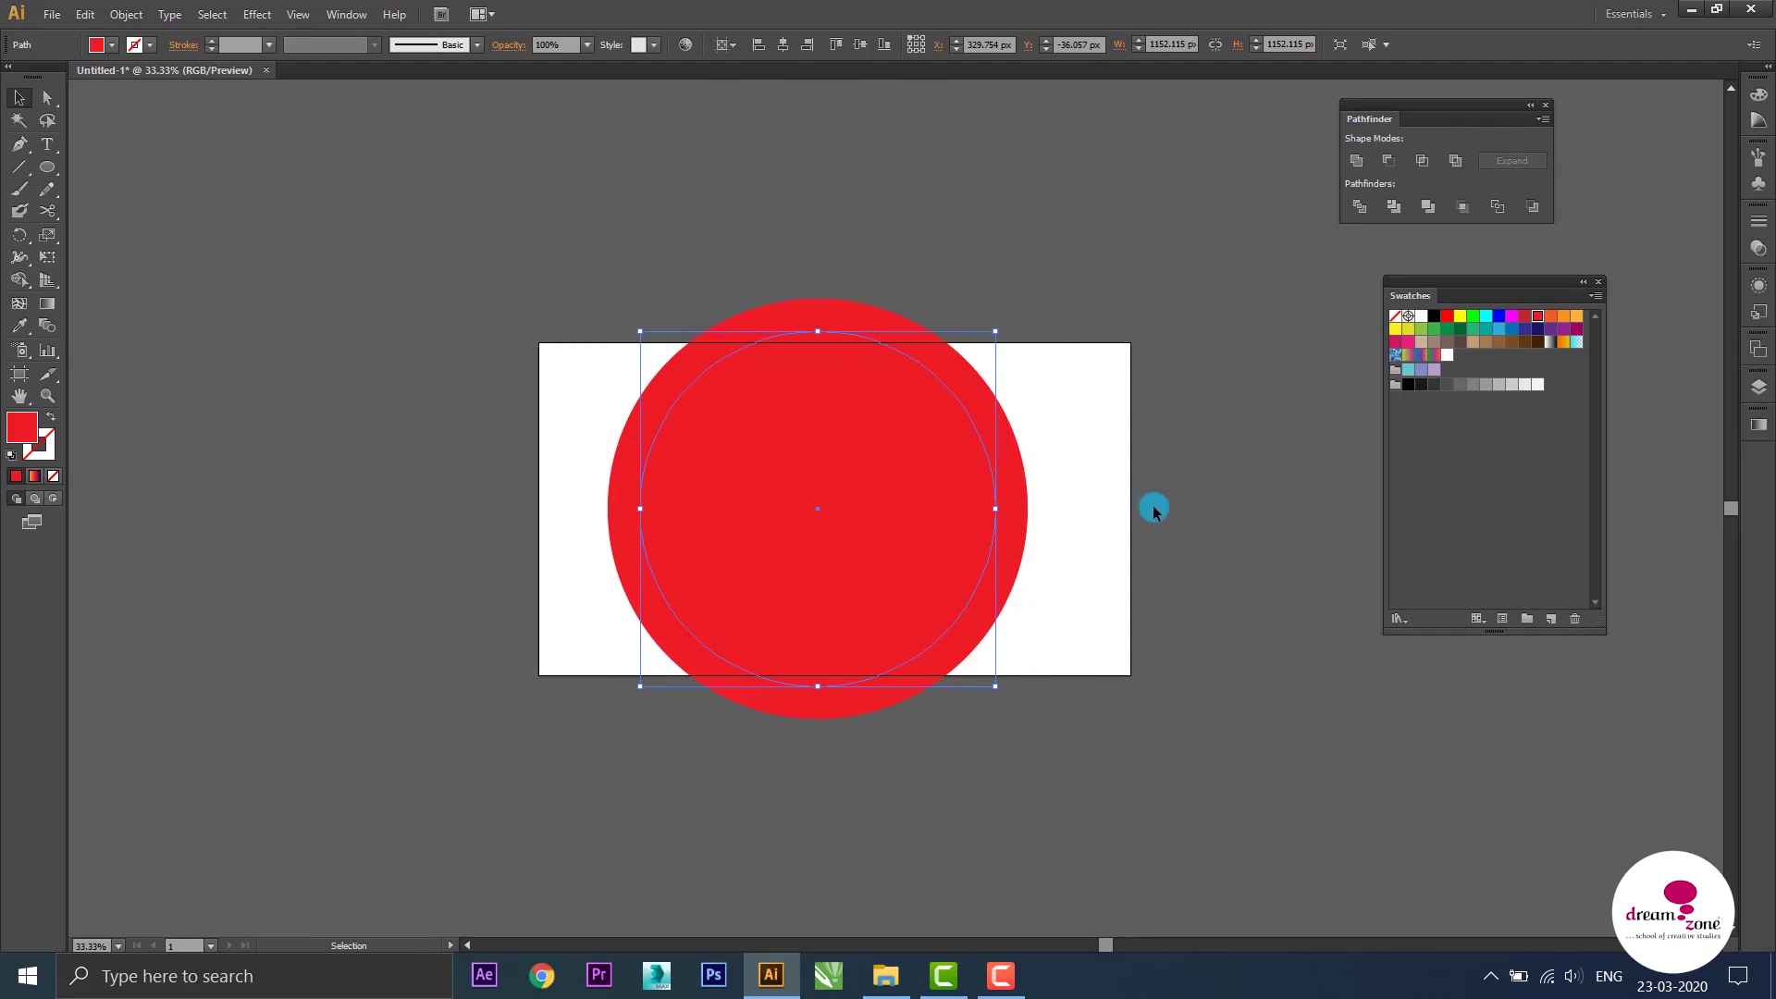
left_click(1082, 424)
left_click_drag(928, 535, 928, 535)
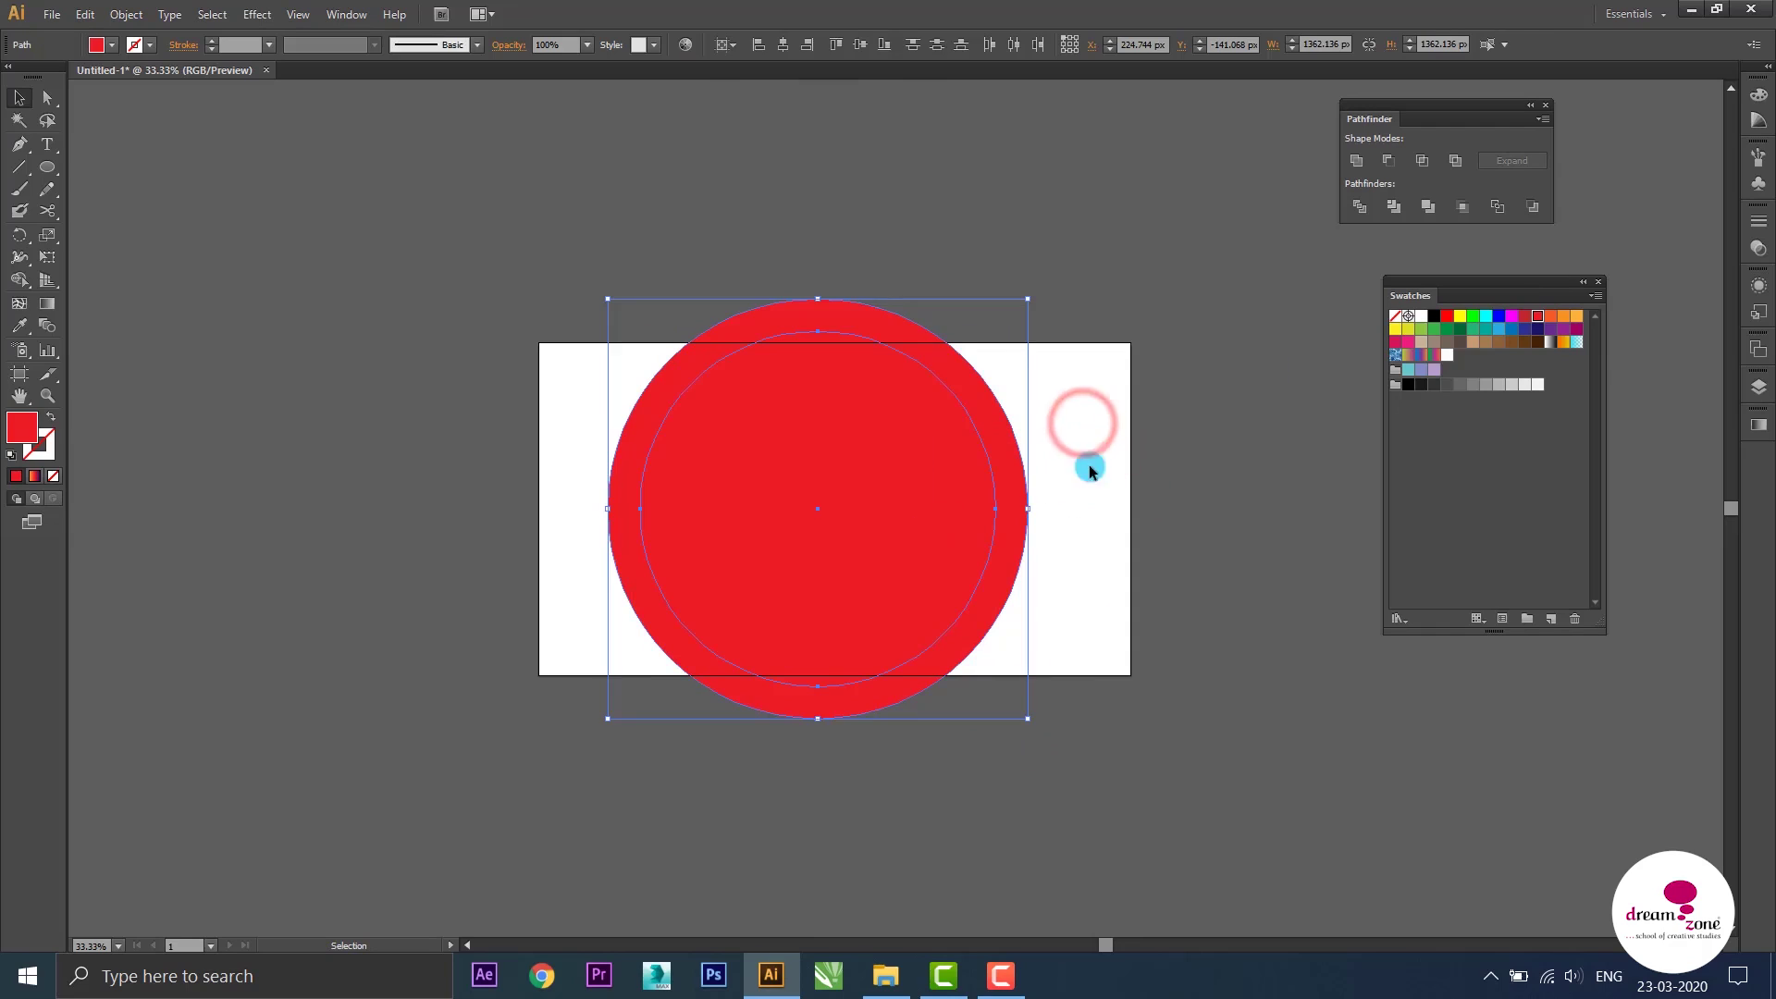
left_click(1390, 162)
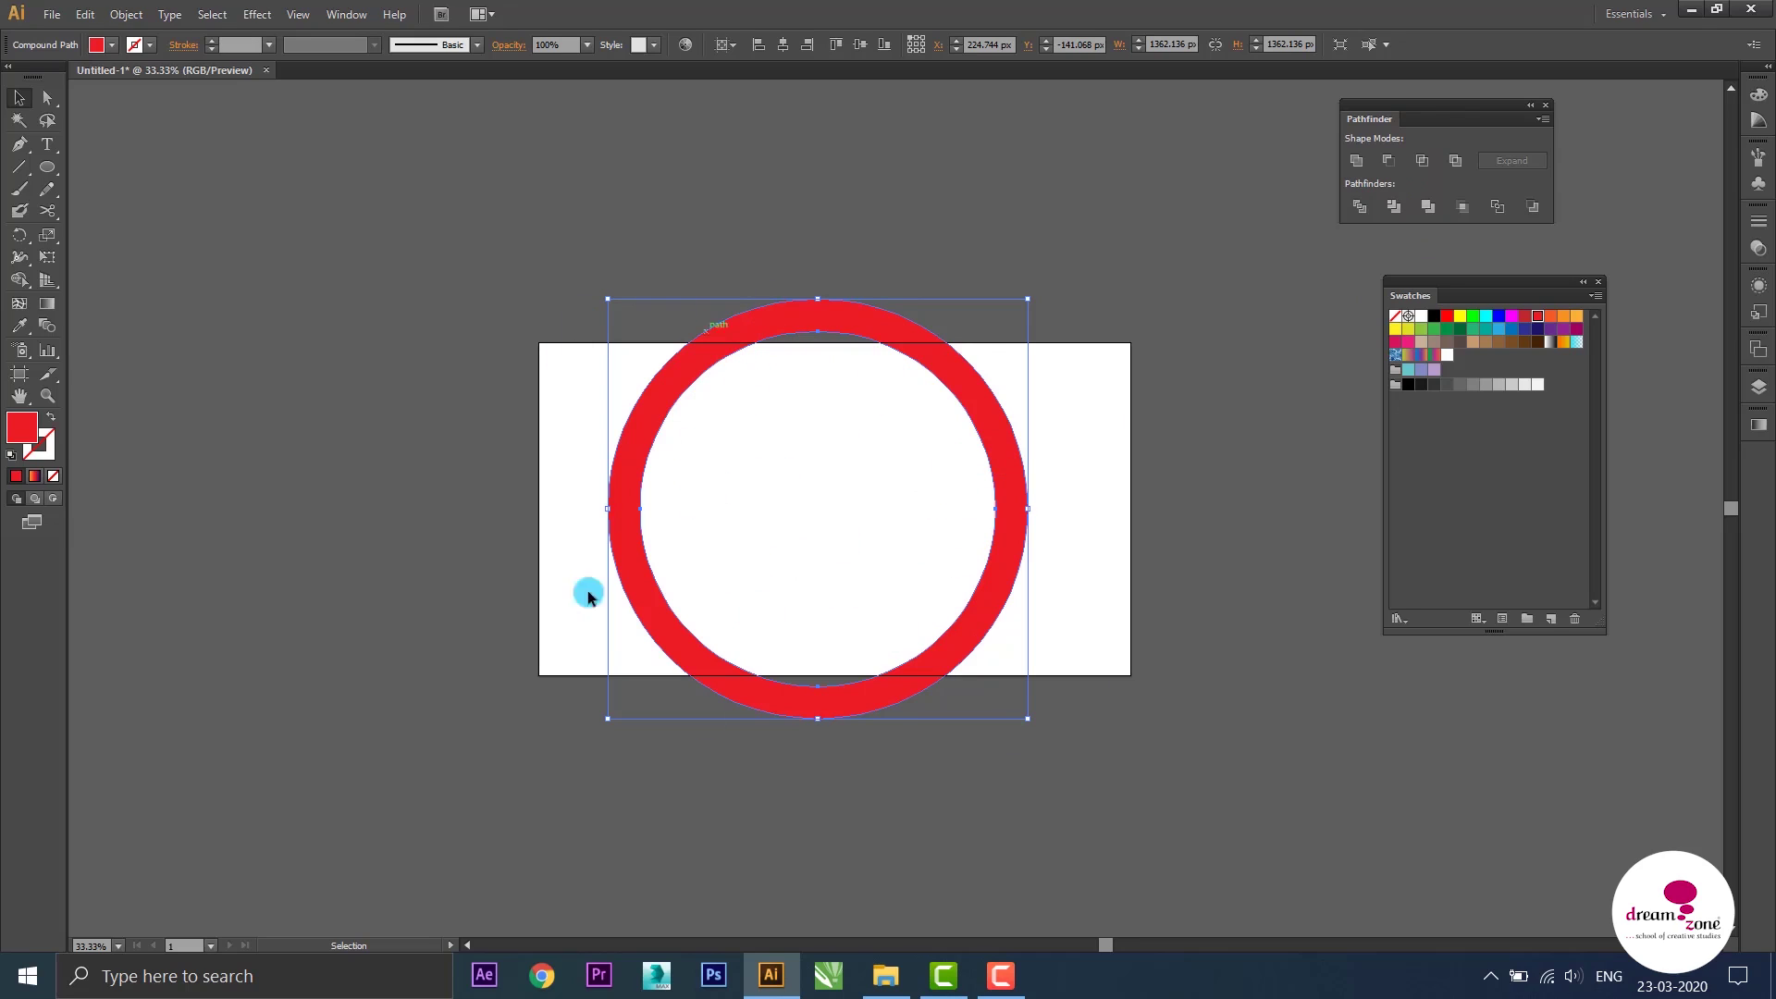
left_click(1197, 466)
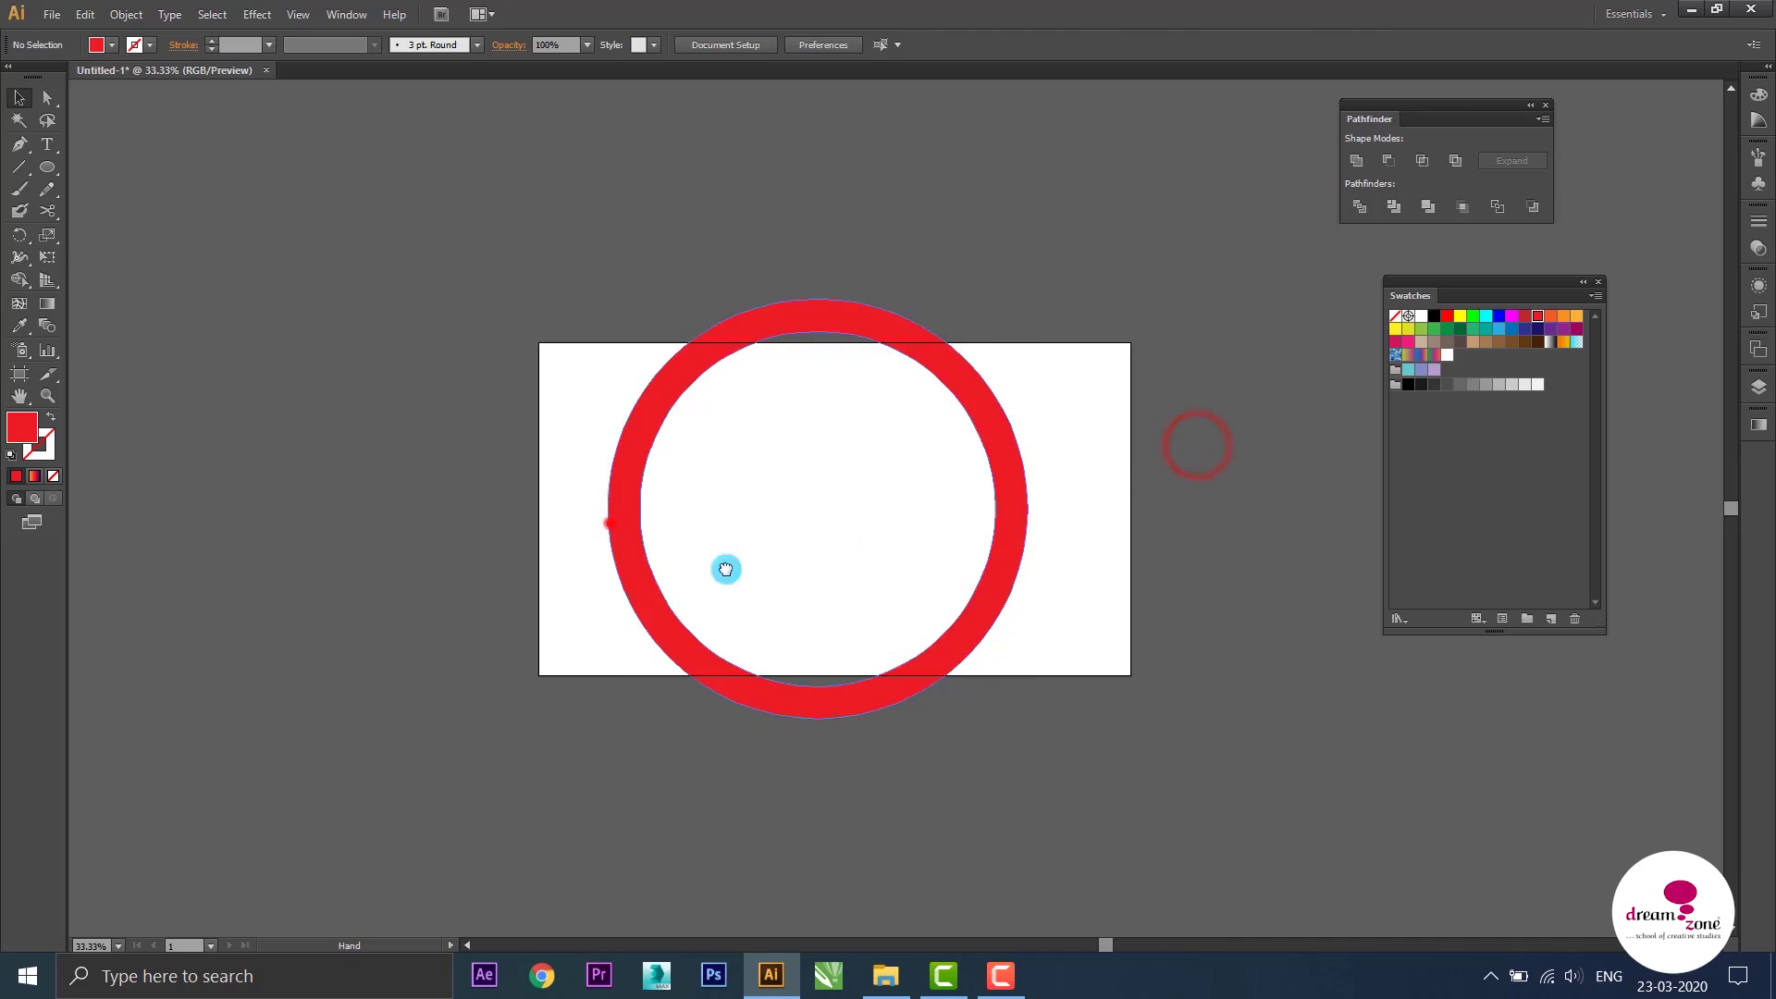
Move the red ring off the artboard to its left
mouse_move(609, 518)
left_mouse_down()
mouse_move(918, 515)
mouse_move(529, 504)
mouse_move(408, 384)
left_mouse_up()
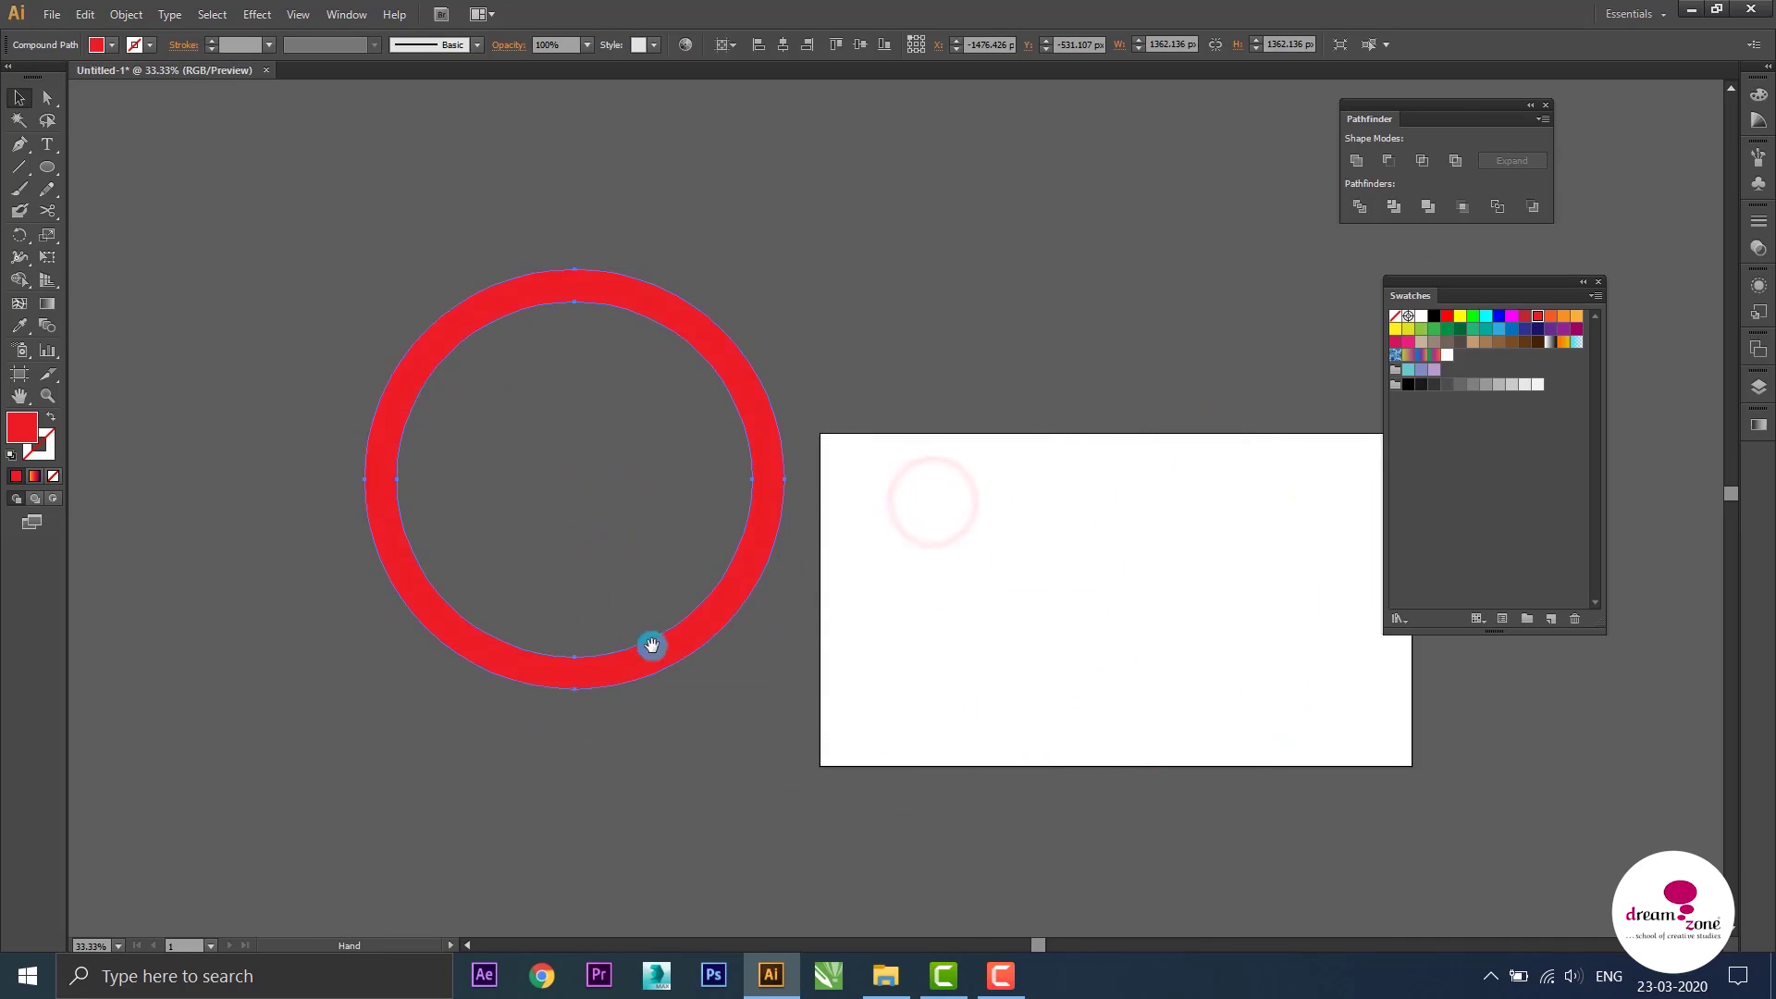
left_click_drag(649, 642, 935, 674)
left_click_drag(703, 473, 552, 462)
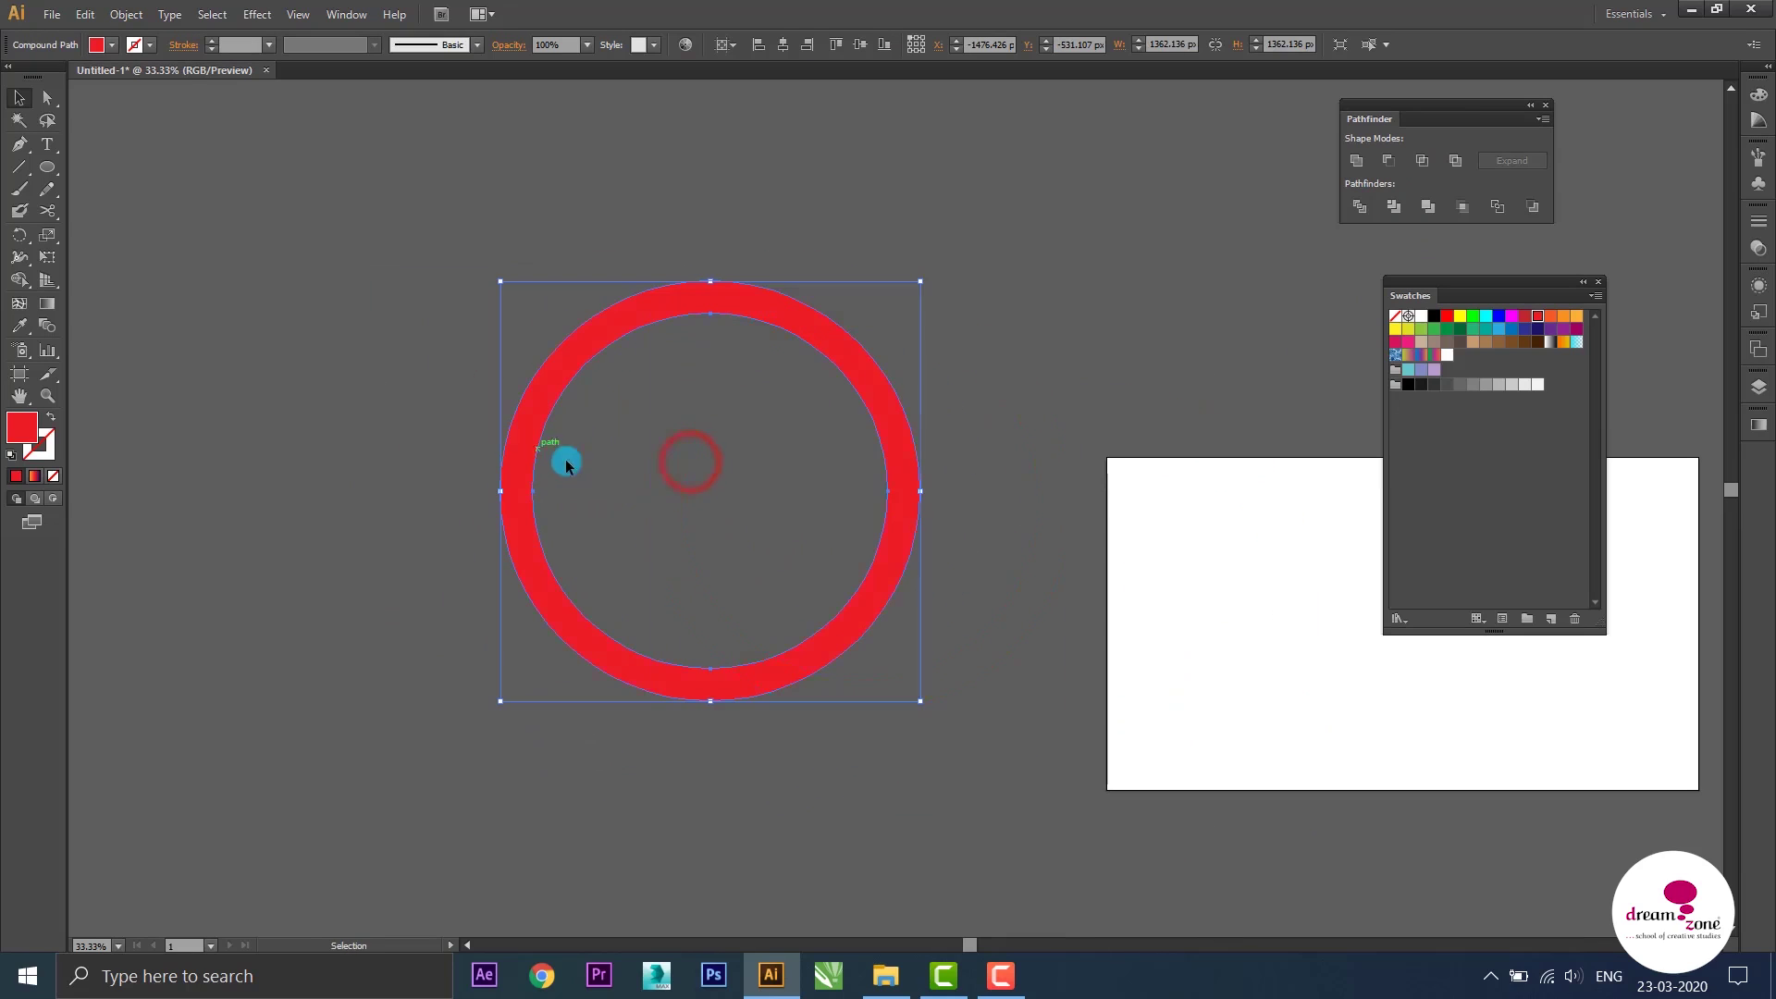
left_click(978, 615)
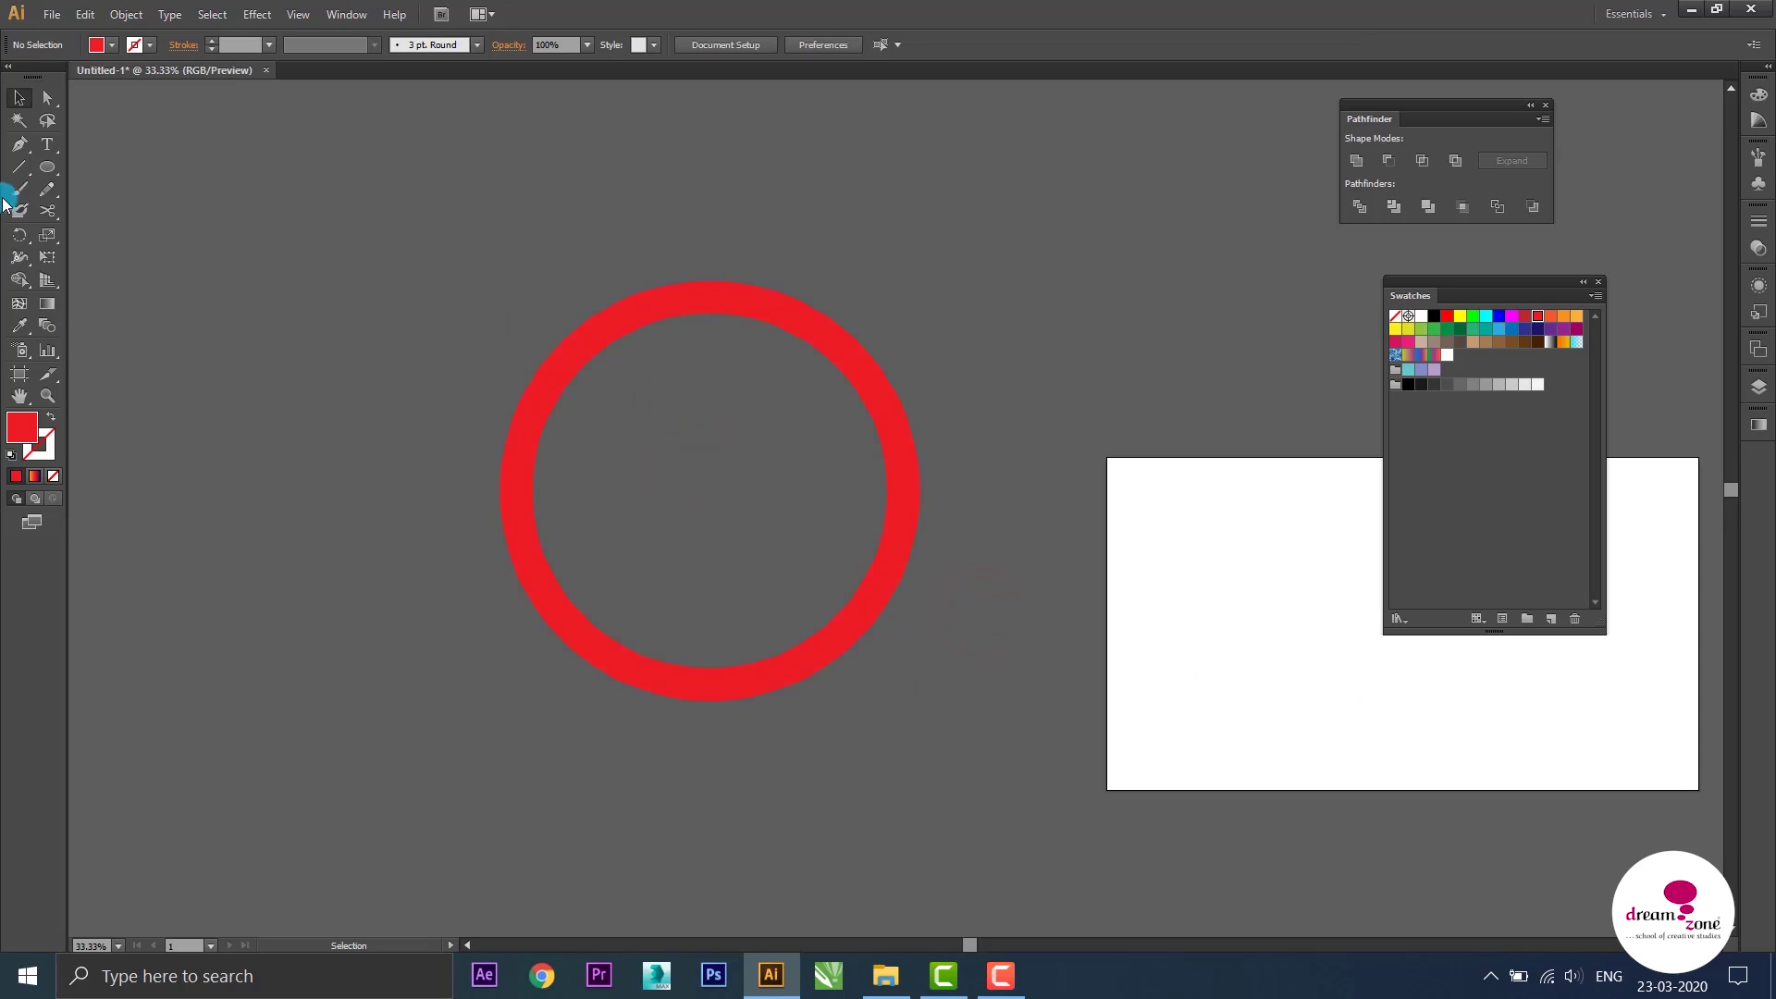
left_click(45, 169)
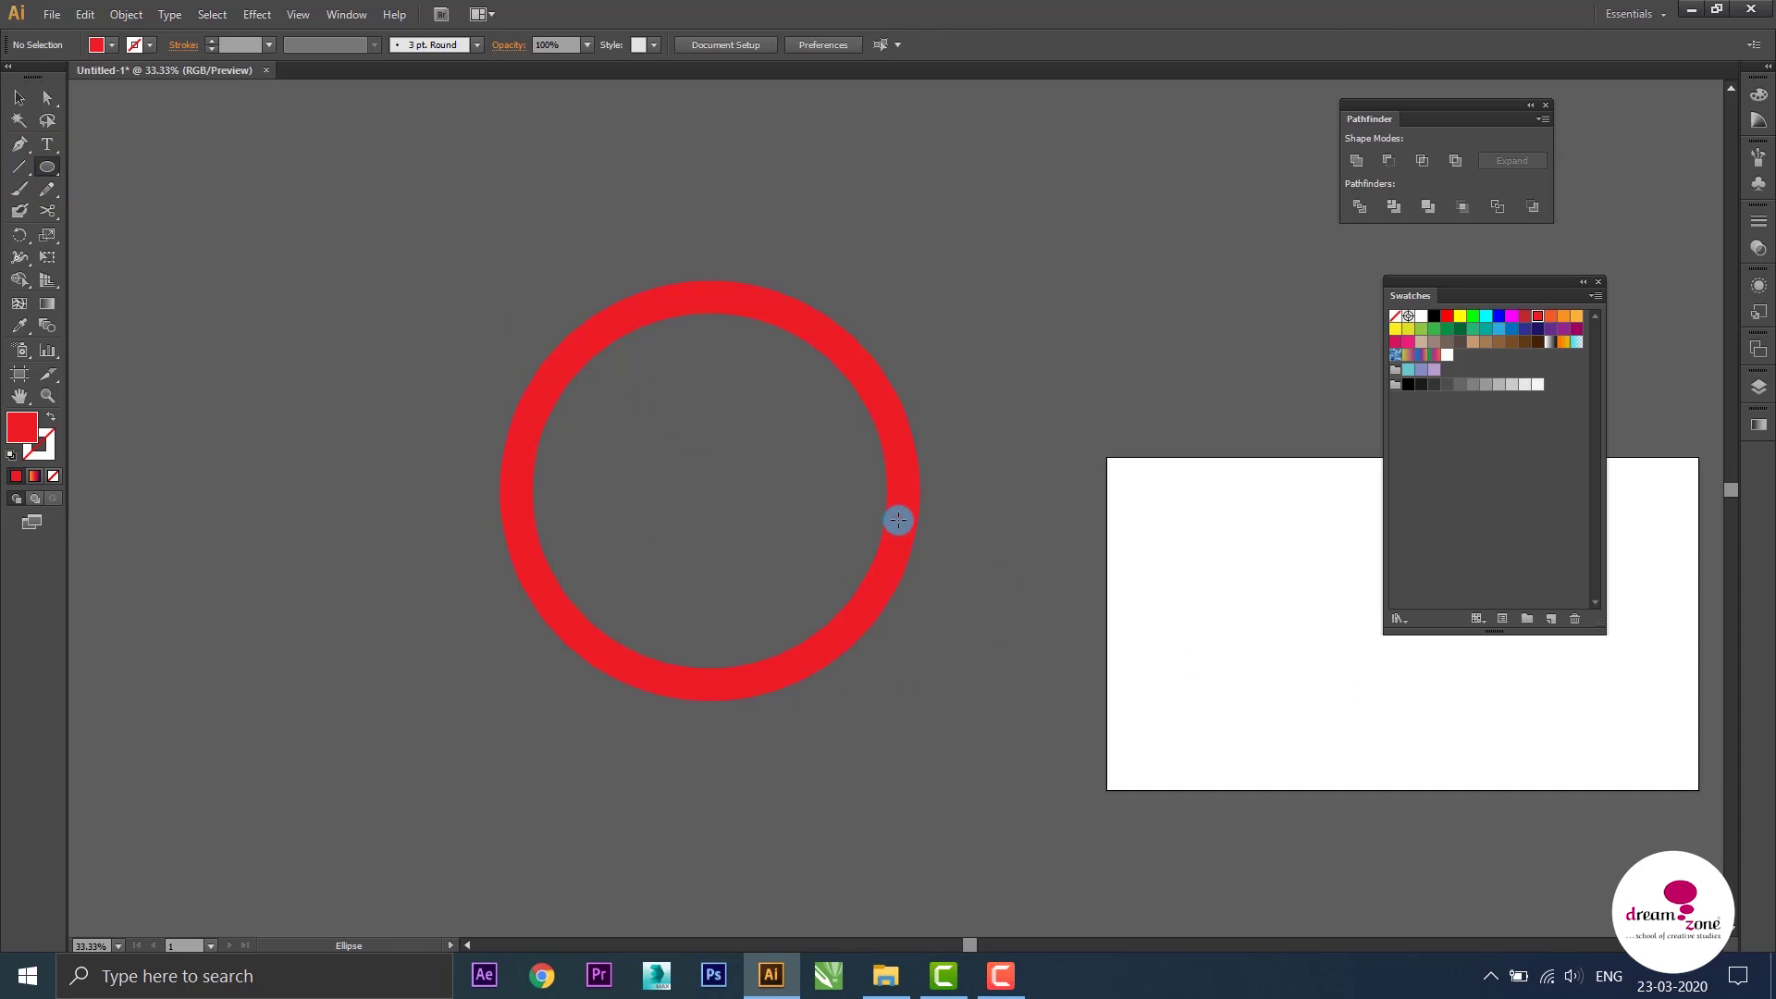
Draw a small circle overlapping the ring's lower right, undoing a stray pasted duplicate
mouse_move(898, 520)
left_mouse_down()
mouse_move(999, 601)
mouse_move(963, 654)
left_mouse_up()
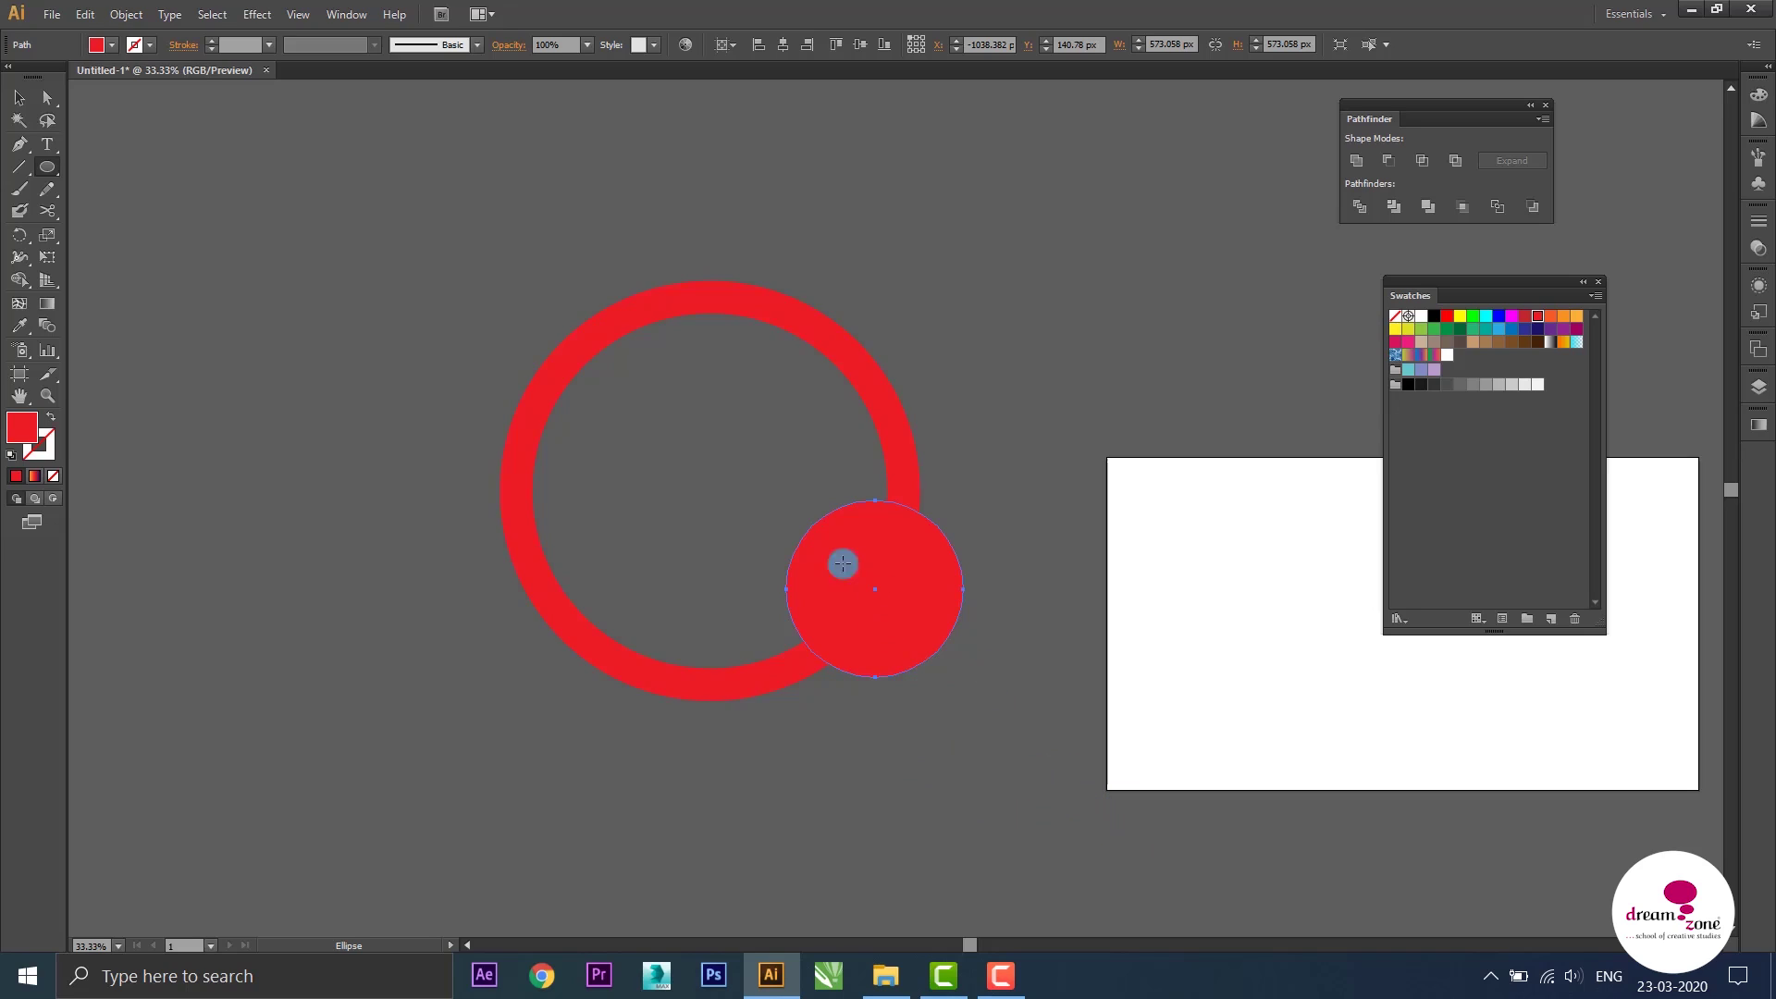
key("v")
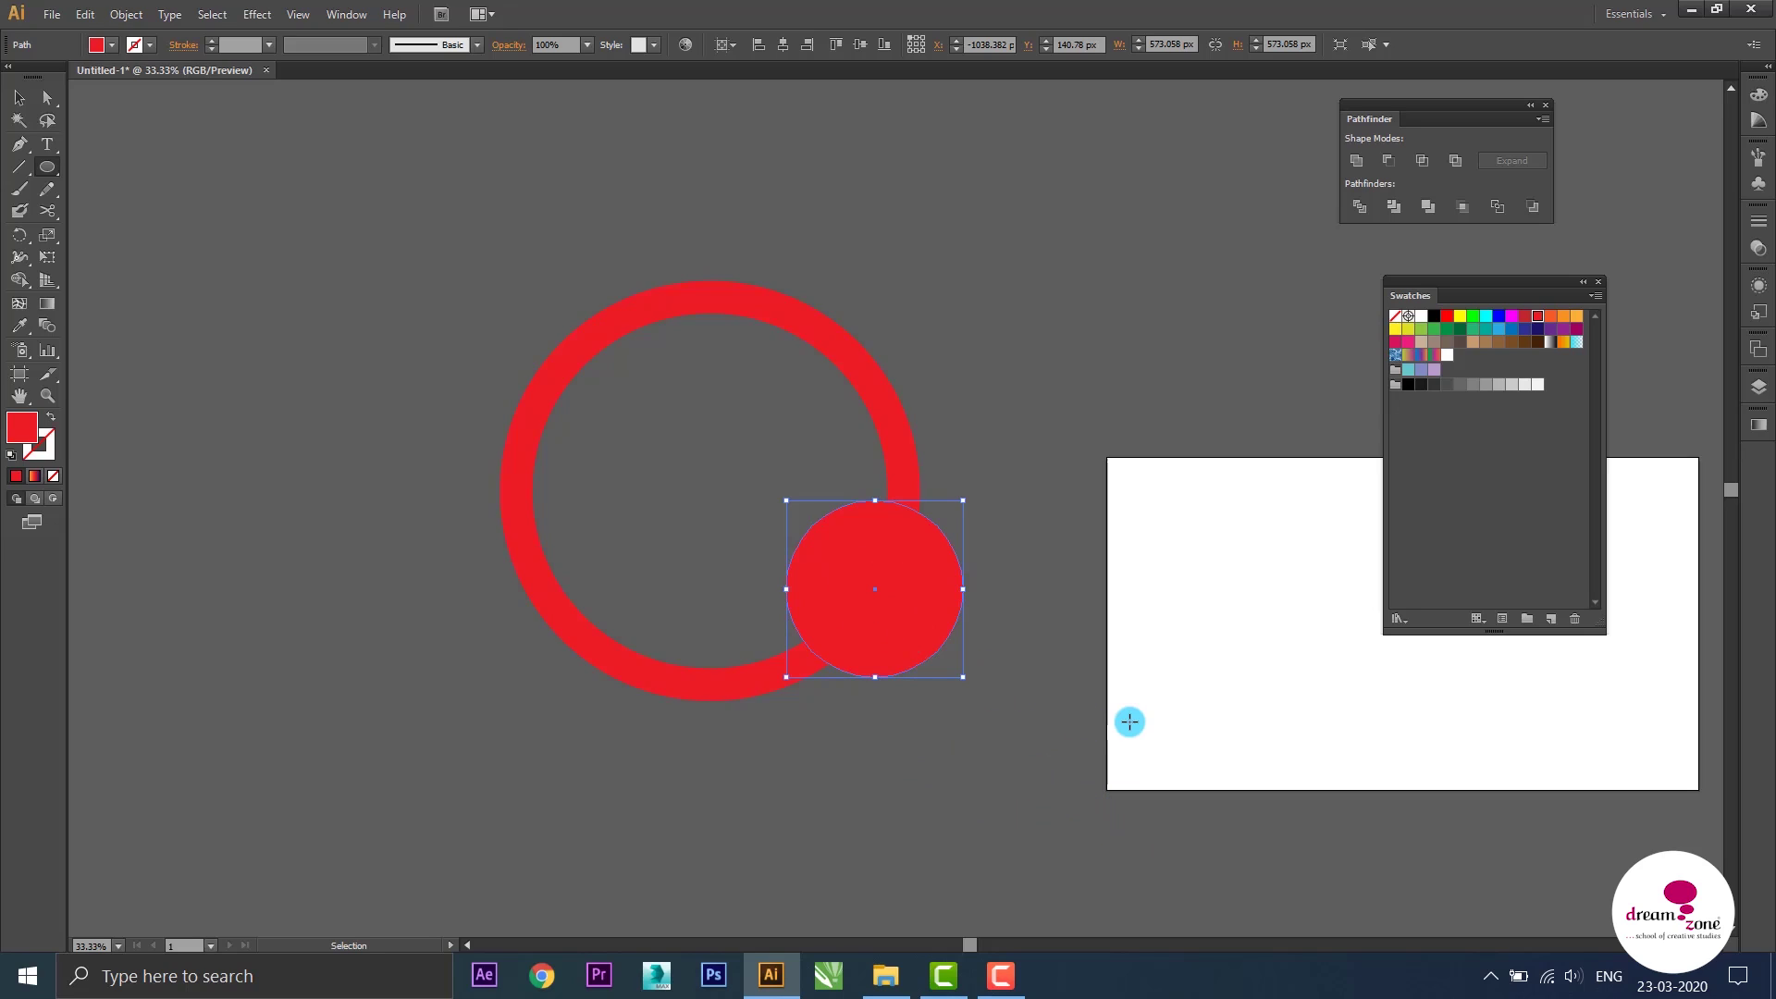
key("ctrl+c")
key("ctrl+v")
key("l")
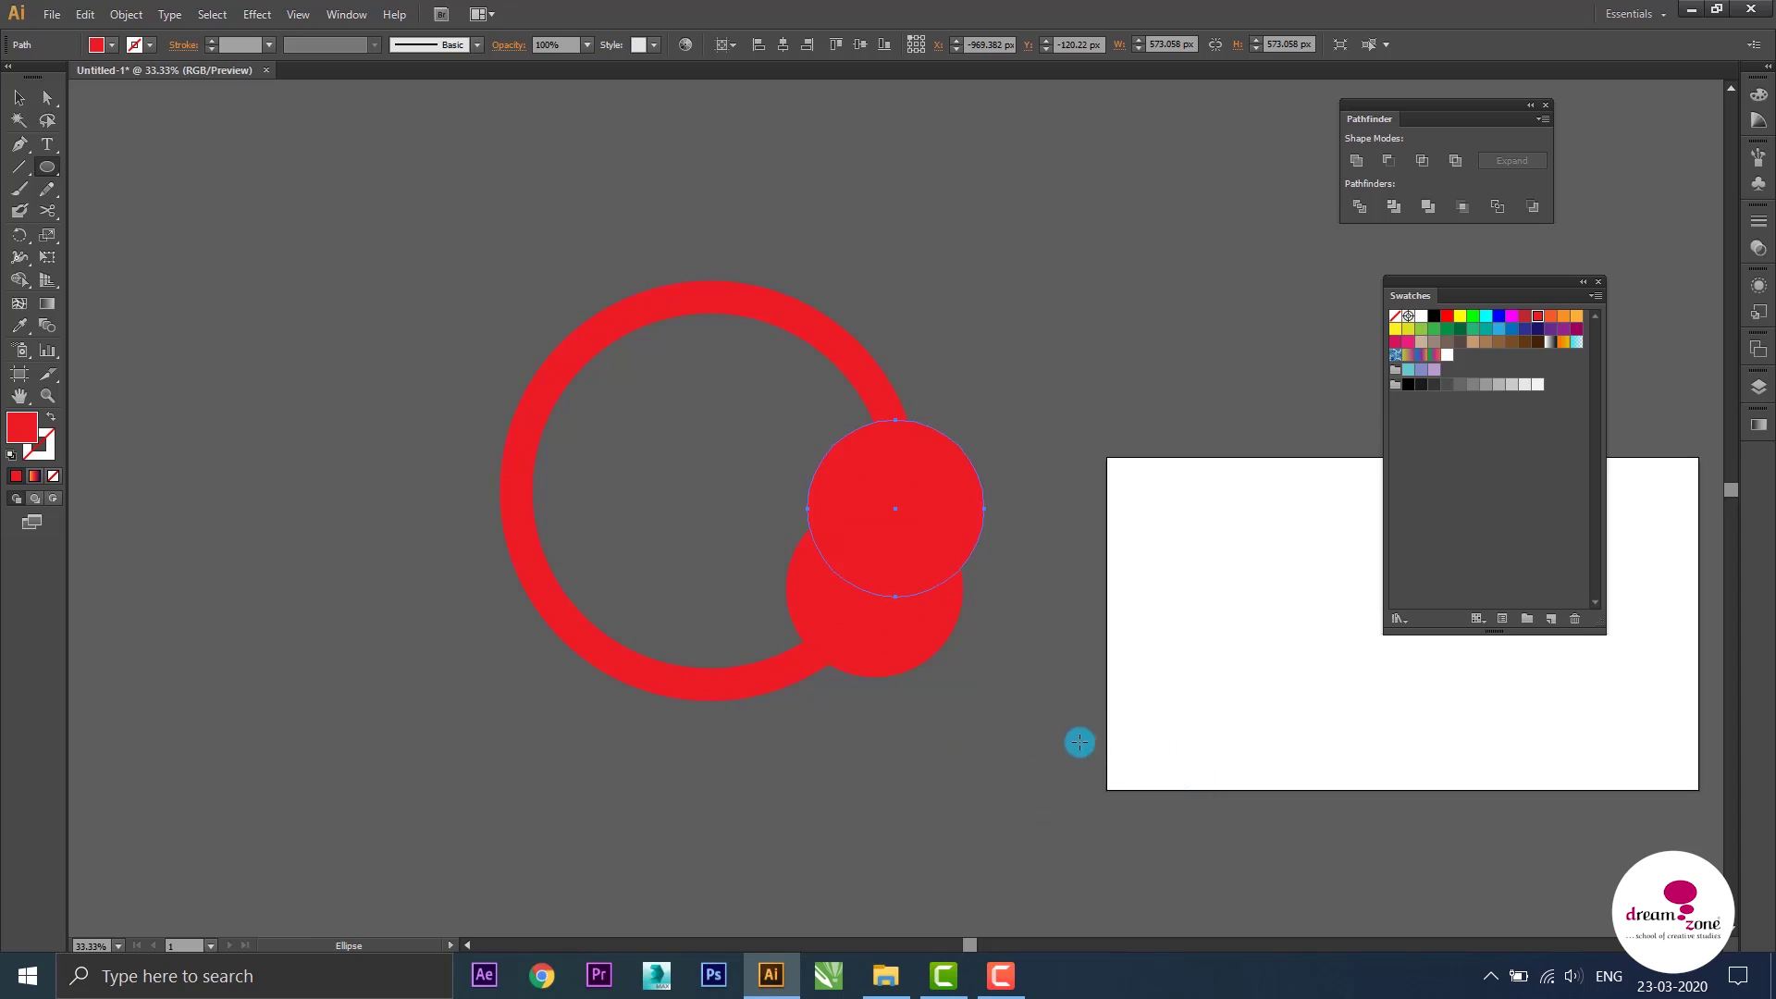
key("v")
key("ctrl+z")
key("ctrl+f")
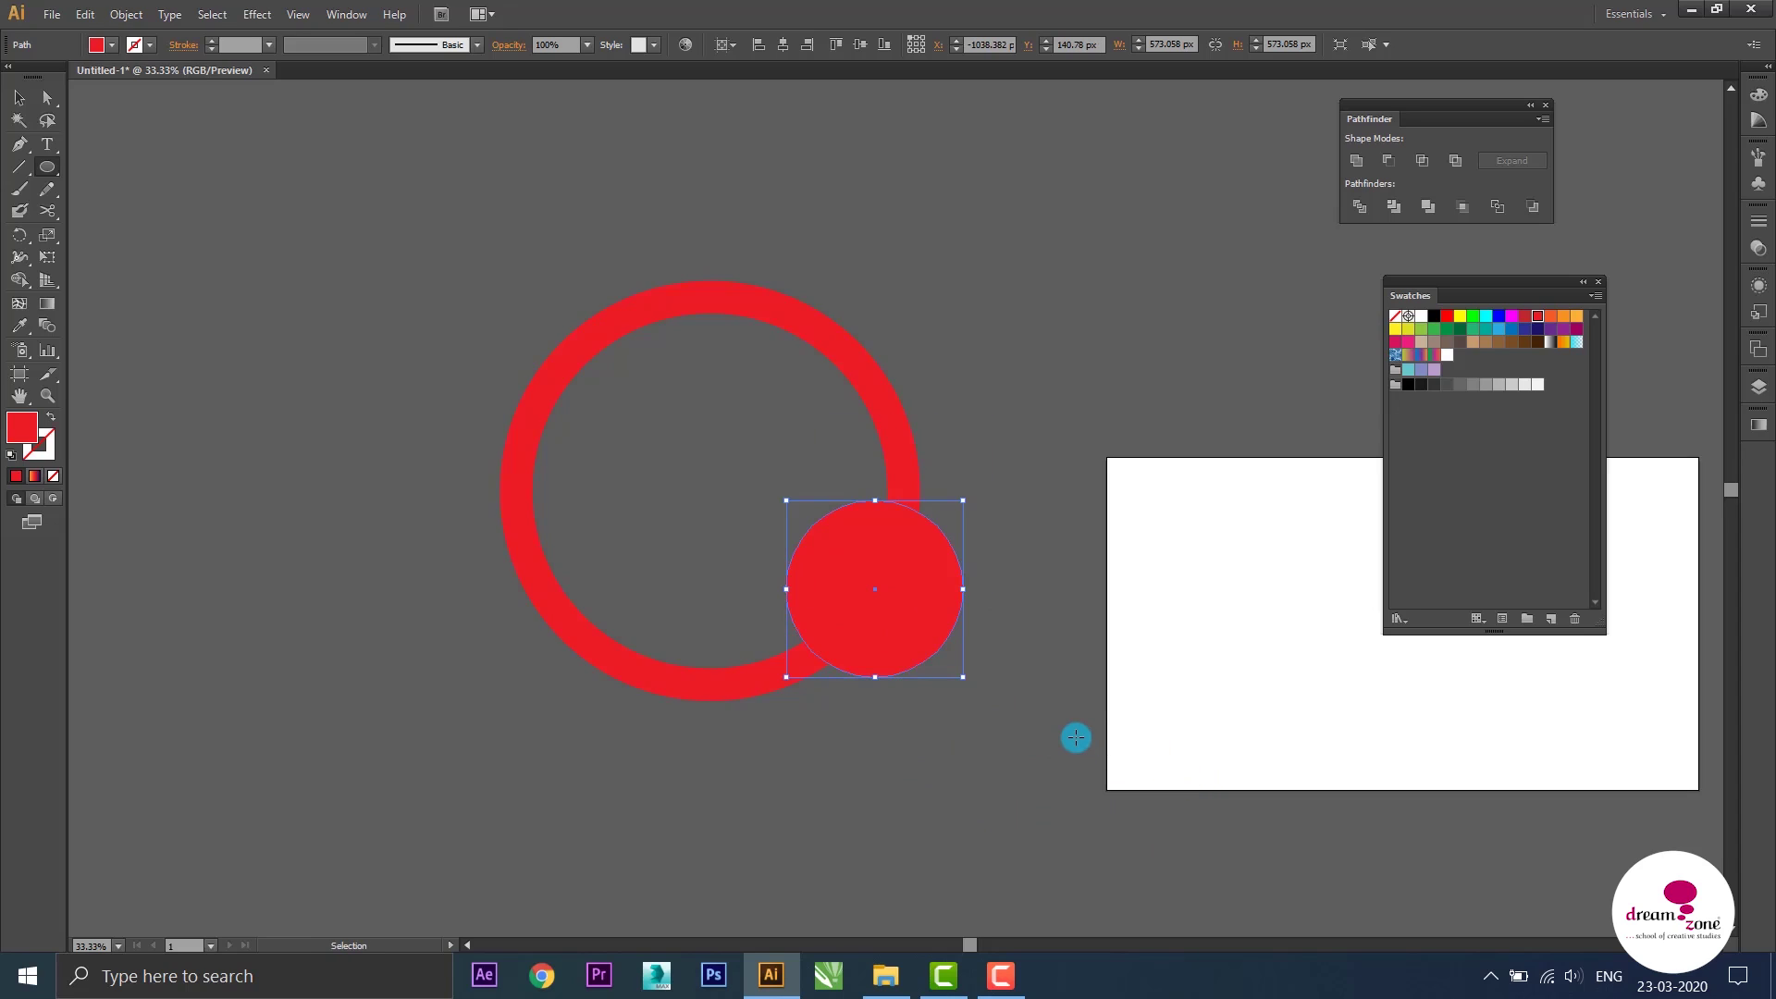
key("l")
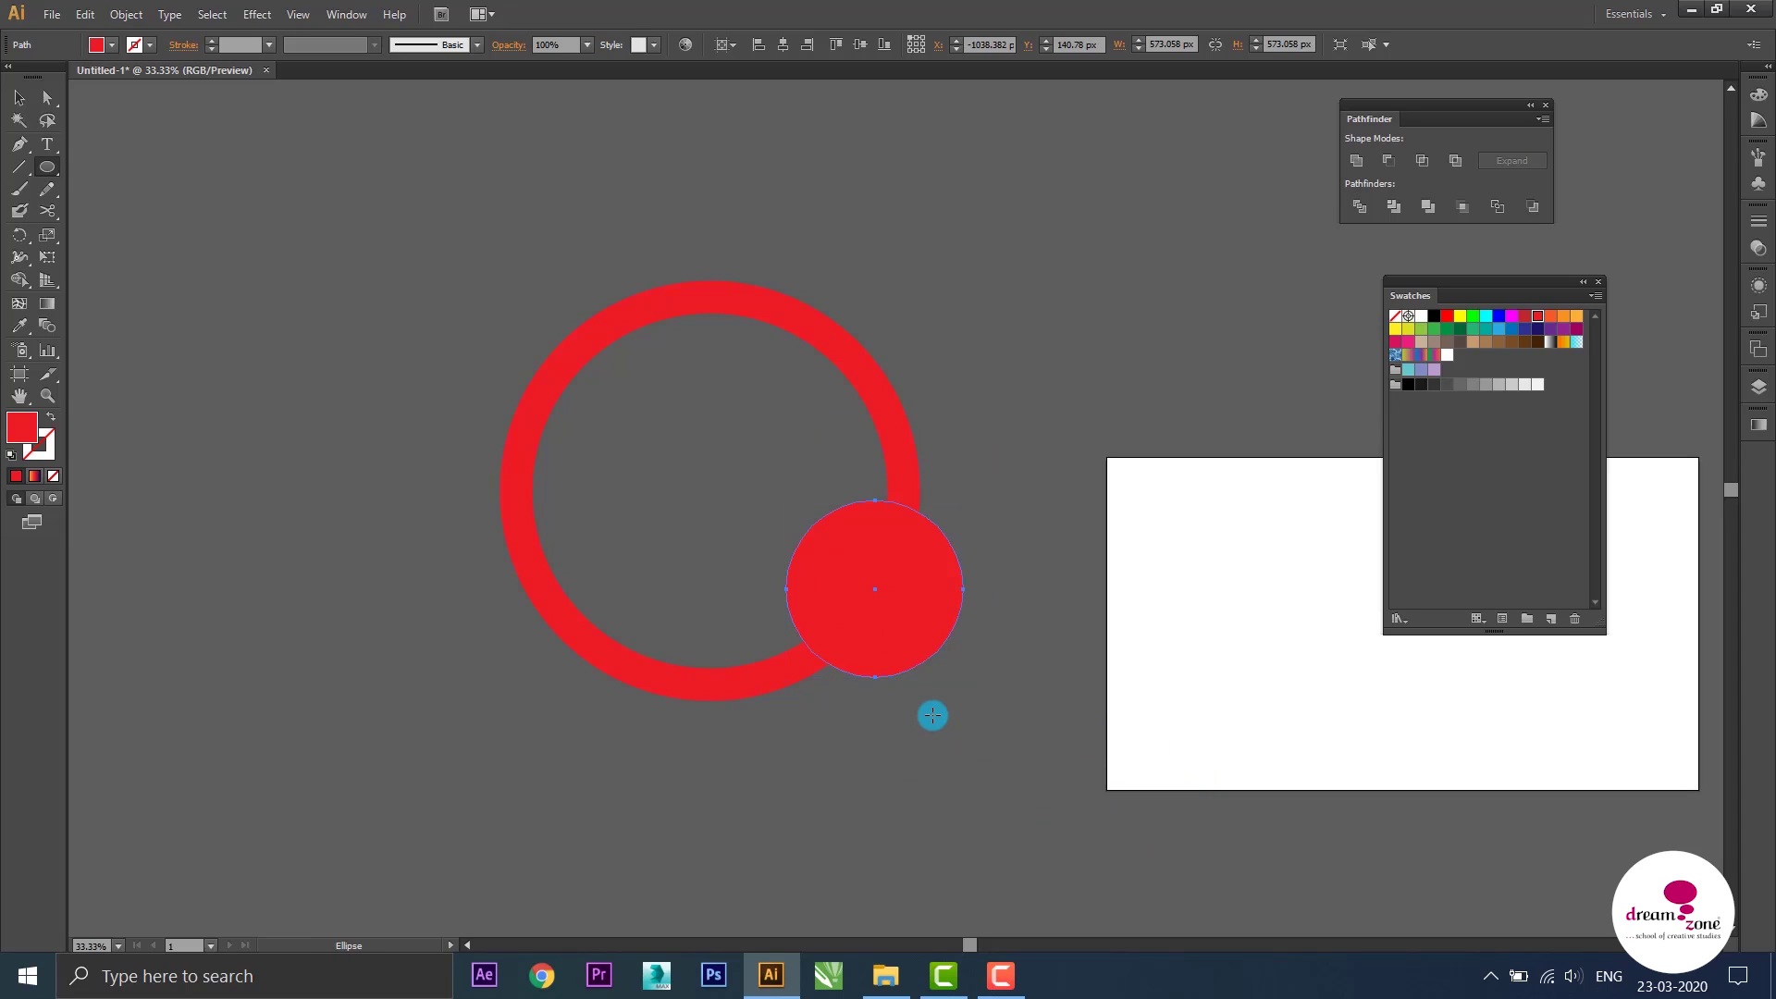
key("v")
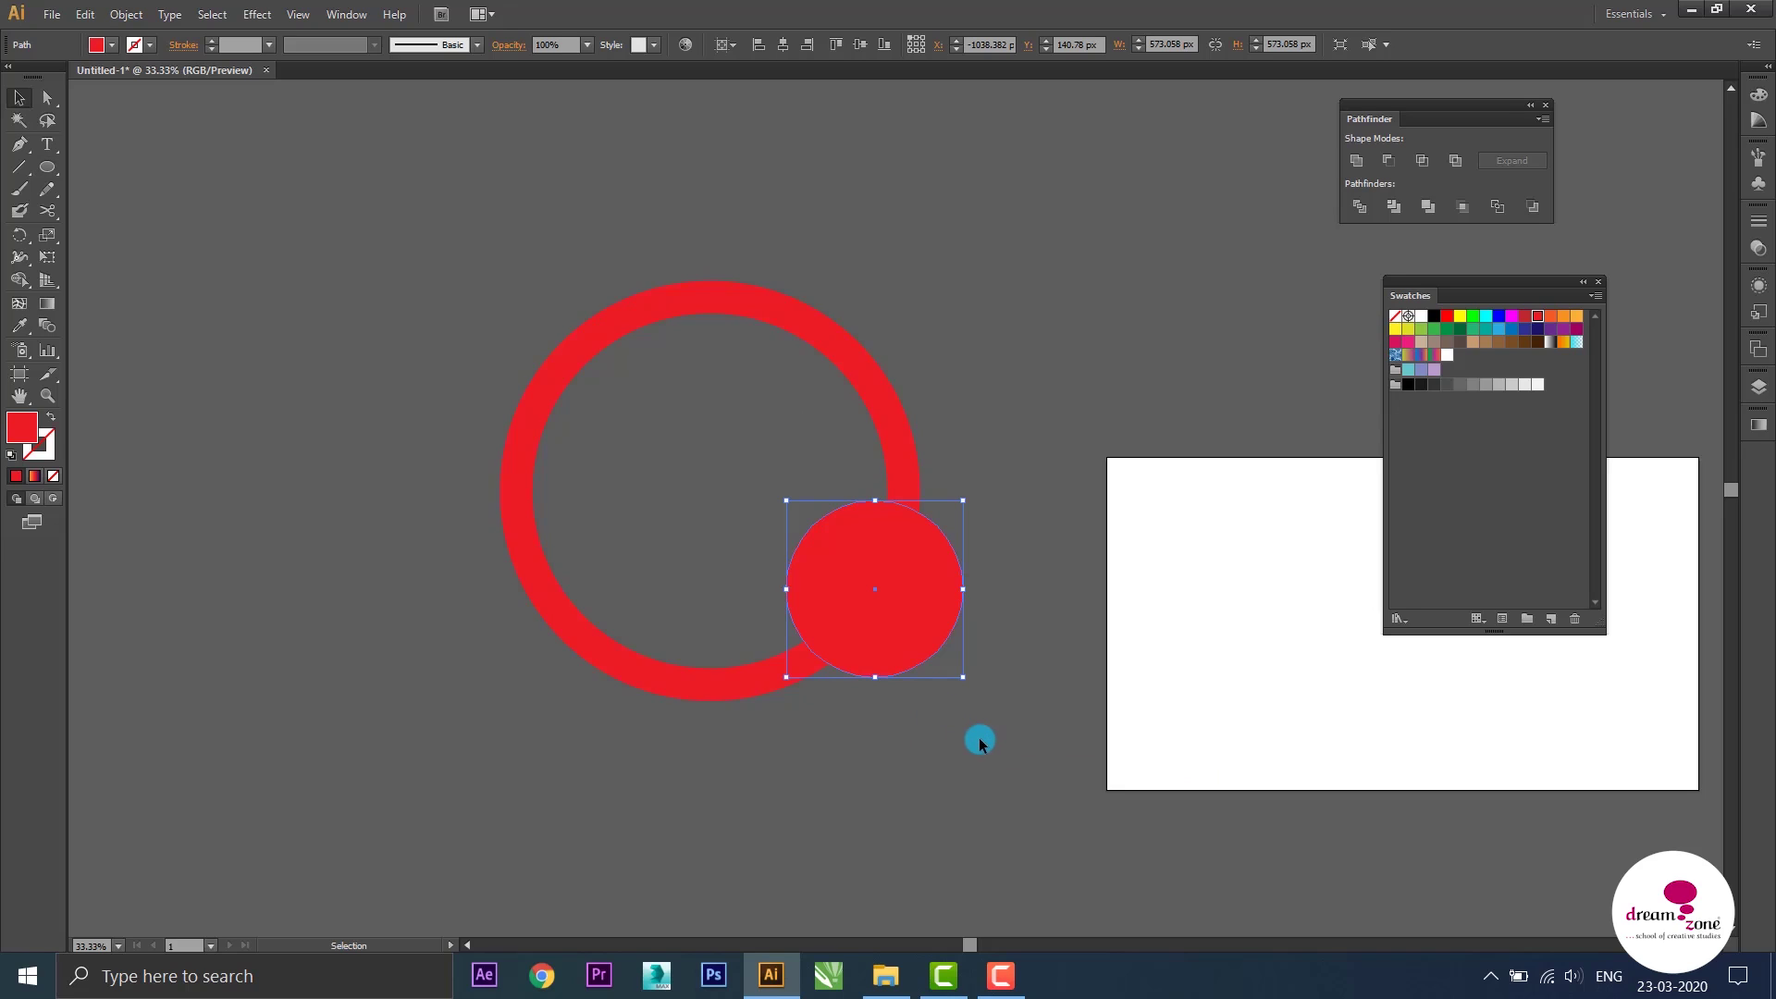
Make a 357 px concentric copy inside the small circle and select it
left_click_drag(962, 676, 931, 650)
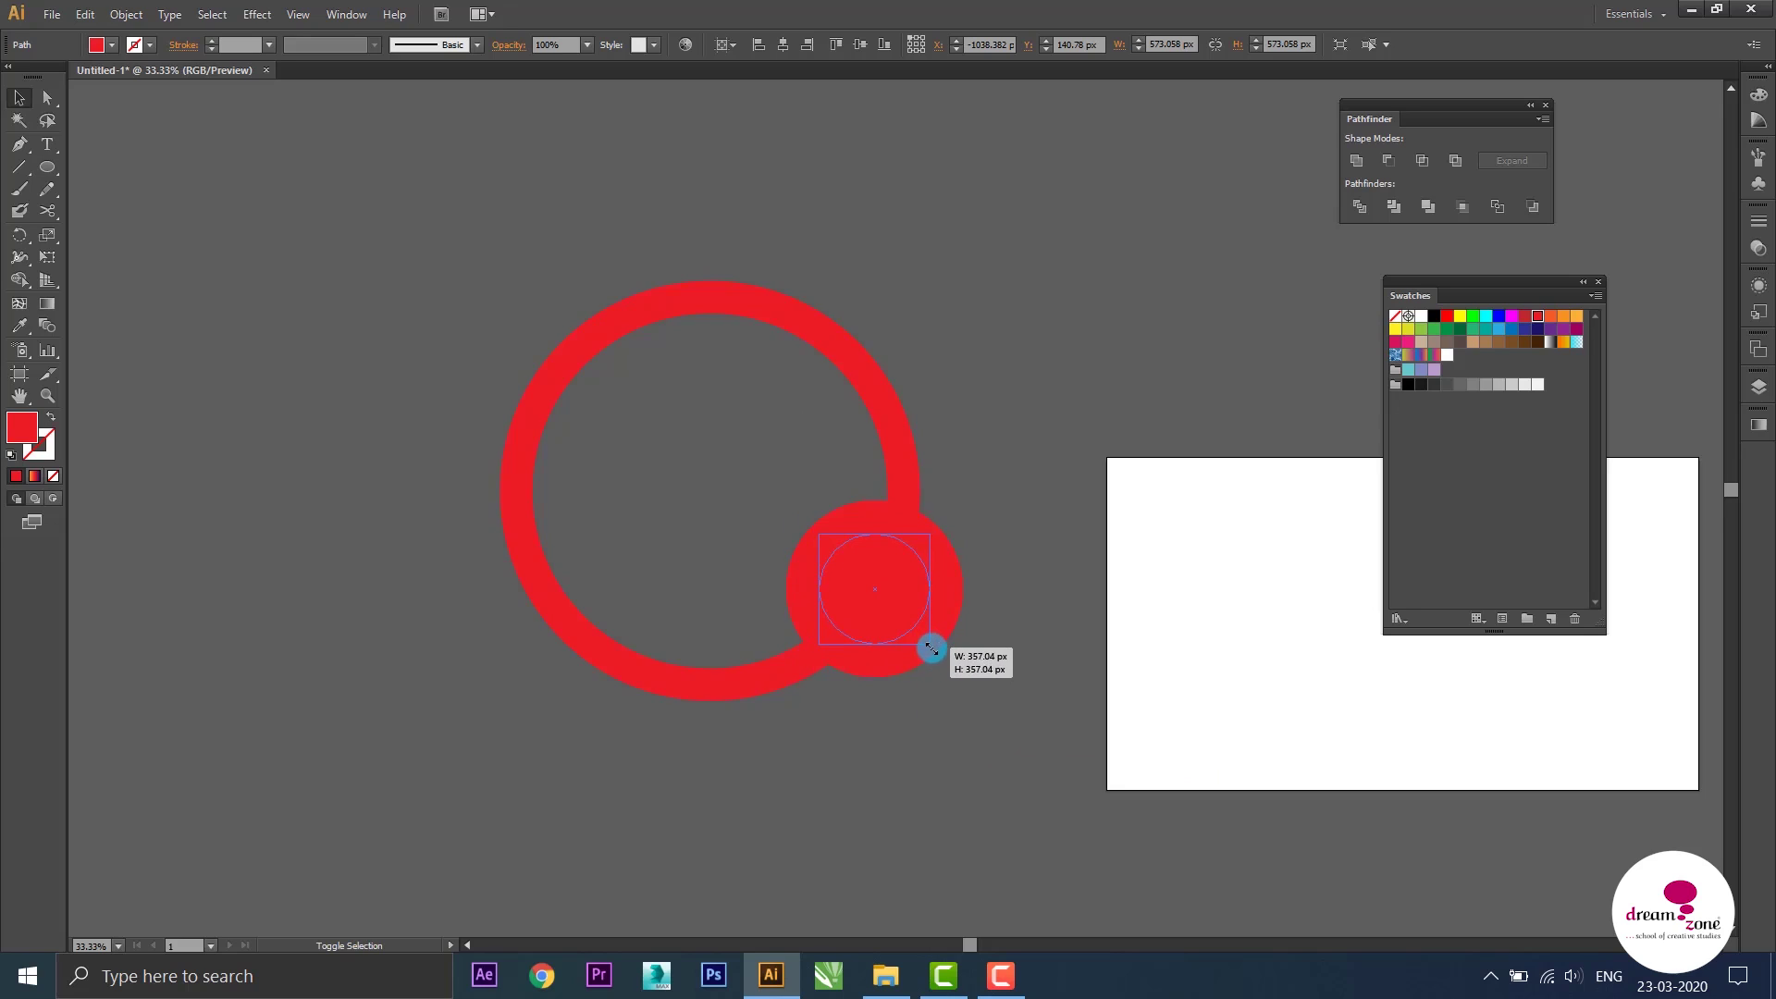
left_click_drag(931, 650, 931, 651)
left_click(1008, 552)
left_click(895, 579)
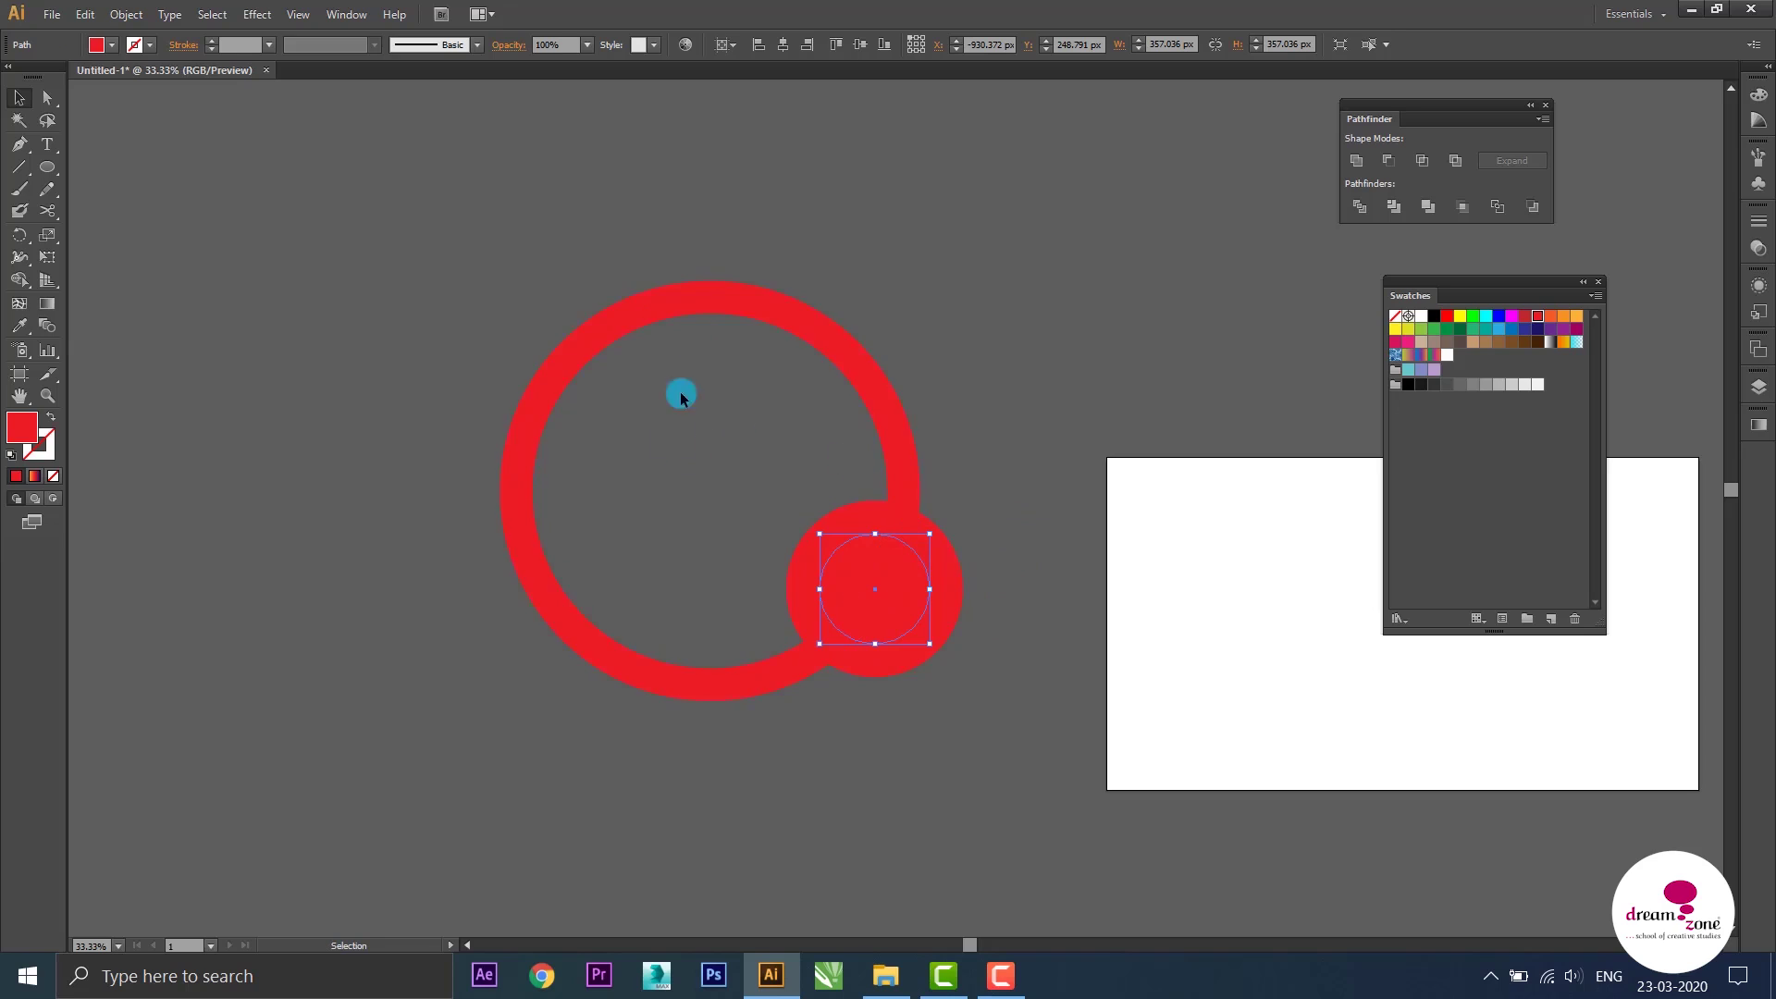
Unite the ring with the small circle, then cut the 357 px inner circle out as a hole
left_click(701, 308, "shift")
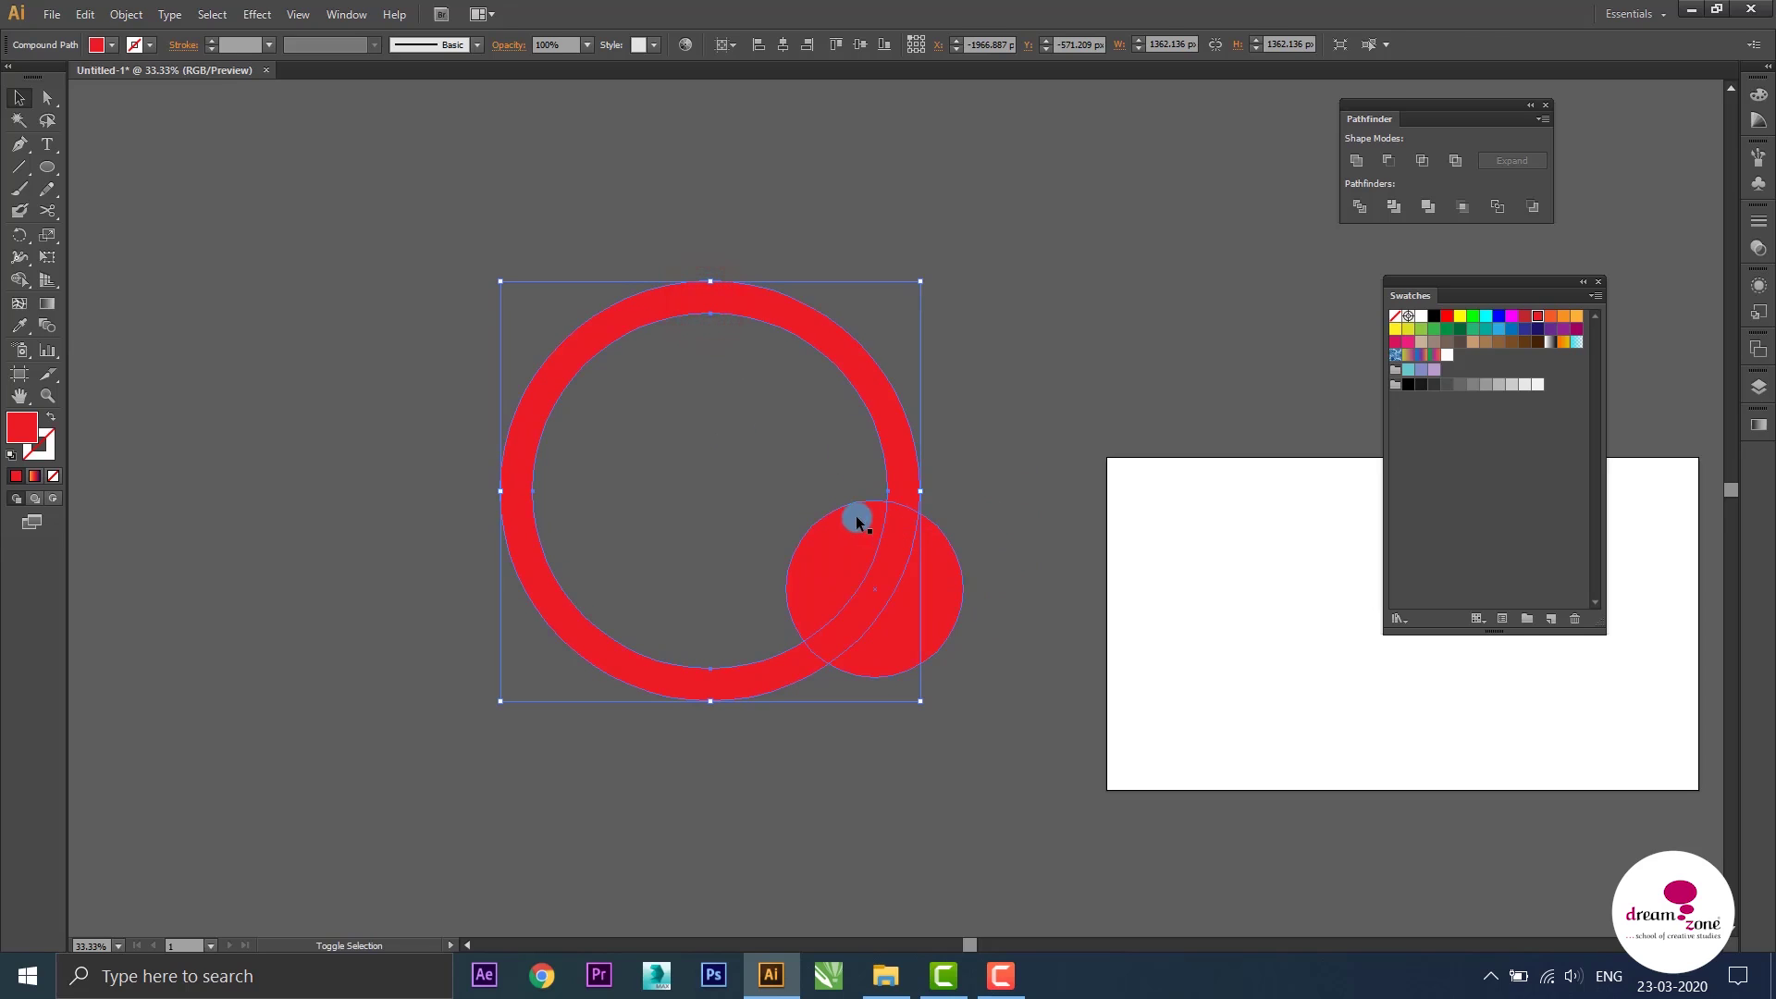
left_click(1355, 162)
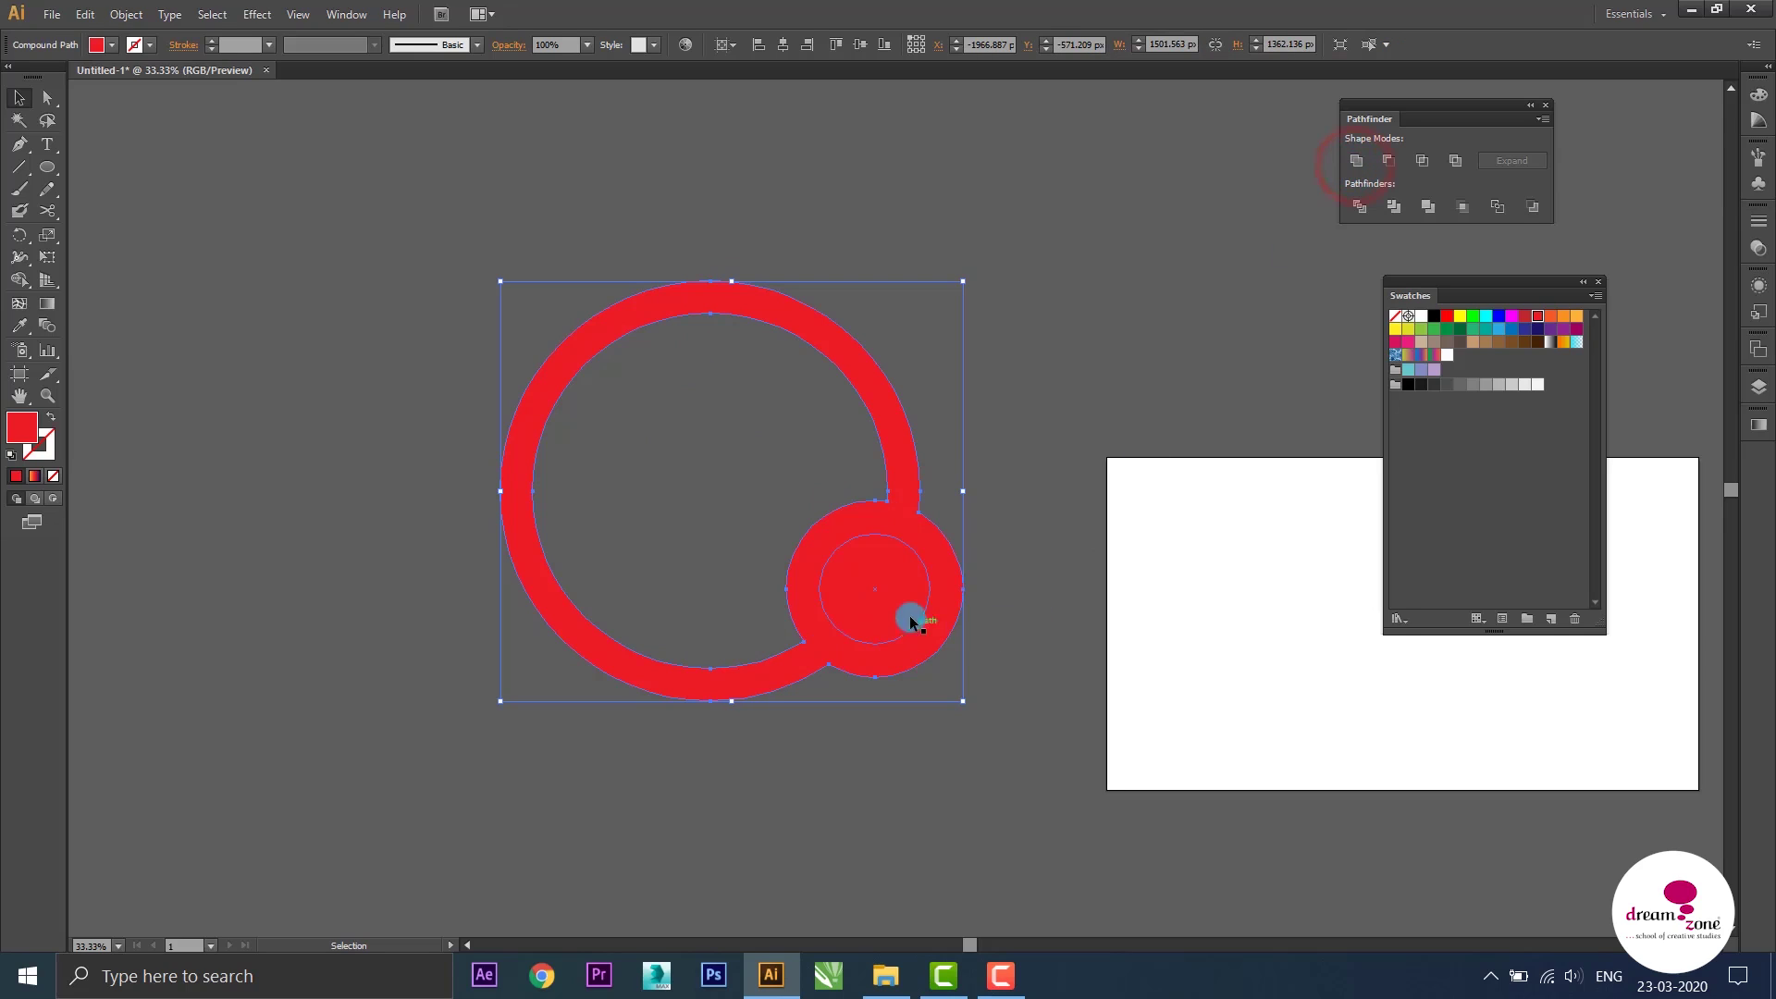
left_click(1012, 472)
left_click_drag(975, 468, 892, 601)
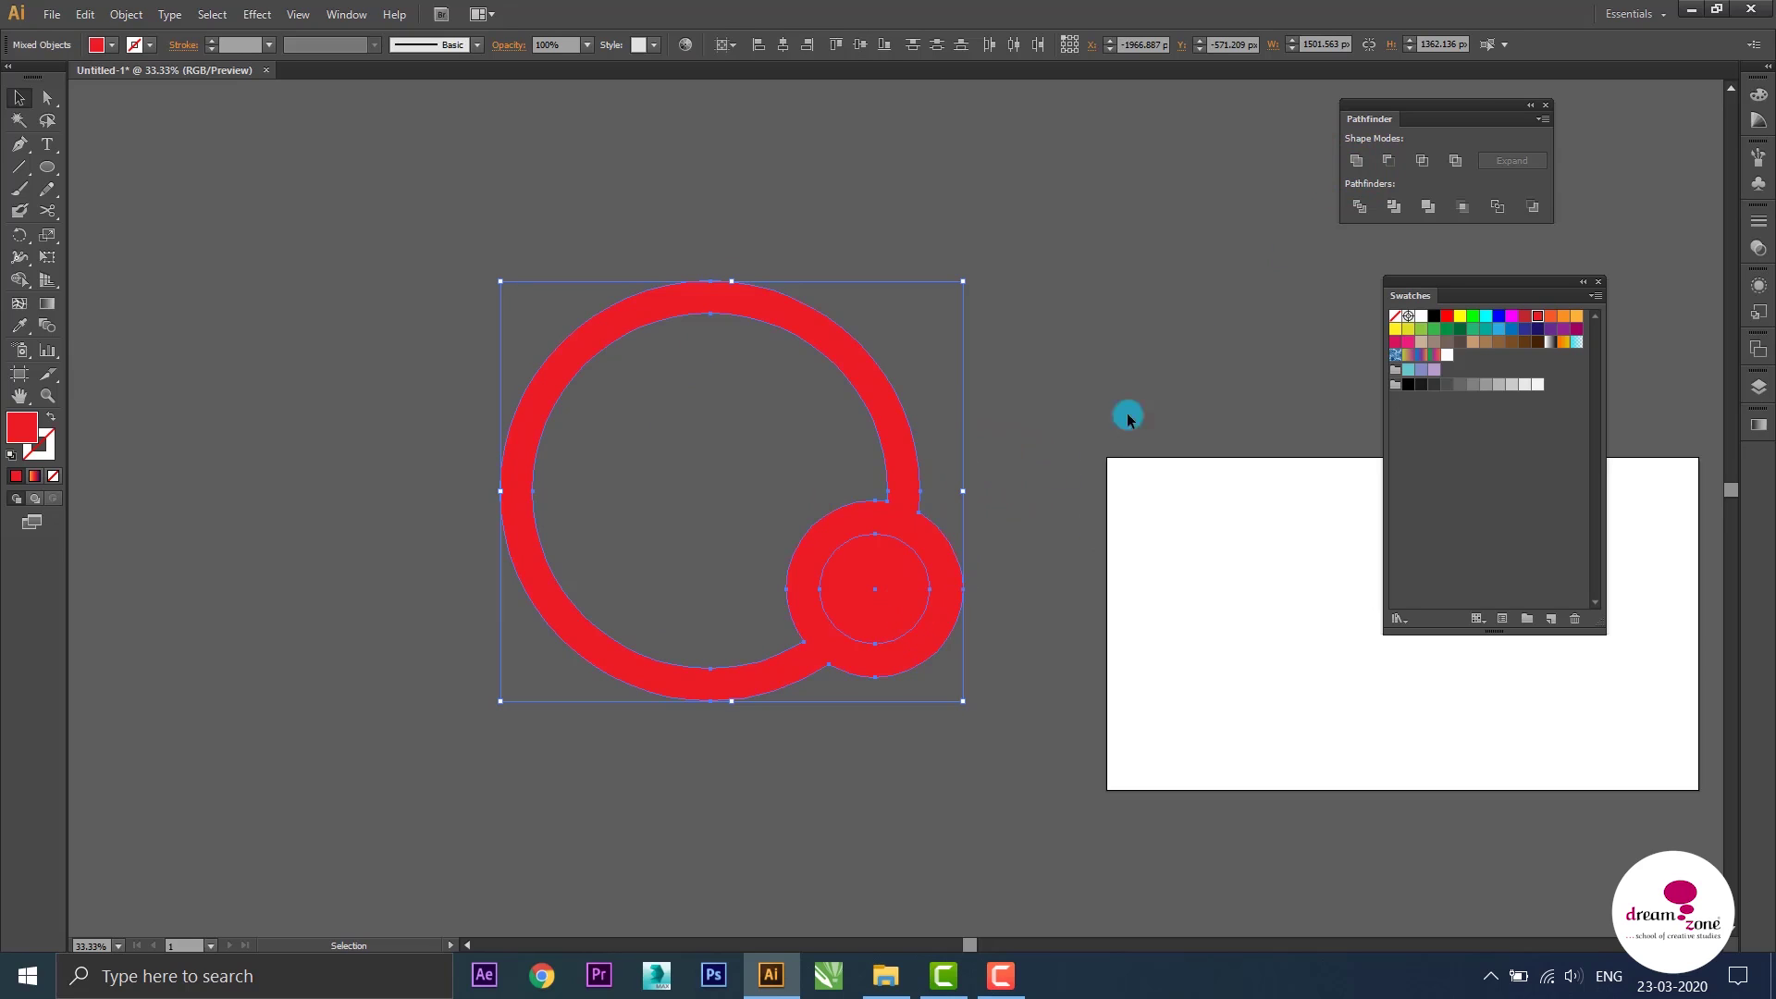
left_click(1392, 167)
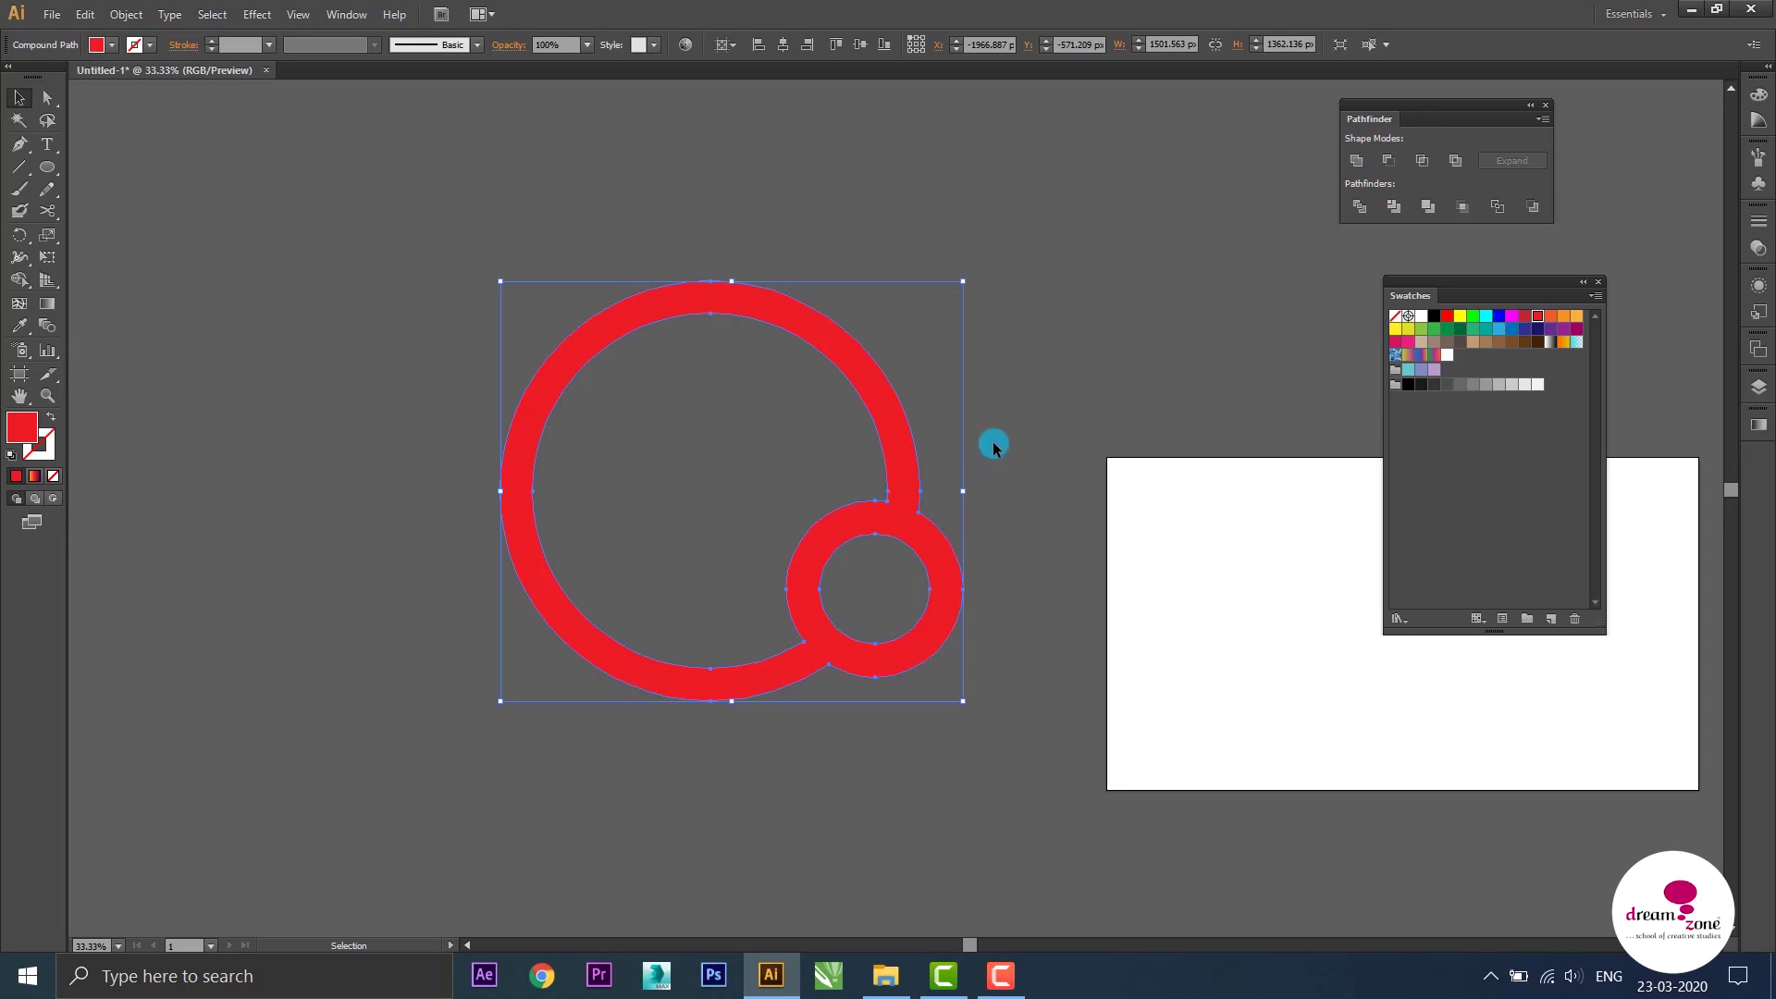
left_click(1015, 368)
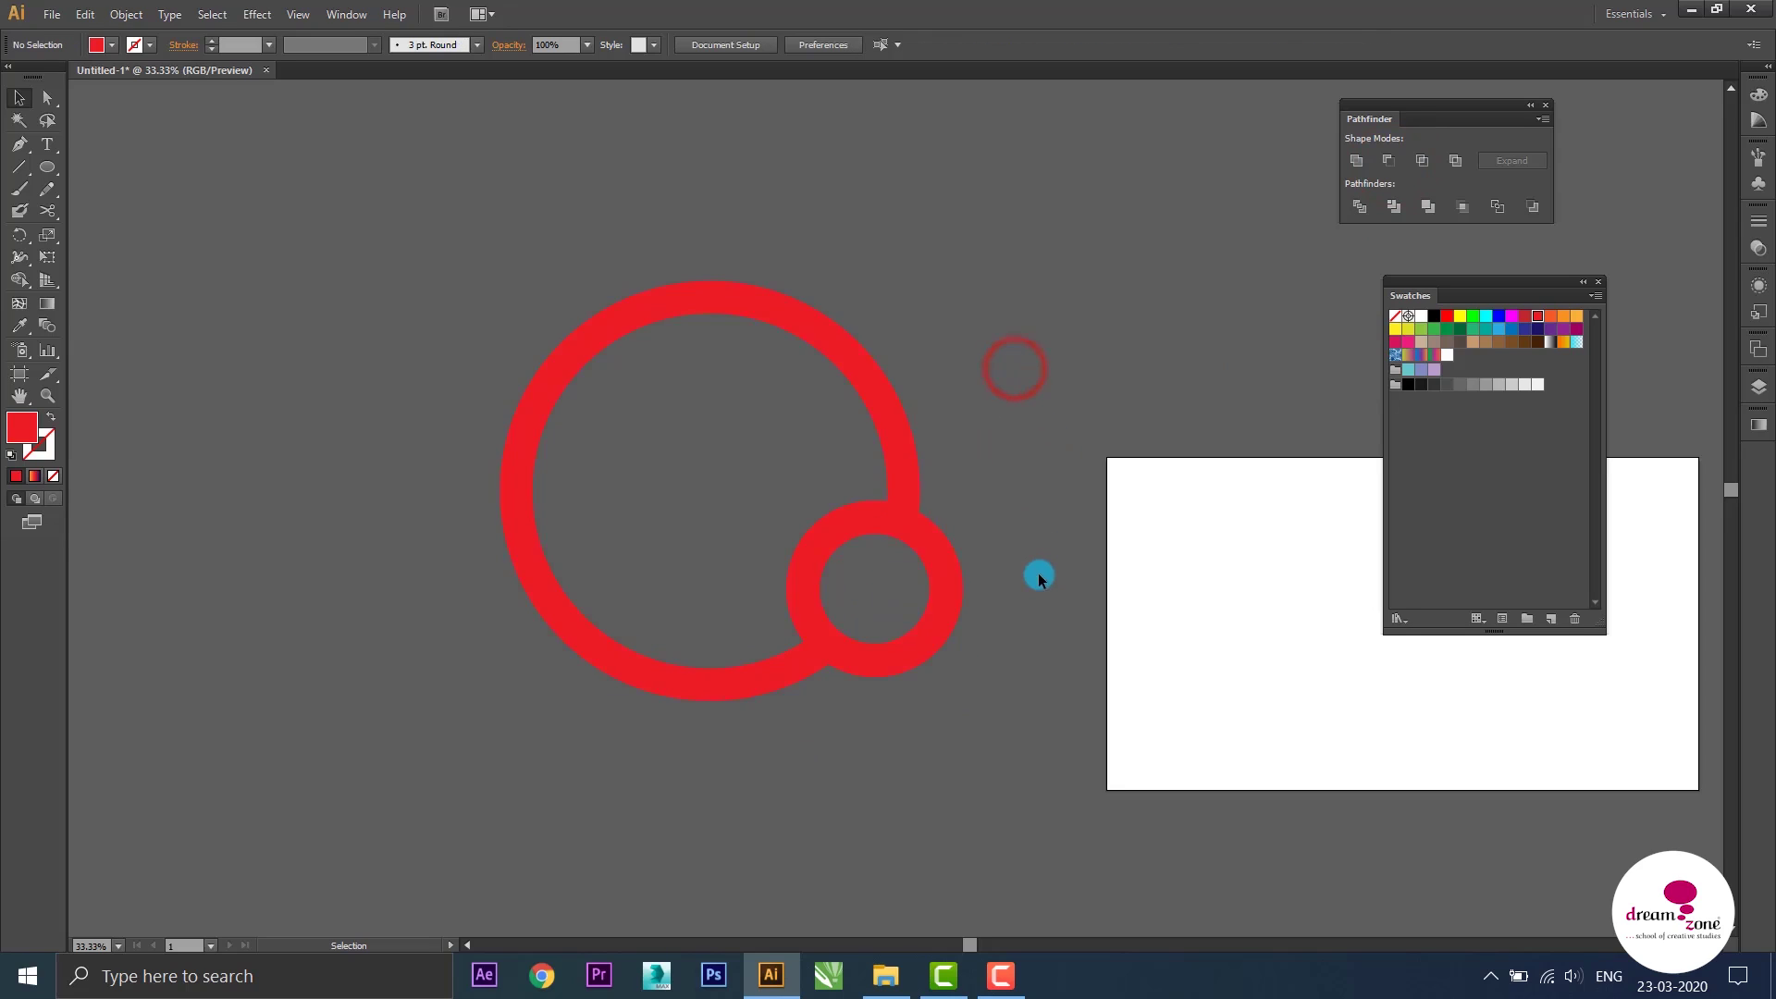
Redo the Minus Front cut so the small red circle becomes a small ring
key("ctrl+z")
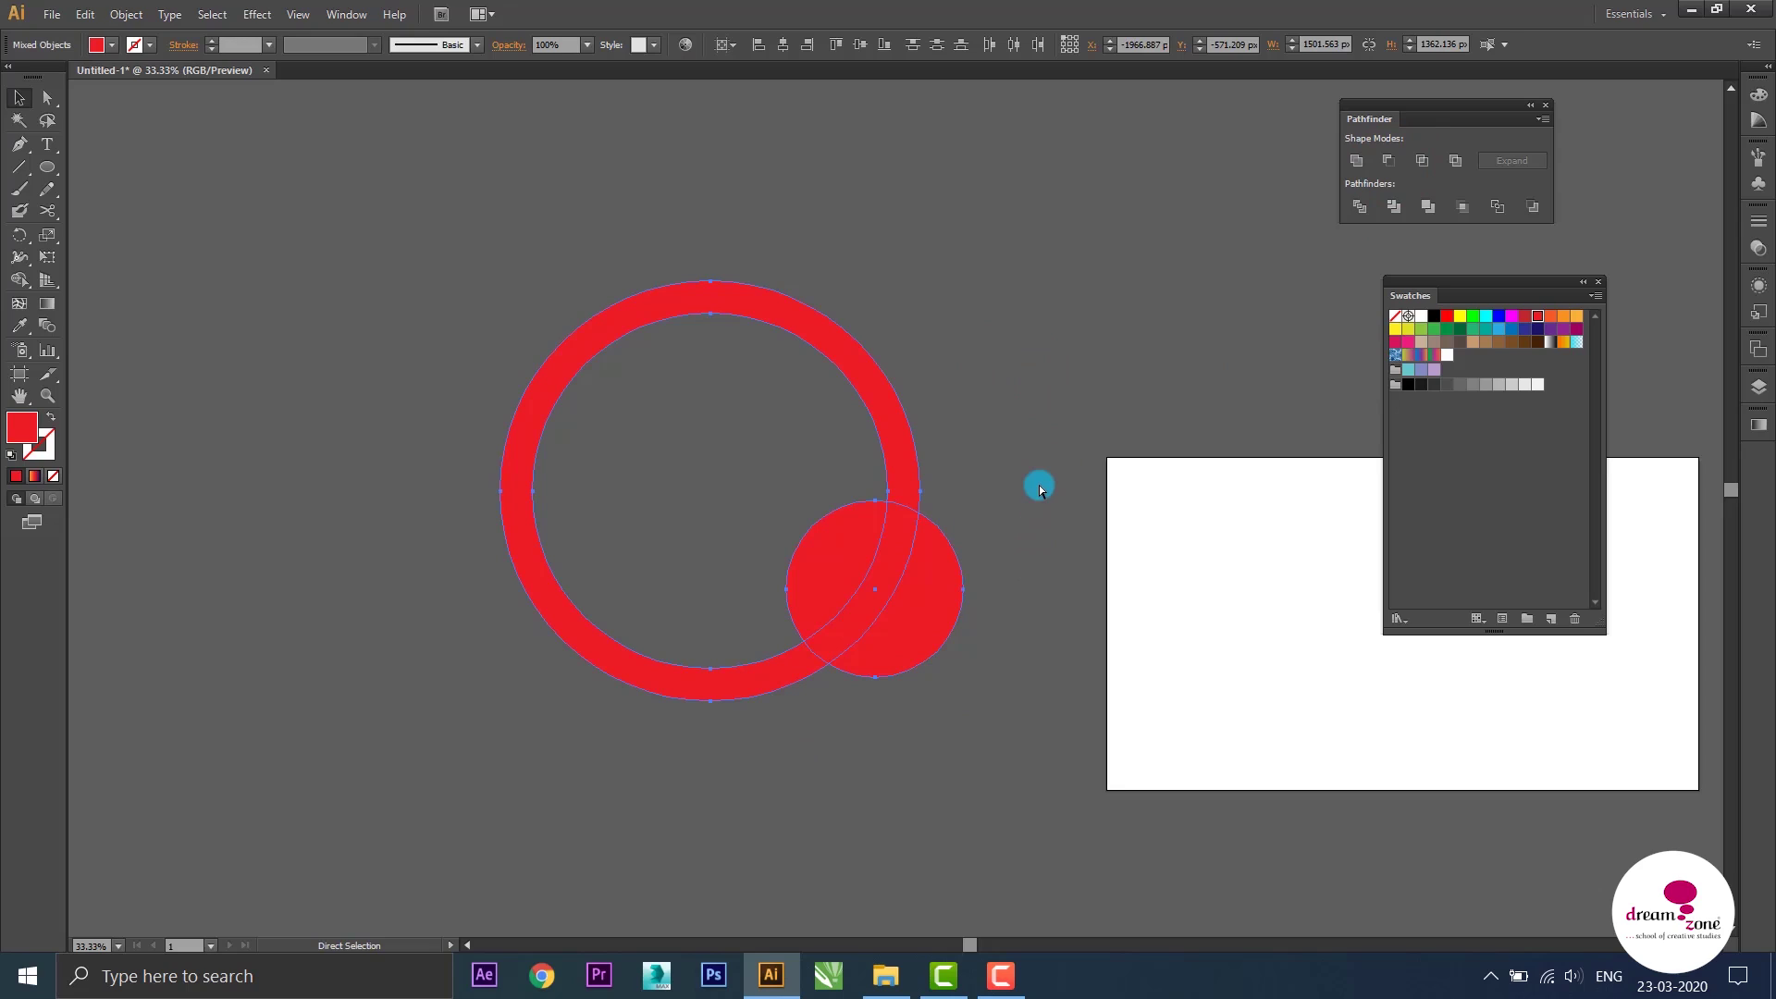
left_click(997, 477)
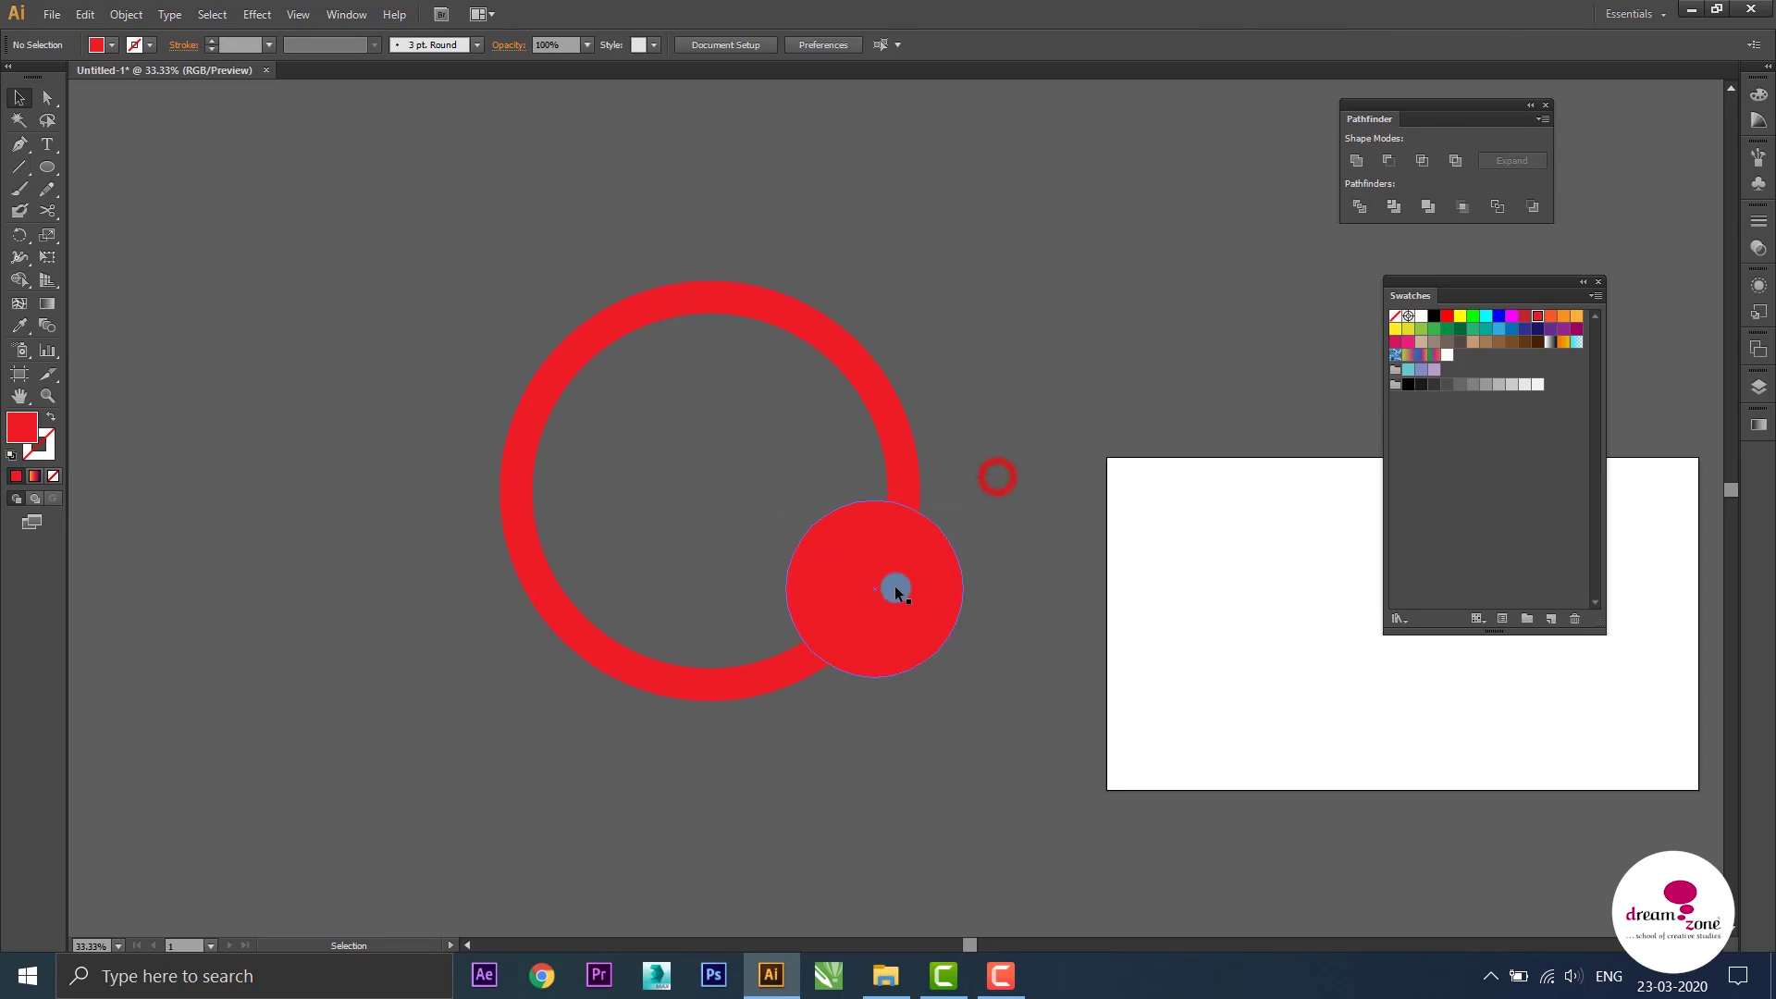
left_click(1035, 425)
left_click(948, 550)
left_click(905, 580, "shift")
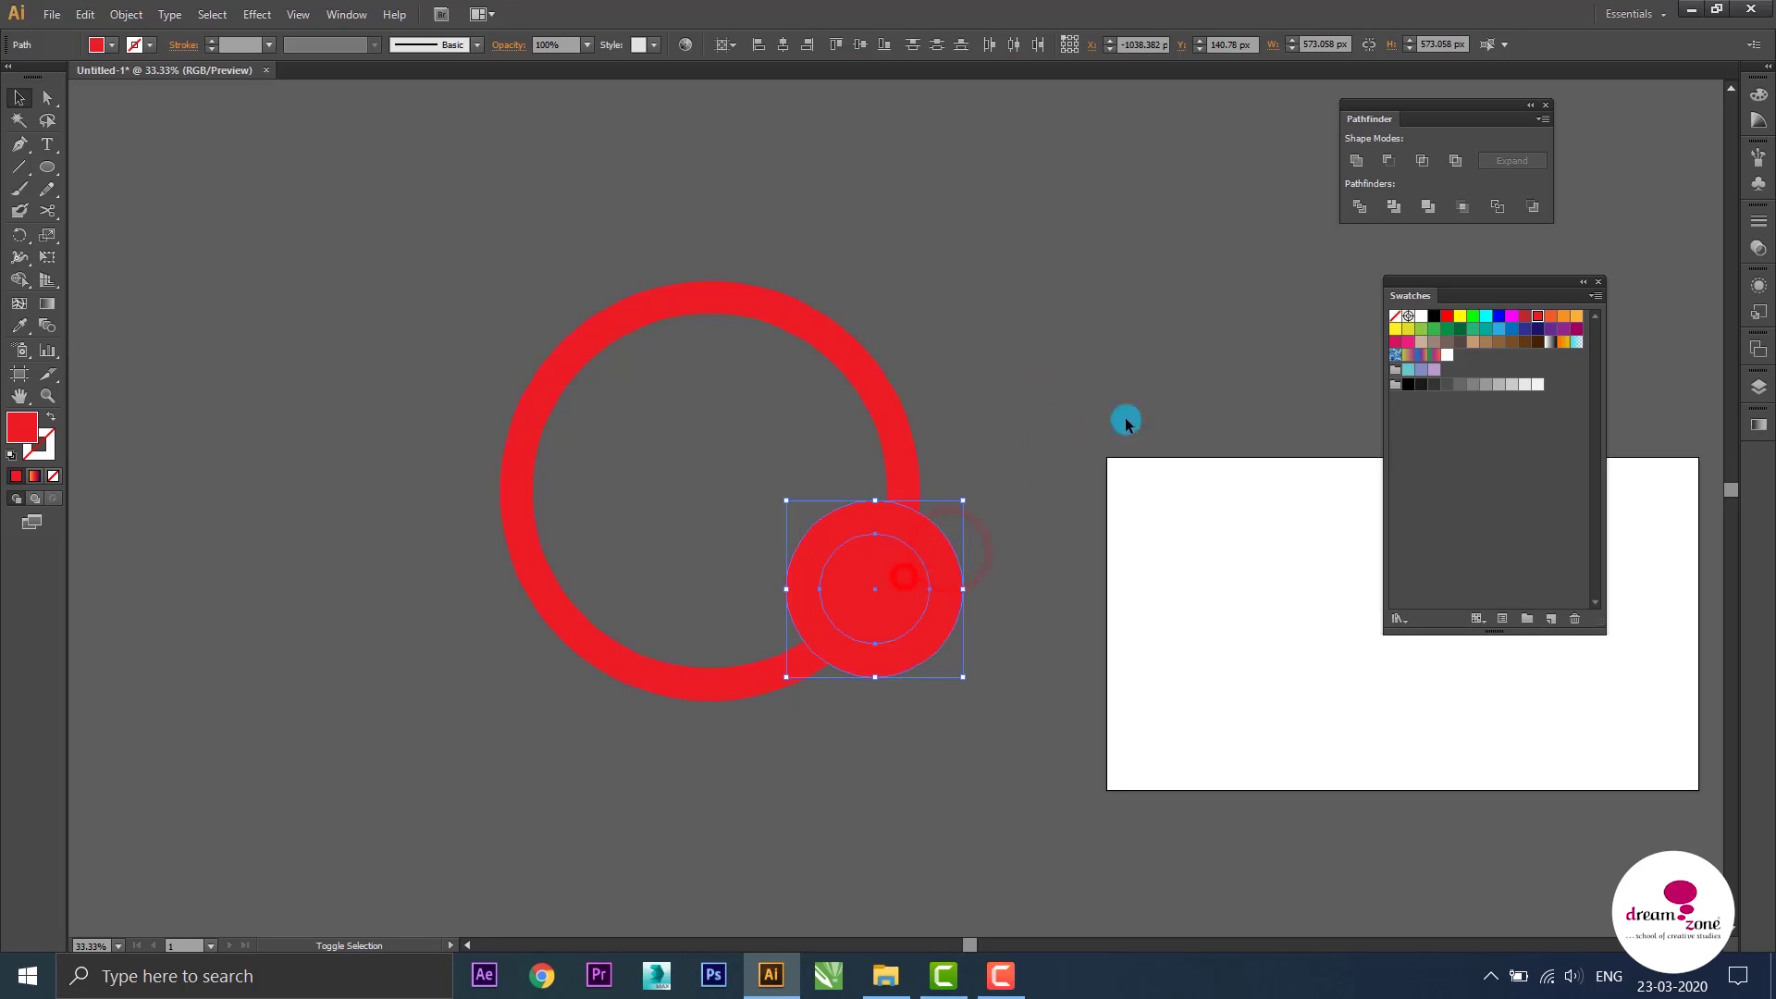
left_click(1390, 161)
left_click(1112, 371)
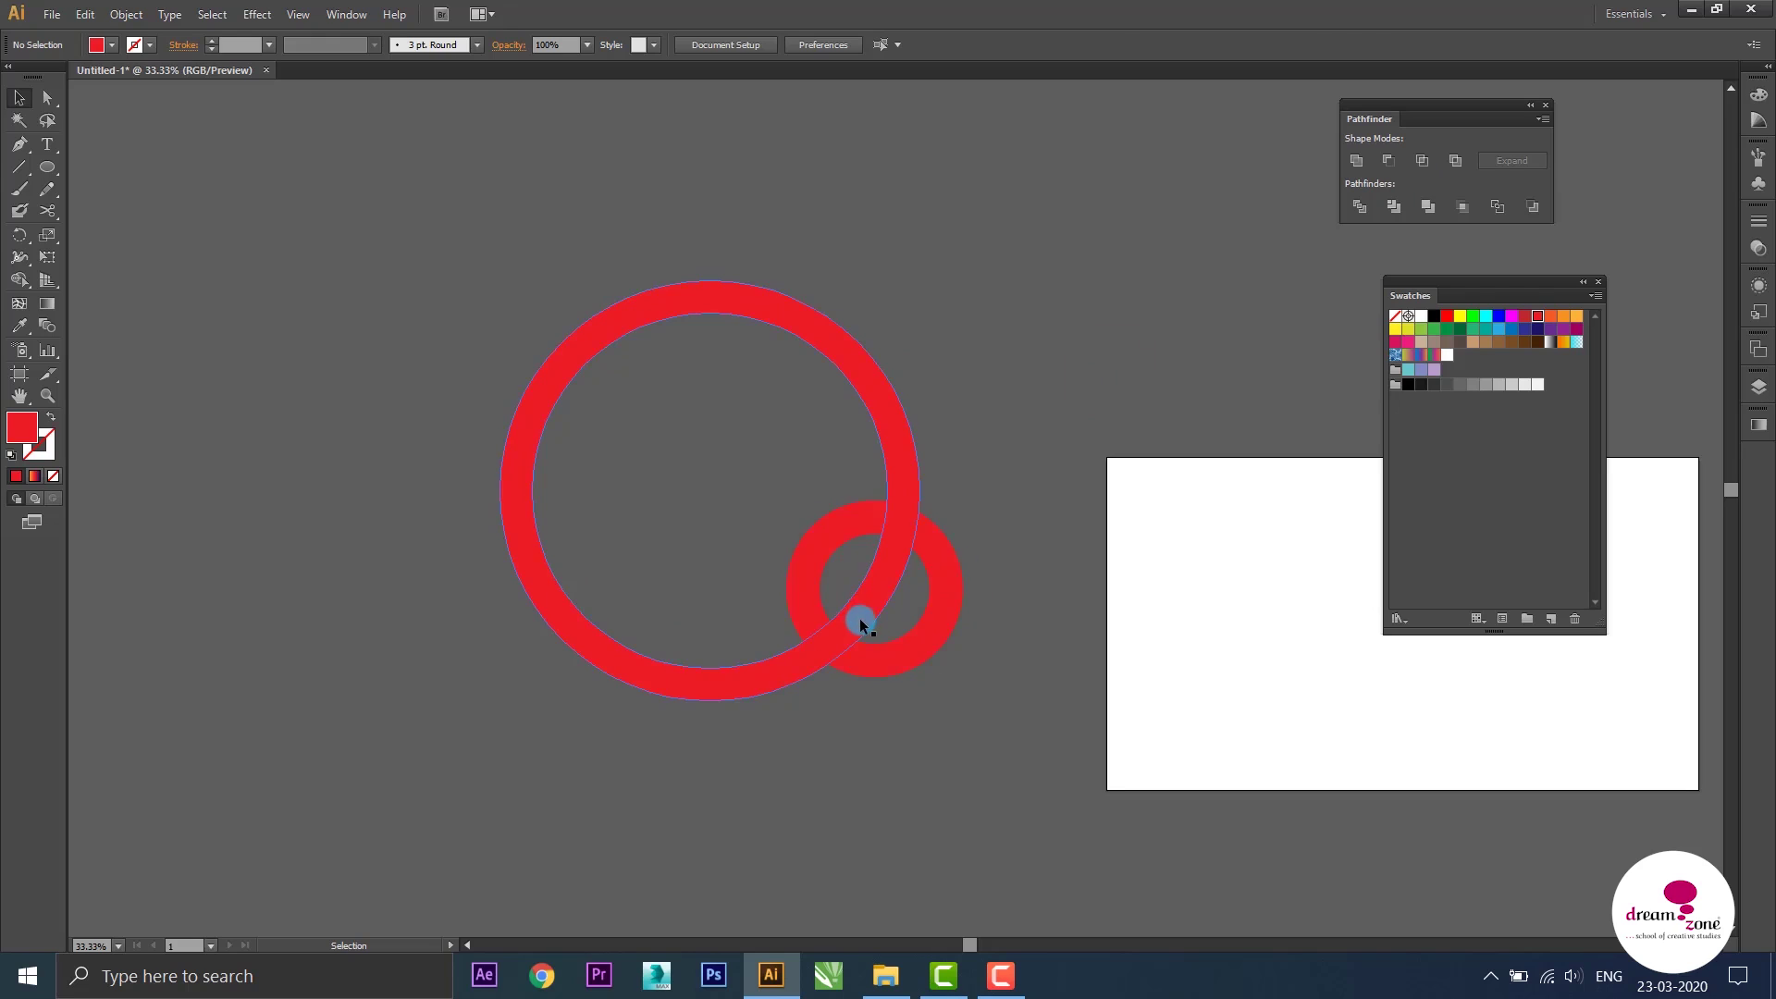
Unite the large red ring and the small circle into one shape
mouse_move(858, 618)
left_mouse_down()
mouse_move(955, 563)
mouse_move(1110, 404)
left_mouse_up()
key("ctrl+z")
key("ctrl+z")
key("ctrl+z")
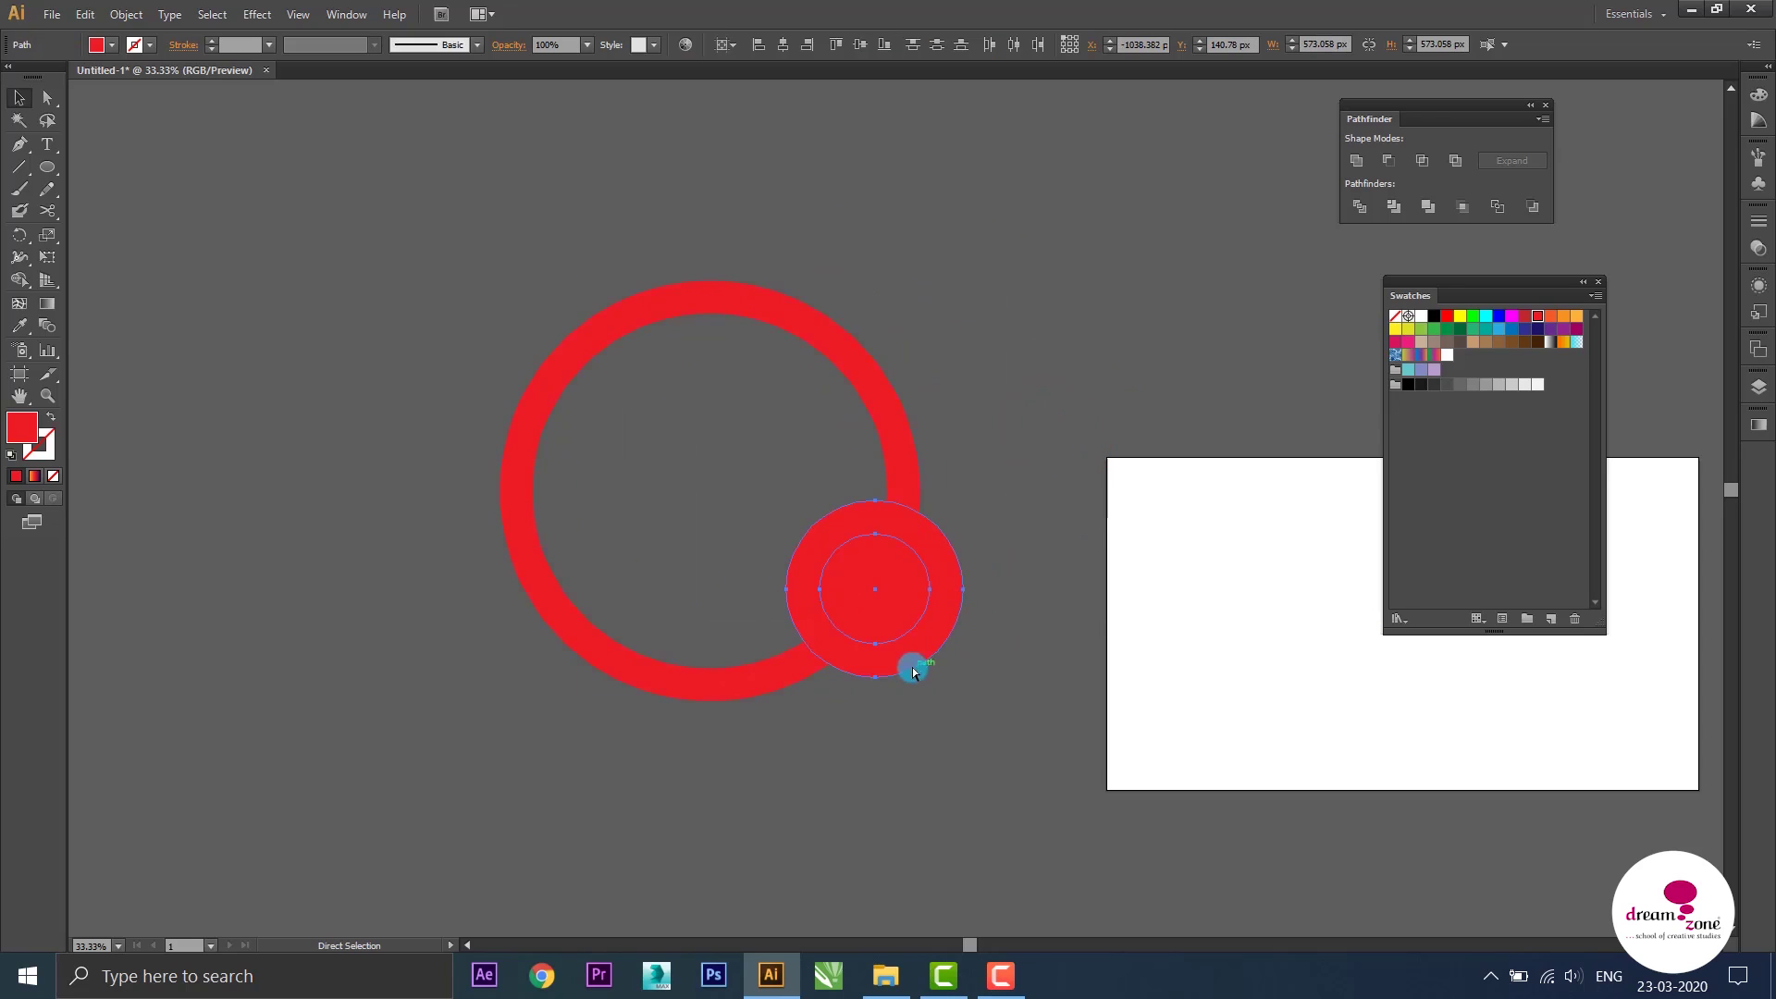
left_click(916, 661)
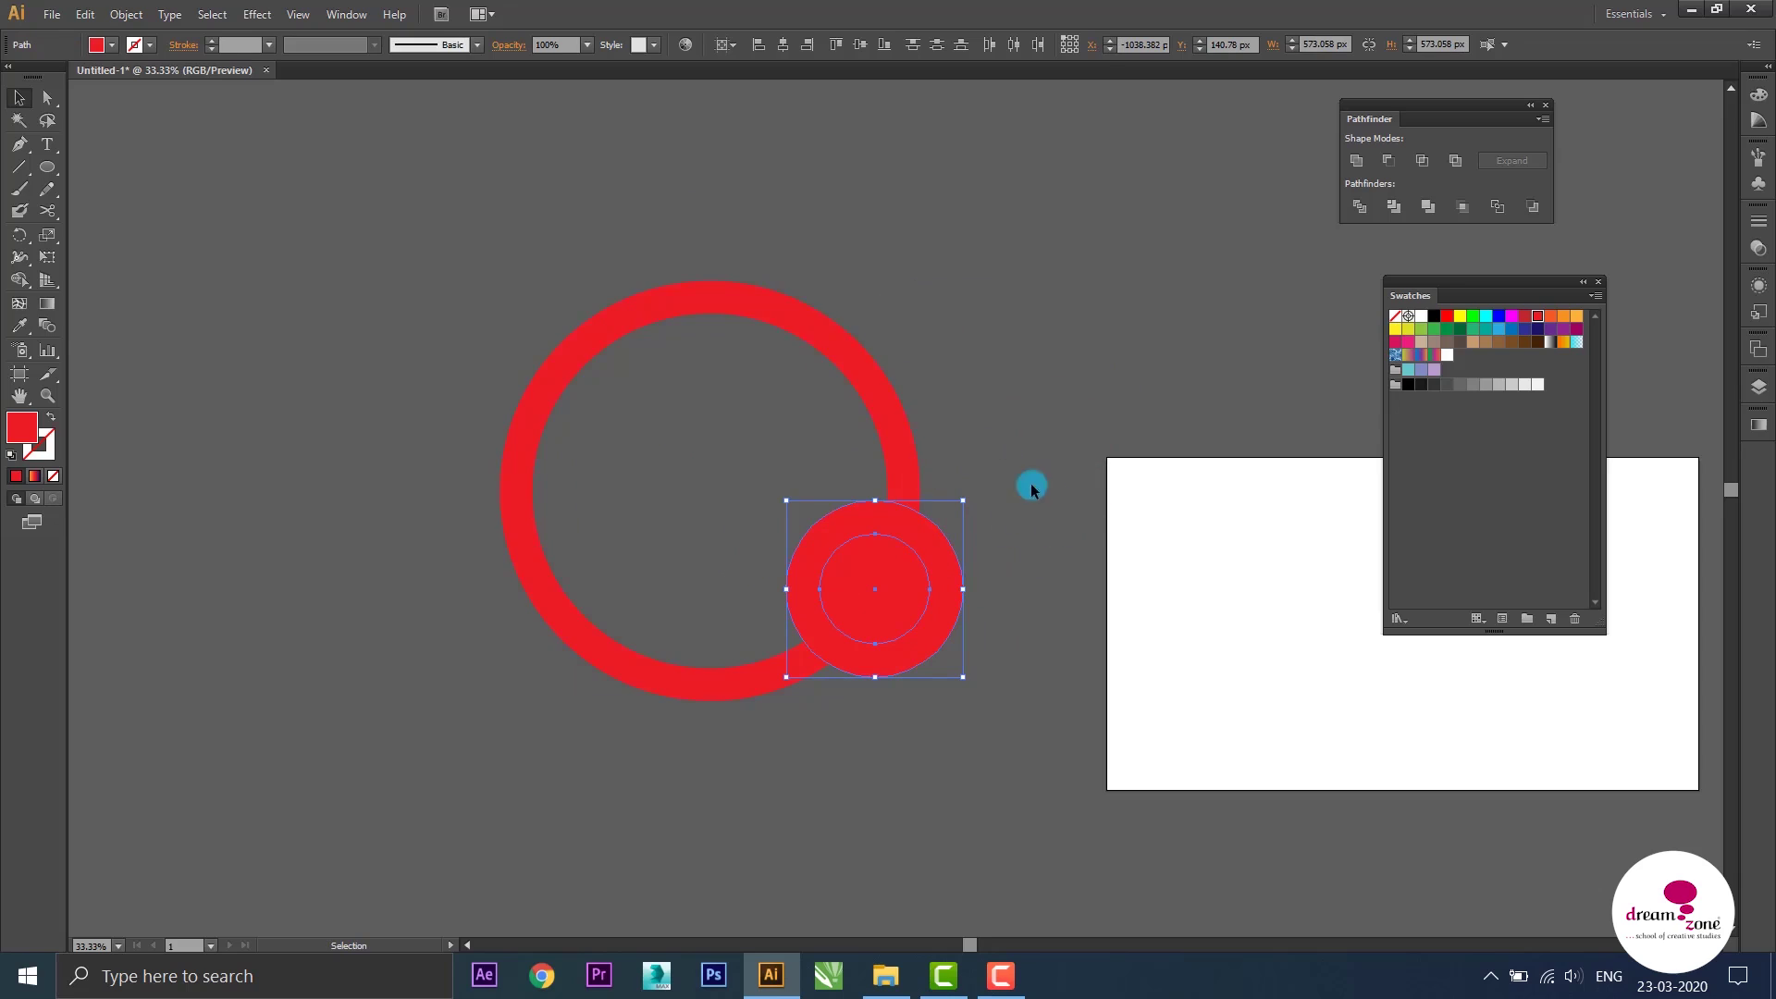
left_click(1076, 438)
left_click(913, 525)
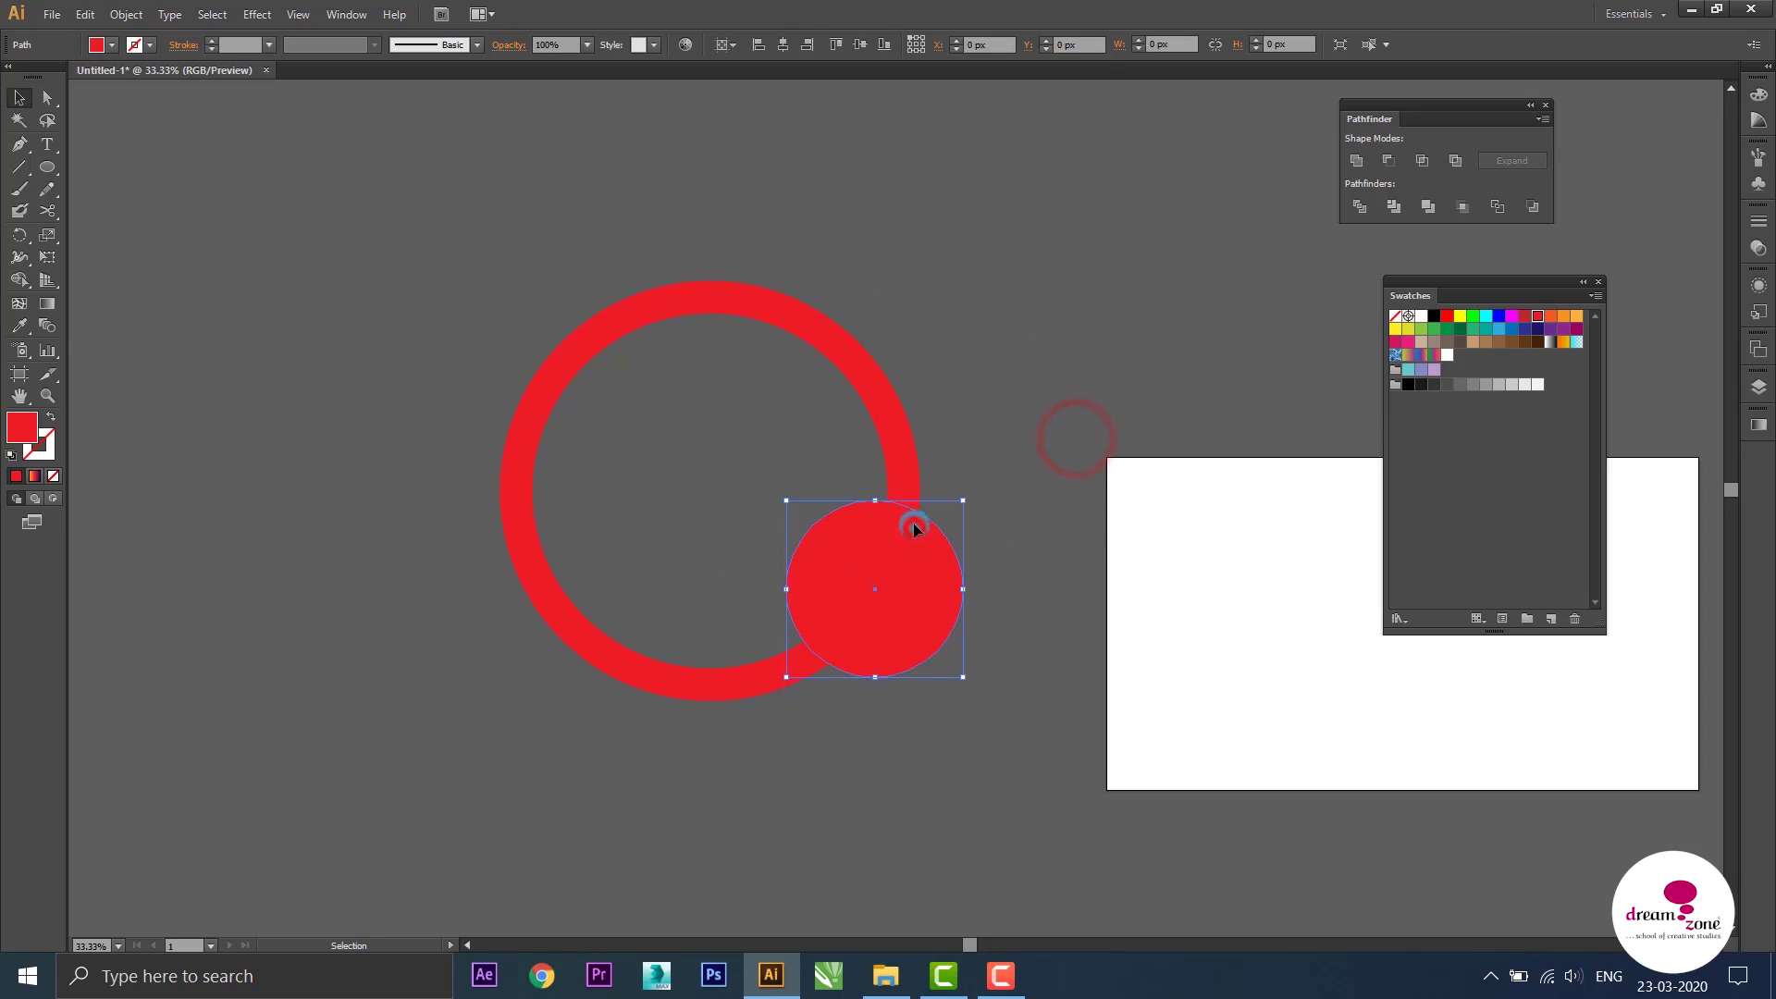
left_click(879, 385, "shift")
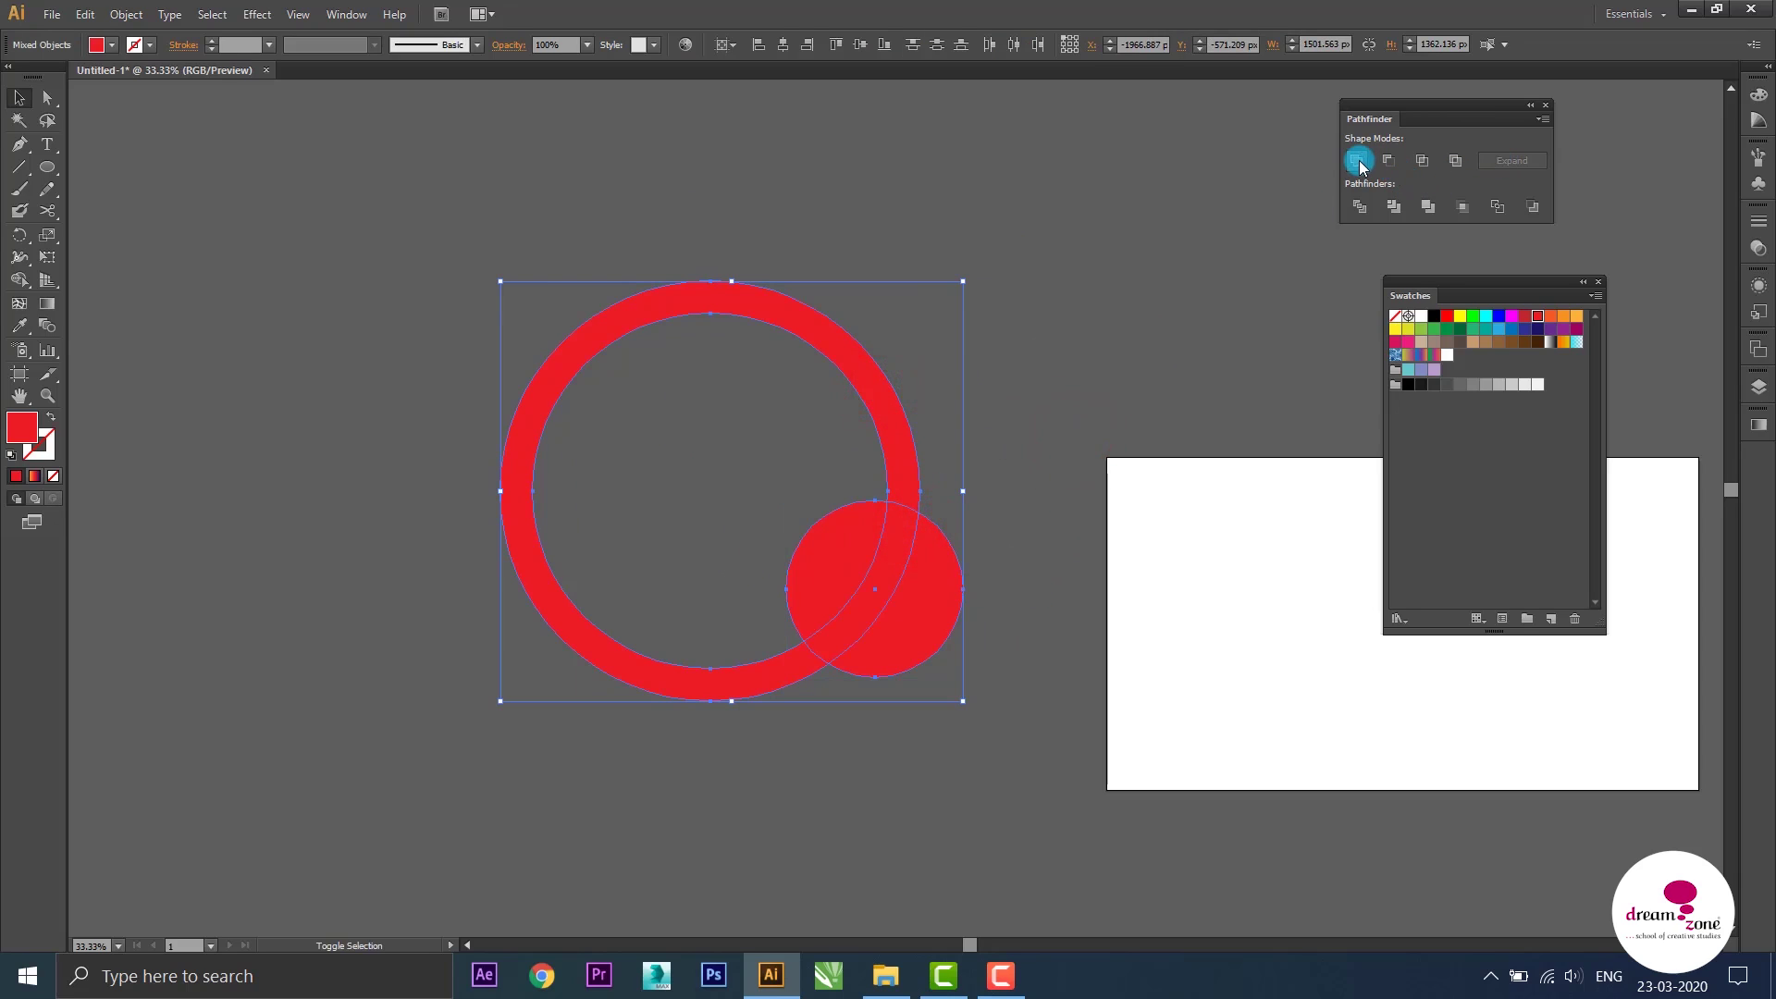
left_click(1356, 161)
left_click(1059, 442)
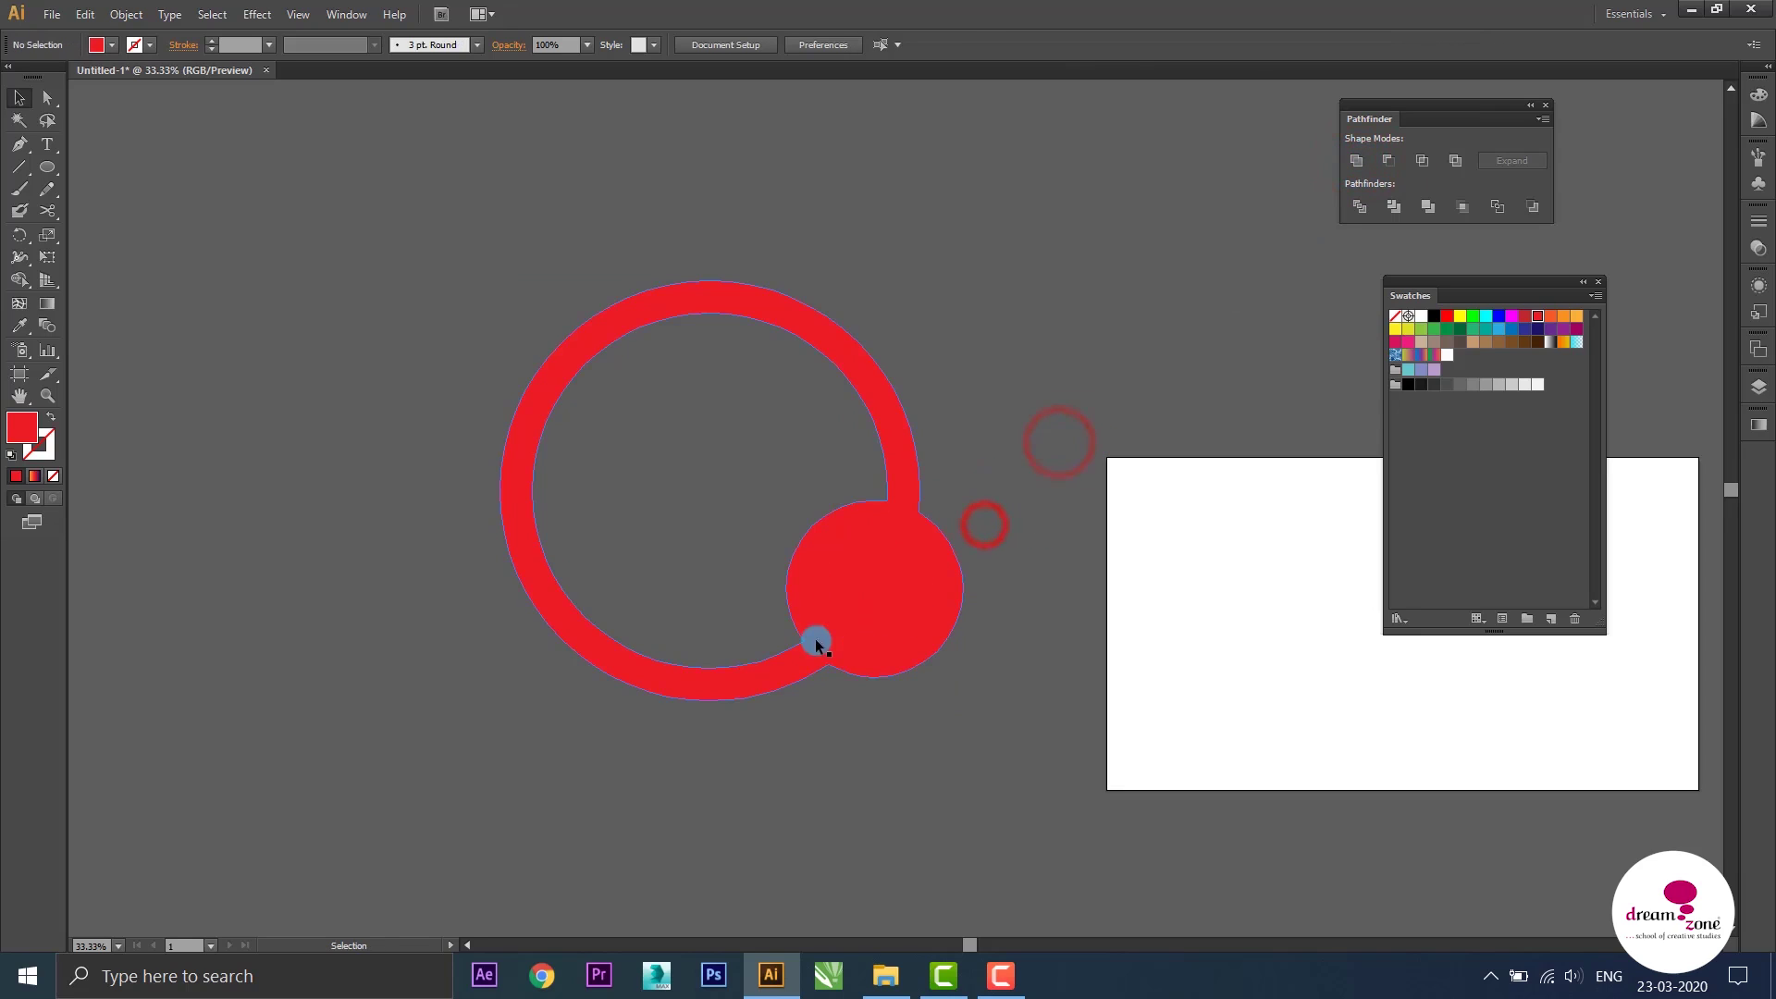
Subtract the small inner circle from the merged shape with Minus Front
left_click_drag(971, 451, 884, 589)
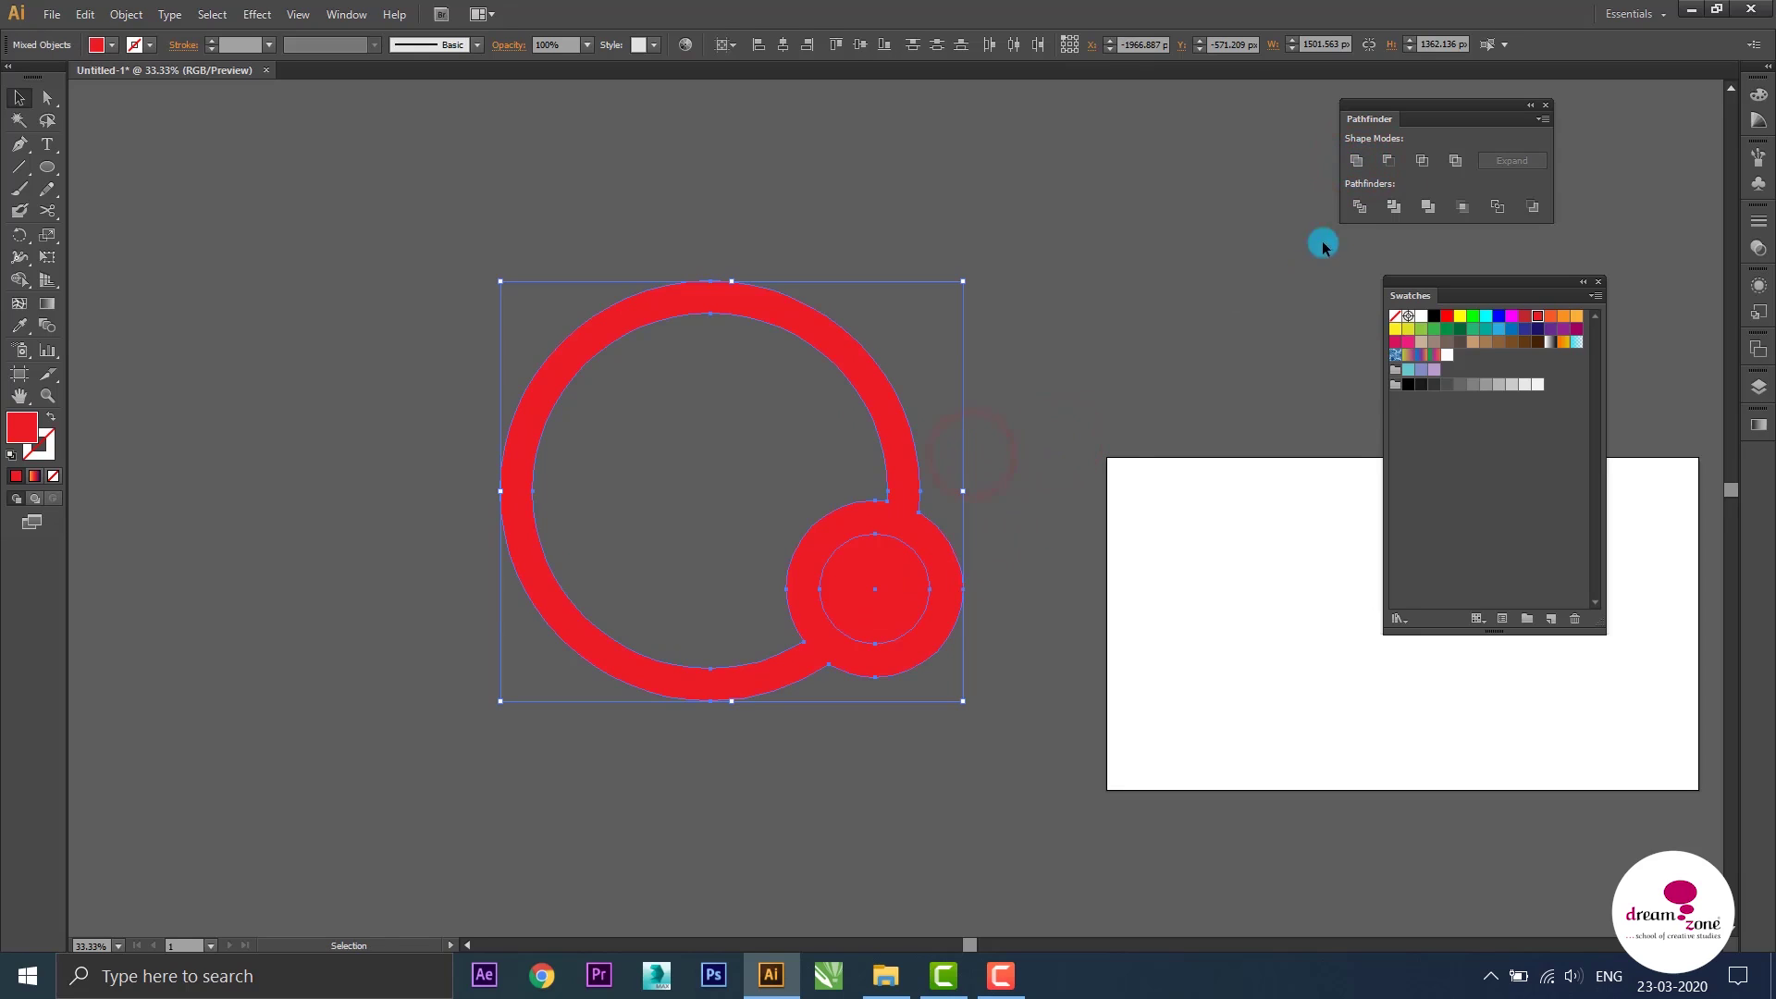
left_click(1387, 161)
left_click(1101, 387)
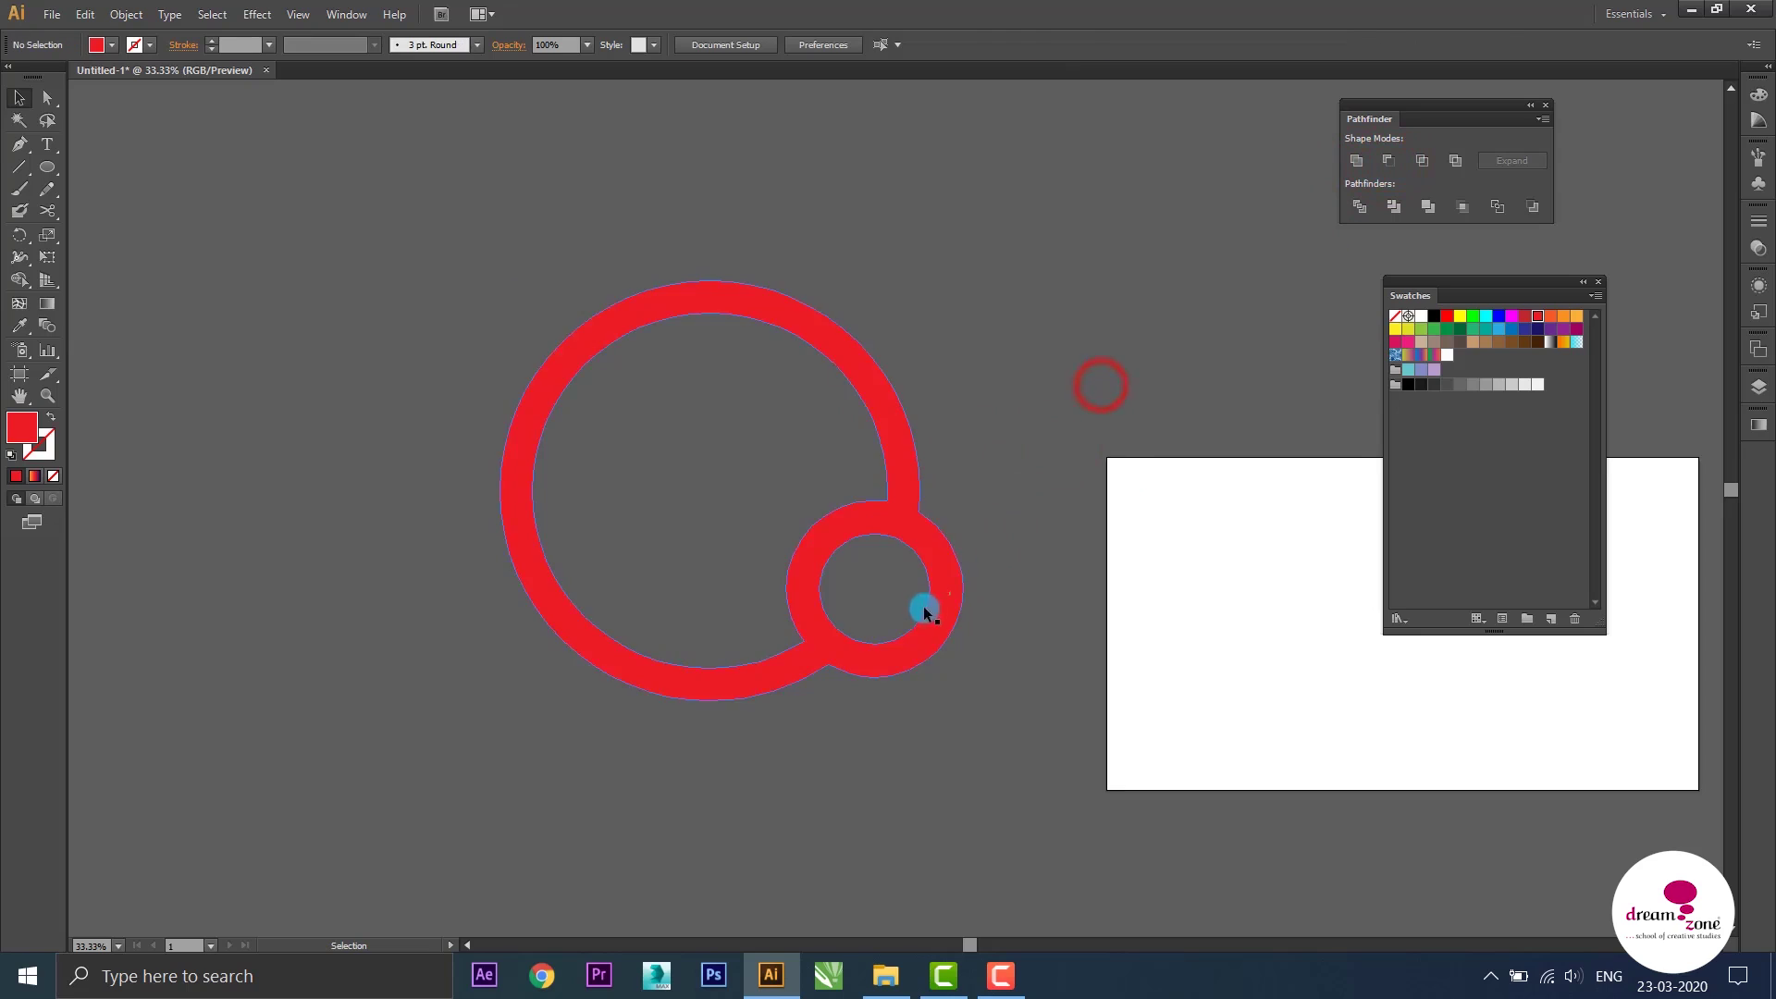
Draw a long thin rectangle, then move and rotate it diagonally across the large ring
left_click(47, 166)
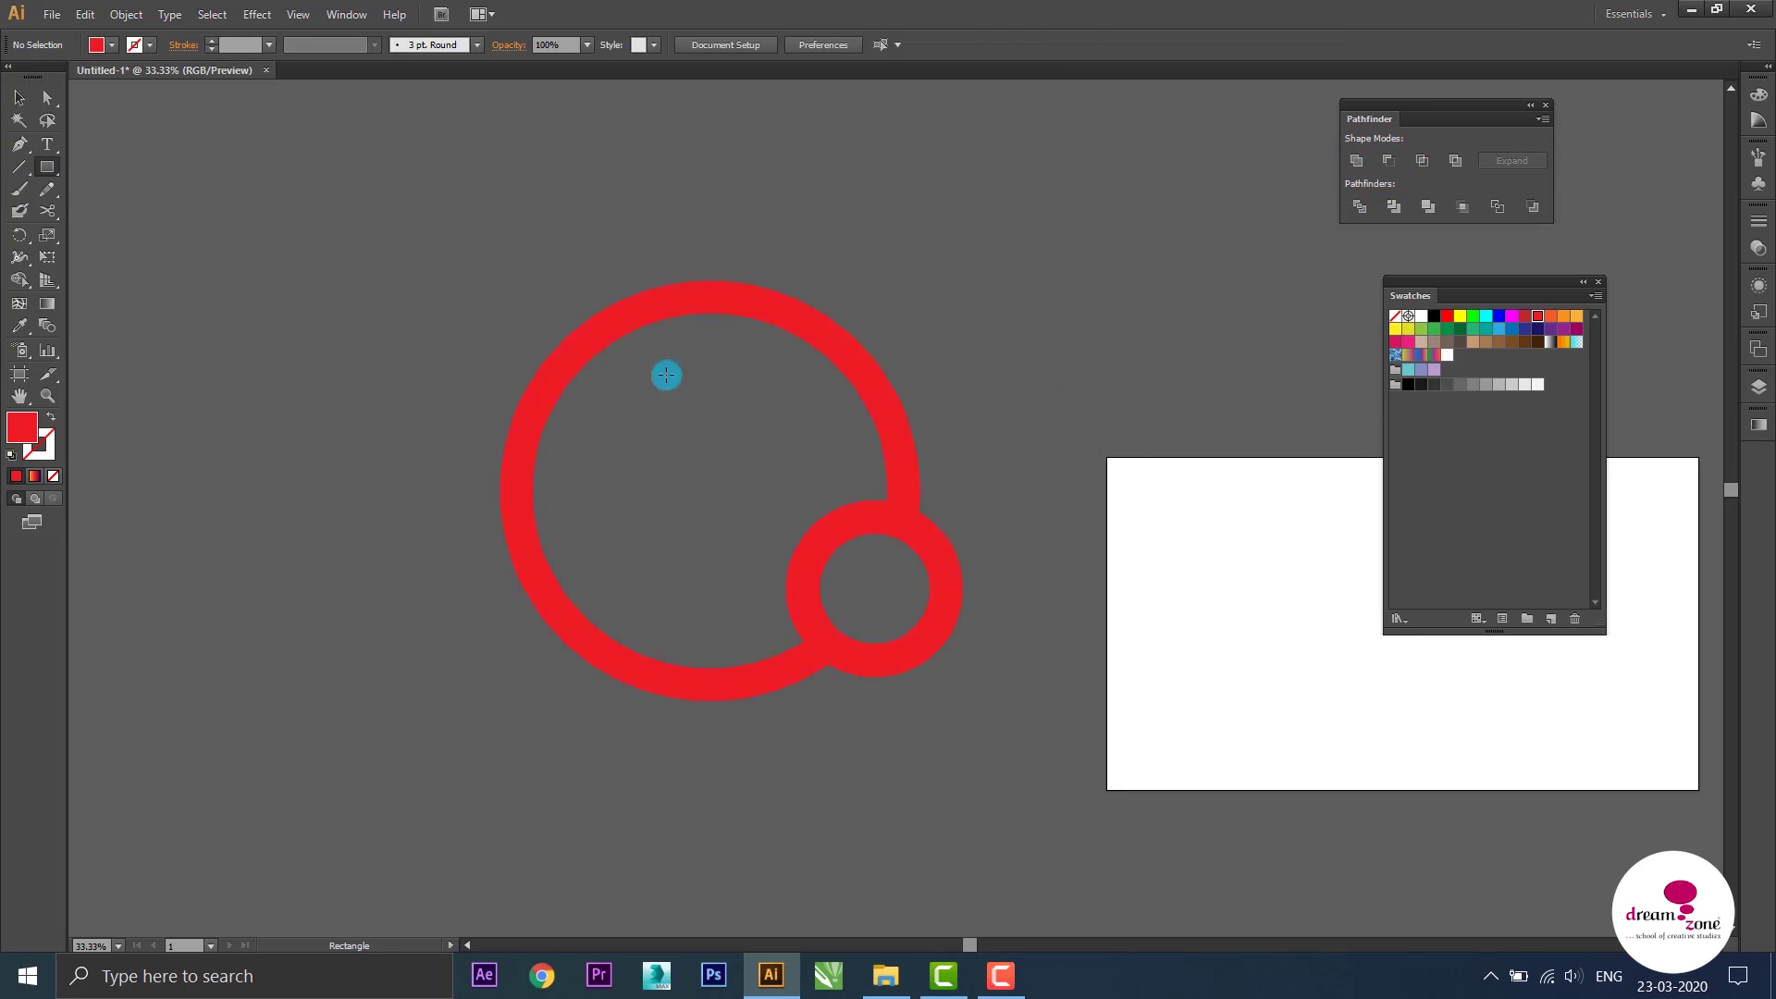
mouse_move(456, 179)
left_mouse_down()
mouse_move(1053, 208)
mouse_move(1055, 193)
left_mouse_up()
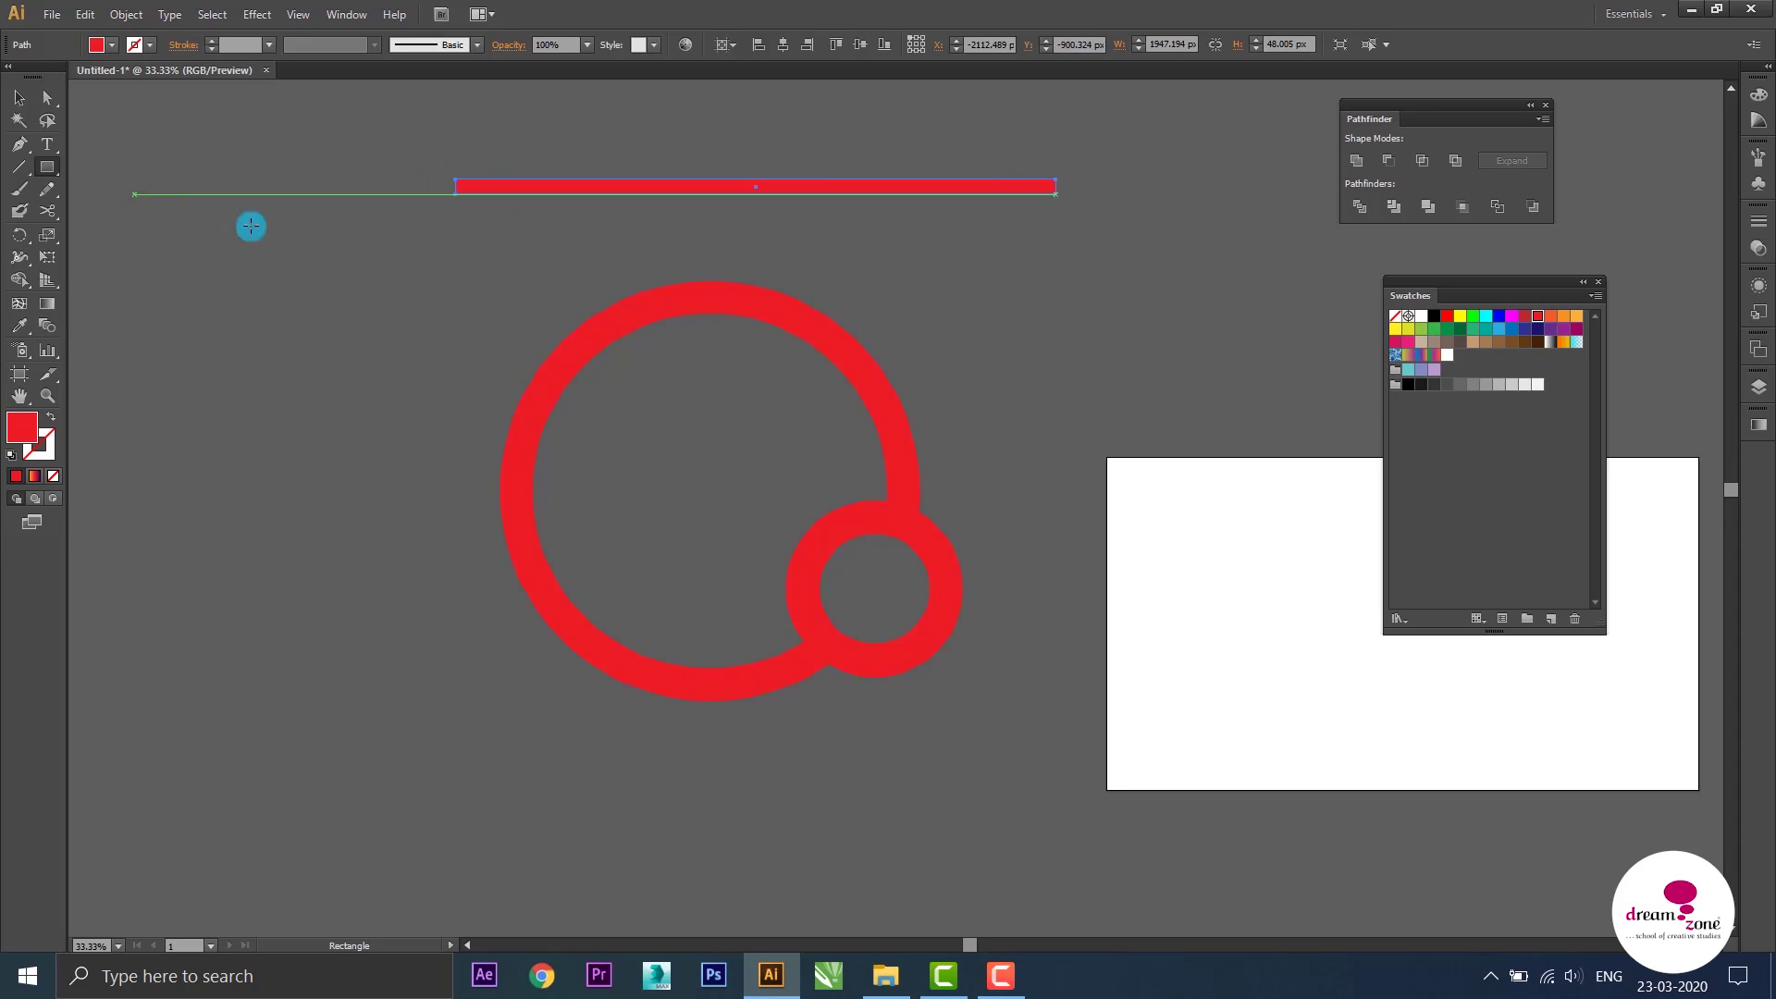
key("v")
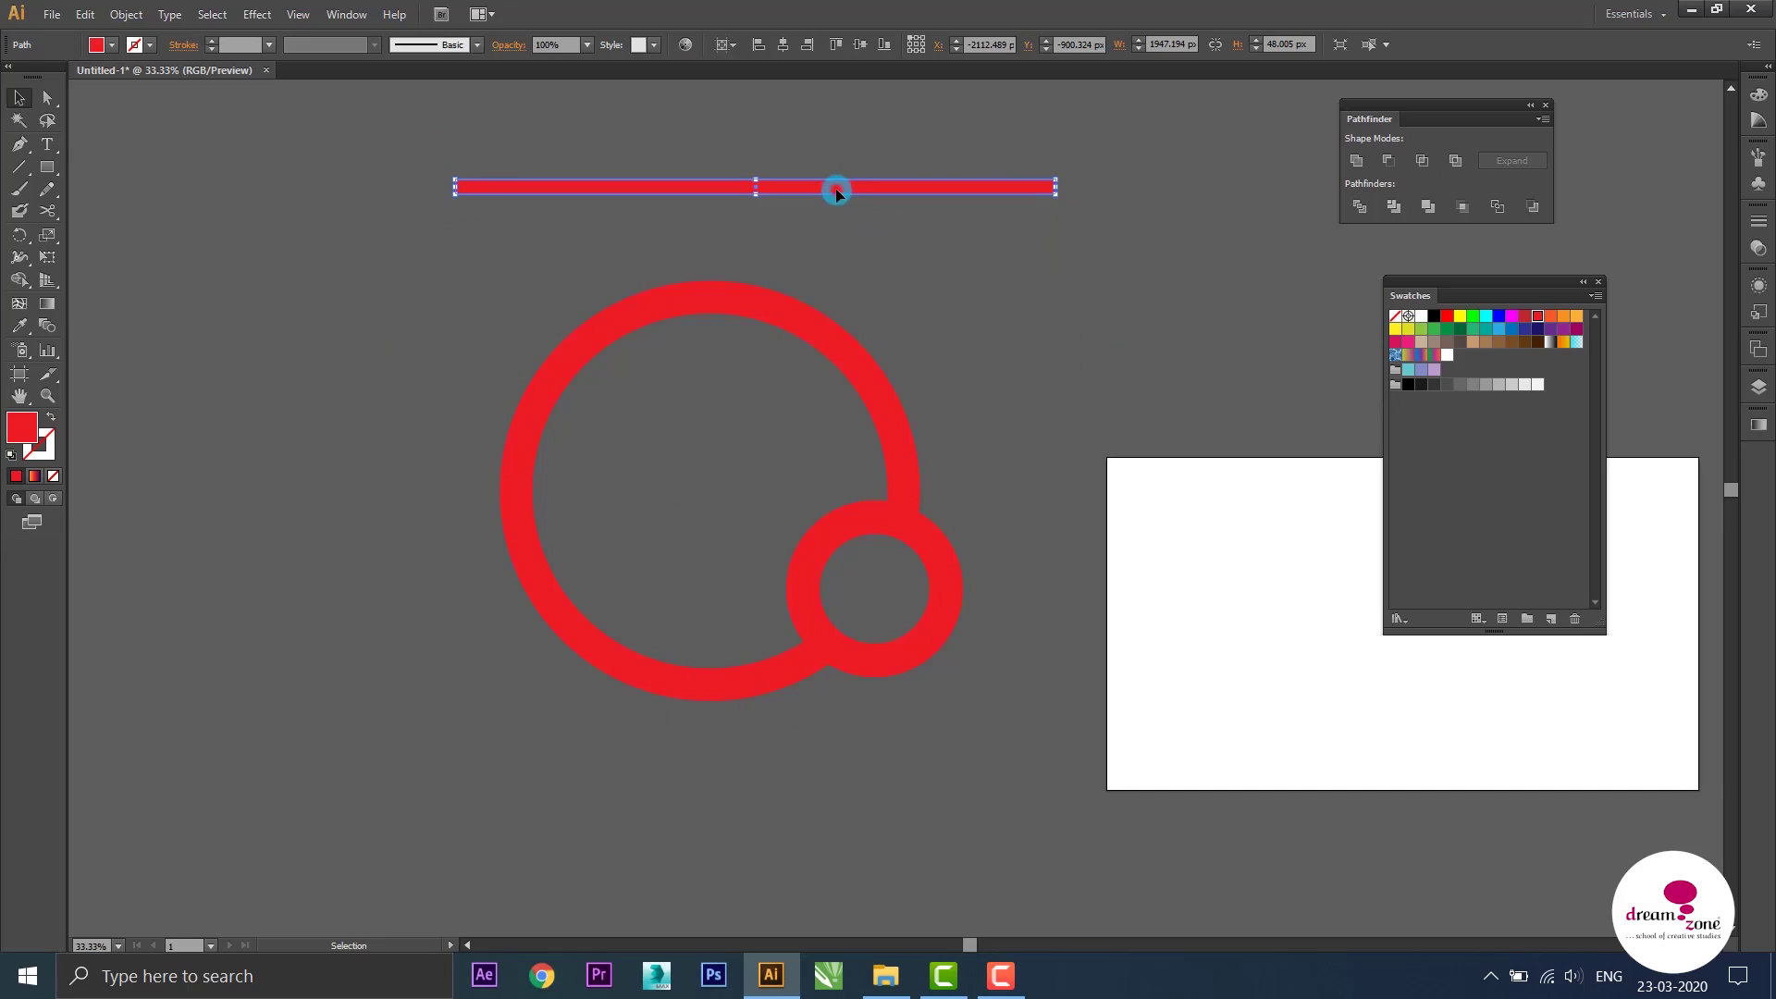
left_click_drag(836, 192, 761, 388)
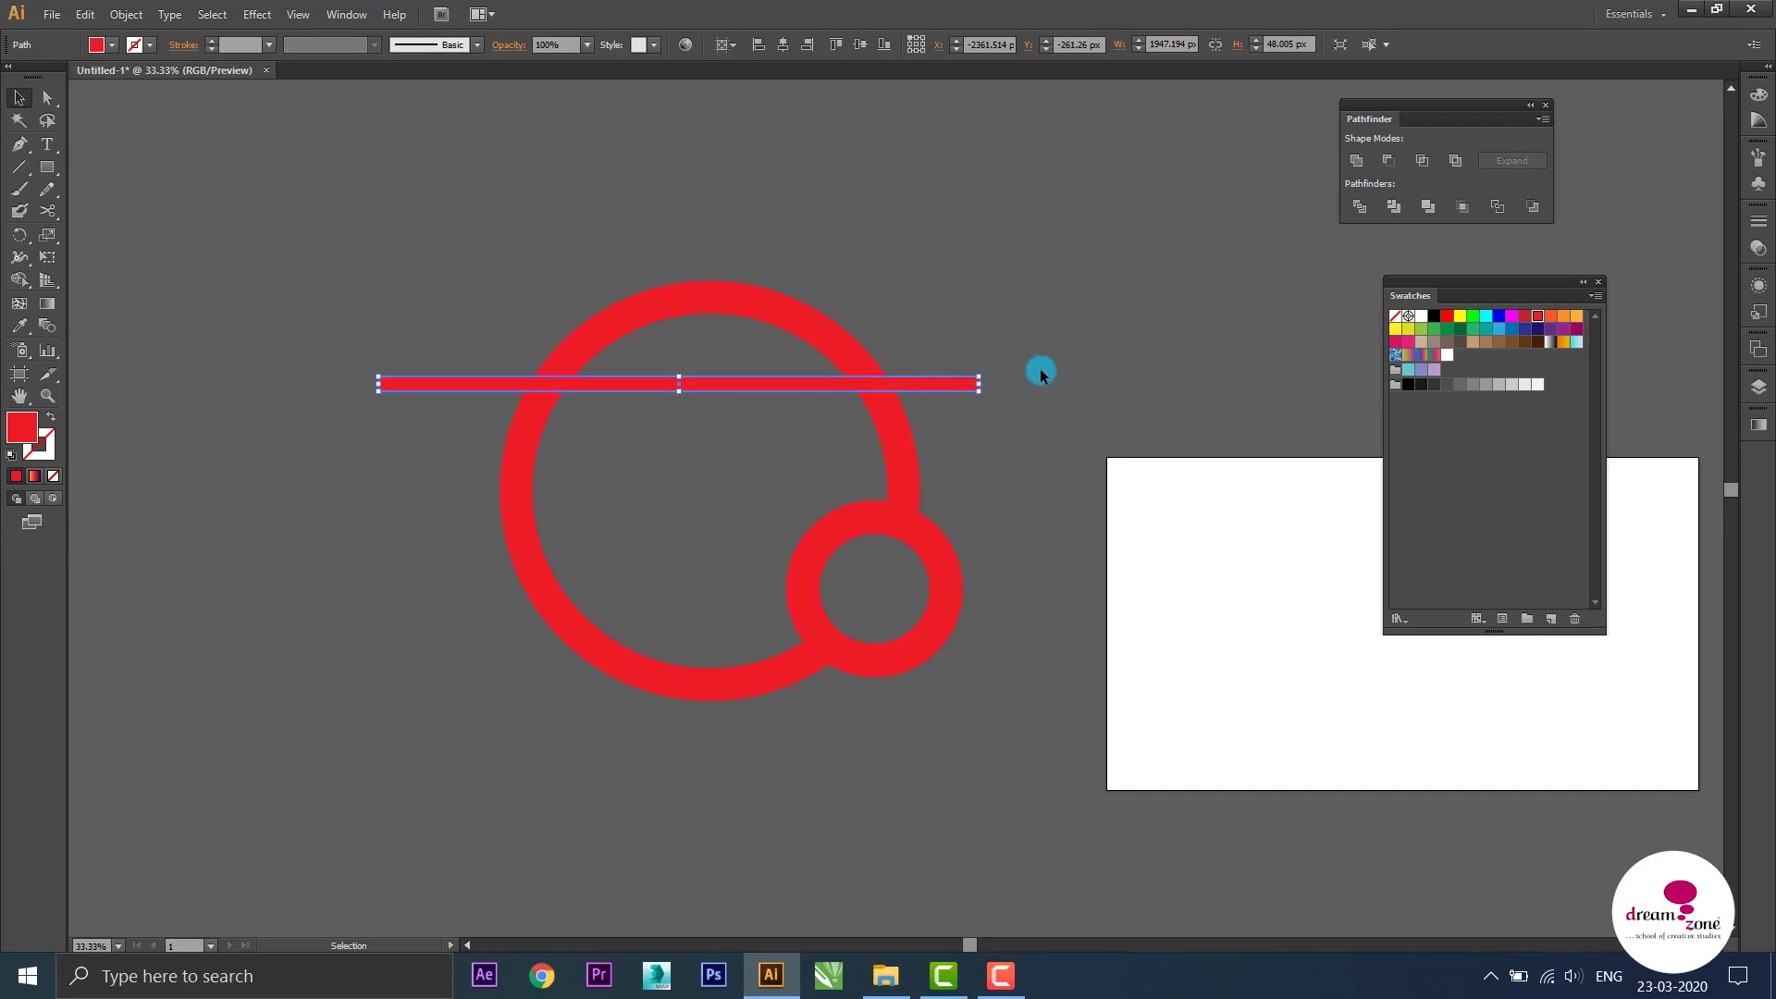
left_click_drag(987, 371, 927, 186)
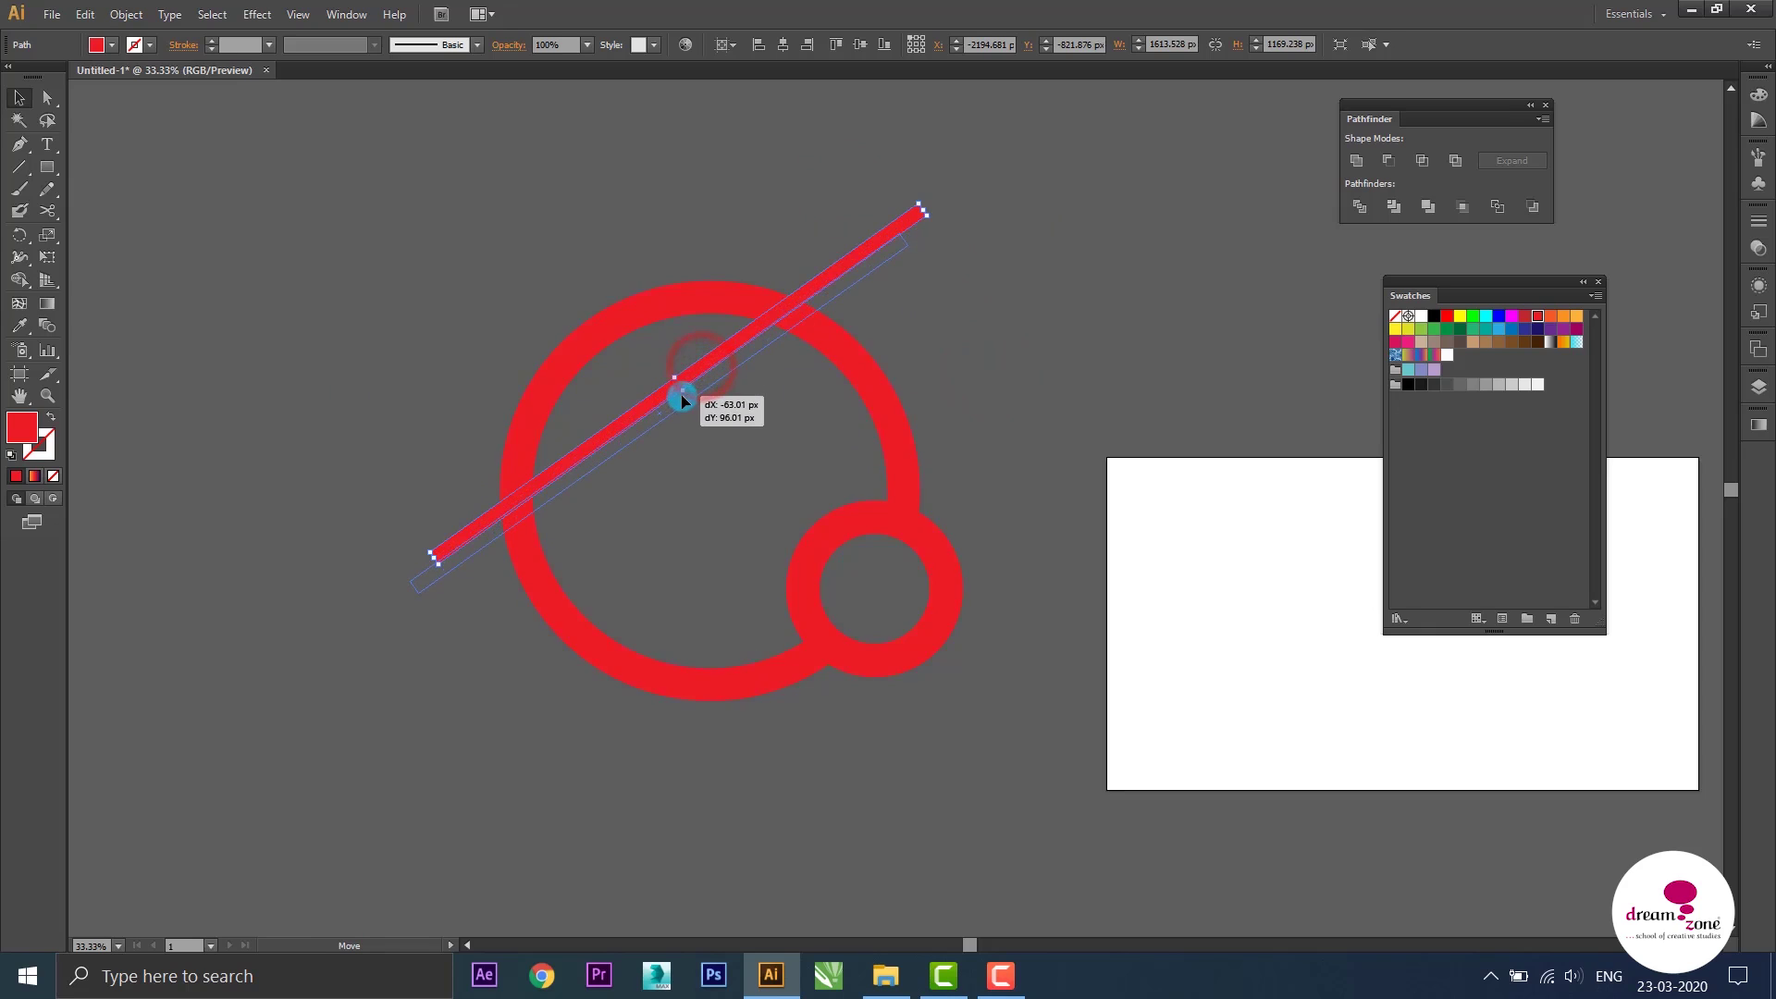
left_click_drag(702, 370, 684, 395)
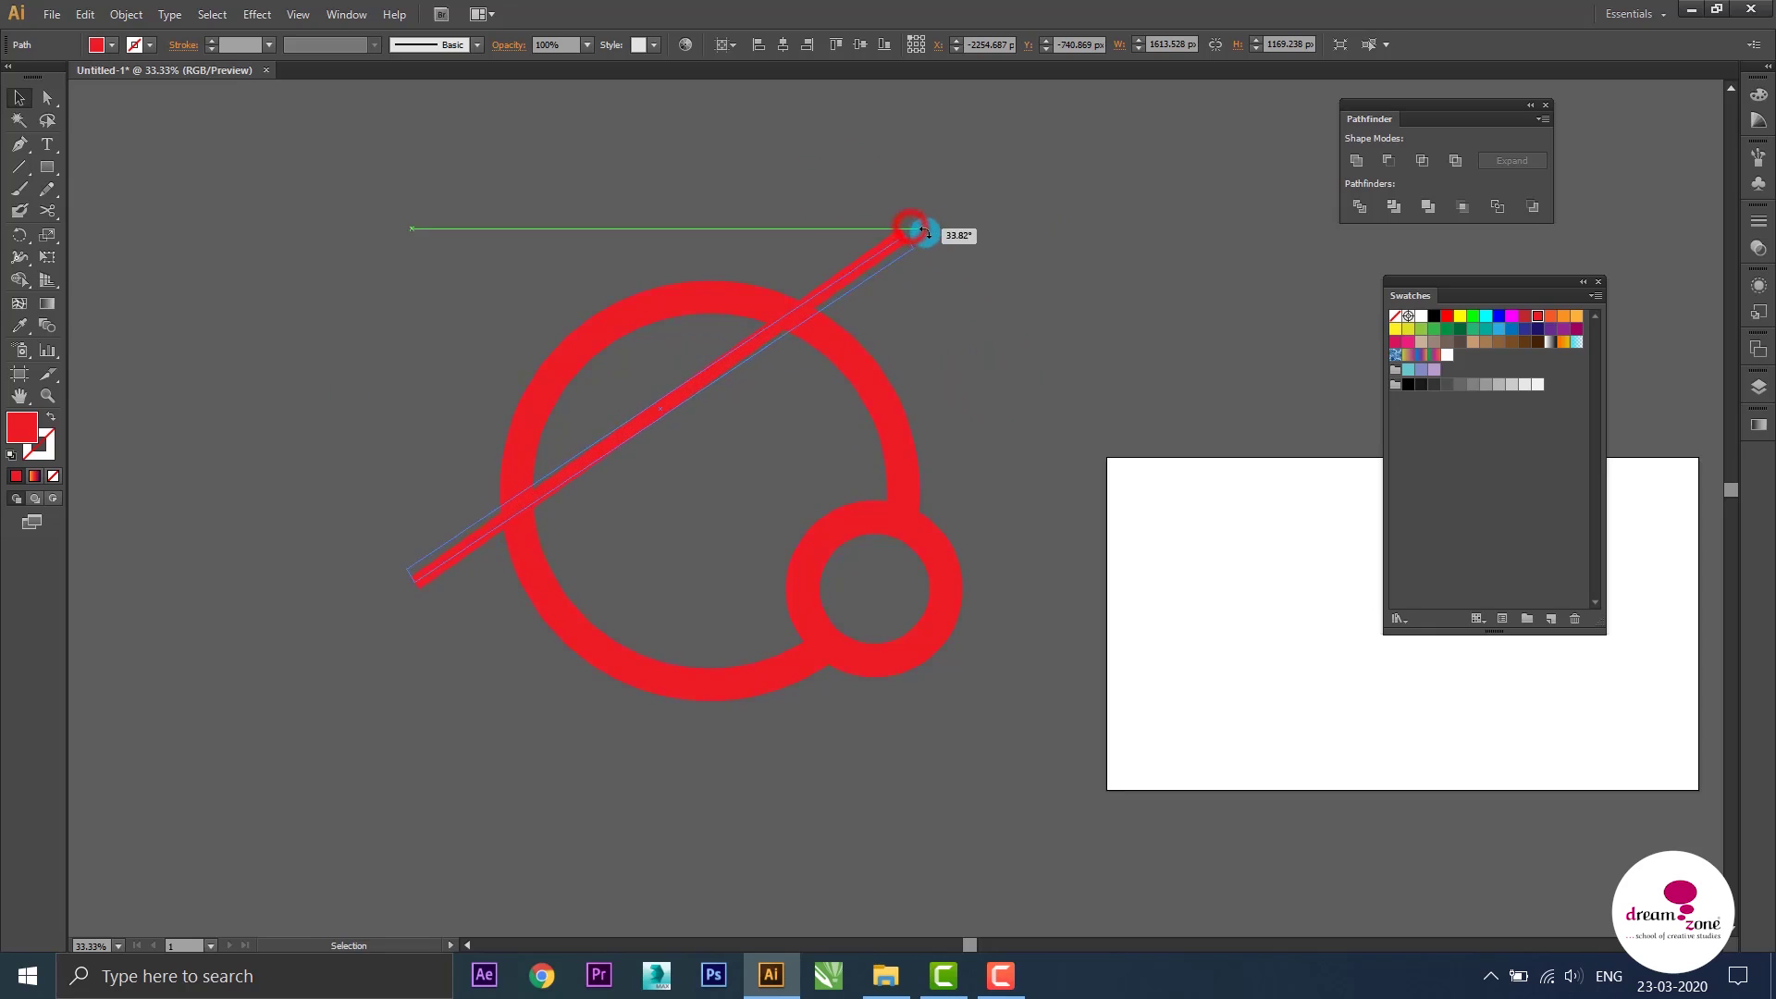
left_click_drag(910, 228, 953, 278)
left_click(1082, 266)
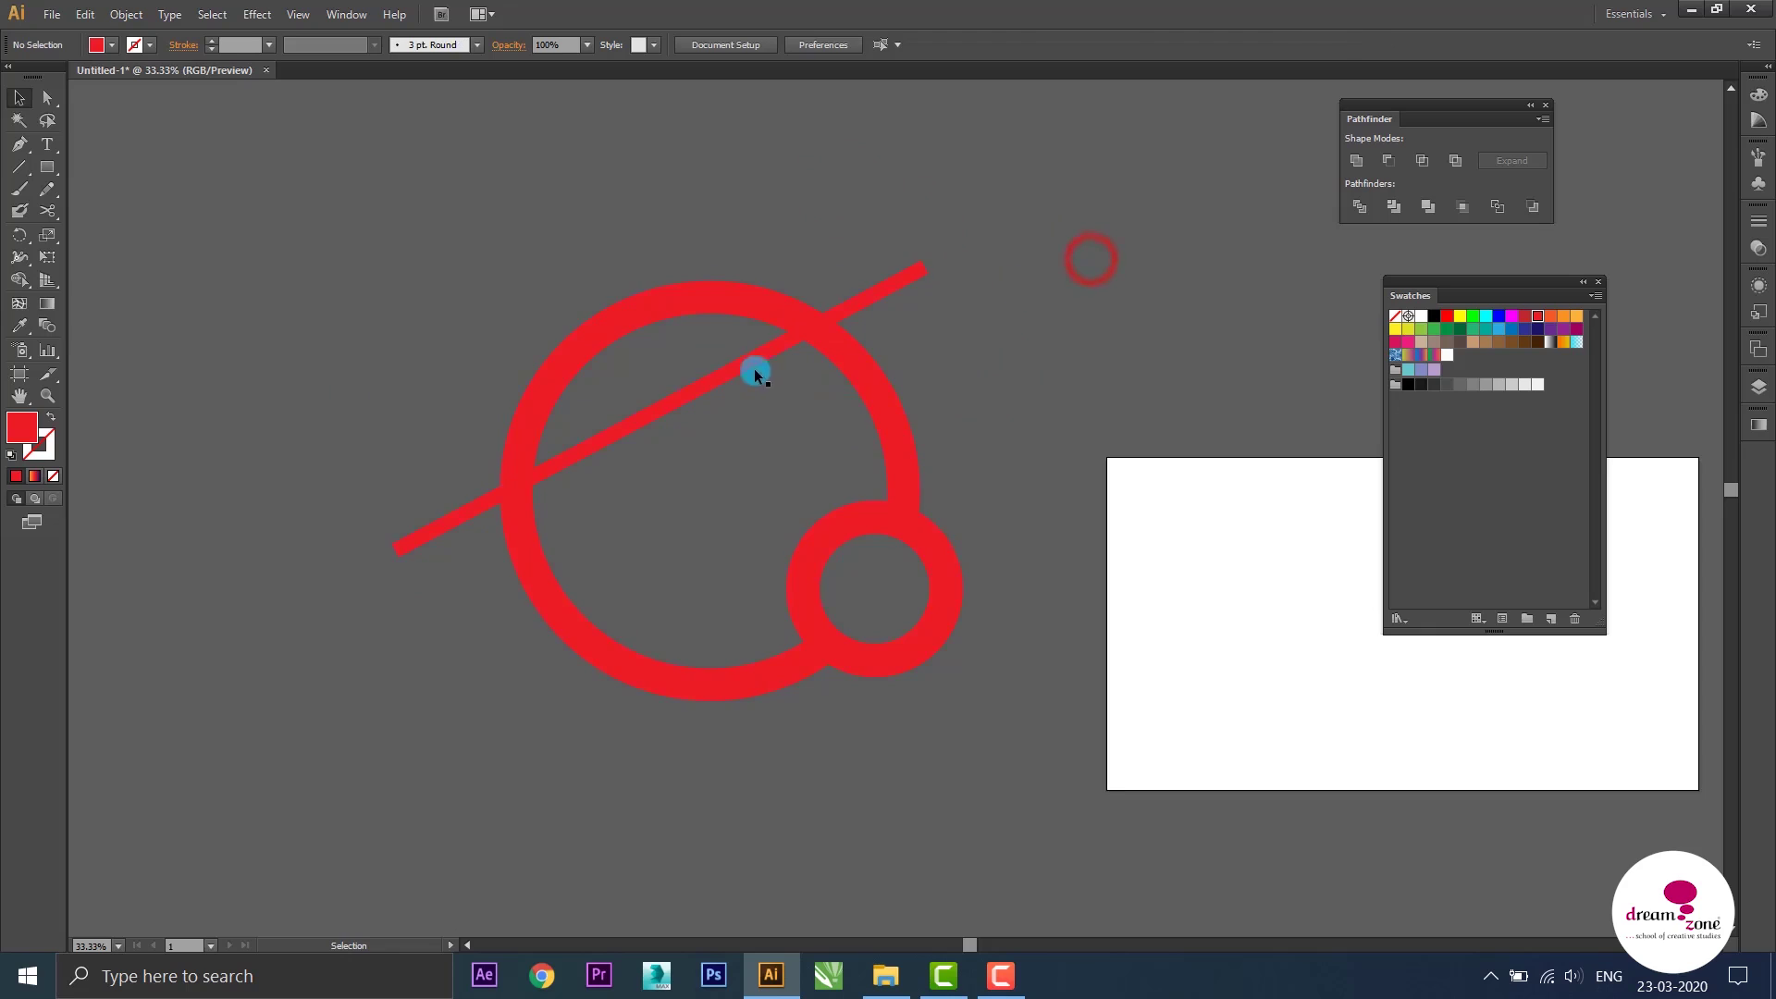
left_click_drag(732, 372, 751, 360)
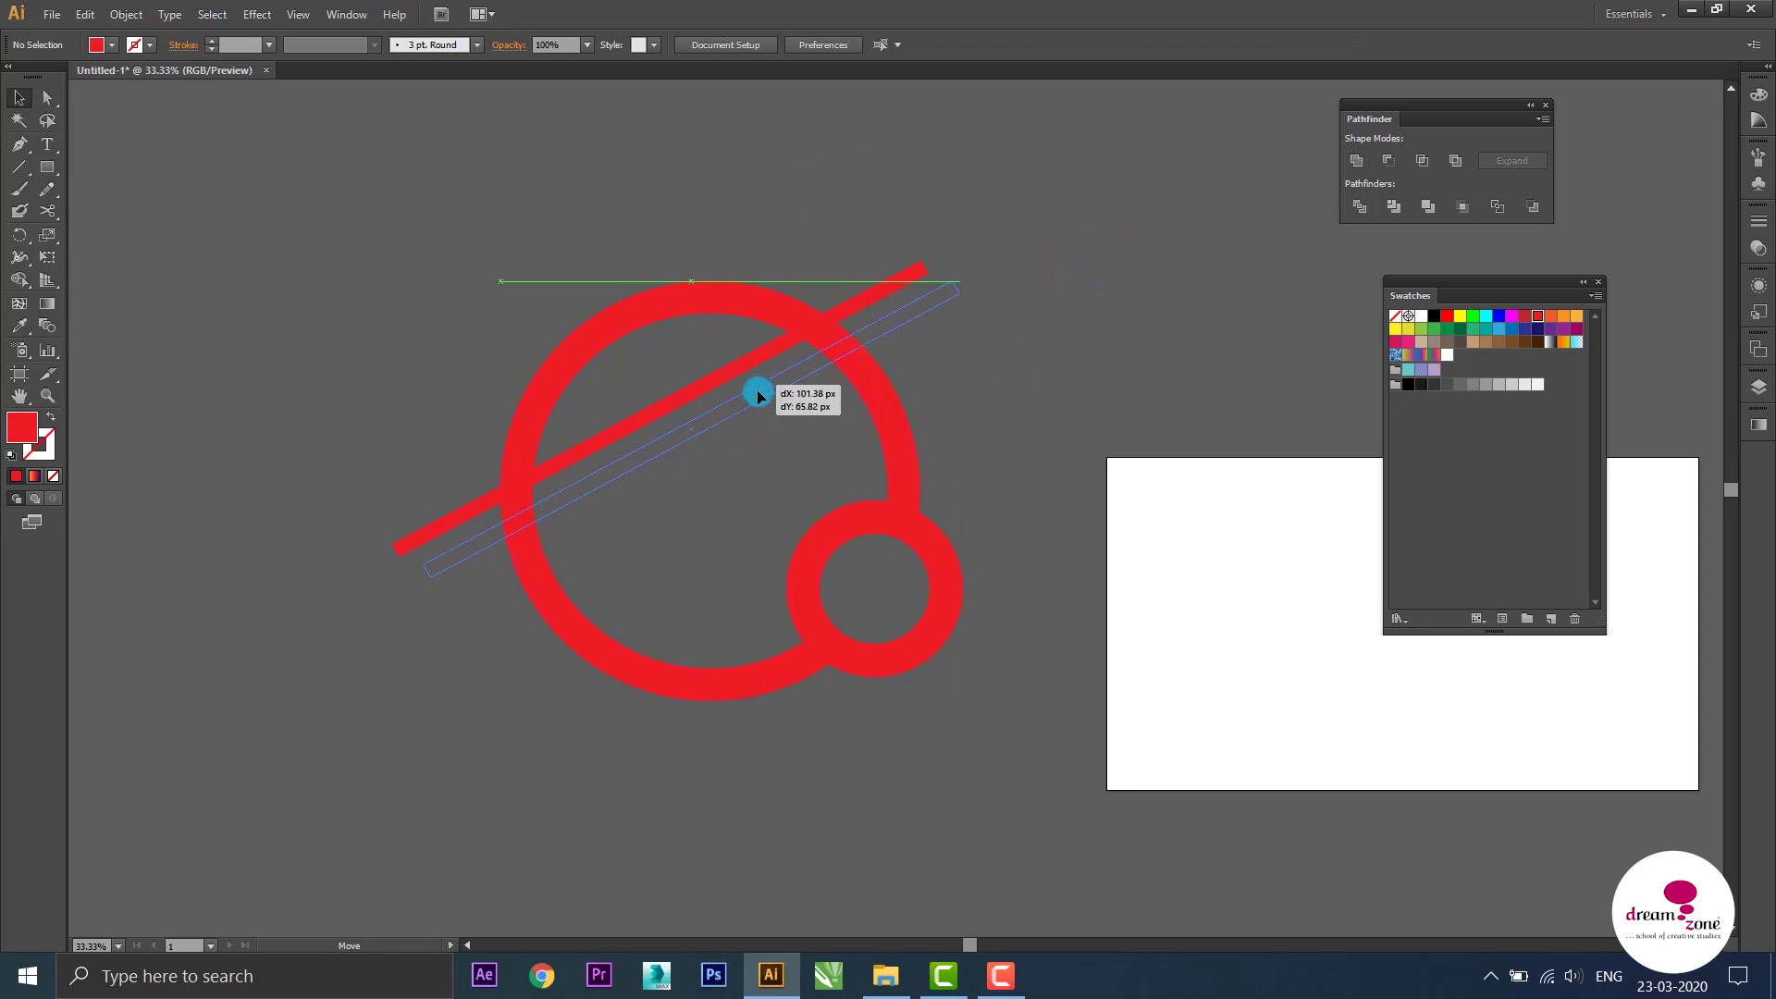
left_click_drag(751, 361, 801, 414)
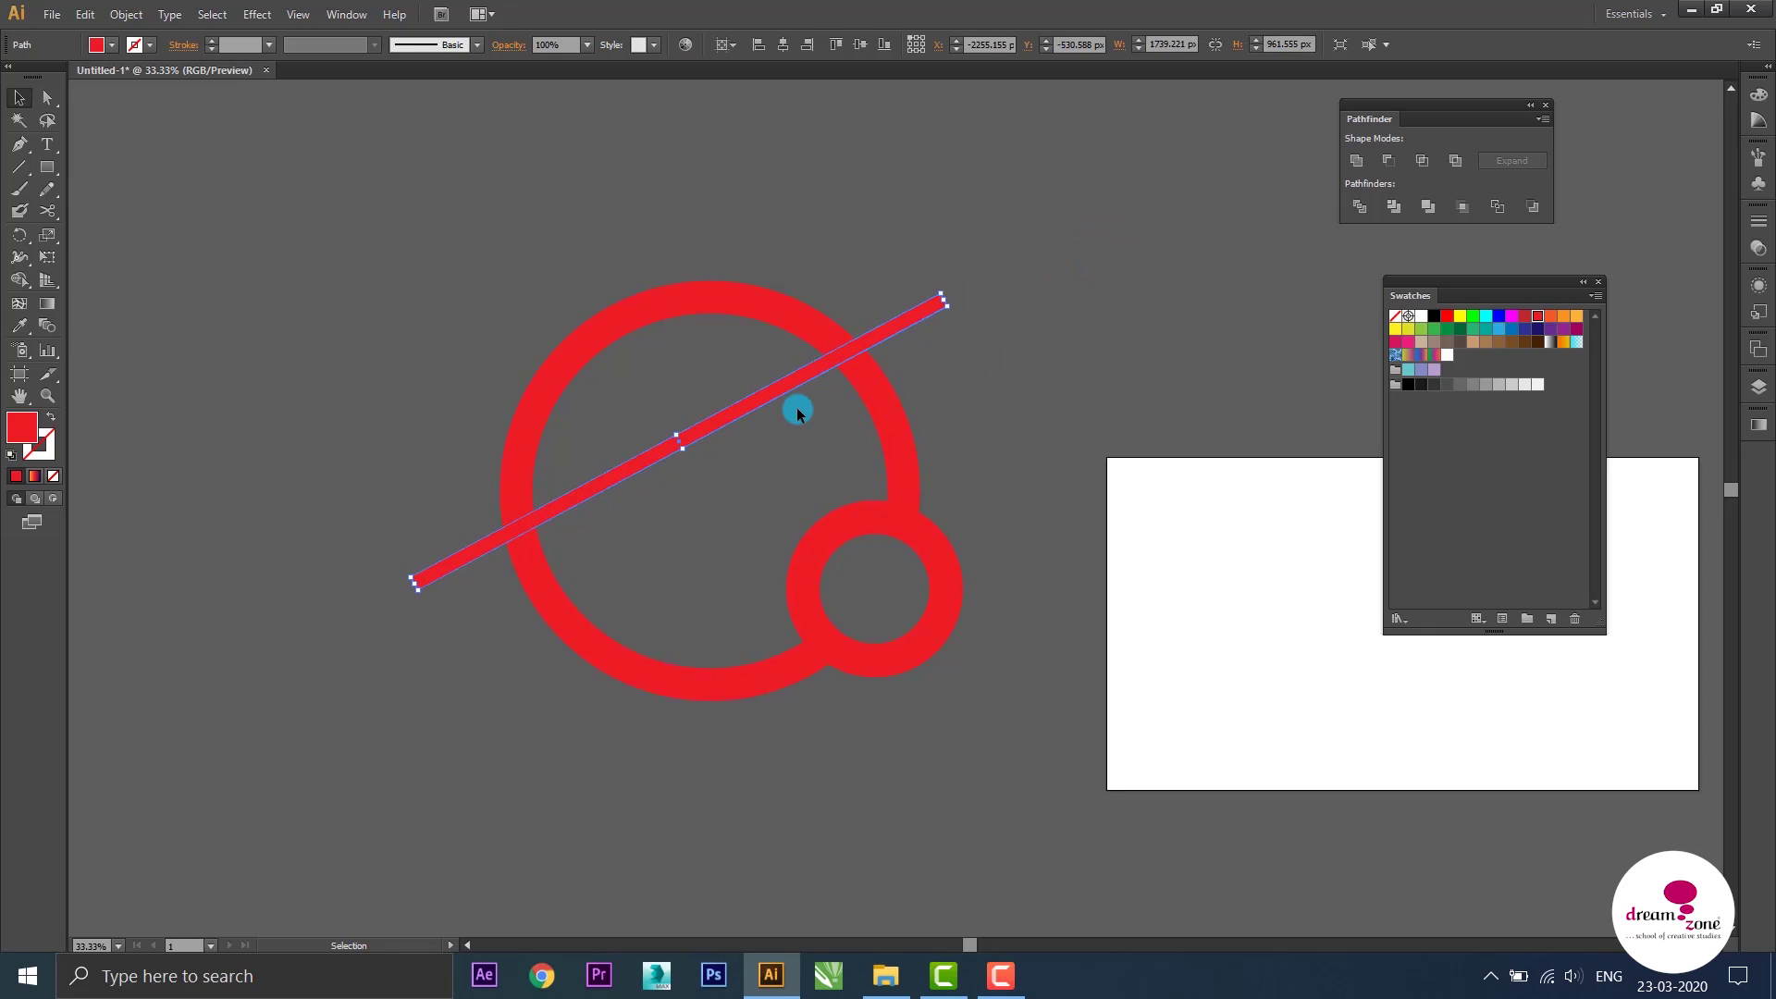
key("ctrl+k")
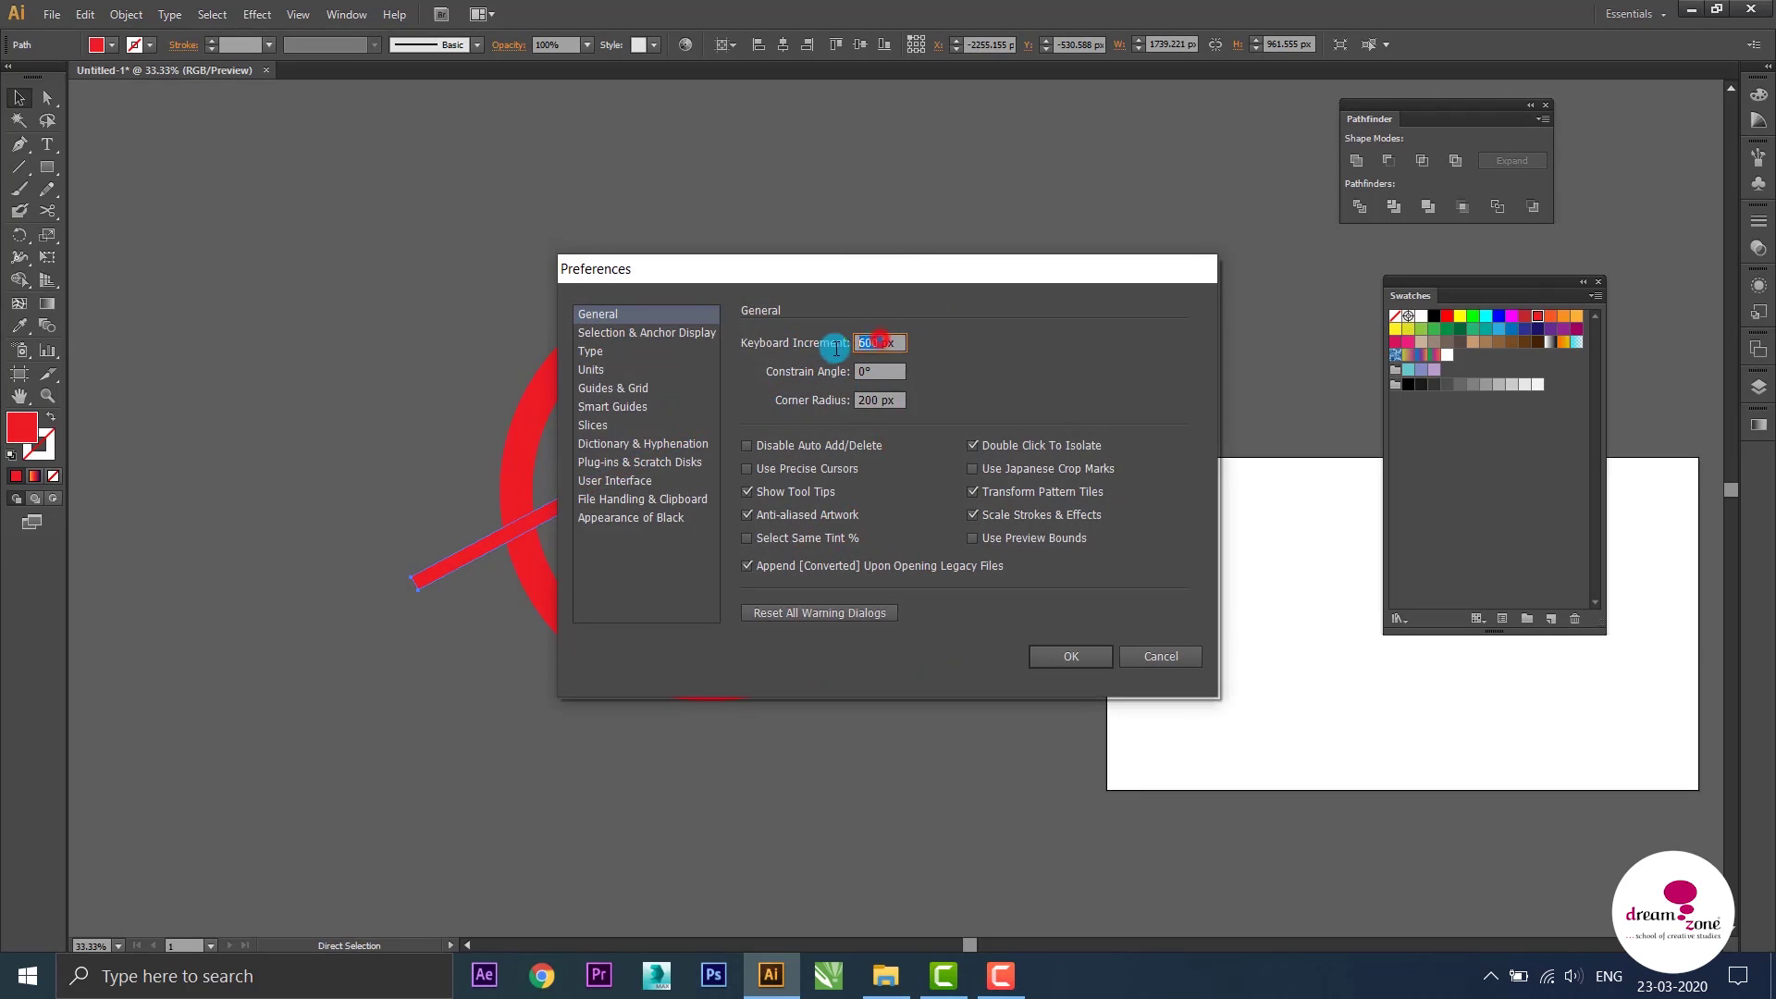
Try a 5 px keyboard increment, then undo the duplicated bar
type("5px")
left_click(875, 372)
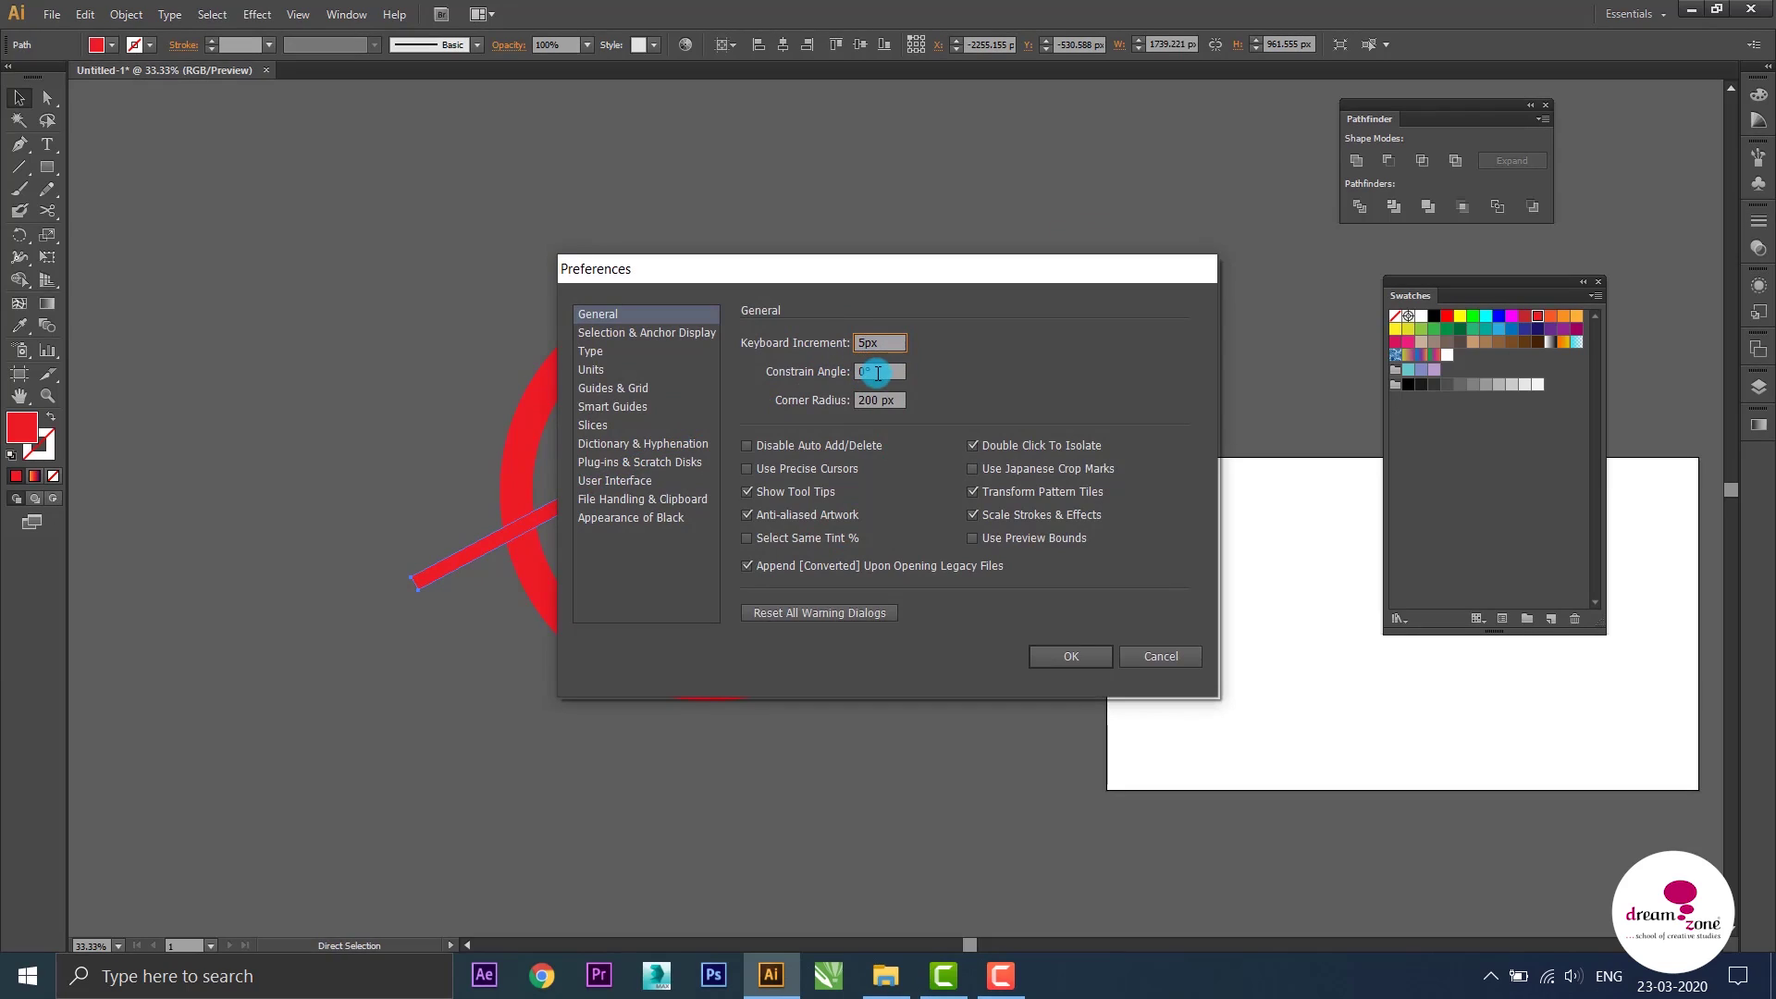
left_click(1073, 657)
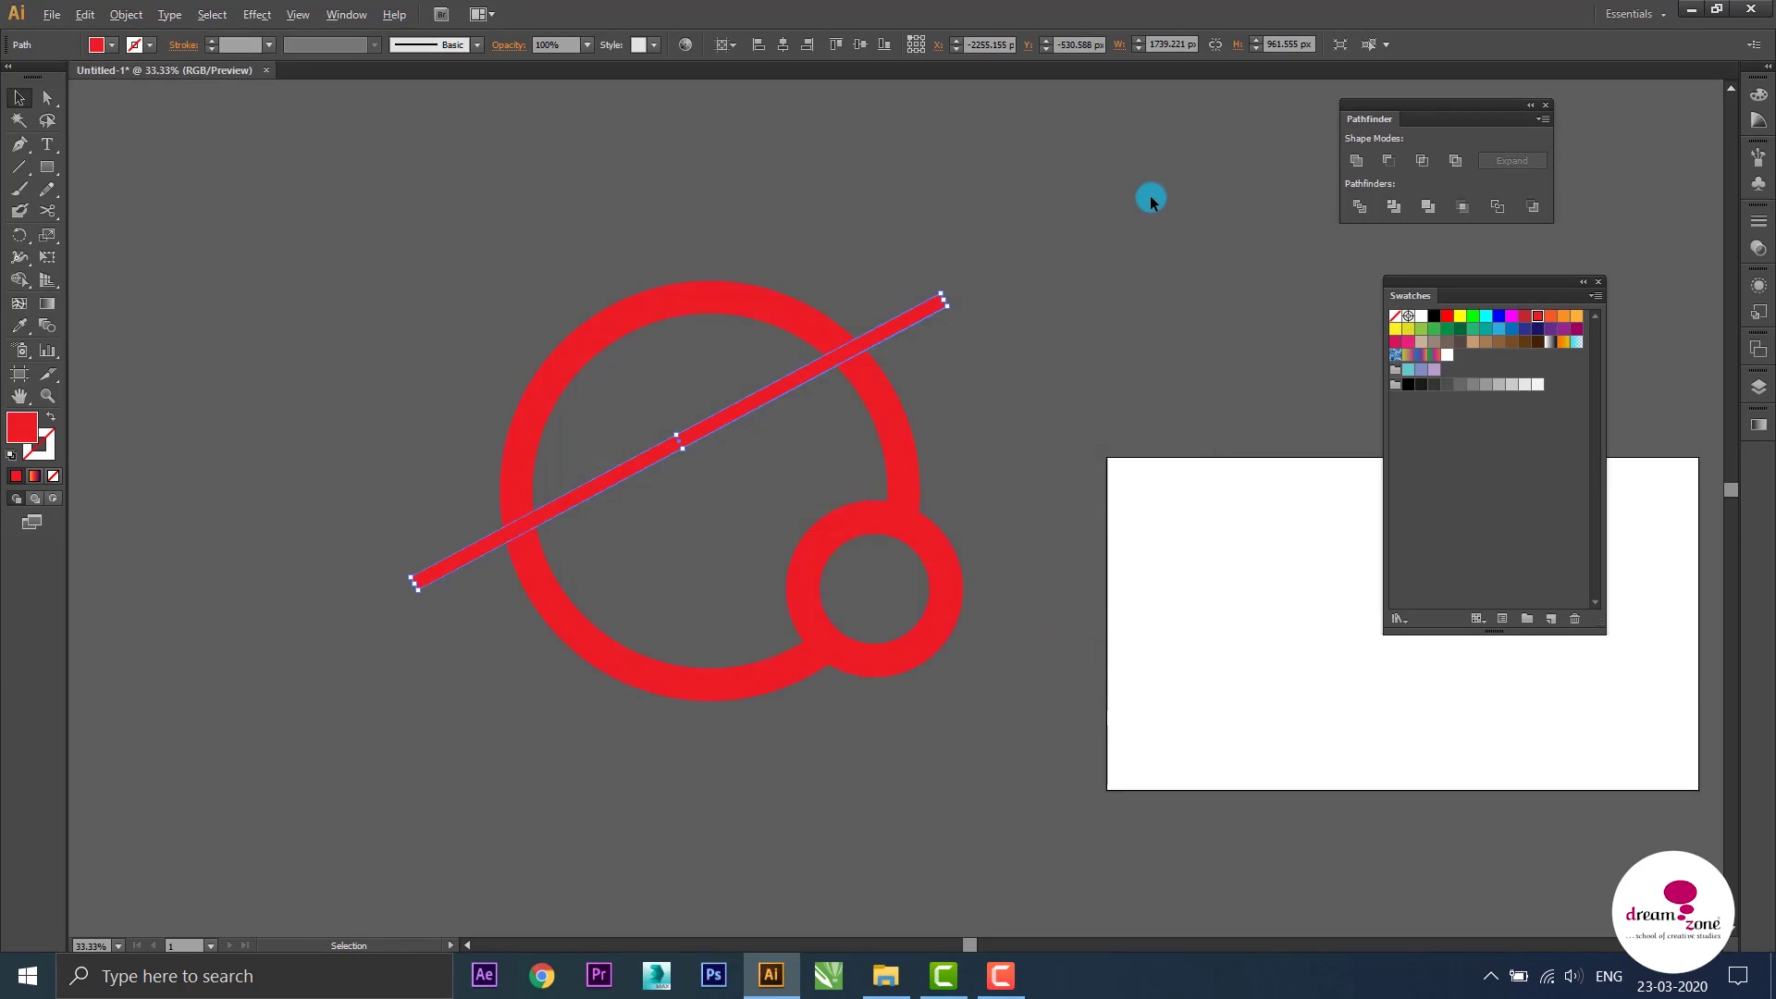
key("alt+shift+Down")
key("ctrl+z")
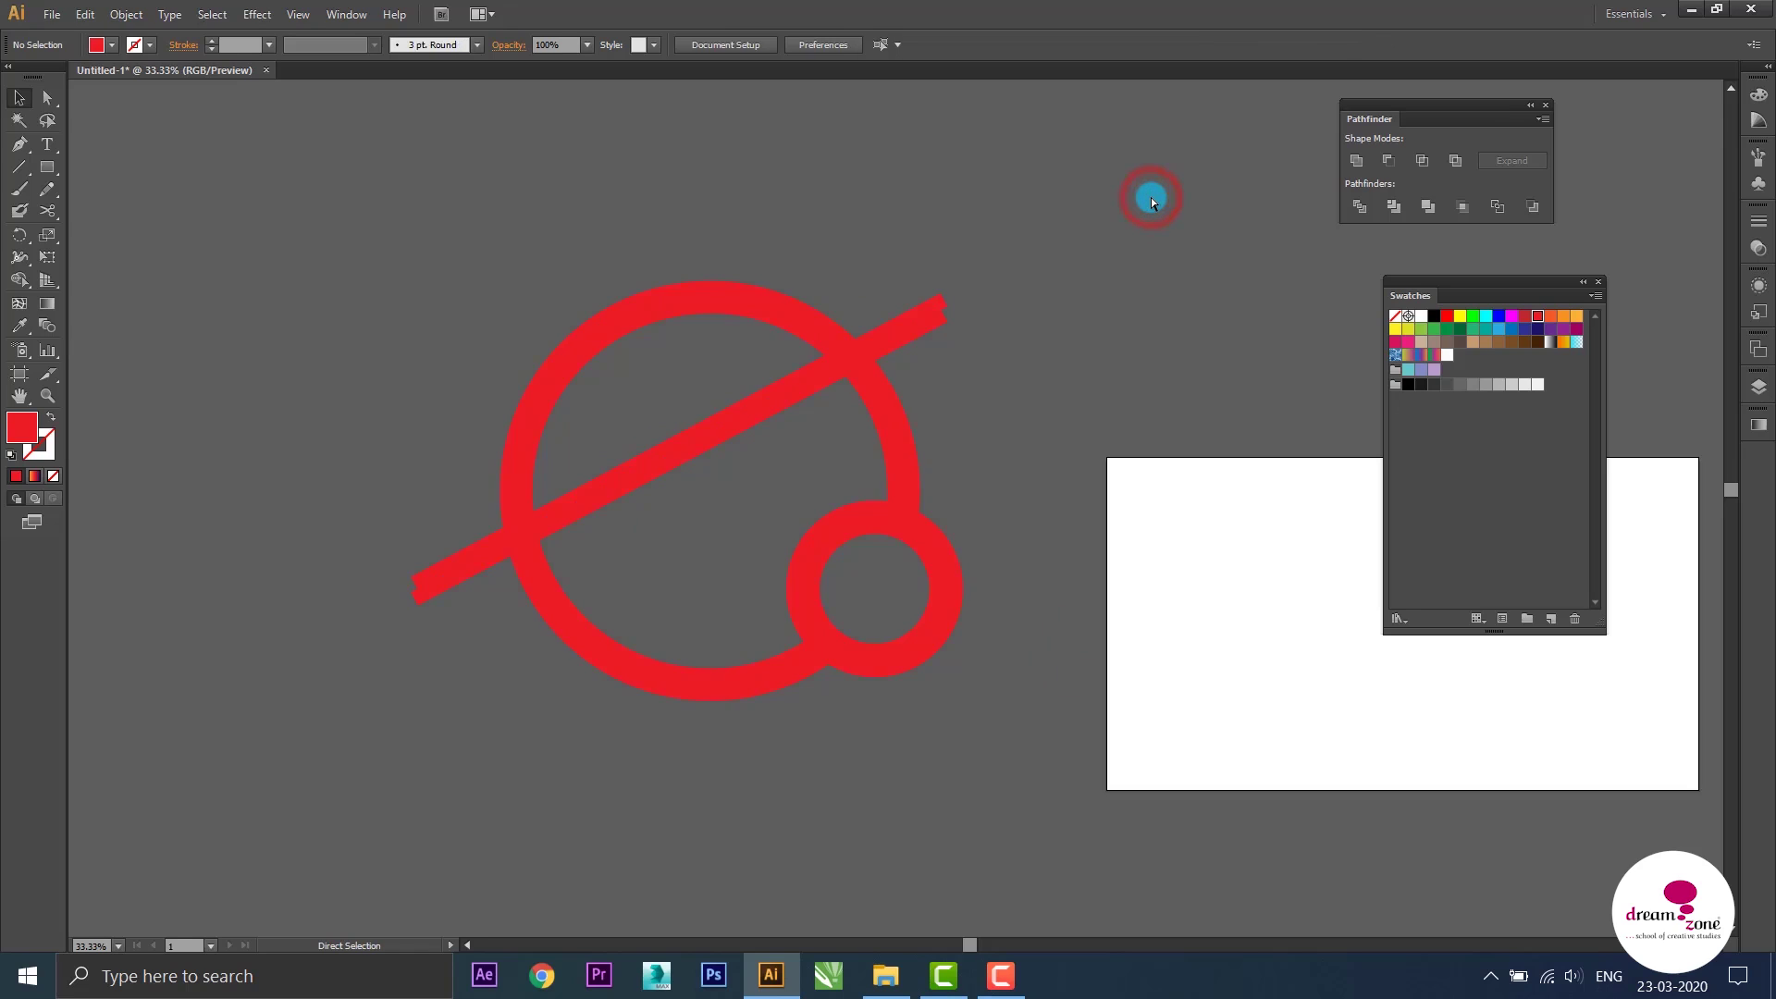
Set the keyboard increment to 100 px and step a copy of the bar down
key("ctrl+k")
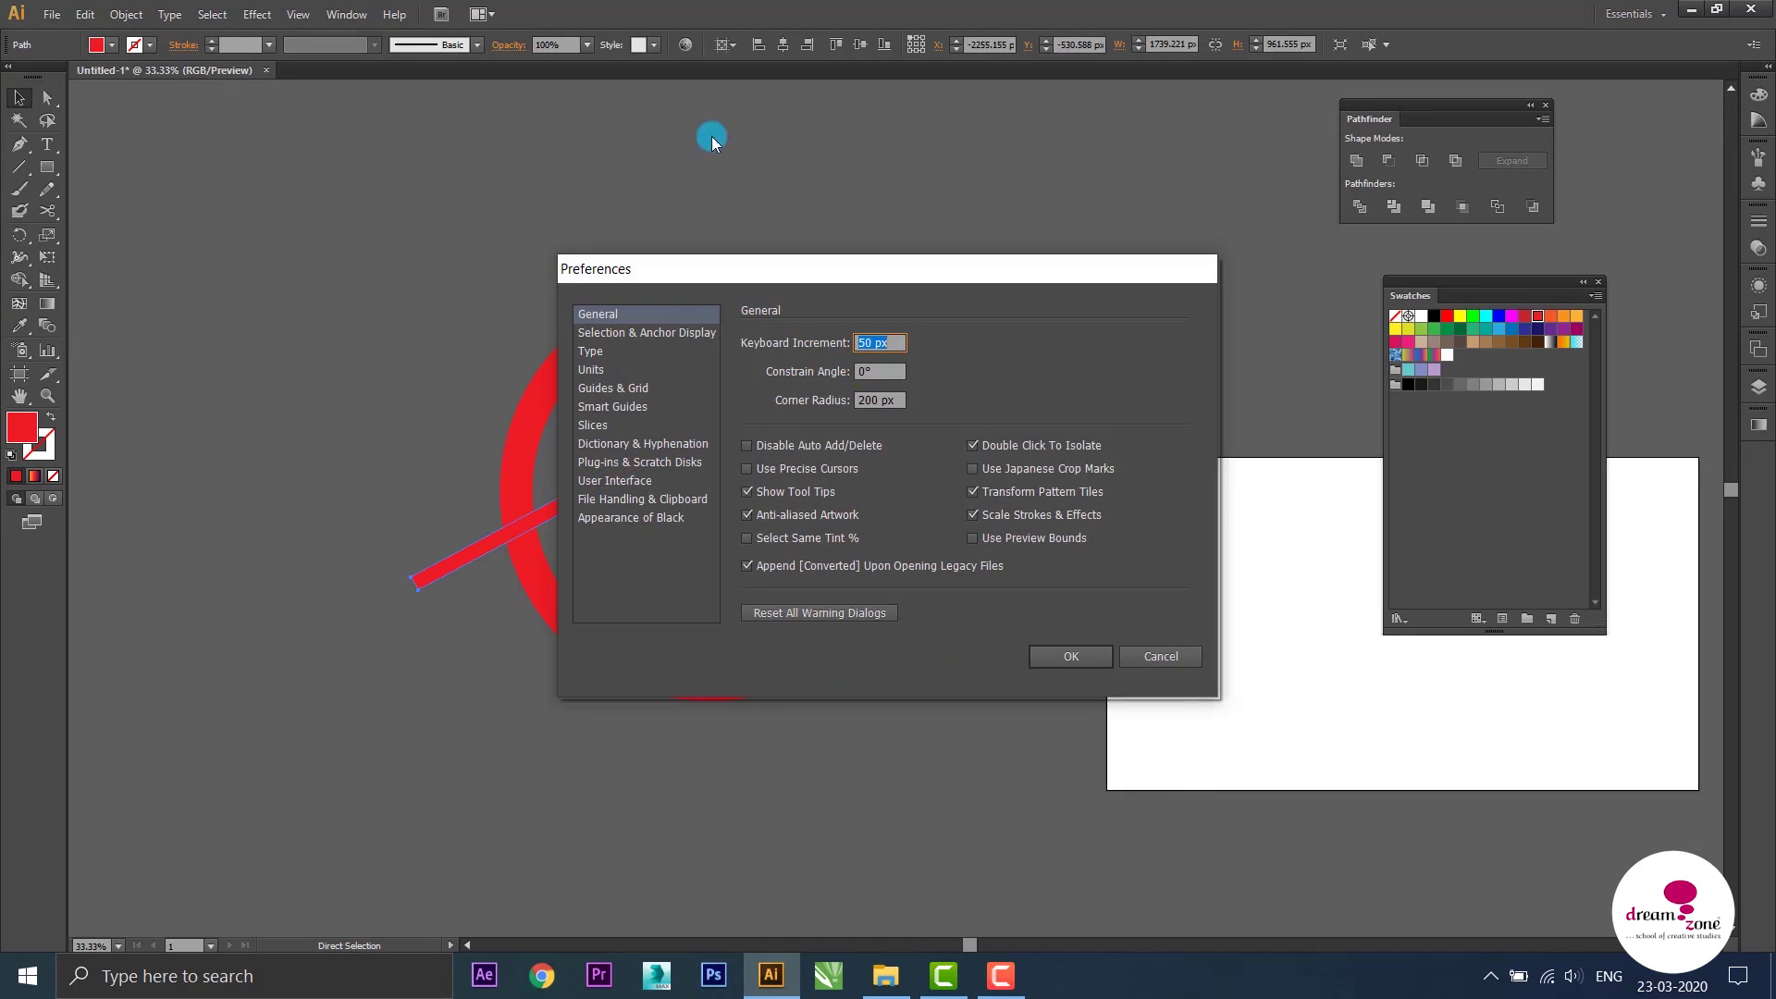
type("100")
left_click(1077, 660)
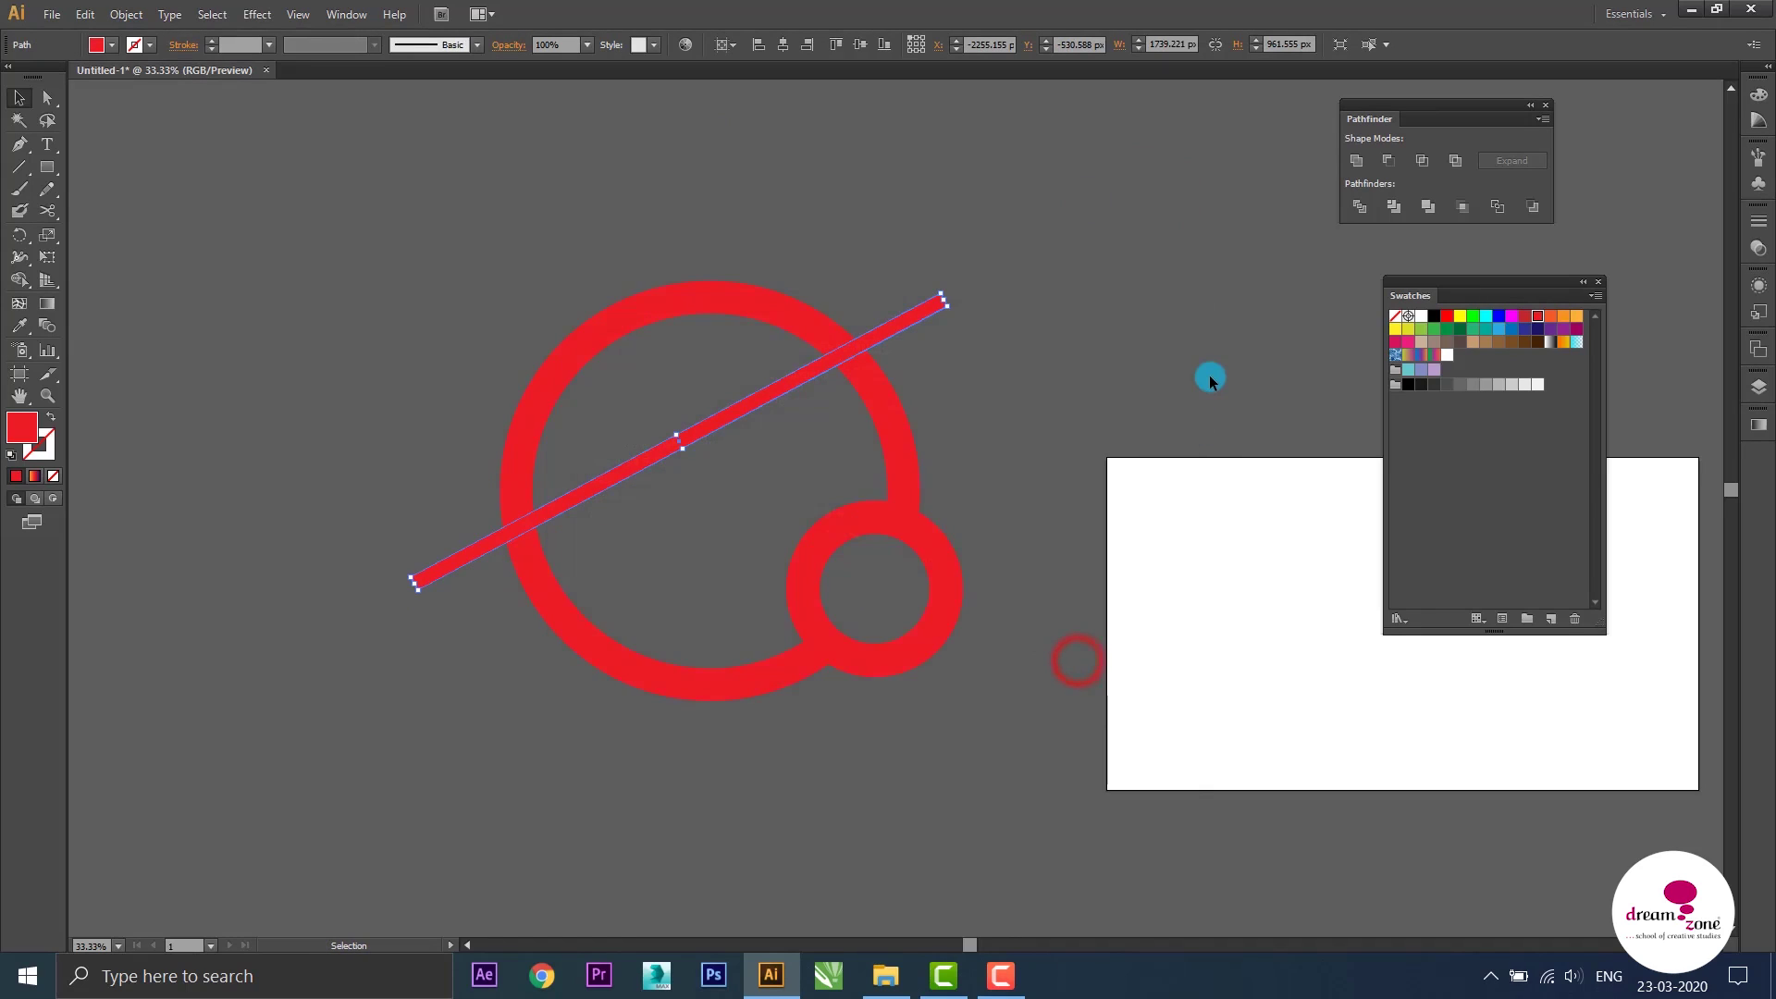
key("alt+Down")
key("alt+Down")
key("alt+Down")
Unite the four red bars into one shape and nudge it slightly down and right
left_click(1037, 295)
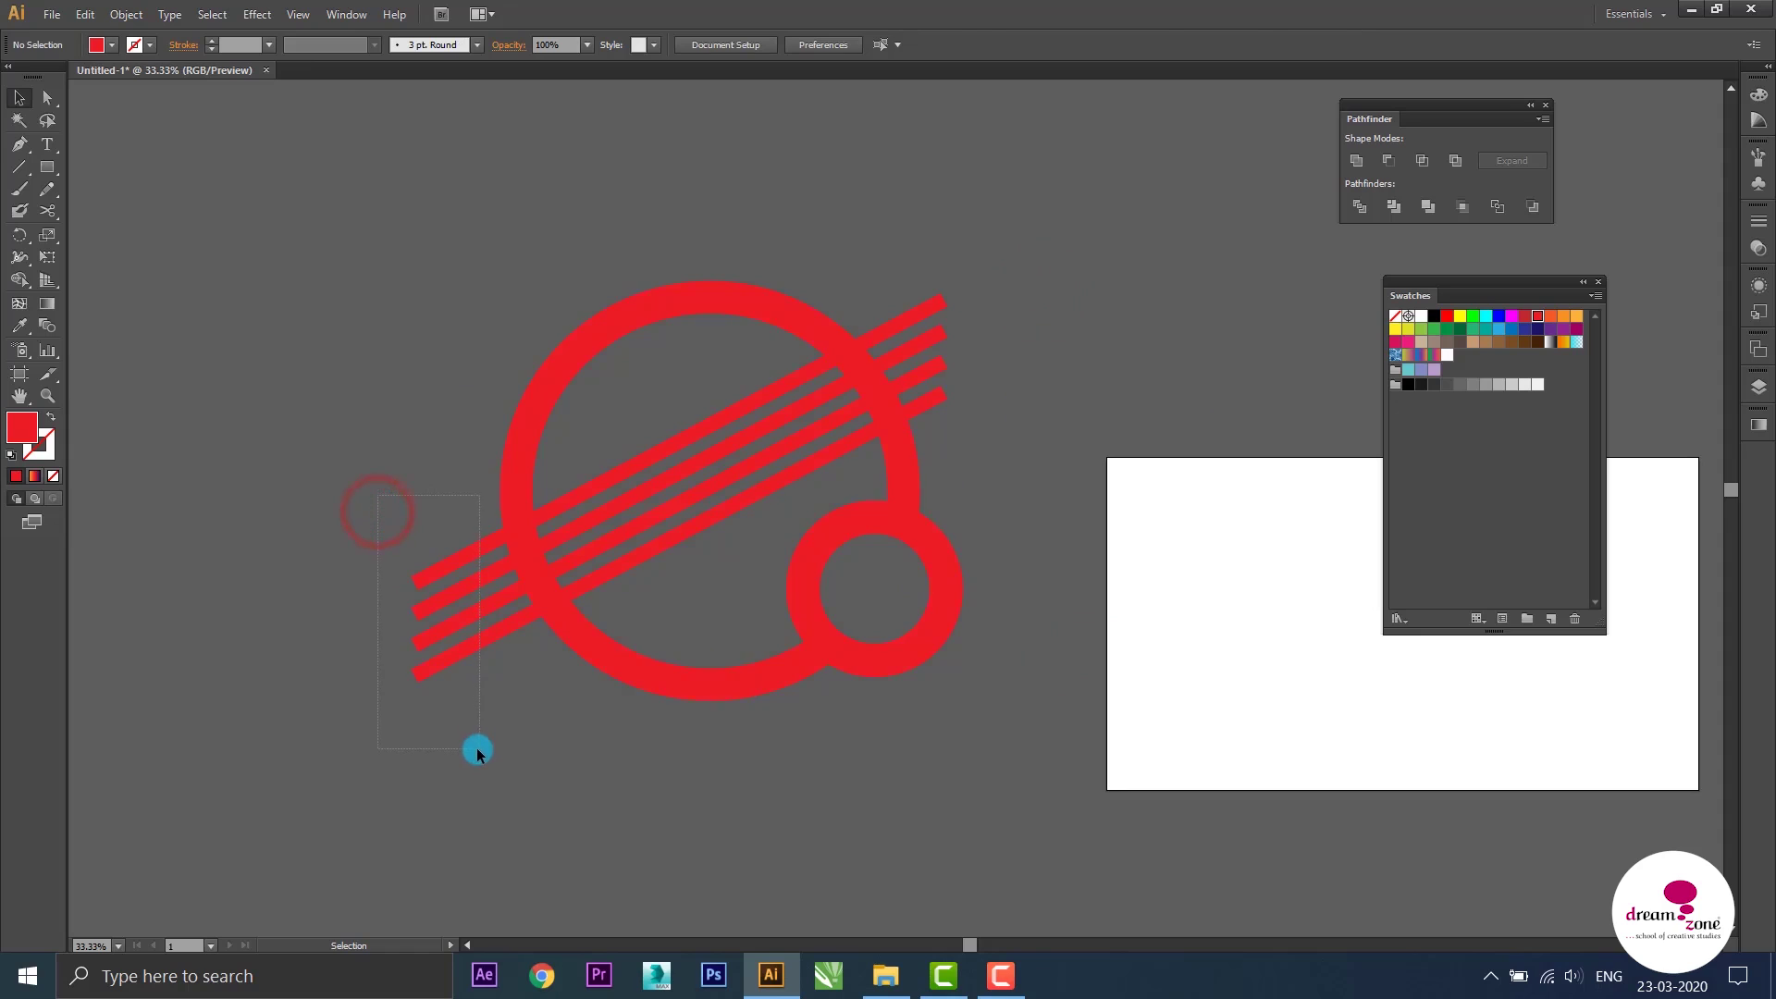
left_click_drag(475, 748, 475, 747)
left_click(1356, 160)
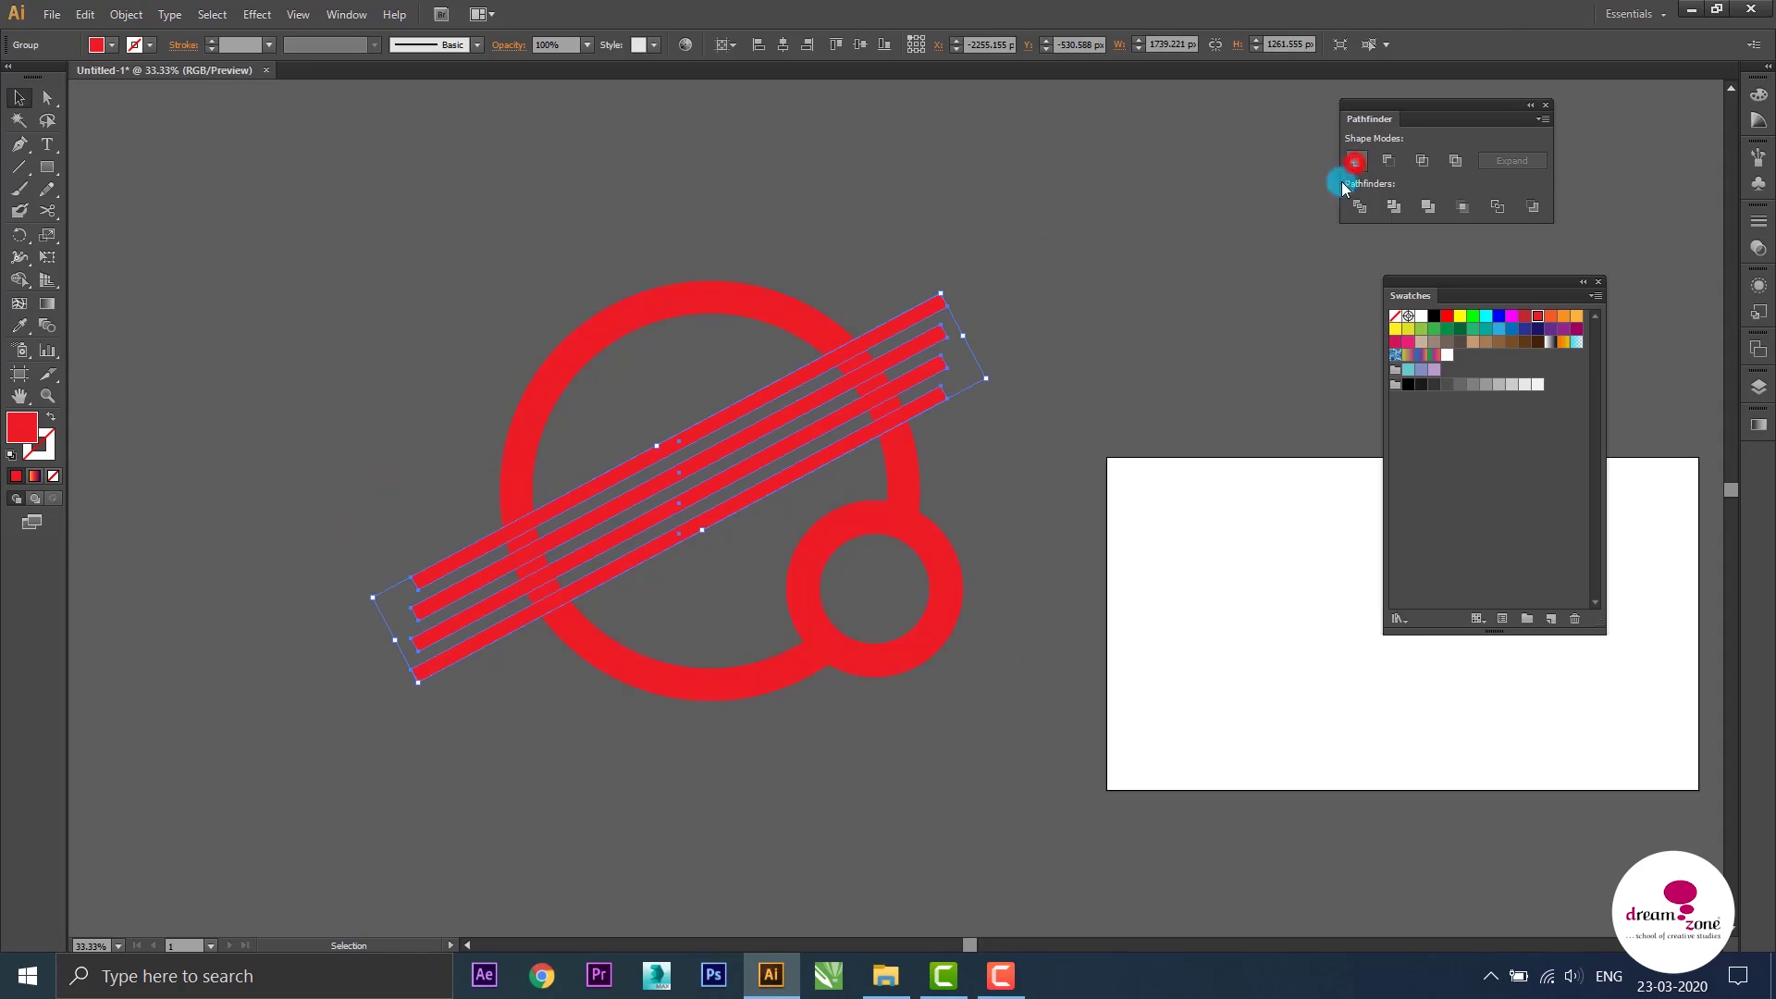
left_click(1162, 278)
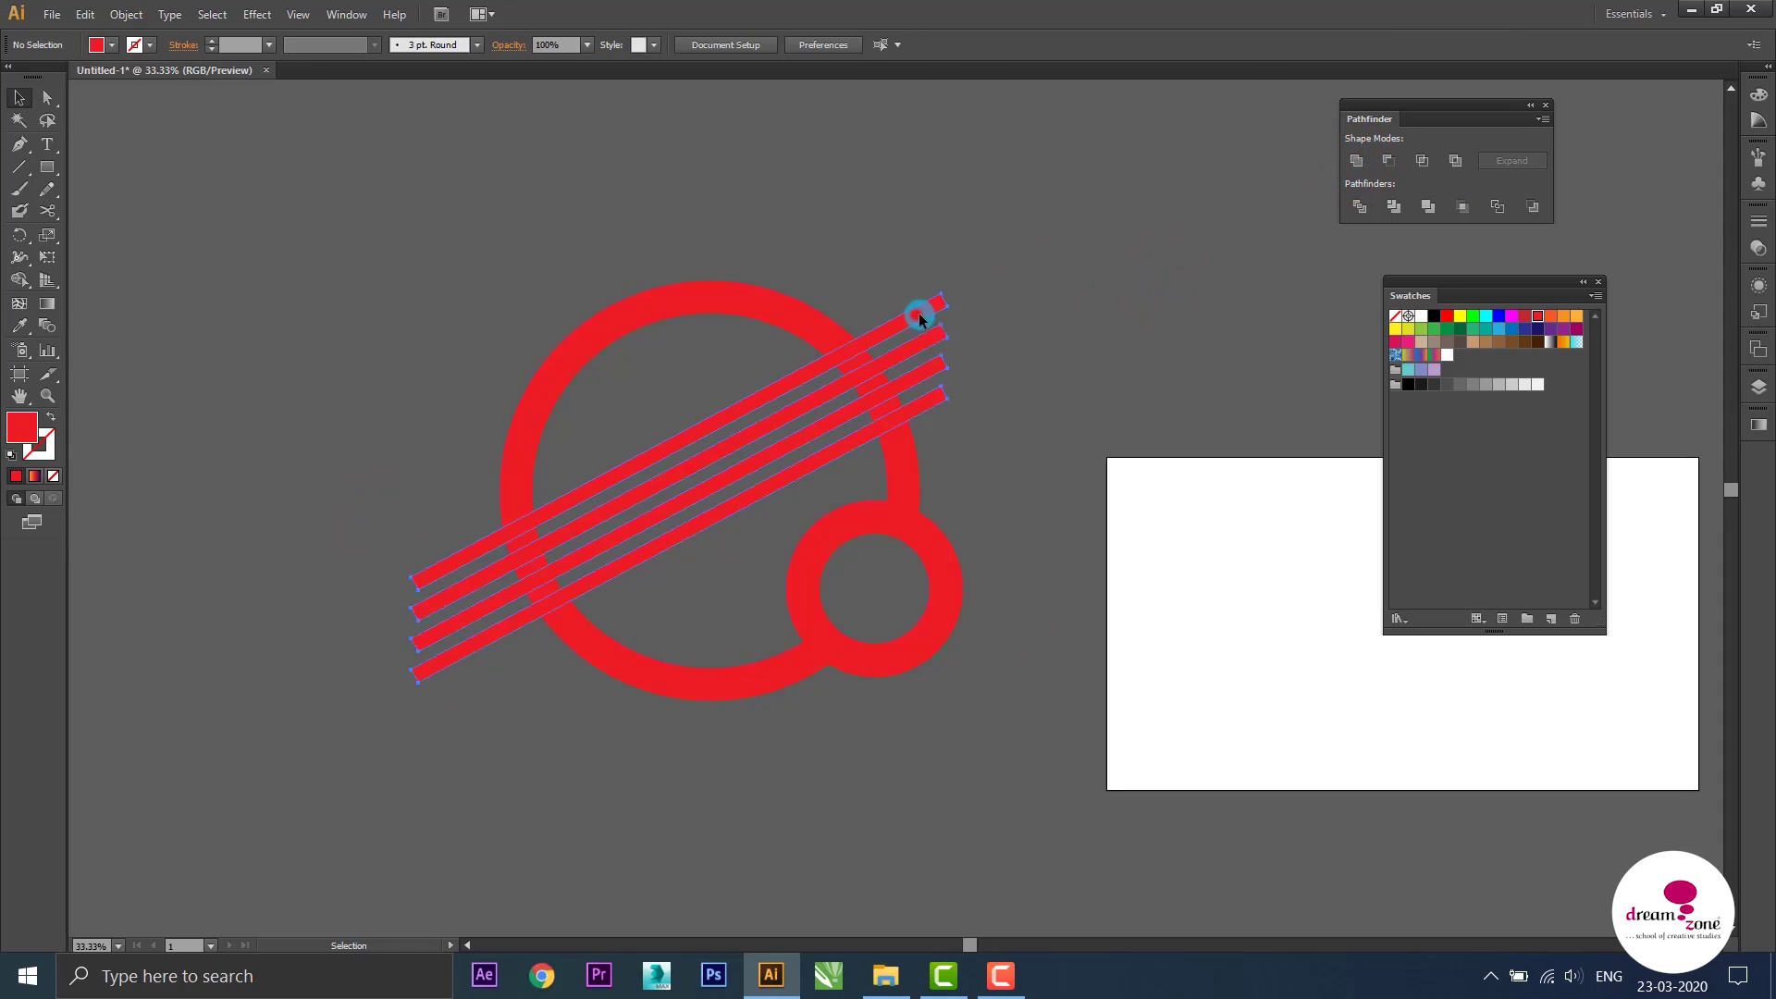
left_click_drag(919, 318, 942, 321)
left_click(1077, 218)
left_click(1087, 246)
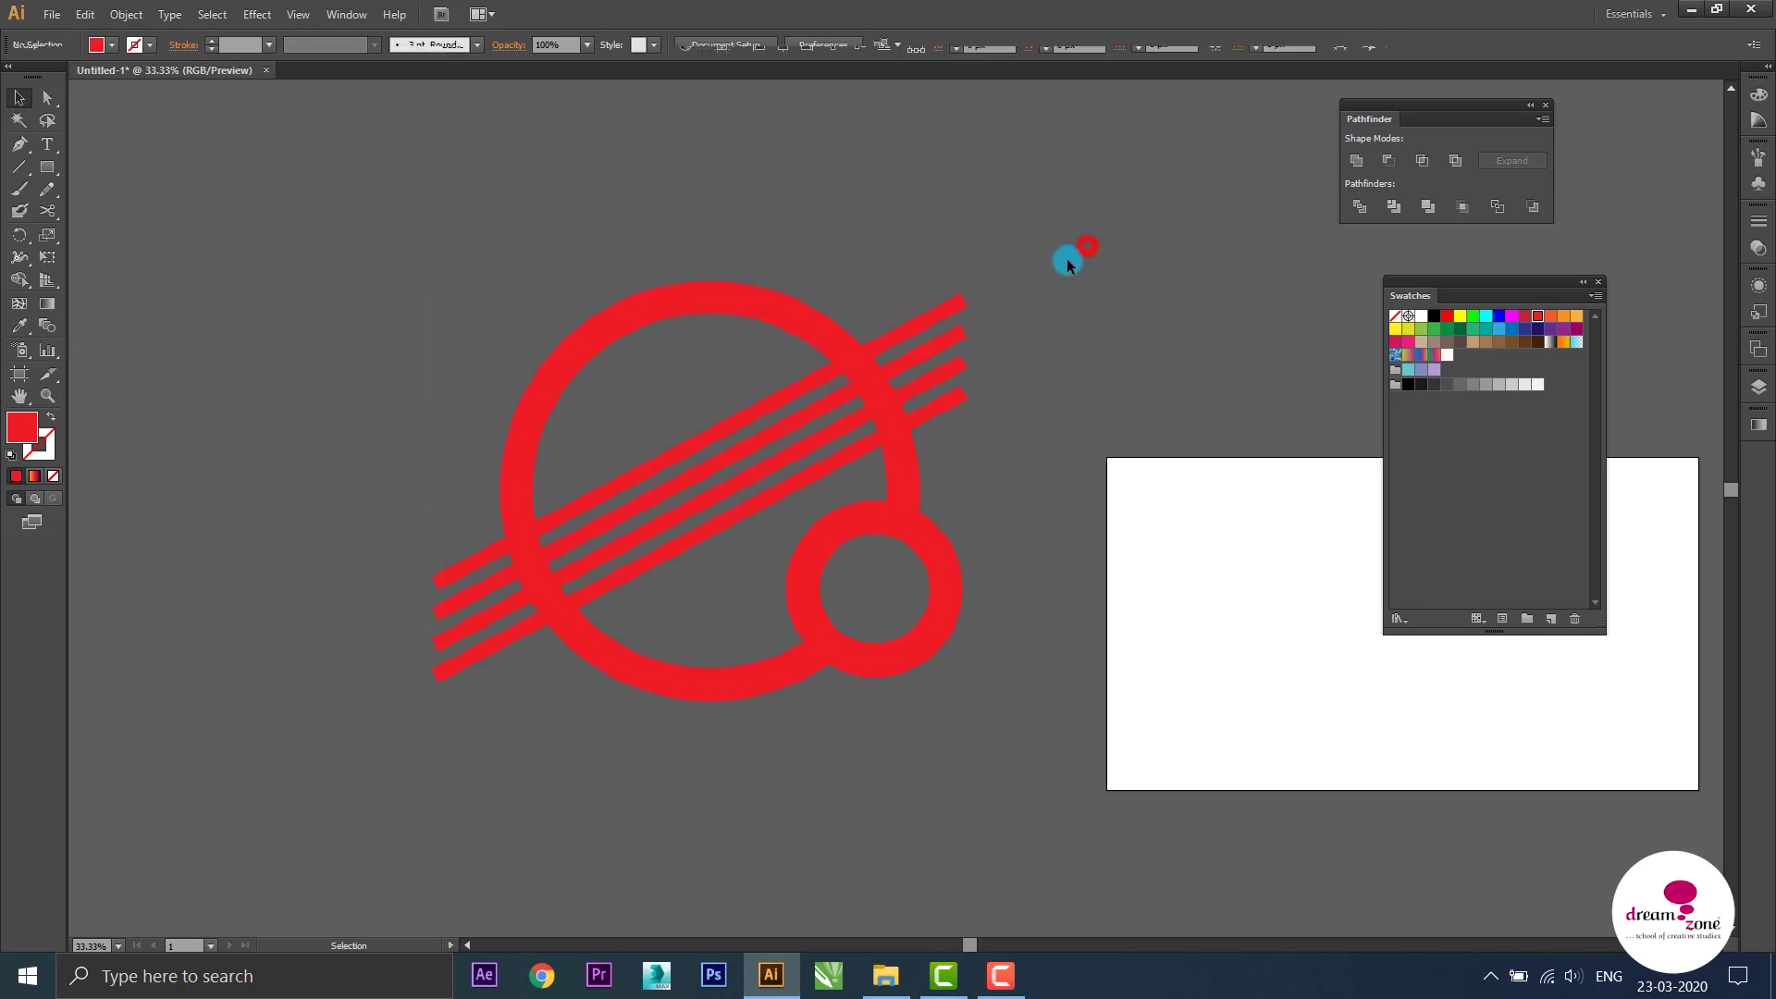
Select the ring and bars together and apply Minus Front to cut the stripes out
left_click(1013, 188)
left_click_drag(729, 625, 729, 626)
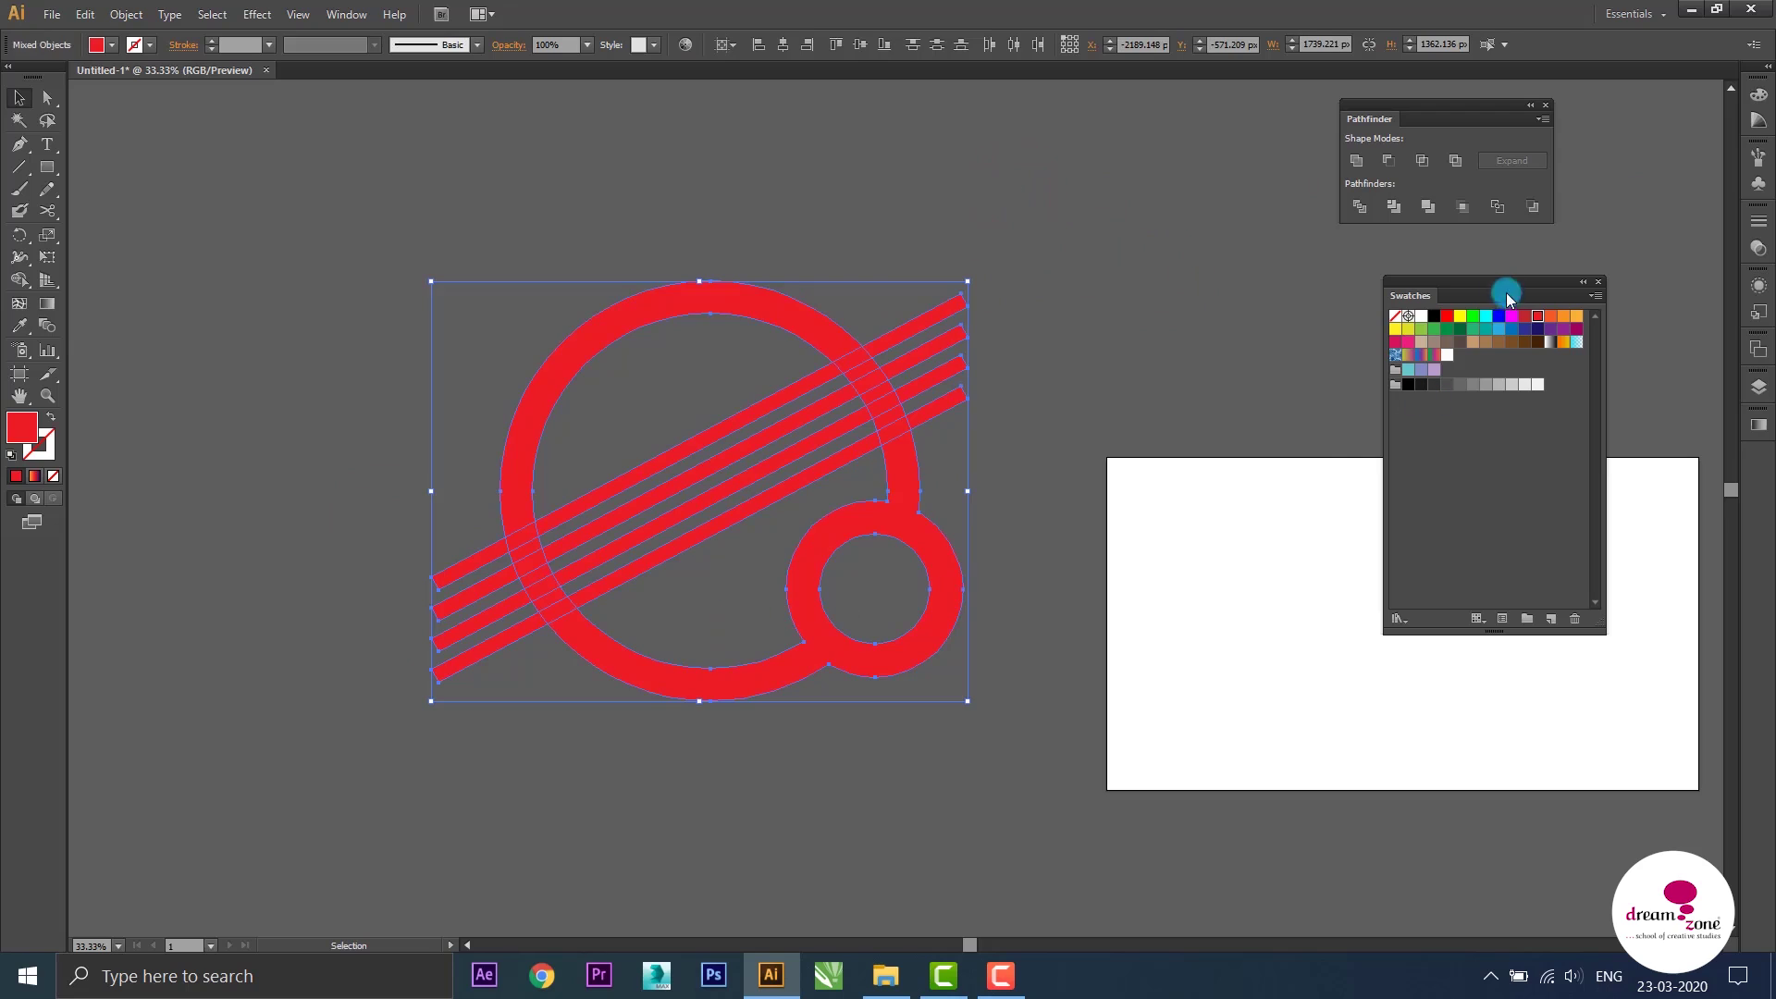
left_click(1387, 162)
left_click(1098, 289)
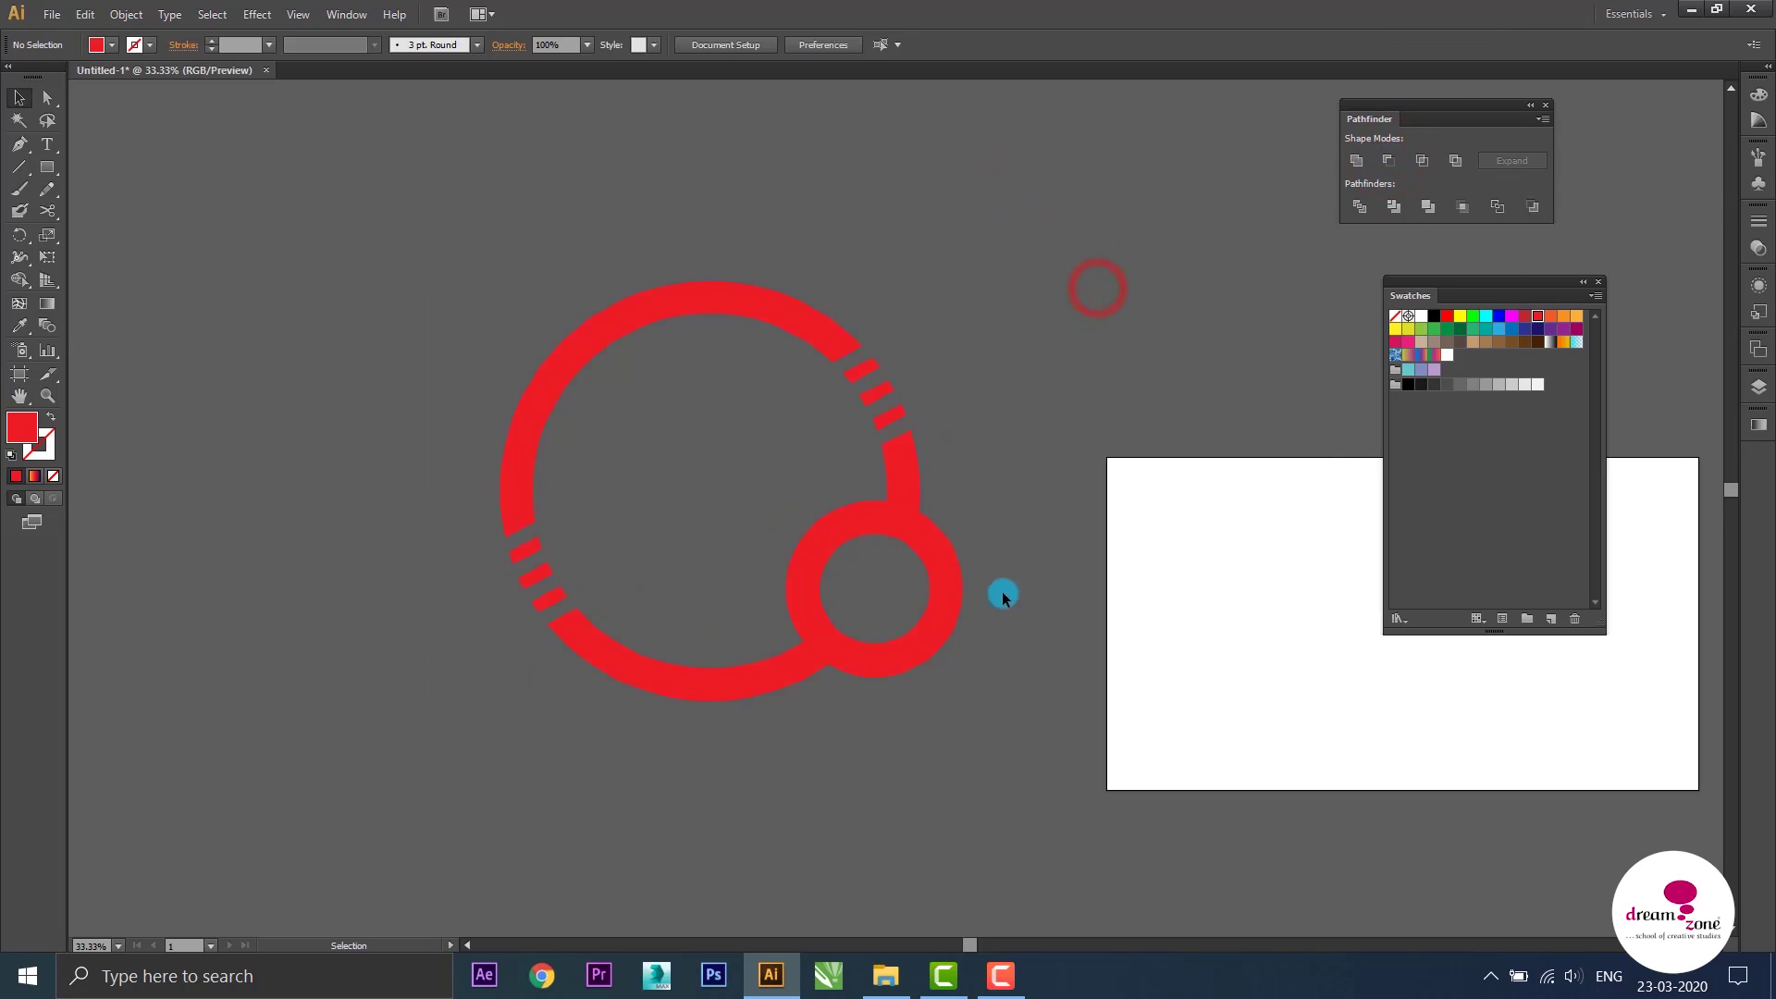
key("space")
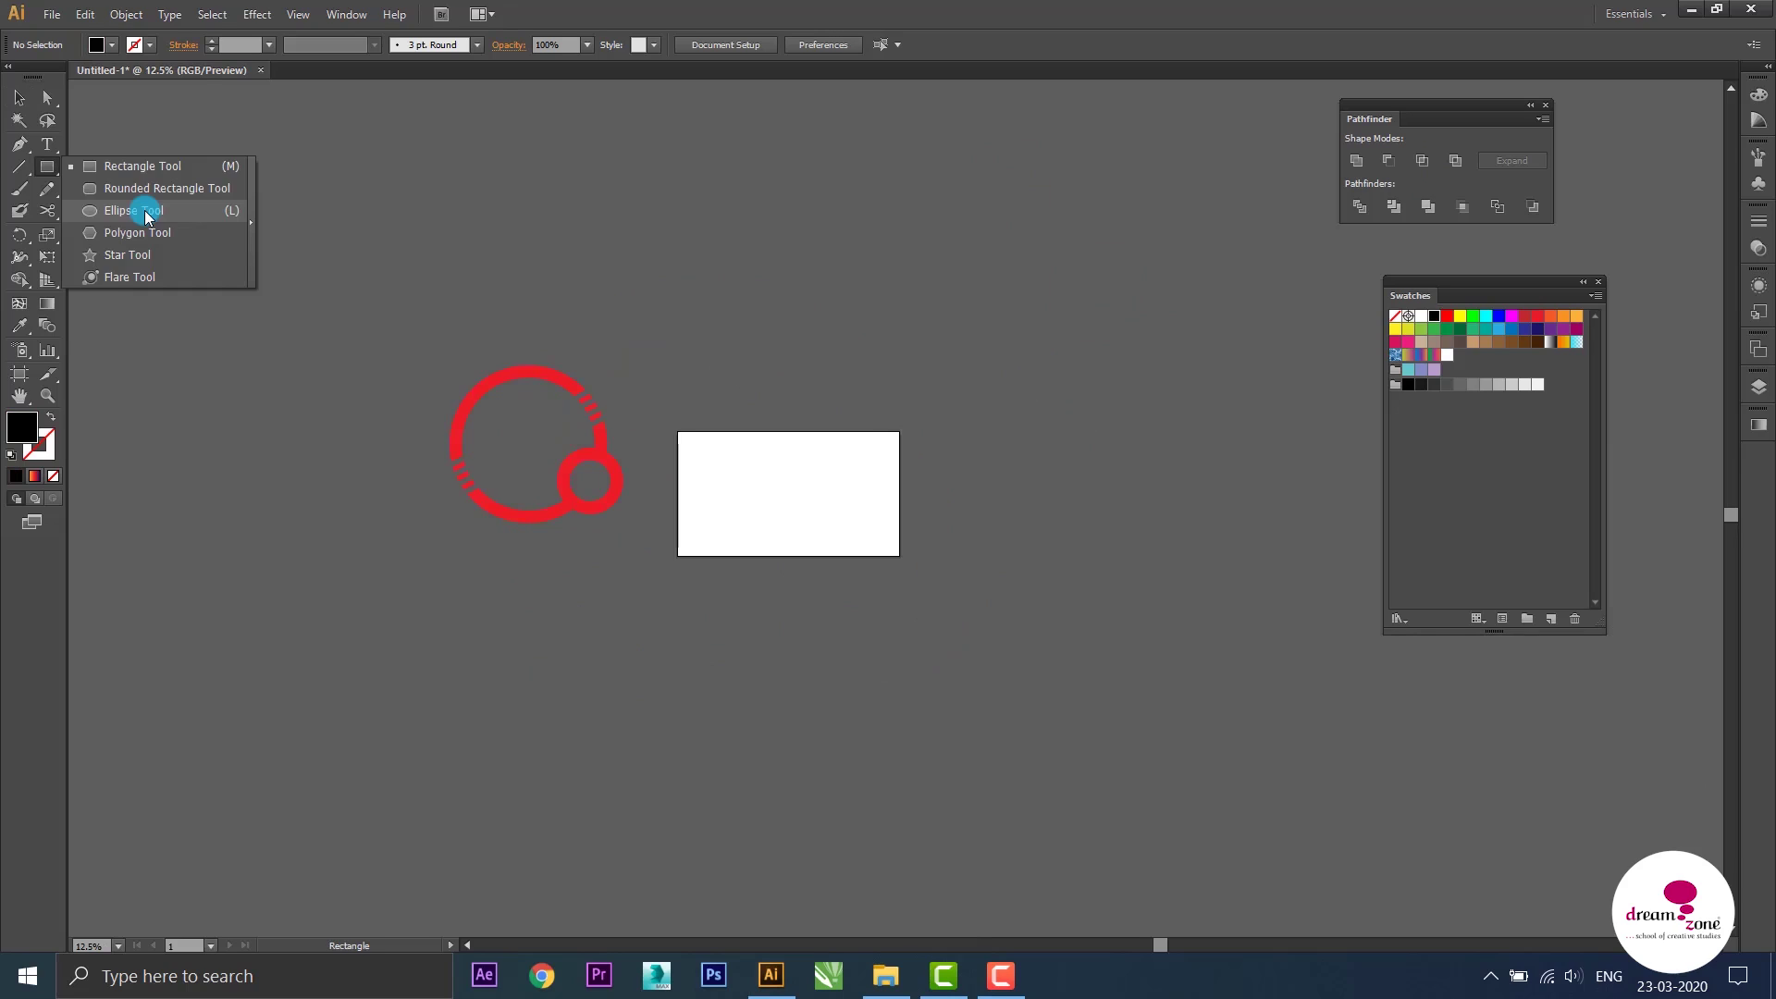
Replace an unwanted ellipse with a larger black circle drawn above the artboard
left_click(146, 212)
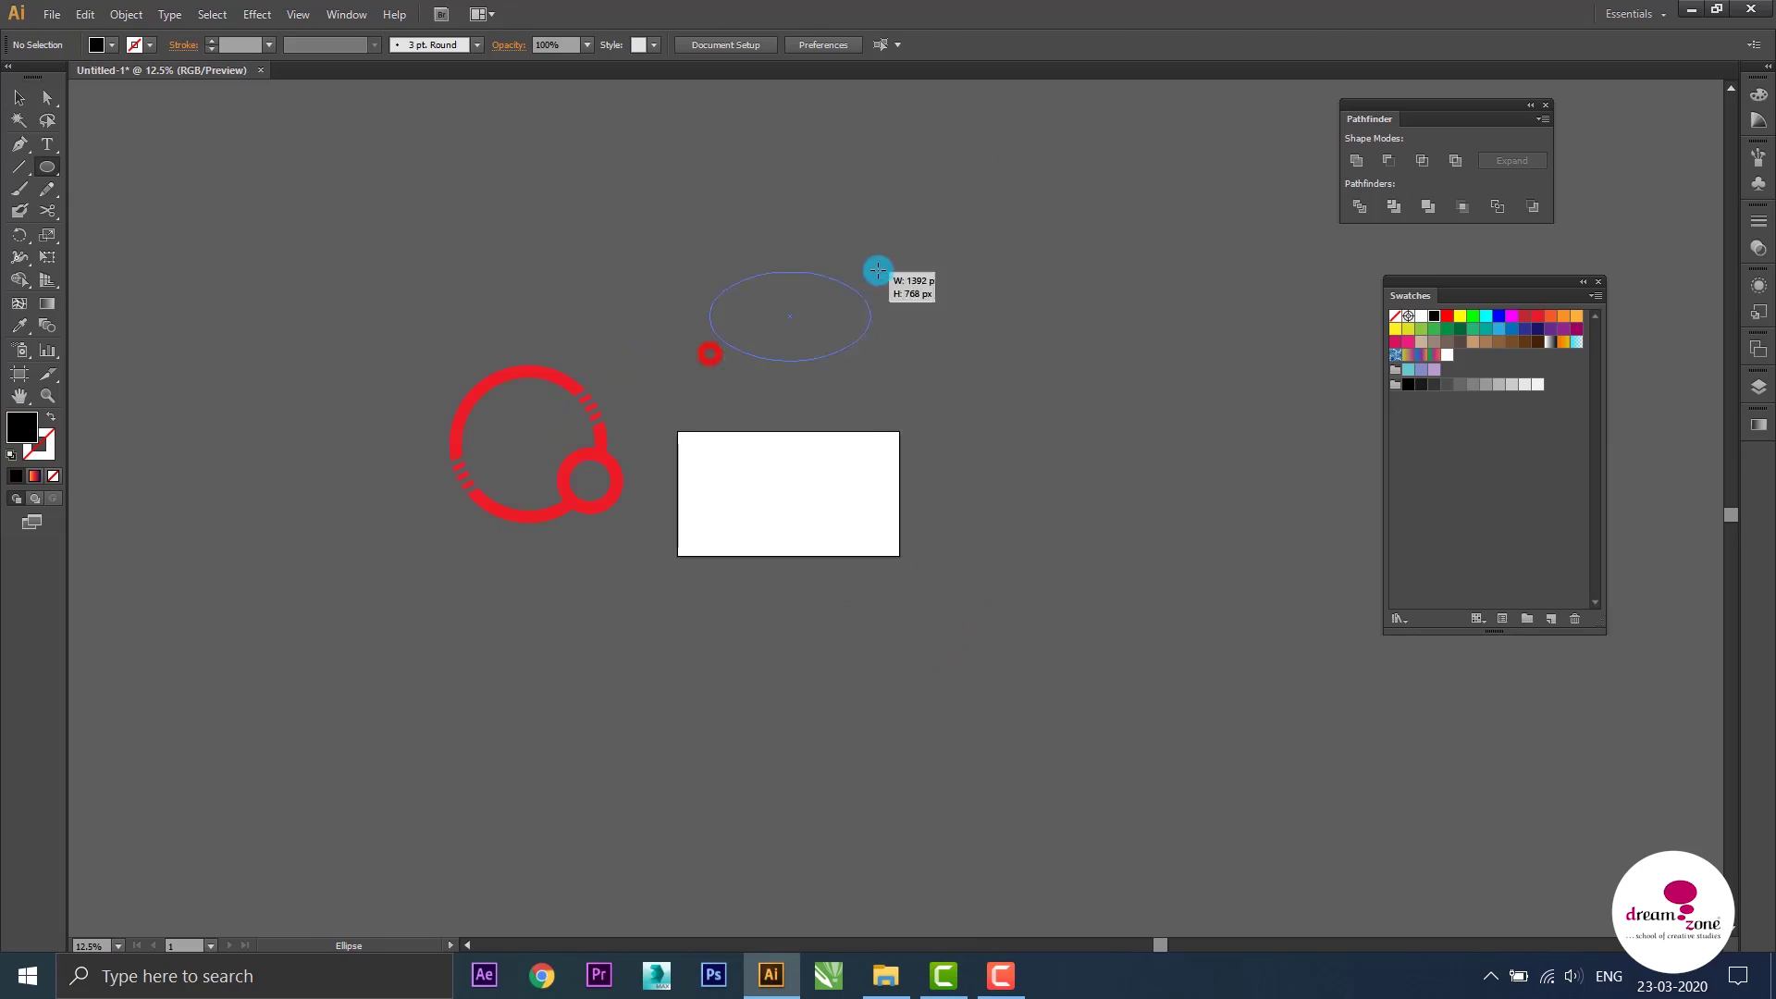
left_click_drag(710, 361, 873, 271)
key("Delete")
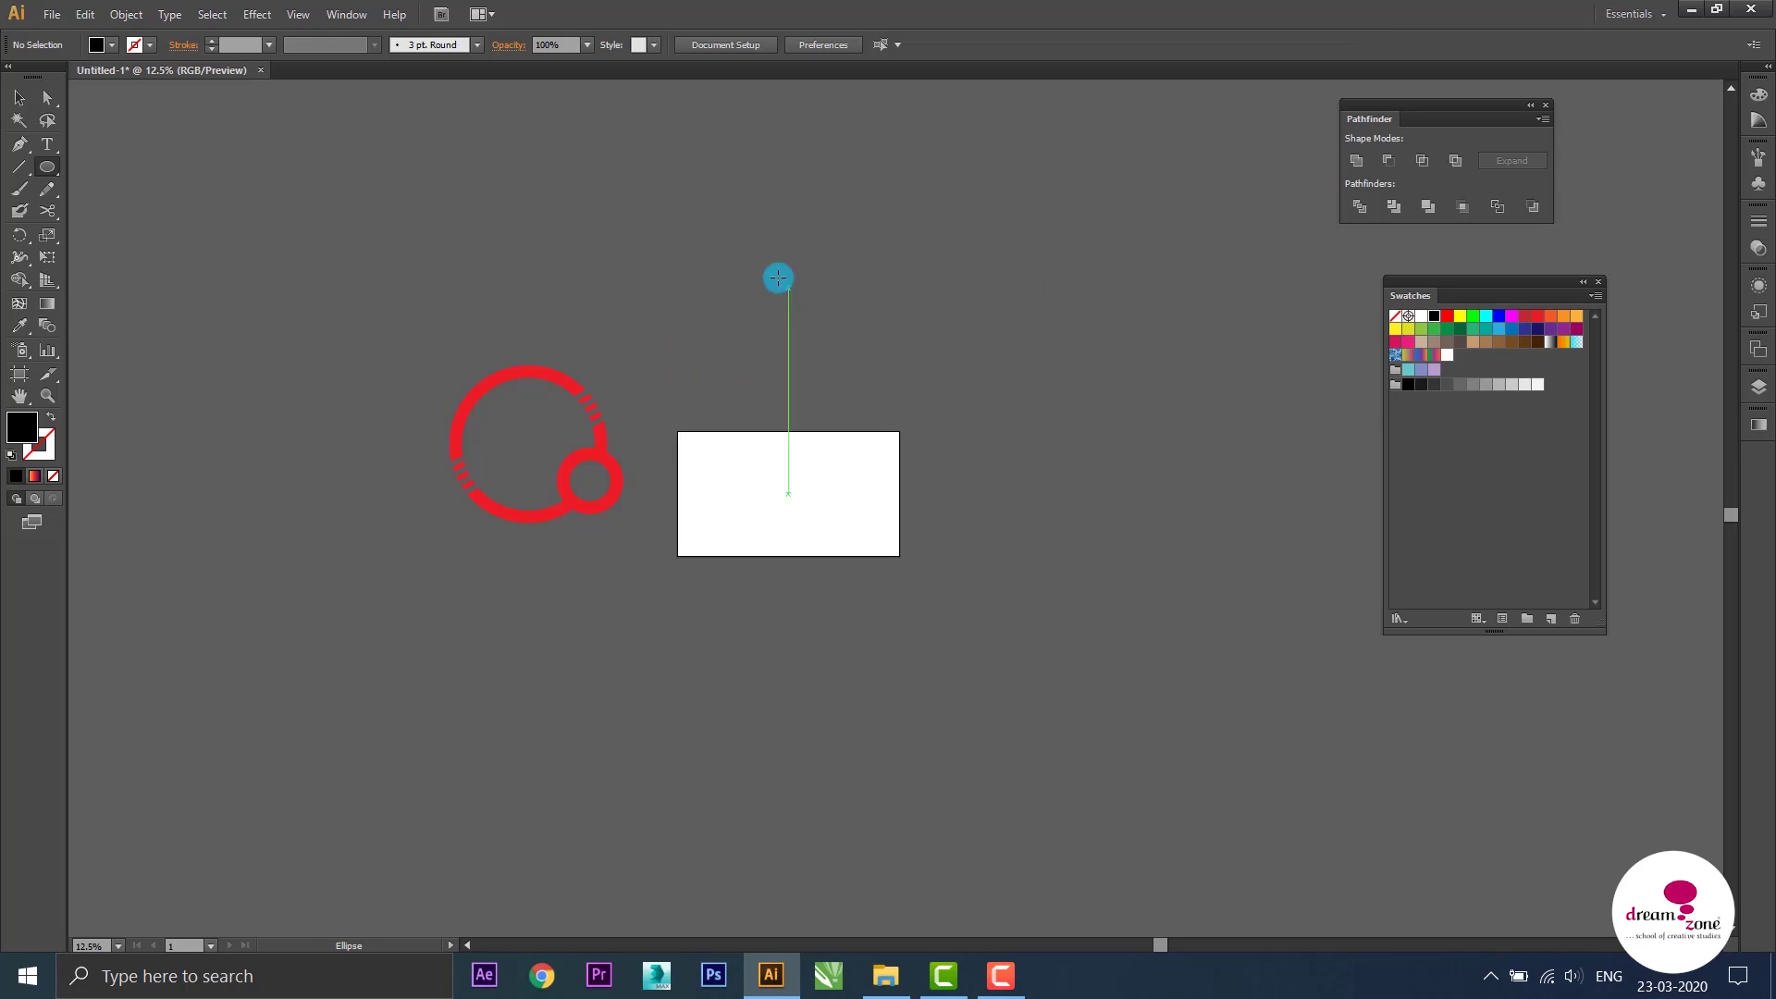
left_click_drag(759, 211, 948, 399)
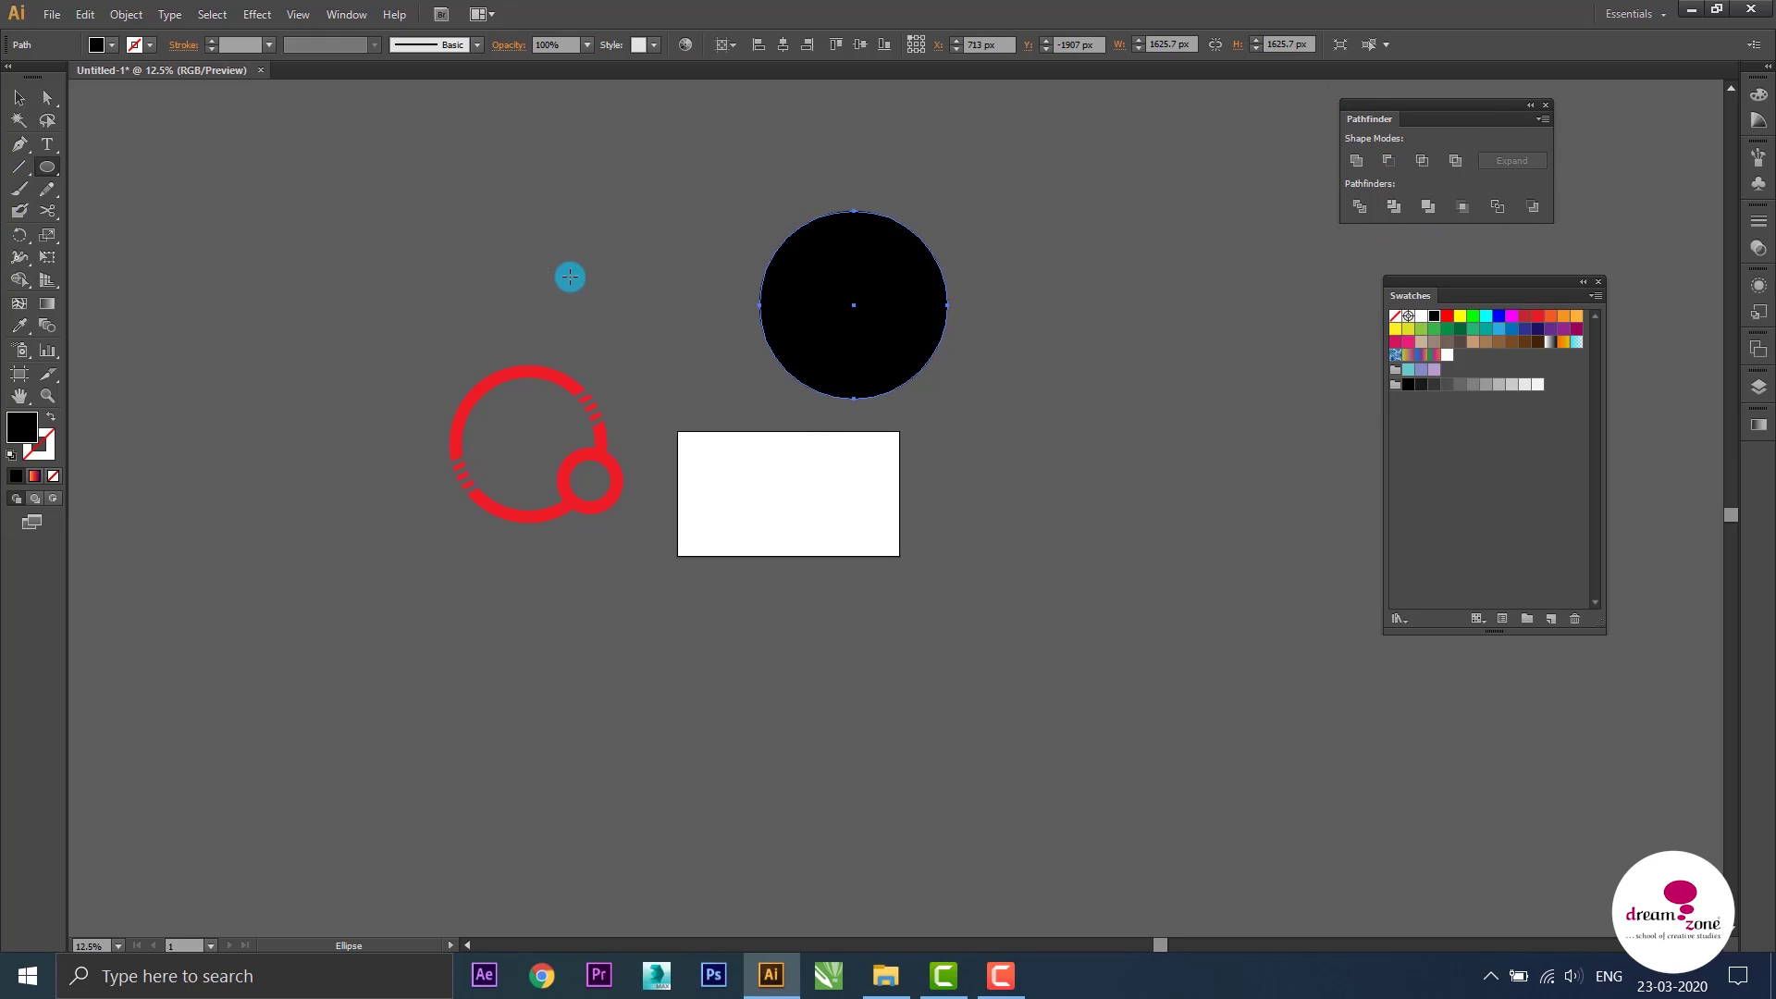
Draw a first pen curve across the black circle as an unfilled black stroke
key("p")
left_click(719, 304)
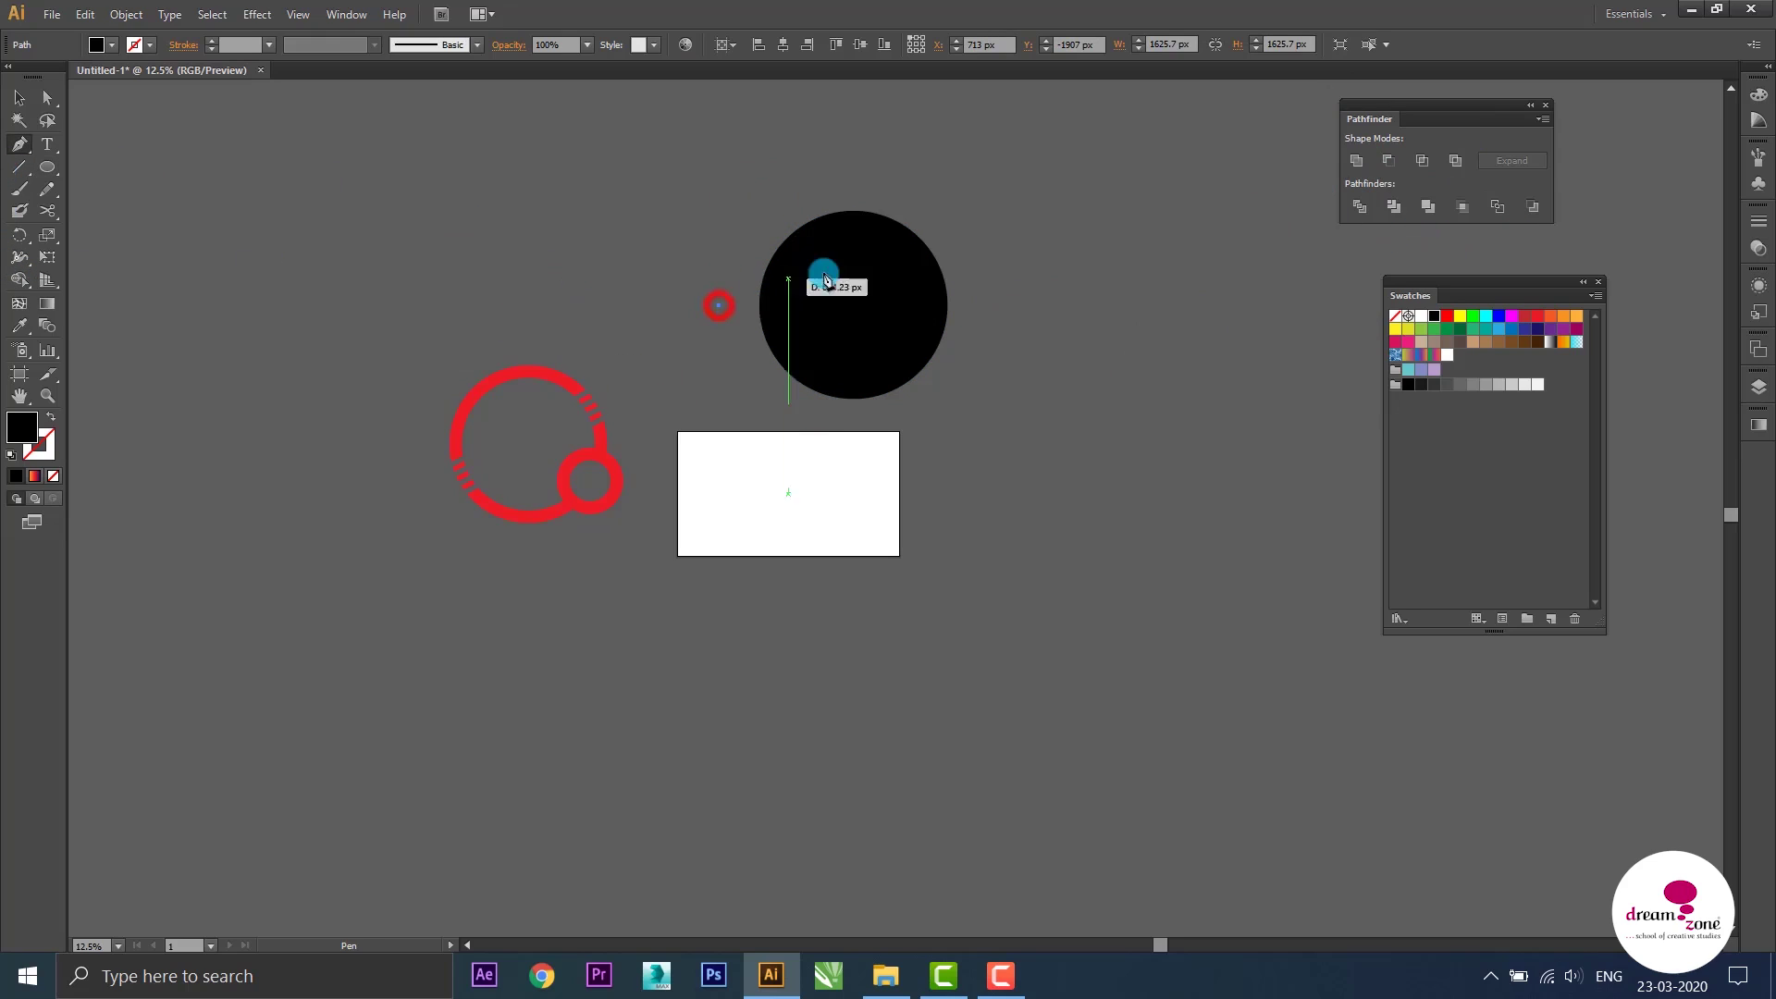
left_click_drag(882, 269, 1003, 293)
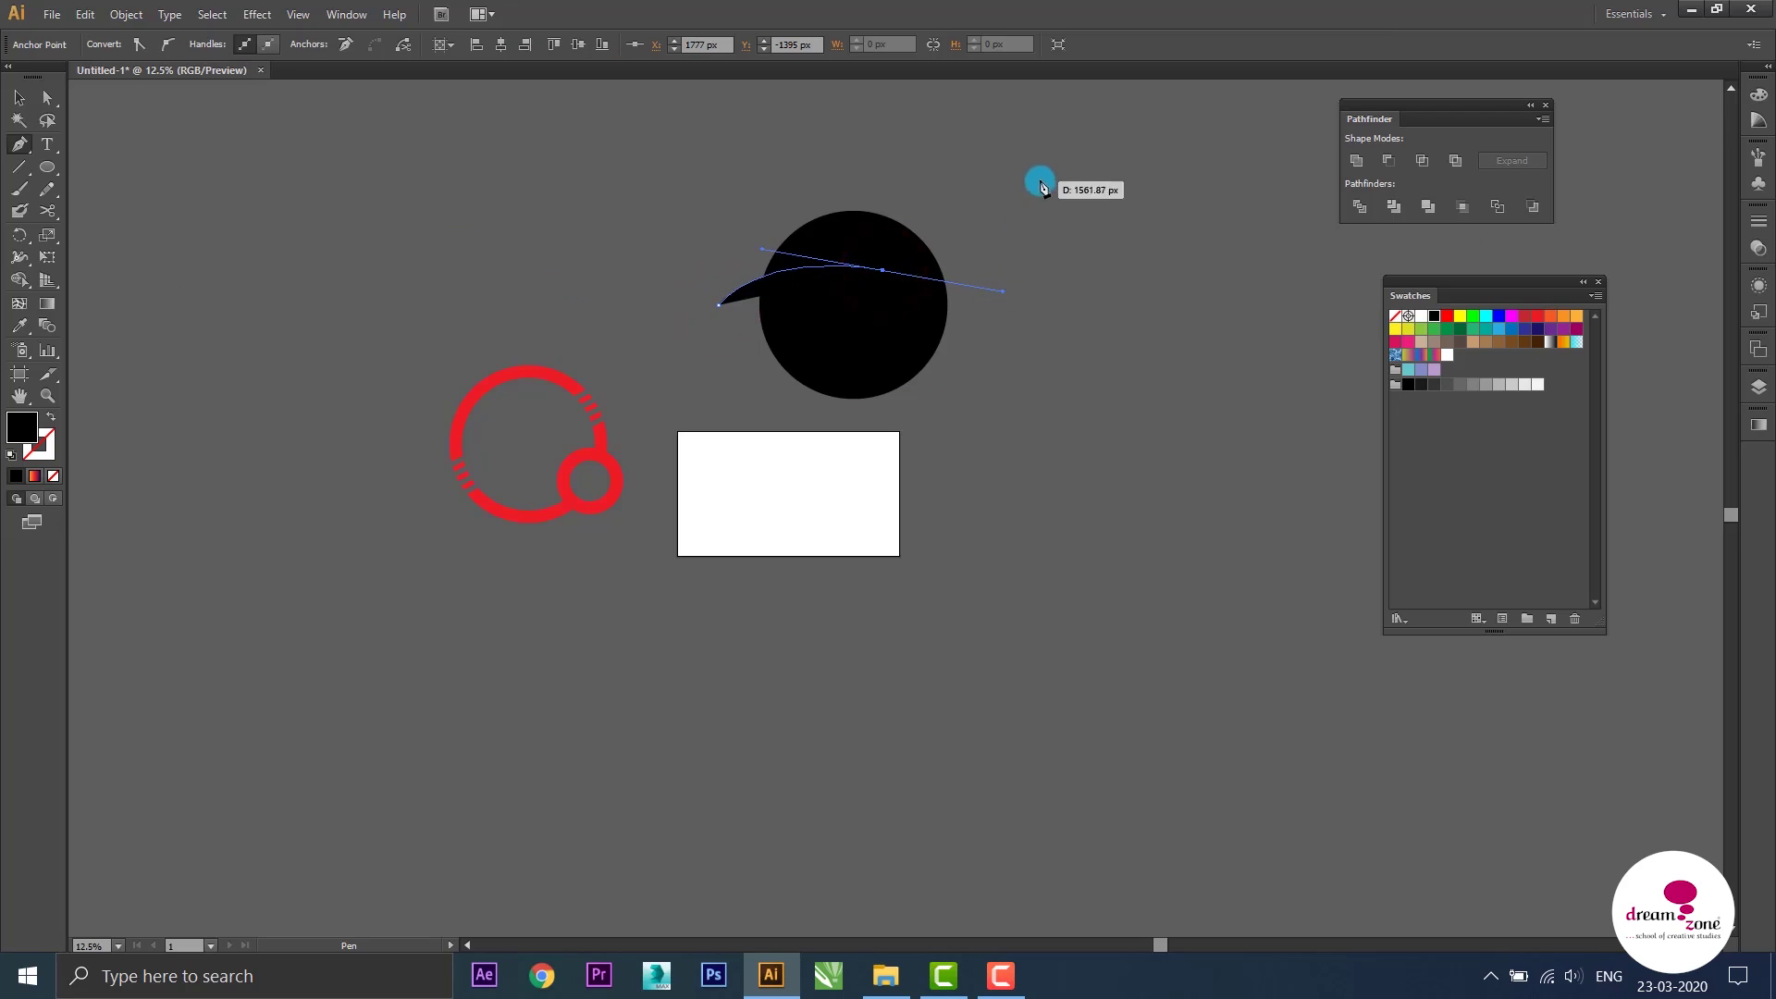
left_click_drag(1038, 182, 1046, 162)
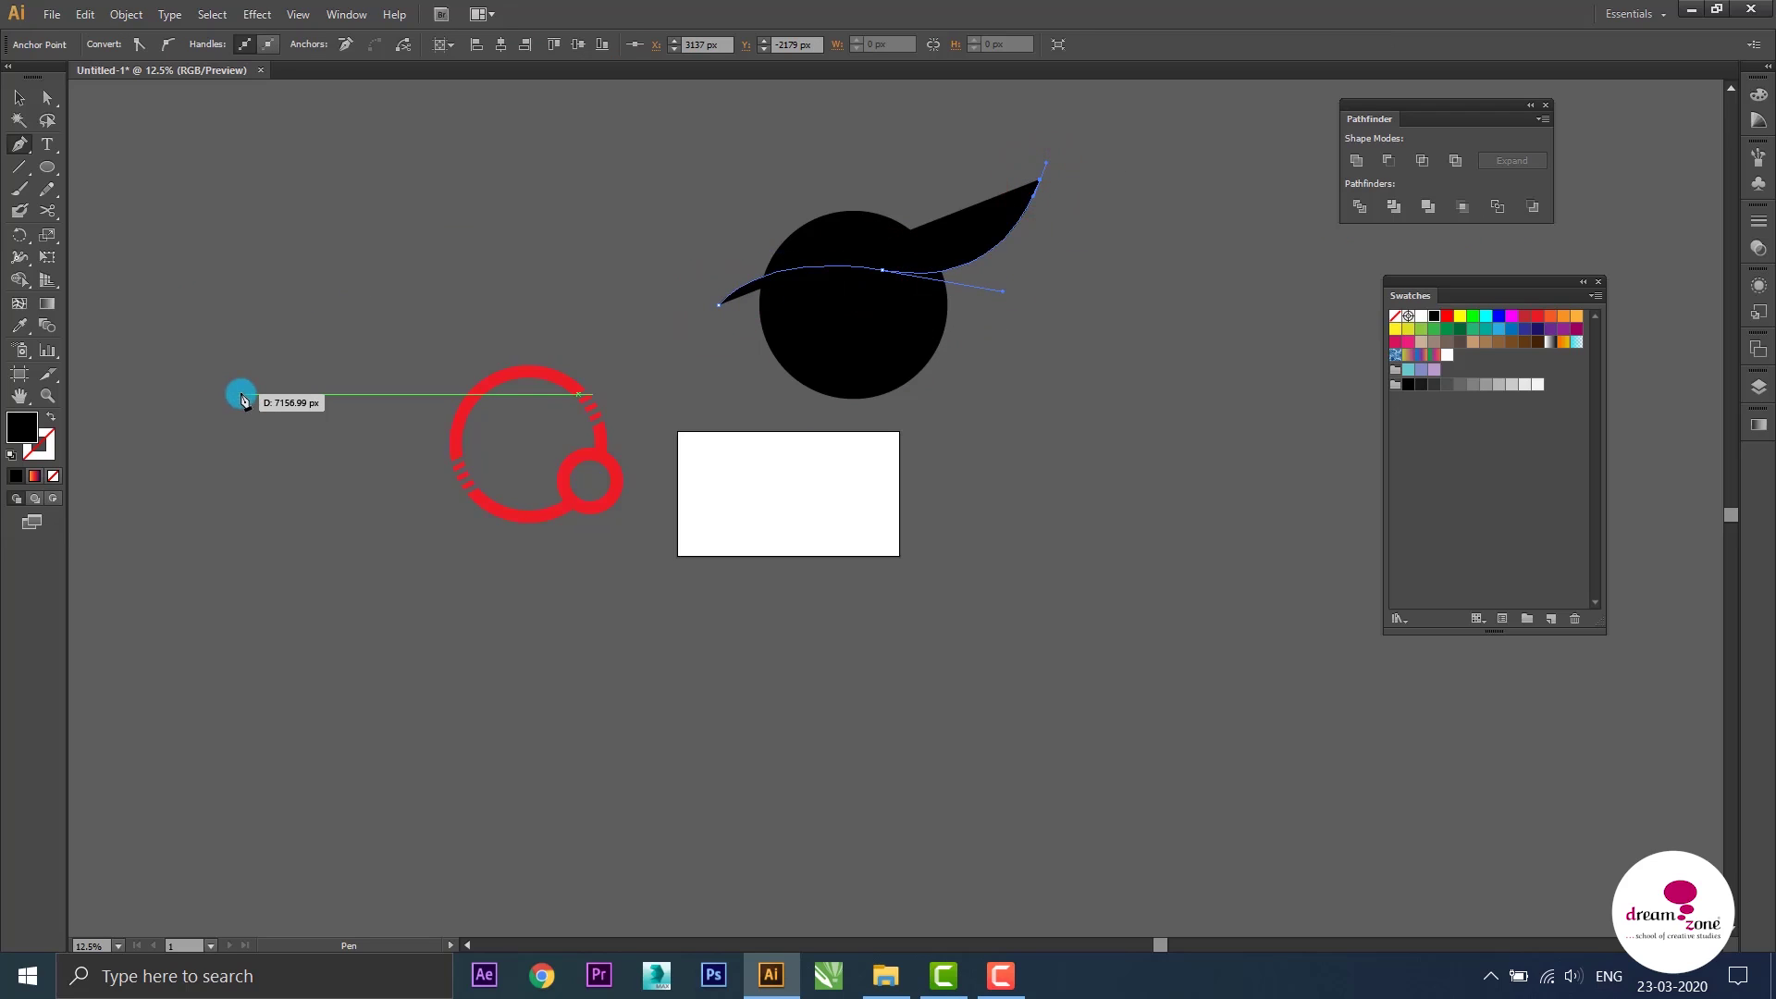
left_click(50, 421)
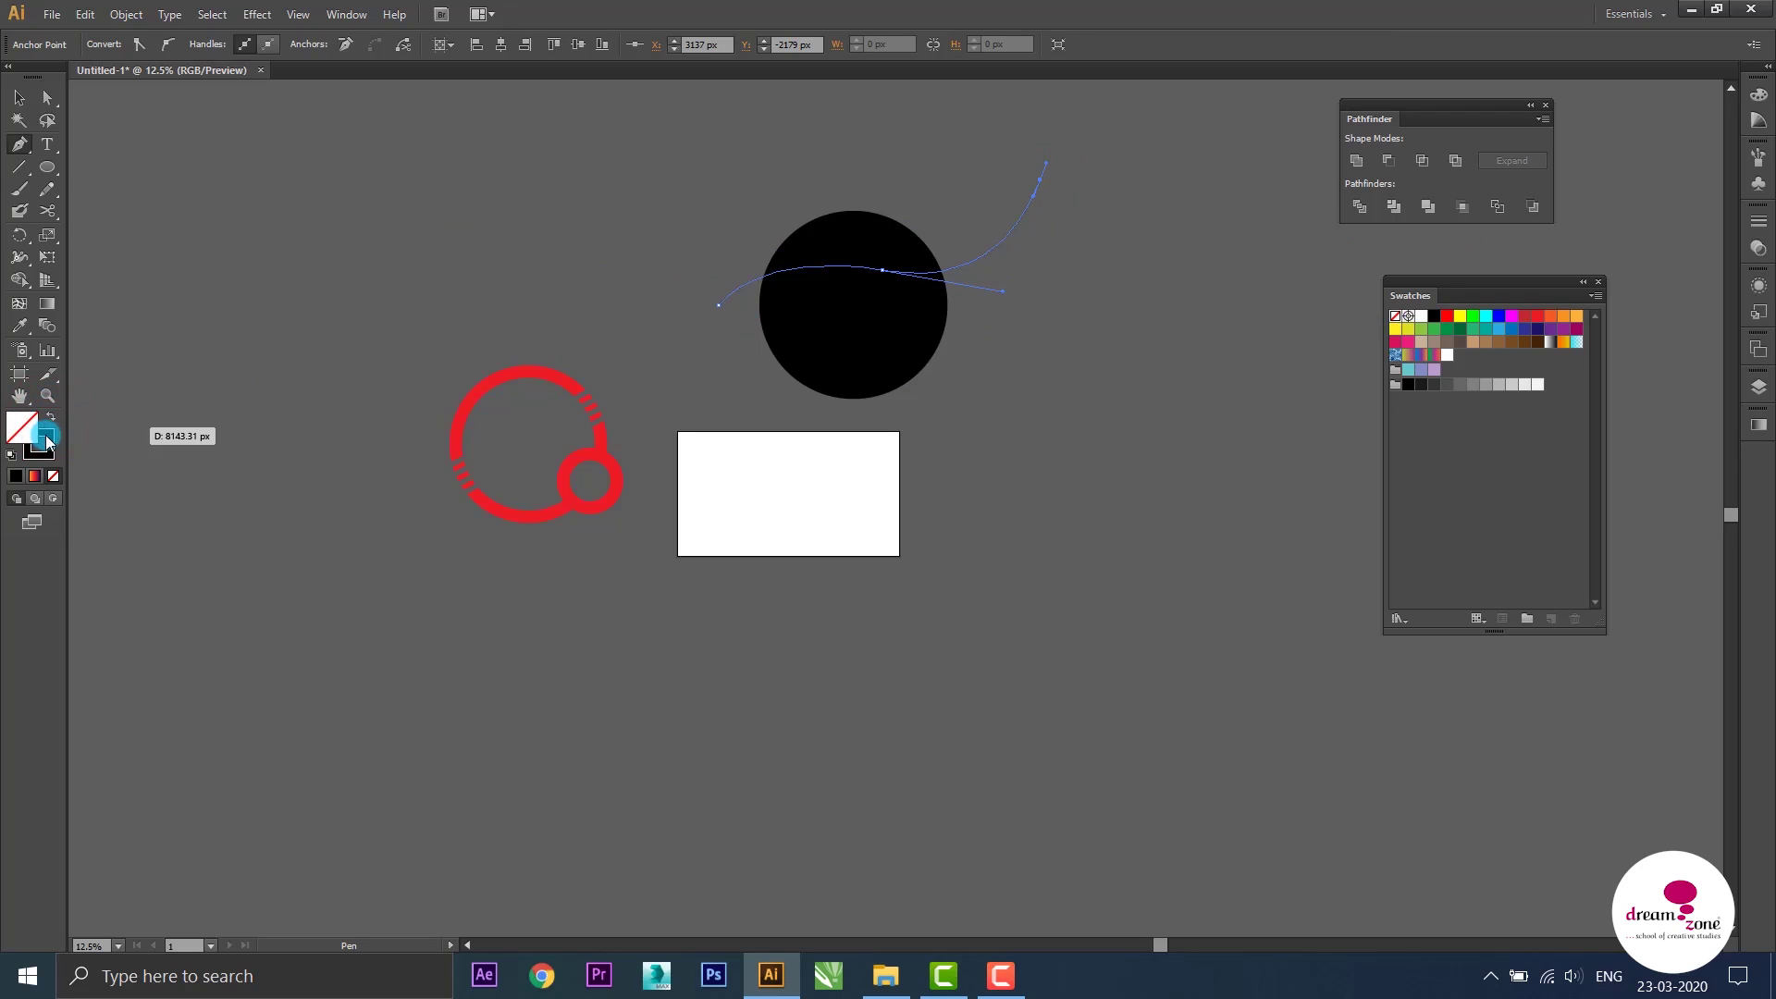
left_click(49, 441)
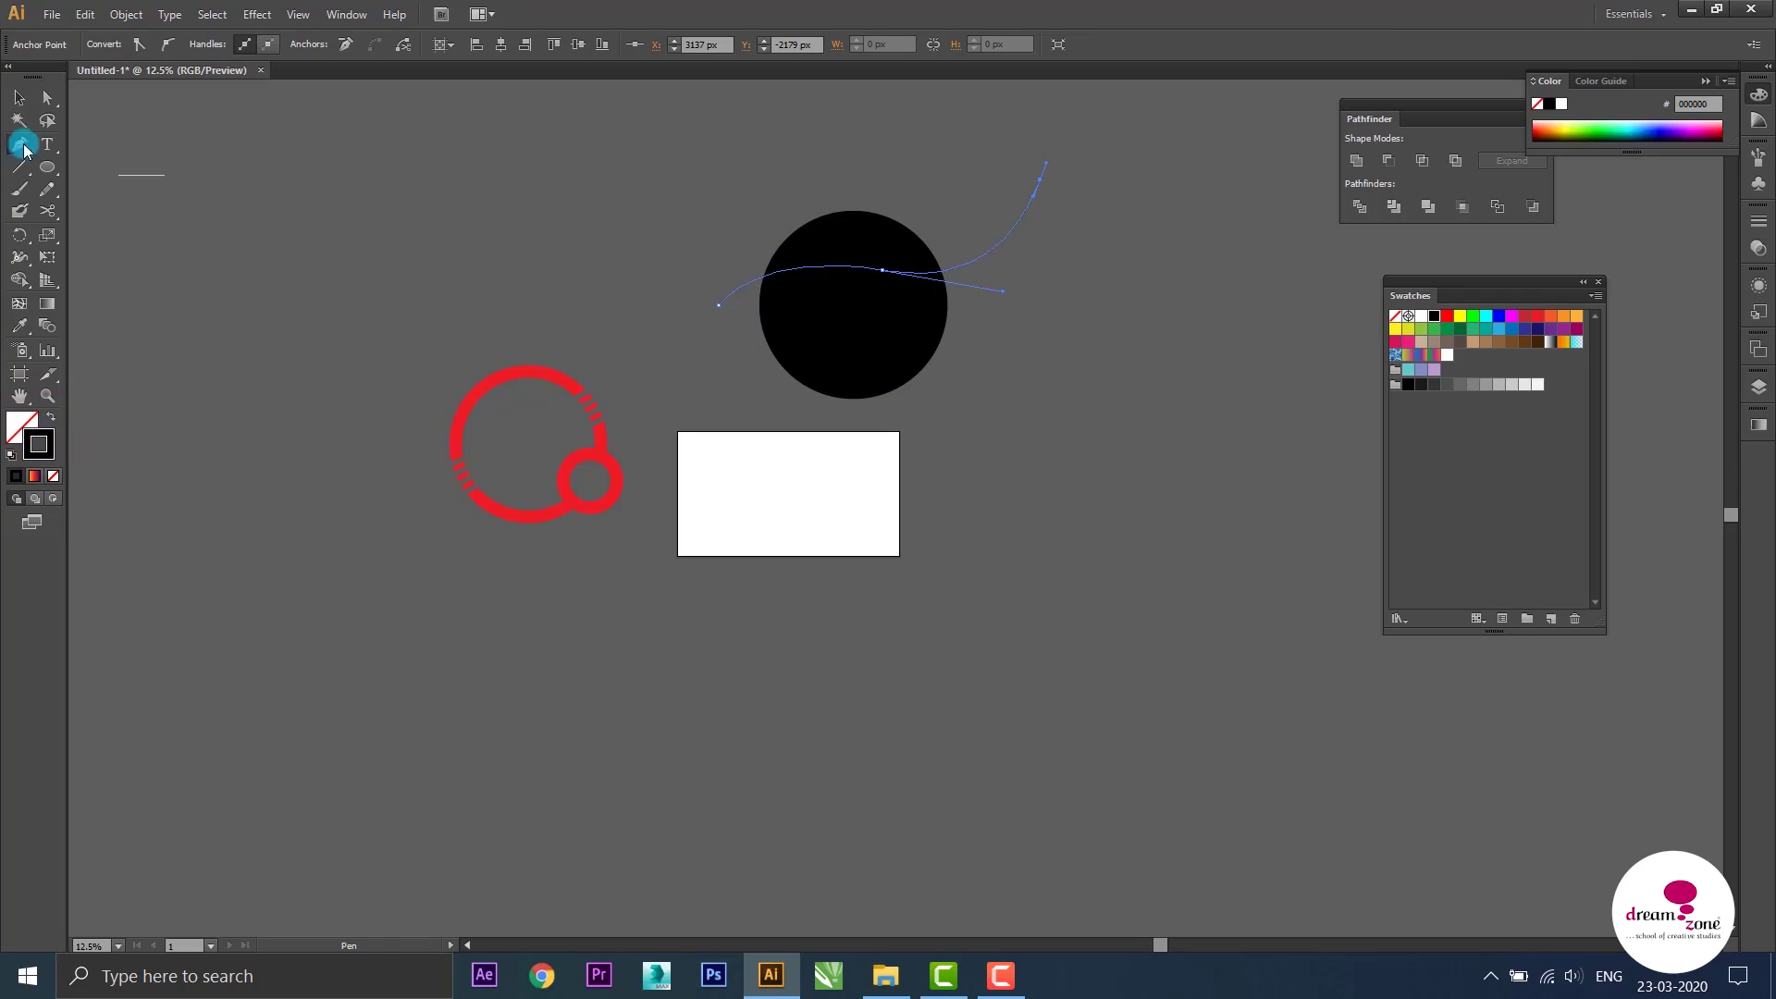
left_click(18, 97)
left_click(1140, 264)
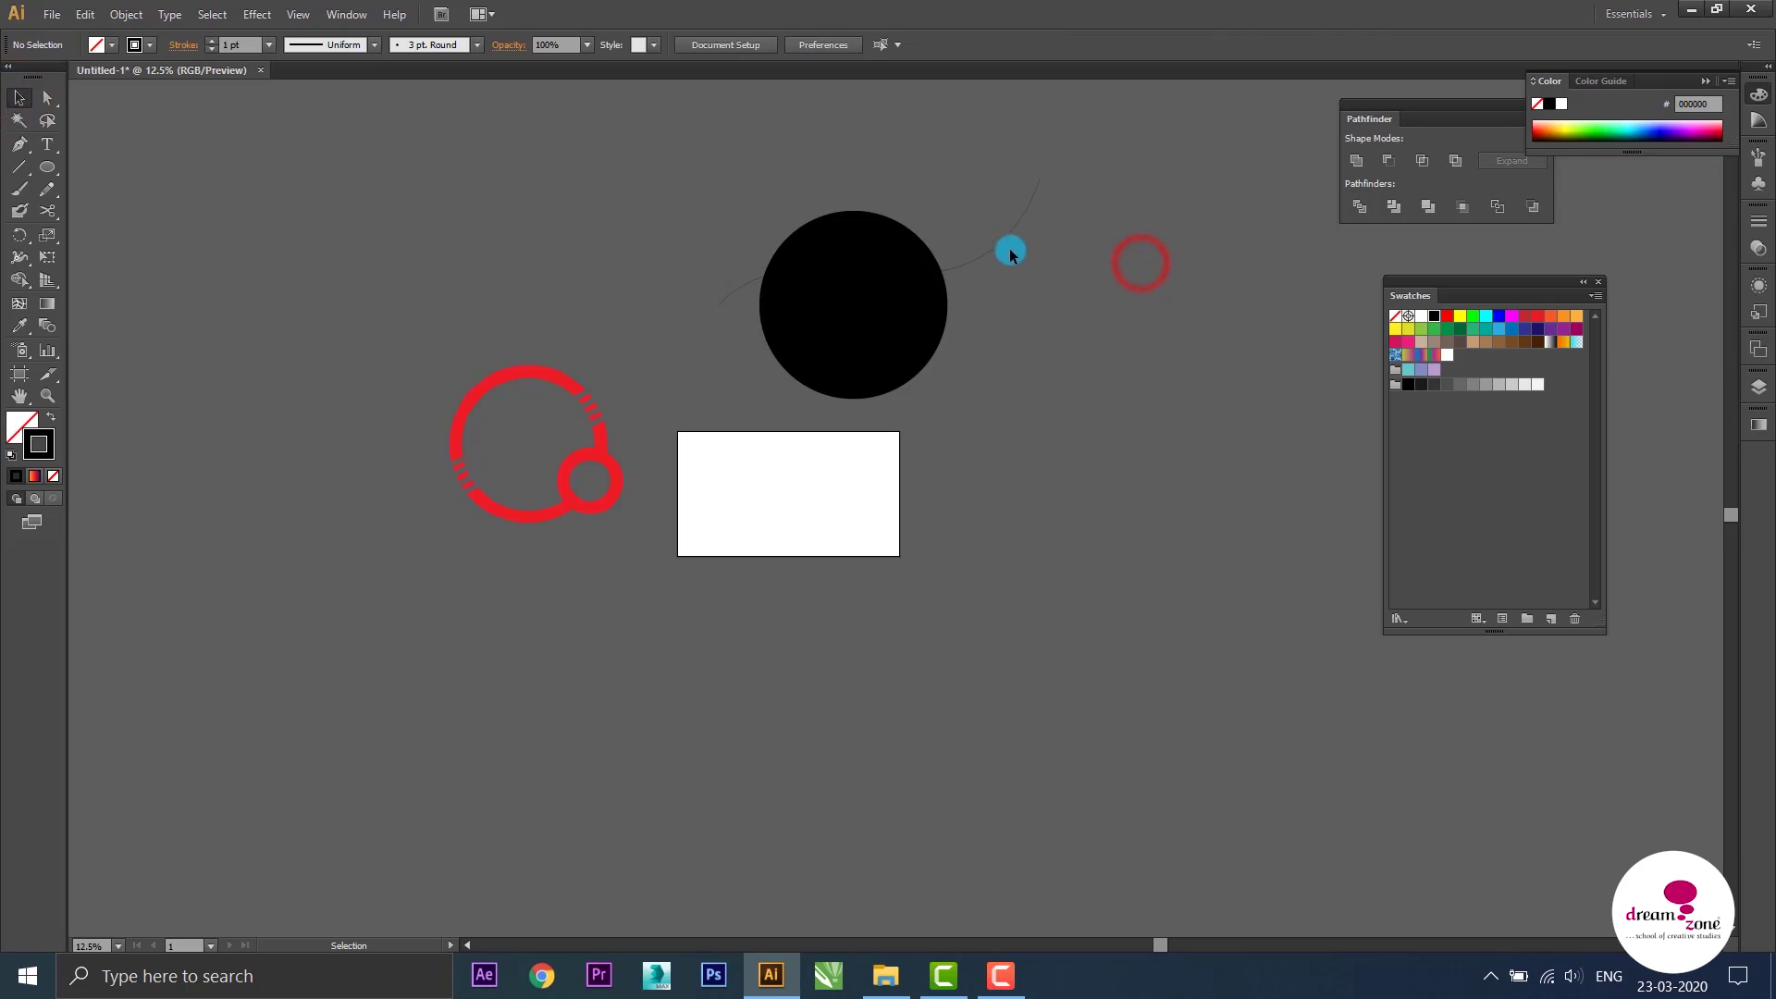
left_click(1005, 246)
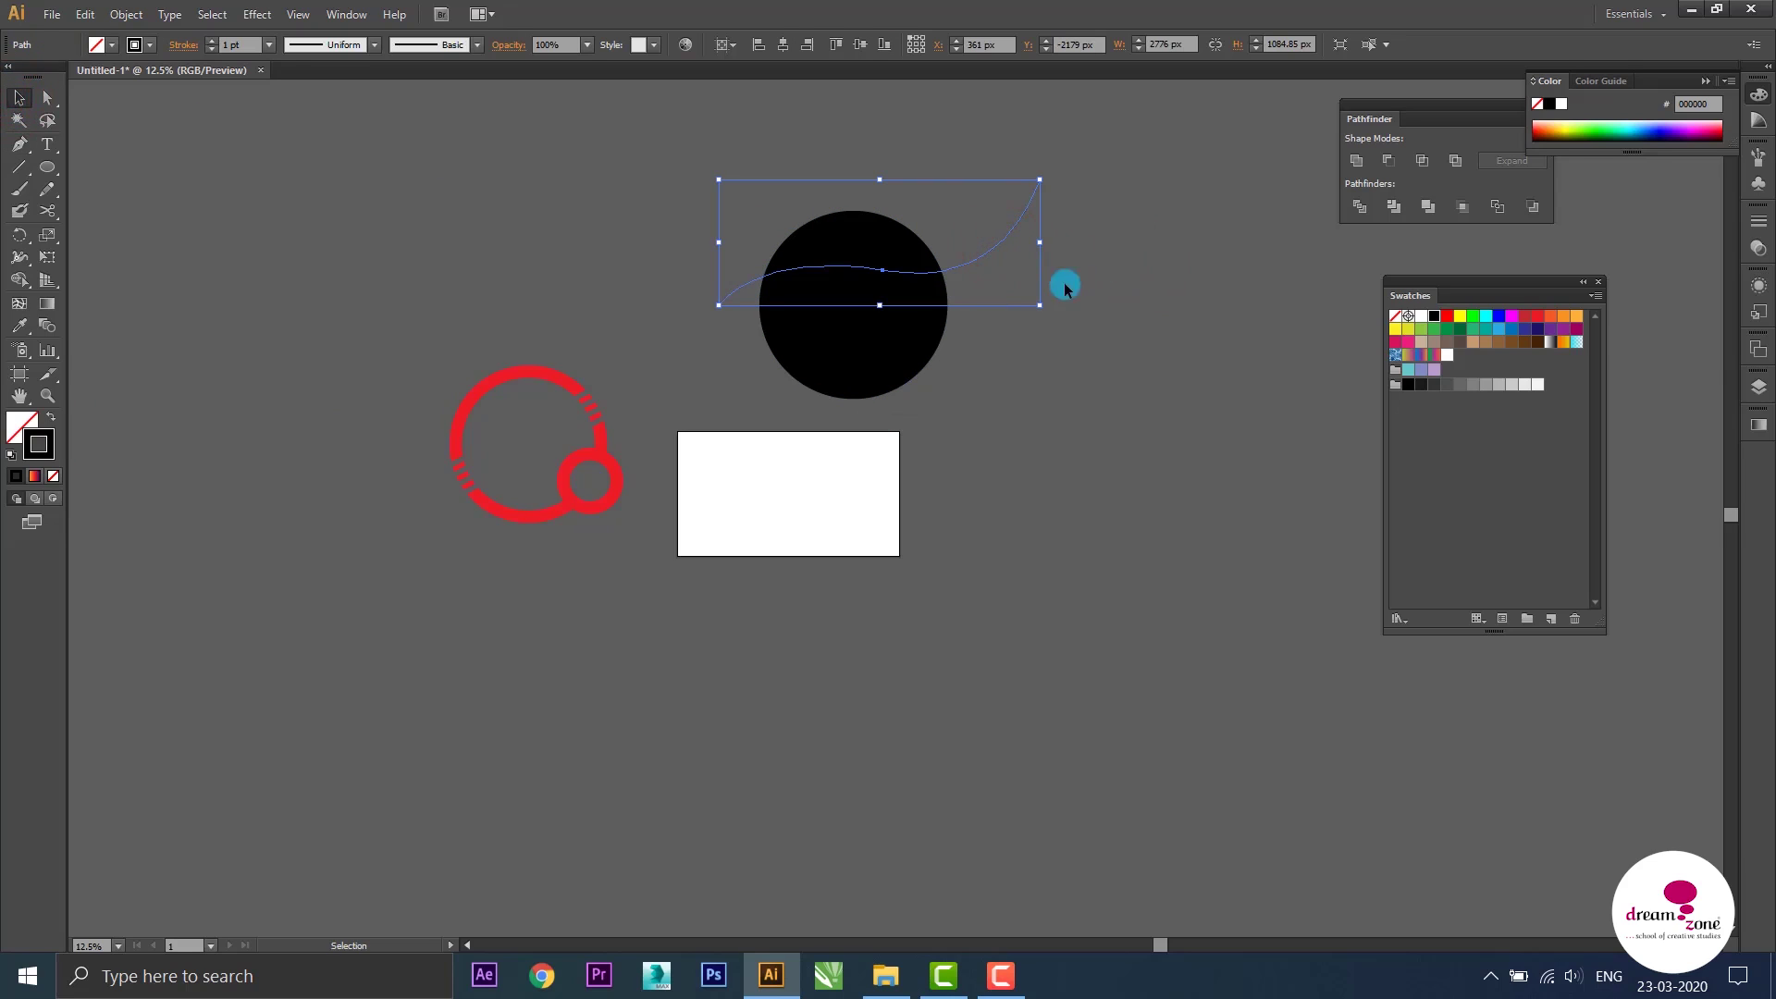
left_click(1169, 257)
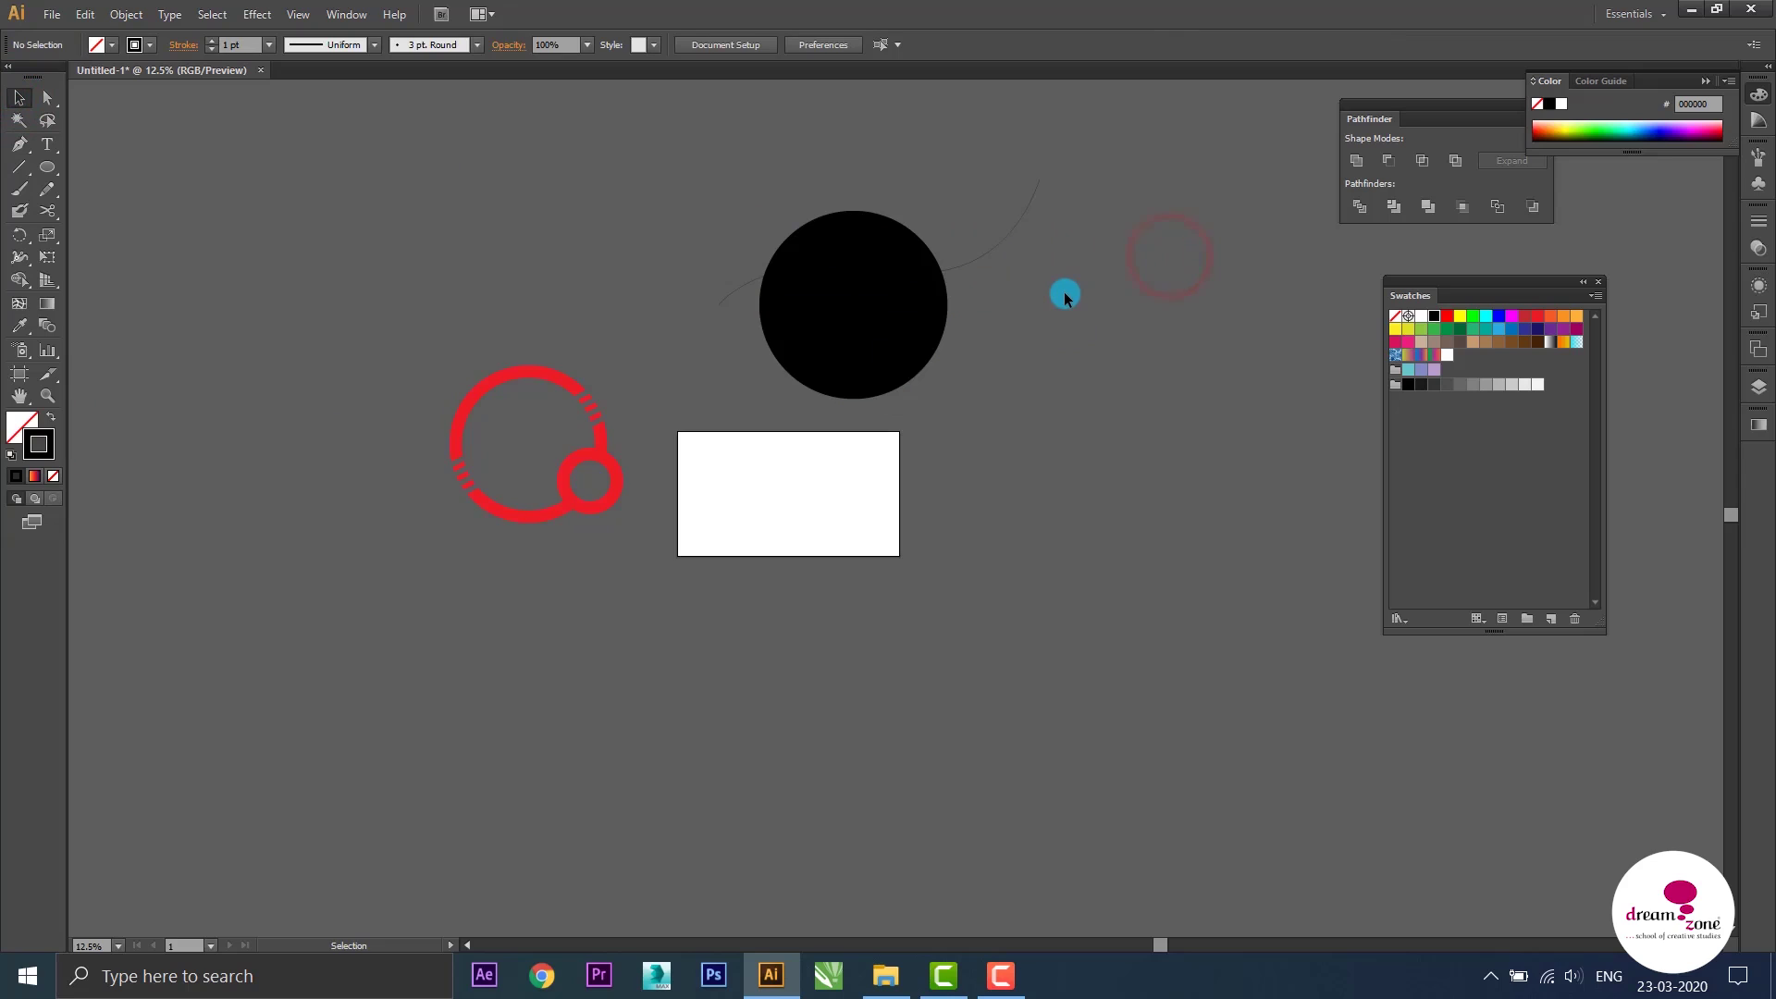
Draw a second pen curve through the circle, removing a stray anchor
key("p")
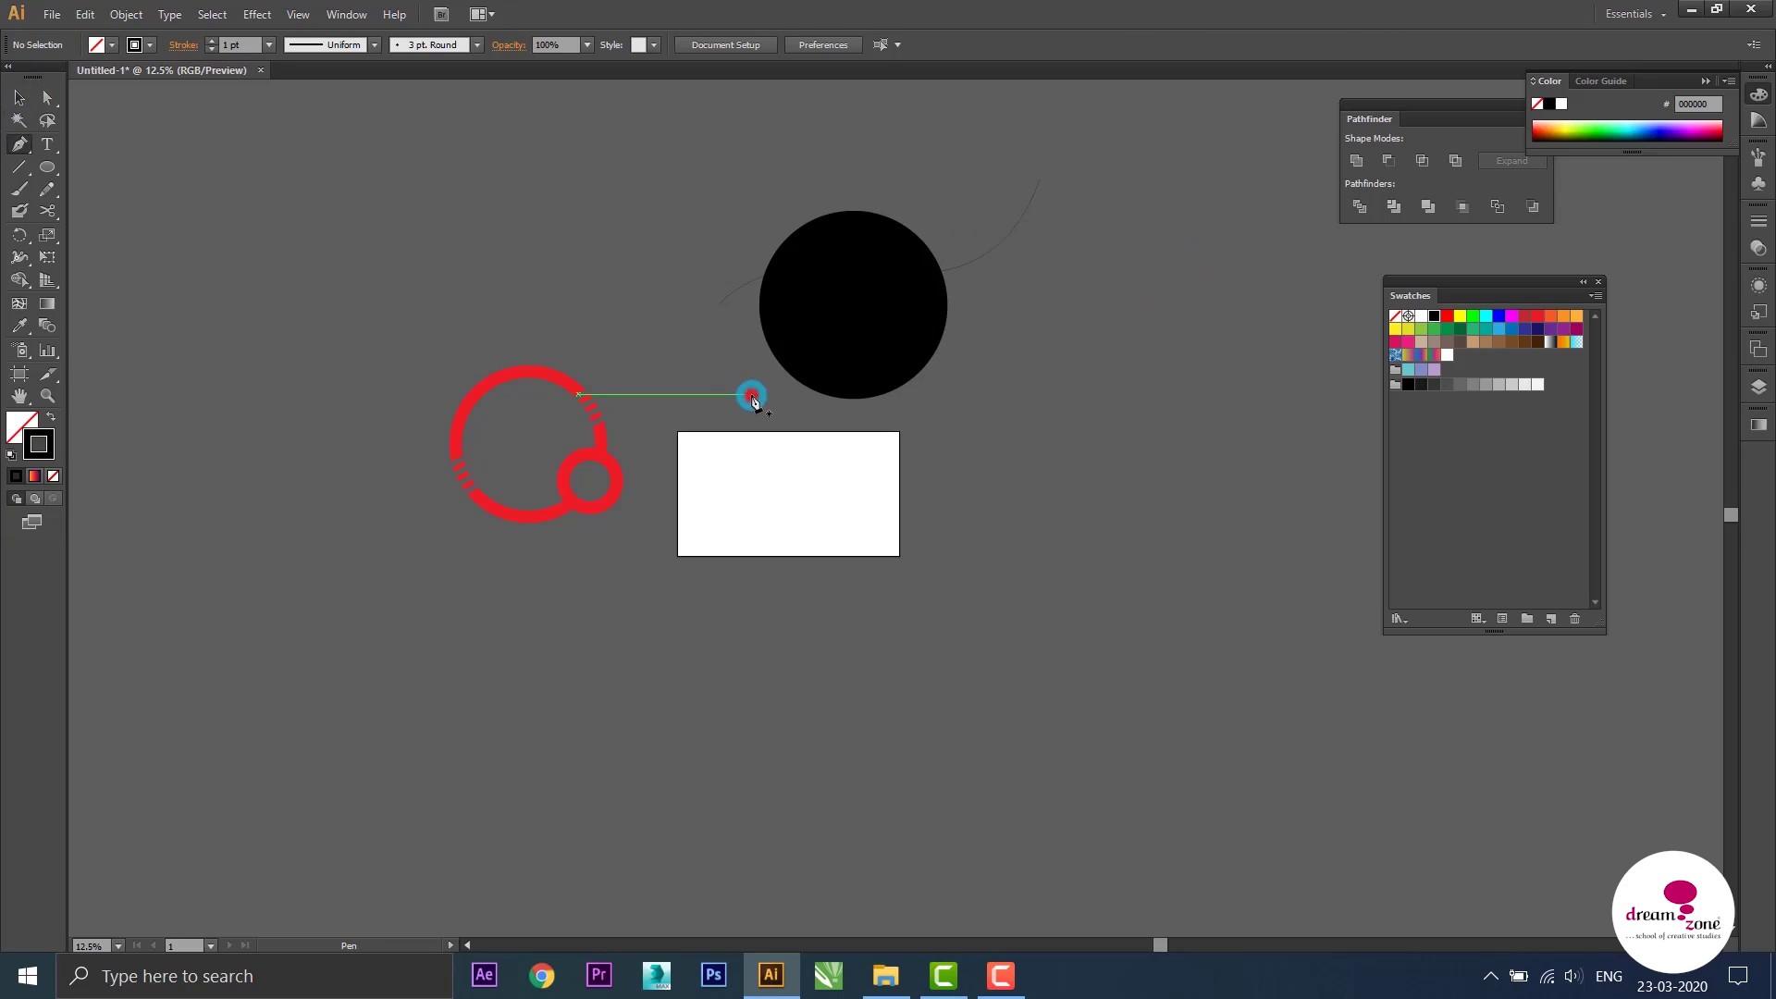
left_click(837, 332)
left_click_drag(1025, 267, 1061, 210)
left_click(1116, 139)
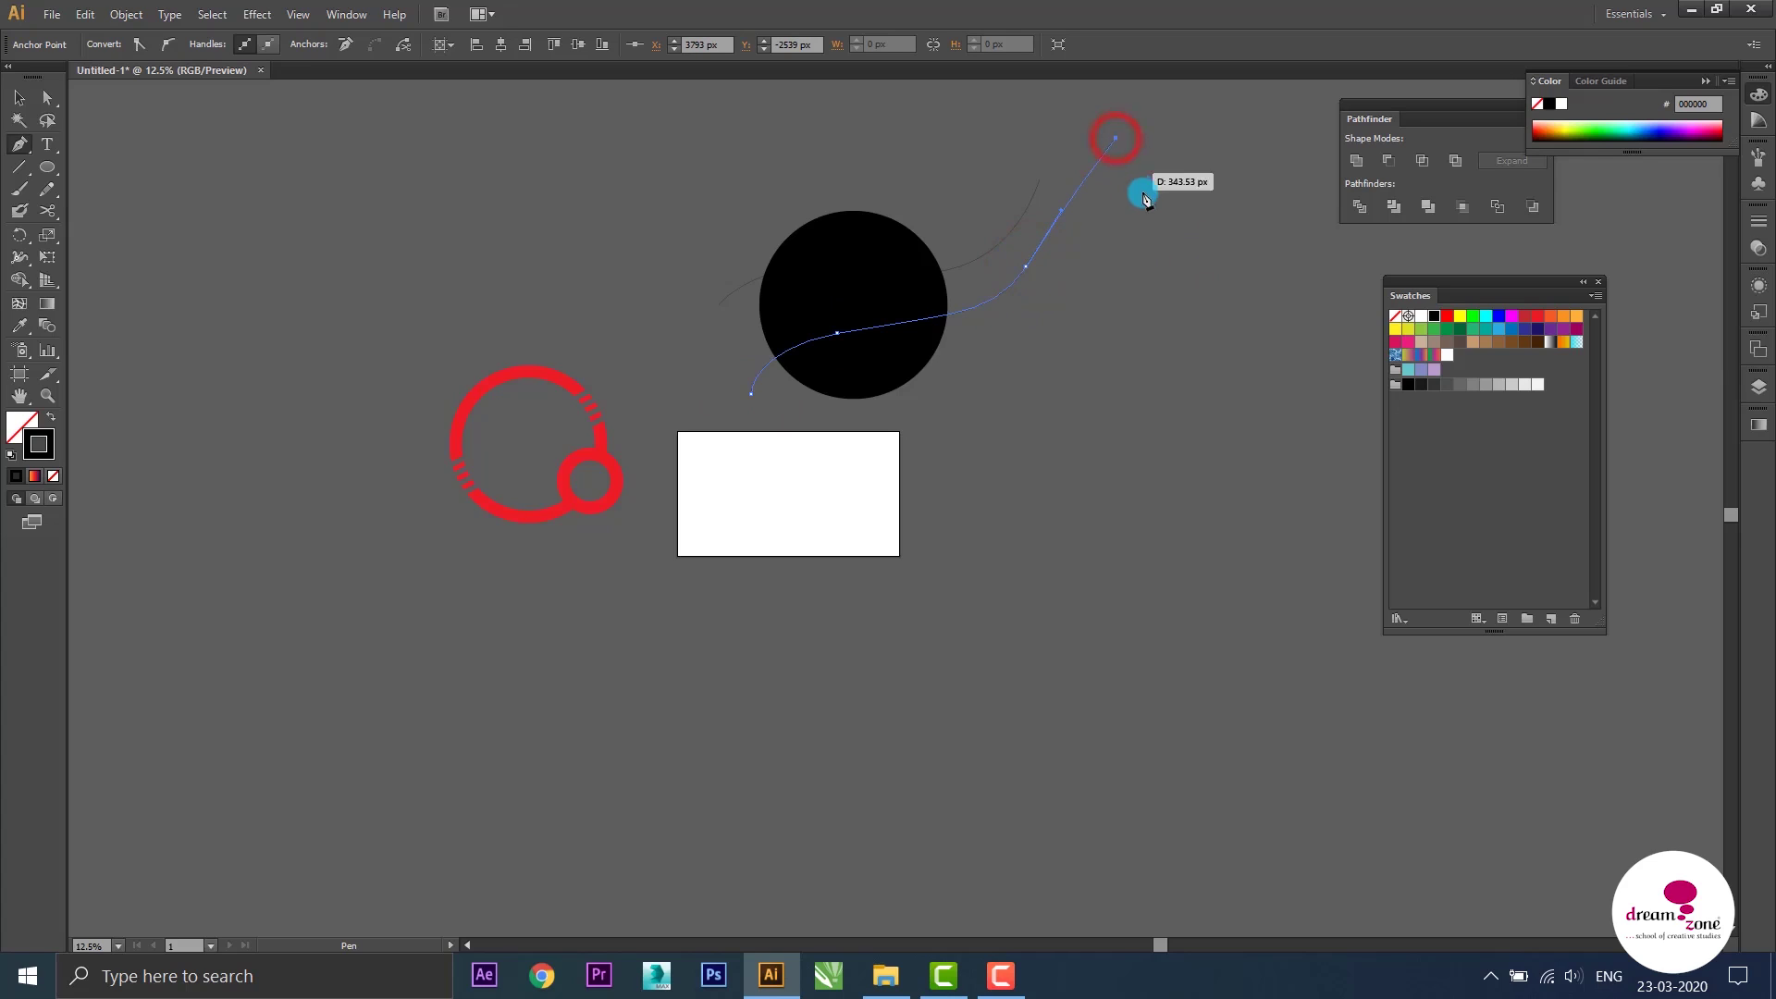
key("ctrl+z")
Draw third and fourth pen curves sweeping across and past the circle
left_click(1101, 243, "ctrl")
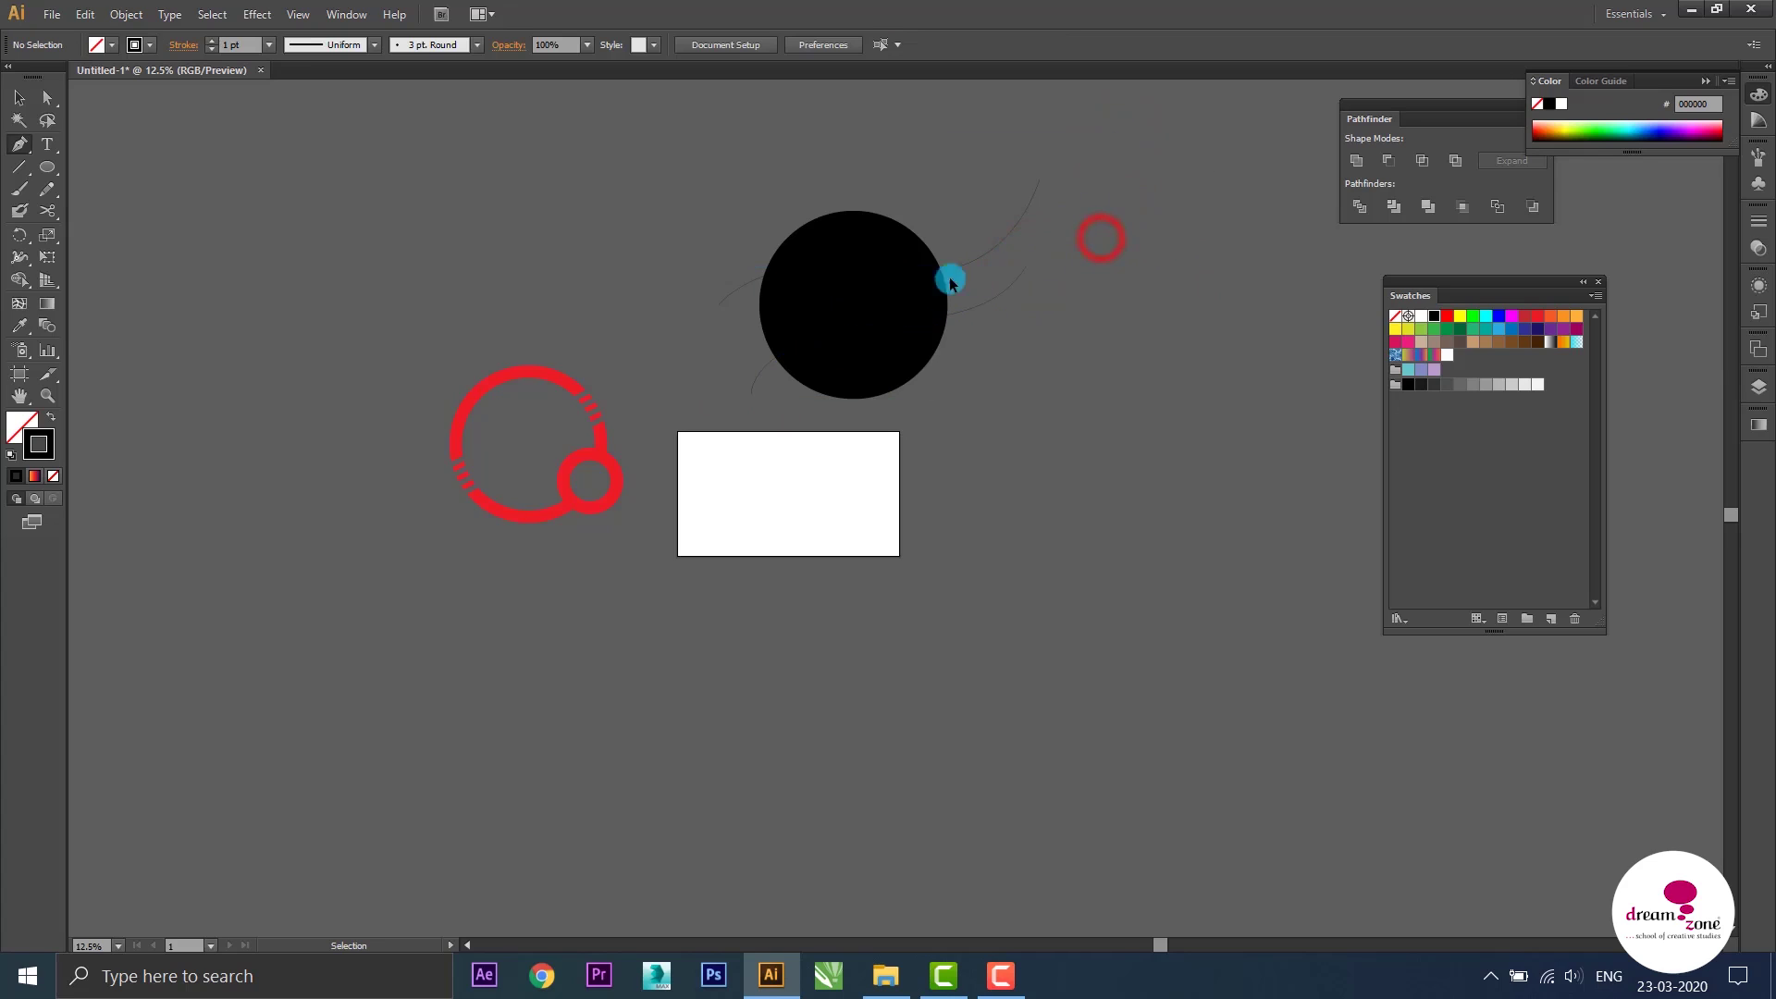
mouse_move(715, 217)
left_mouse_down()
mouse_move(811, 236)
mouse_move(920, 226)
left_mouse_up()
left_click_drag(959, 155, 1059, 280)
left_click(1130, 230, "ctrl")
left_click_drag(787, 424, 840, 386)
left_click_drag(865, 372, 1004, 344)
left_click(1074, 324, "ctrl")
left_click(17, 101)
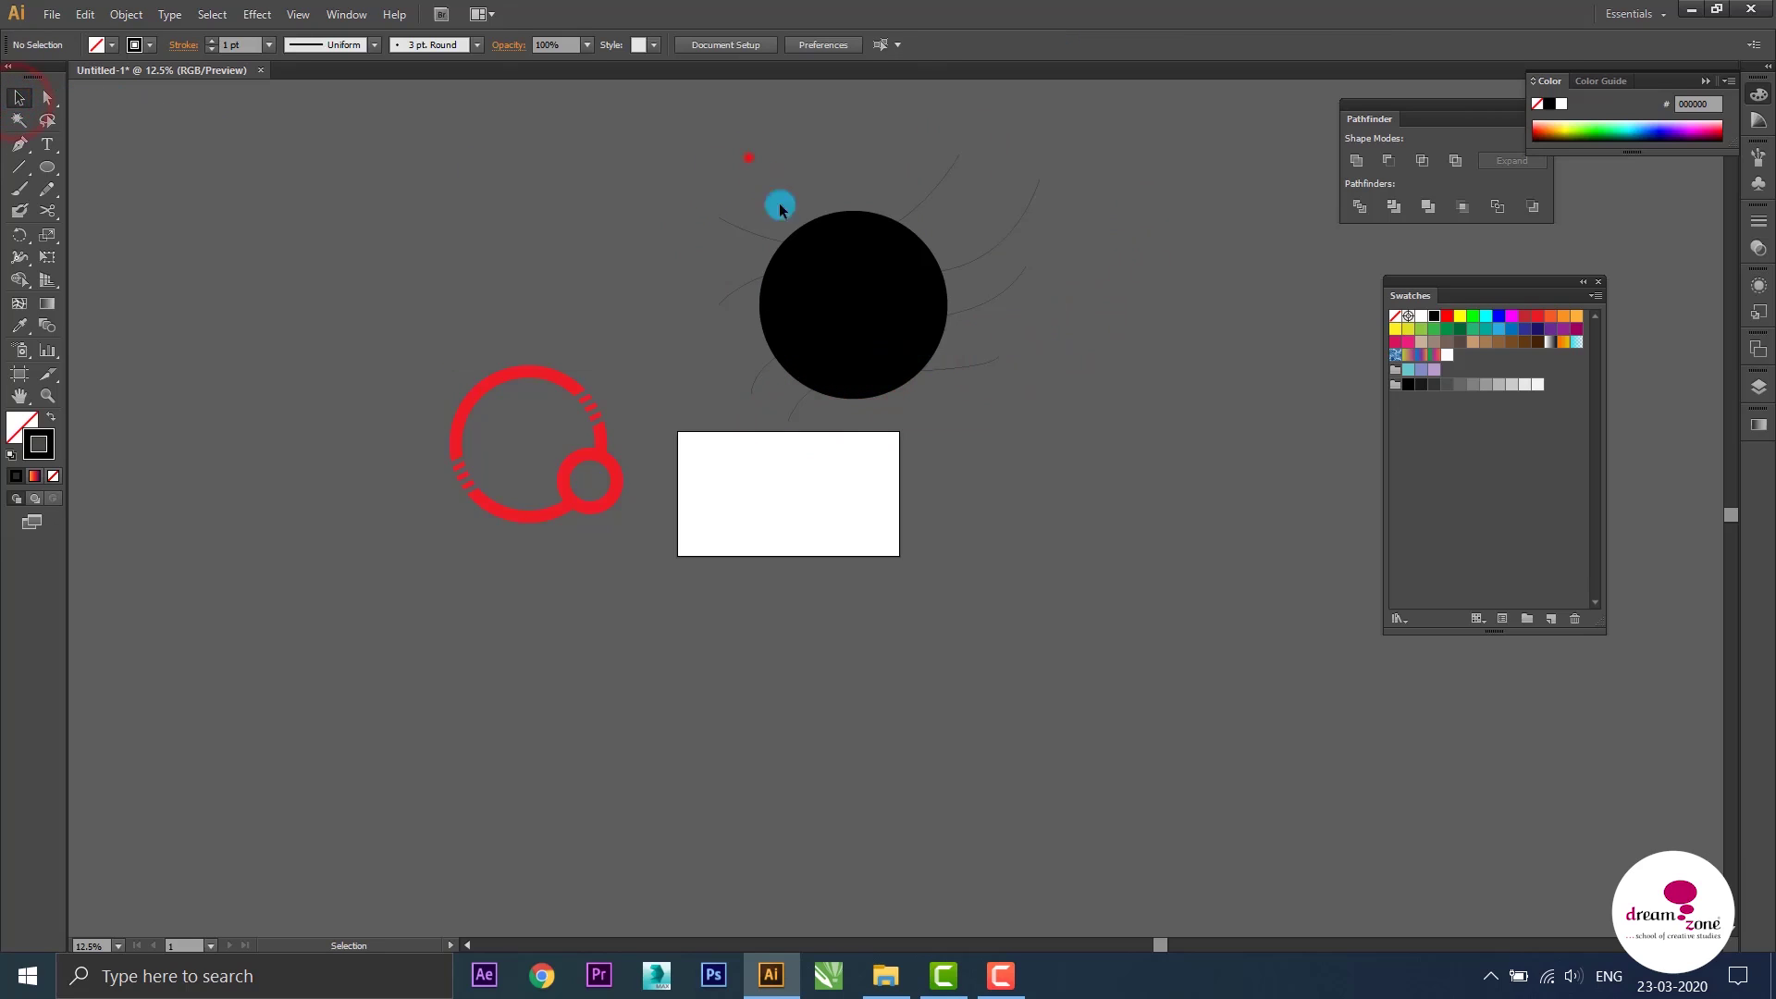
Select the black circle and all four curves and apply Pathfinder Divide
left_click_drag(748, 157, 959, 412)
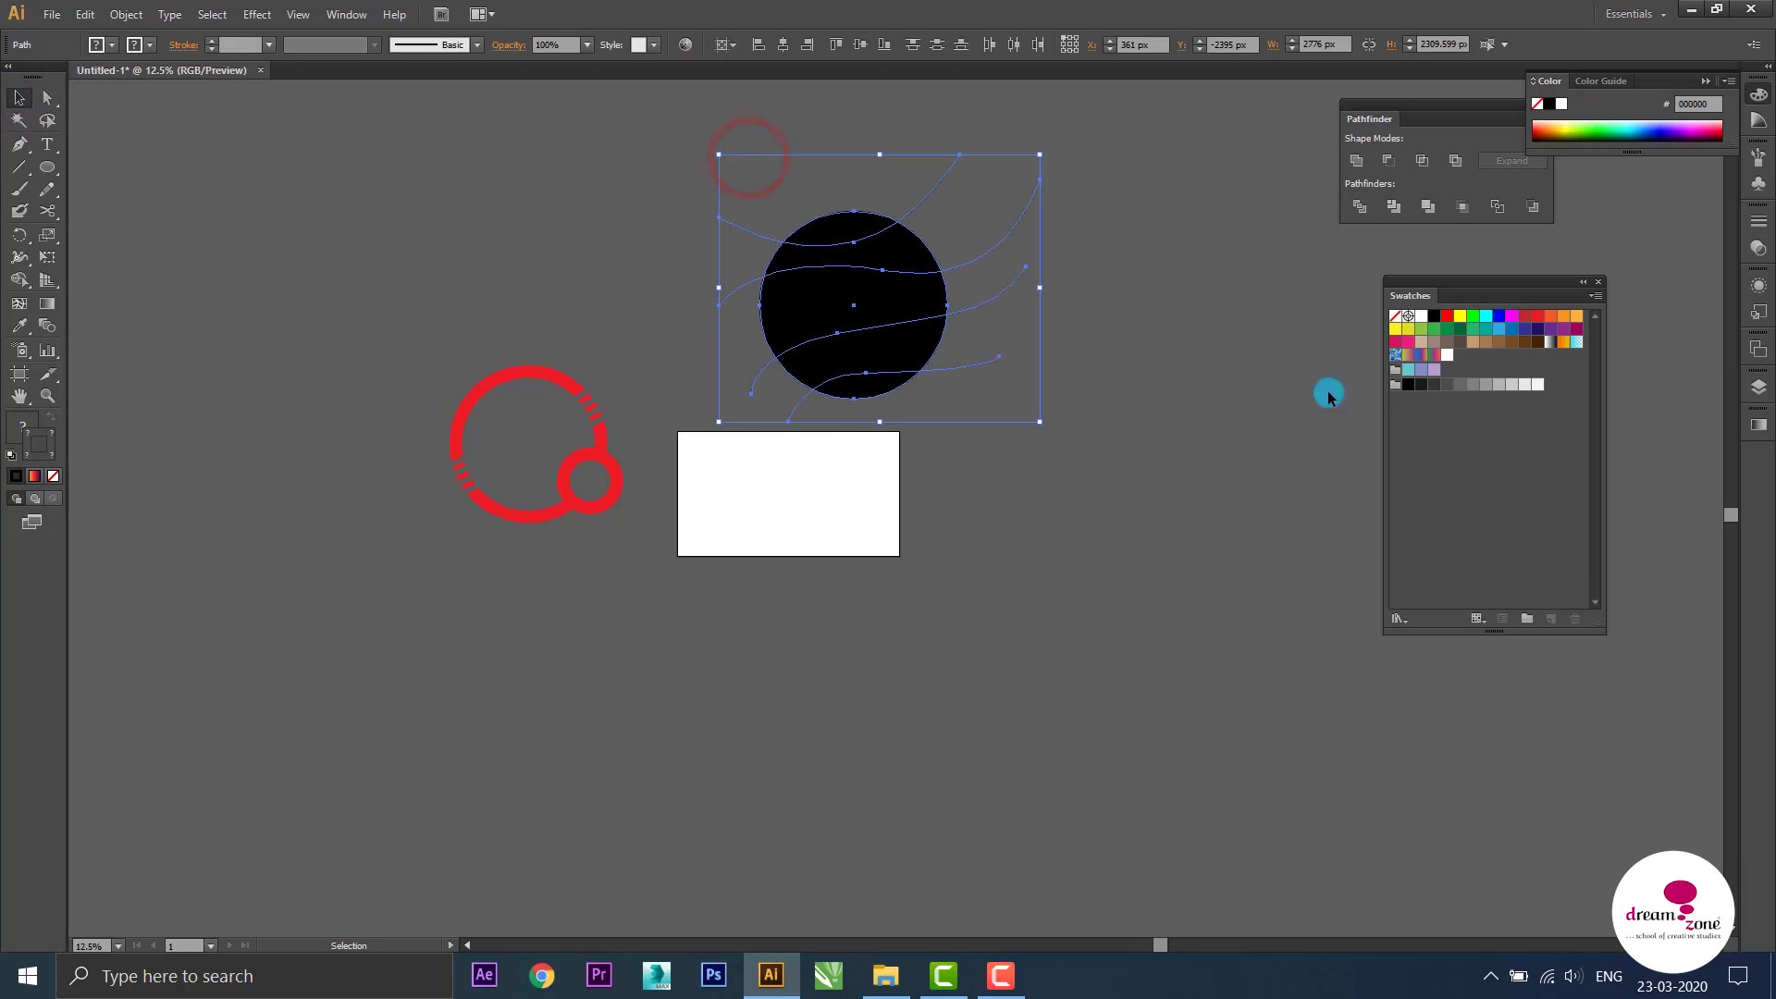
left_click(1360, 206)
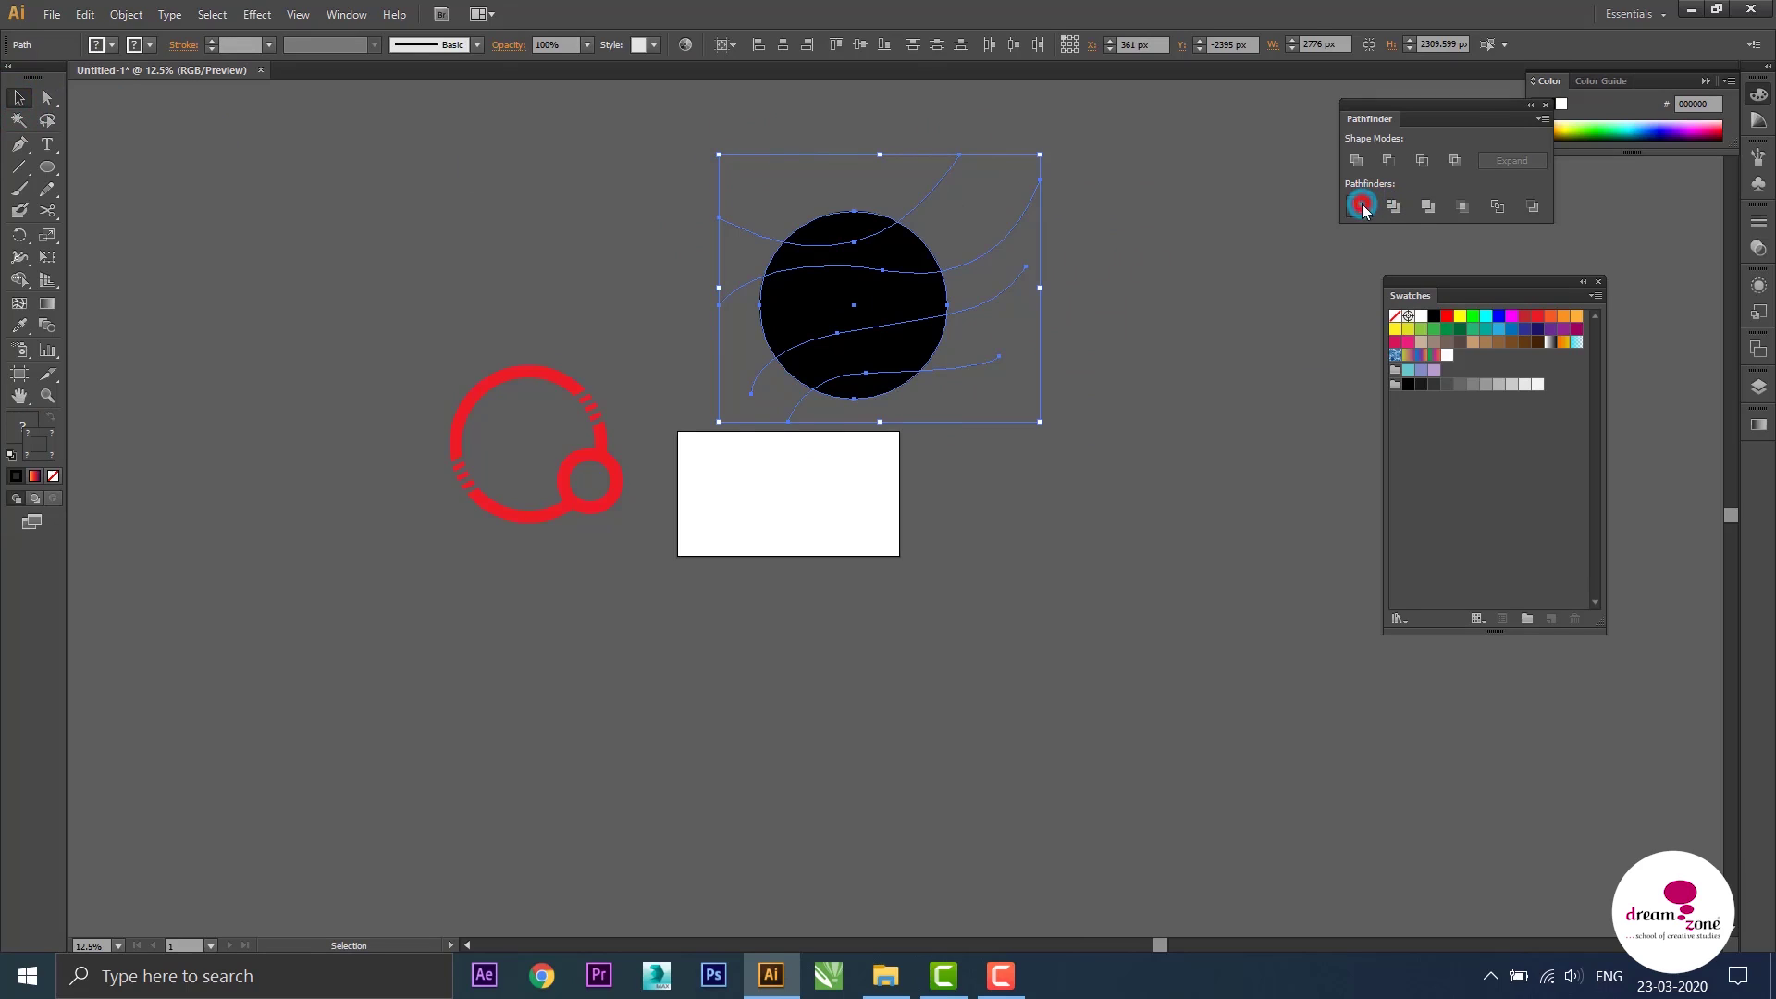
left_click(1018, 282)
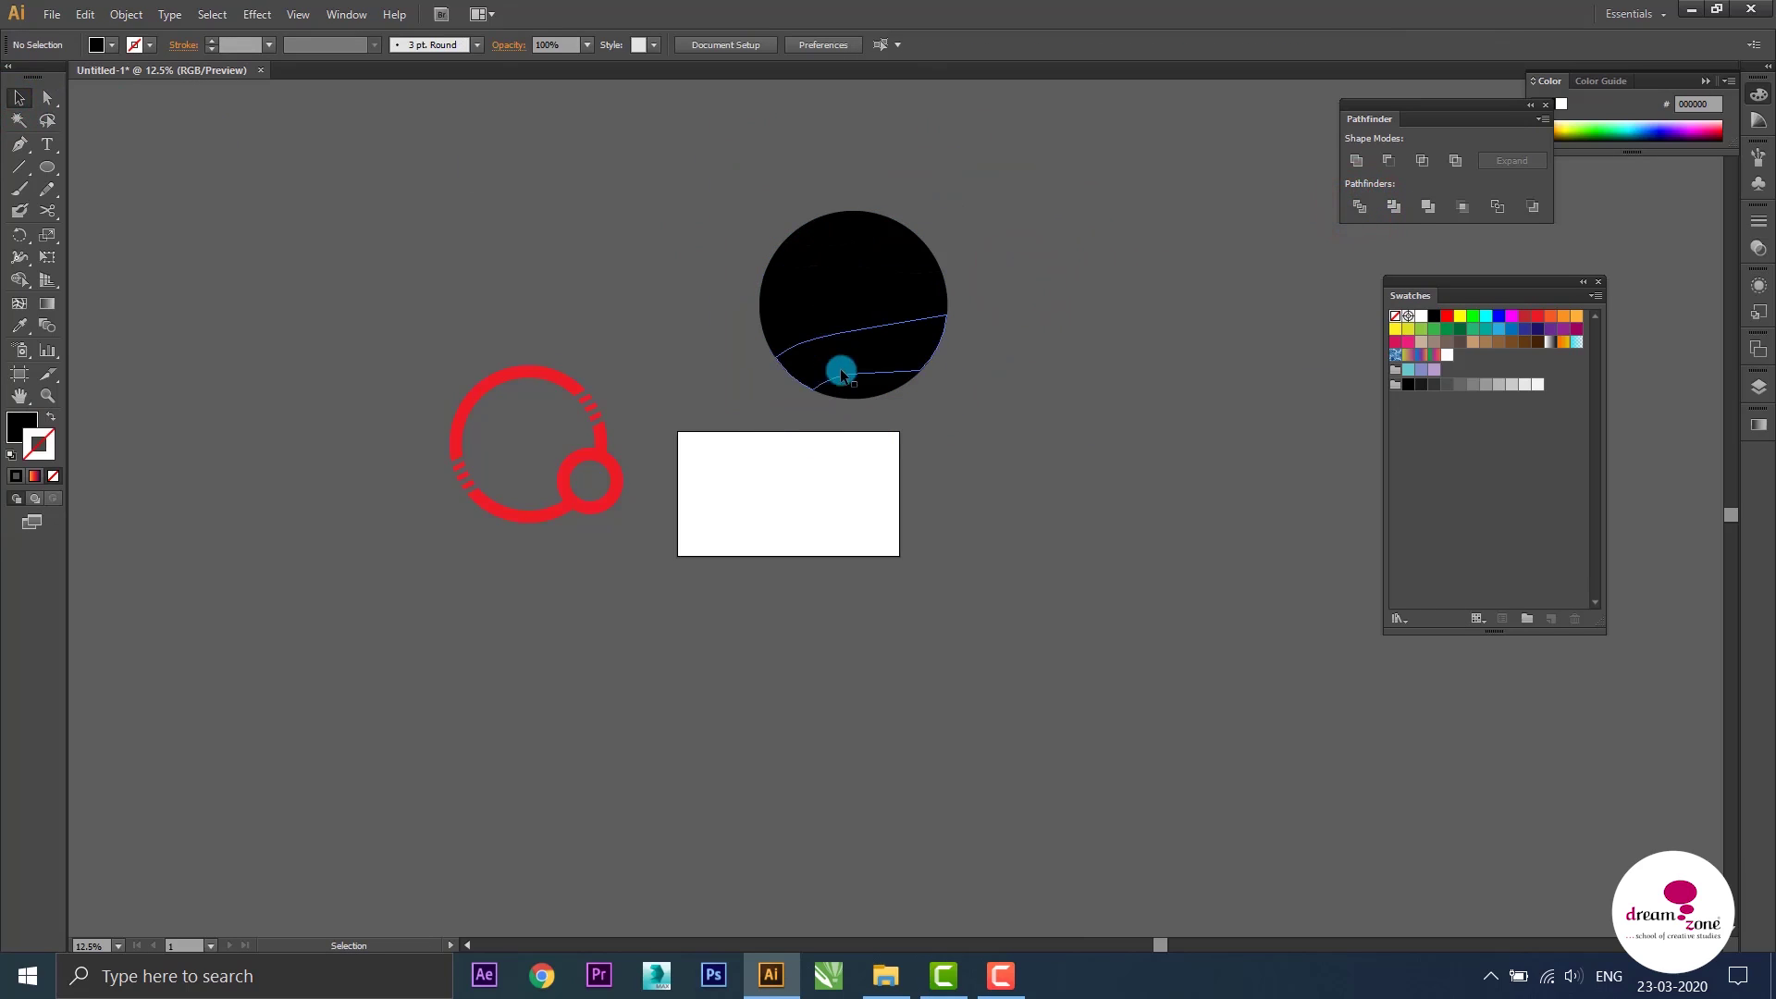
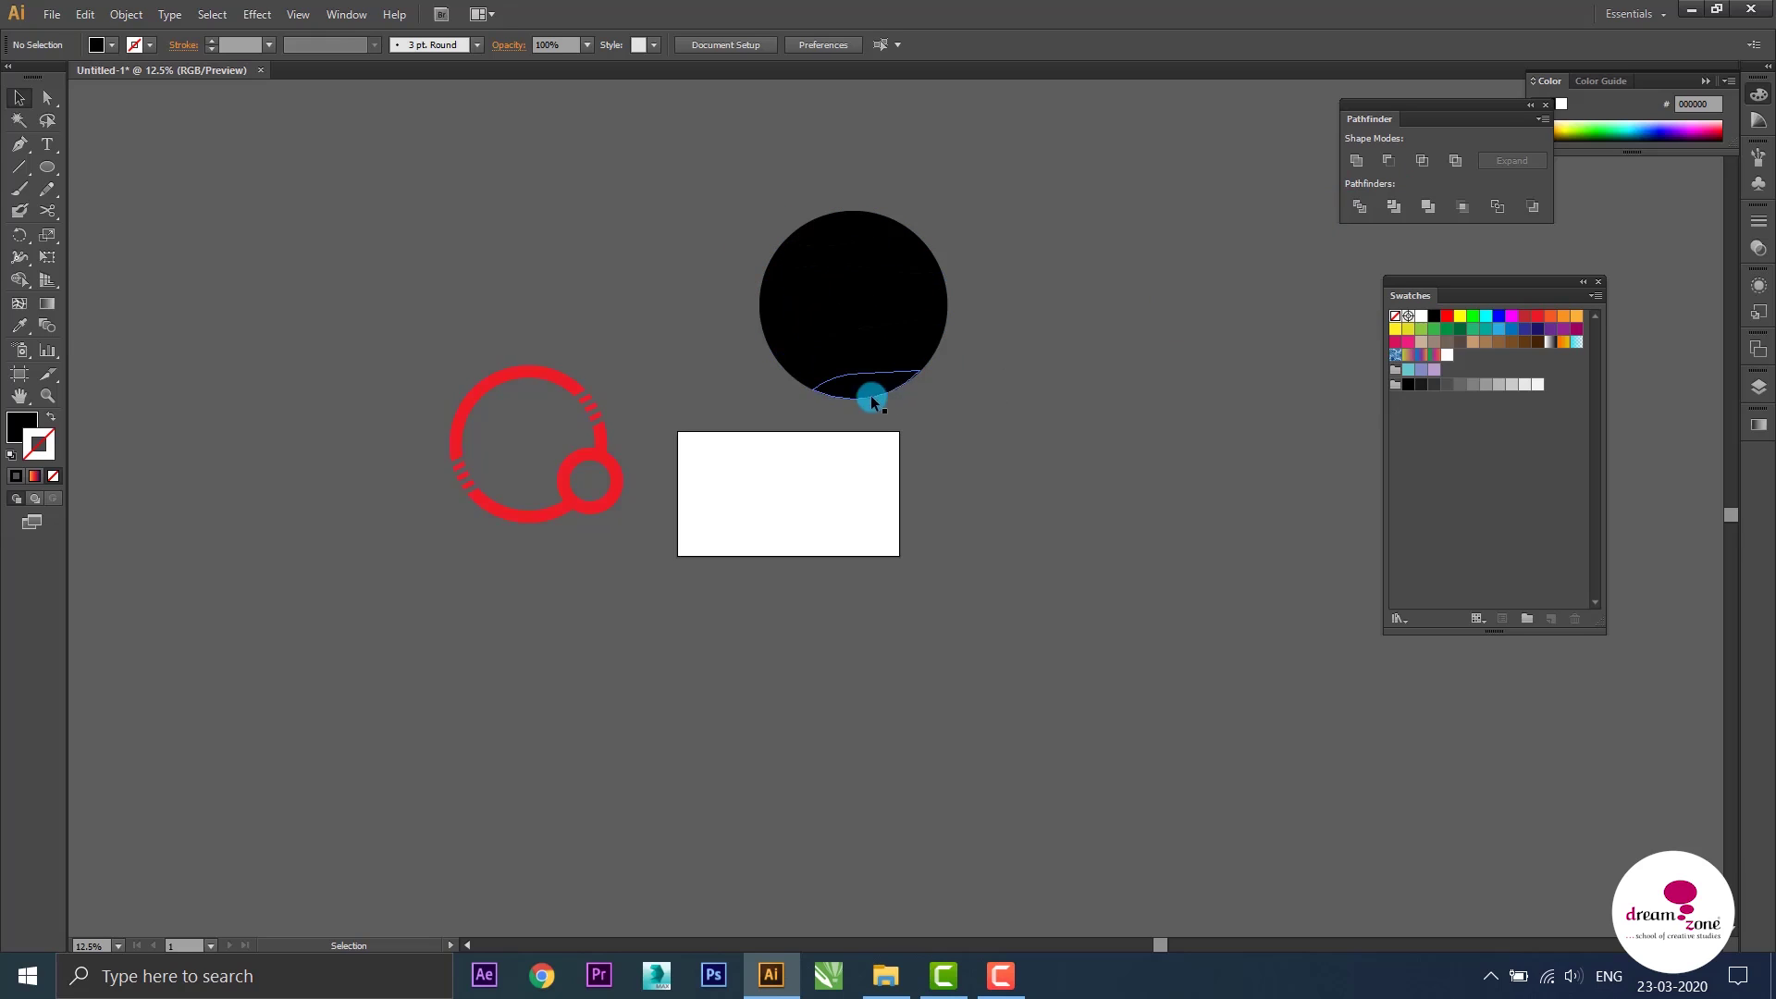
Ungroup the sliced black circle into separate slices
left_click(853, 311)
right_click(859, 311)
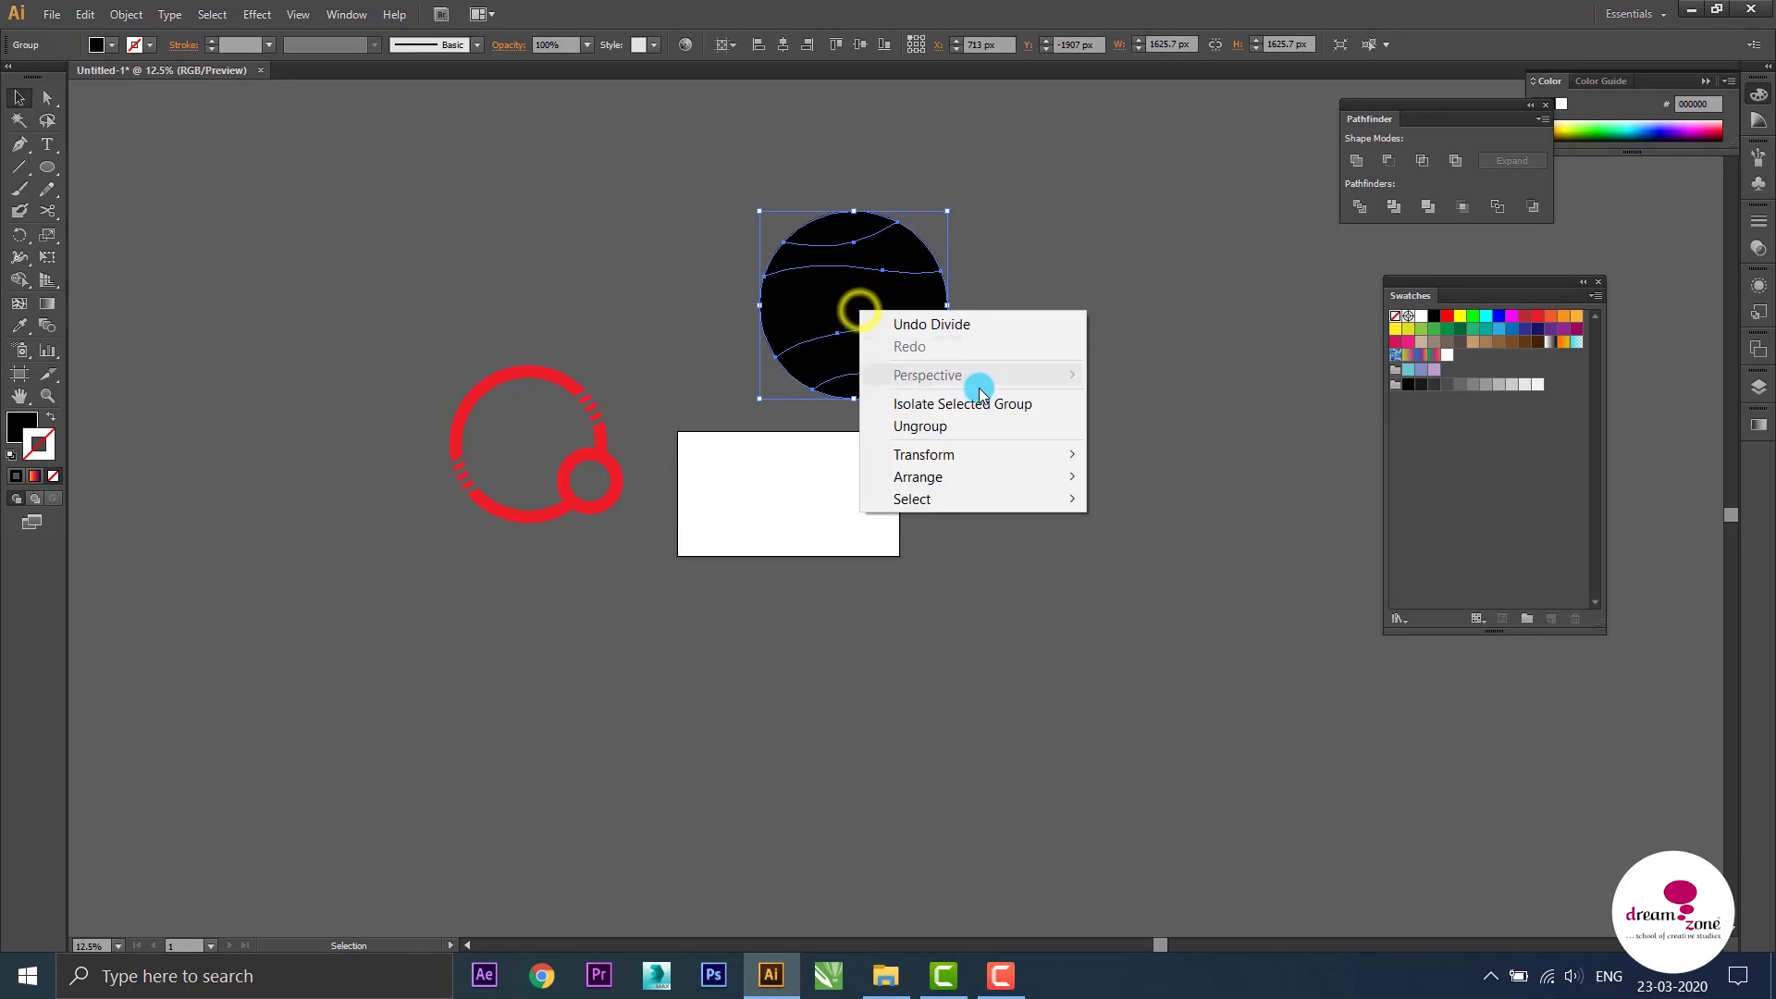
left_click(952, 427)
left_click(1039, 274)
Fill the top and bottom slices with light orange
left_click(868, 222)
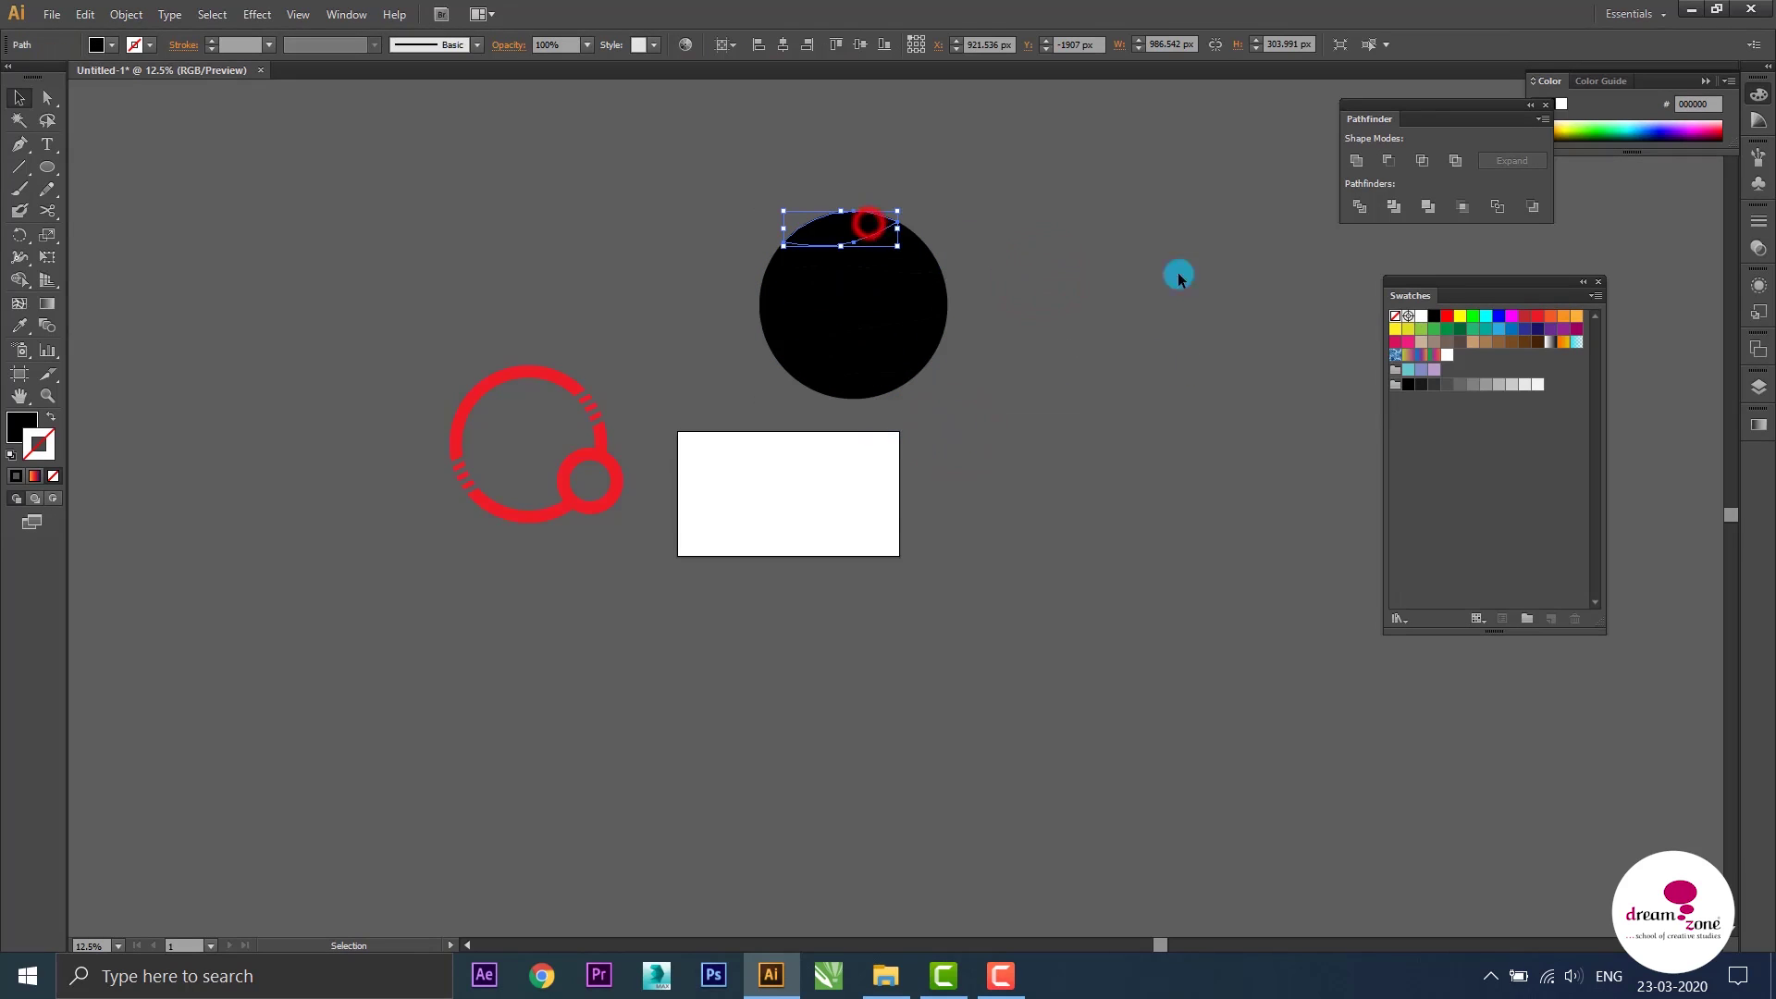
left_click(863, 393, "shift")
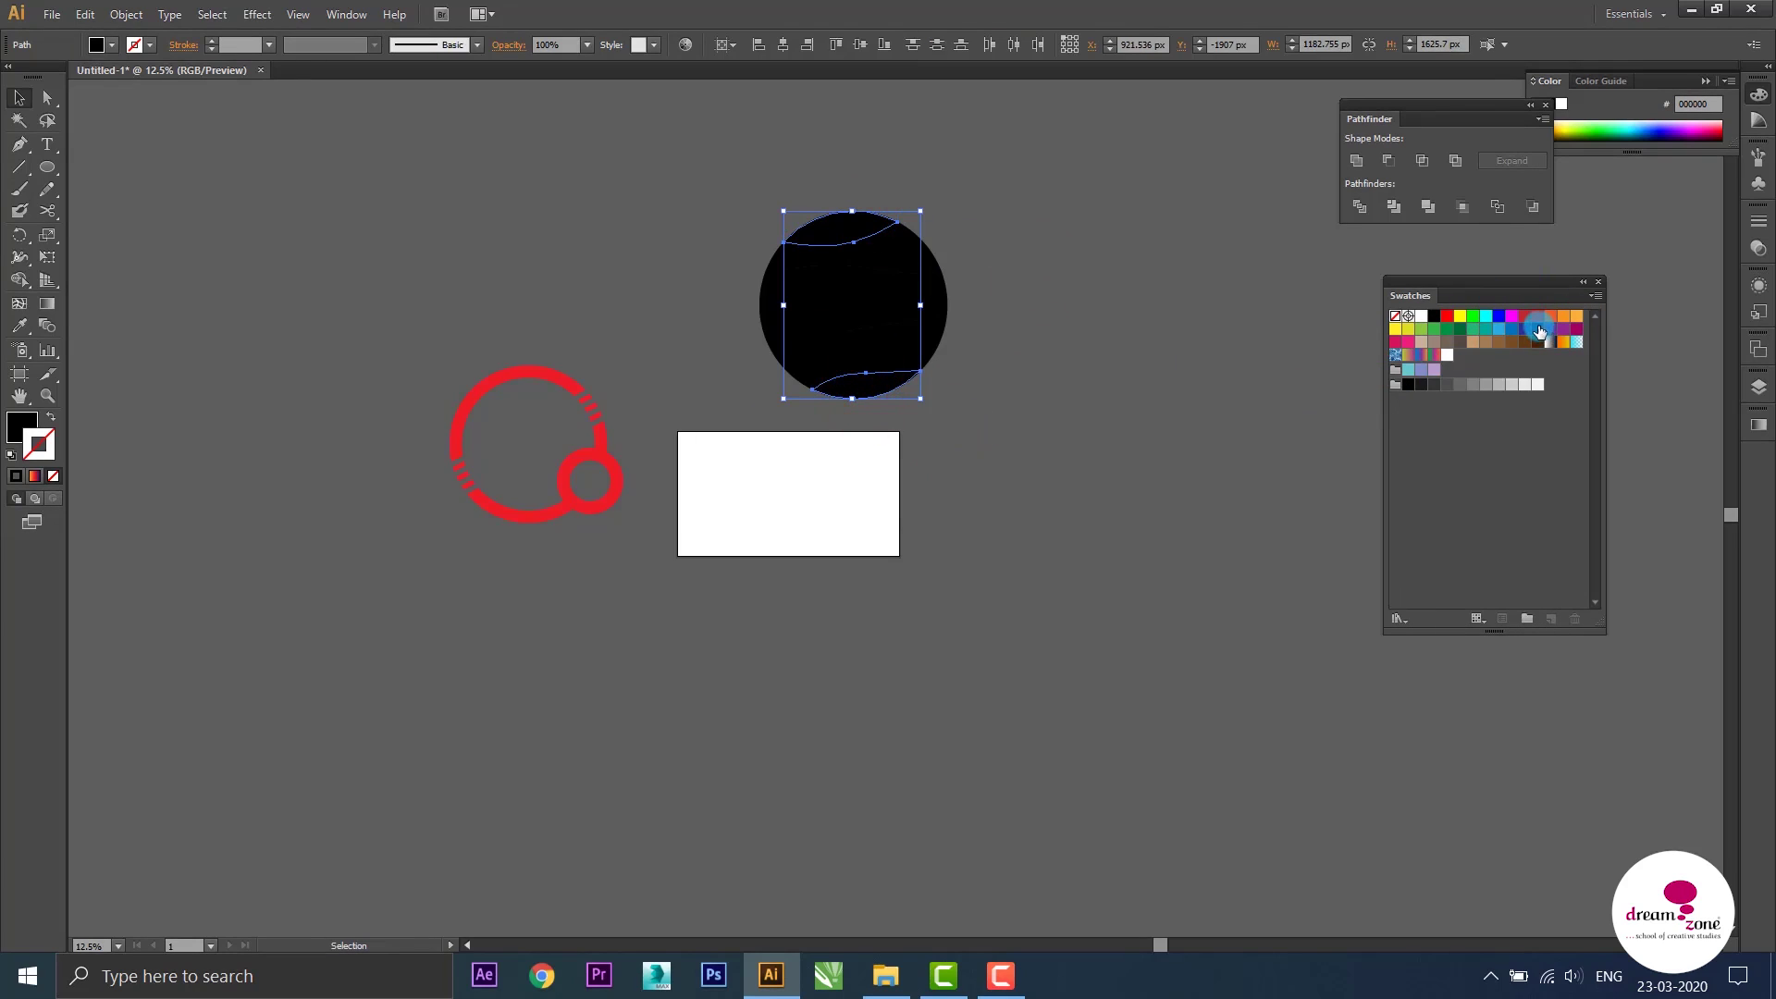
left_click(1577, 317)
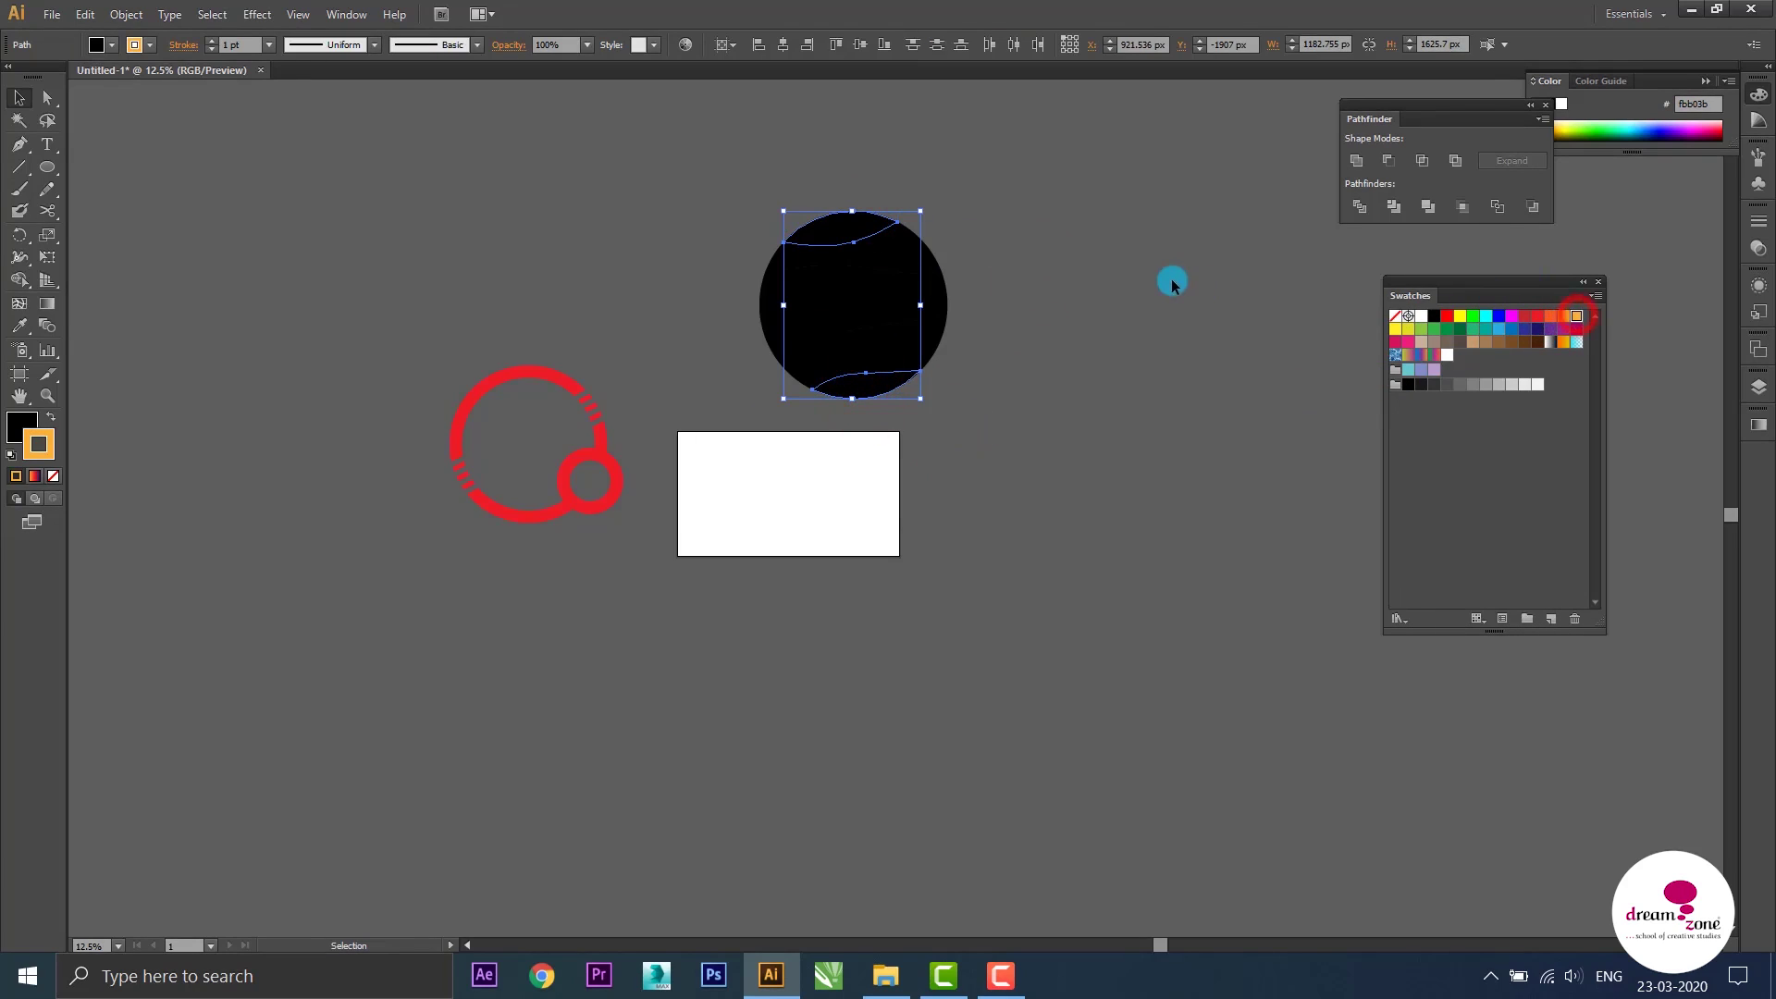
key("ctrl+z")
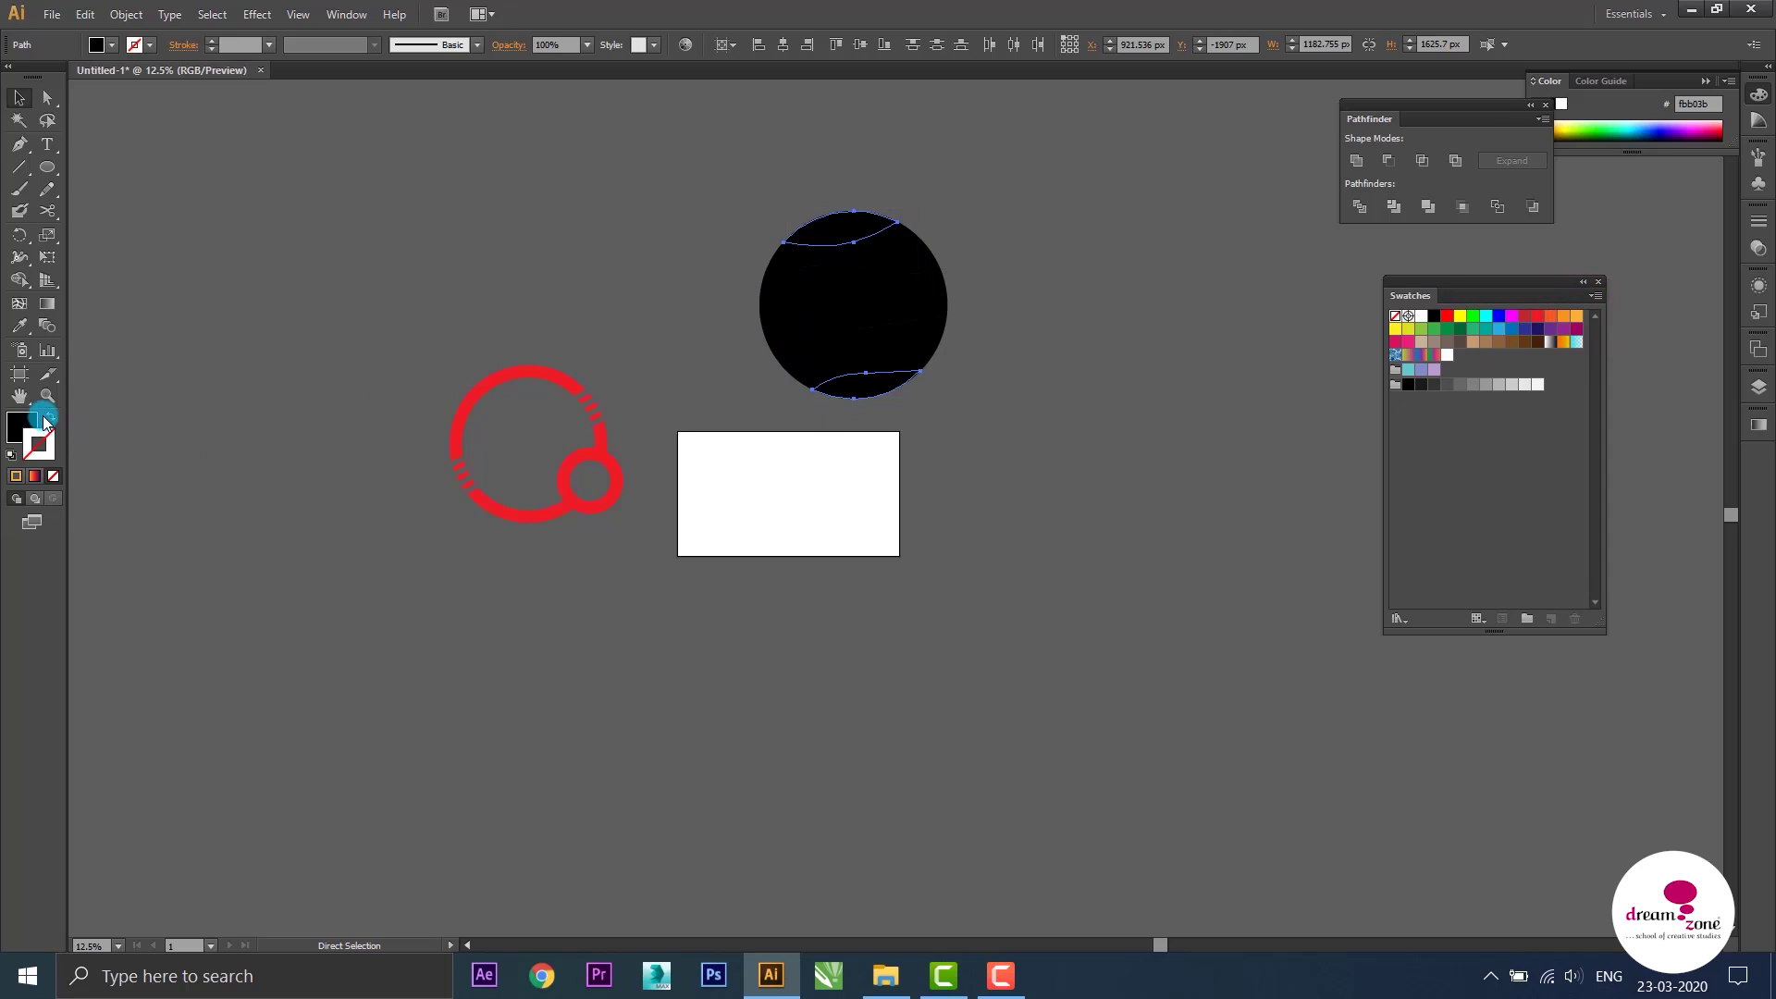
left_click(20, 426)
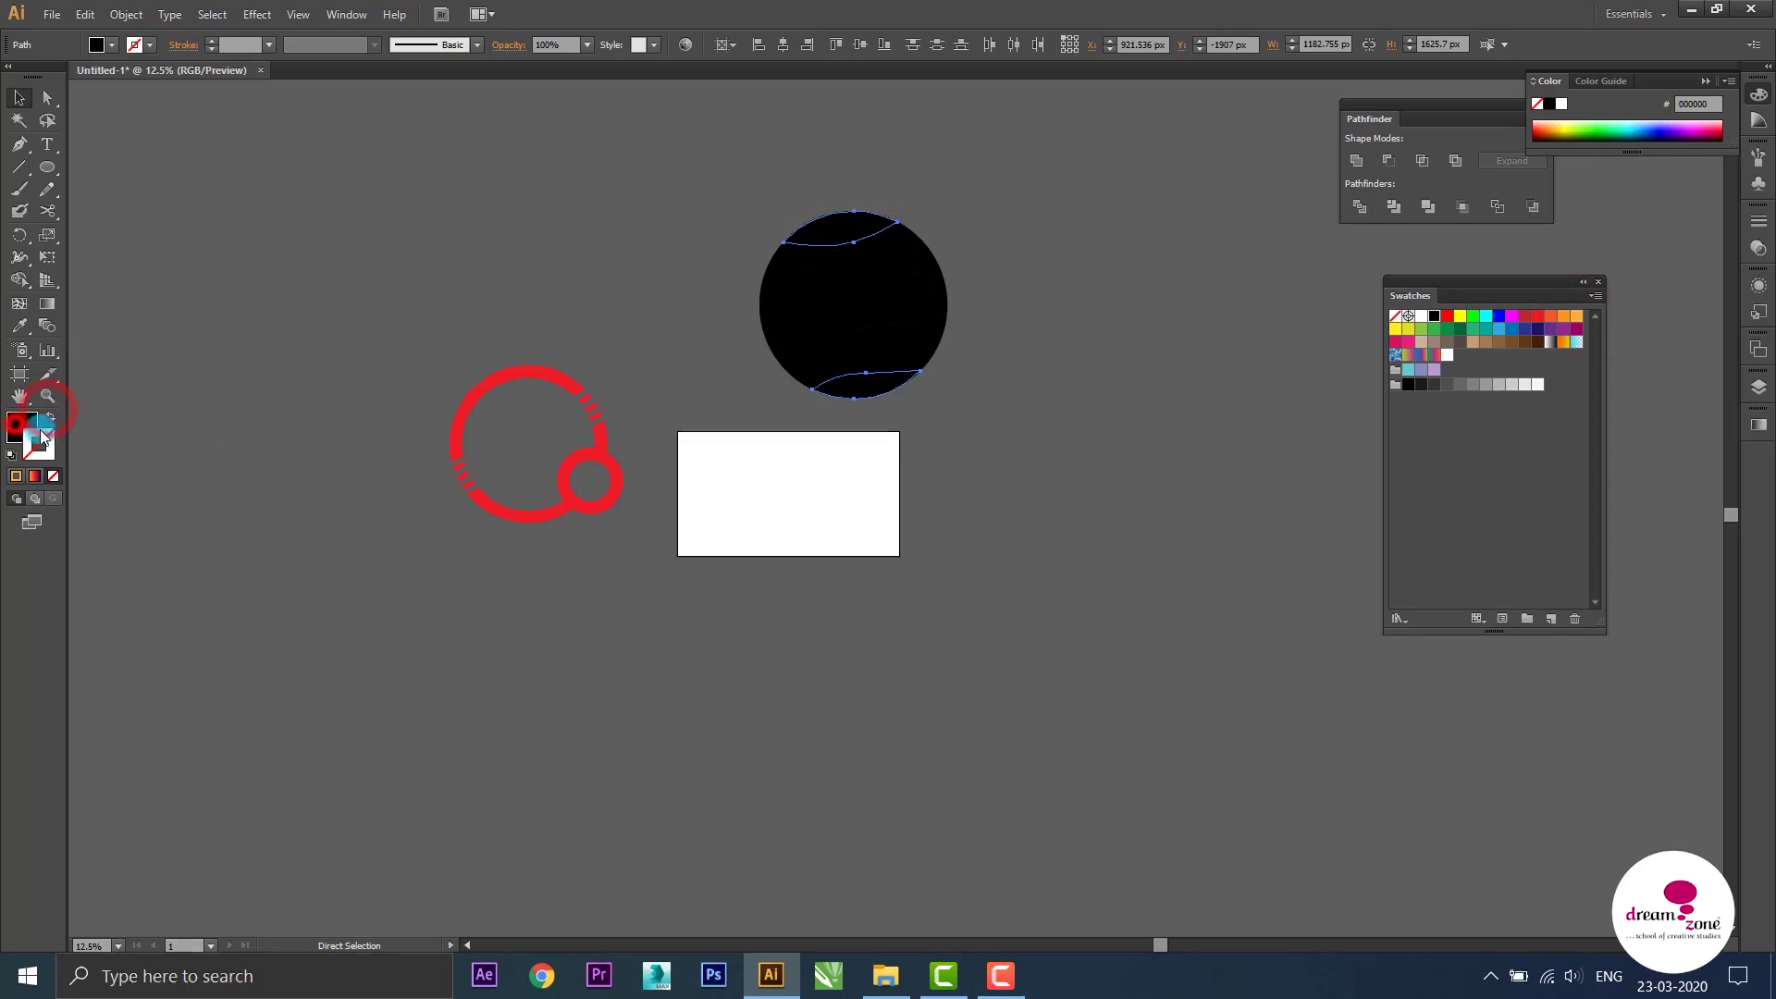
left_click(1577, 316)
Fill the two inner bands orange and the central band red-orange
left_click(895, 257)
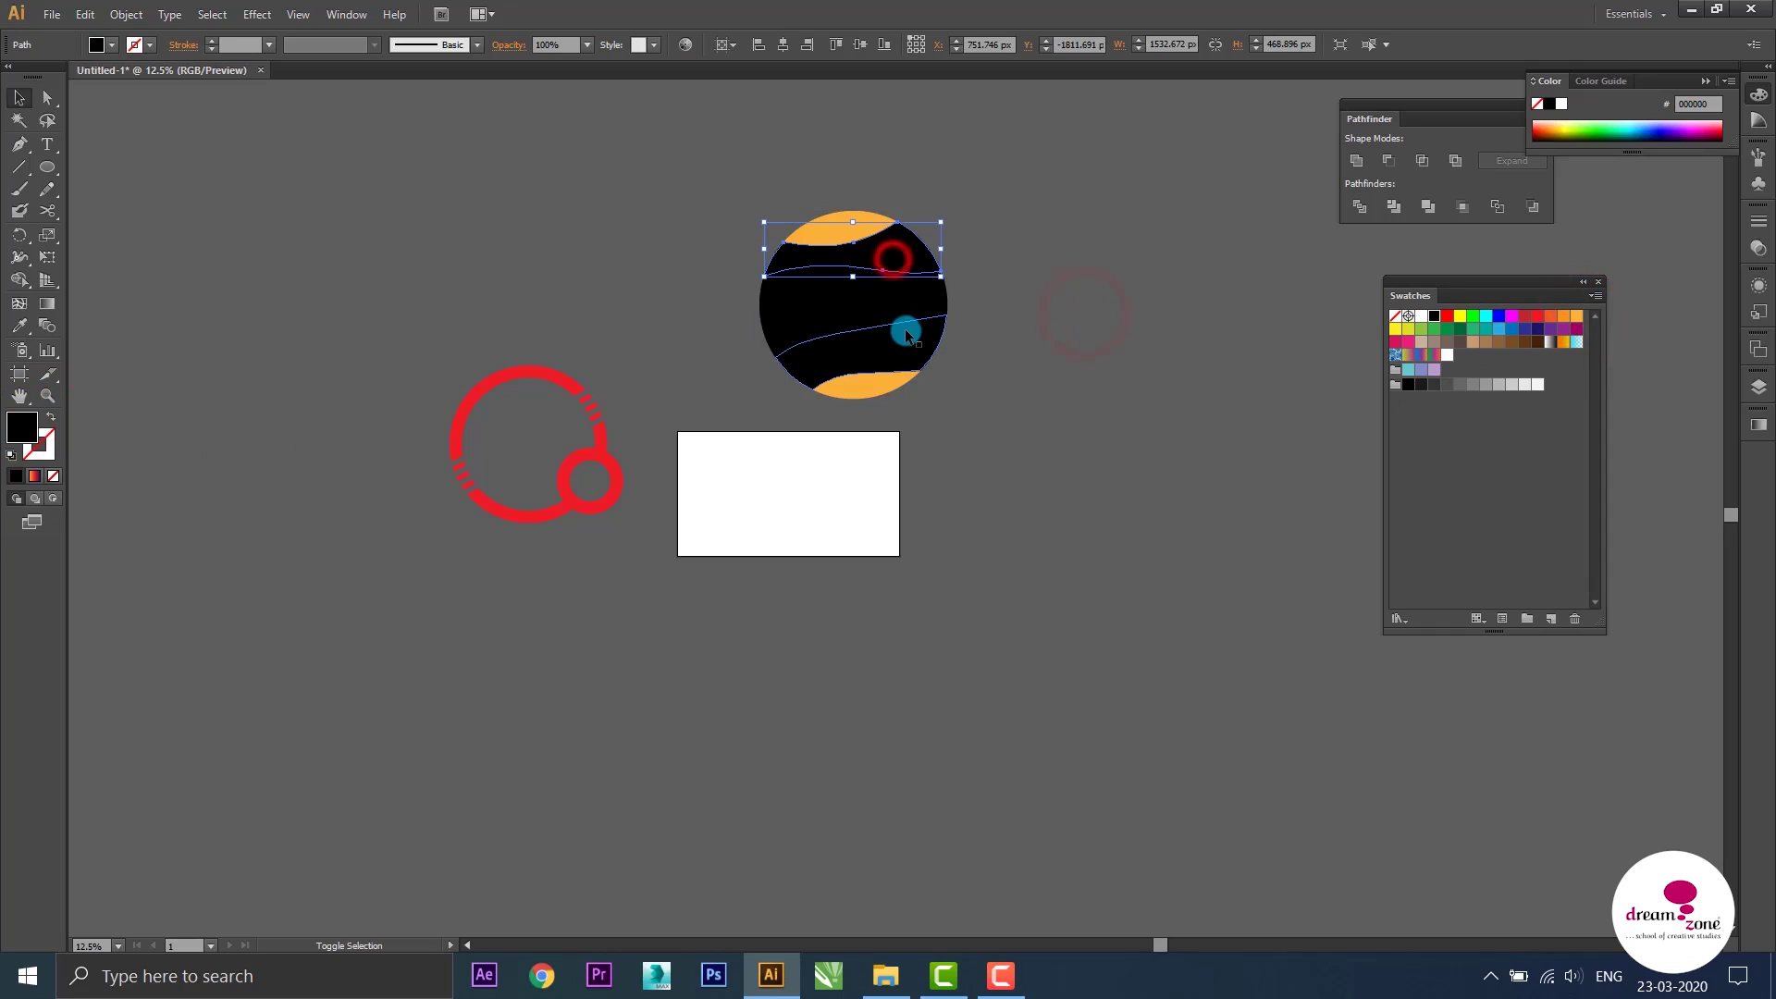
left_click(909, 342, "shift")
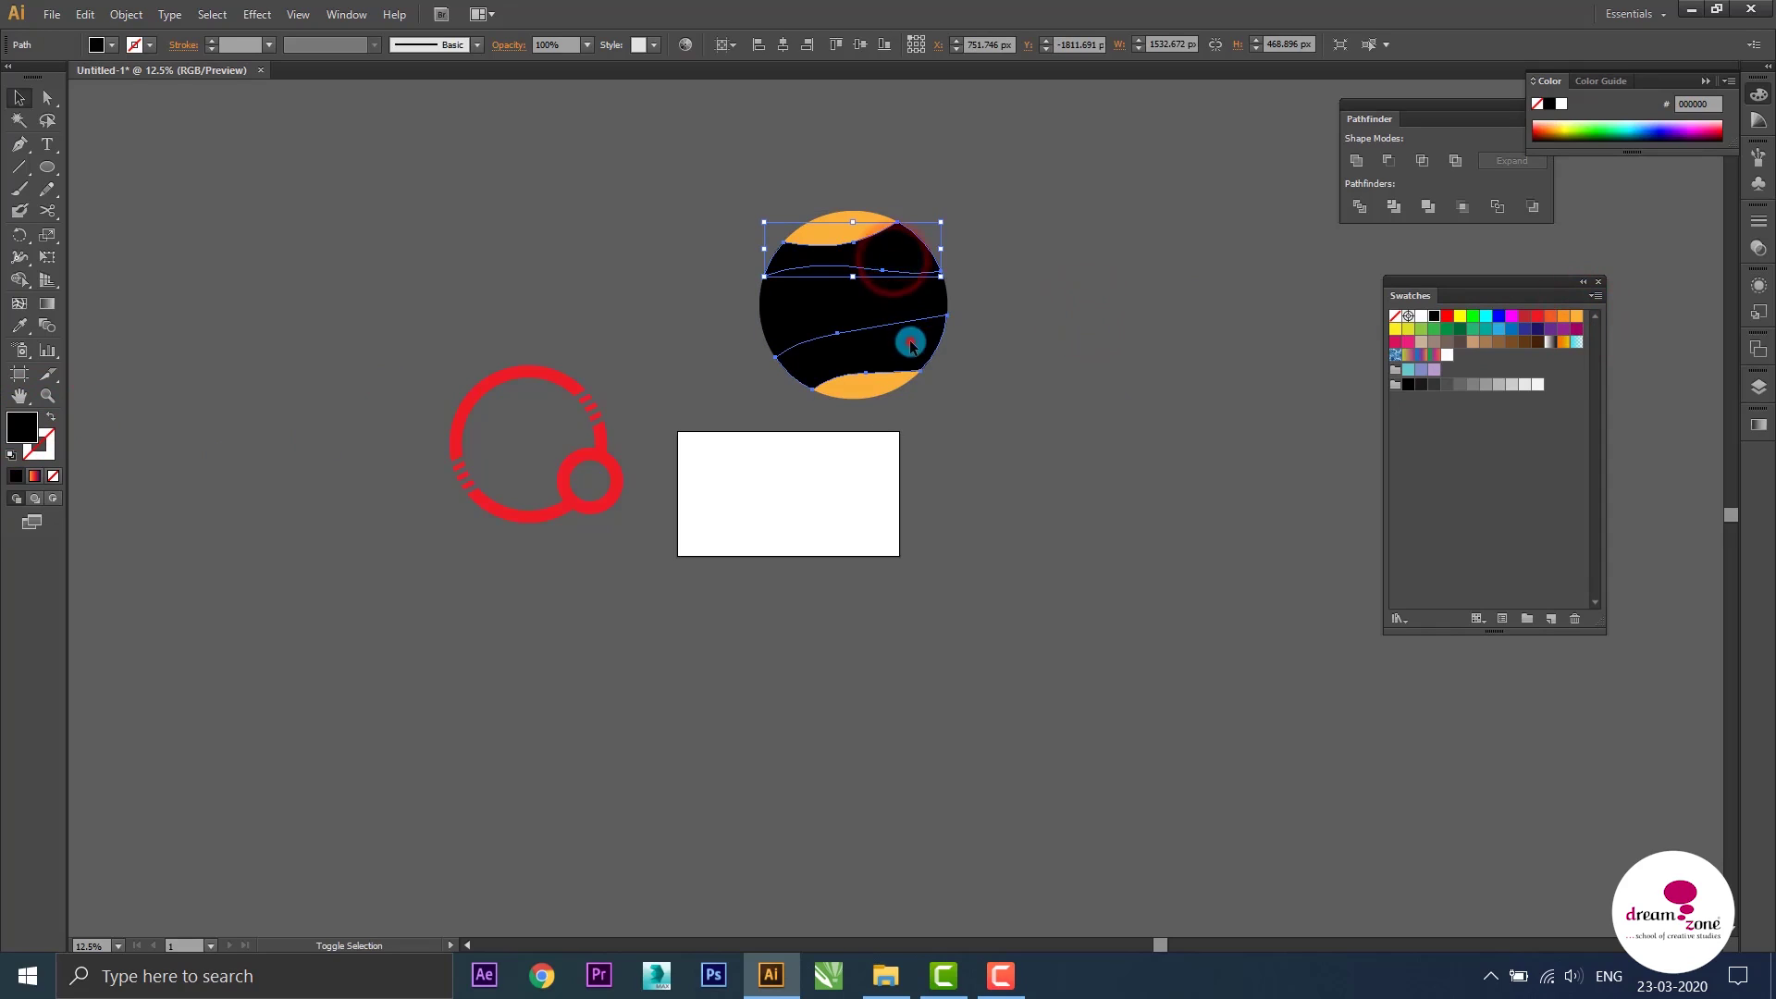
left_click(1562, 317)
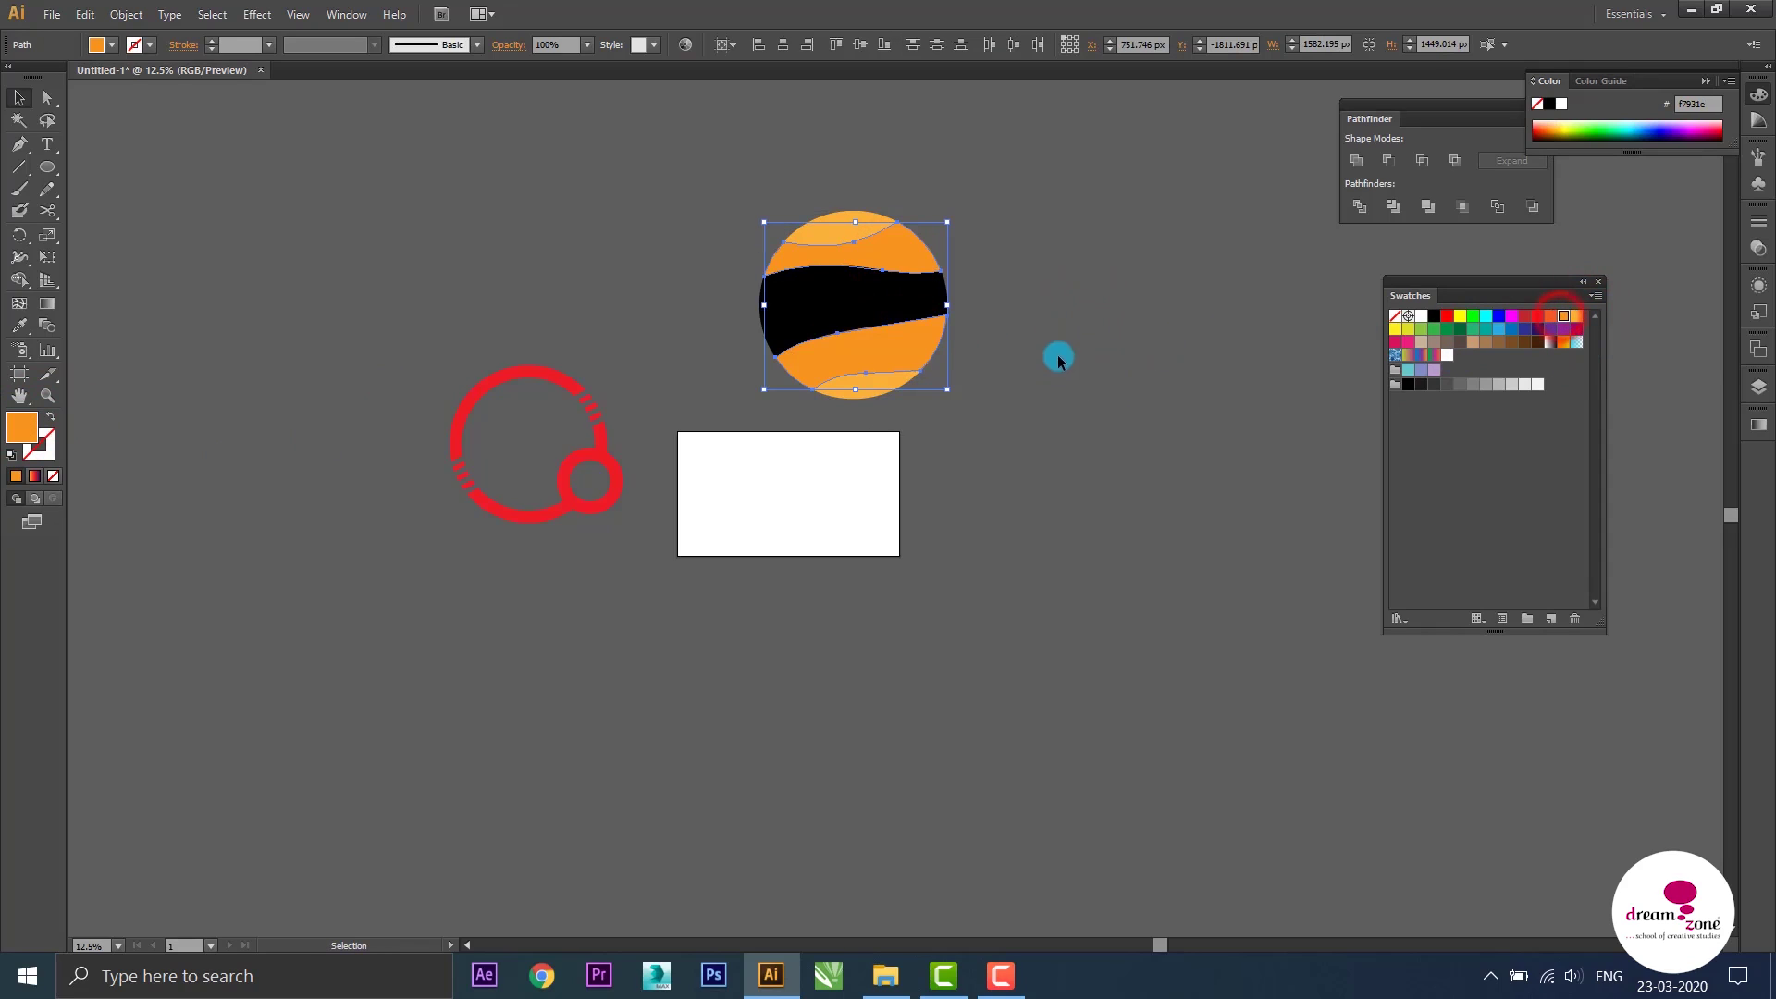
left_click(888, 311)
left_click(1551, 317)
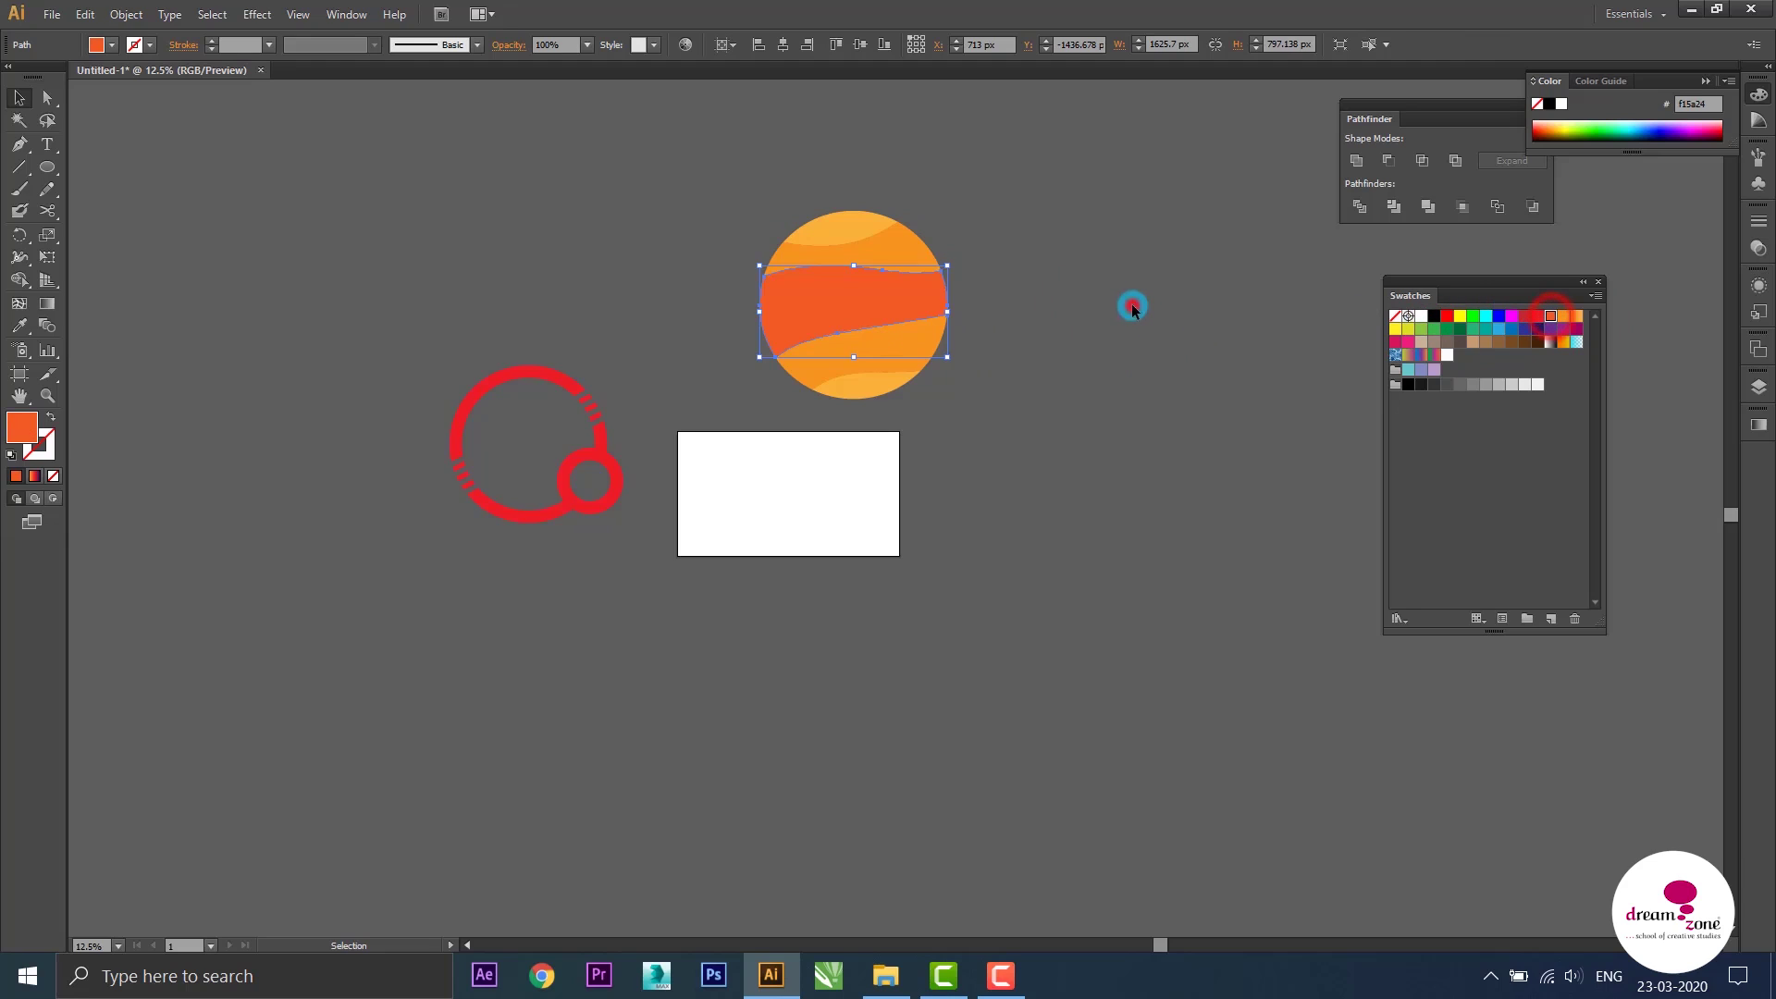
left_click(1132, 303)
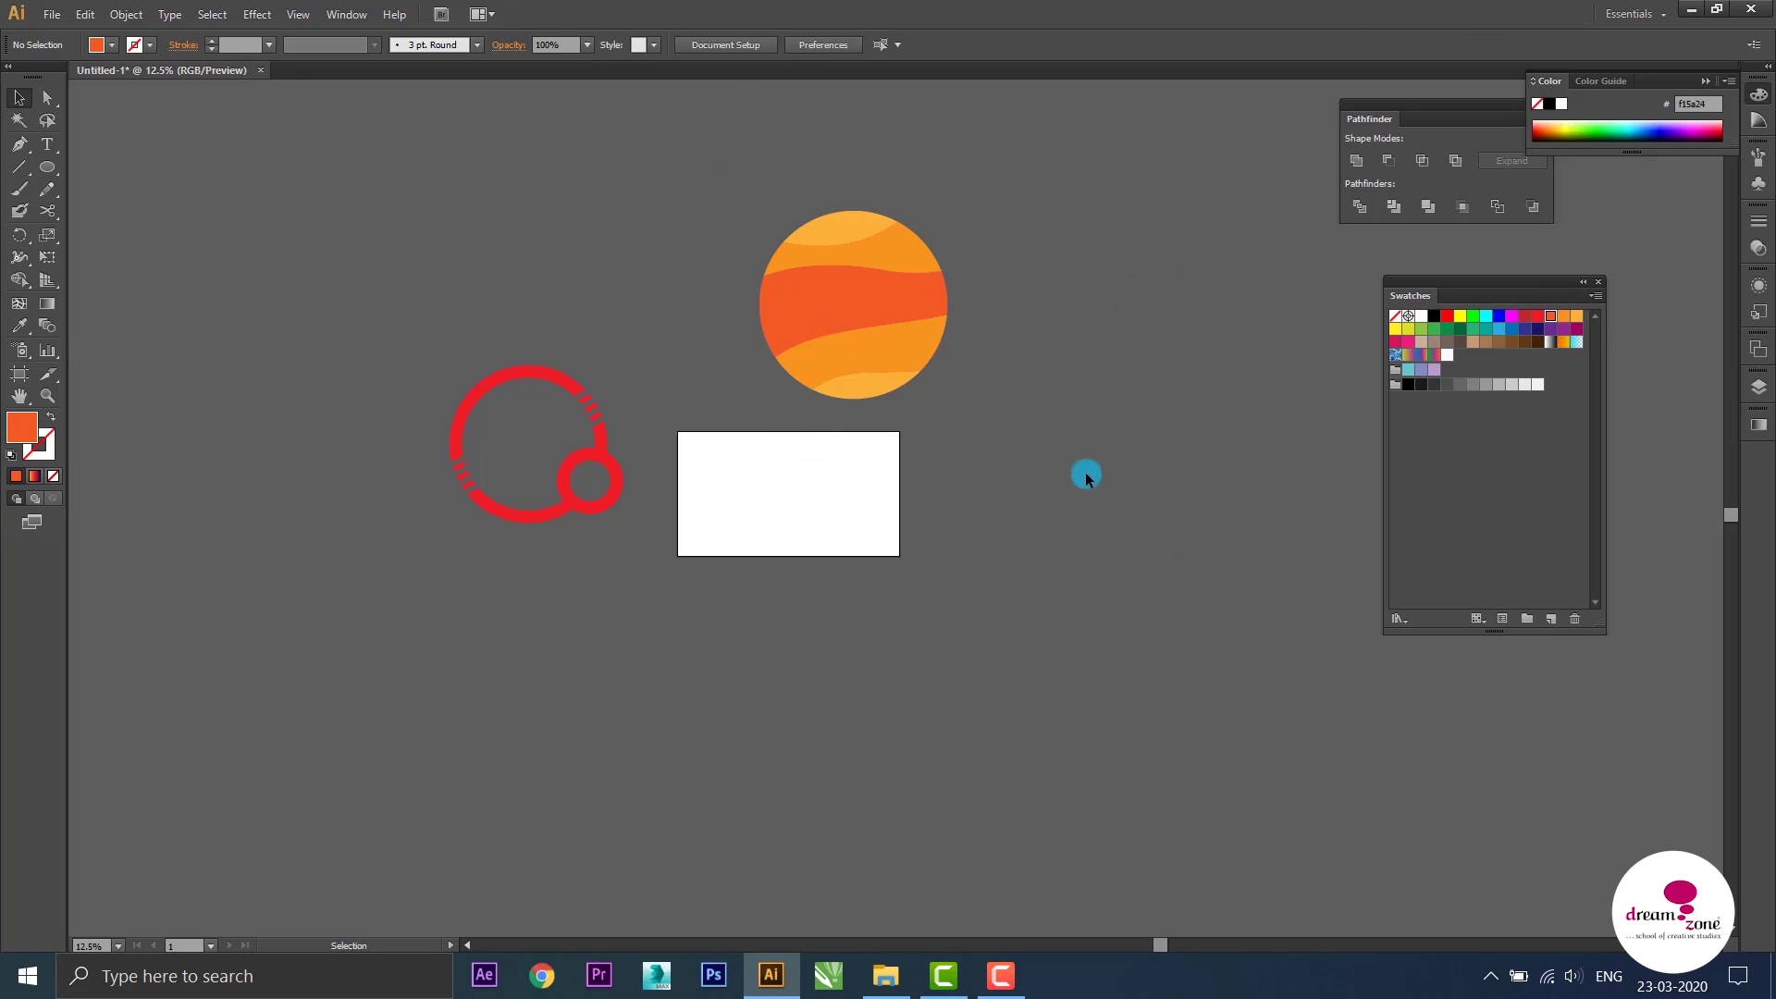
Zoom to 25% and frame empty space to the right of the sun
mouse_move(1138, 329)
left_mouse_down()
mouse_move(940, 392)
mouse_move(1011, 290)
left_mouse_up()
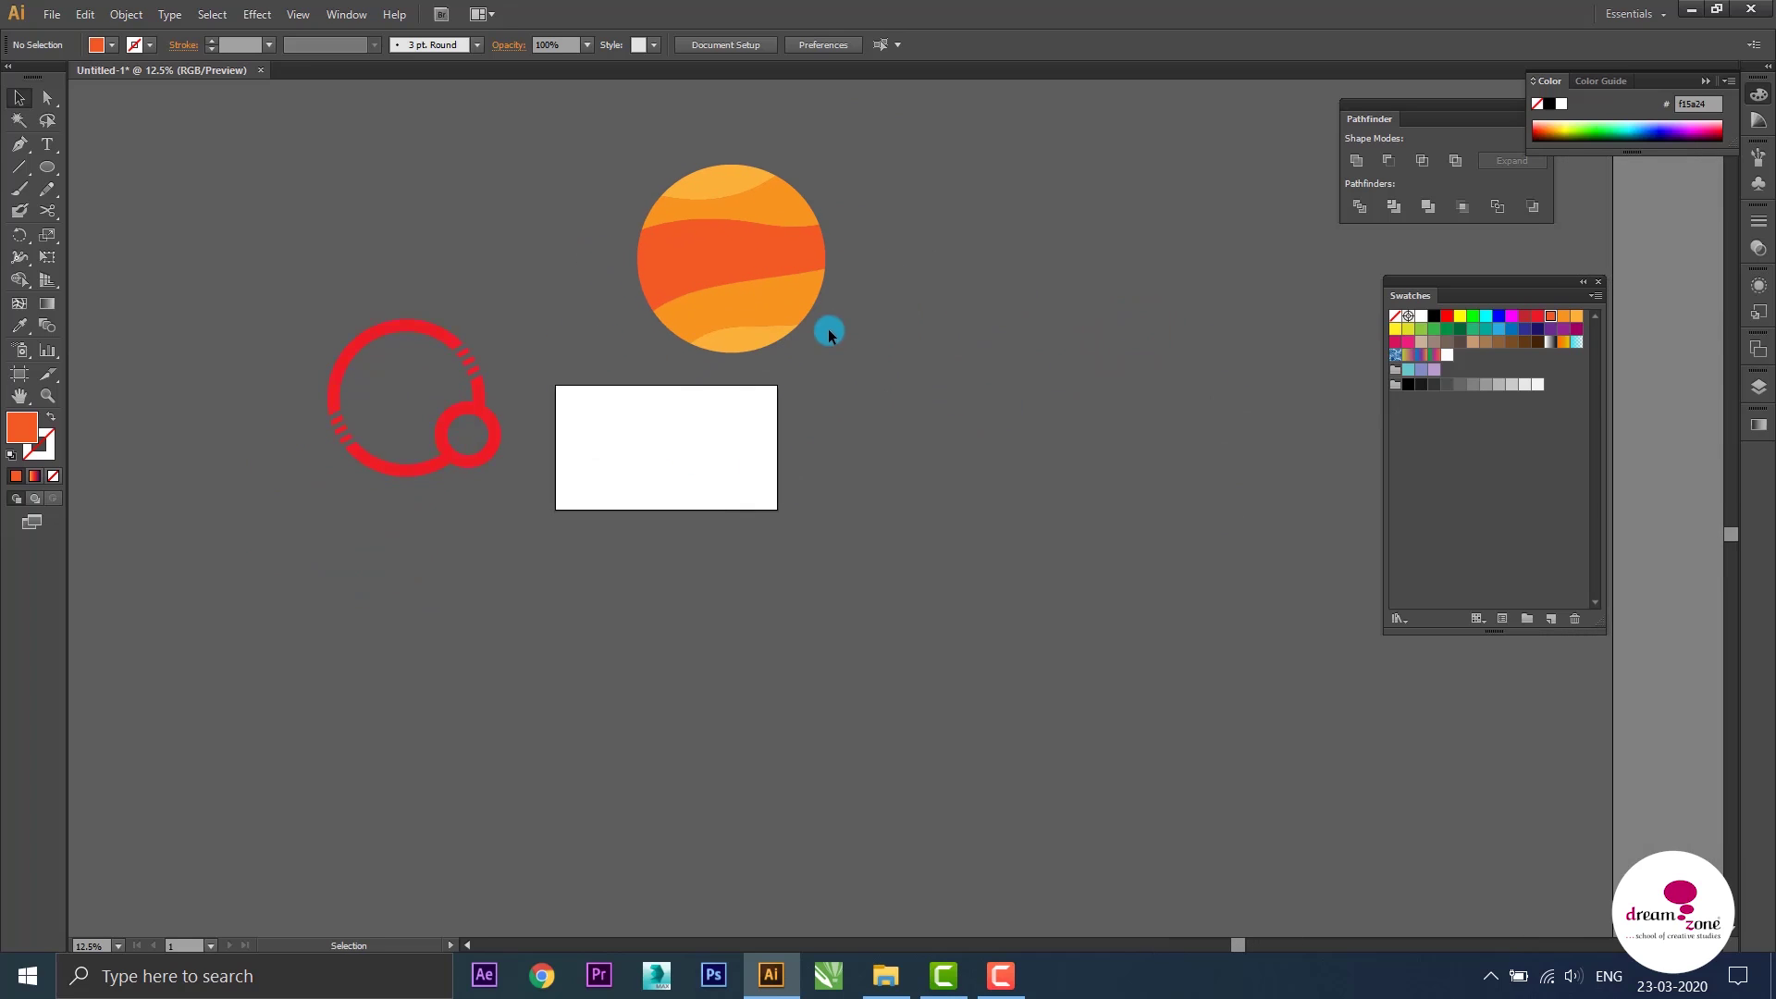
left_click_drag(791, 388, 913, 430)
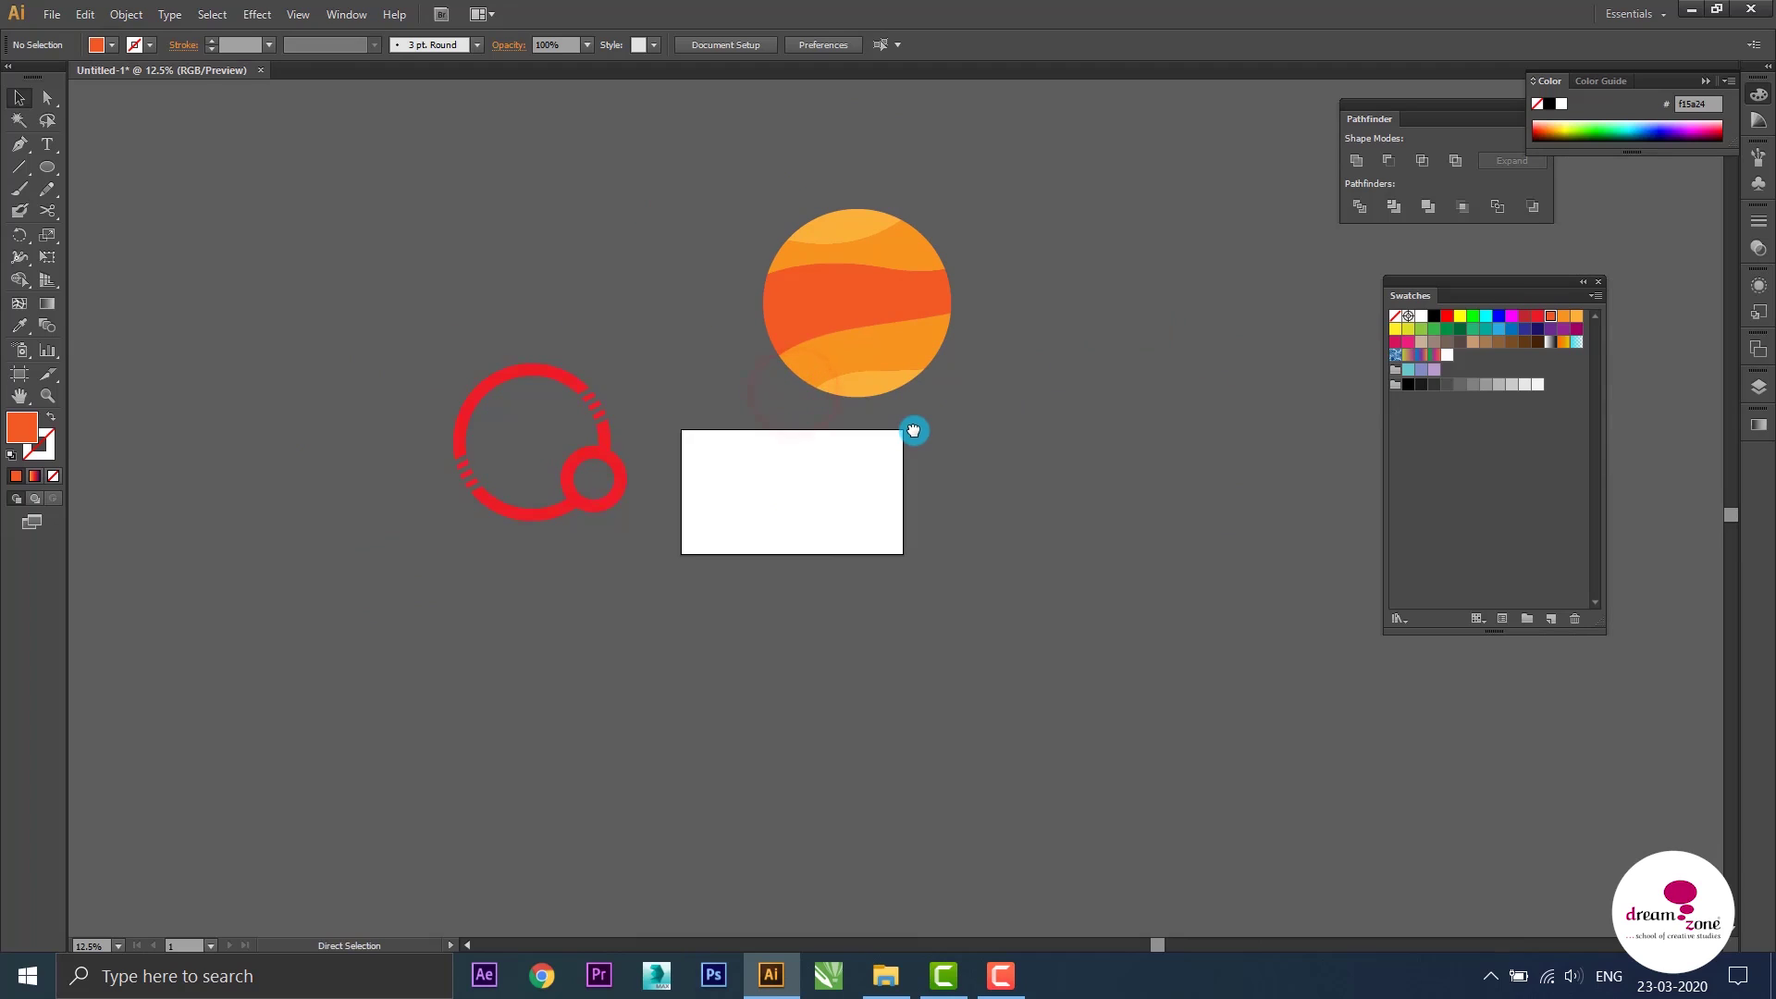
key("ctrl+plus")
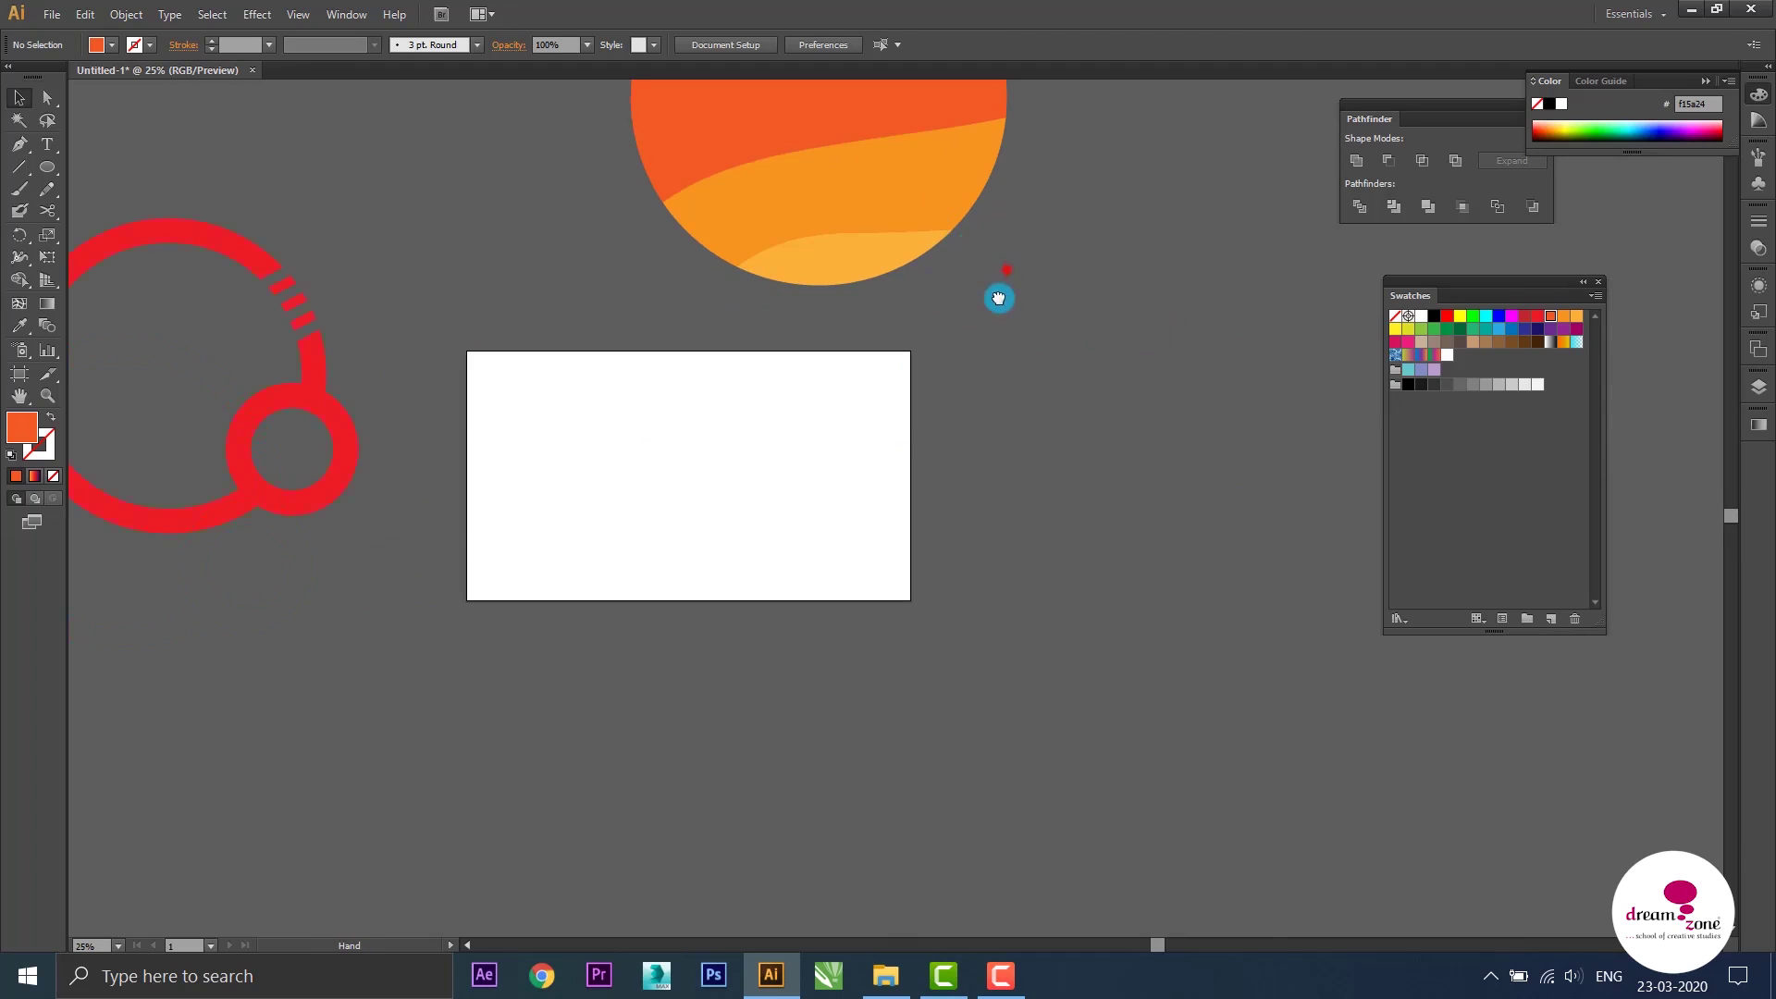
left_click_drag(999, 298, 629, 595)
left_click(14, 95)
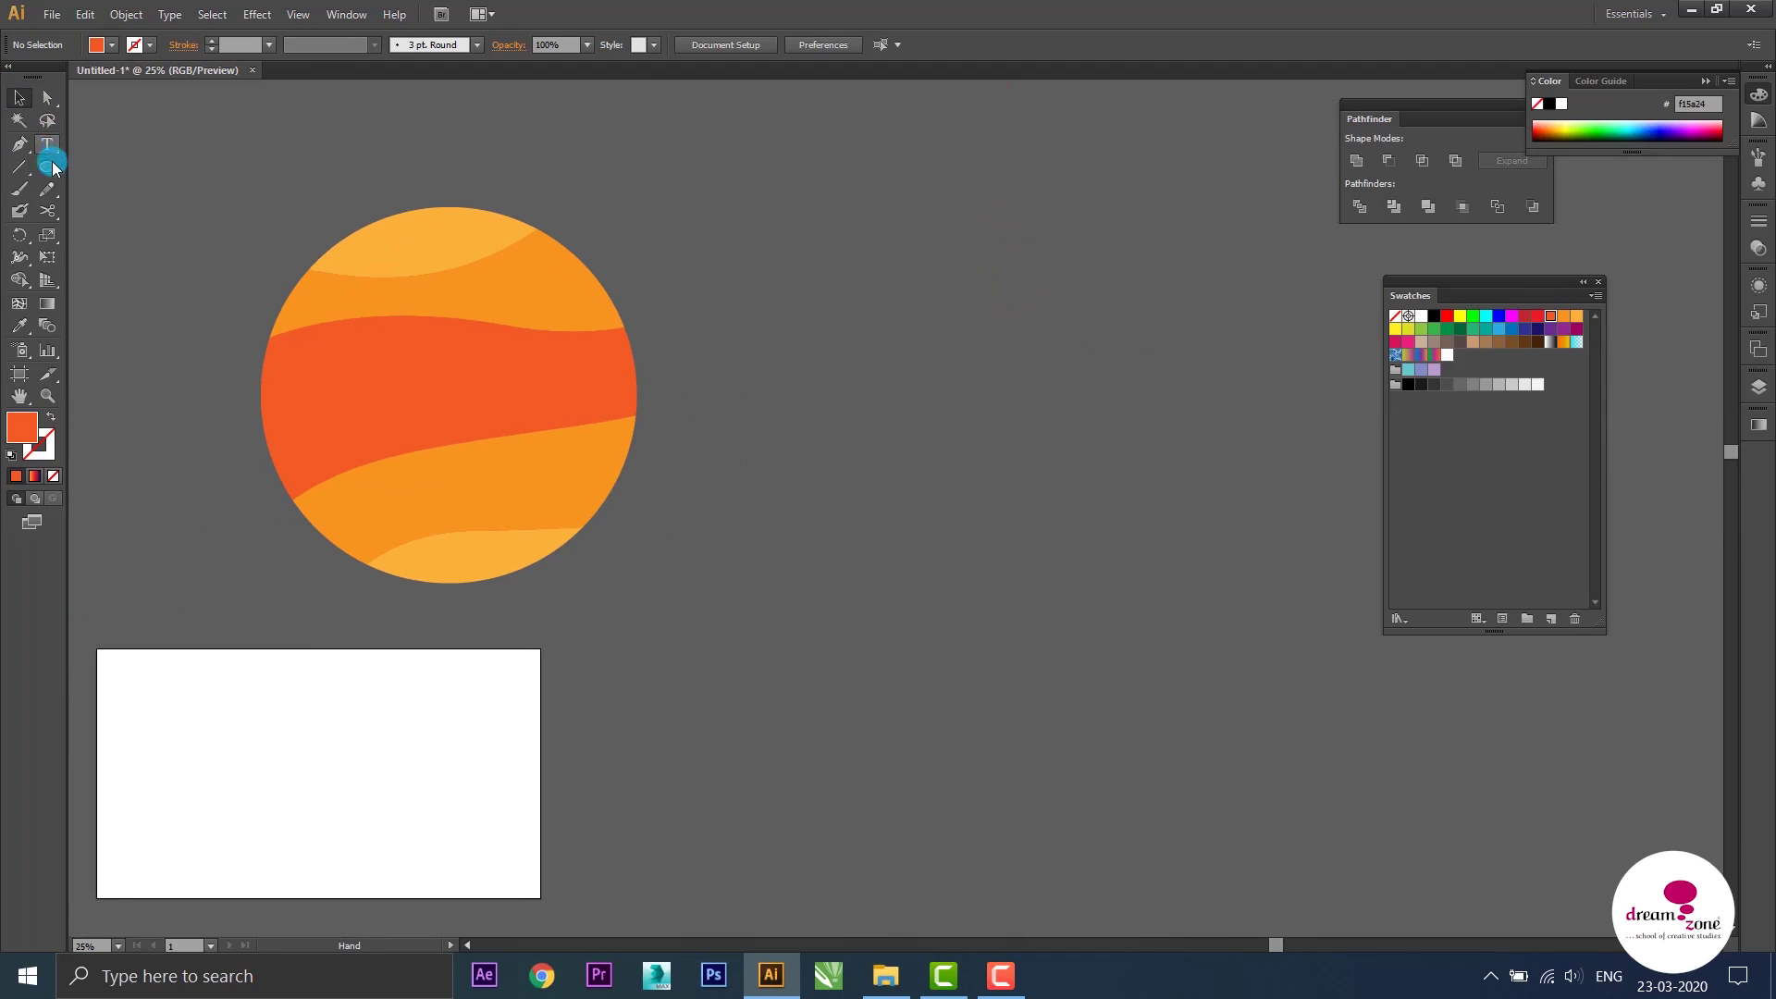
left_click_drag(900, 491, 692, 404)
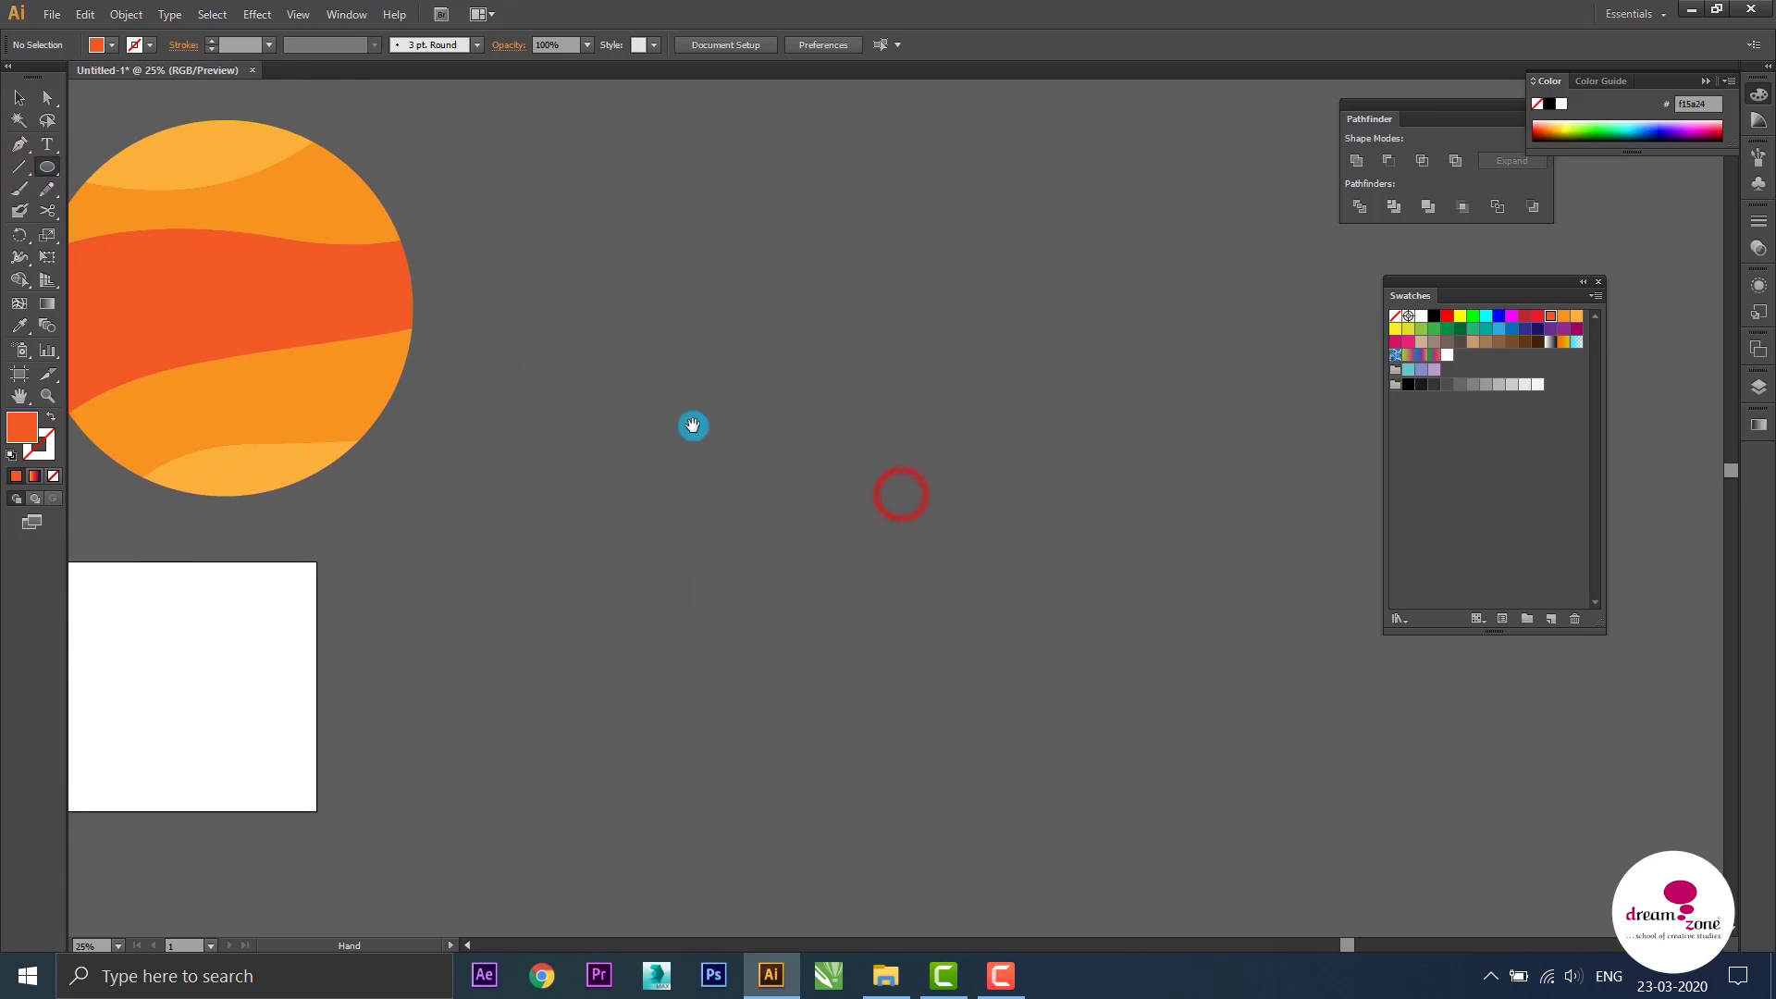
Draw six overlapping circles forming a cloud outline beside the sun
left_click_drag(647, 264, 809, 423)
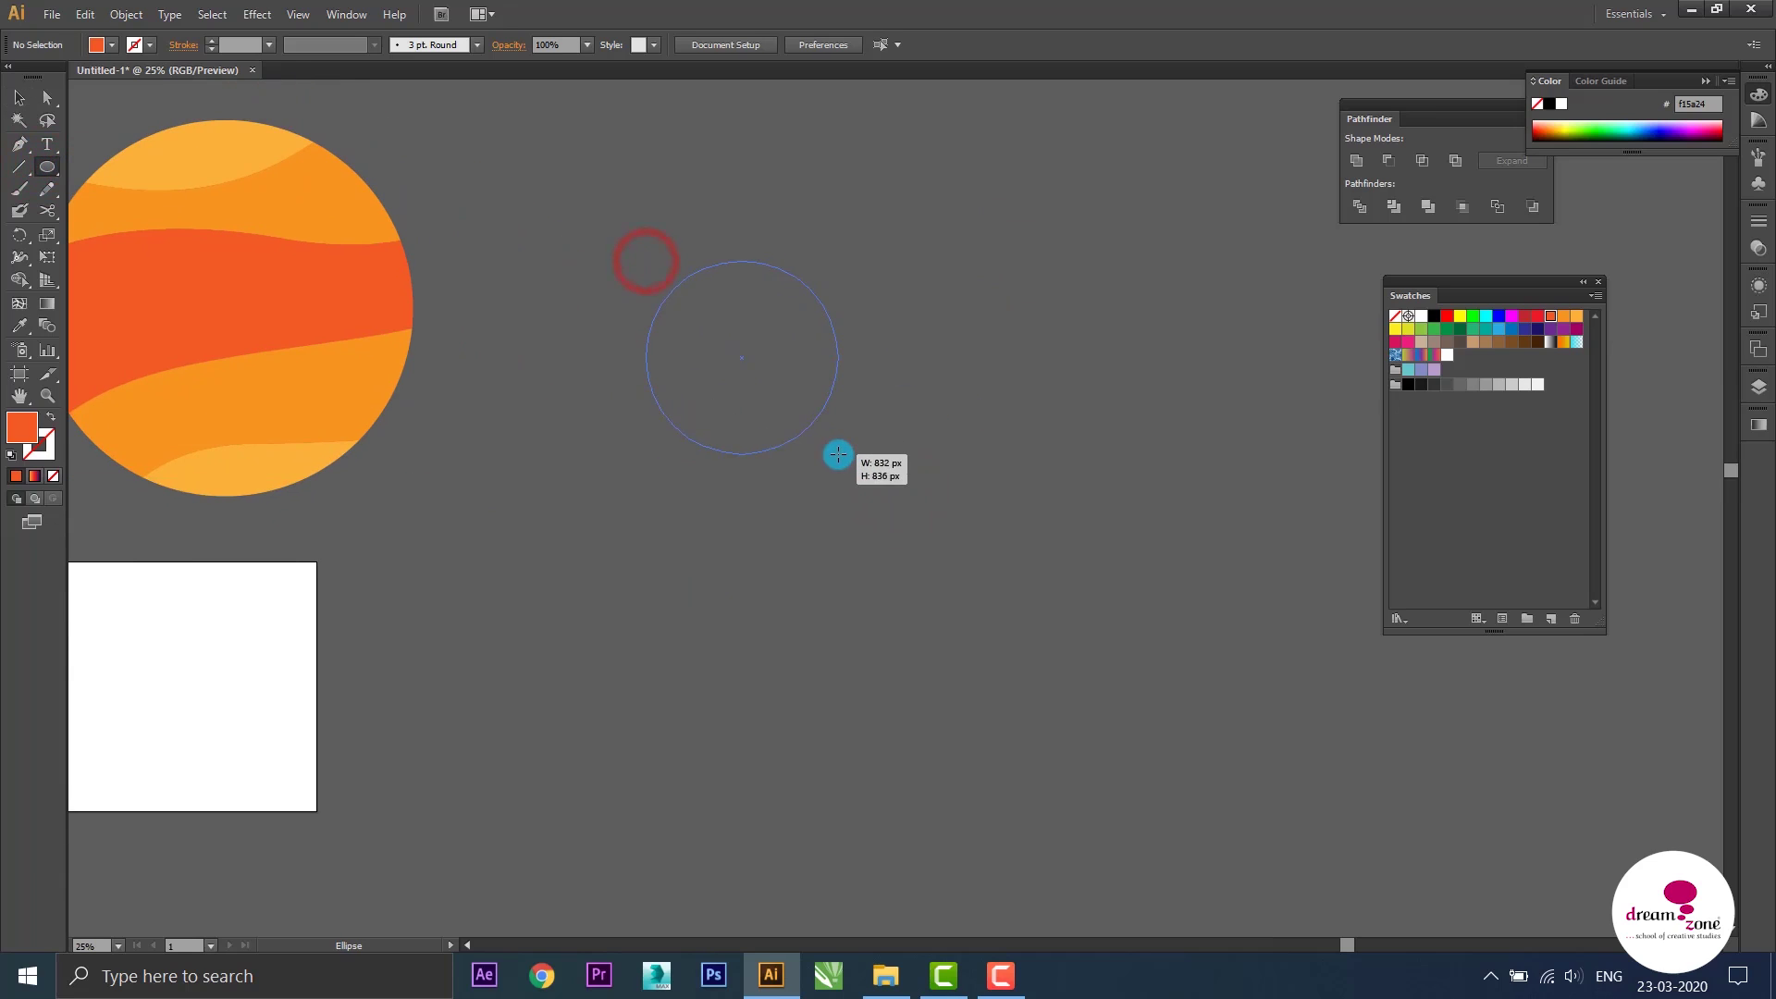
left_click_drag(990, 333, 834, 501)
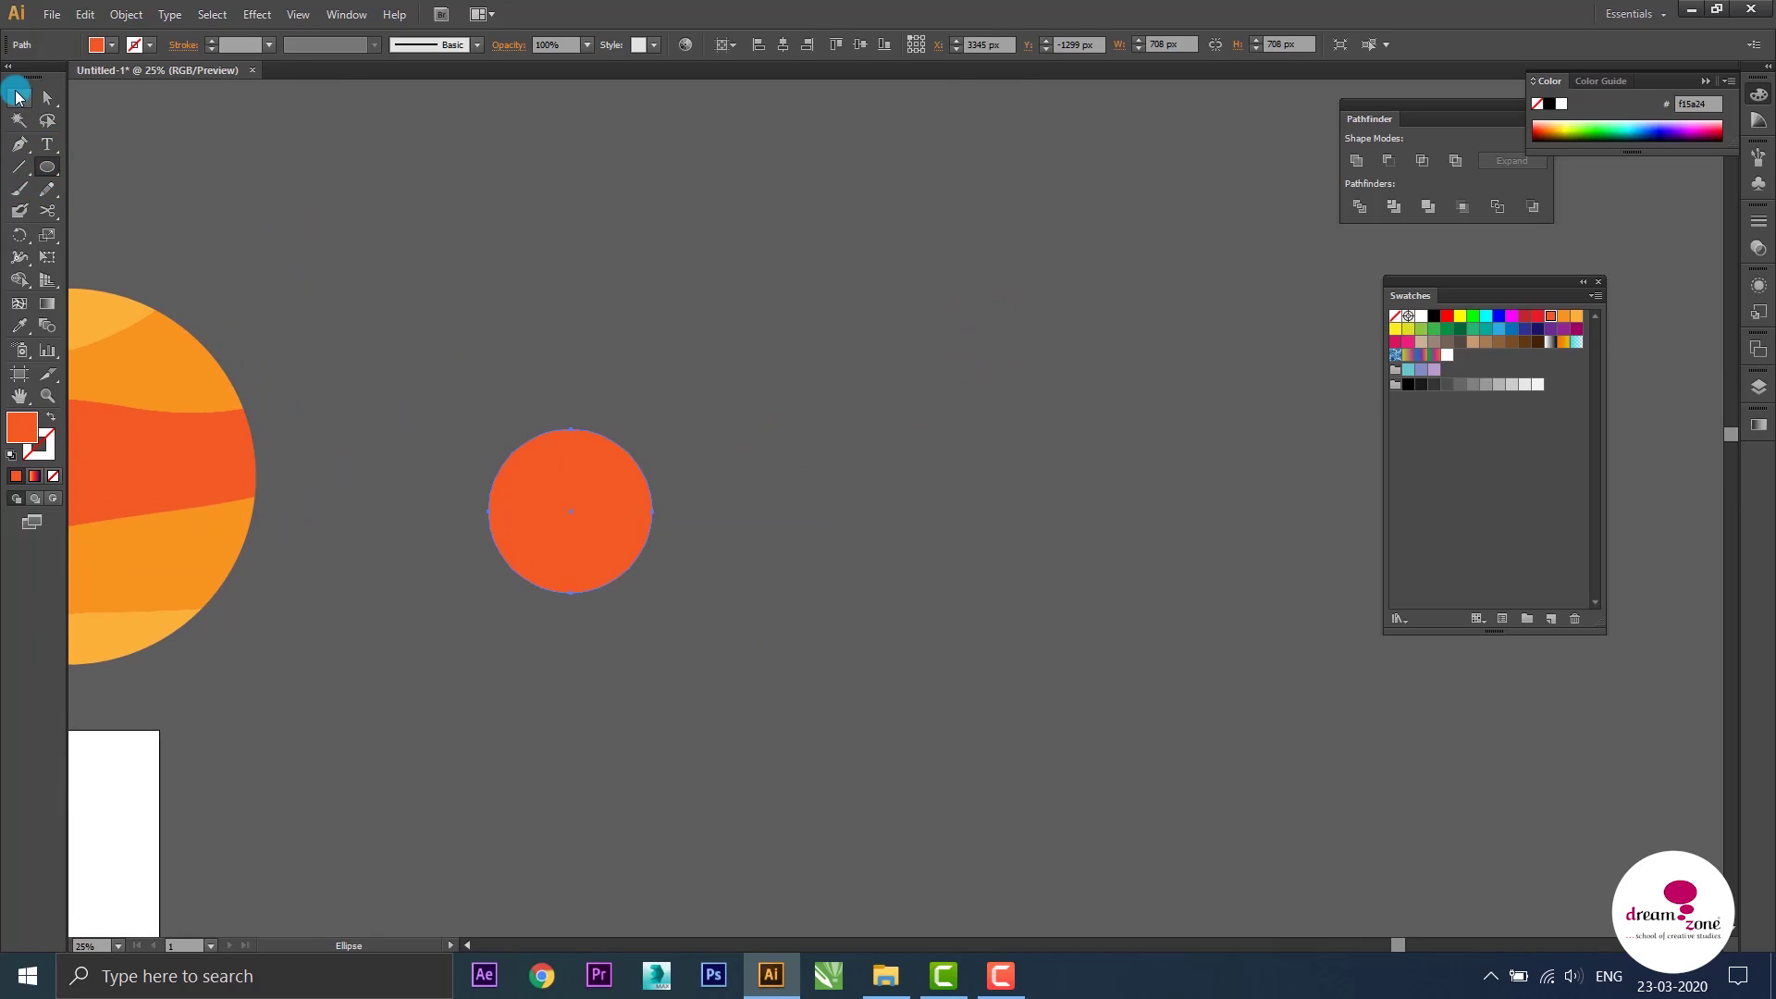
mouse_move(582, 368)
left_mouse_down()
mouse_move(768, 534)
mouse_move(761, 516)
left_mouse_up()
left_click_drag(803, 361, 902, 535)
mouse_move(935, 393)
left_mouse_down()
mouse_move(868, 512)
mouse_move(691, 593)
mouse_move(662, 583)
left_mouse_up()
mouse_move(953, 453)
left_mouse_down()
mouse_move(1086, 544)
mouse_move(784, 534)
left_mouse_up()
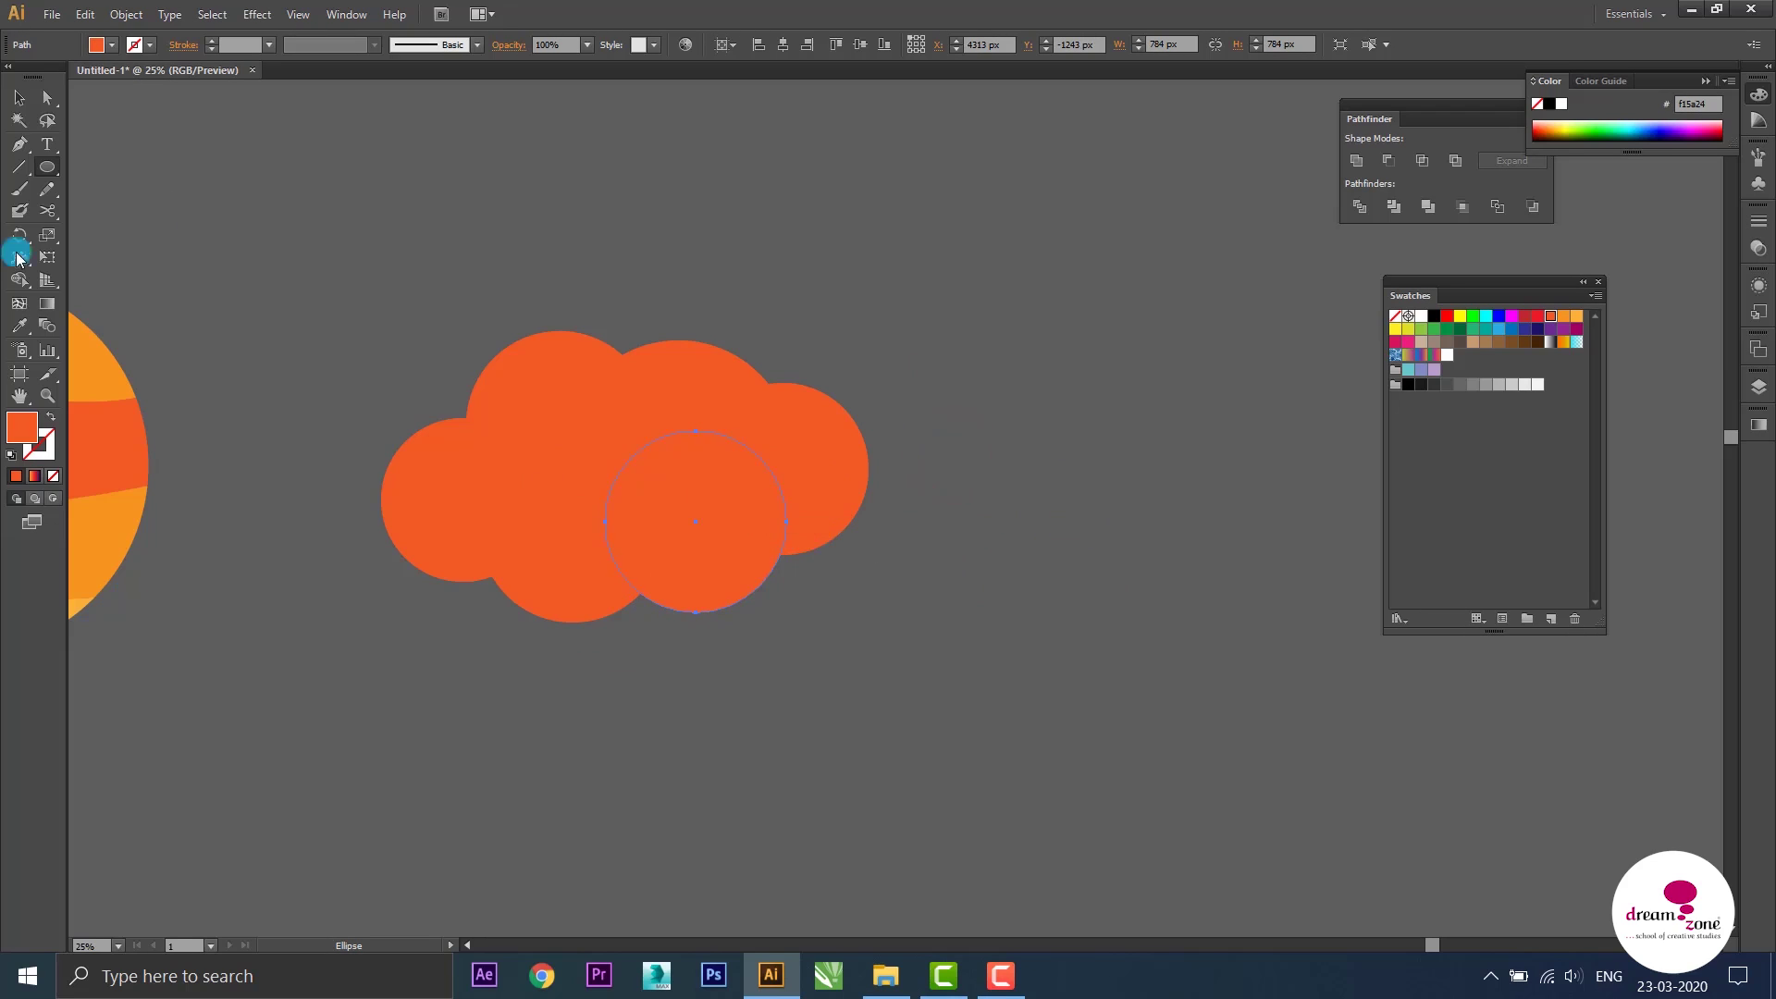
Unite the cloud circles into one shape and fill it near-white
left_click(18, 97)
left_click(535, 258)
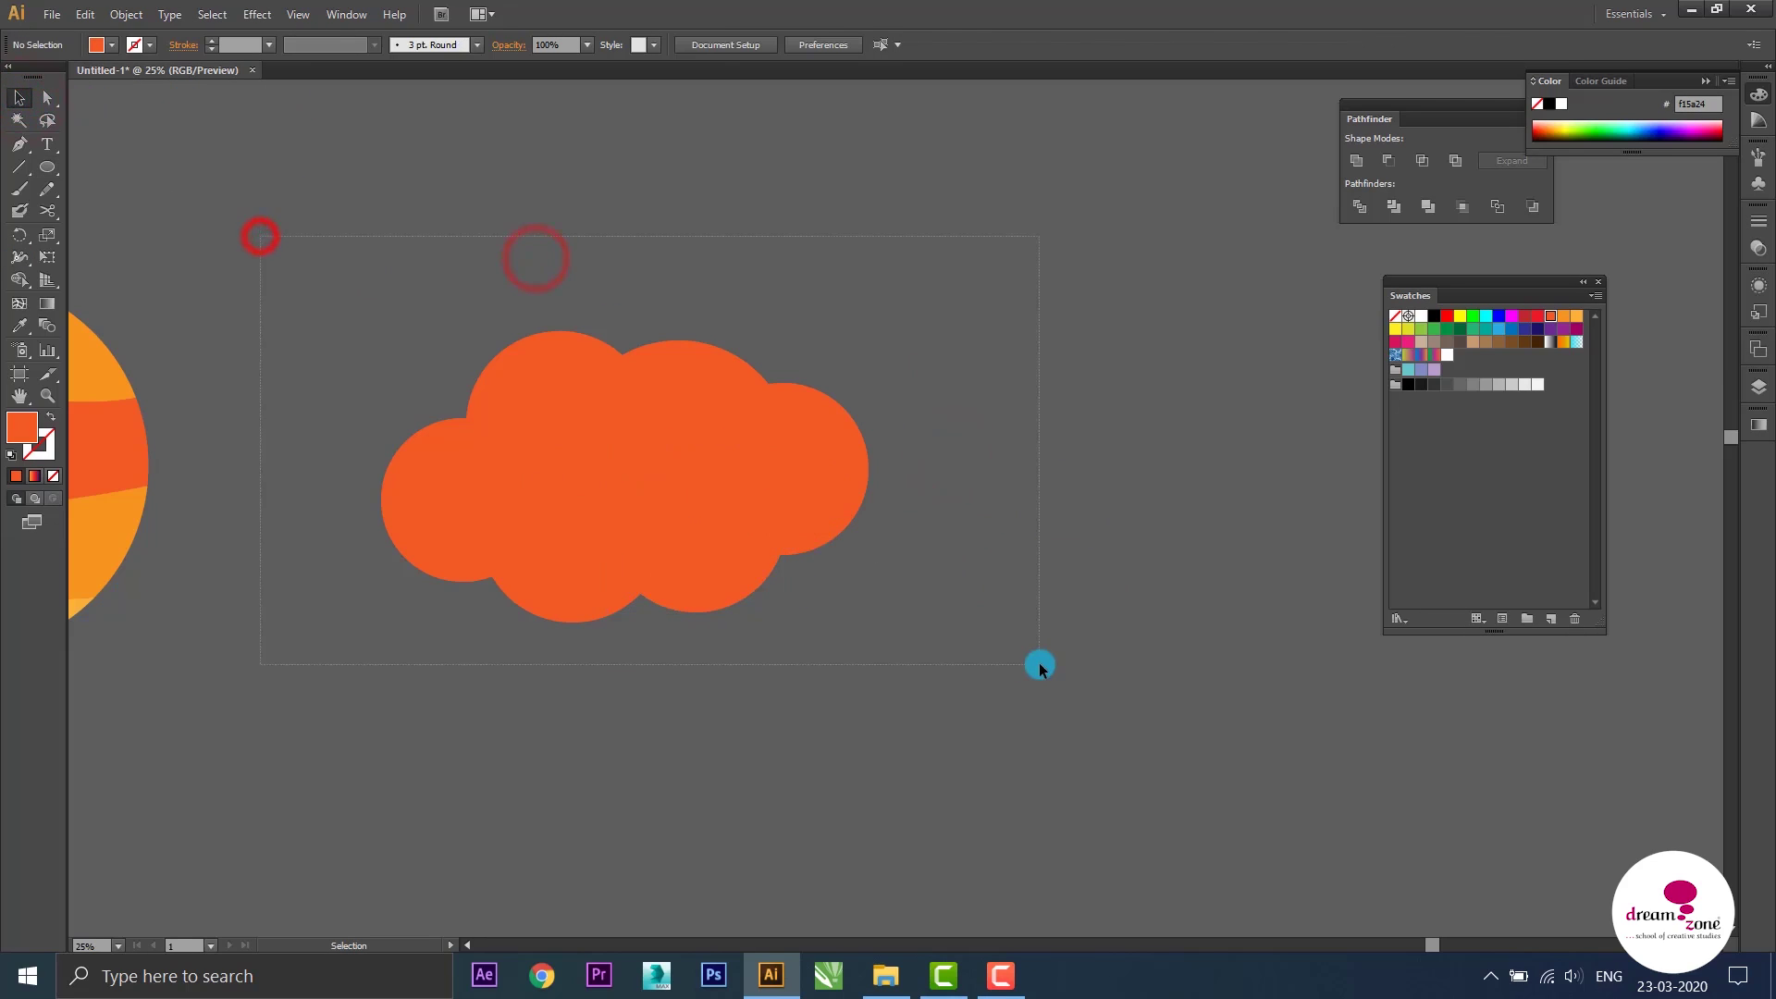
left_click_drag(1040, 666, 1041, 668)
left_click(1356, 163)
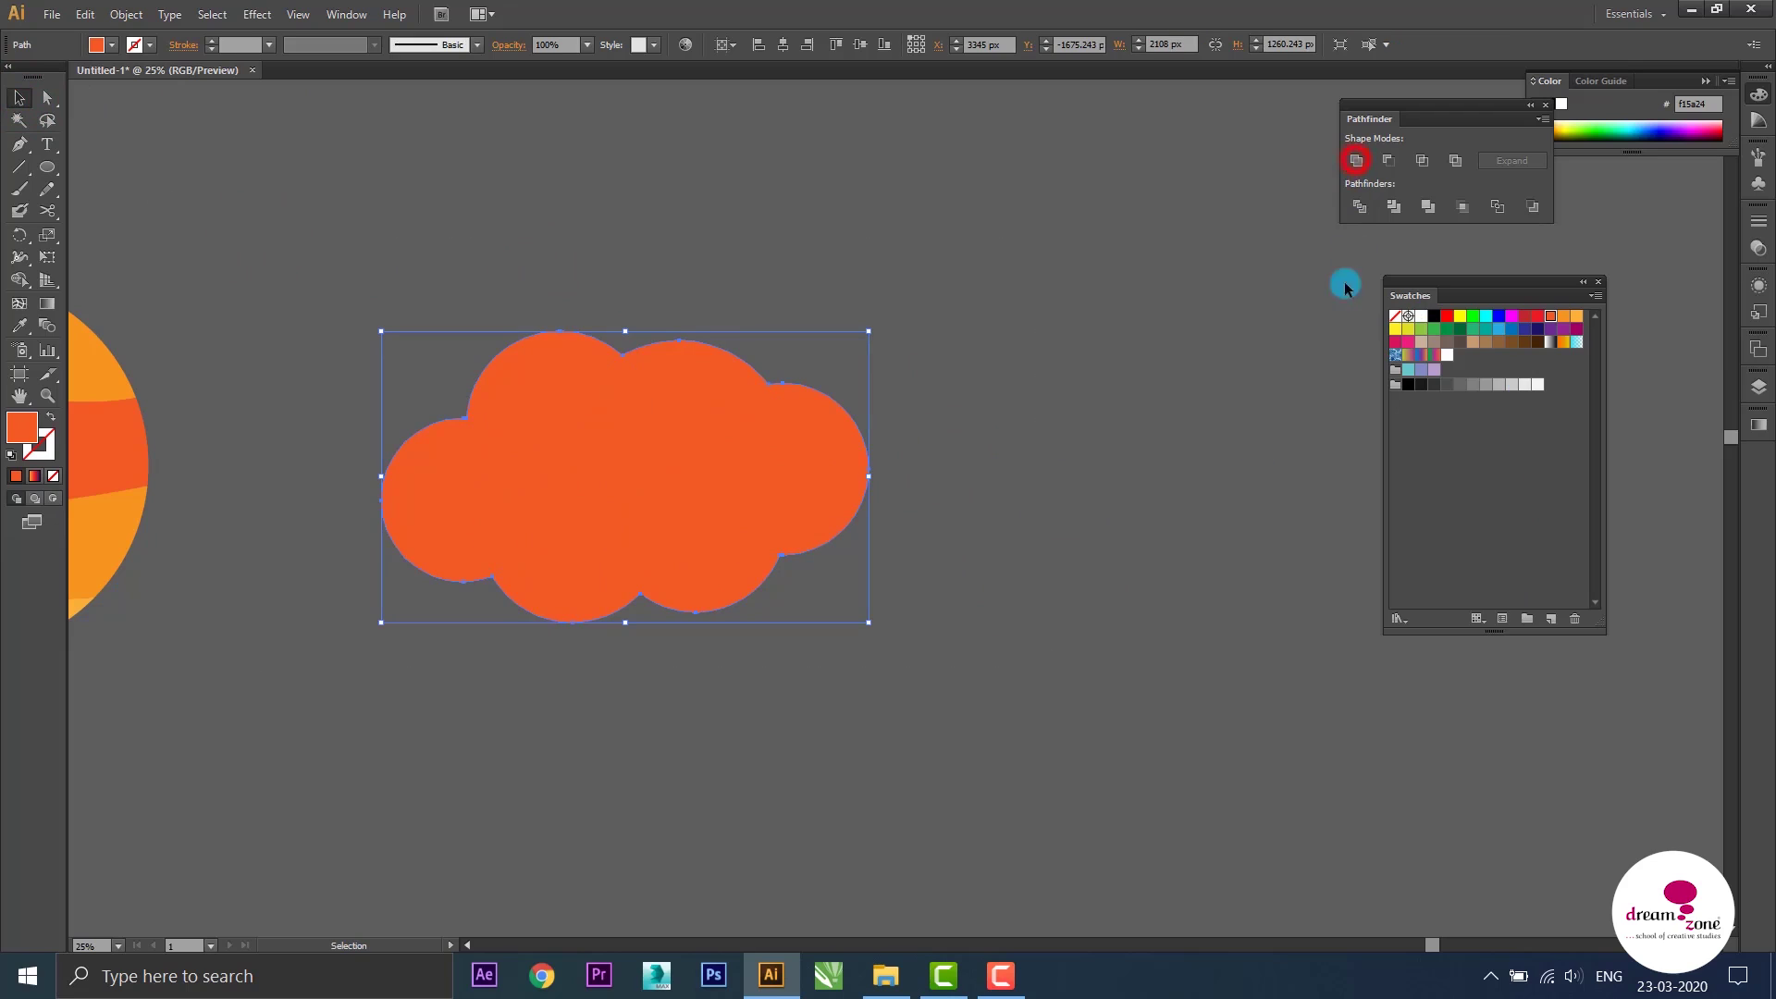
left_click_drag(698, 682, 504, 679)
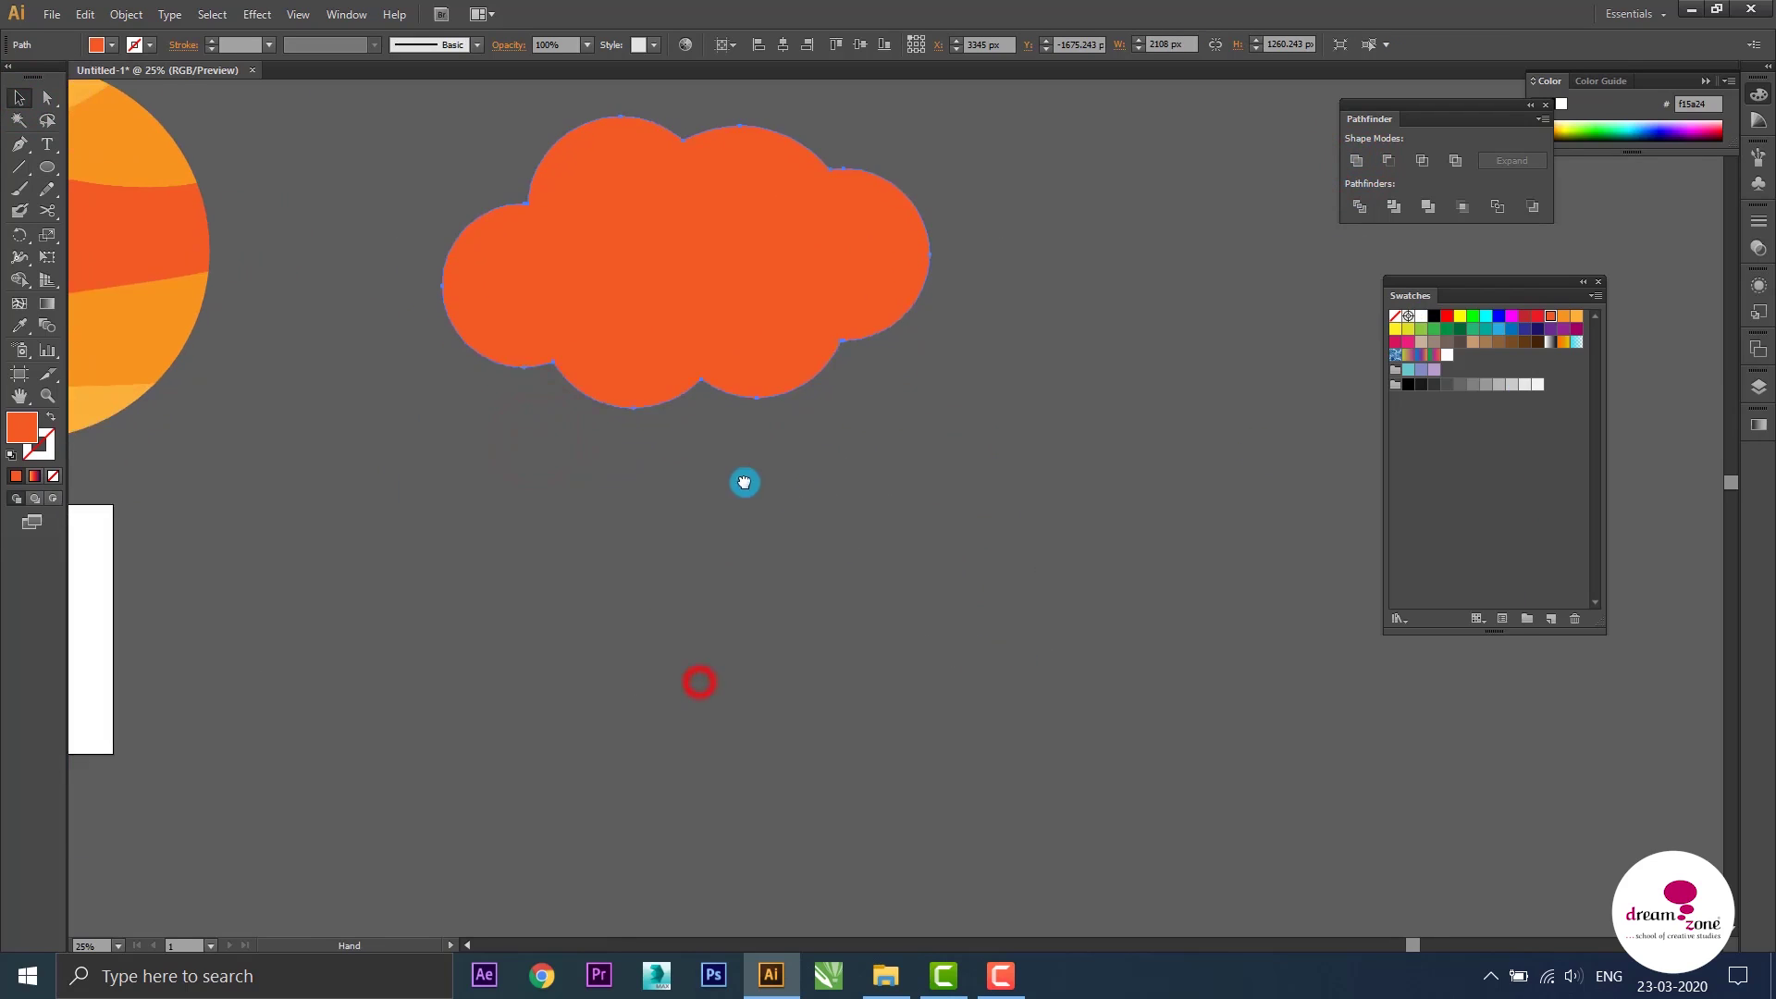
left_click_drag(778, 637, 692, 711)
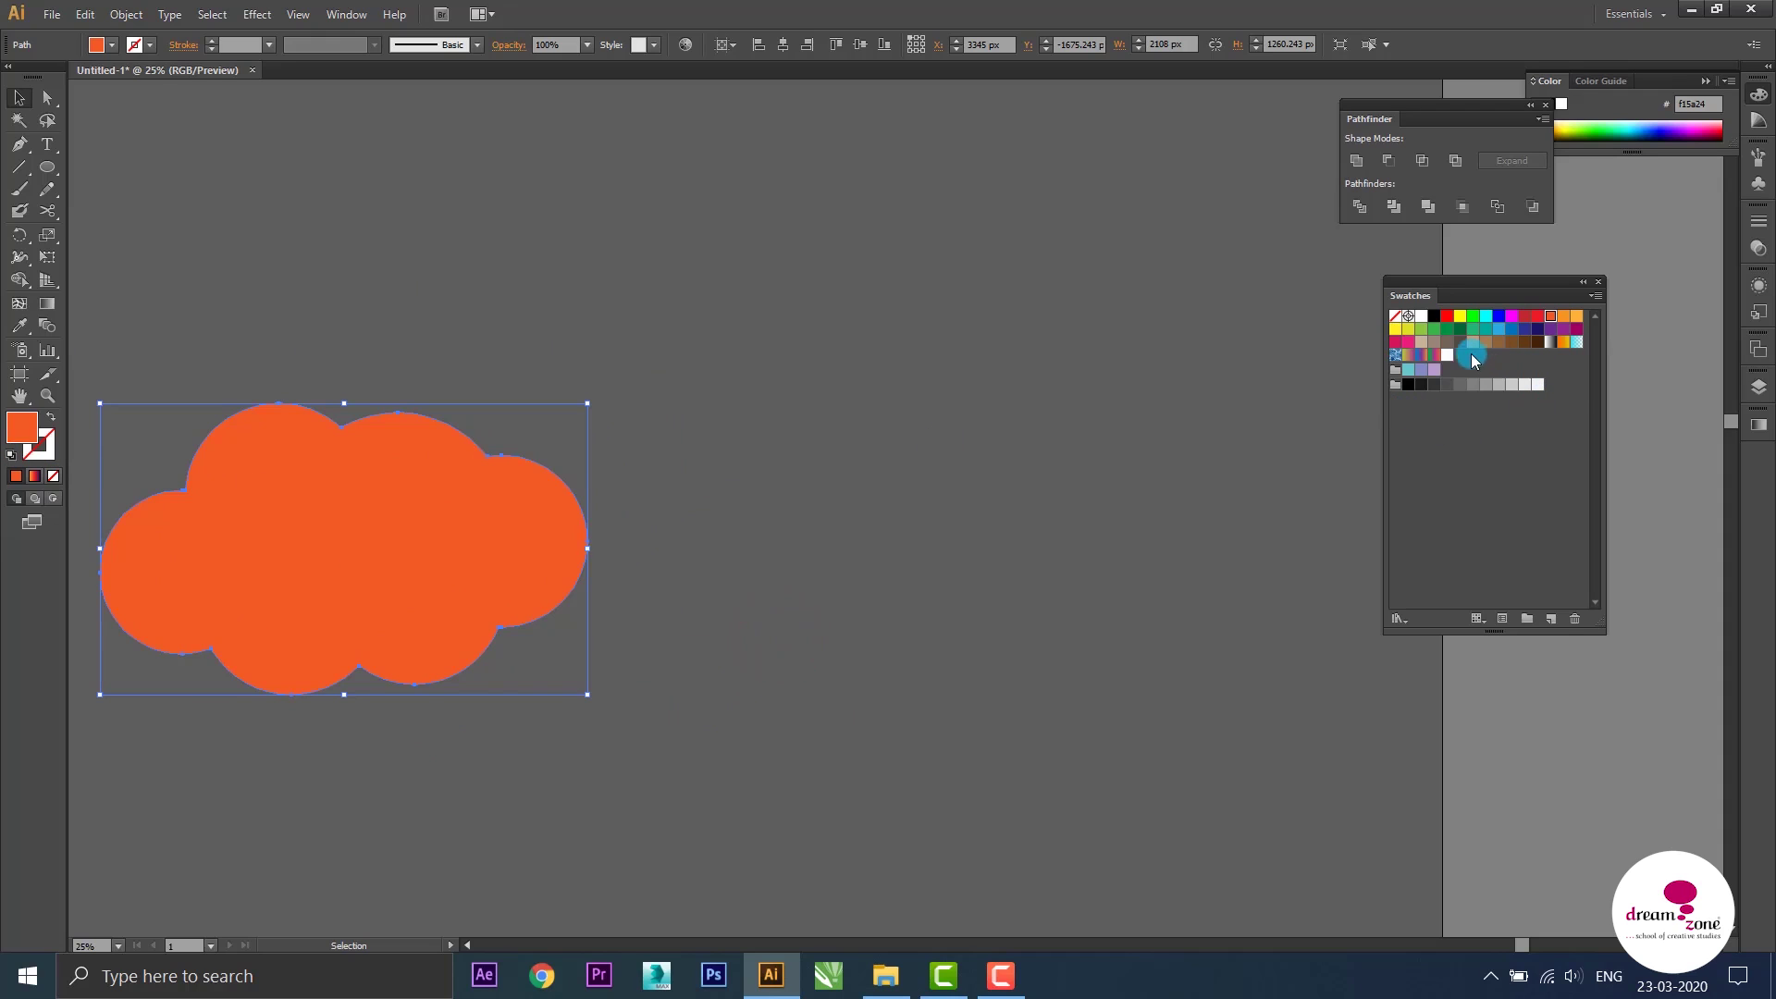
left_click(1538, 385)
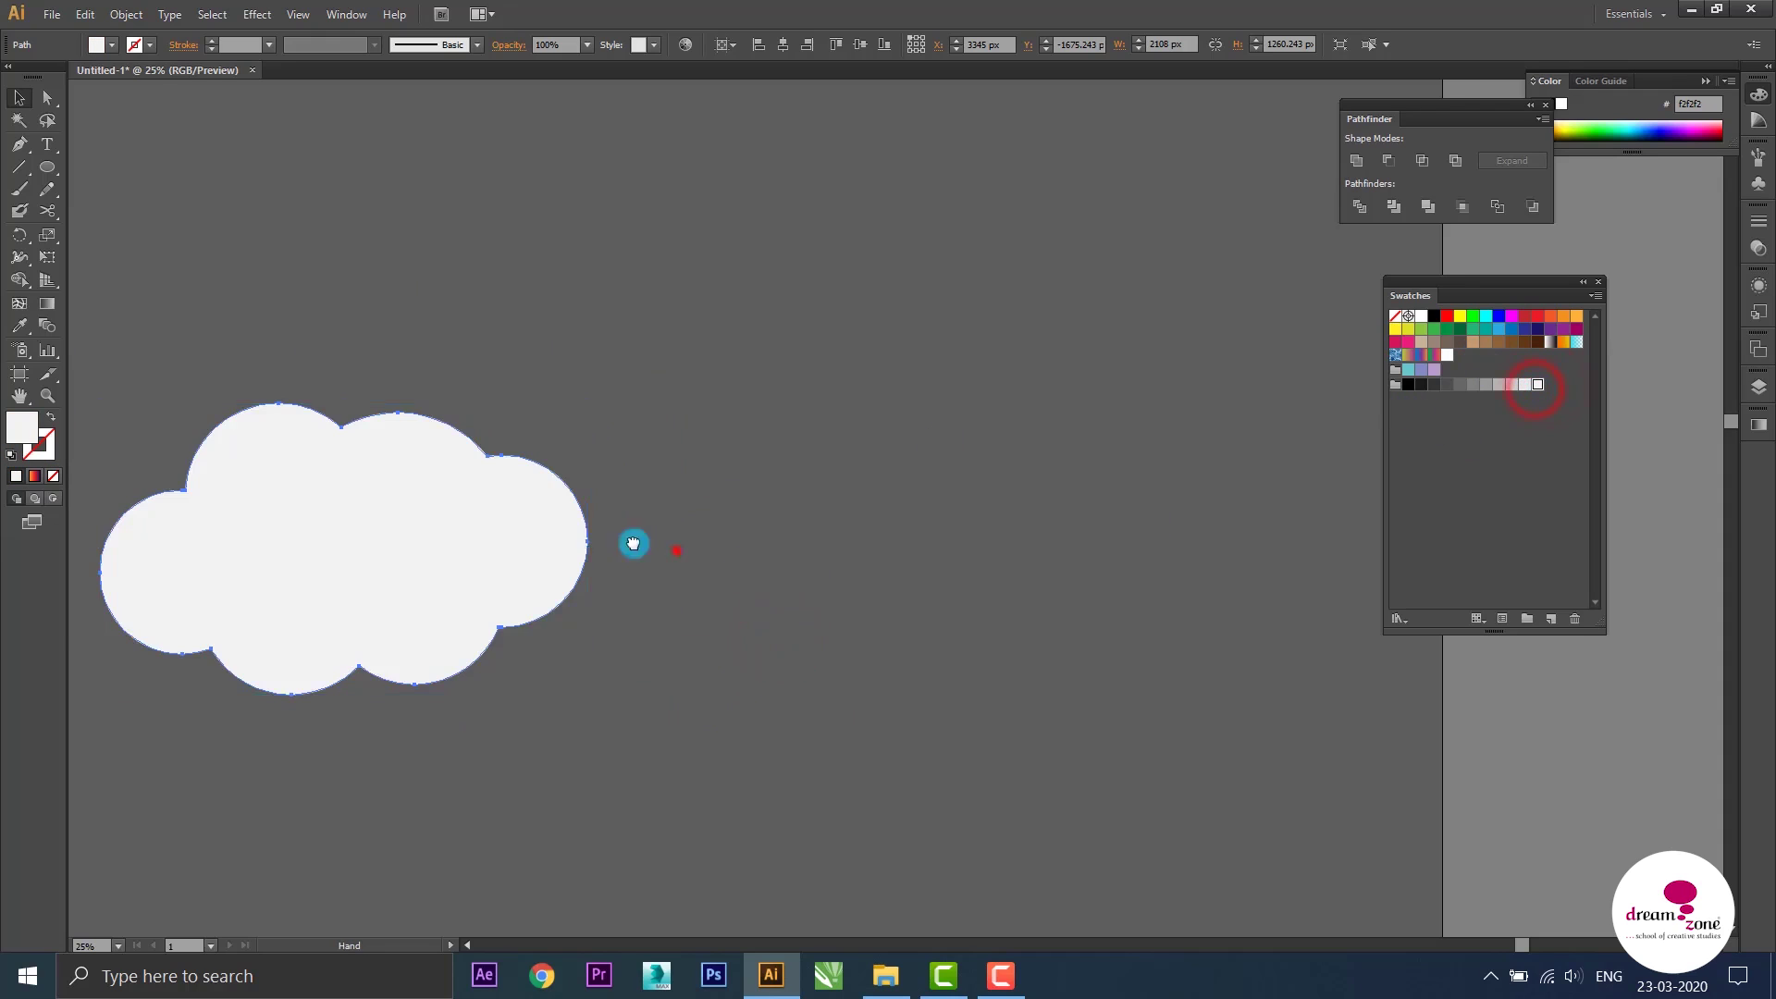
Position the cloud and duplicate it into three overlapping clouds
mouse_move(501, 531)
left_mouse_down()
mouse_move(829, 416)
mouse_move(958, 471)
left_mouse_up()
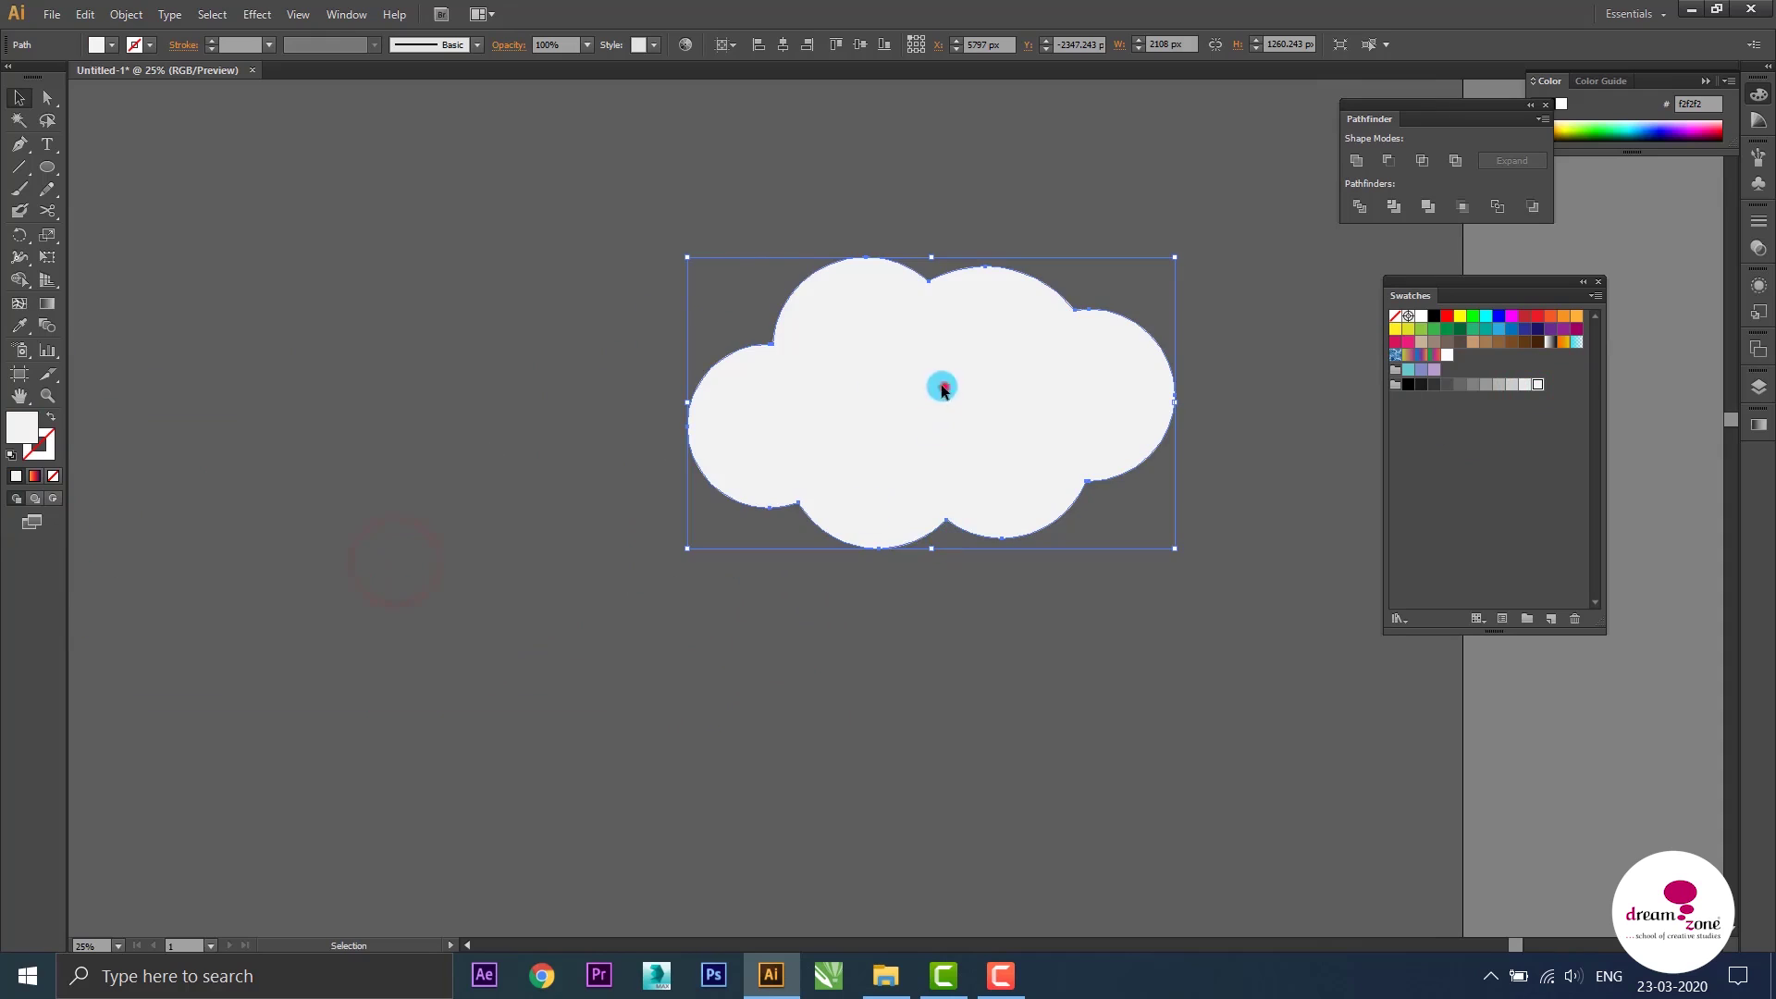
mouse_move(941, 390)
left_mouse_down()
mouse_move(310, 555)
mouse_move(814, 431)
left_mouse_up()
mouse_move(770, 326)
left_mouse_down()
mouse_move(1163, 524)
mouse_move(920, 400)
left_mouse_up()
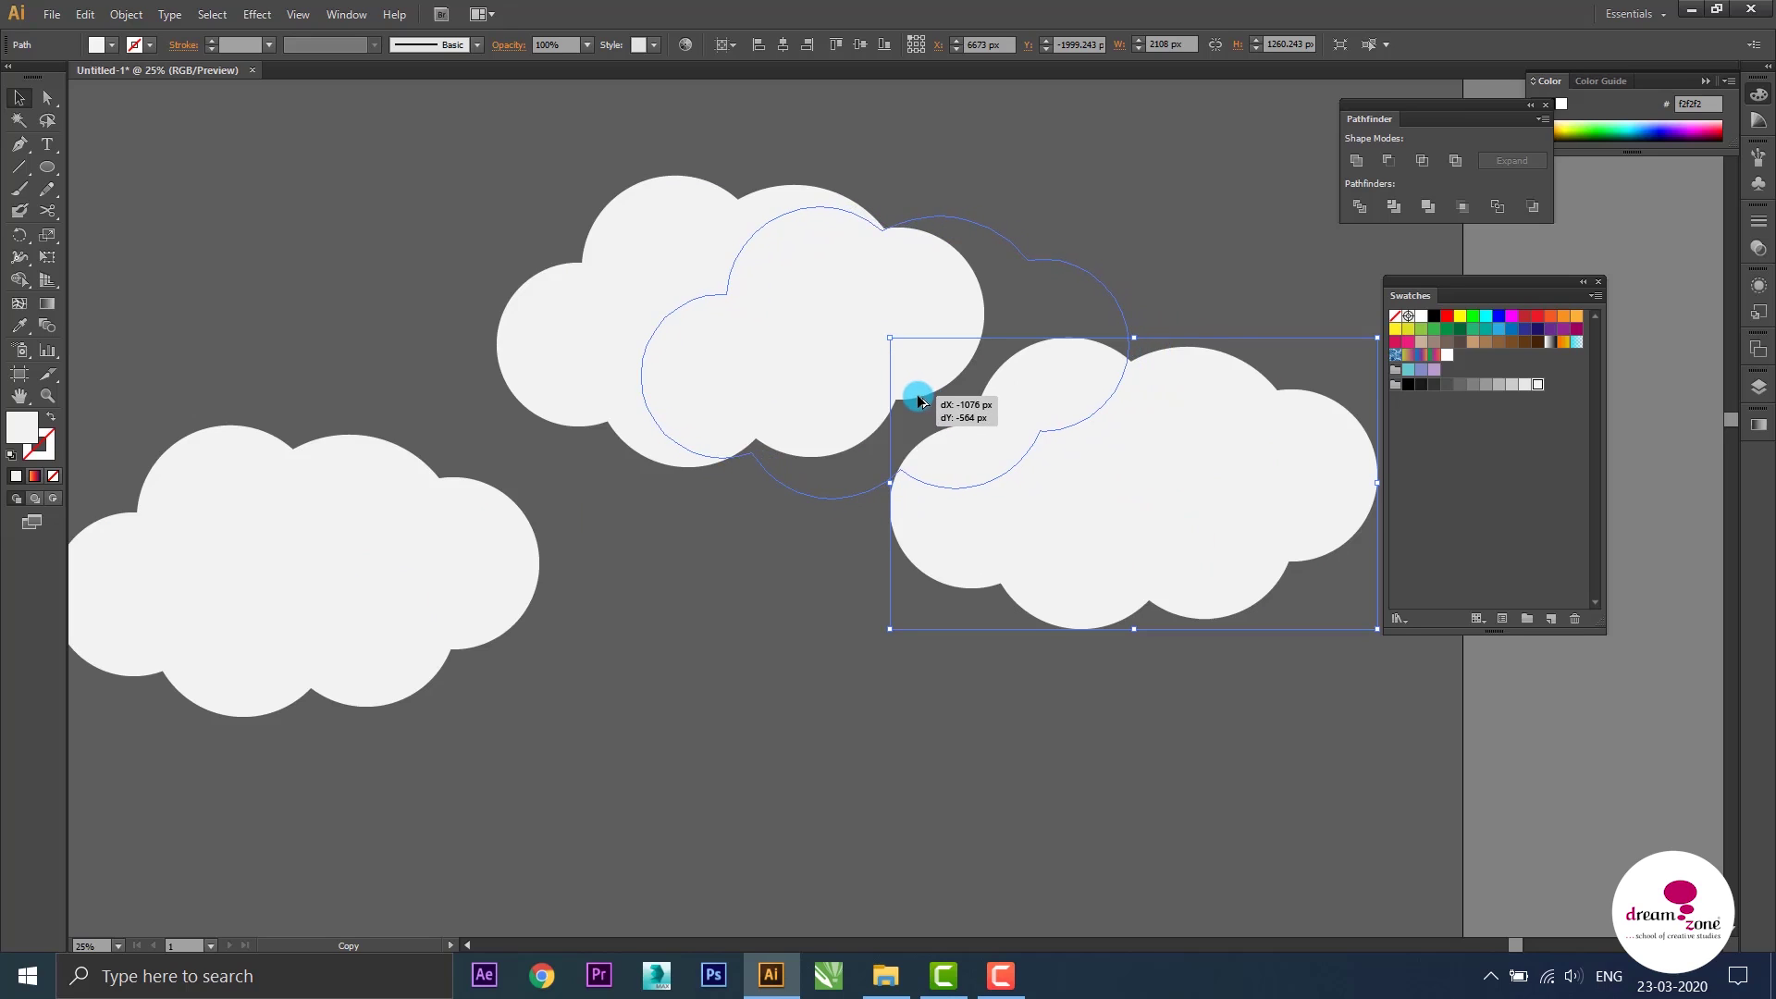
left_click_drag(918, 400, 919, 400)
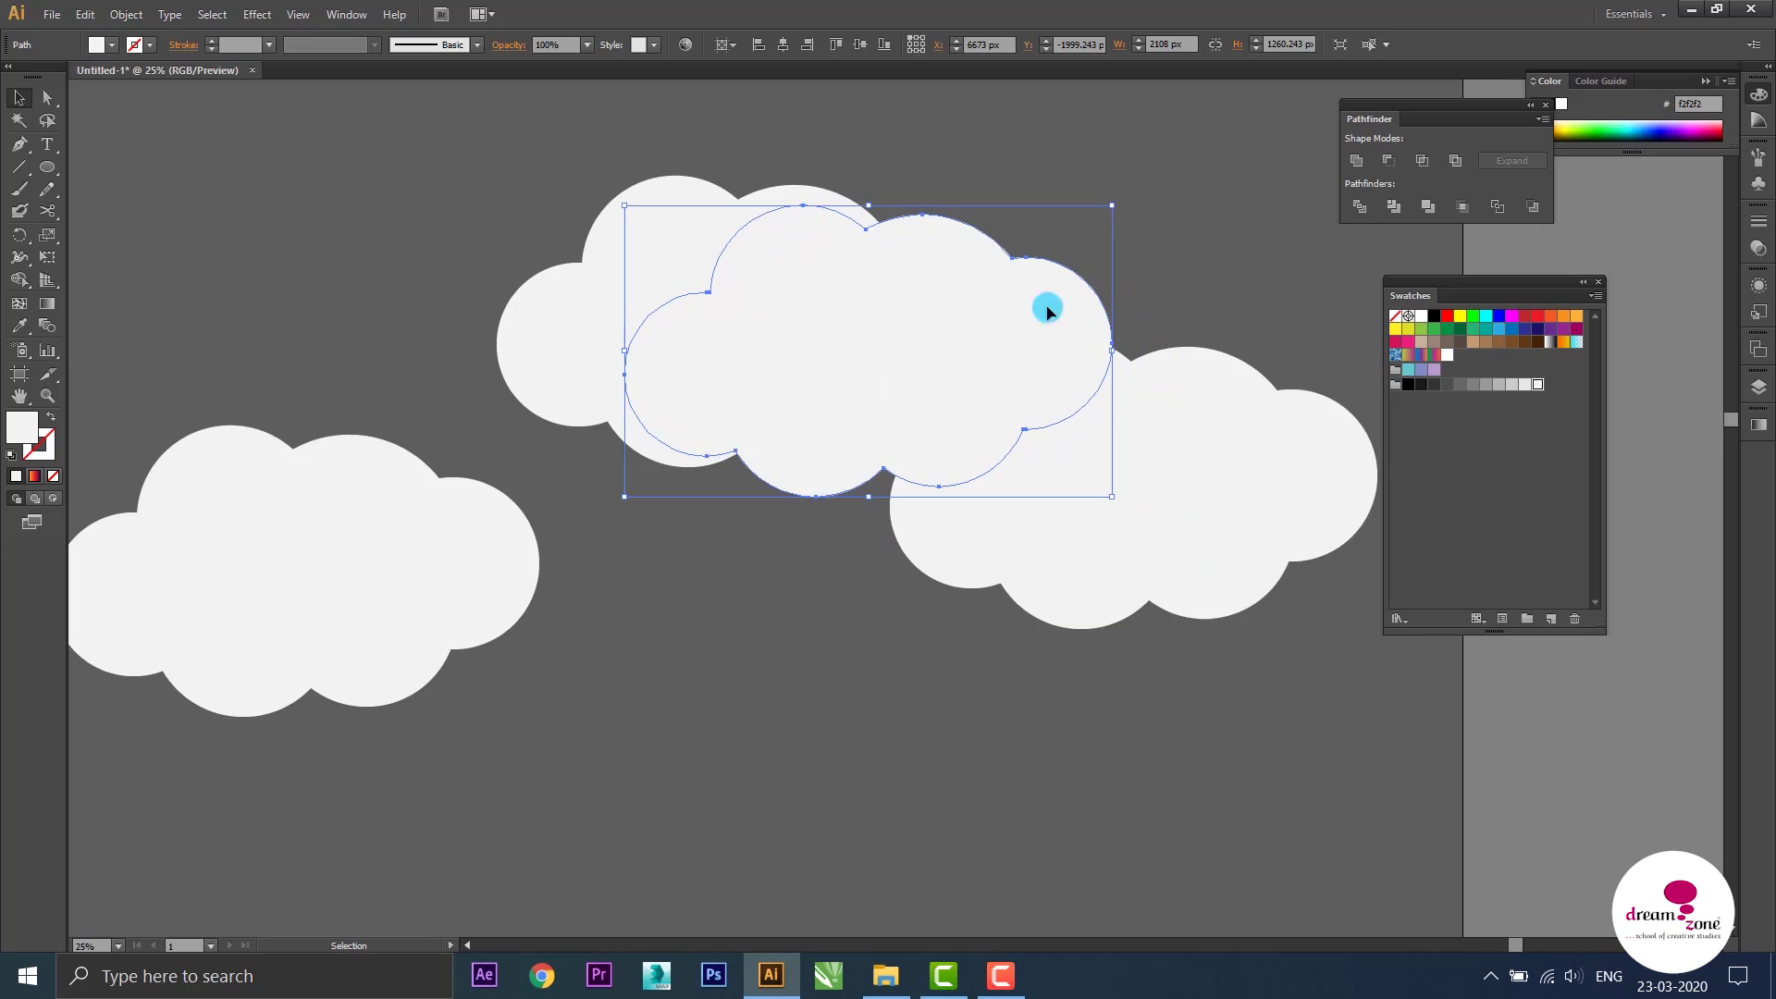
left_click(1117, 216)
scroll(1165, 430, "up", 3)
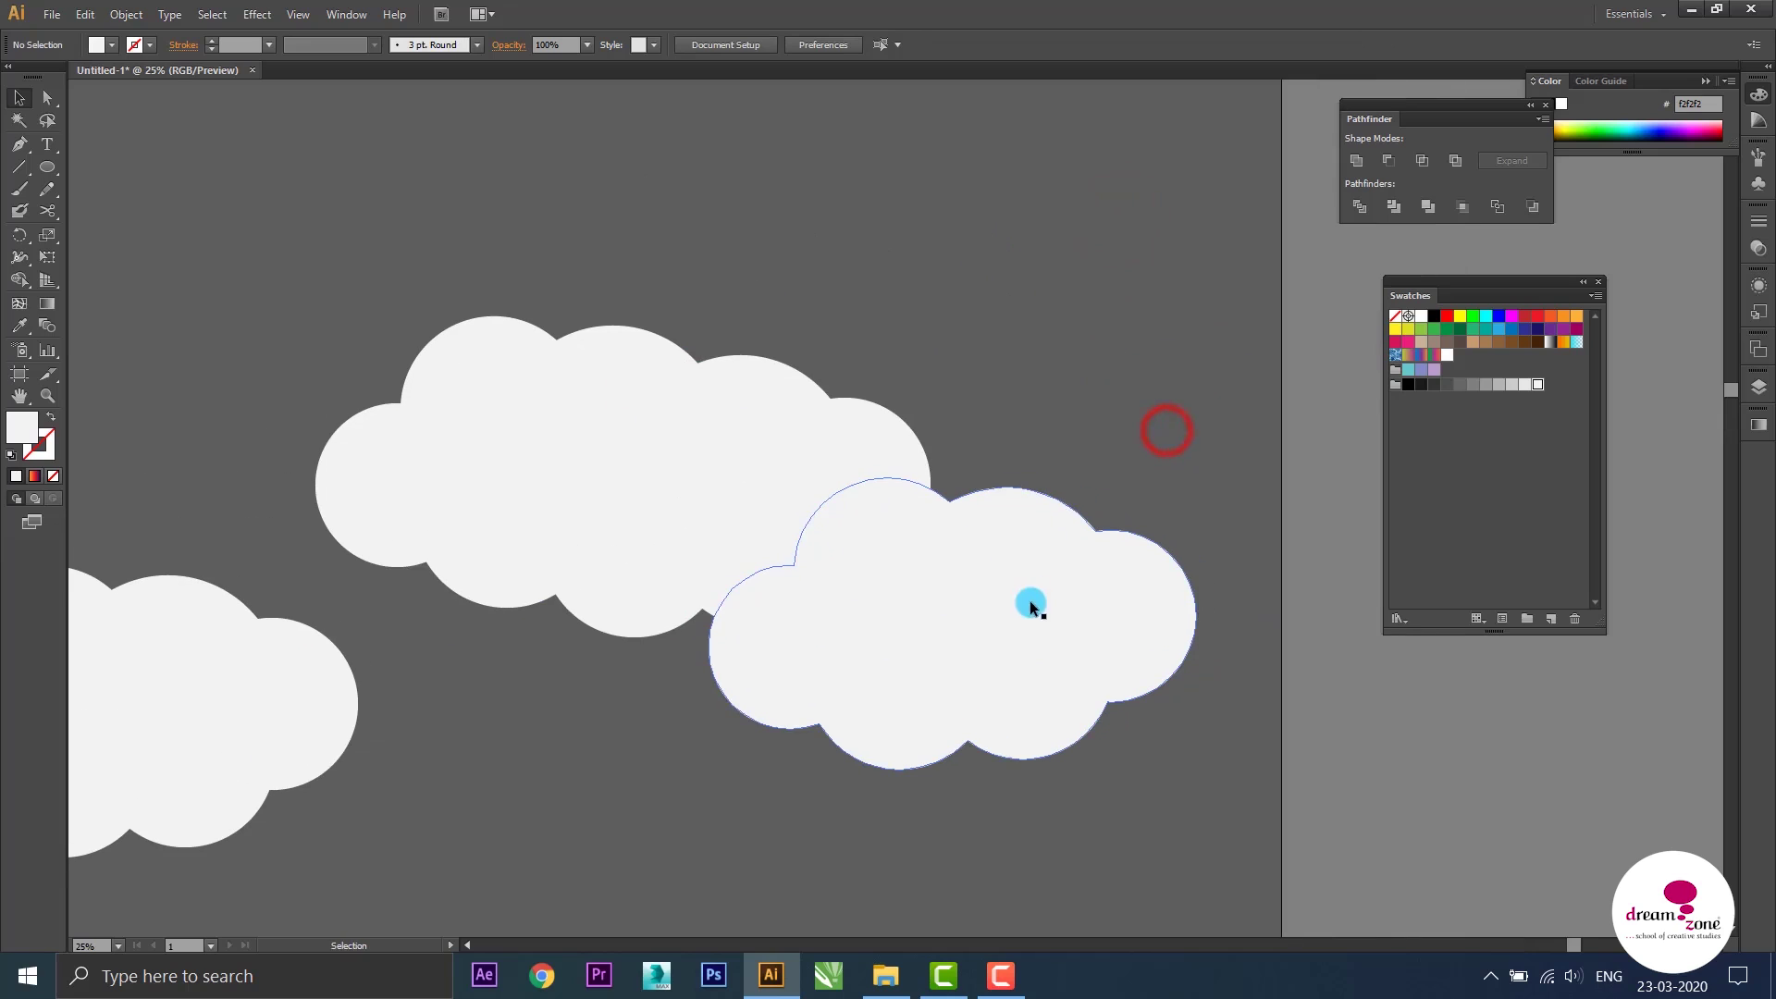
Move the right cloud onto the upper cloud and unite them into one shape
left_click(1119, 248)
mouse_move(1030, 606)
left_mouse_down()
mouse_move(872, 416)
mouse_move(991, 552)
left_mouse_up()
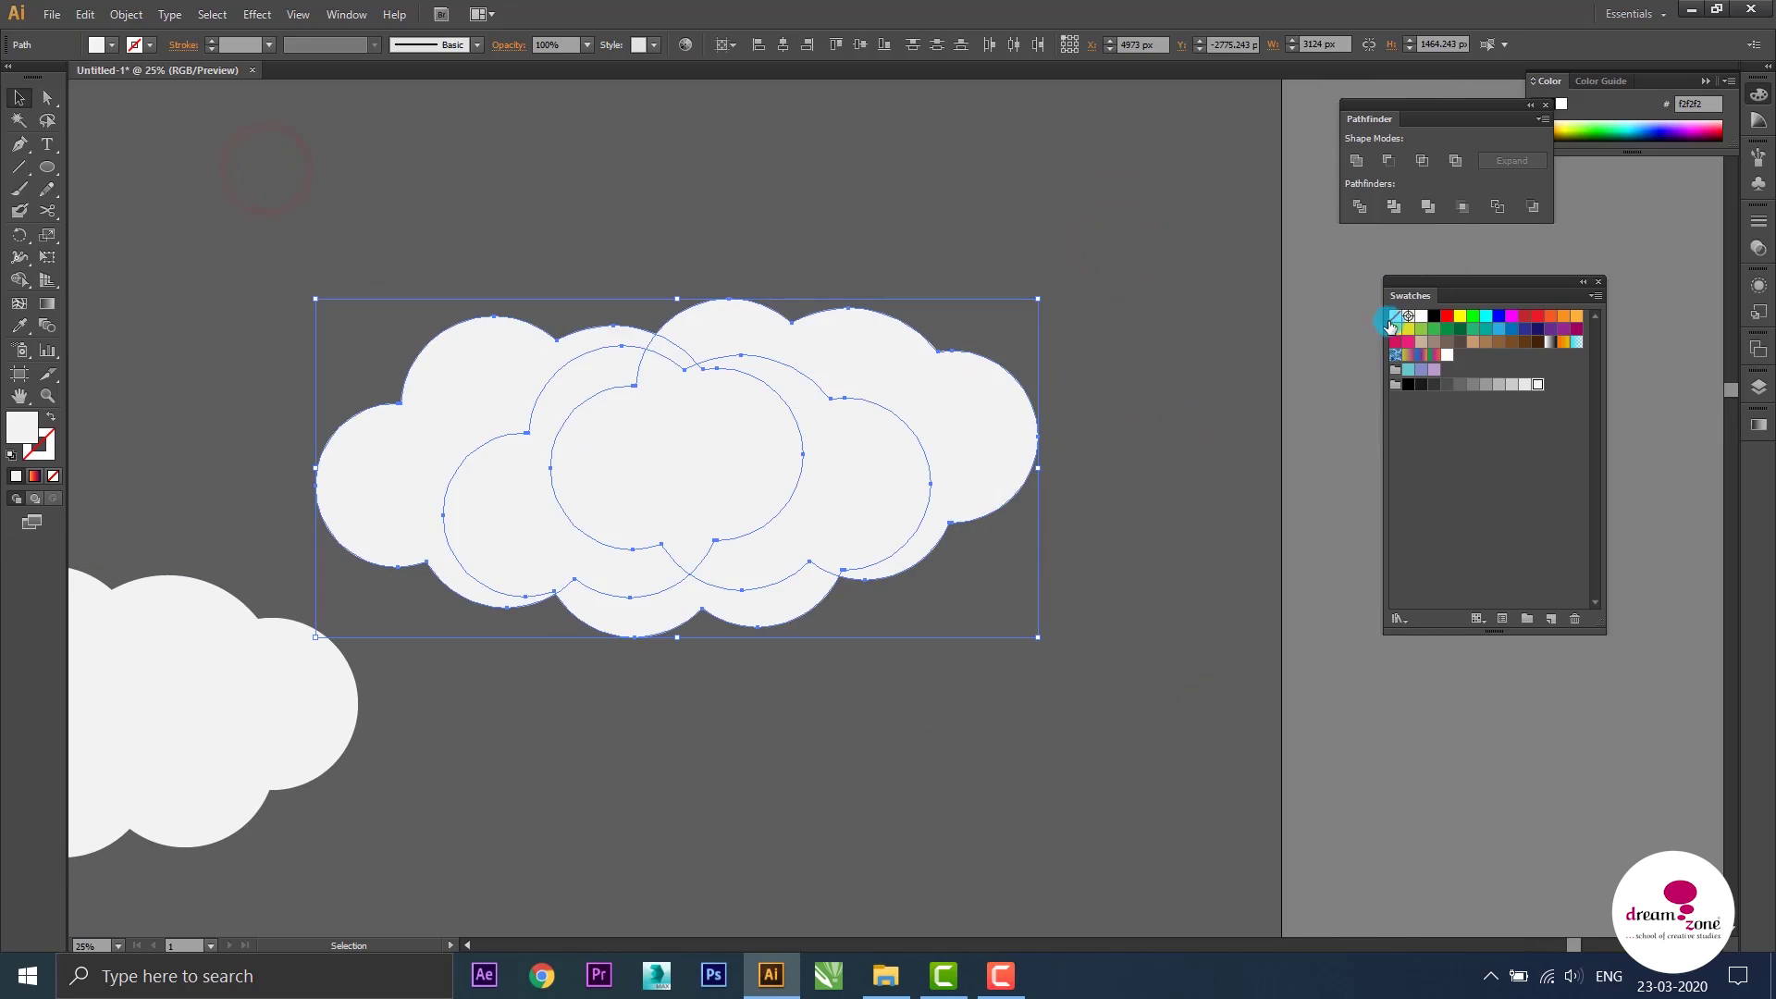
left_click(1360, 164)
left_click(829, 198)
Overlap the upper cloud onto the lower one and fill it light grey e6e6e6
left_click_drag(808, 456, 1017, 296)
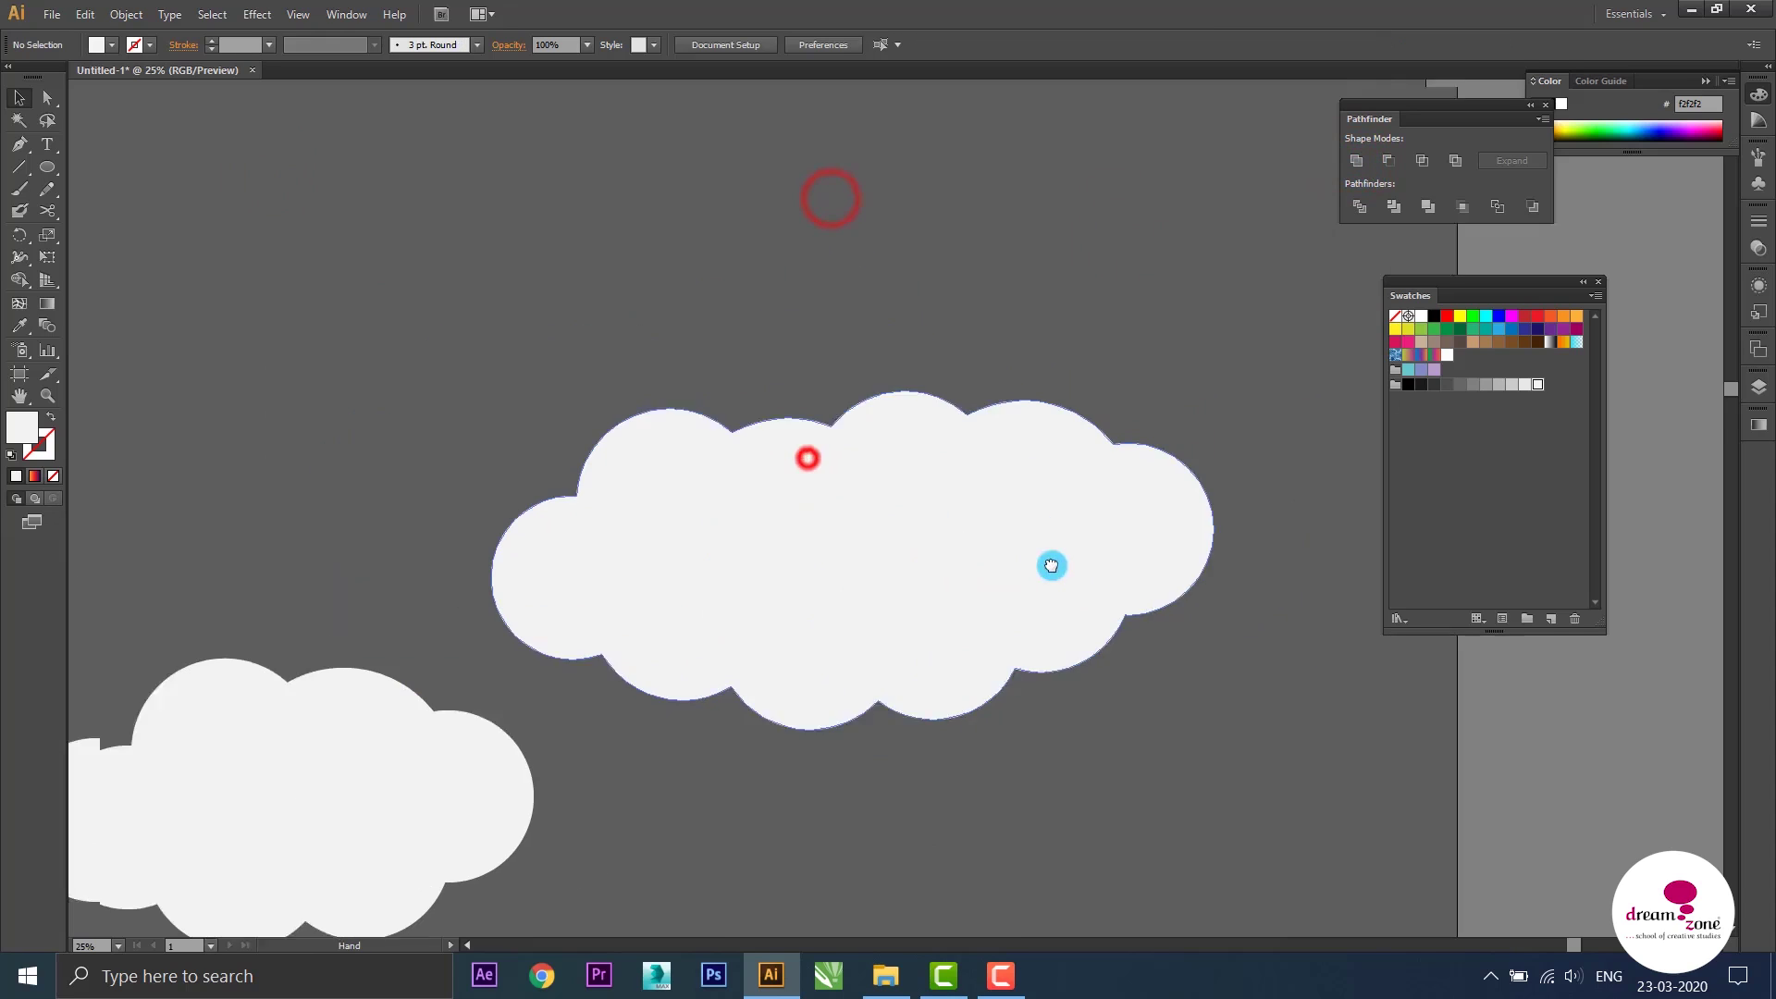
key("ctrl+minus")
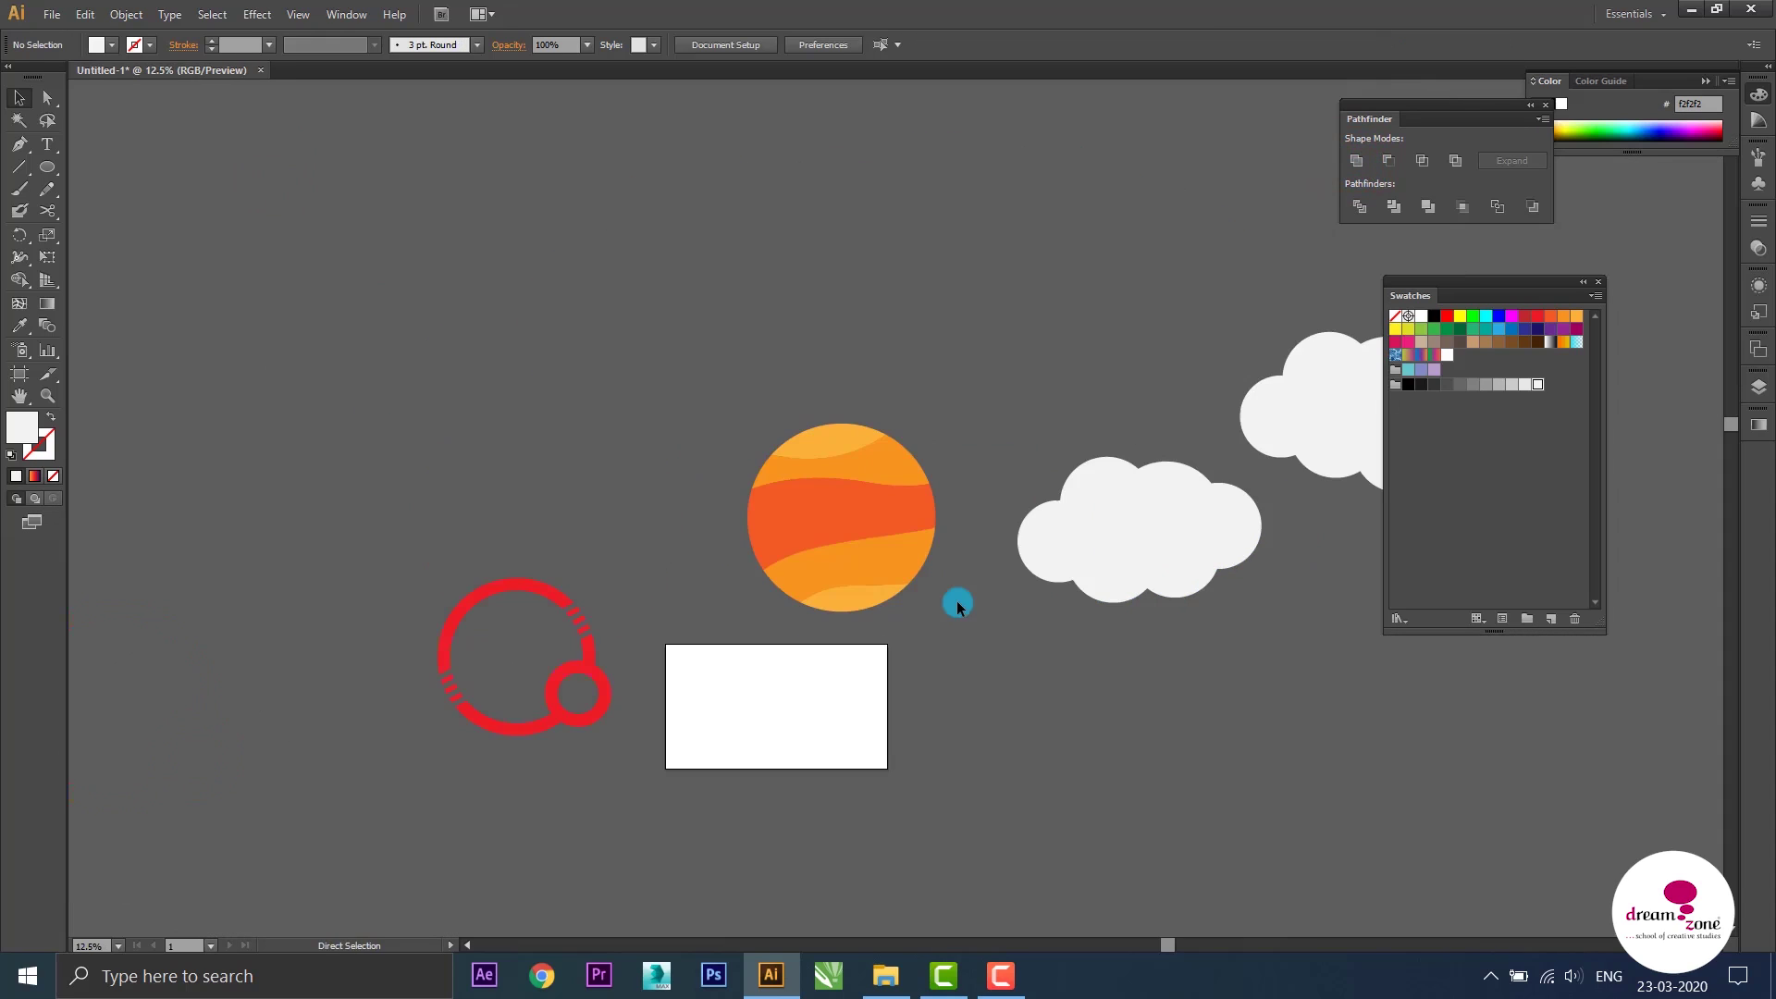
left_click_drag(1011, 515, 449, 416)
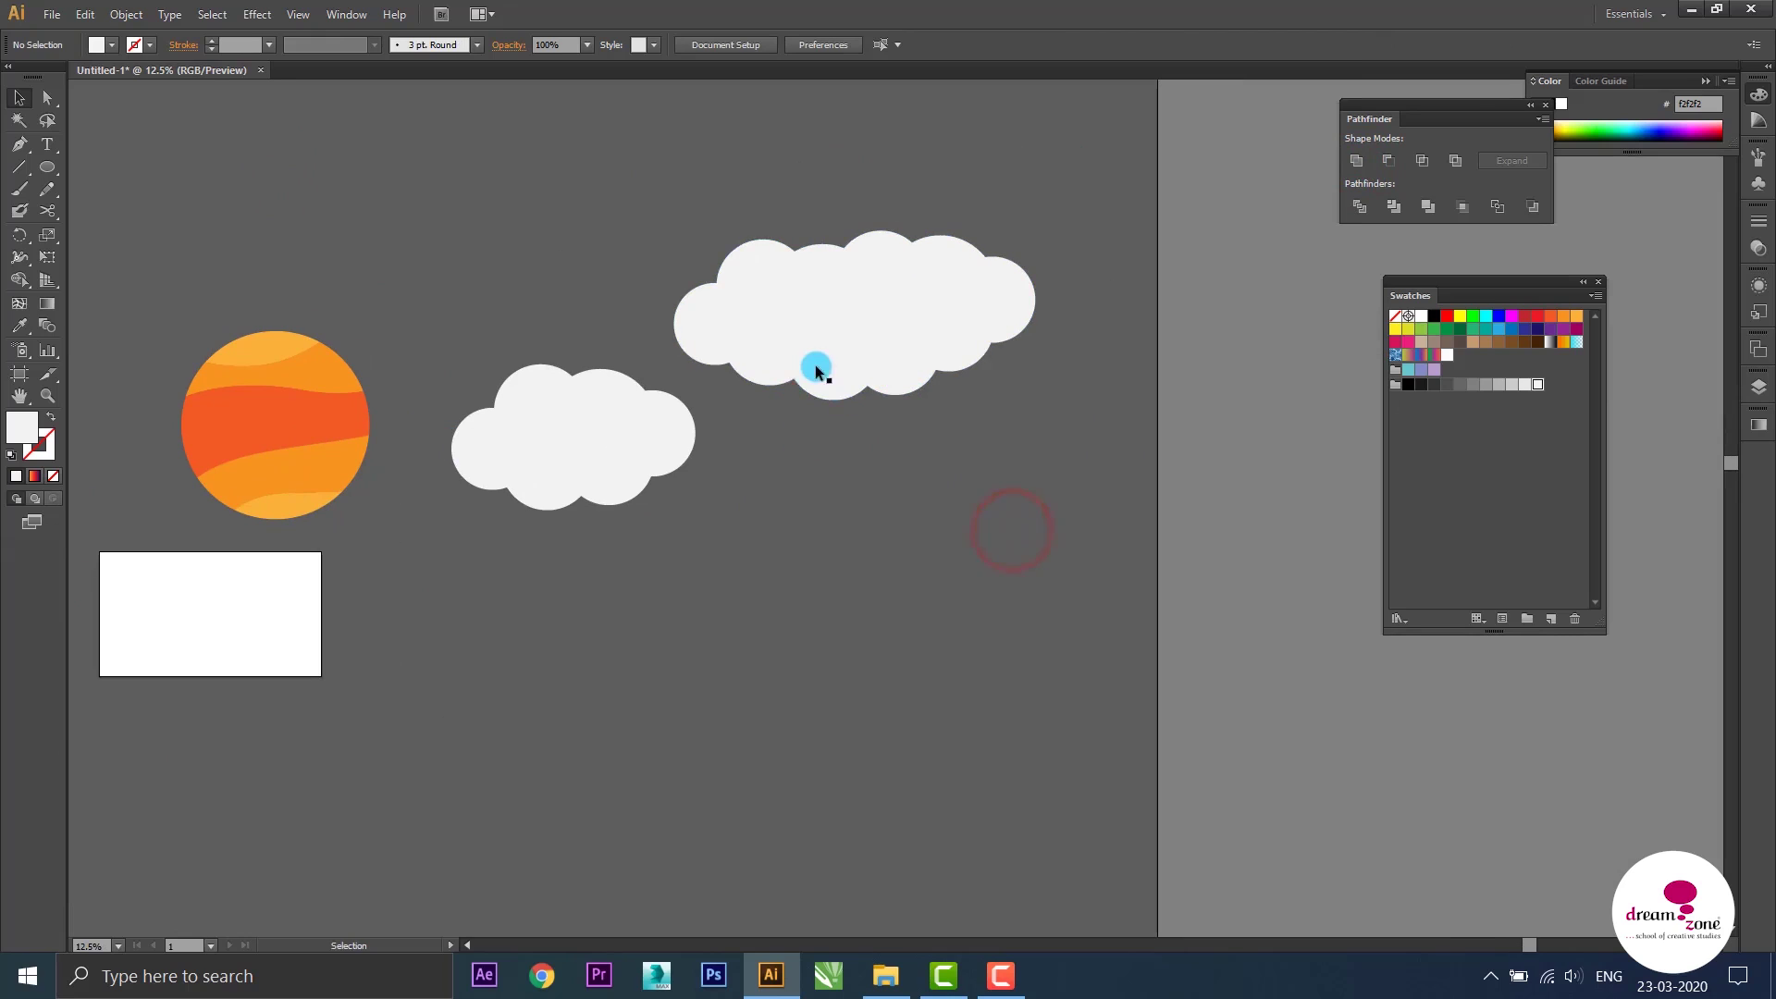
left_click_drag(840, 325, 746, 390)
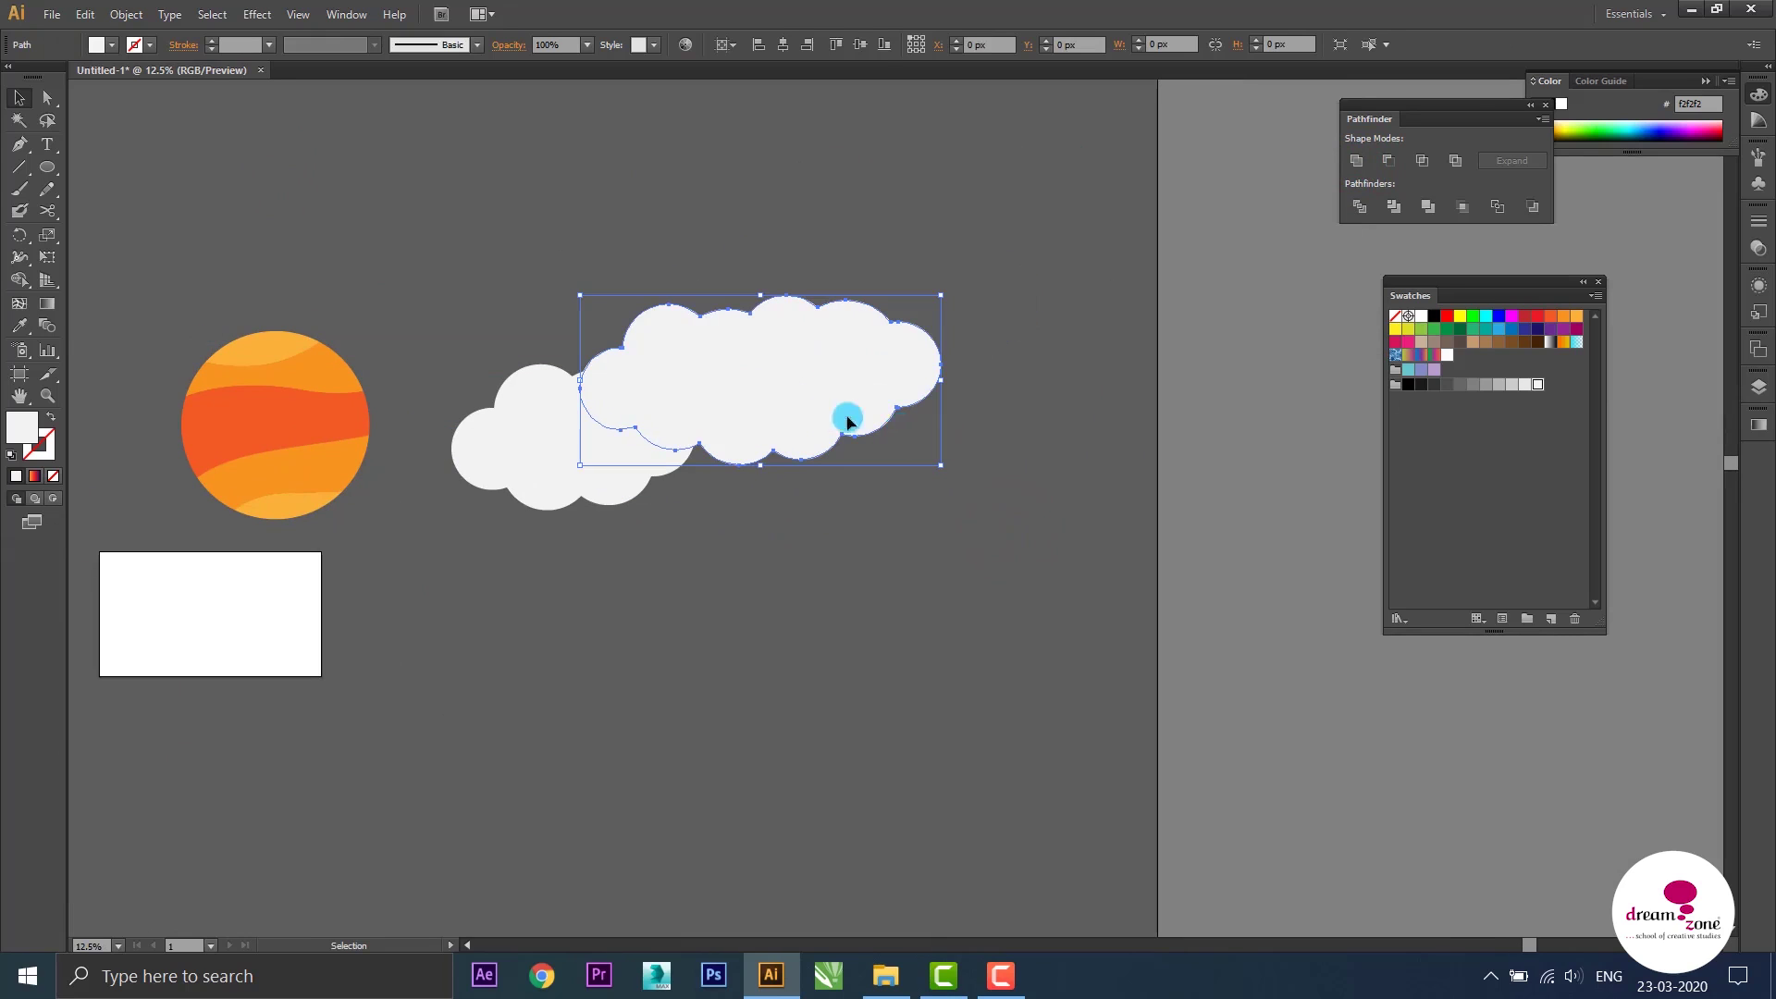
left_click(1517, 389)
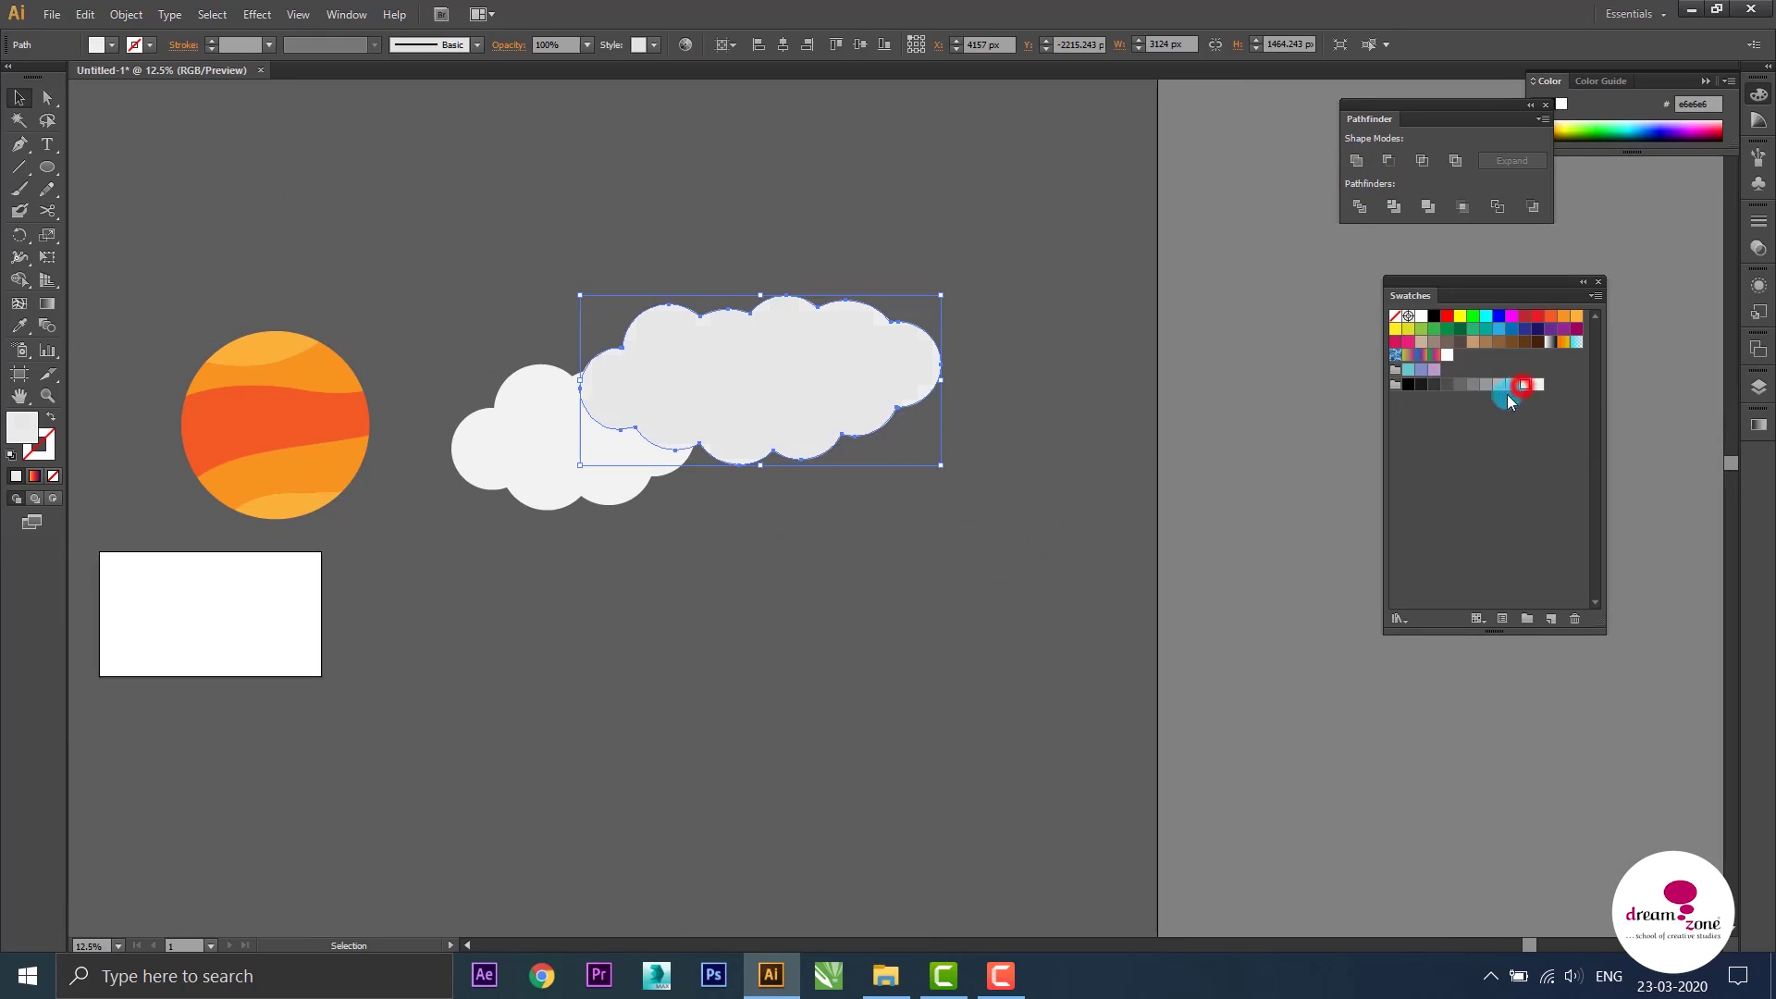
left_click(999, 421)
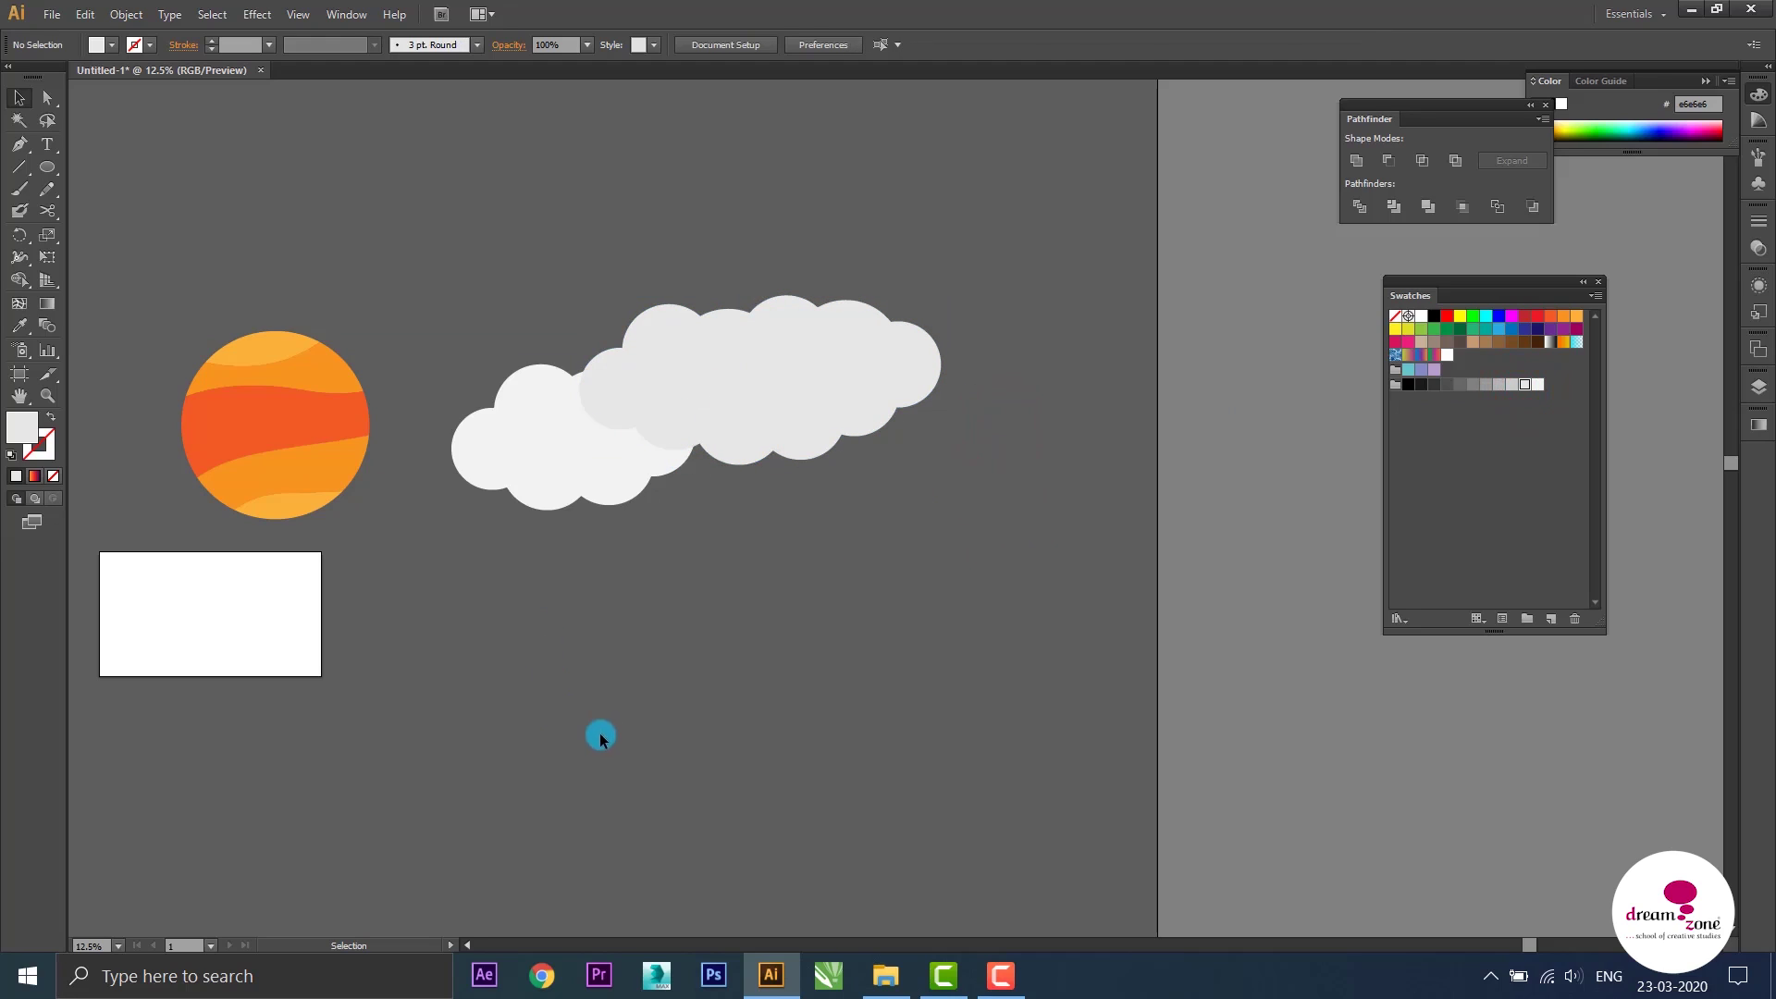
Send the grey cloud behind the white cloud and nudge the white cloud right
left_click(712, 401)
key("a")
key("ctrl+shift+bracketleft")
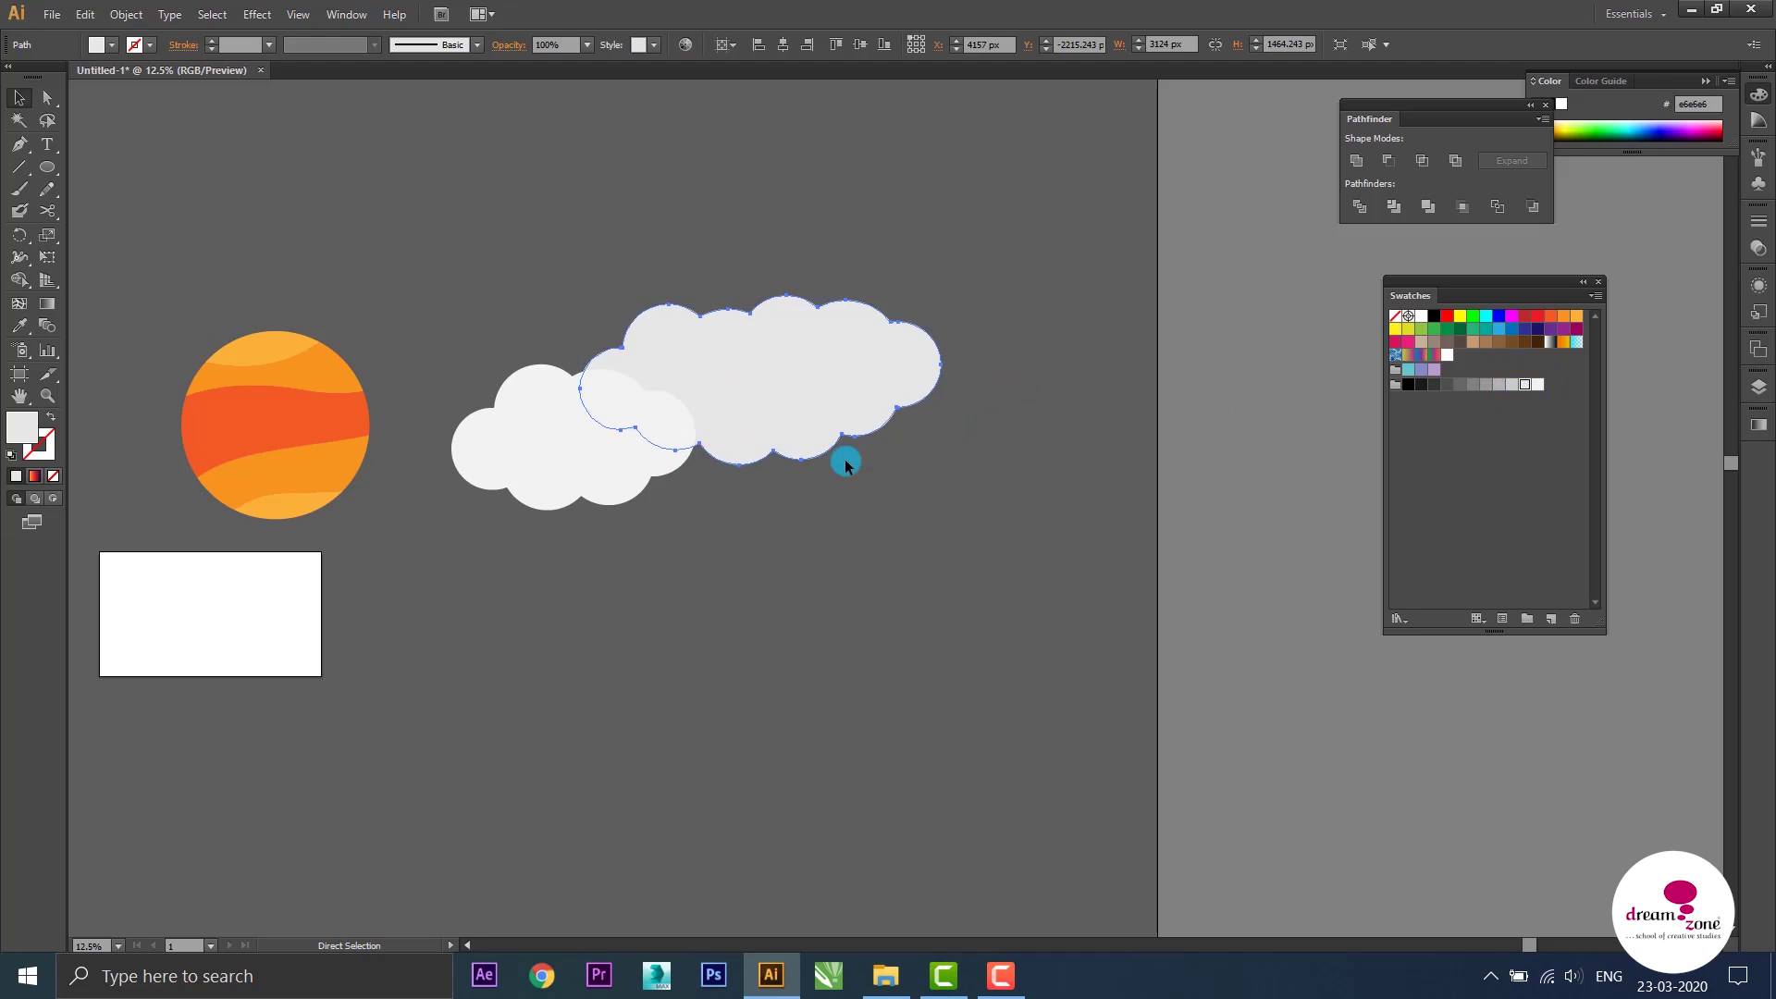
key("v")
left_click(836, 512)
left_click_drag(588, 470, 622, 465)
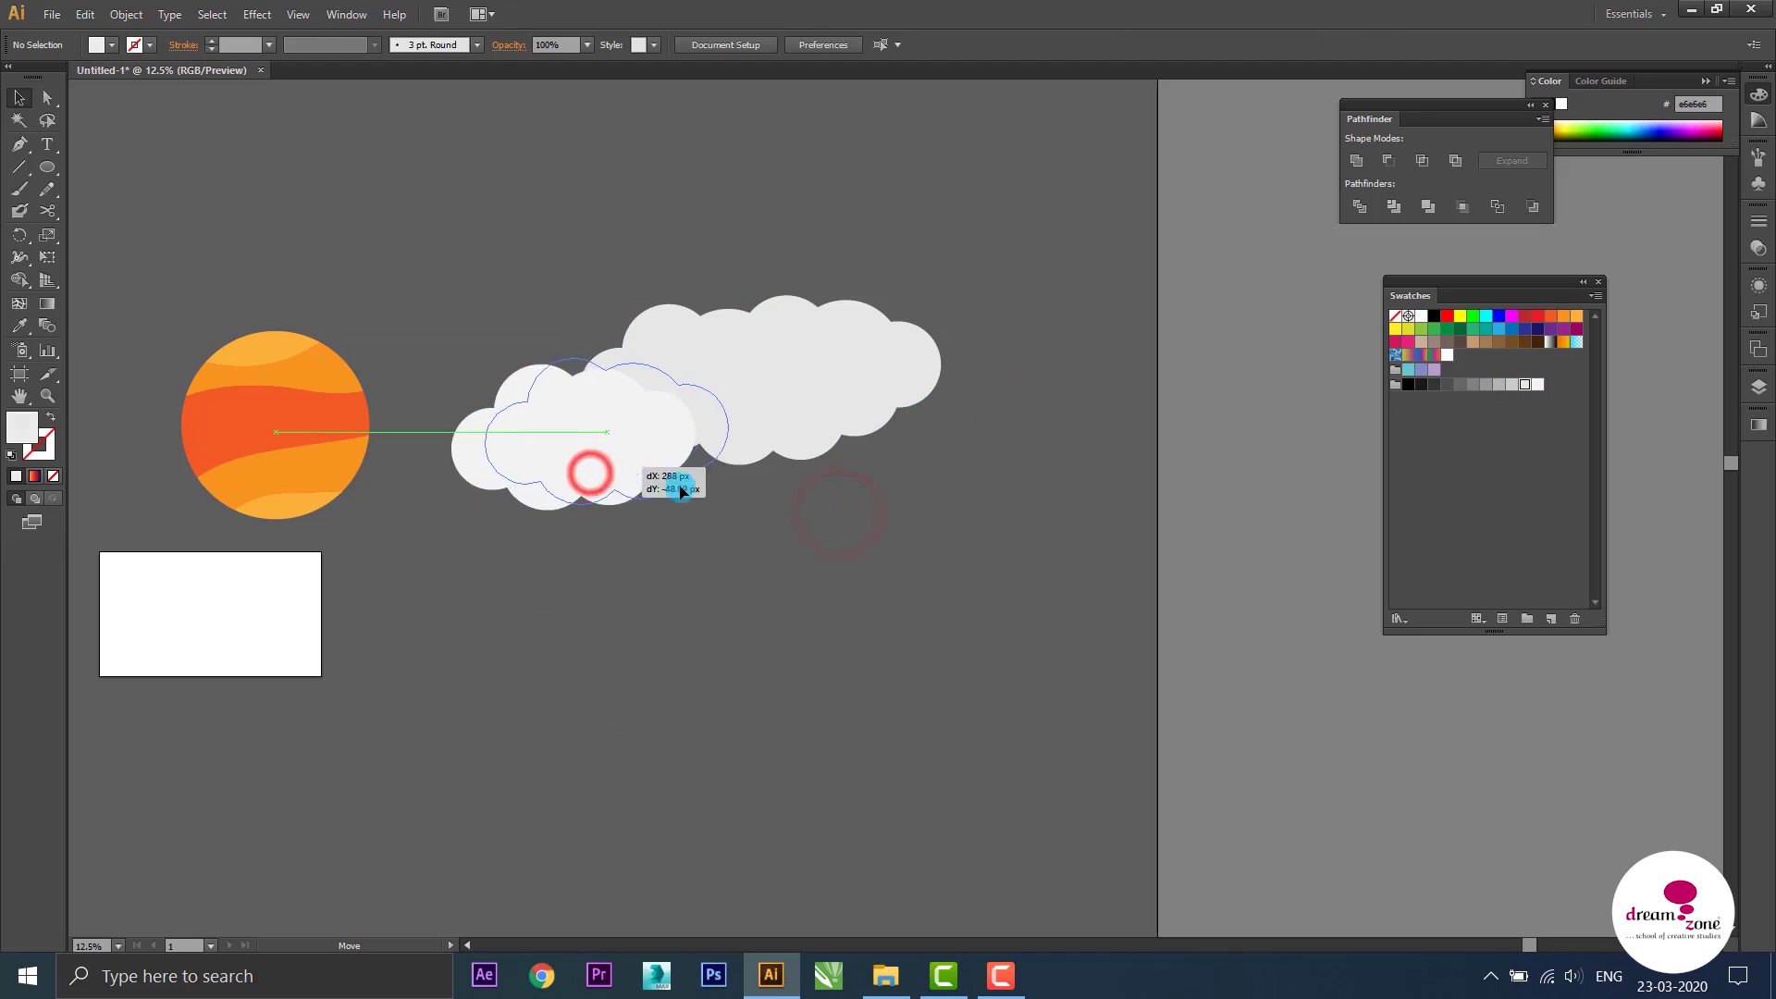
left_click(762, 509)
Try cccccc grey on the back cloud, then restore its e6e6e6 fill
left_click(844, 361)
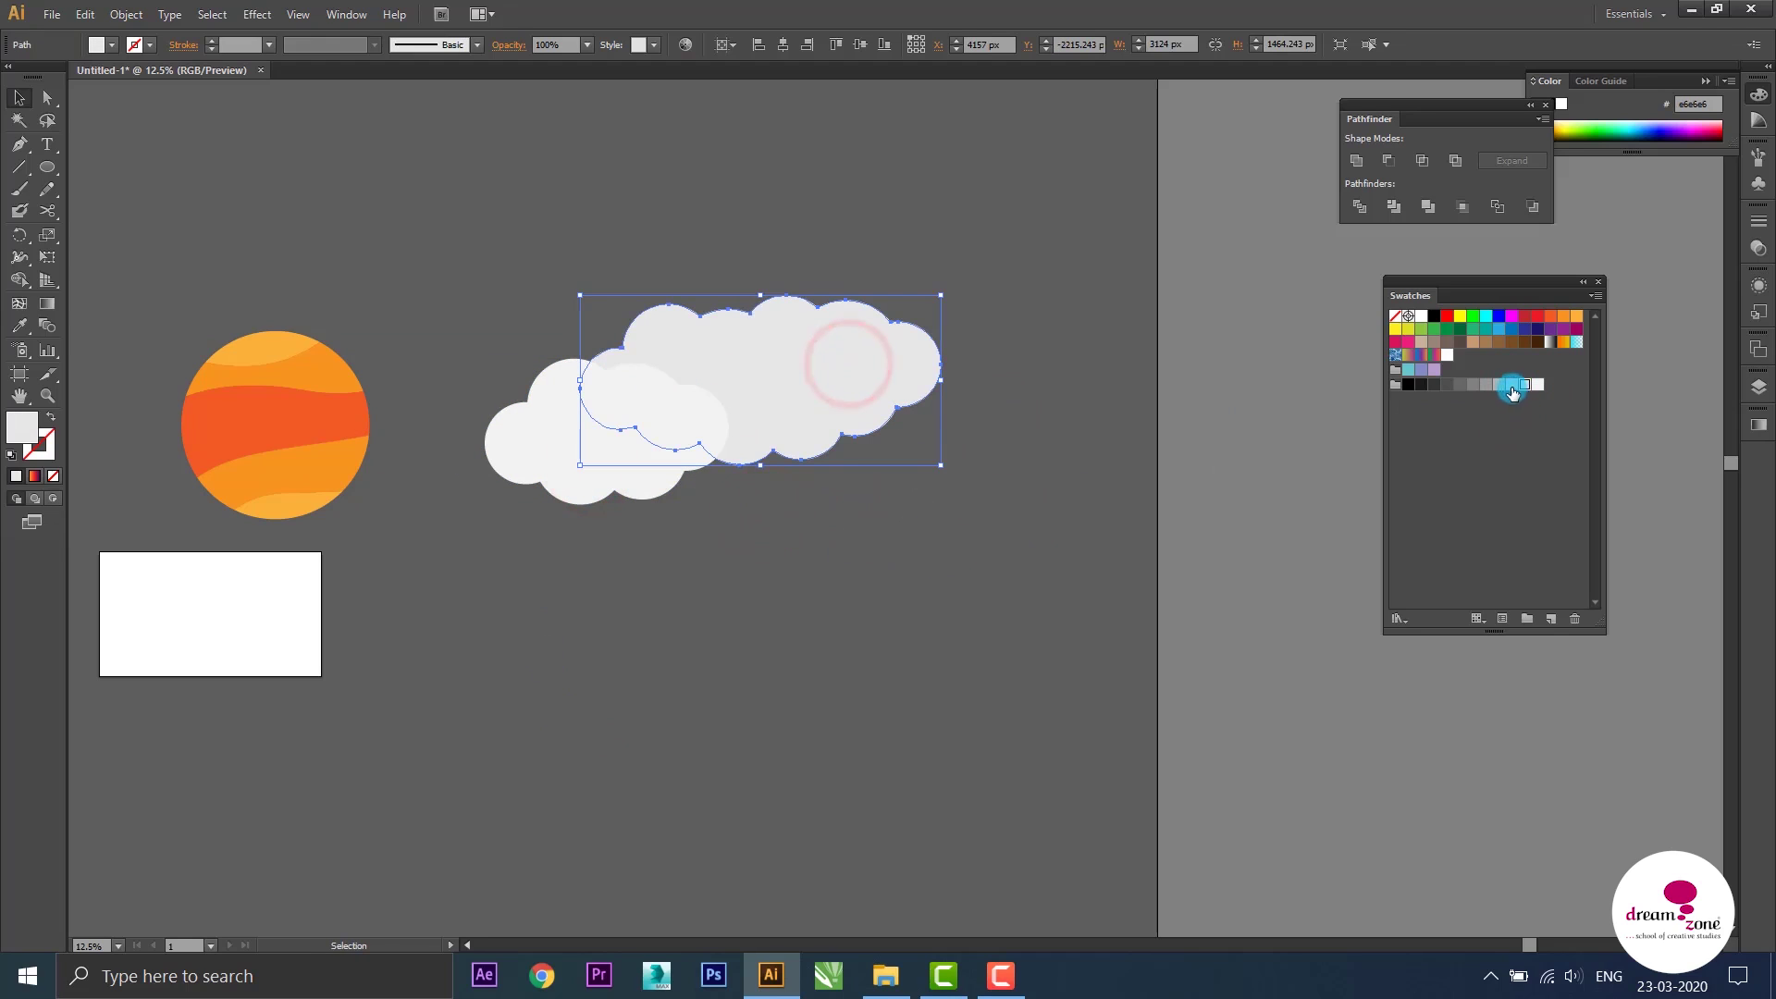
left_click(1511, 385)
left_click(1136, 500)
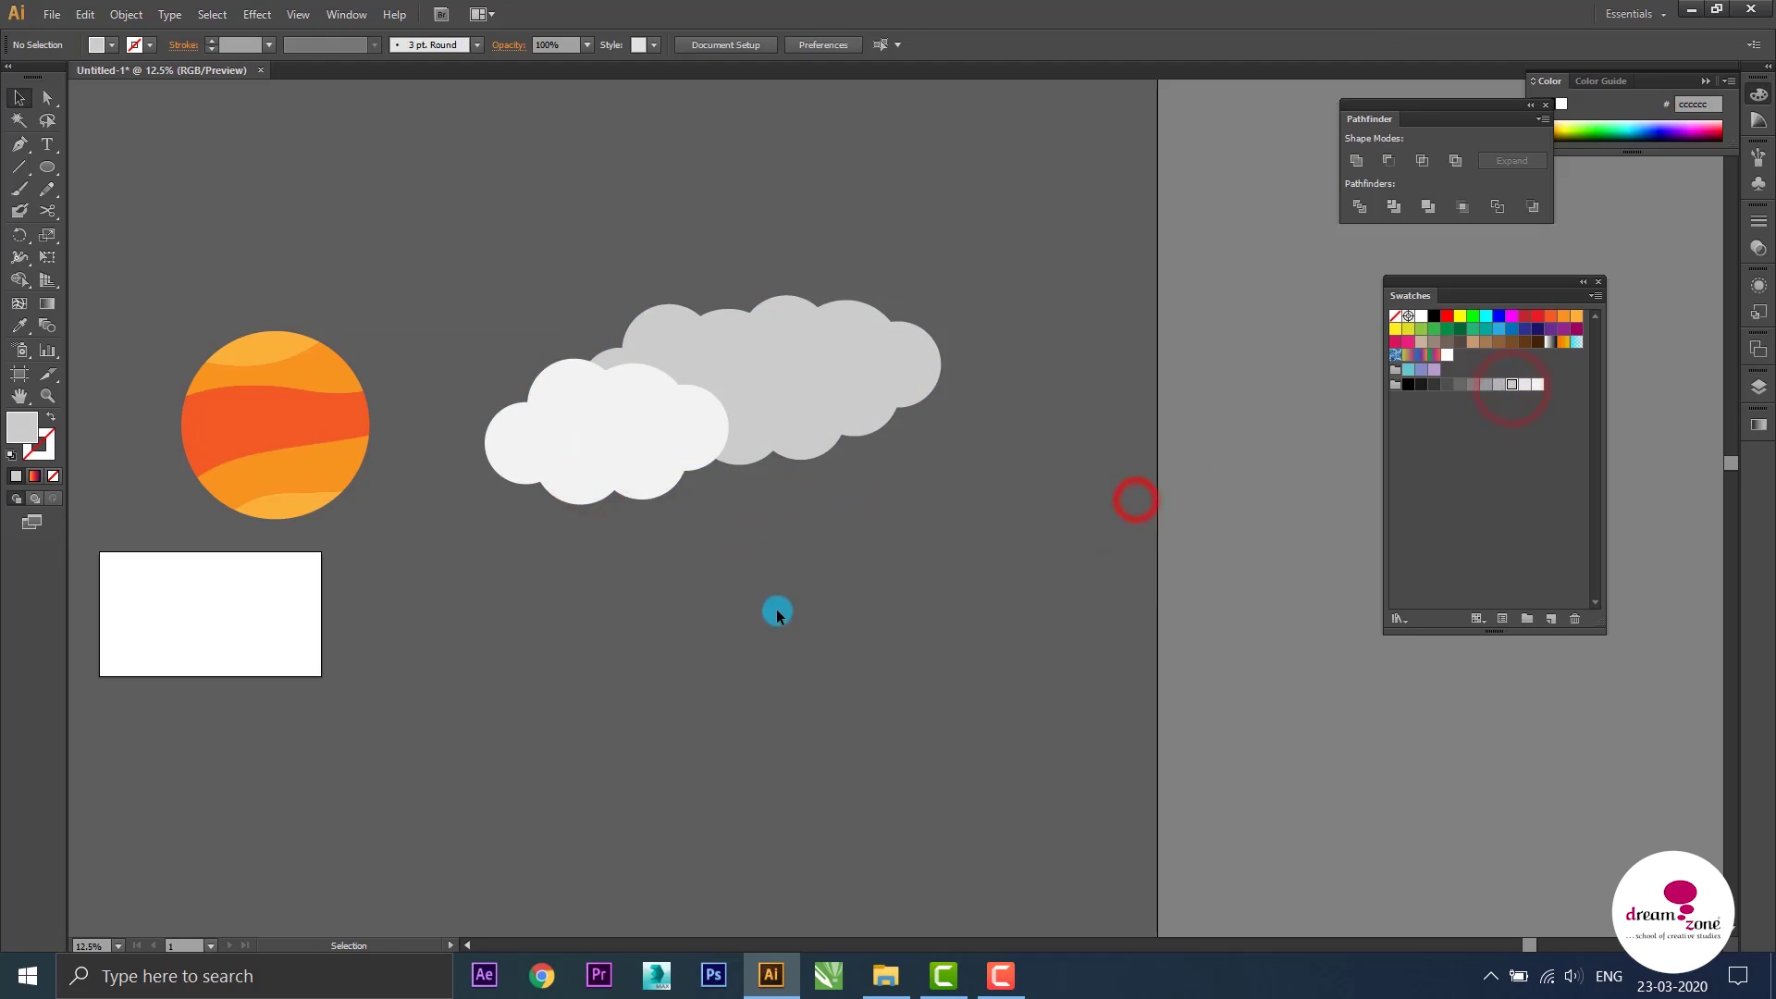
left_click(1525, 385)
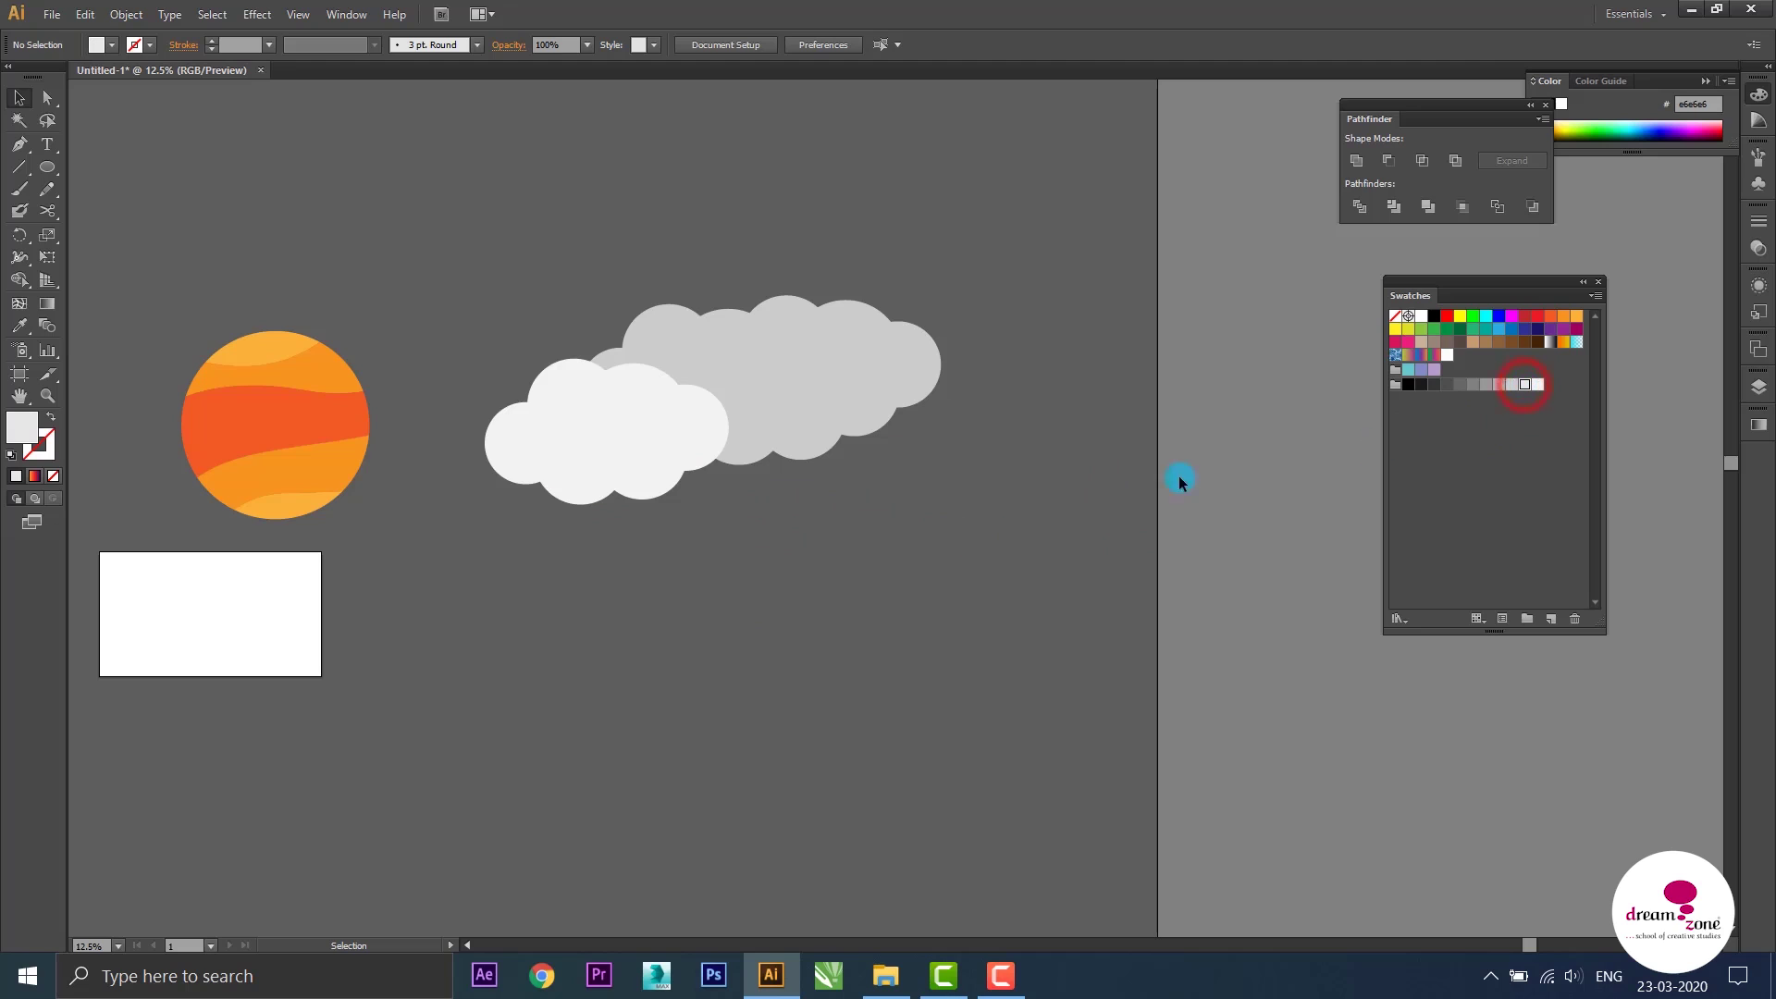
left_click(842, 413)
left_click(853, 504)
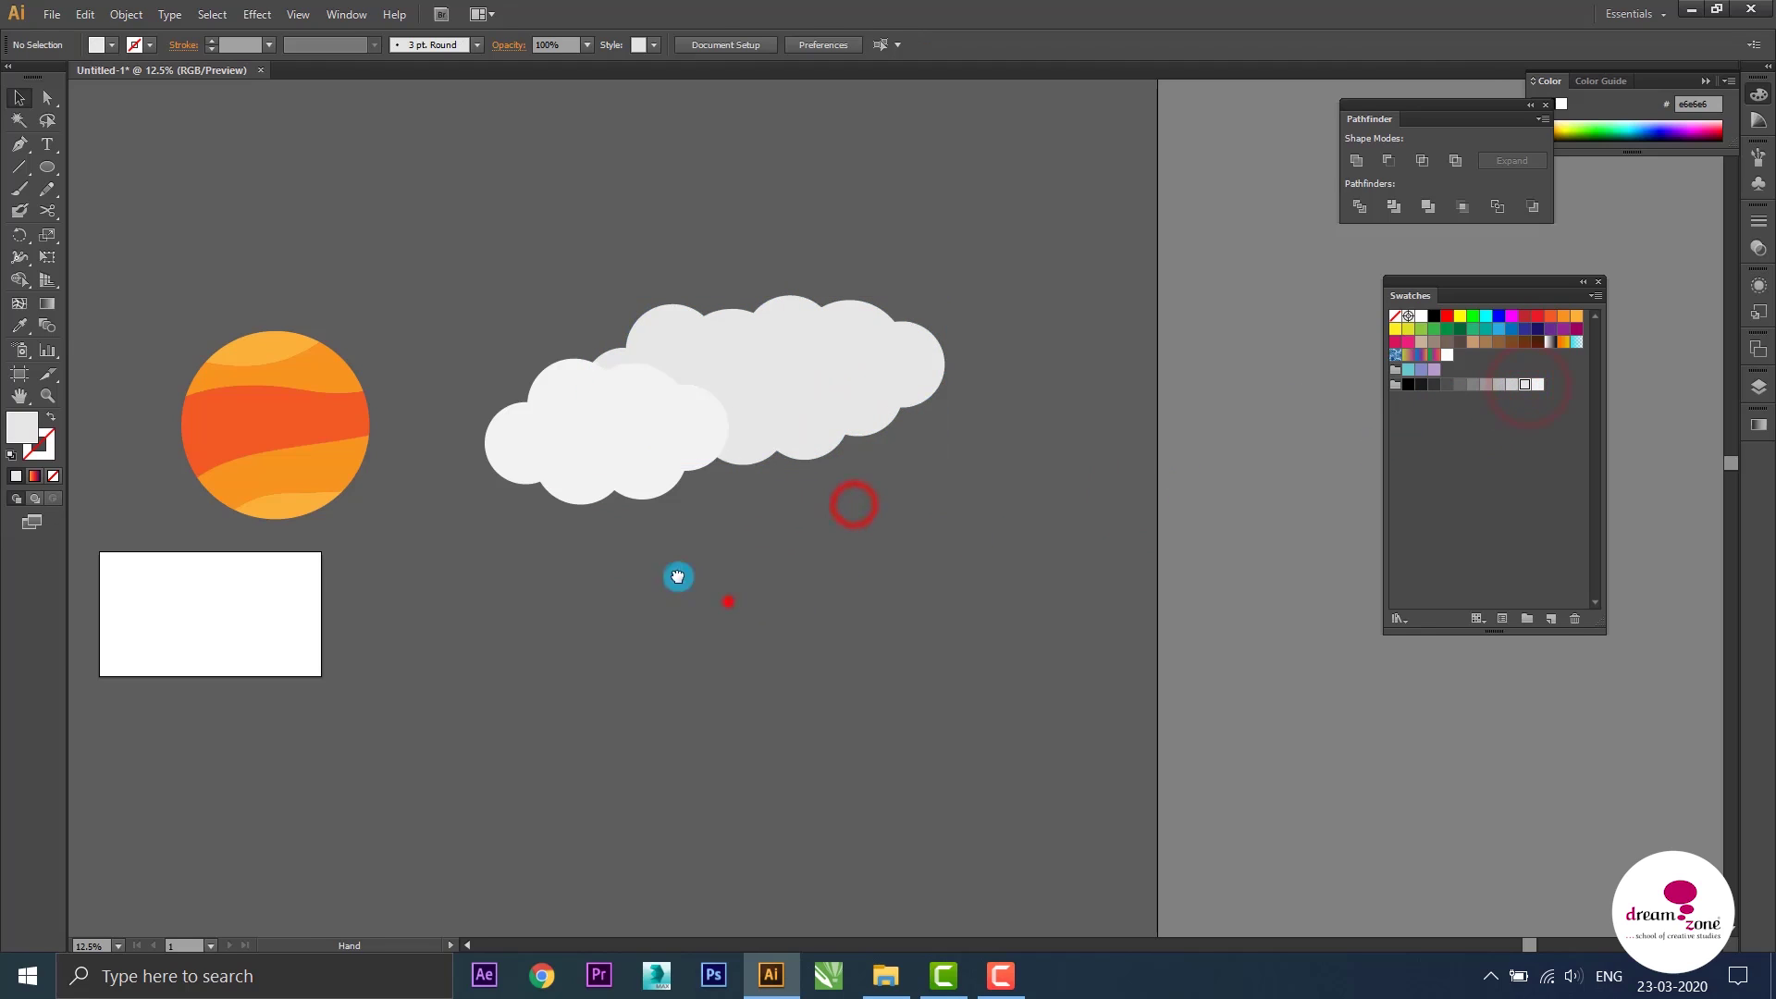
Reposition the white front cloud over the grey cloud's lower left
left_click_drag(678, 576, 920, 654)
left_click_drag(884, 566, 947, 577)
left_click_drag(1110, 595, 710, 518)
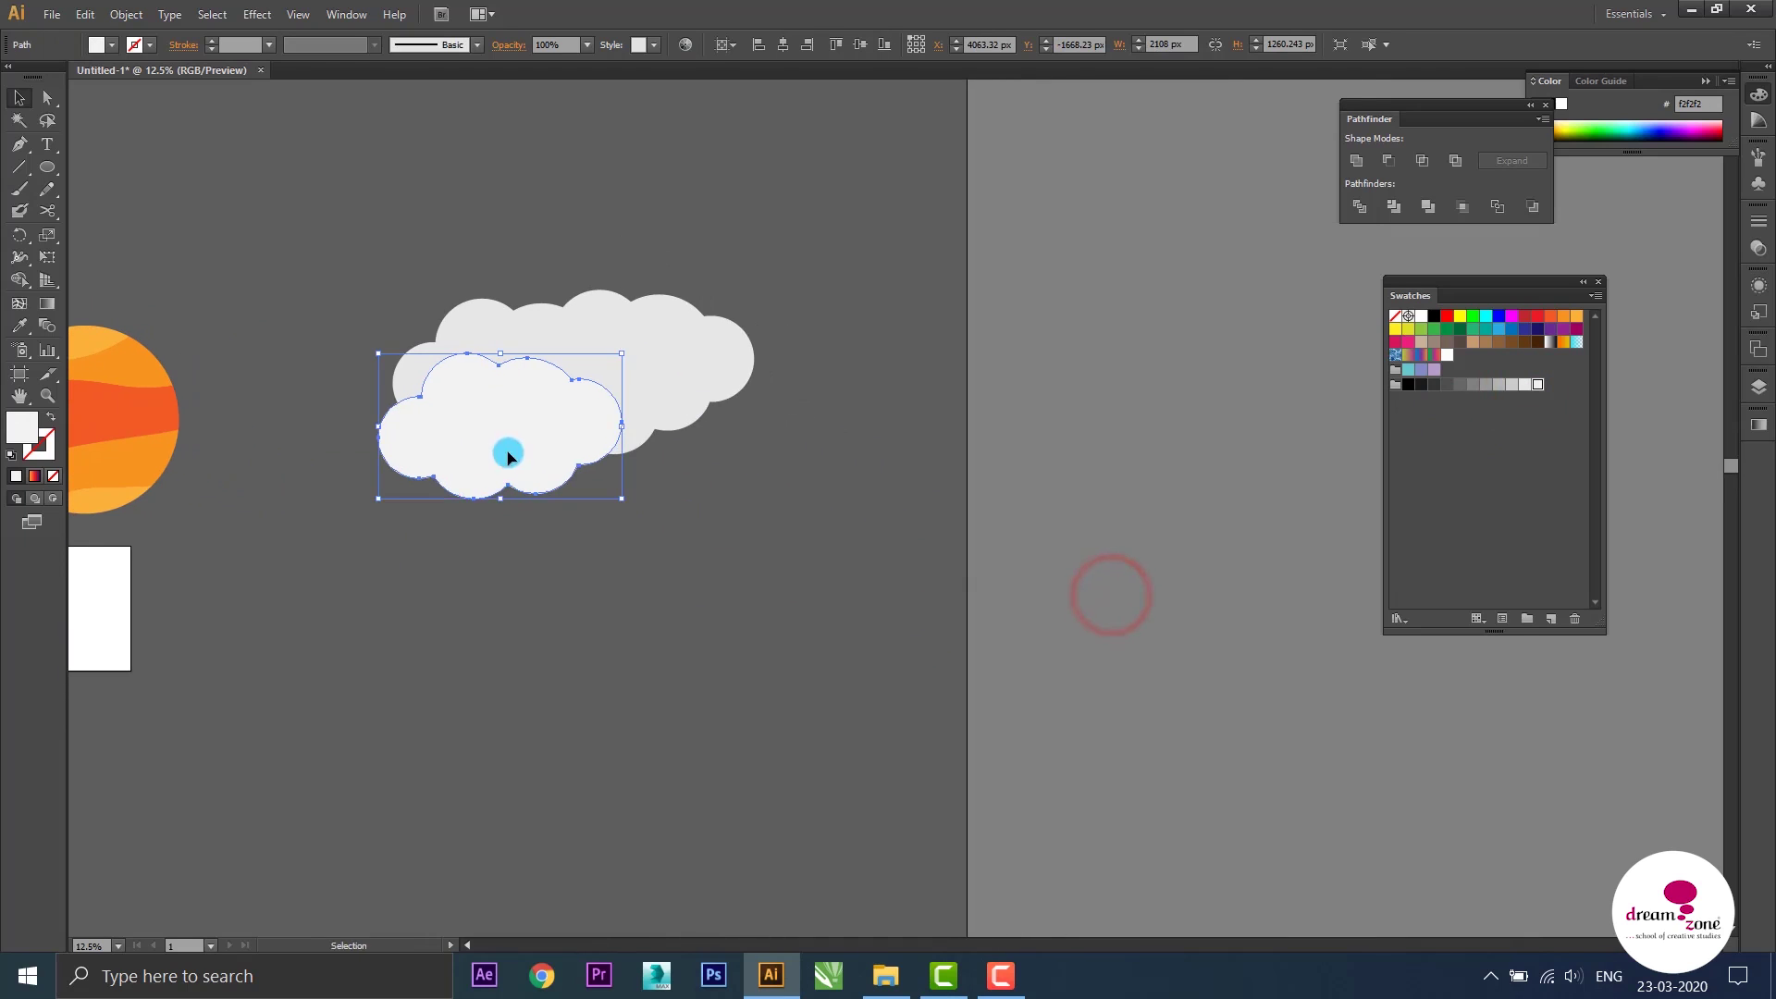
left_click_drag(508, 457, 427, 466)
left_click(672, 560)
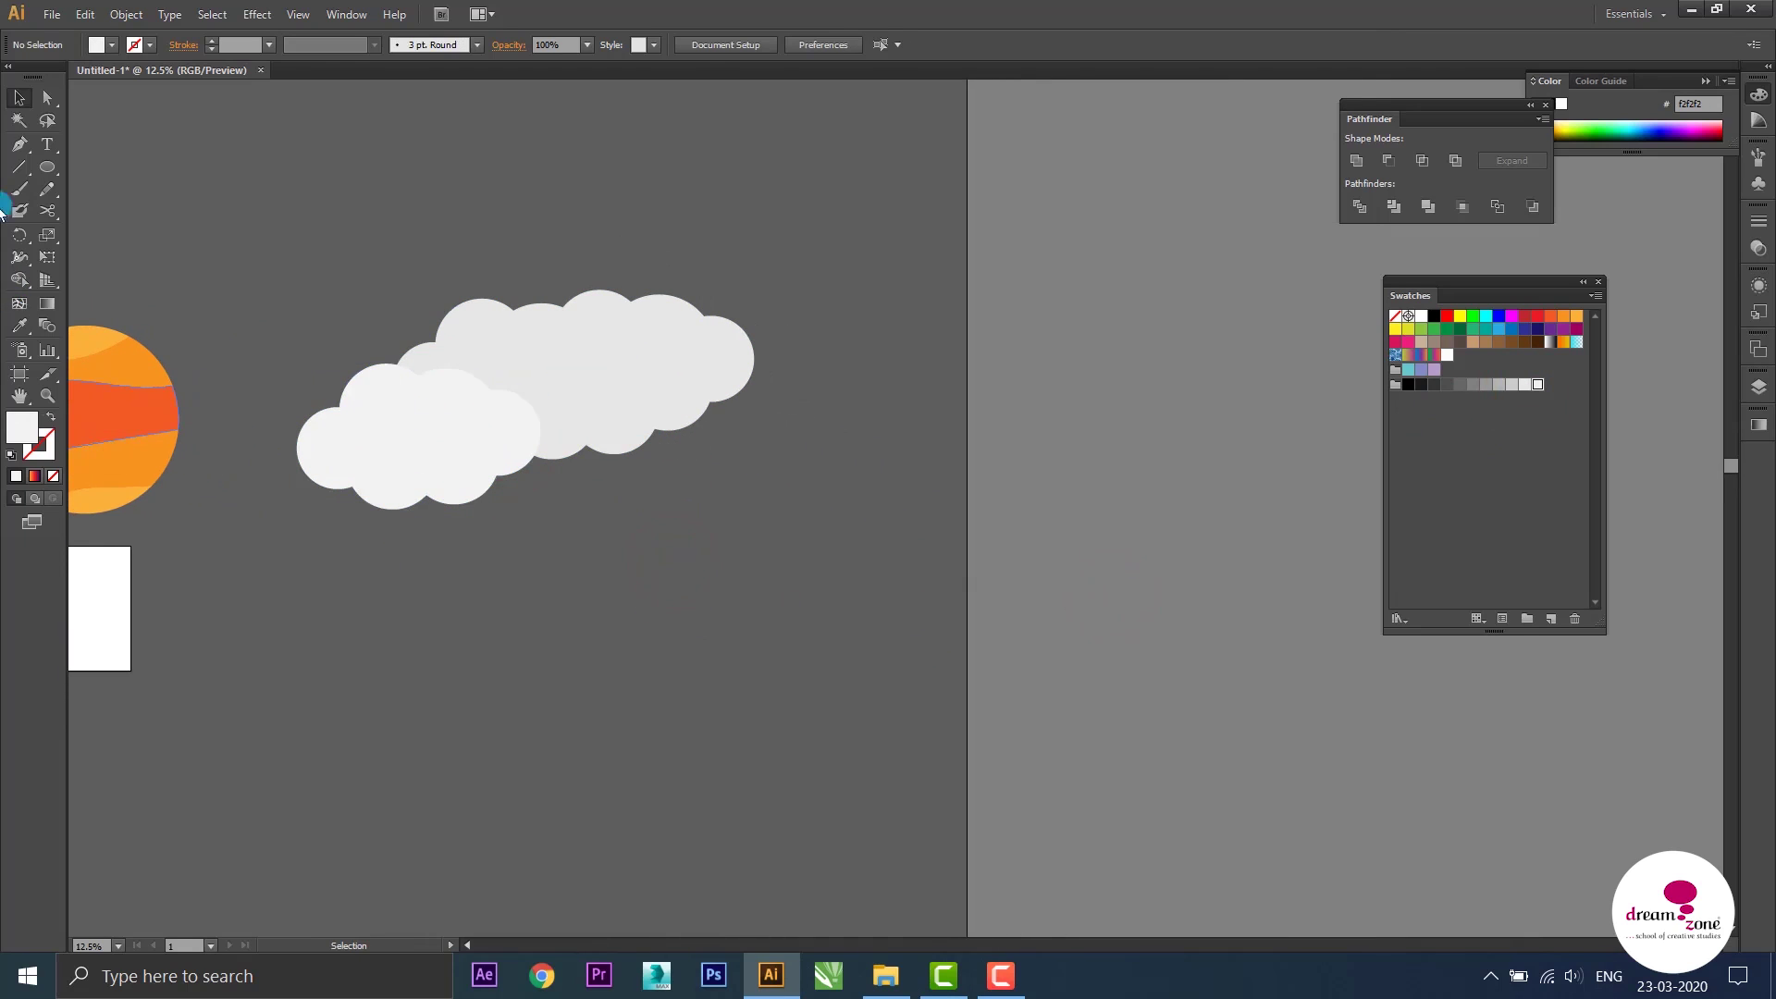
Draw a cluster of overlapping circles, one about 816 px, on empty canvas
left_click(48, 166)
mouse_move(356, 592)
left_mouse_down()
mouse_move(494, 665)
mouse_move(449, 662)
left_mouse_up()
left_click_drag(464, 680, 451, 663)
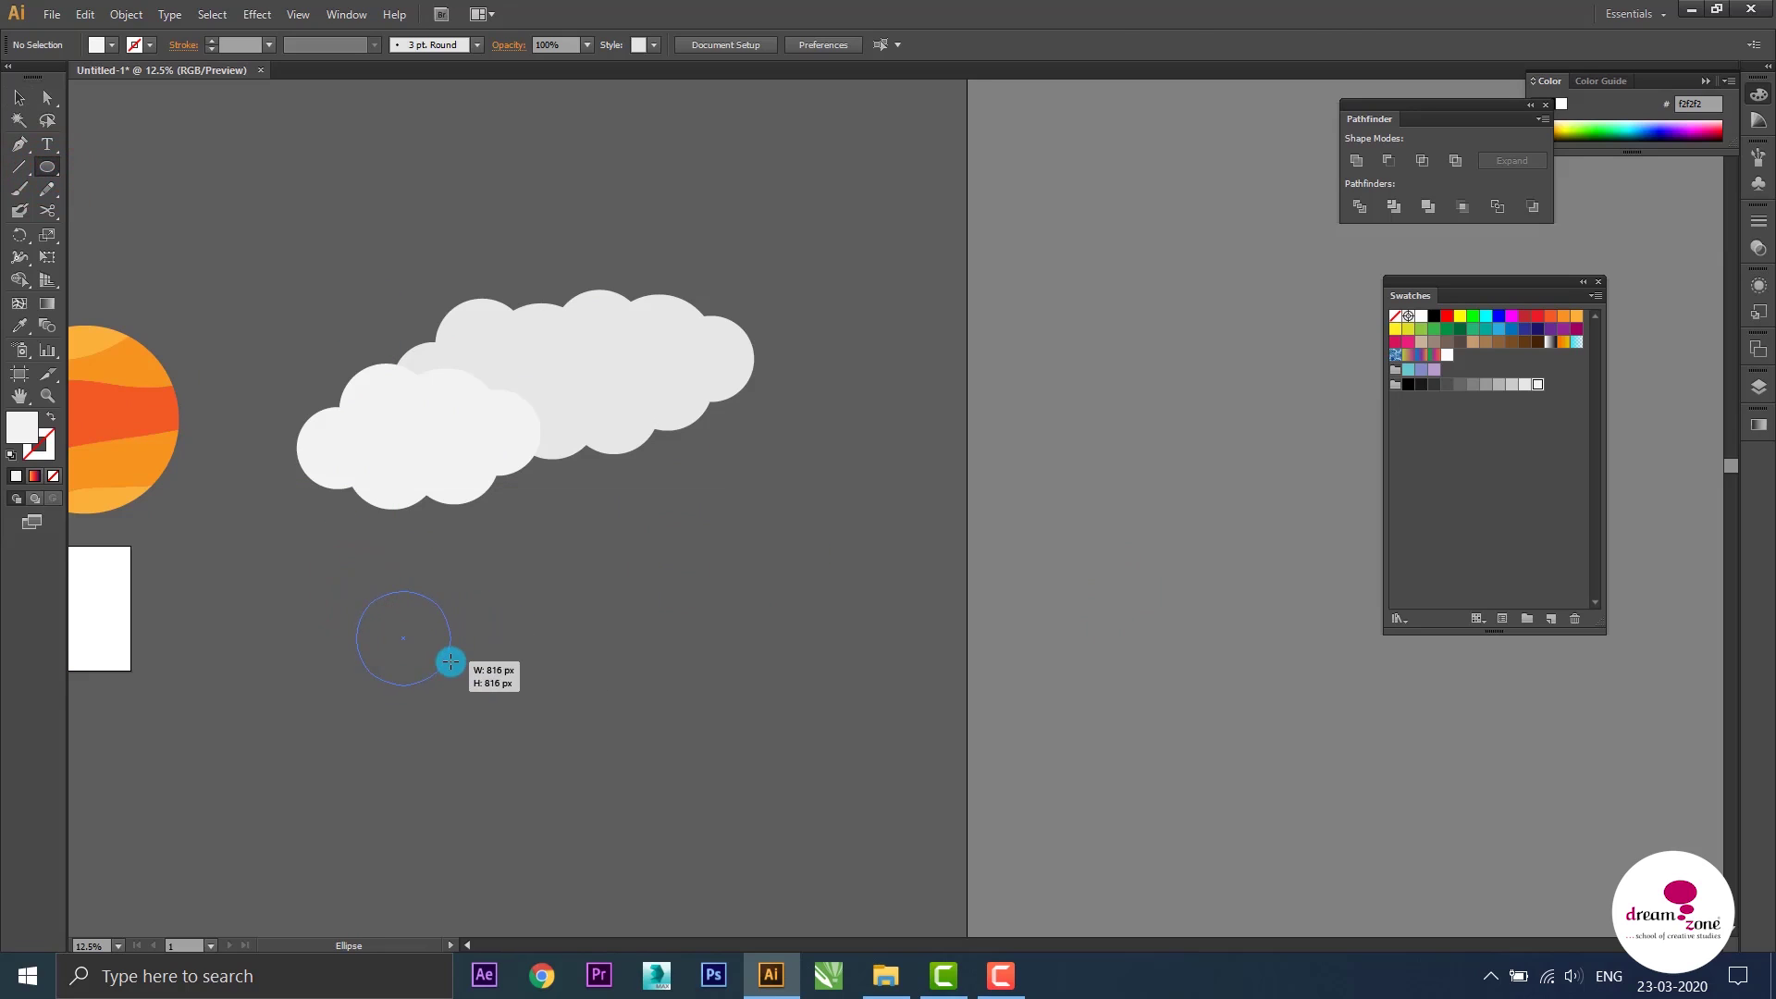
left_click_drag(527, 536, 1115, 341)
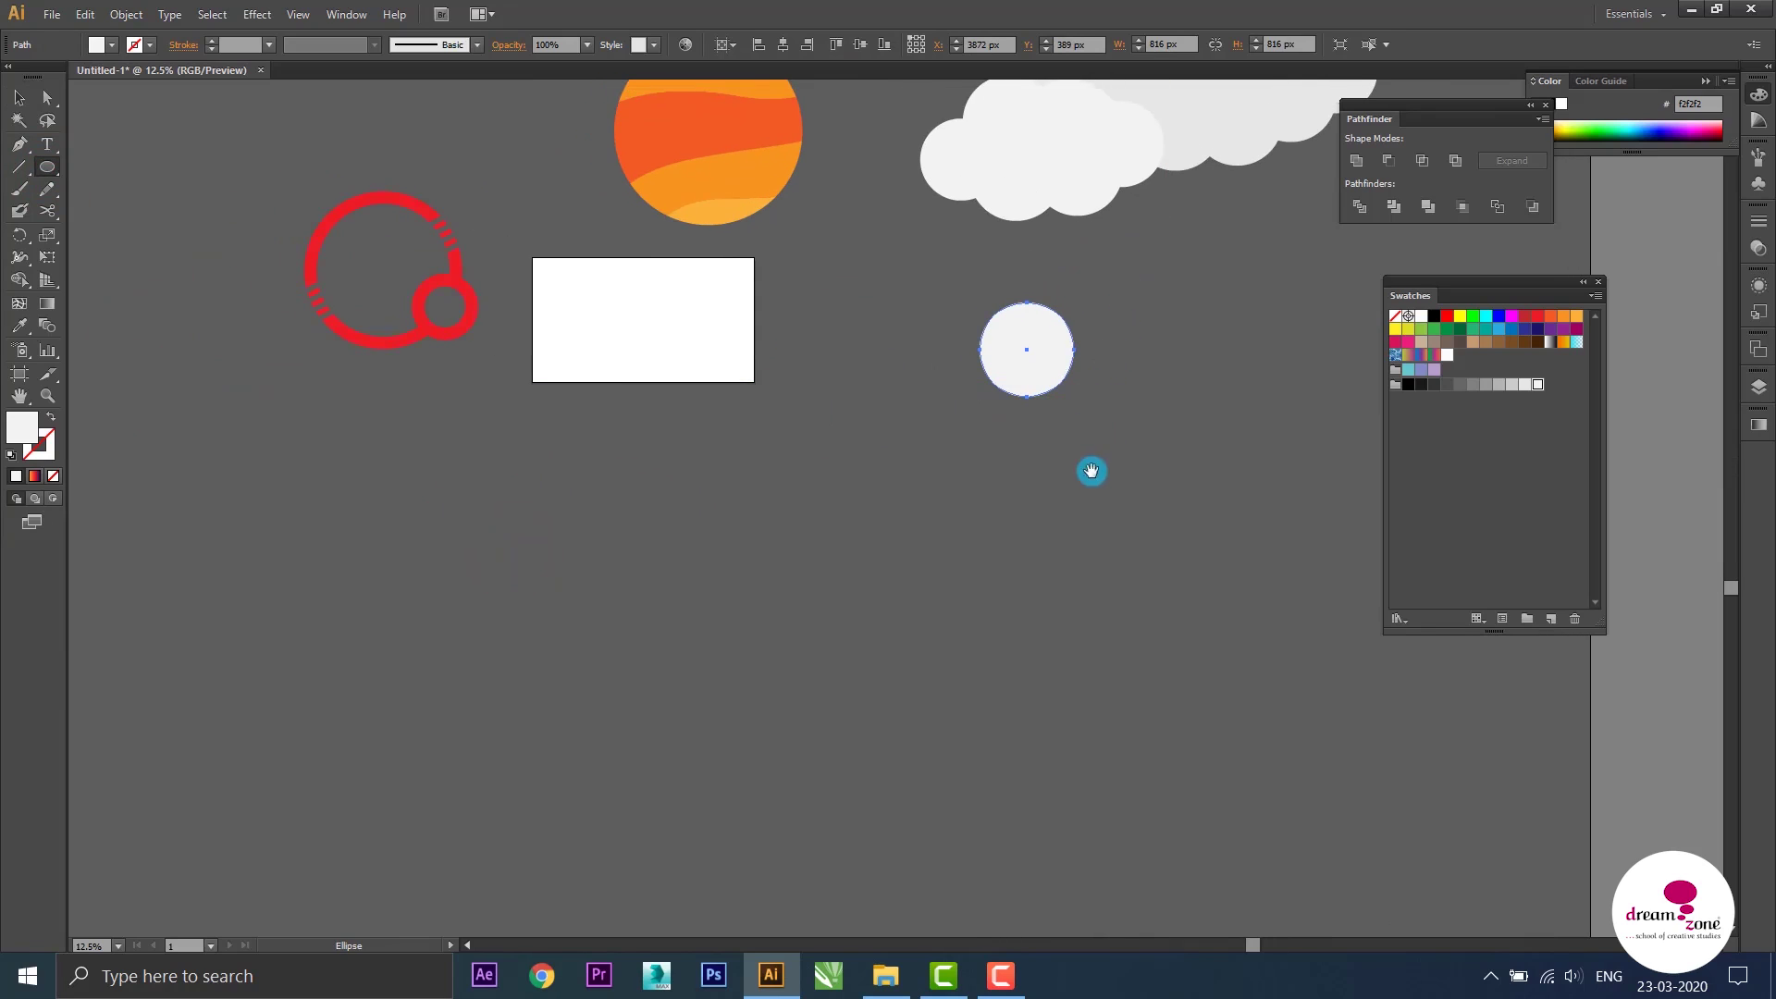
left_click_drag(1074, 417, 878, 417)
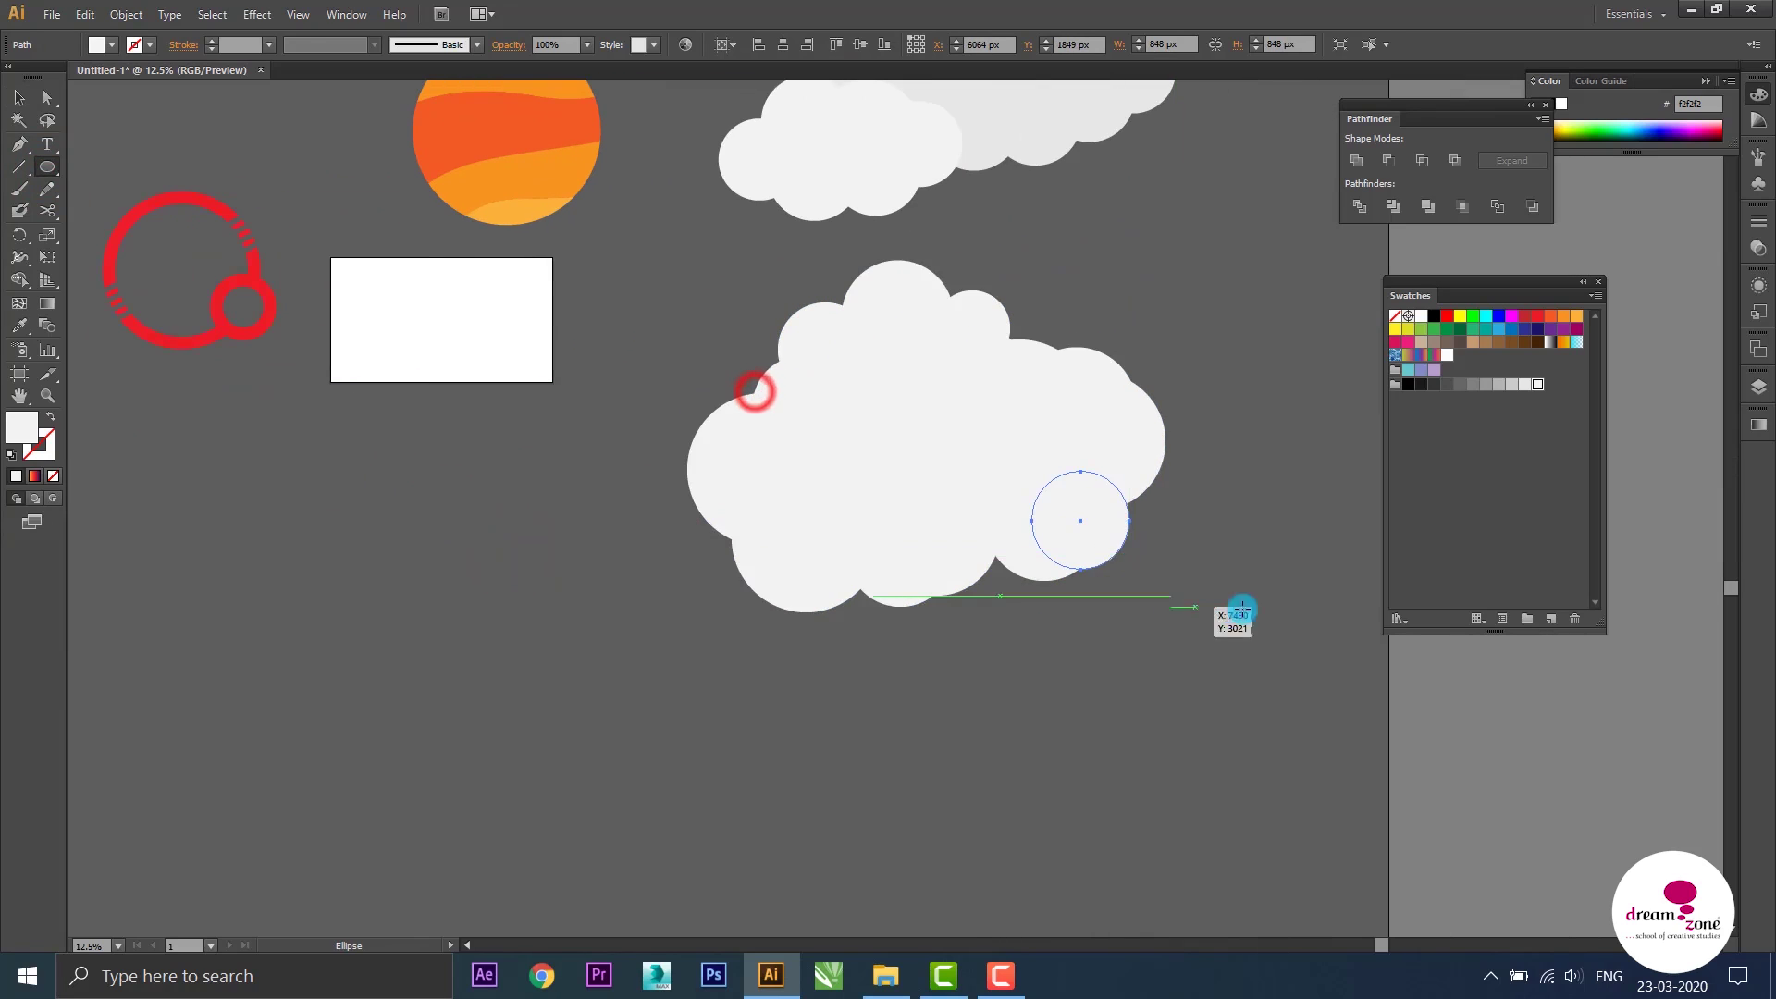
left_click(19, 97)
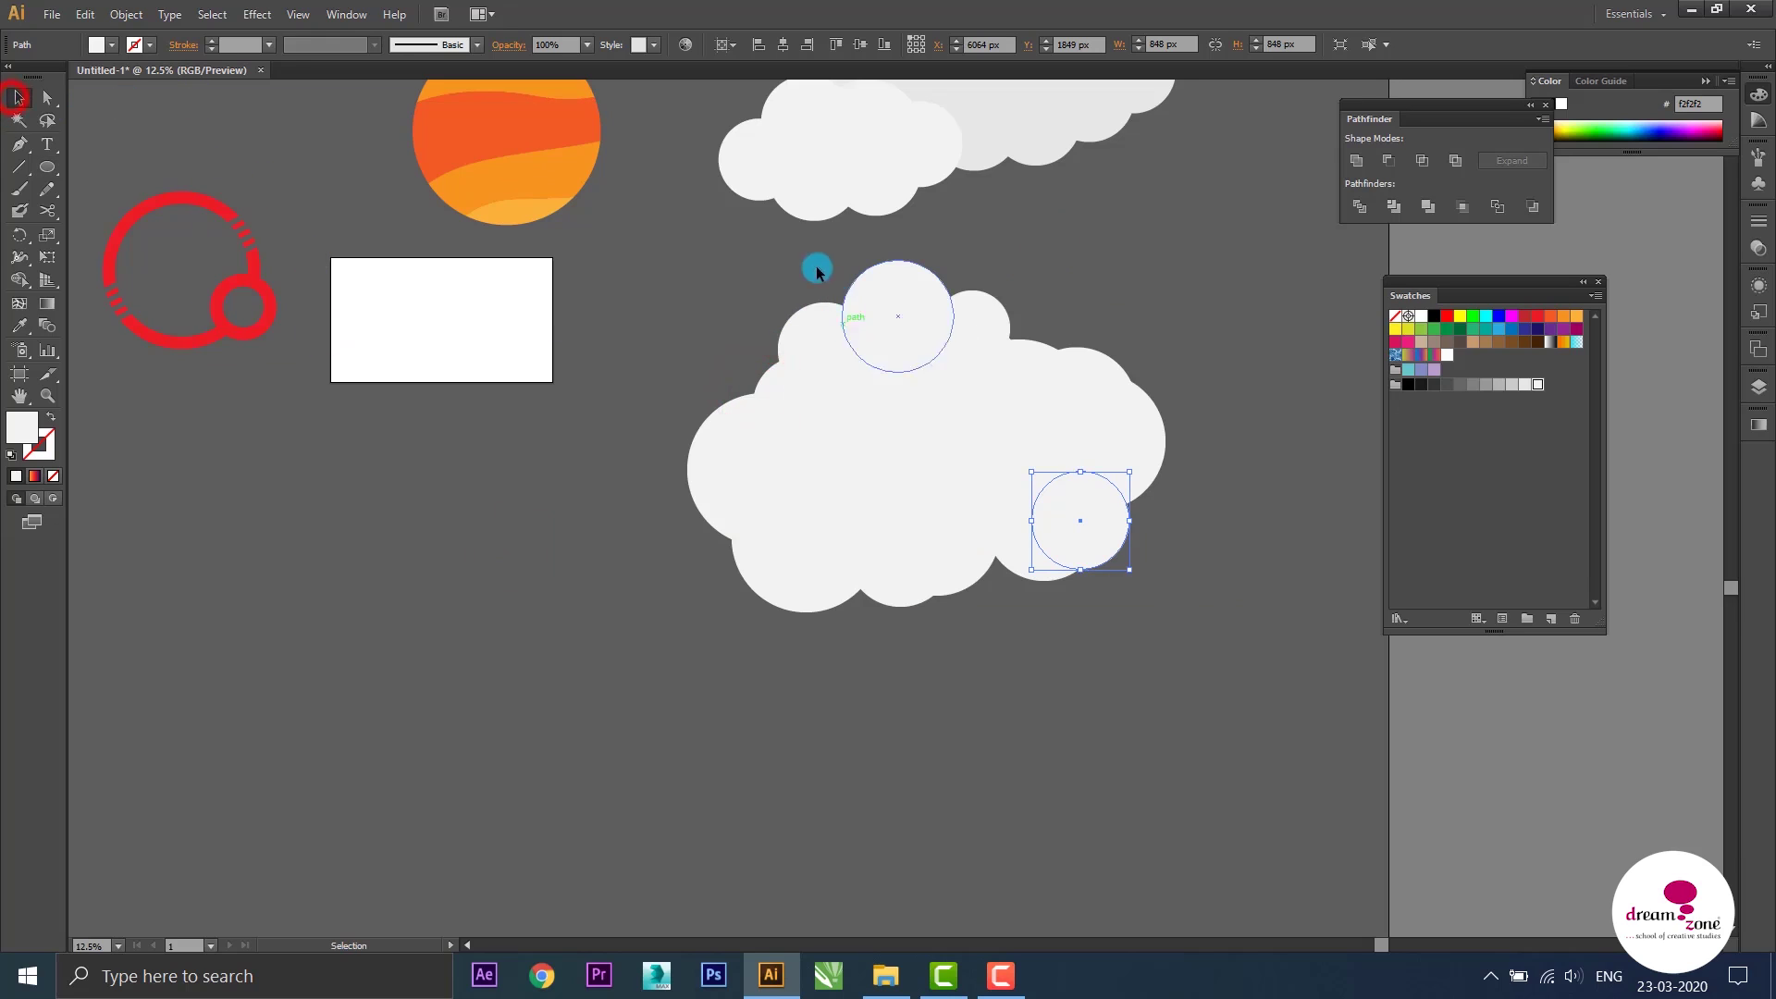
left_click(798, 248)
Unite the circle cluster into one bumpy shape filled dark green 009245
mouse_move(686, 277)
left_mouse_down()
mouse_move(1115, 539)
mouse_move(1190, 614)
left_mouse_up()
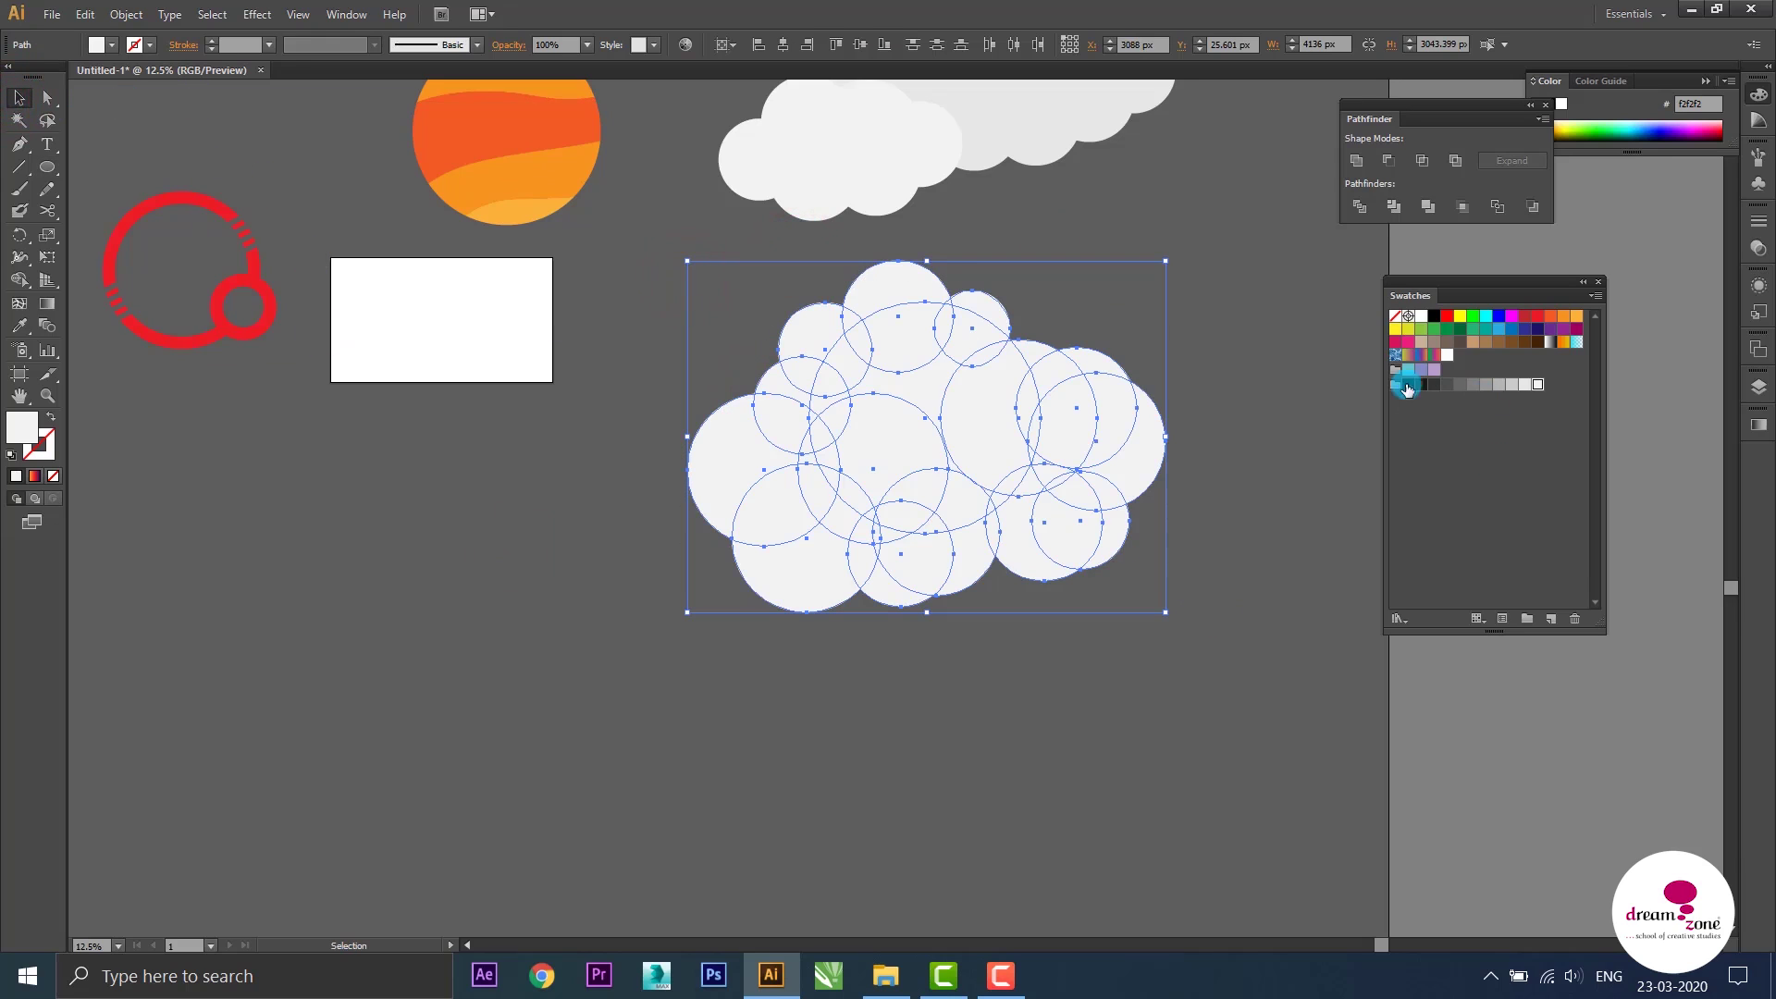
left_click(1353, 161)
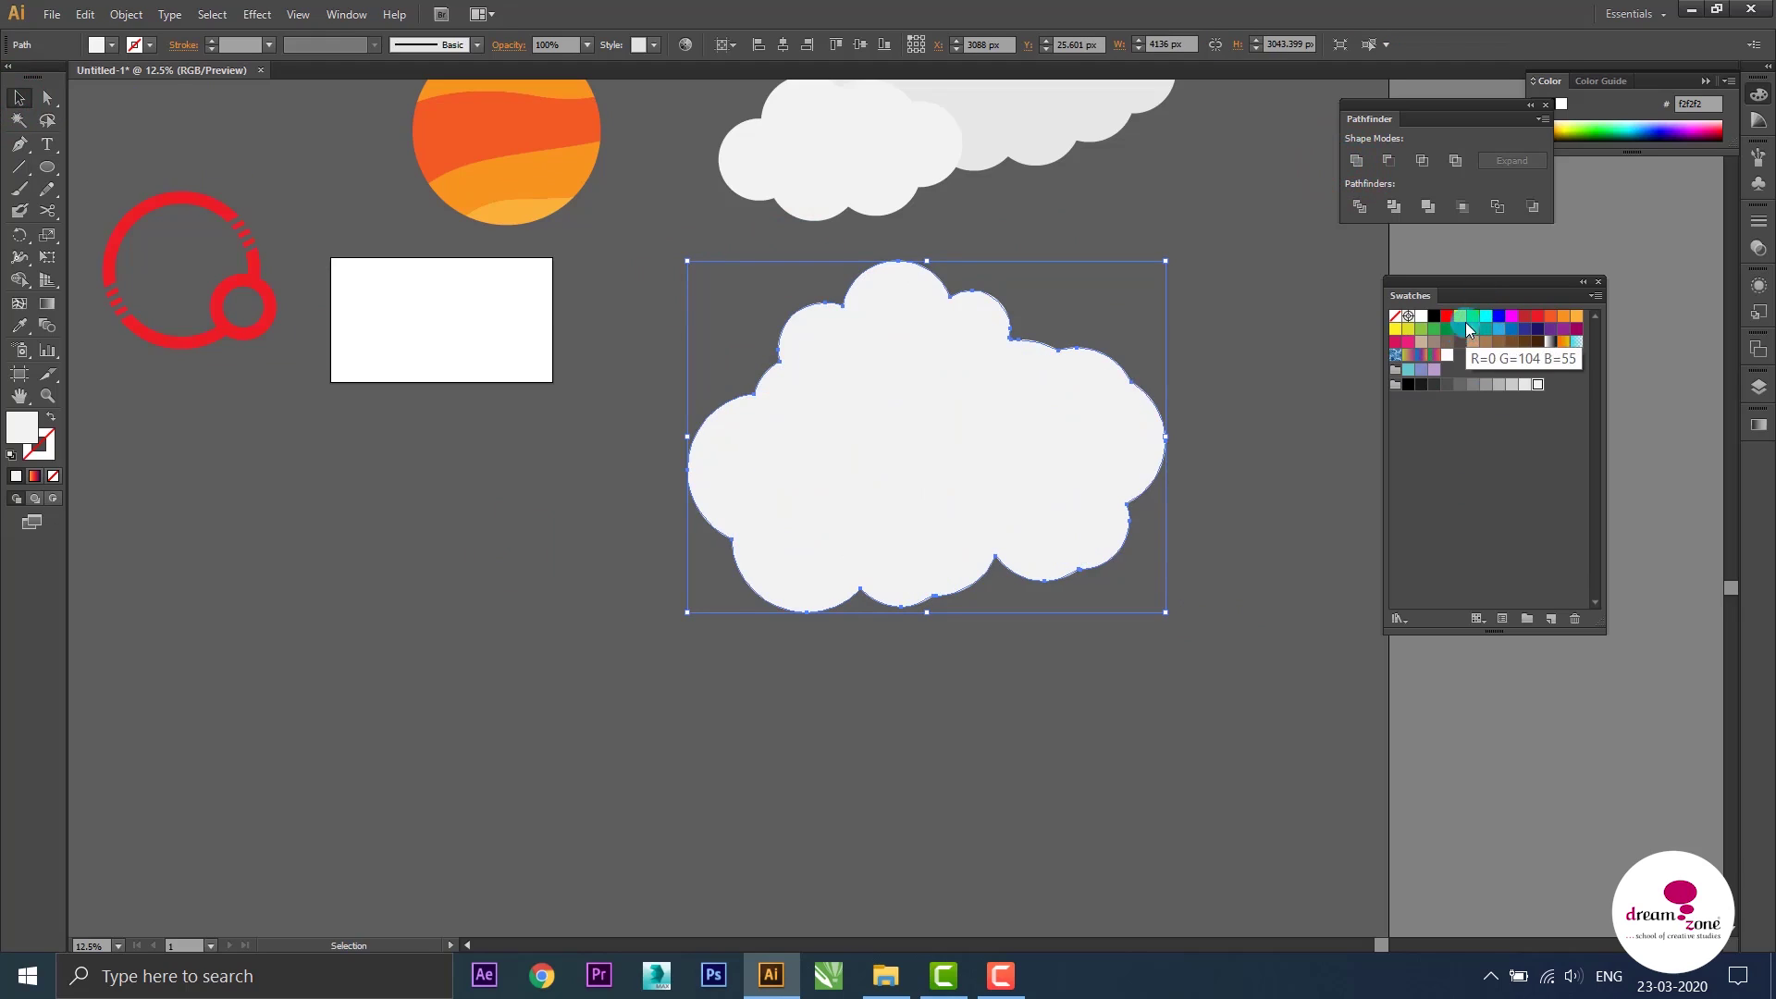
left_click(1473, 319)
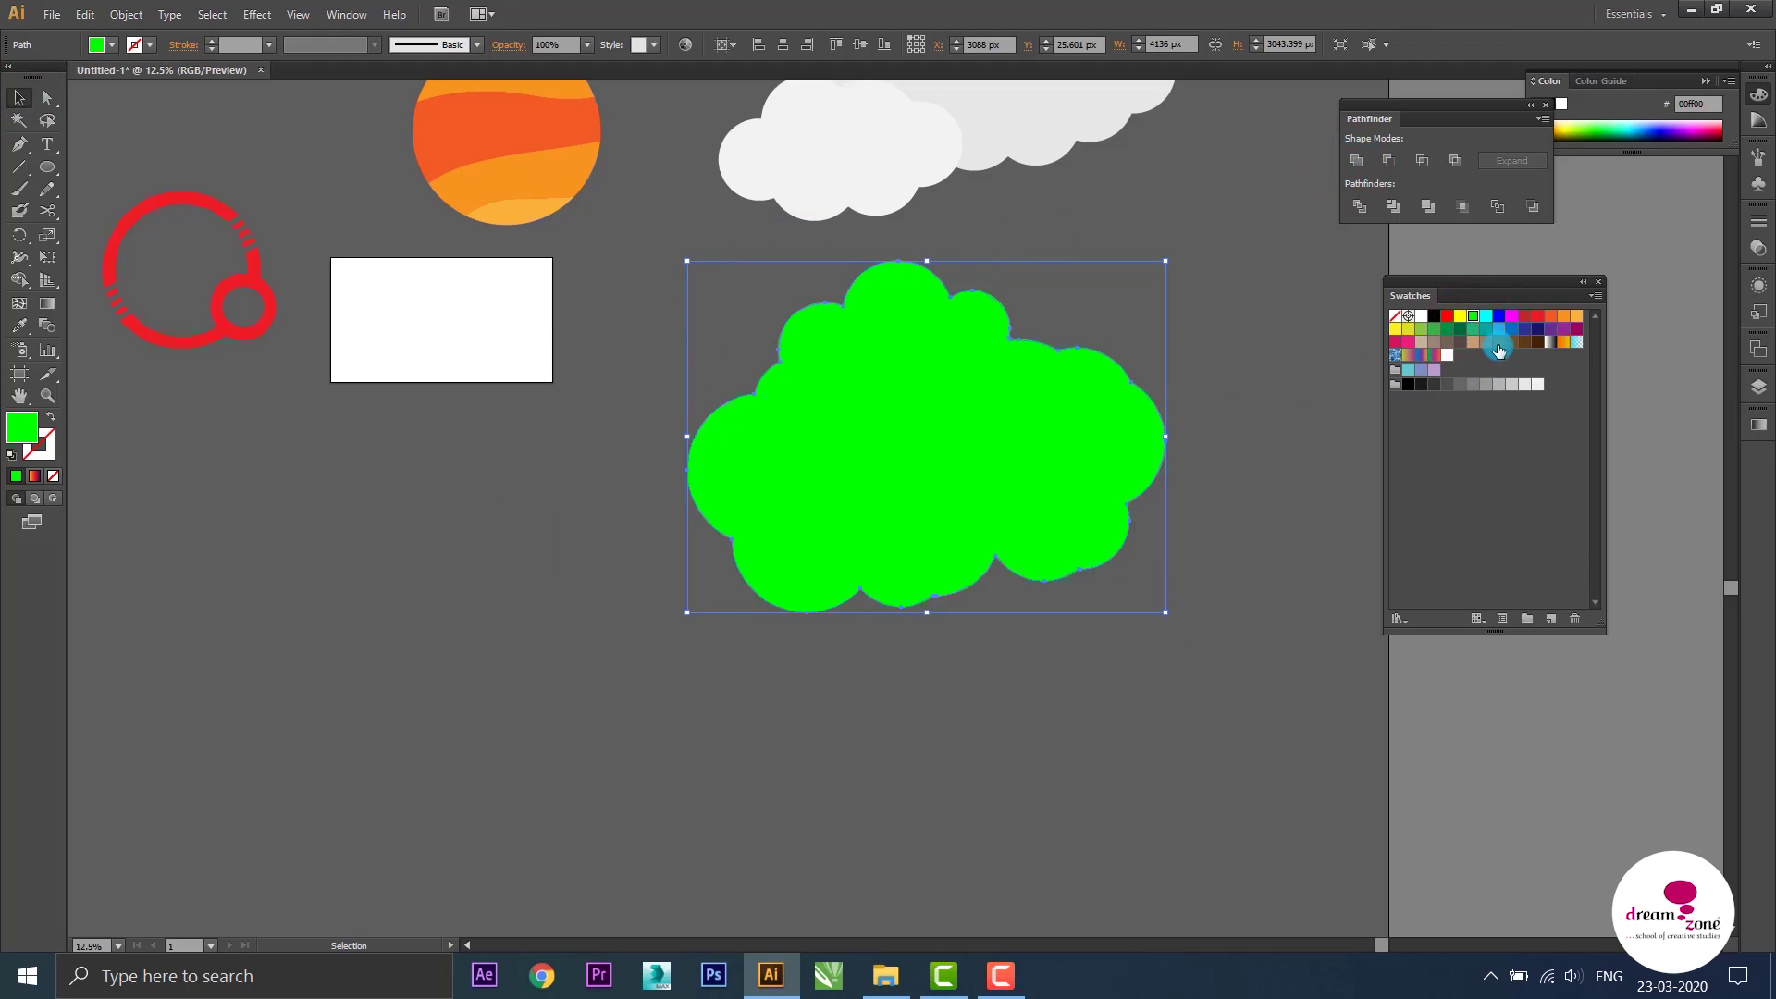
left_click(1452, 331)
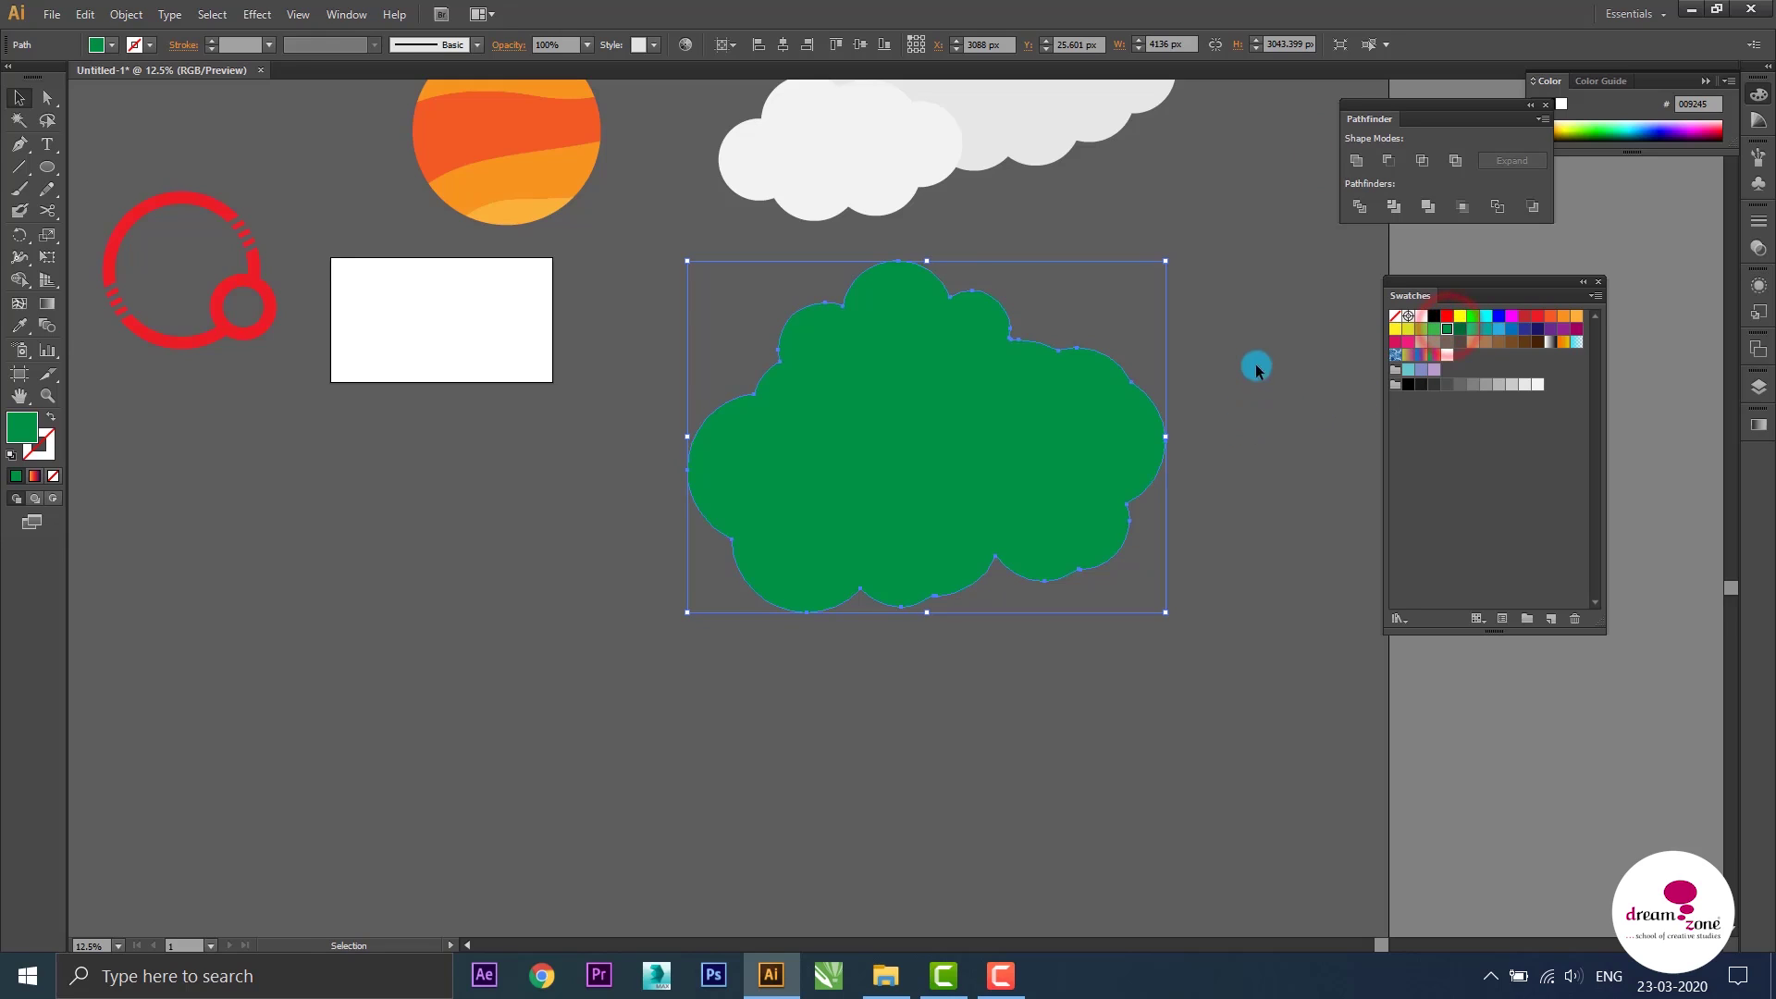
left_click_drag(1258, 366, 1029, 294)
left_click(1024, 252)
Place a copy of the green clump down-left, shrunk to about 3160 px wide
left_click_drag(949, 542, 1055, 449)
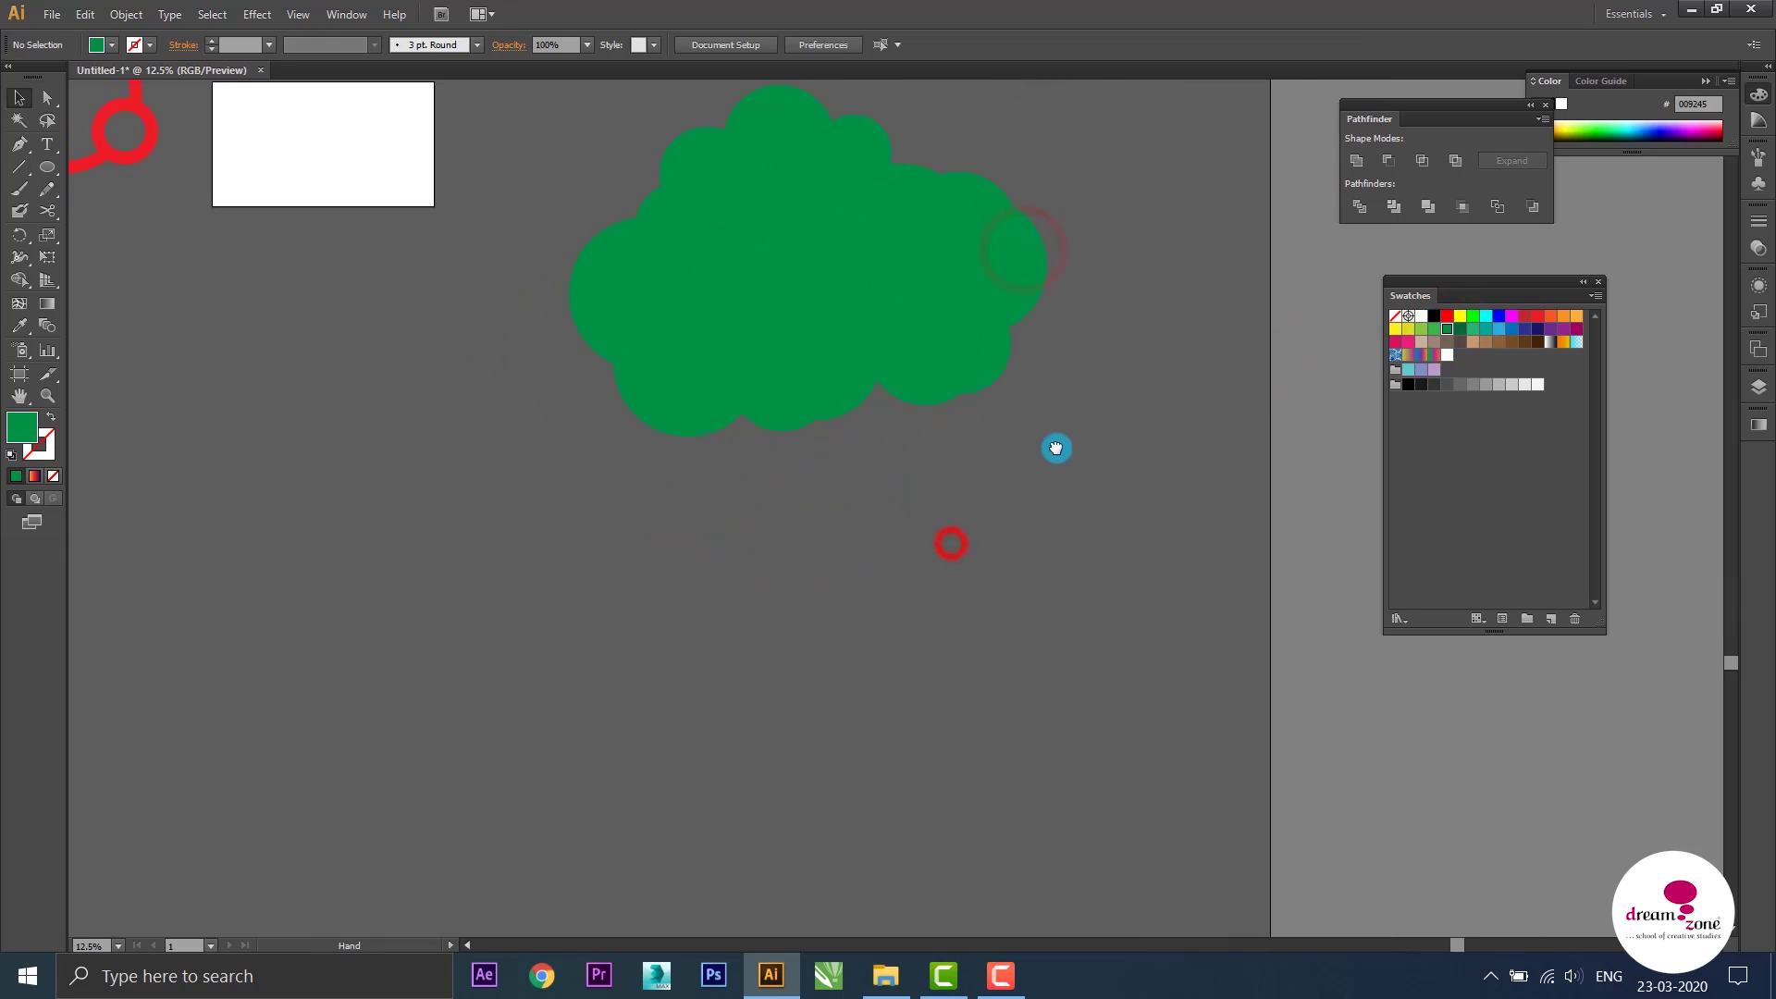
mouse_move(788, 349)
left_mouse_down()
mouse_move(684, 526)
mouse_move(925, 517)
left_mouse_up()
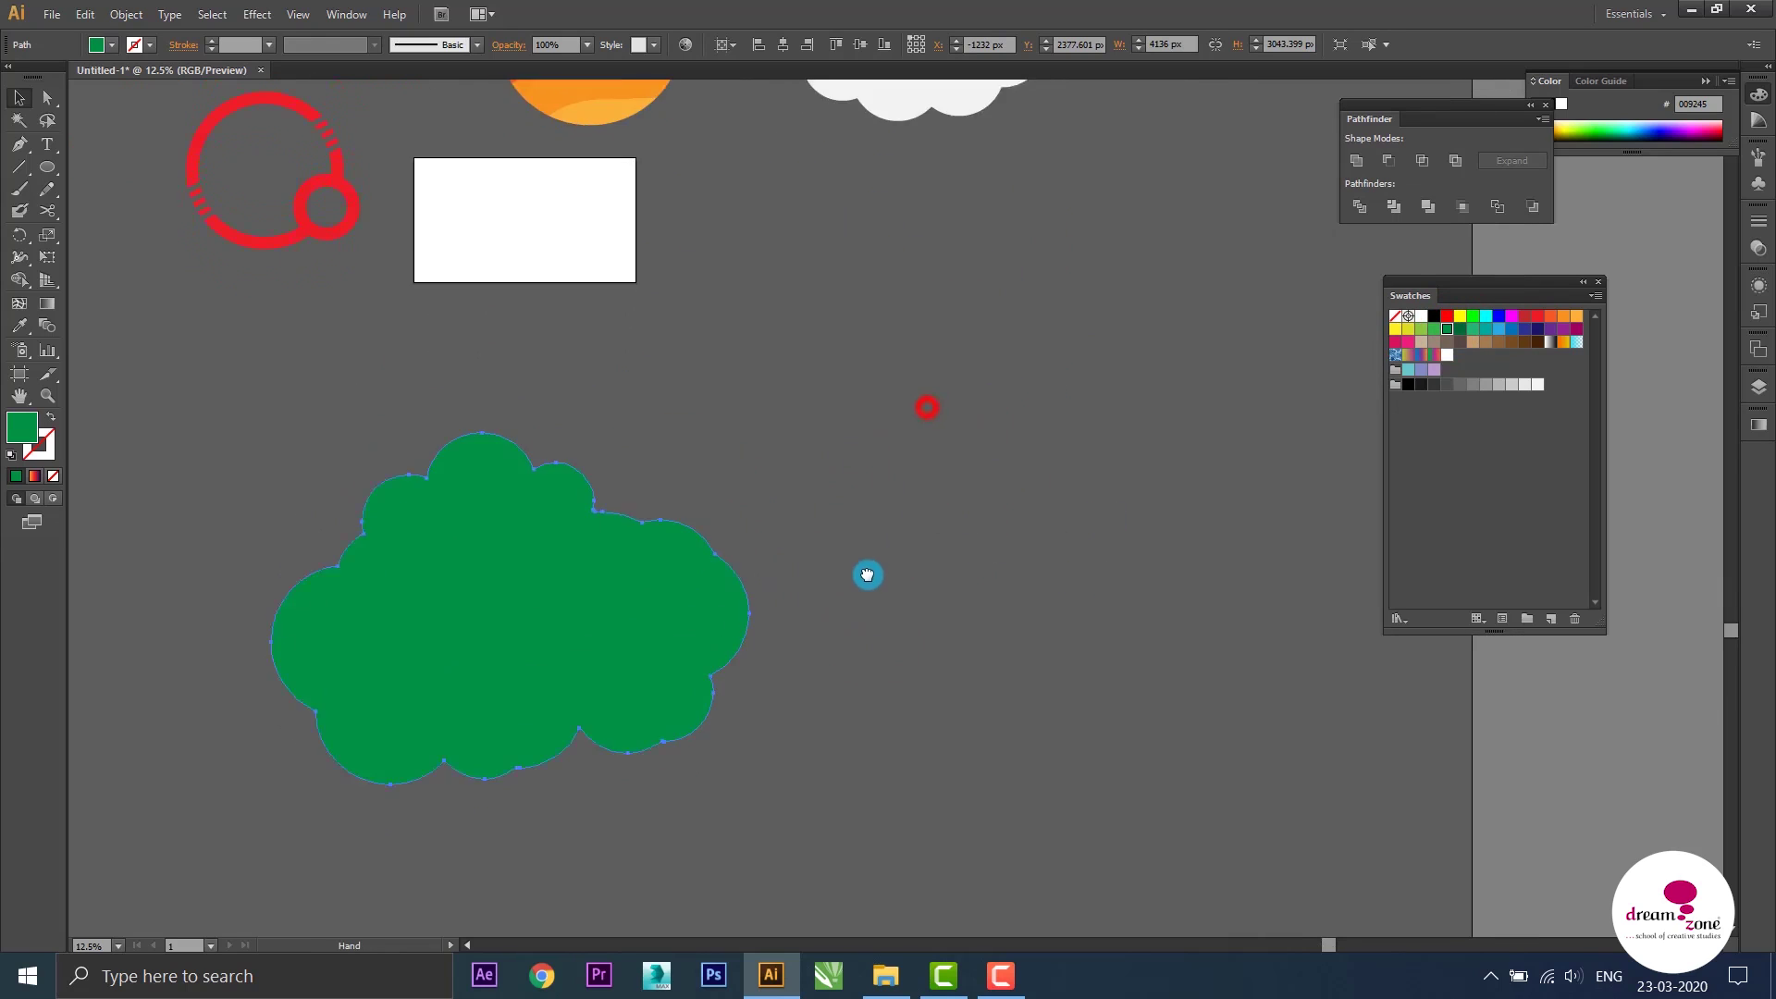
left_click_drag(985, 434, 881, 582)
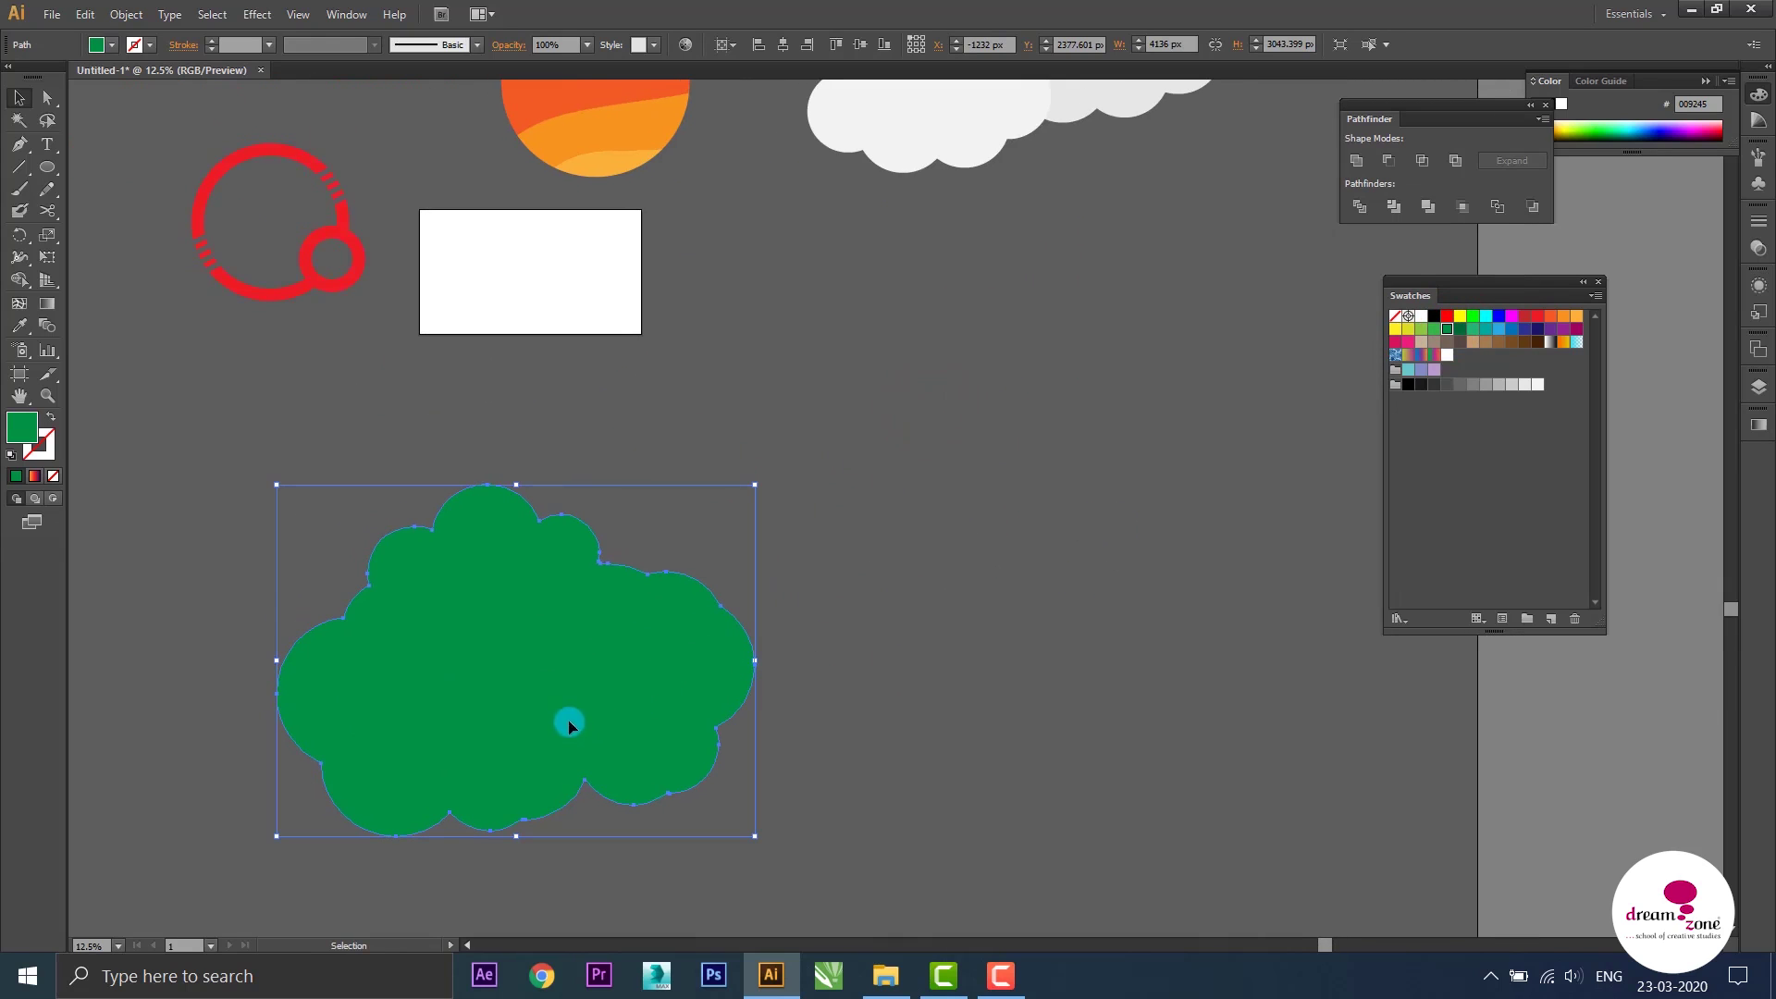
scroll(915, 558, "down", 5)
scroll(586, 555, "left", 3)
mouse_move(727, 376)
left_mouse_down()
mouse_move(592, 638)
mouse_move(1336, 676)
left_mouse_up()
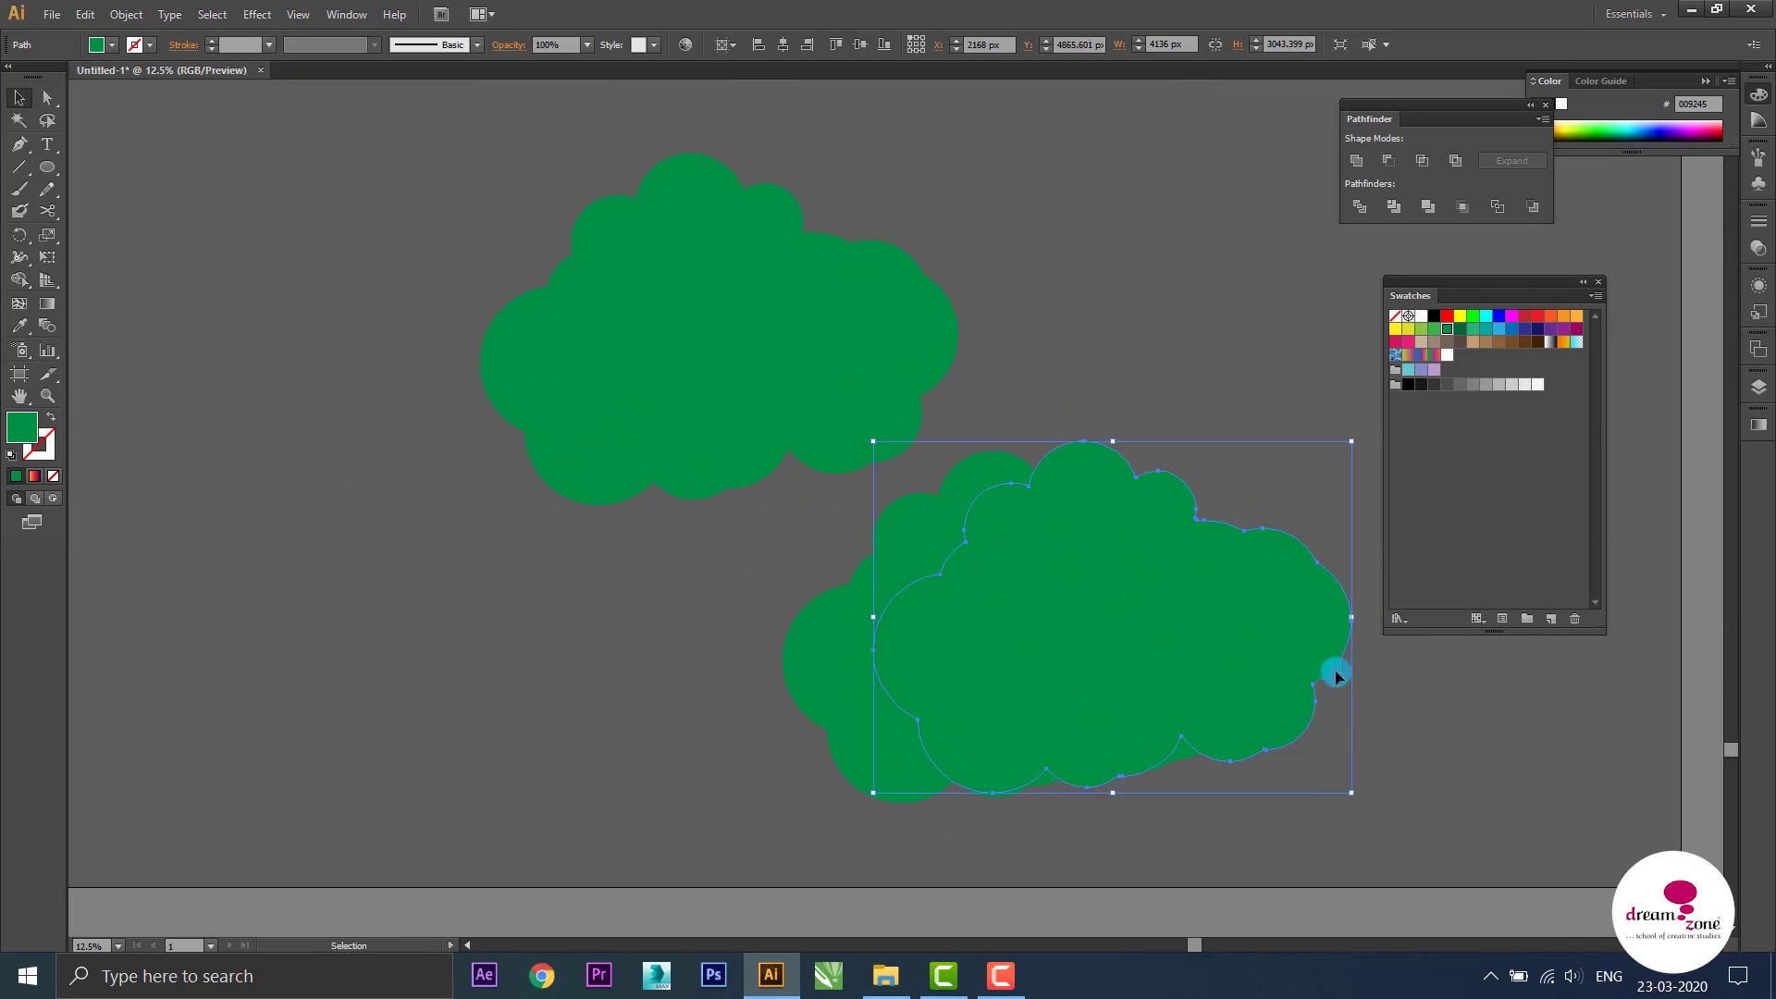
left_click_drag(1352, 792, 1275, 728)
Reflect the clump and drag out a mirrored copy below it
right_click(1163, 619)
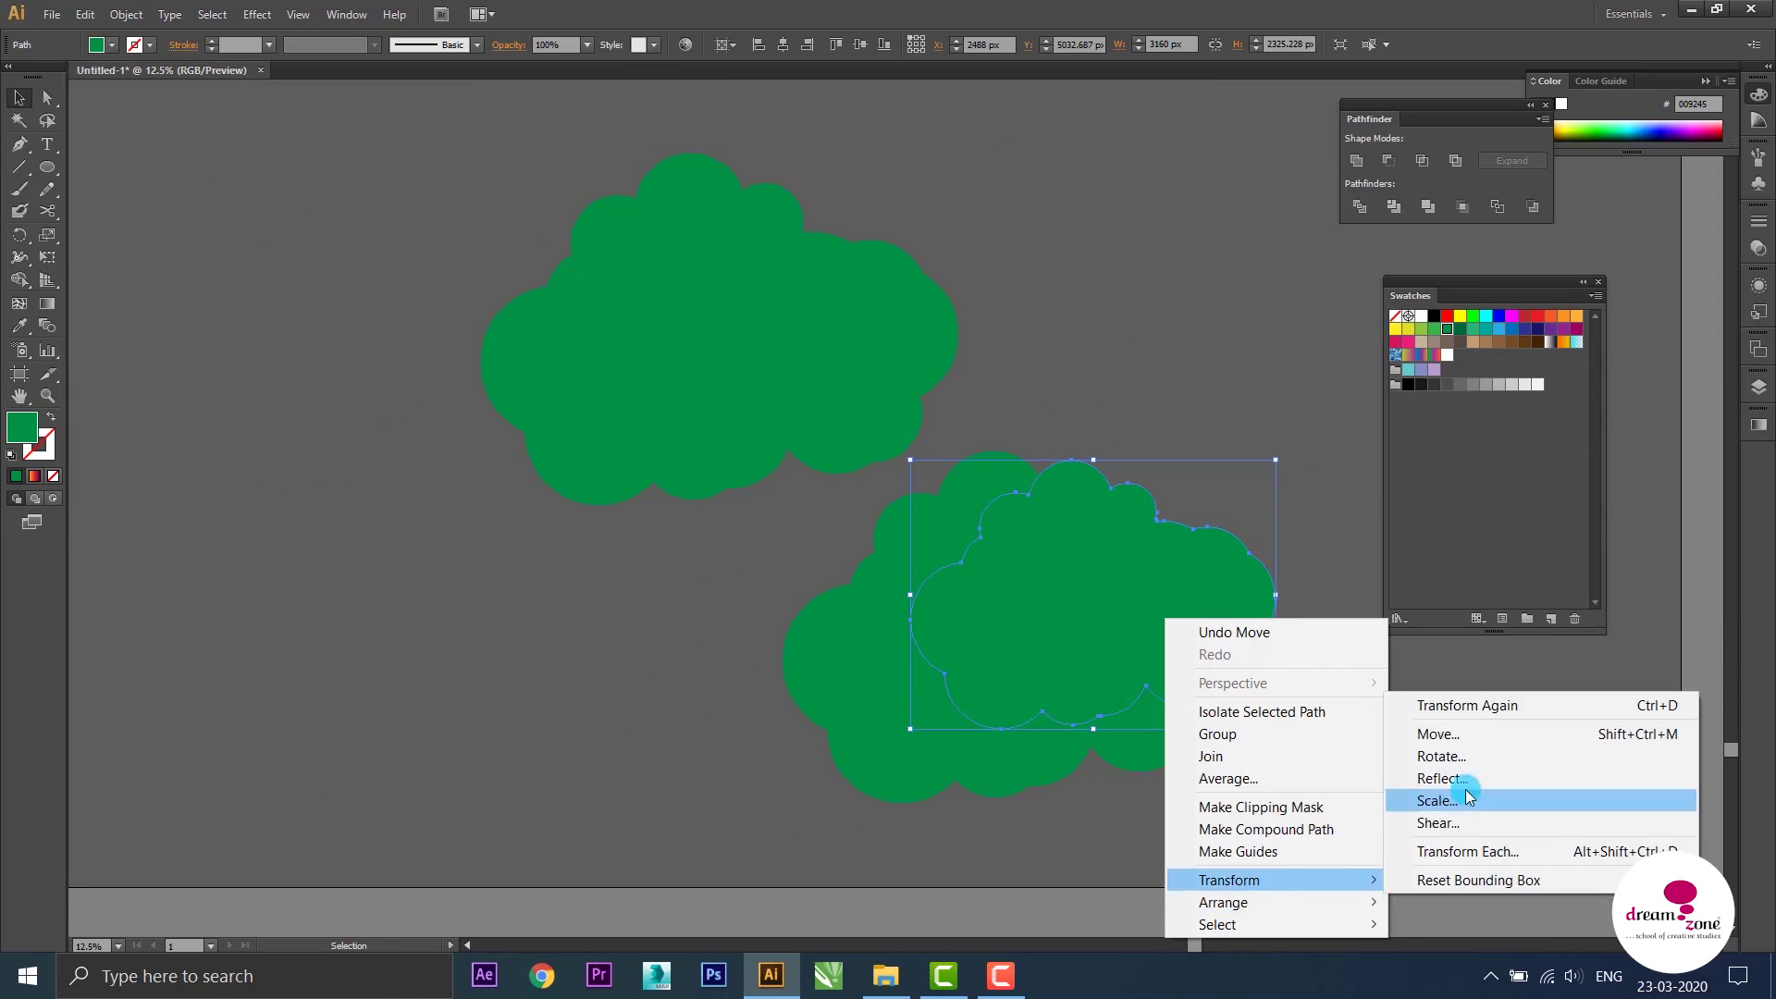
left_click(1441, 778)
left_click(1240, 457)
scroll(1360, 753, "right", 3)
left_click(1062, 609)
mouse_move(1019, 600)
left_mouse_down()
mouse_move(1023, 749)
mouse_move(899, 479)
left_mouse_up()
Shrink the left foliage clump so it sits smaller at lower left
left_click(844, 682)
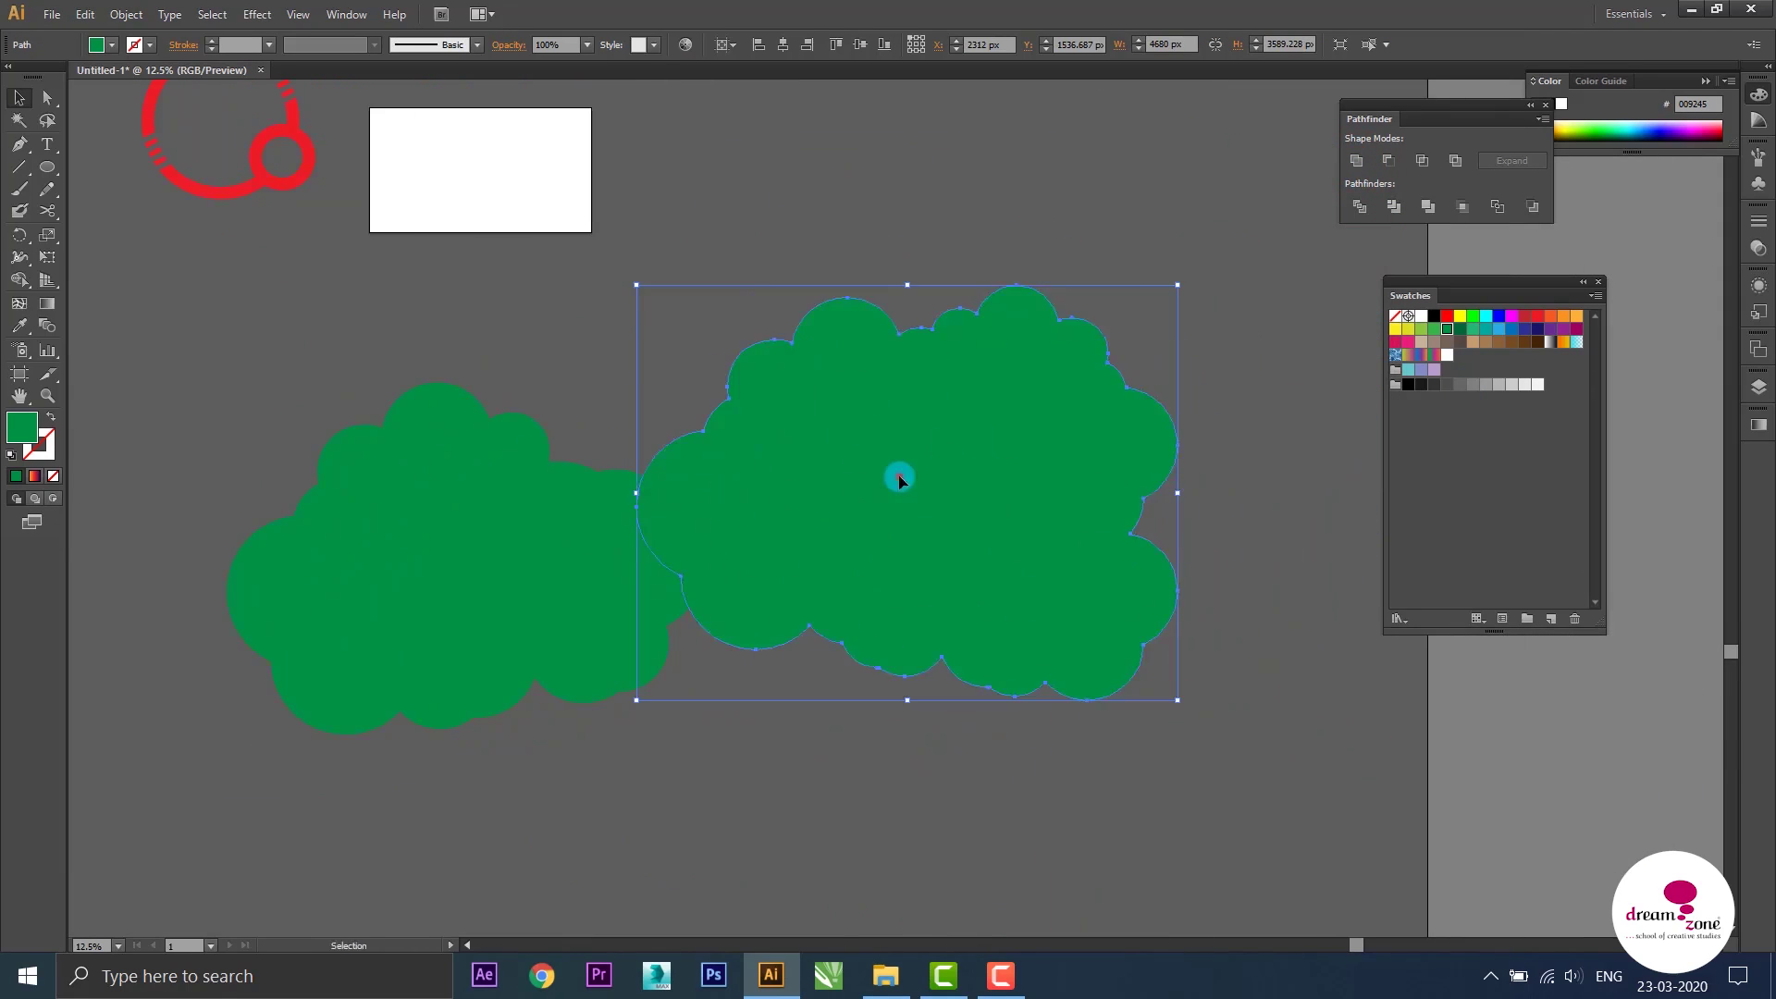
scroll(627, 614, "down", 3)
left_click(753, 555)
scroll(975, 678, "right", 1)
left_click_drag(483, 468, 635, 606)
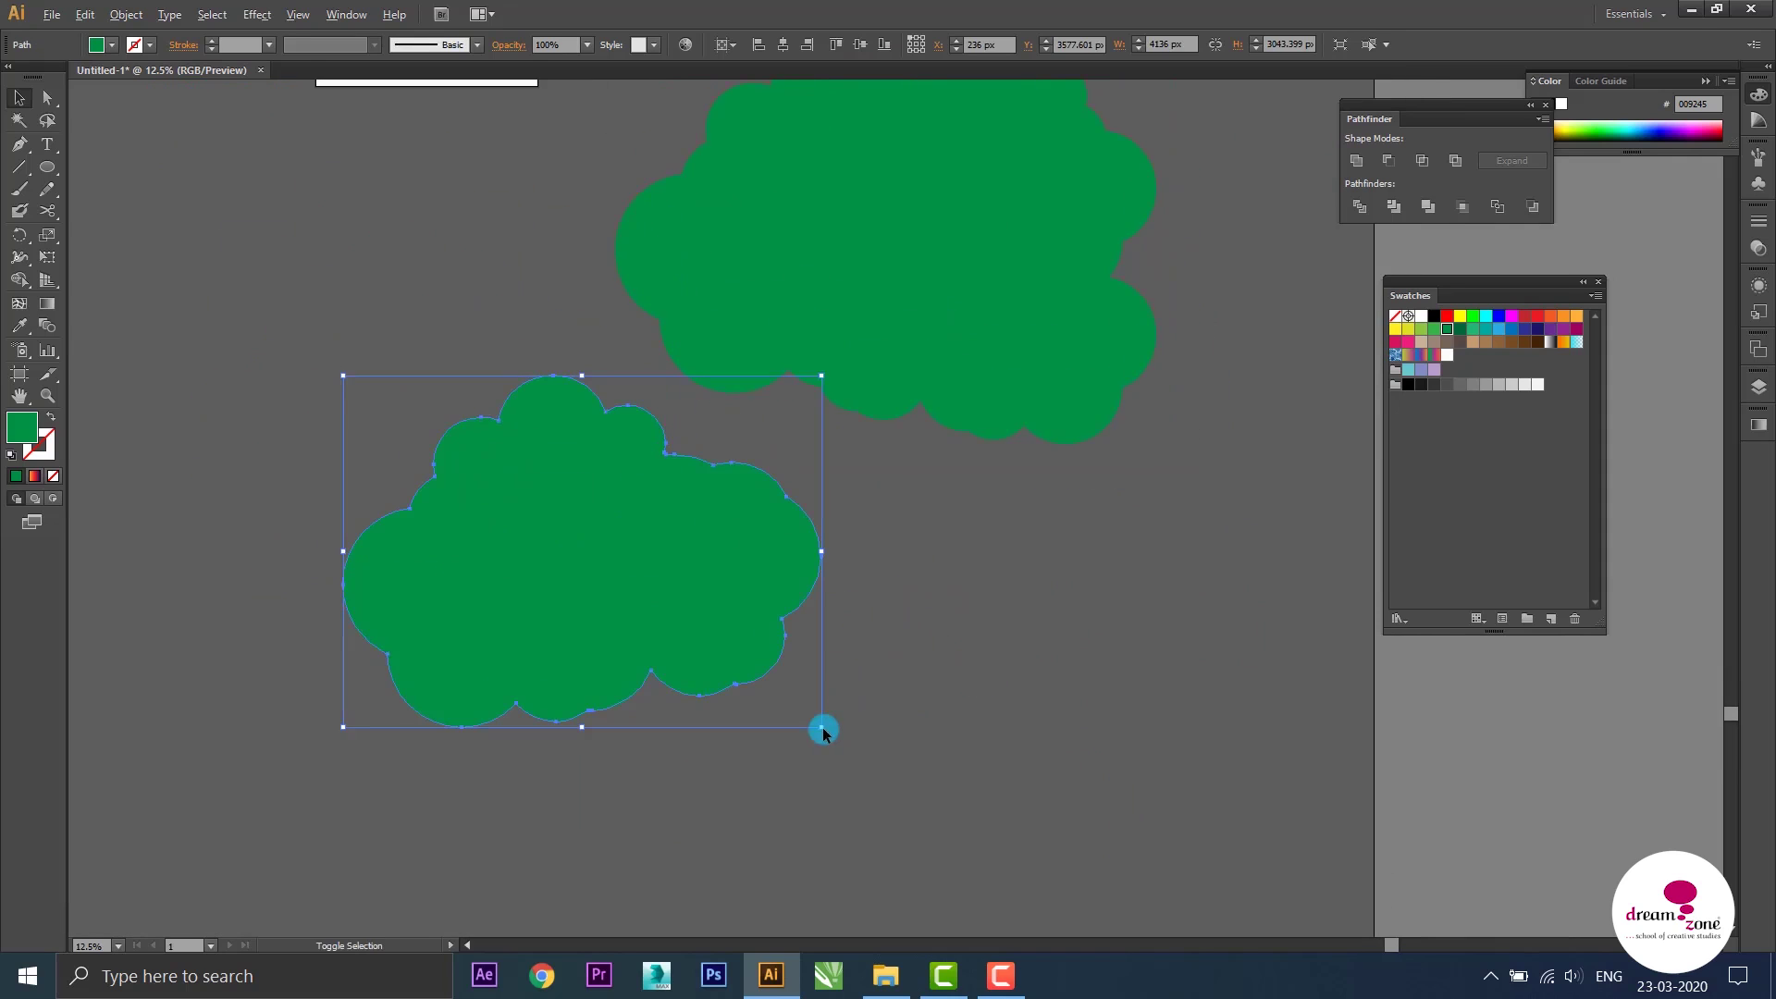
left_click_drag(823, 727, 693, 559)
left_click_drag(988, 454, 887, 575)
scroll(103, 306, "down", 2)
scroll(102, 235, "left", 1)
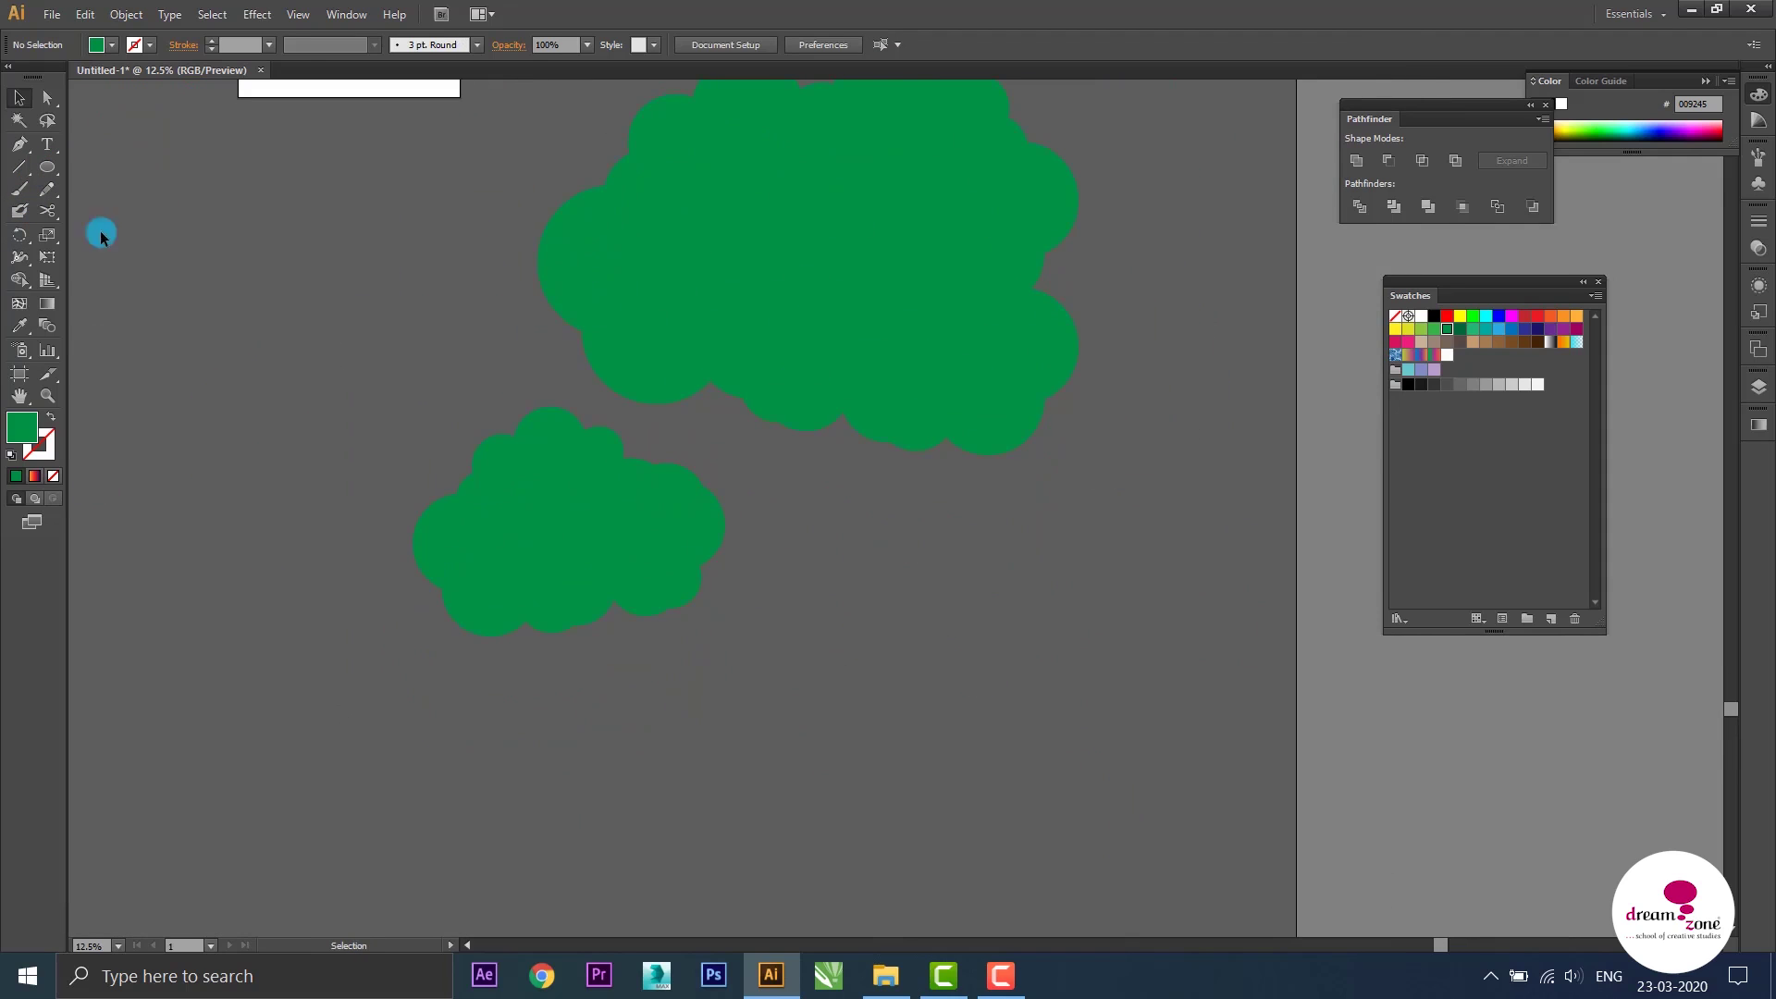
scroll(255, 268, "down", 3)
Begin a curved tree-trunk outline beneath the canopy with the Pen tool
left_click(20, 146)
scroll(799, 294, "up", 1)
left_click(800, 270)
mouse_move(825, 757)
left_mouse_down()
mouse_move(767, 886)
mouse_move(694, 856)
mouse_move(829, 803)
mouse_move(968, 840)
left_mouse_up()
Redraw the tree trunk with the Pen tool as a closed outline with a forked top below the canopy
key("Delete")
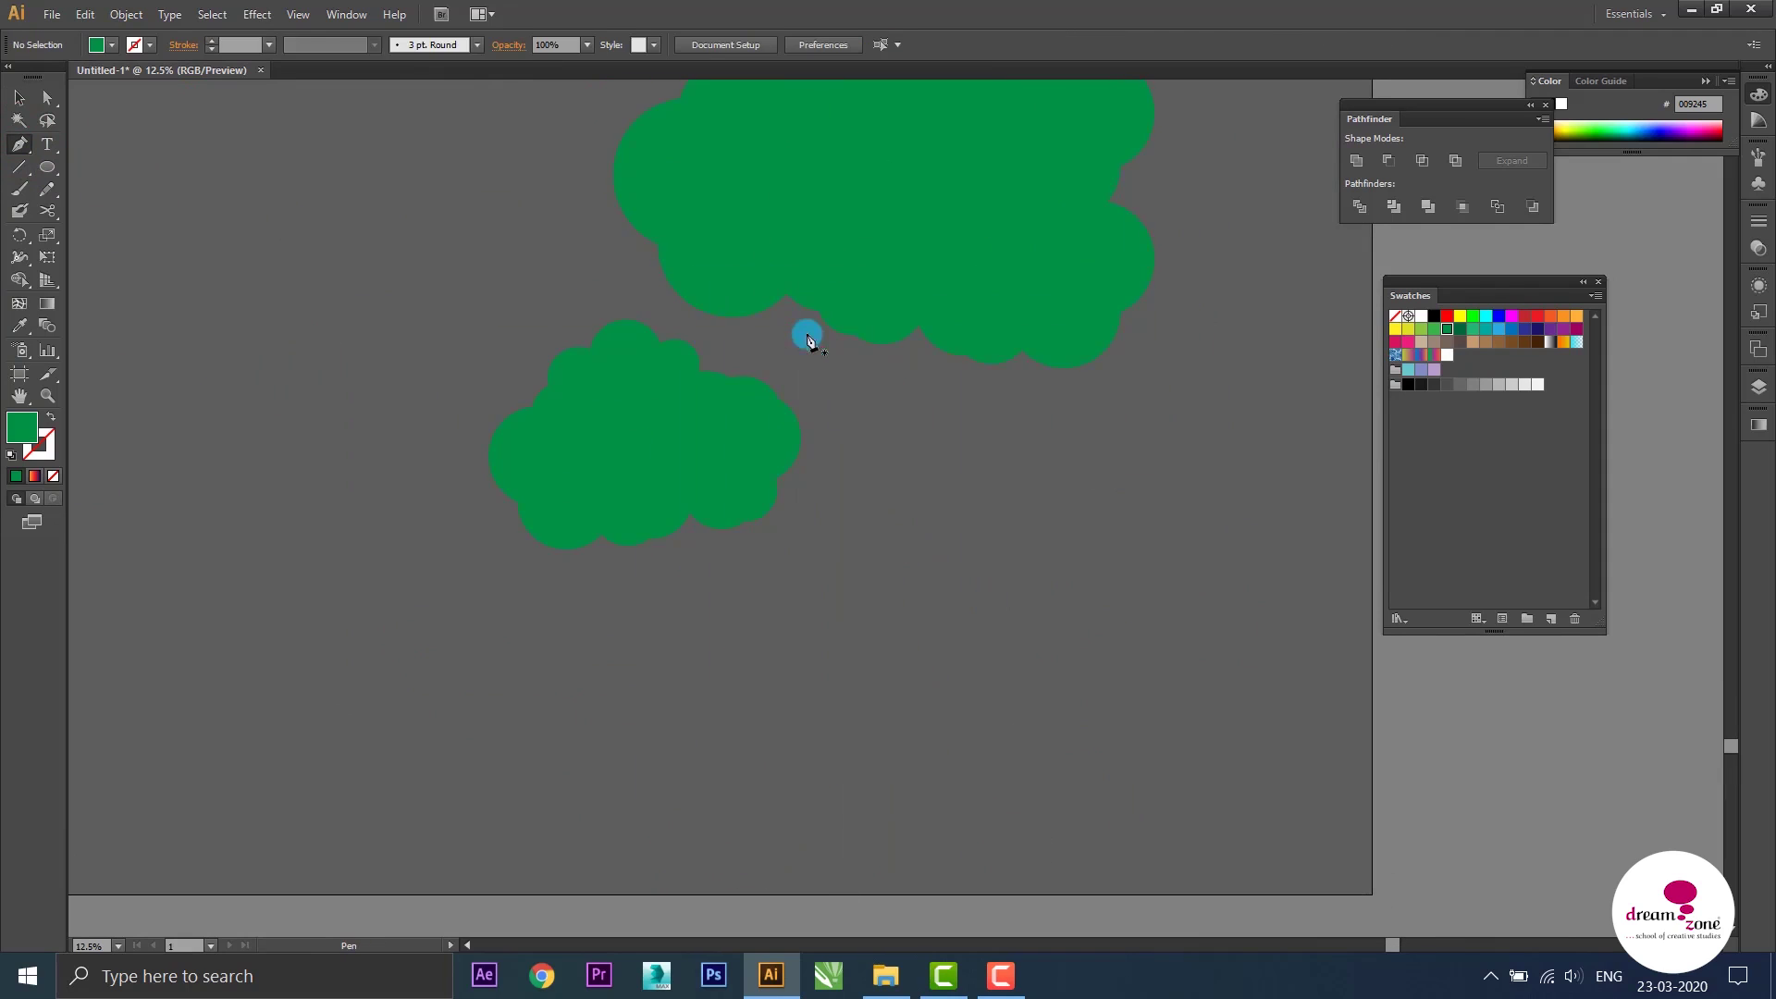
left_click(800, 294)
mouse_move(801, 740)
left_mouse_down()
mouse_move(750, 888)
mouse_move(796, 864)
left_mouse_up()
left_click(762, 801)
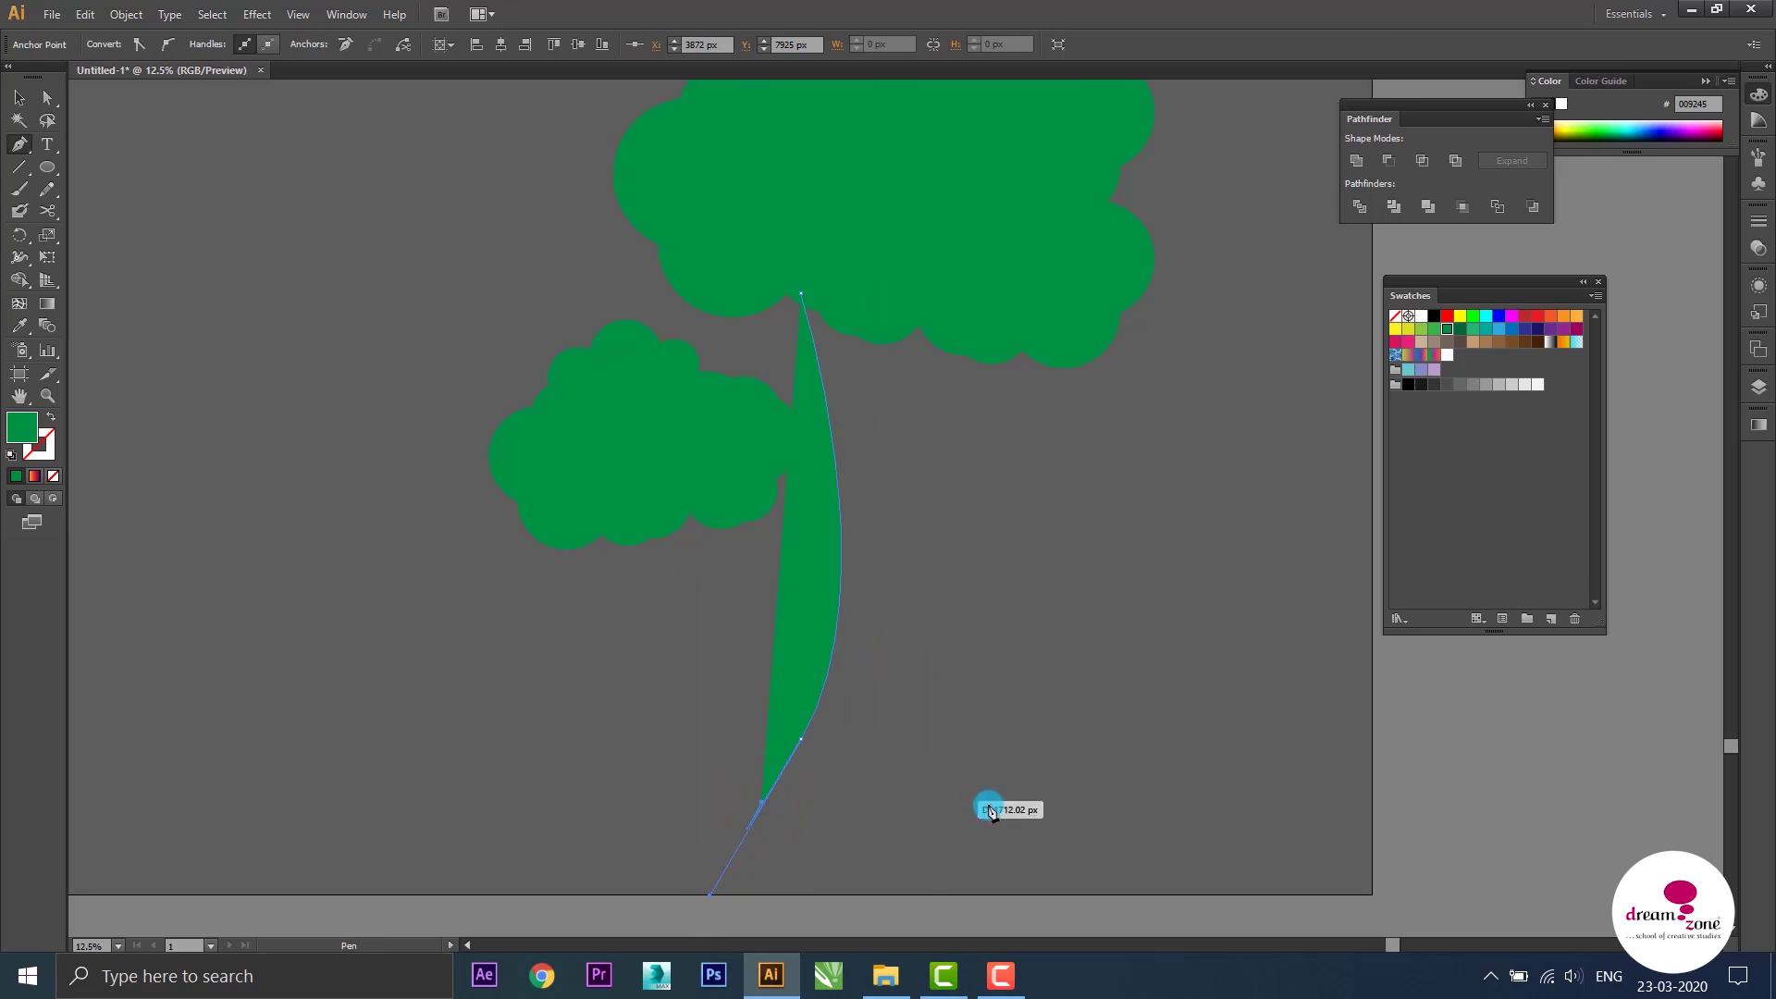
left_click_drag(998, 795, 958, 703)
left_click_drag(958, 518, 959, 396)
left_click(1014, 247)
left_click(907, 424)
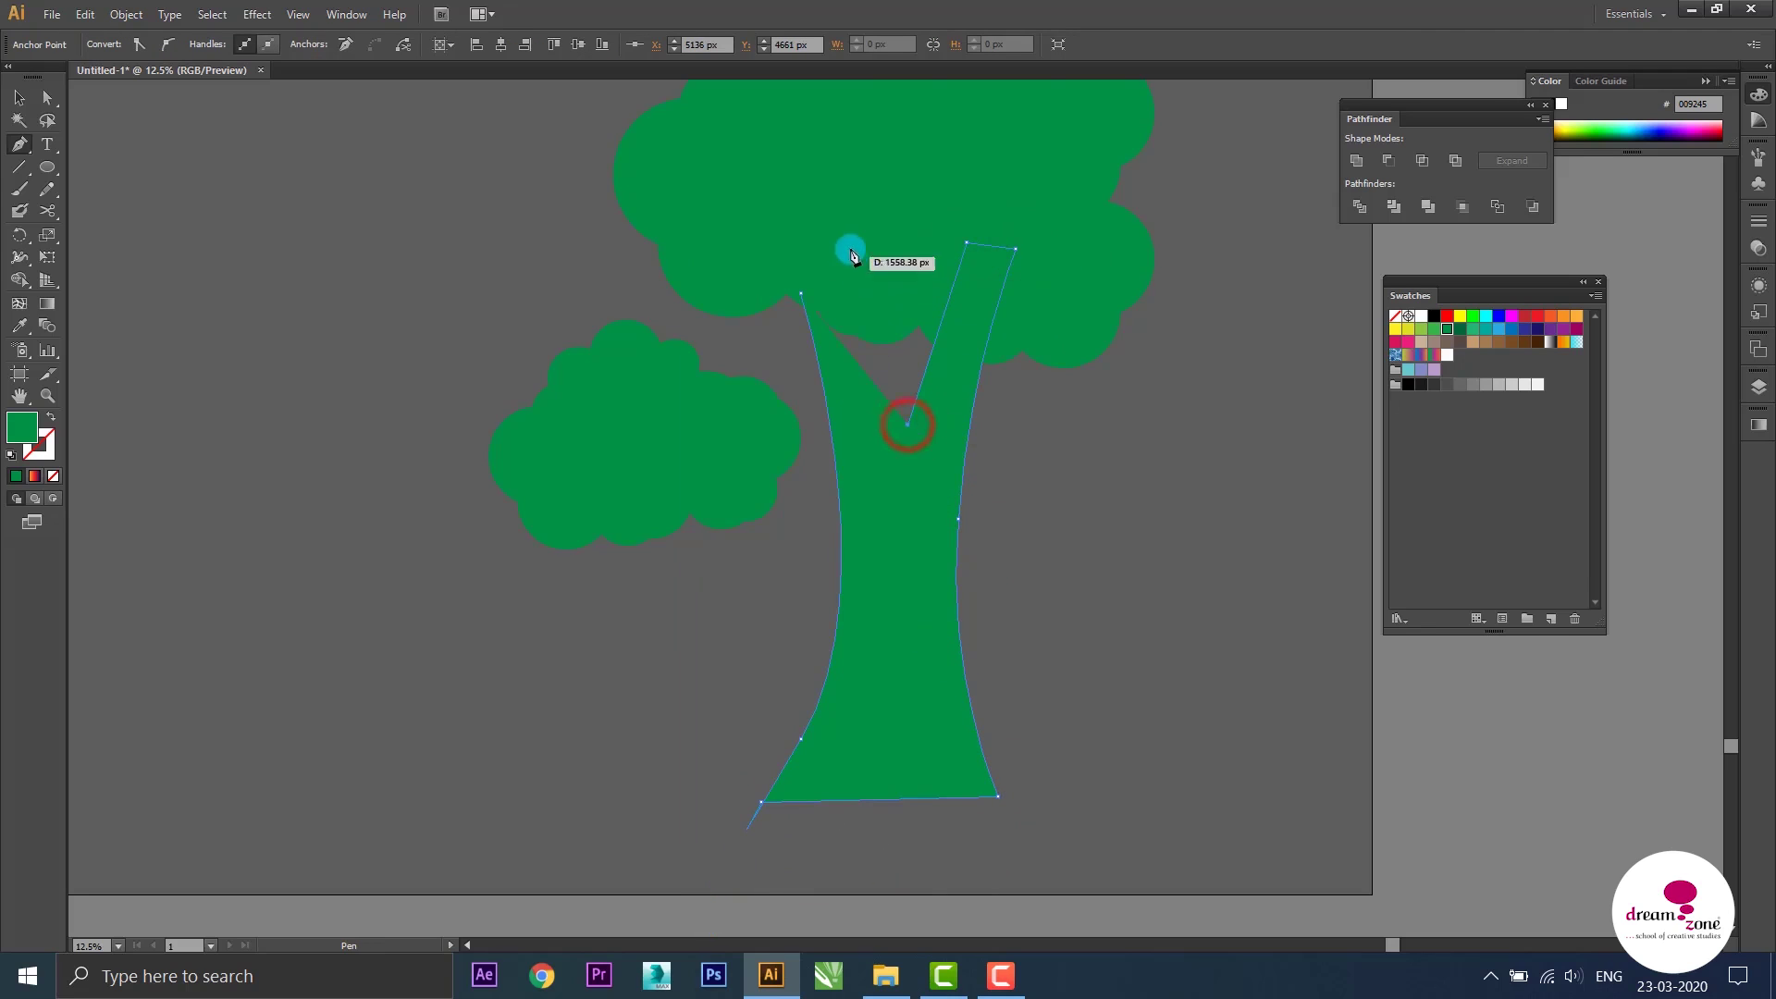
left_click(850, 248)
left_click(802, 294)
Outline a side branch reaching into the left foliage, redoing its lower edge
left_click(1003, 520, "ctrl")
left_click(648, 541)
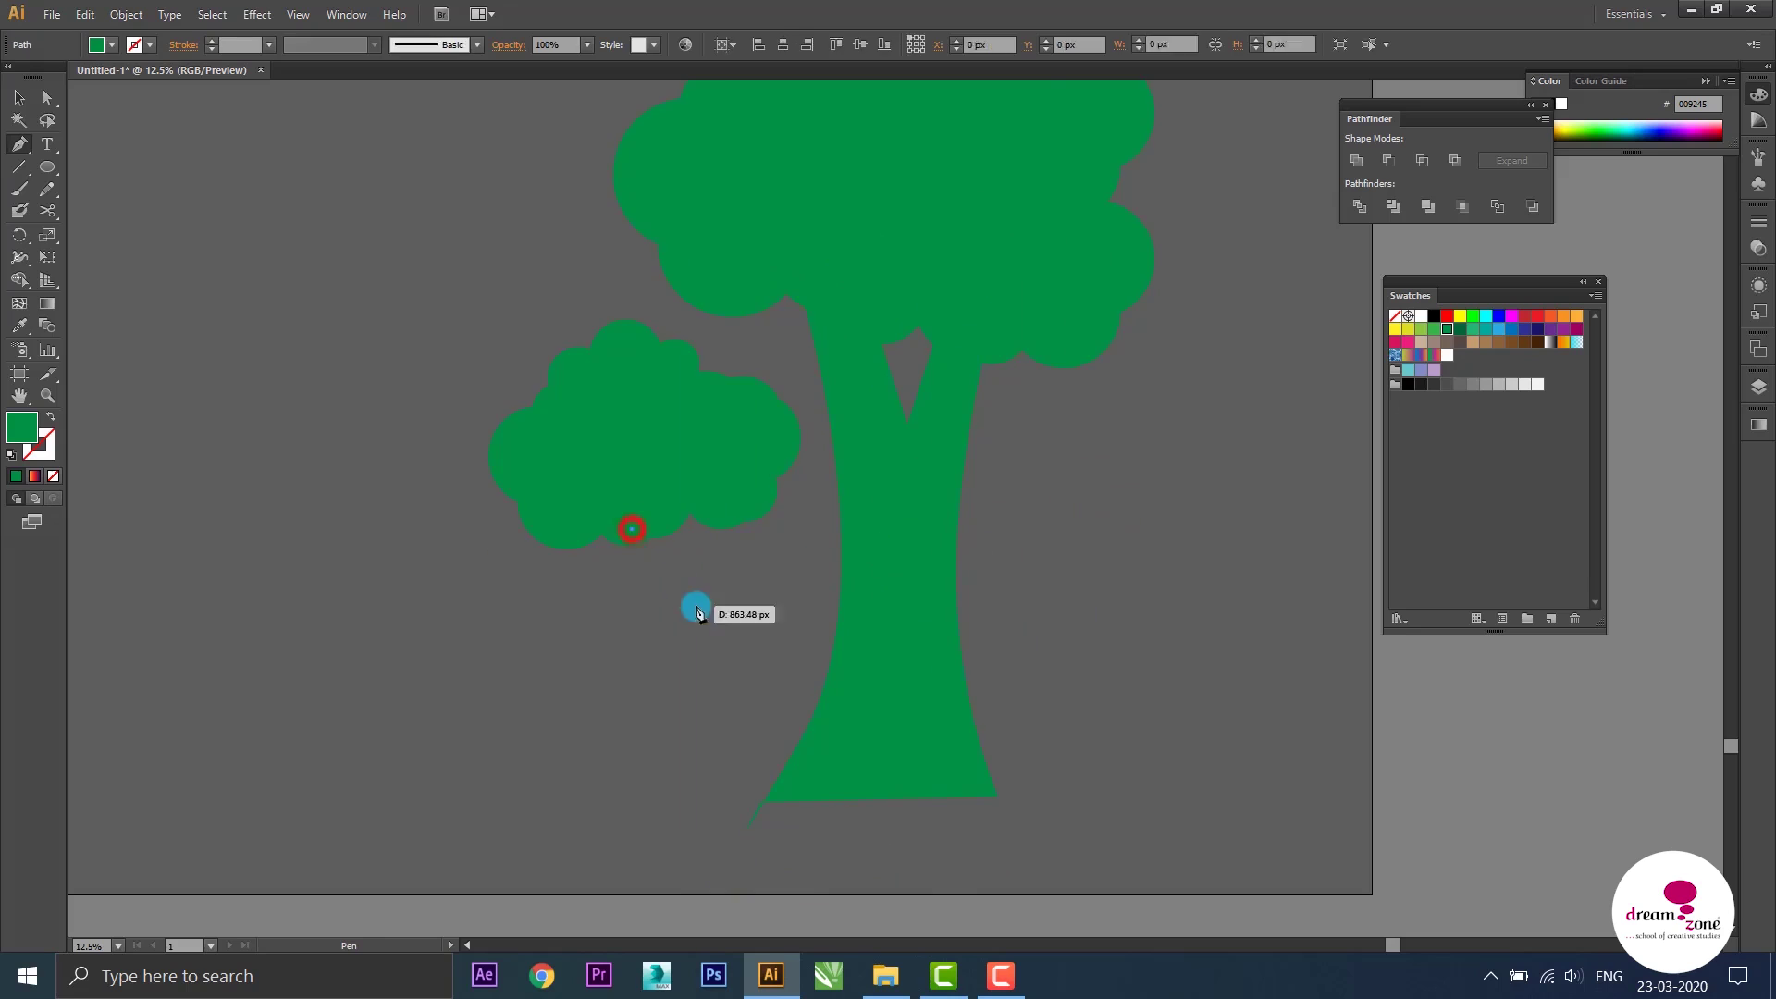
left_click(746, 593)
left_click_drag(858, 622, 865, 657)
left_click(1003, 531, "ctrl")
left_click(637, 532)
left_click(762, 574)
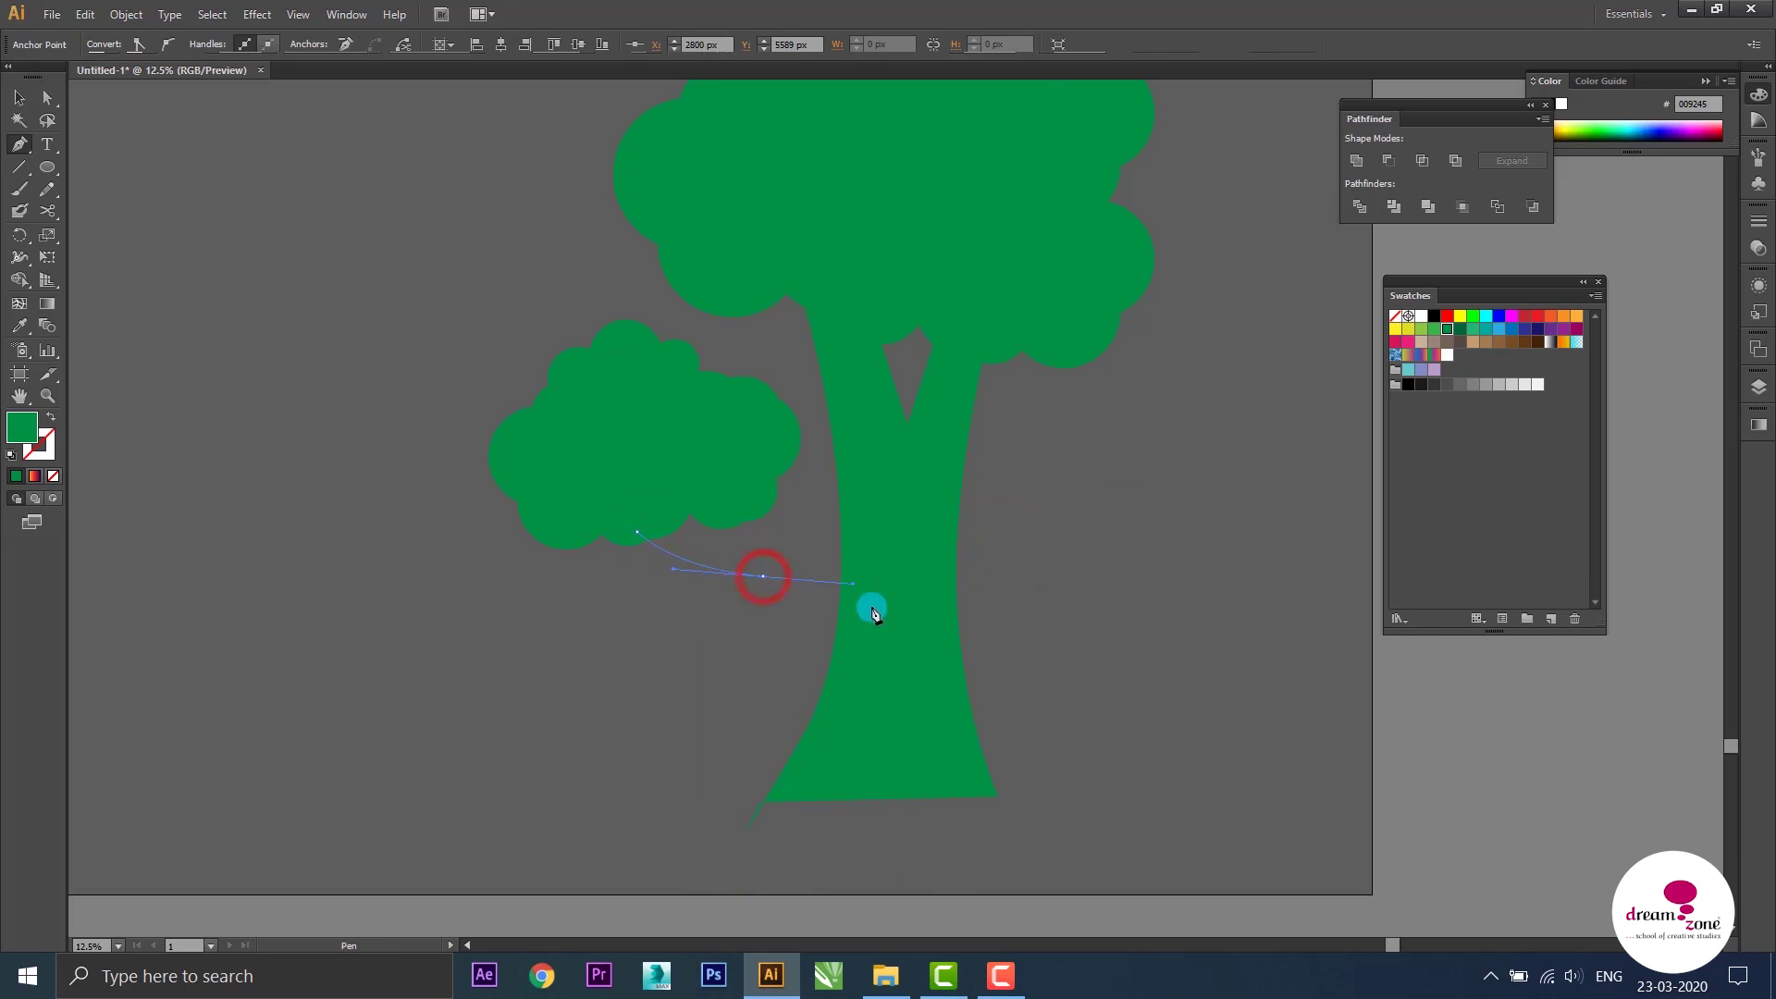
left_click(874, 610)
left_click_drag(881, 572, 816, 548)
Add a small forked twig and close the branch outline along its upper edge
left_click(785, 543)
left_click(759, 455)
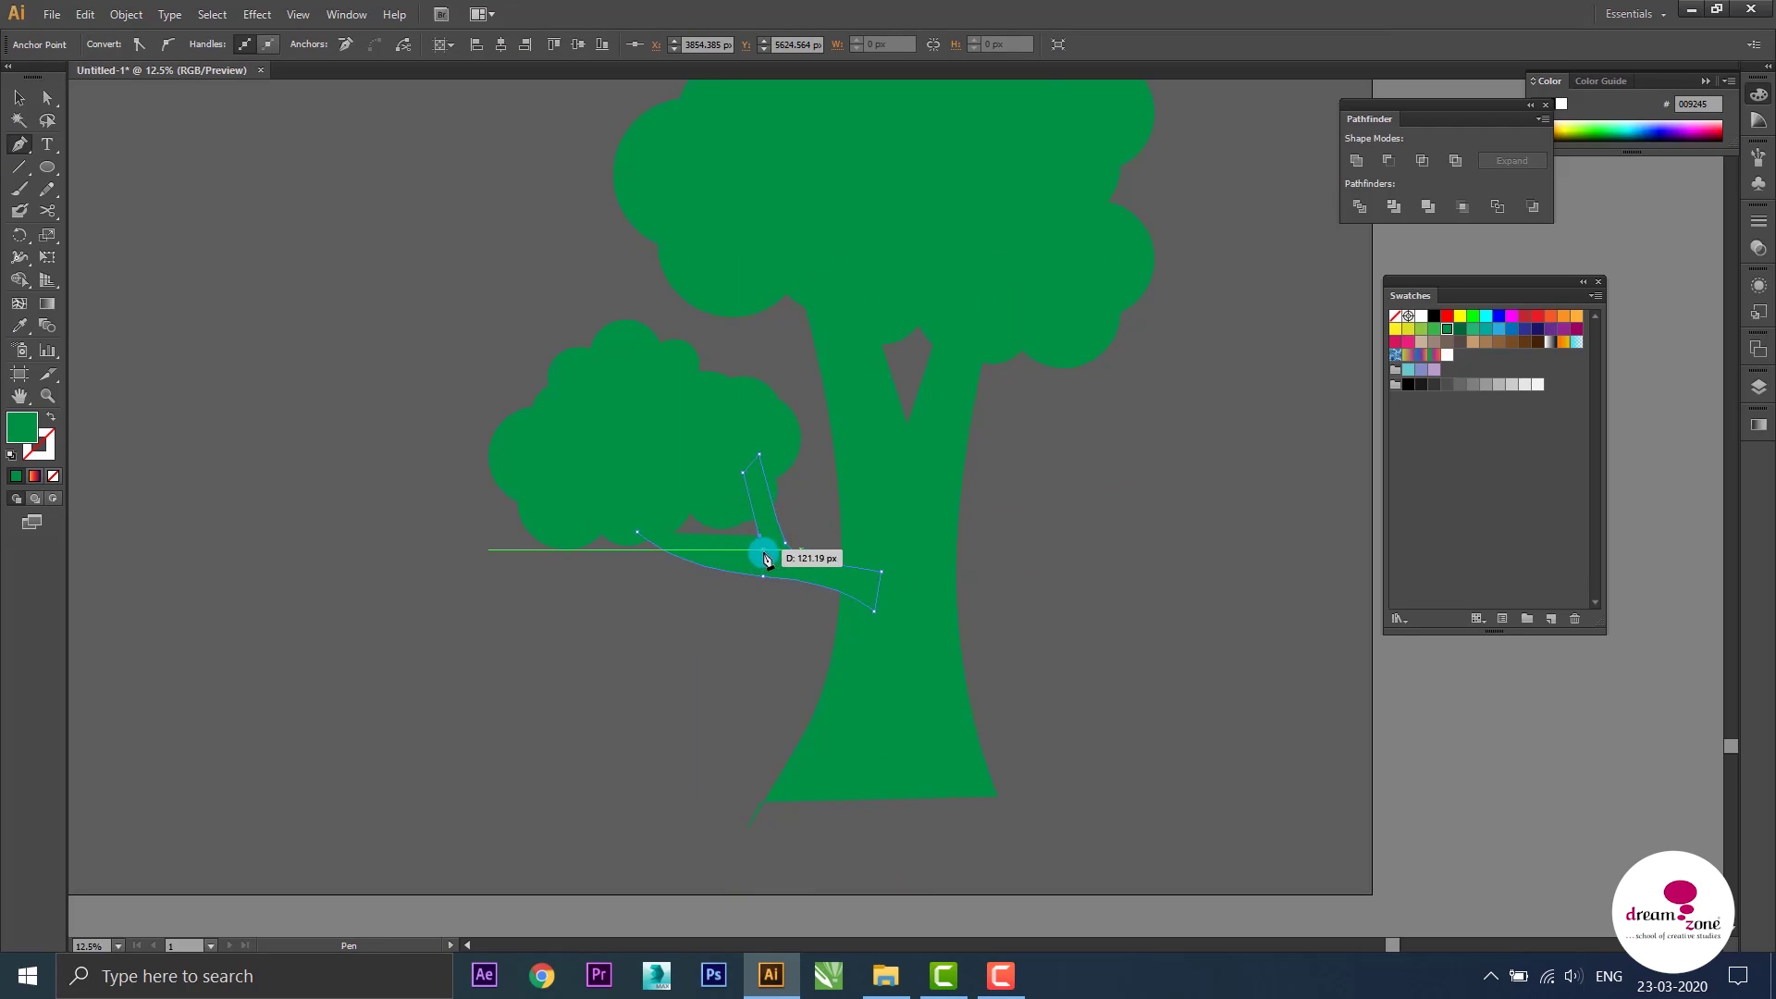
left_click(759, 535)
left_click(670, 516)
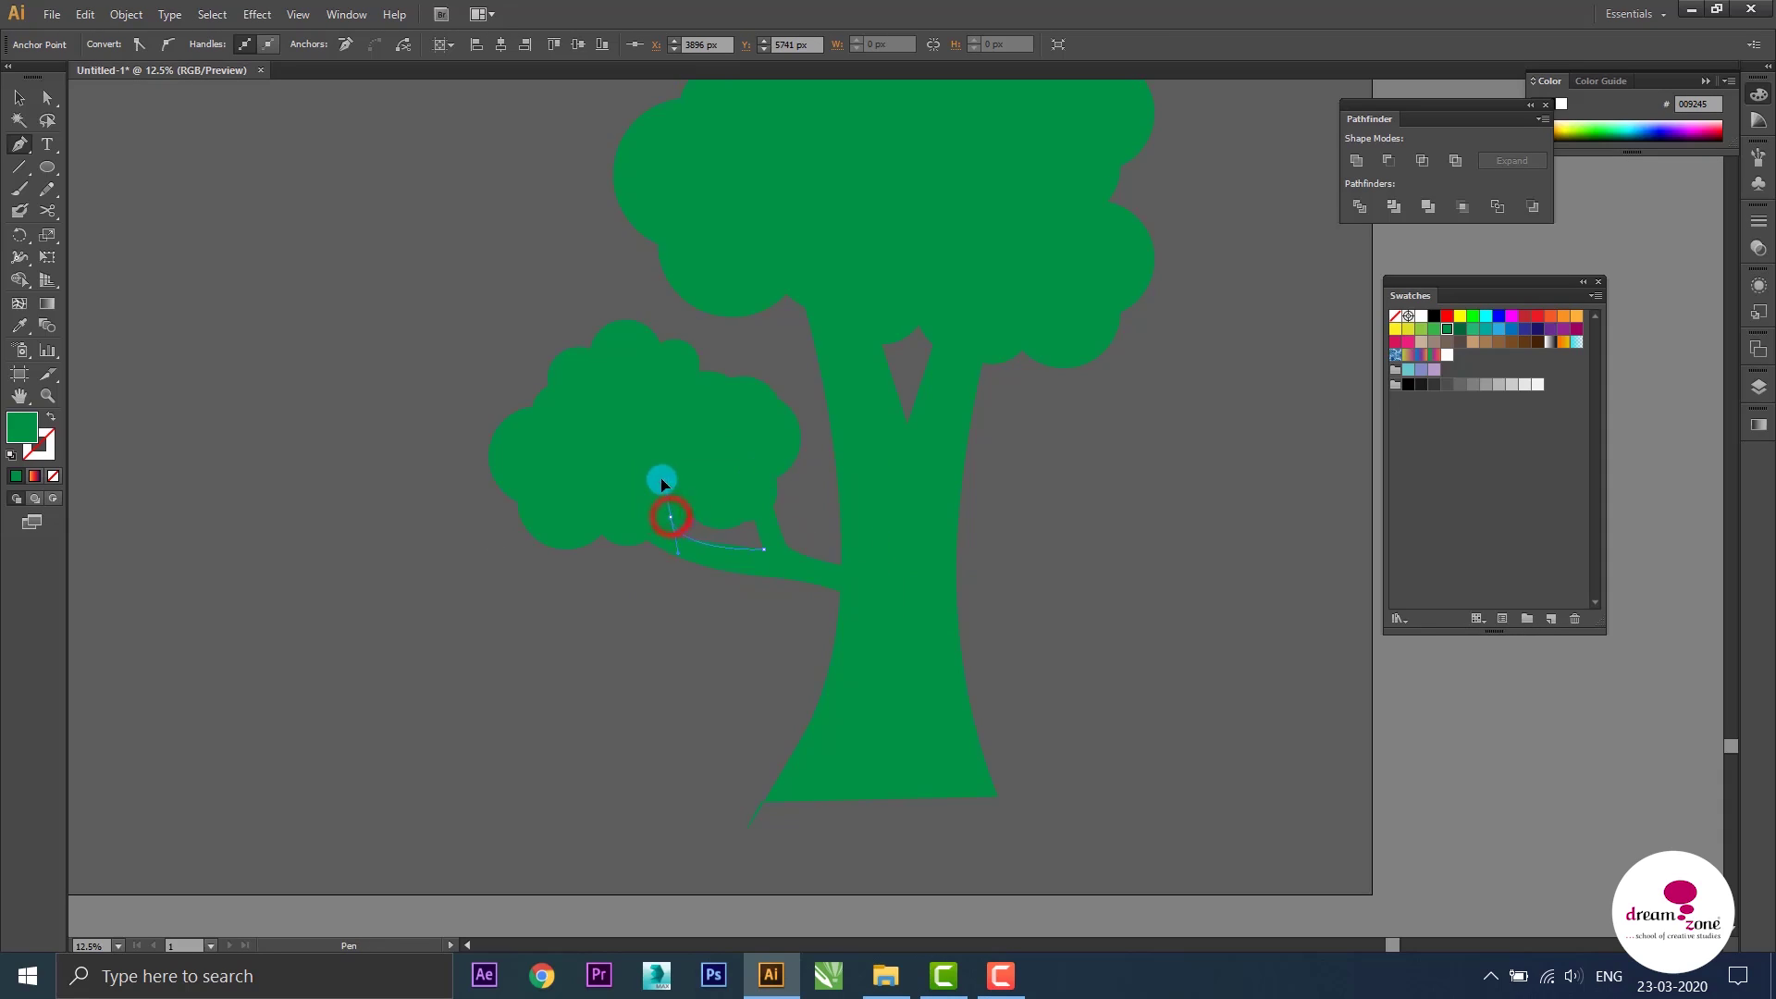
left_click(652, 479)
left_click(638, 533)
Move the branch against the trunk and fill both trunk and branch brown
left_click(19, 97)
left_click_drag(810, 575, 804, 514)
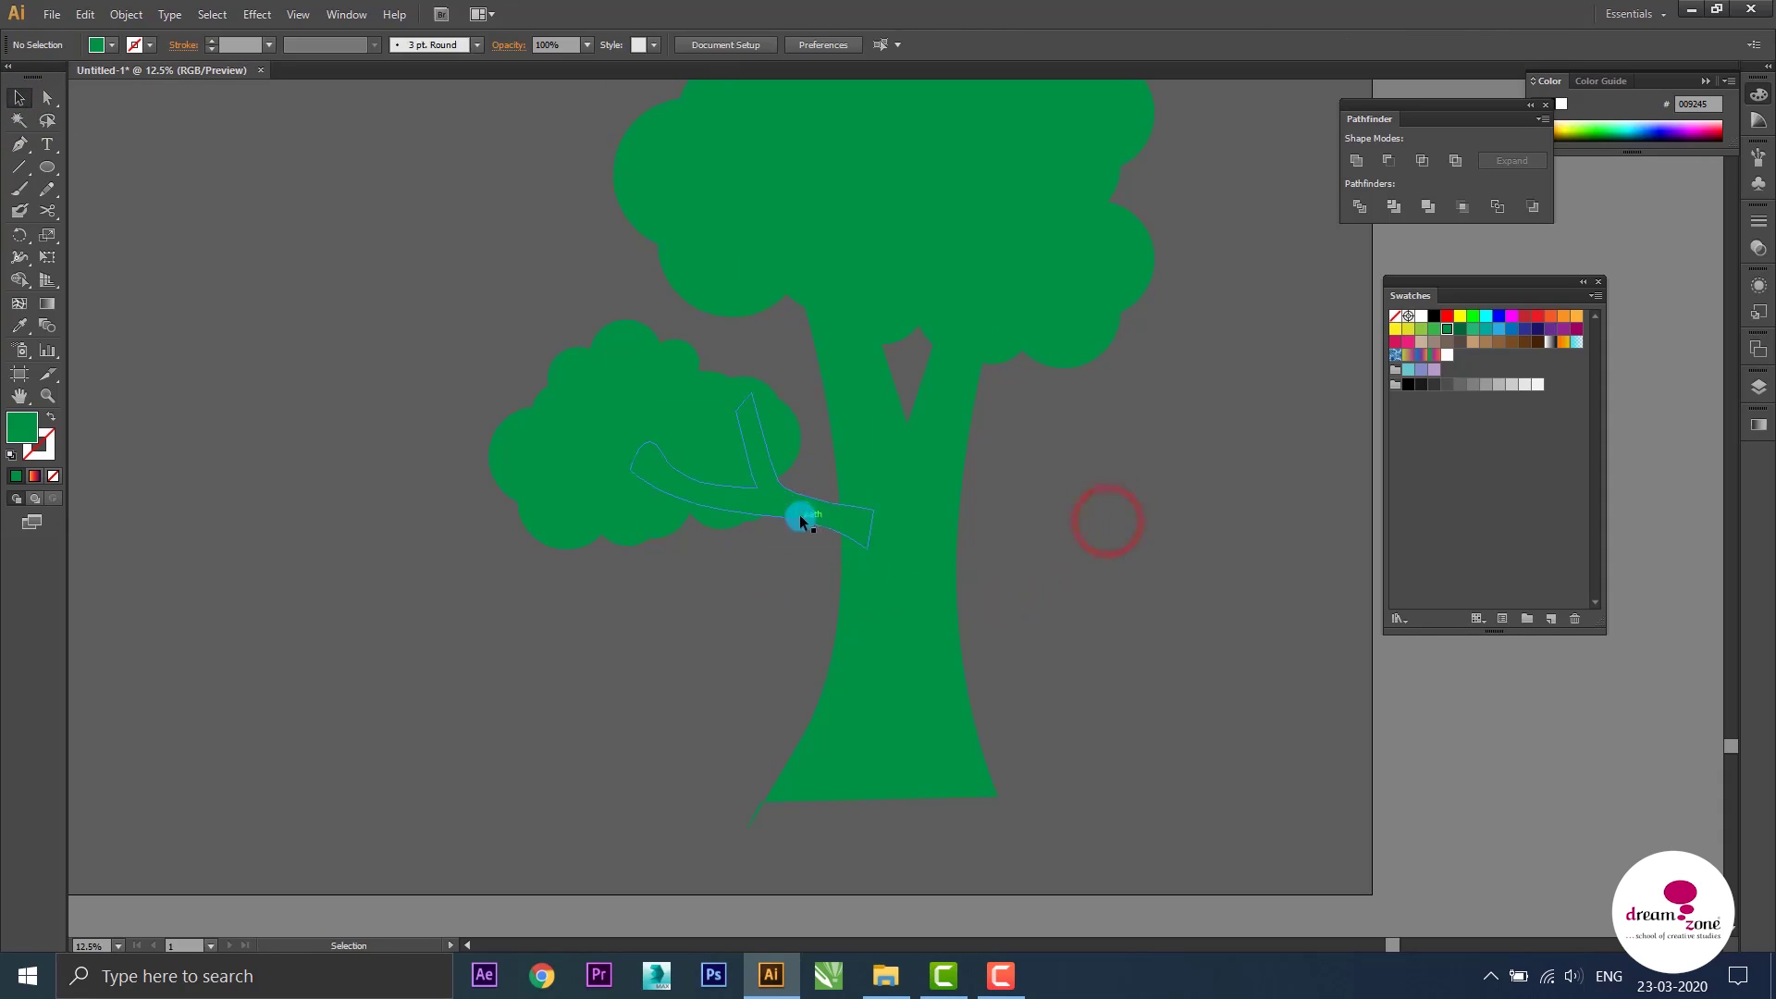
left_click(1500, 342)
left_click(1031, 492)
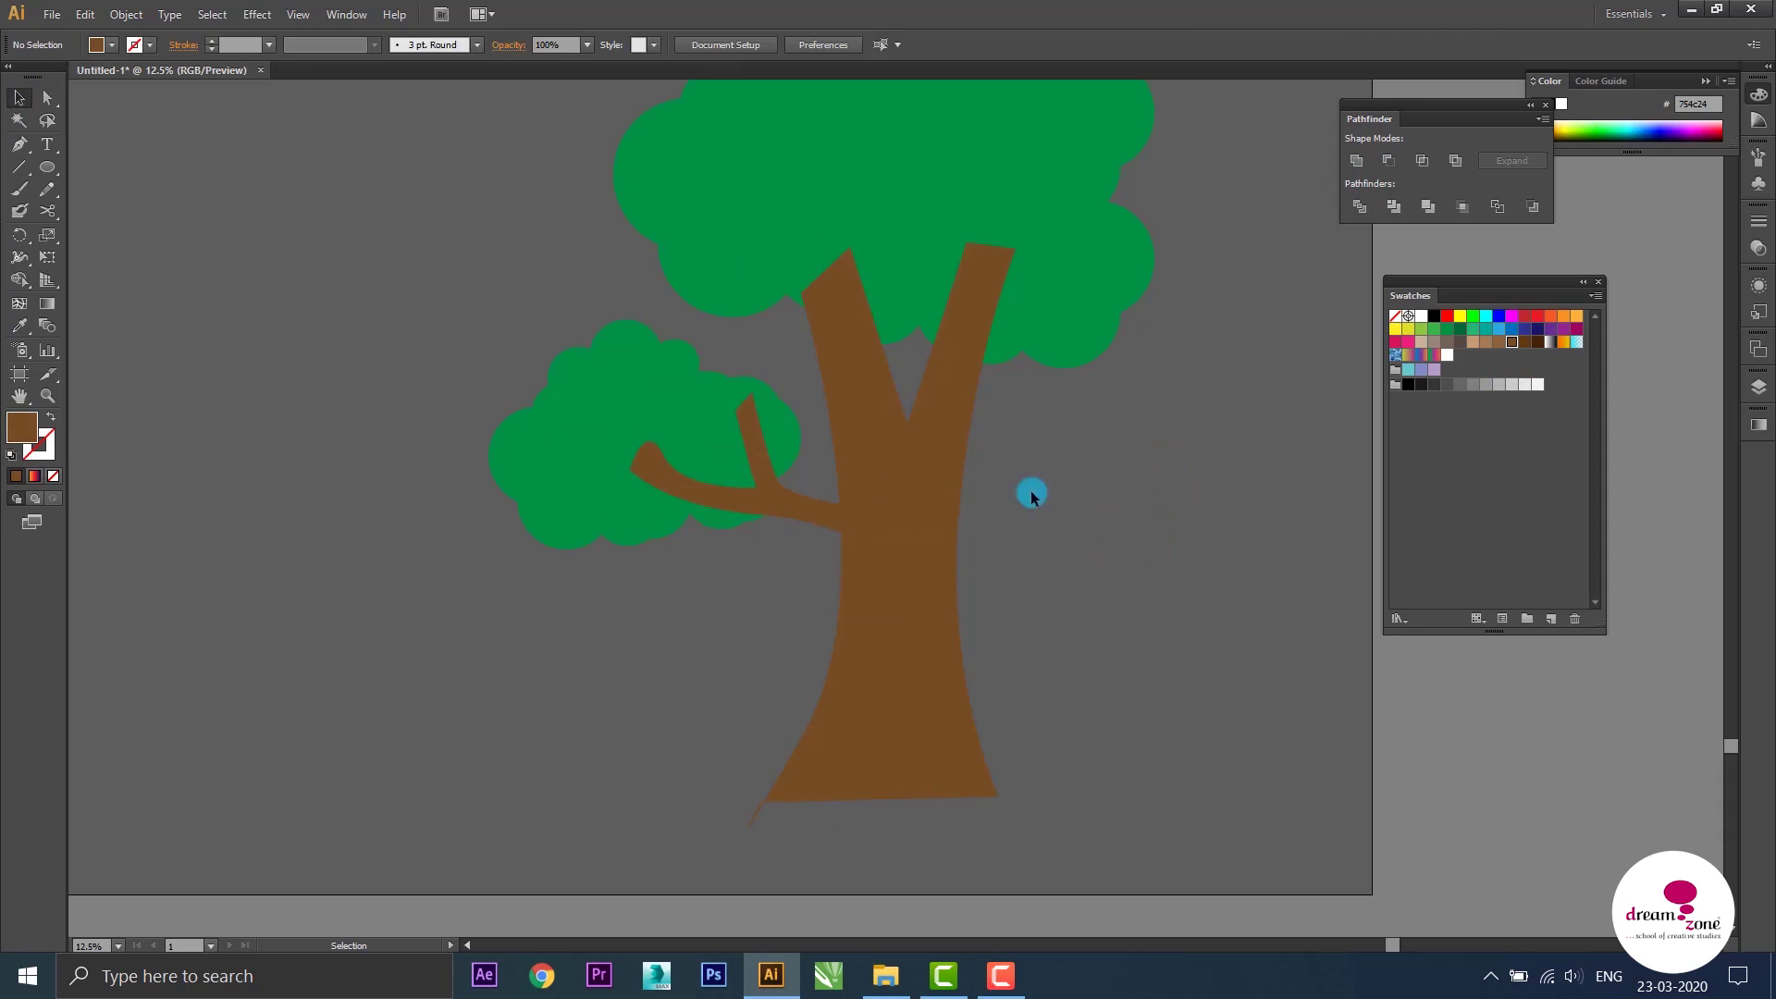
Move the small leaf cluster up and right and shrink it
left_click_drag(633, 413, 655, 349)
left_click(1161, 429)
left_click(758, 343)
left_click_drag(813, 265, 675, 400)
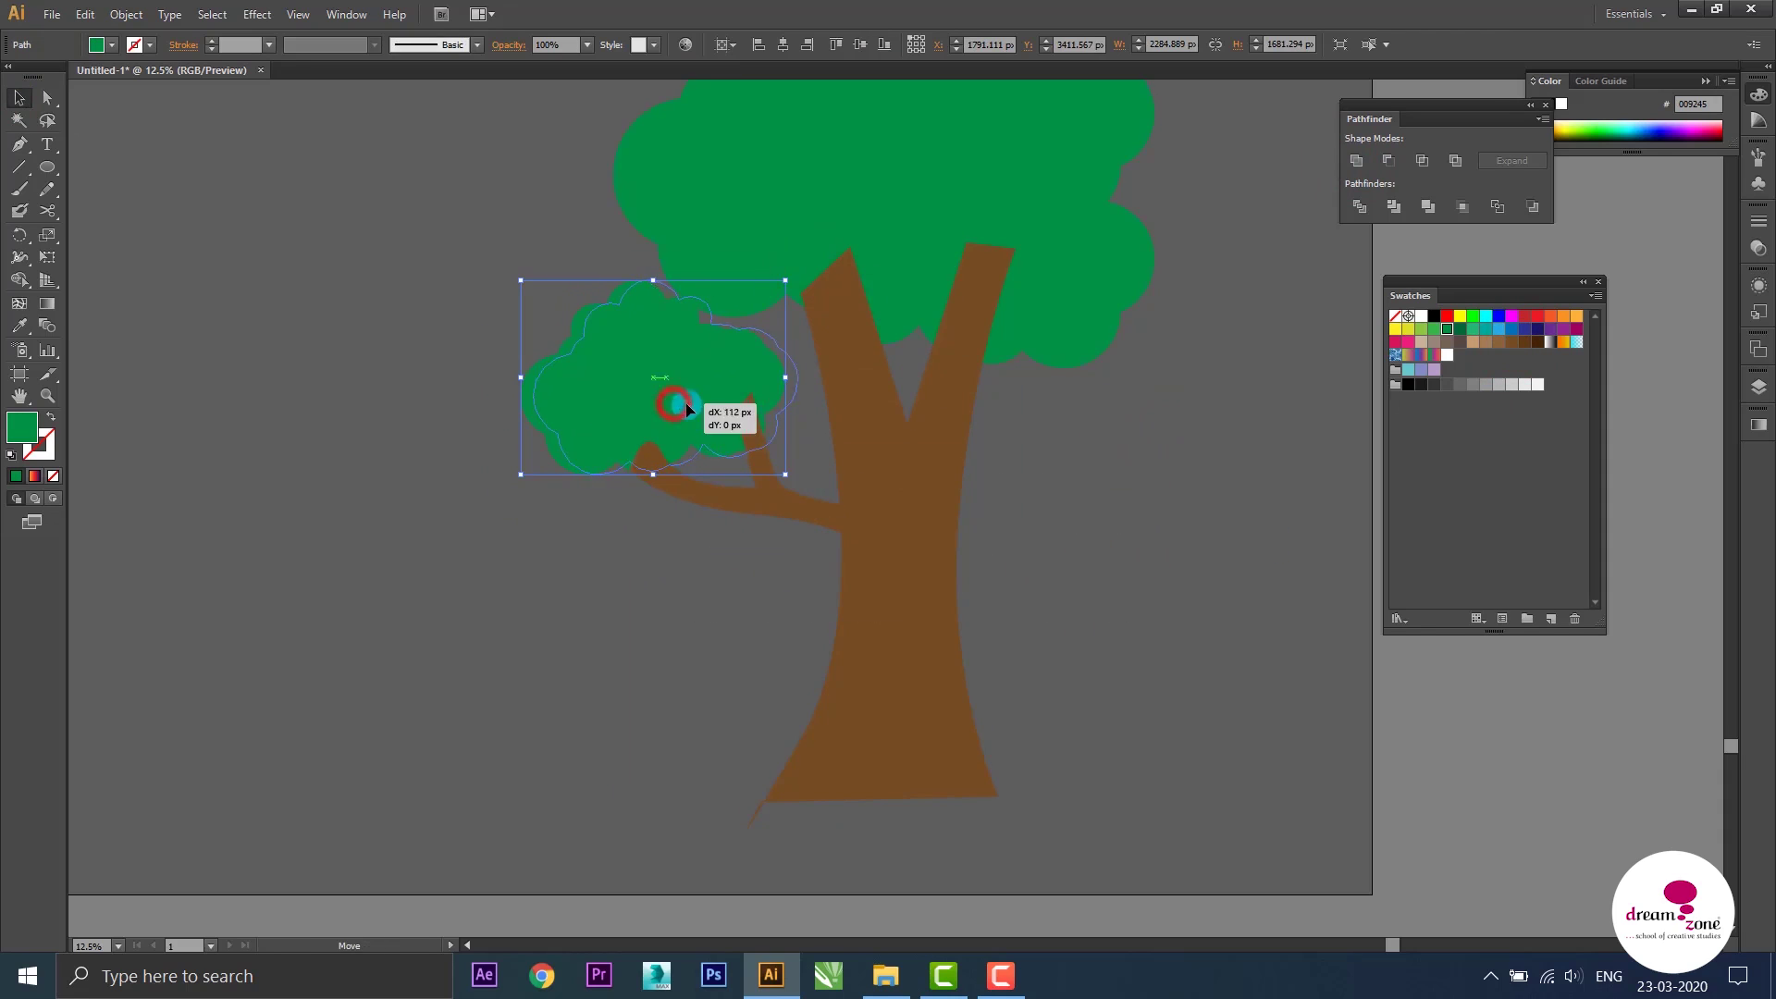
Send the trunk and branch behind the canopy
left_click(543, 567)
left_click(768, 504)
key("ctrl+bracketleft")
left_click(1129, 506)
Enlarge the main canopy and move it down onto the trunk
scroll(1031, 543, "up", 5)
left_click(813, 428)
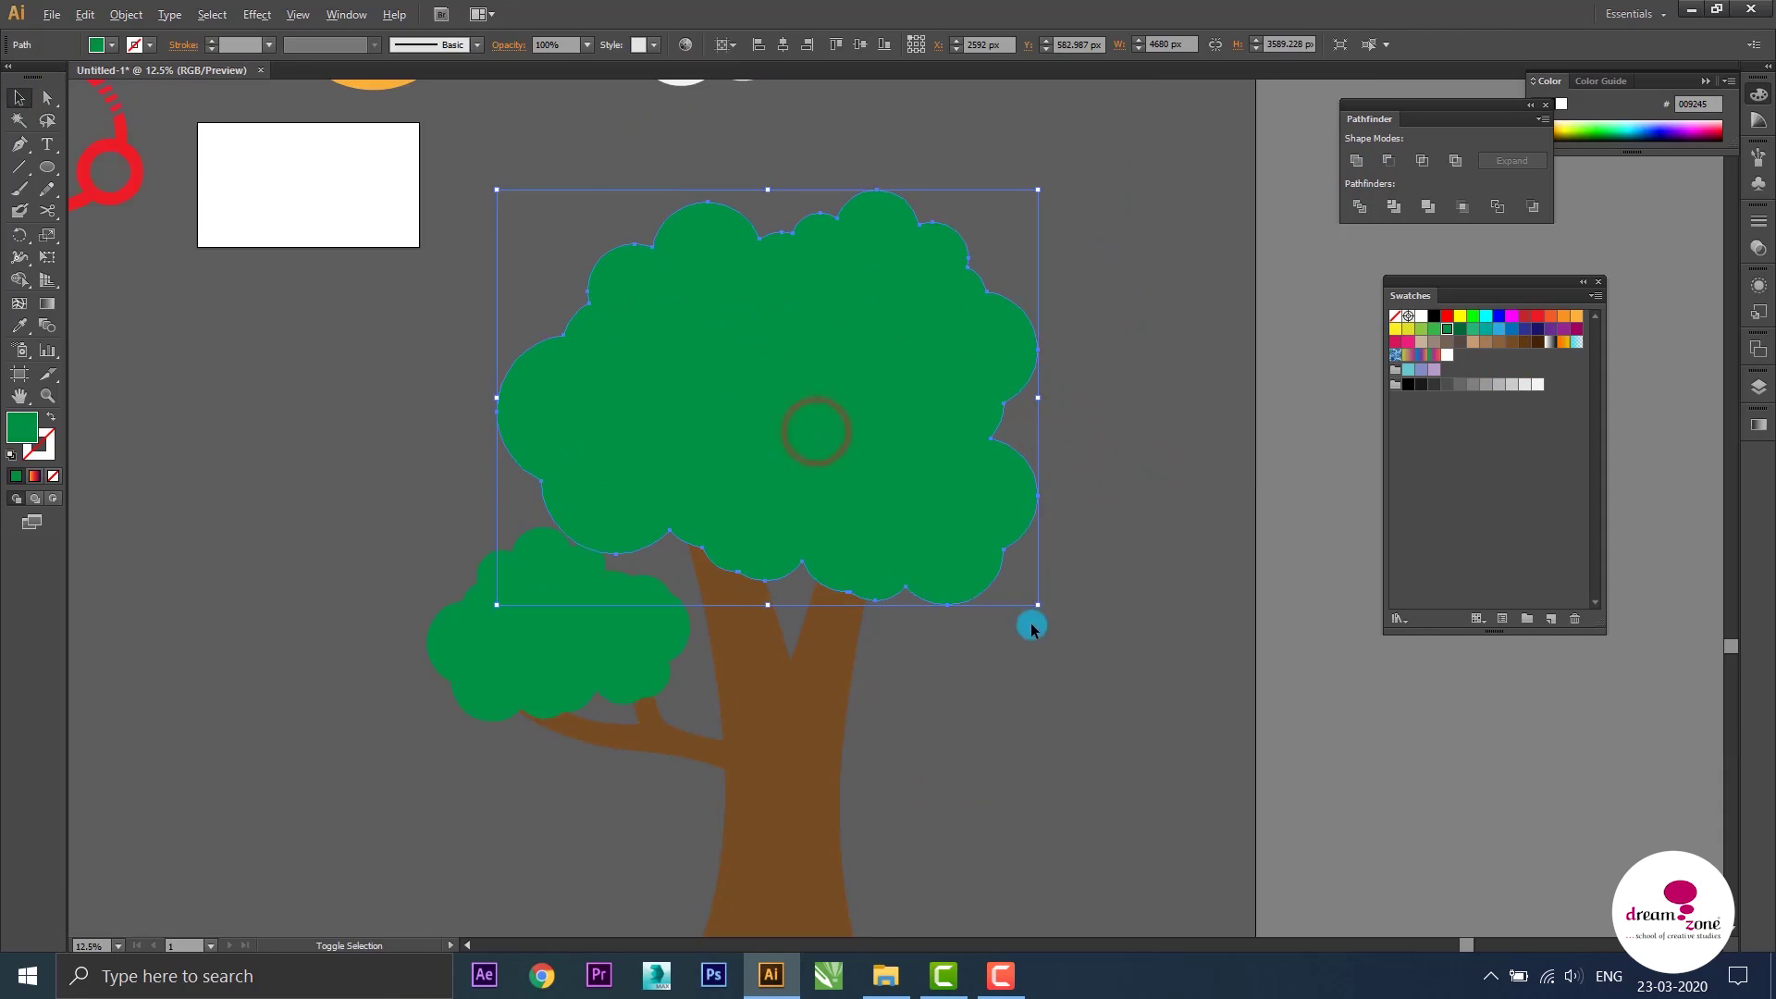
left_click_drag(1039, 614, 1090, 647)
left_click_drag(958, 474, 959, 518)
left_click(1024, 686)
Zoom out to the whole scene and move one cloud down onto the tree canopy
key("ctrl+minus")
key("ctrl+minus")
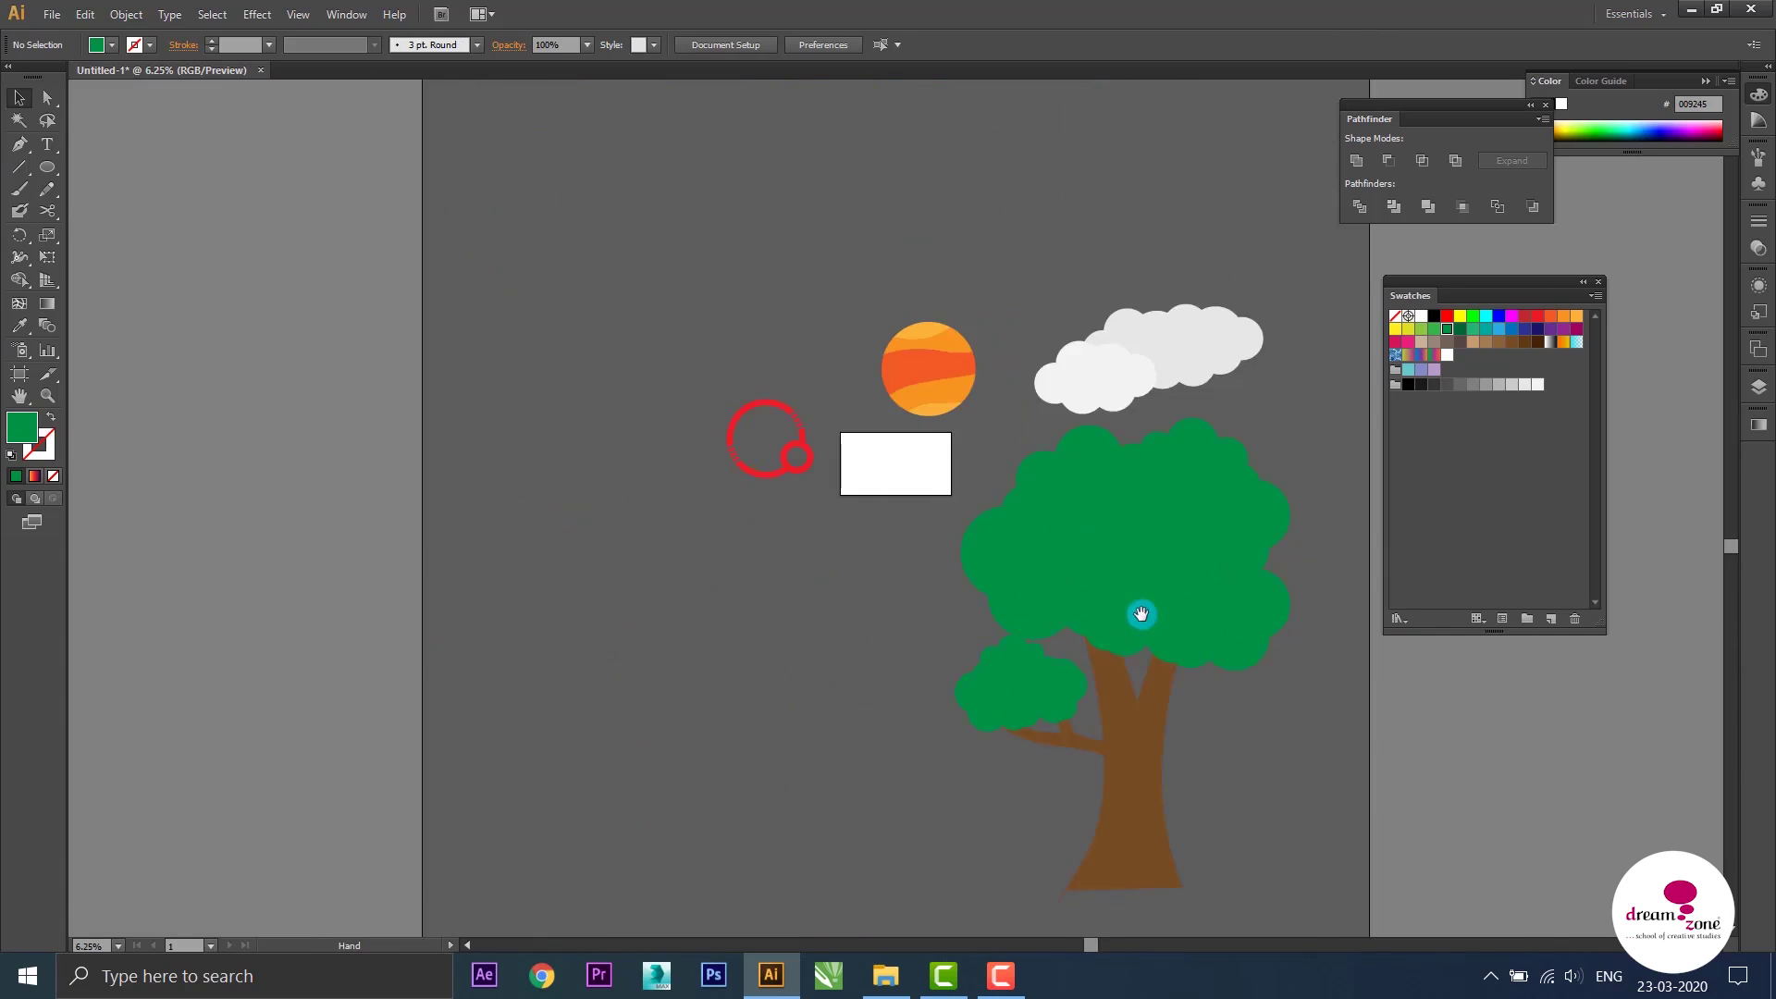
scroll(1143, 615, "right", 3)
scroll(971, 602, "up", 2)
scroll(900, 273, "down", 3)
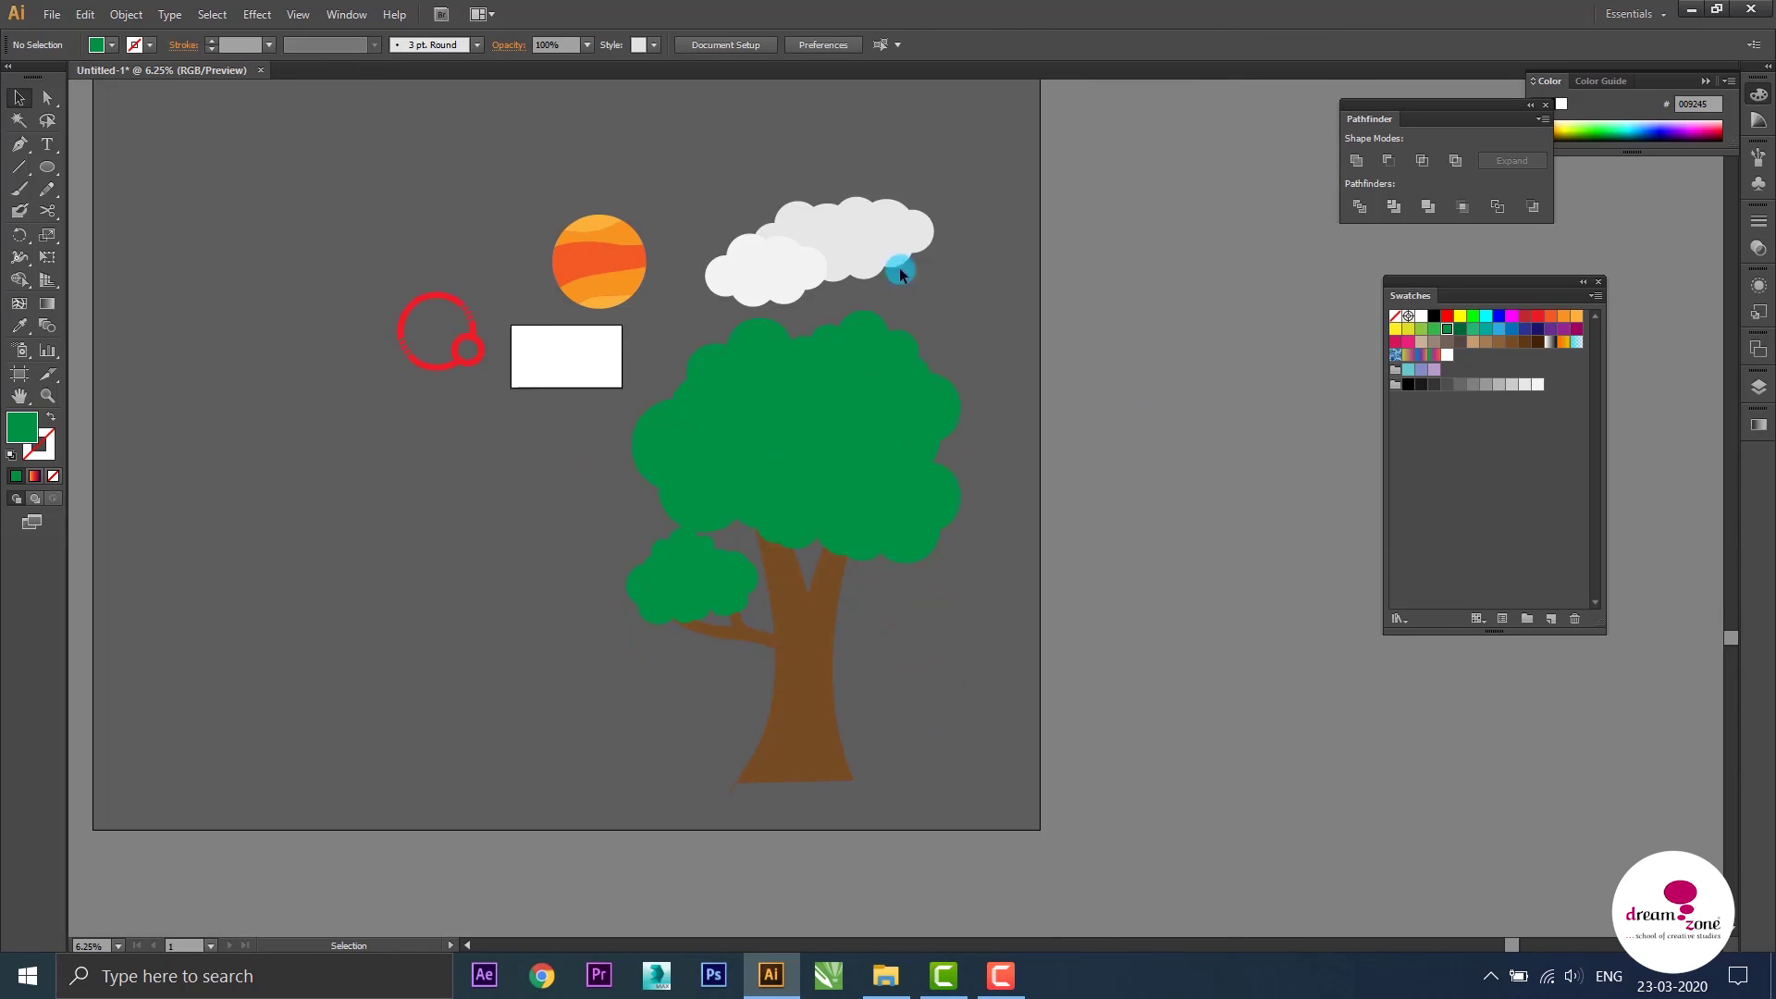
left_click_drag(827, 499, 804, 500)
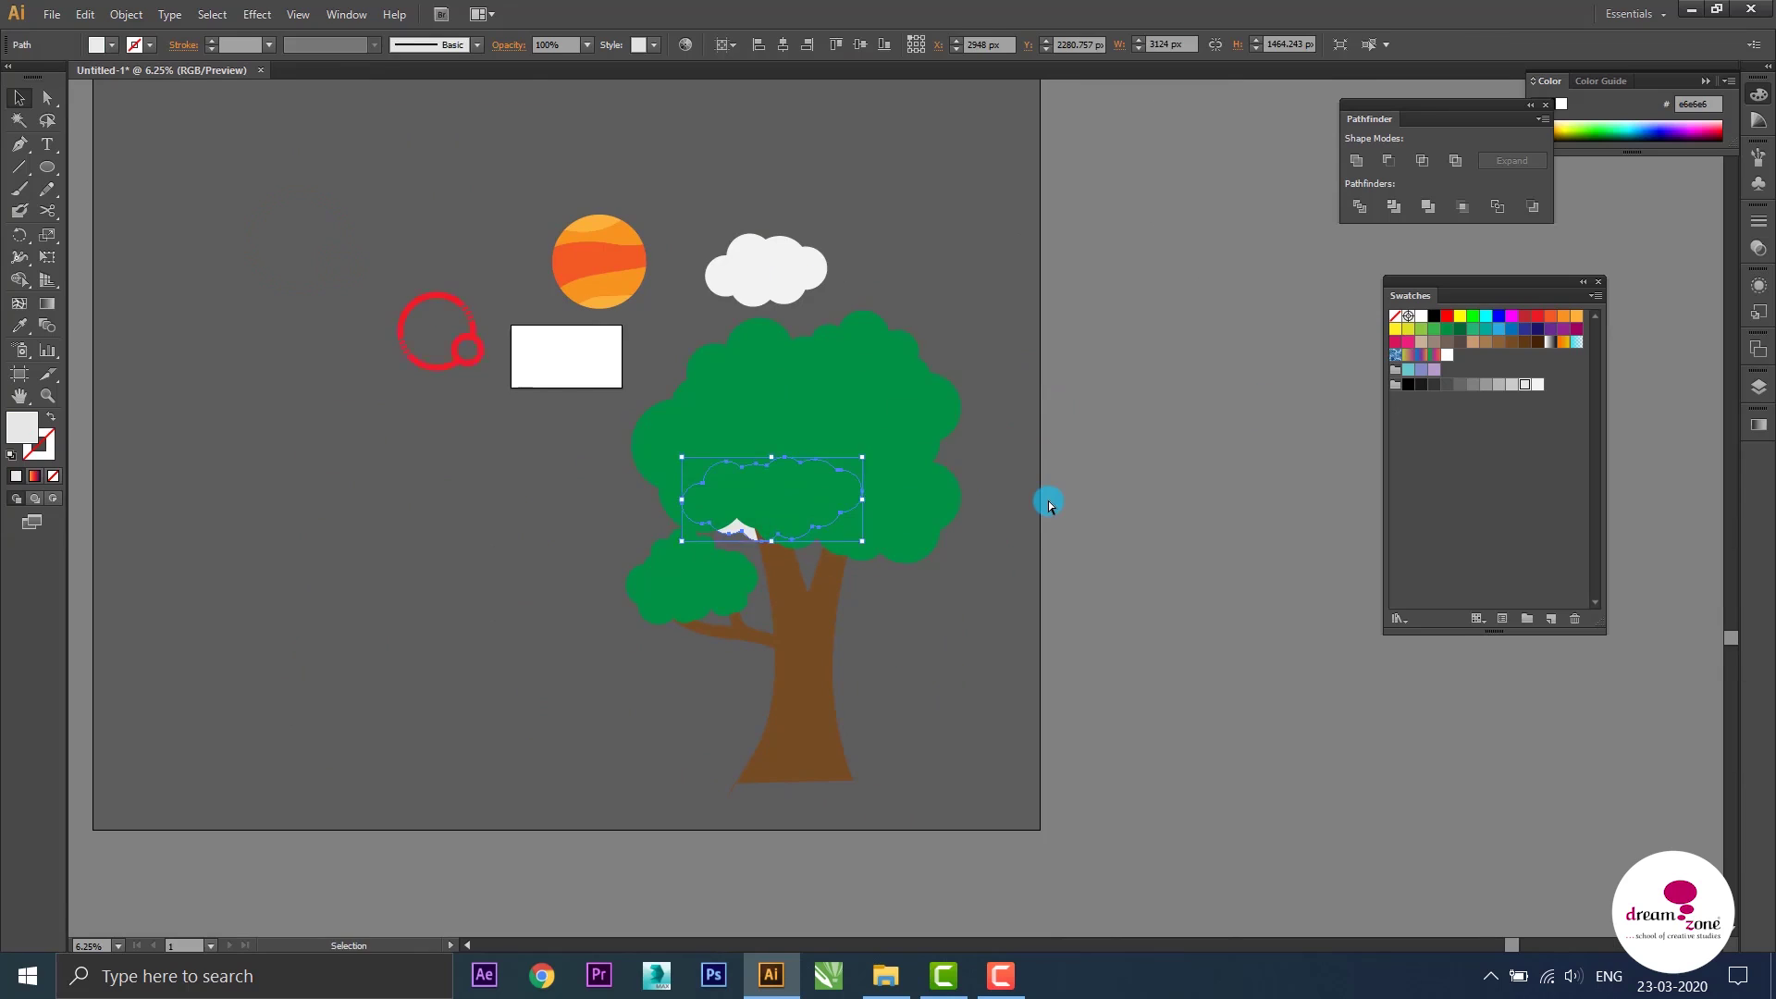
Group all the tree's parts and shrink the grouped tree
right_click(832, 496)
left_click(923, 587)
left_click_drag(1039, 853, 939, 781)
key("ctrl+plus")
Shrink the tree further and place it at the artboard's lower-left edge
key("a")
left_click_drag(1131, 592, 881, 566)
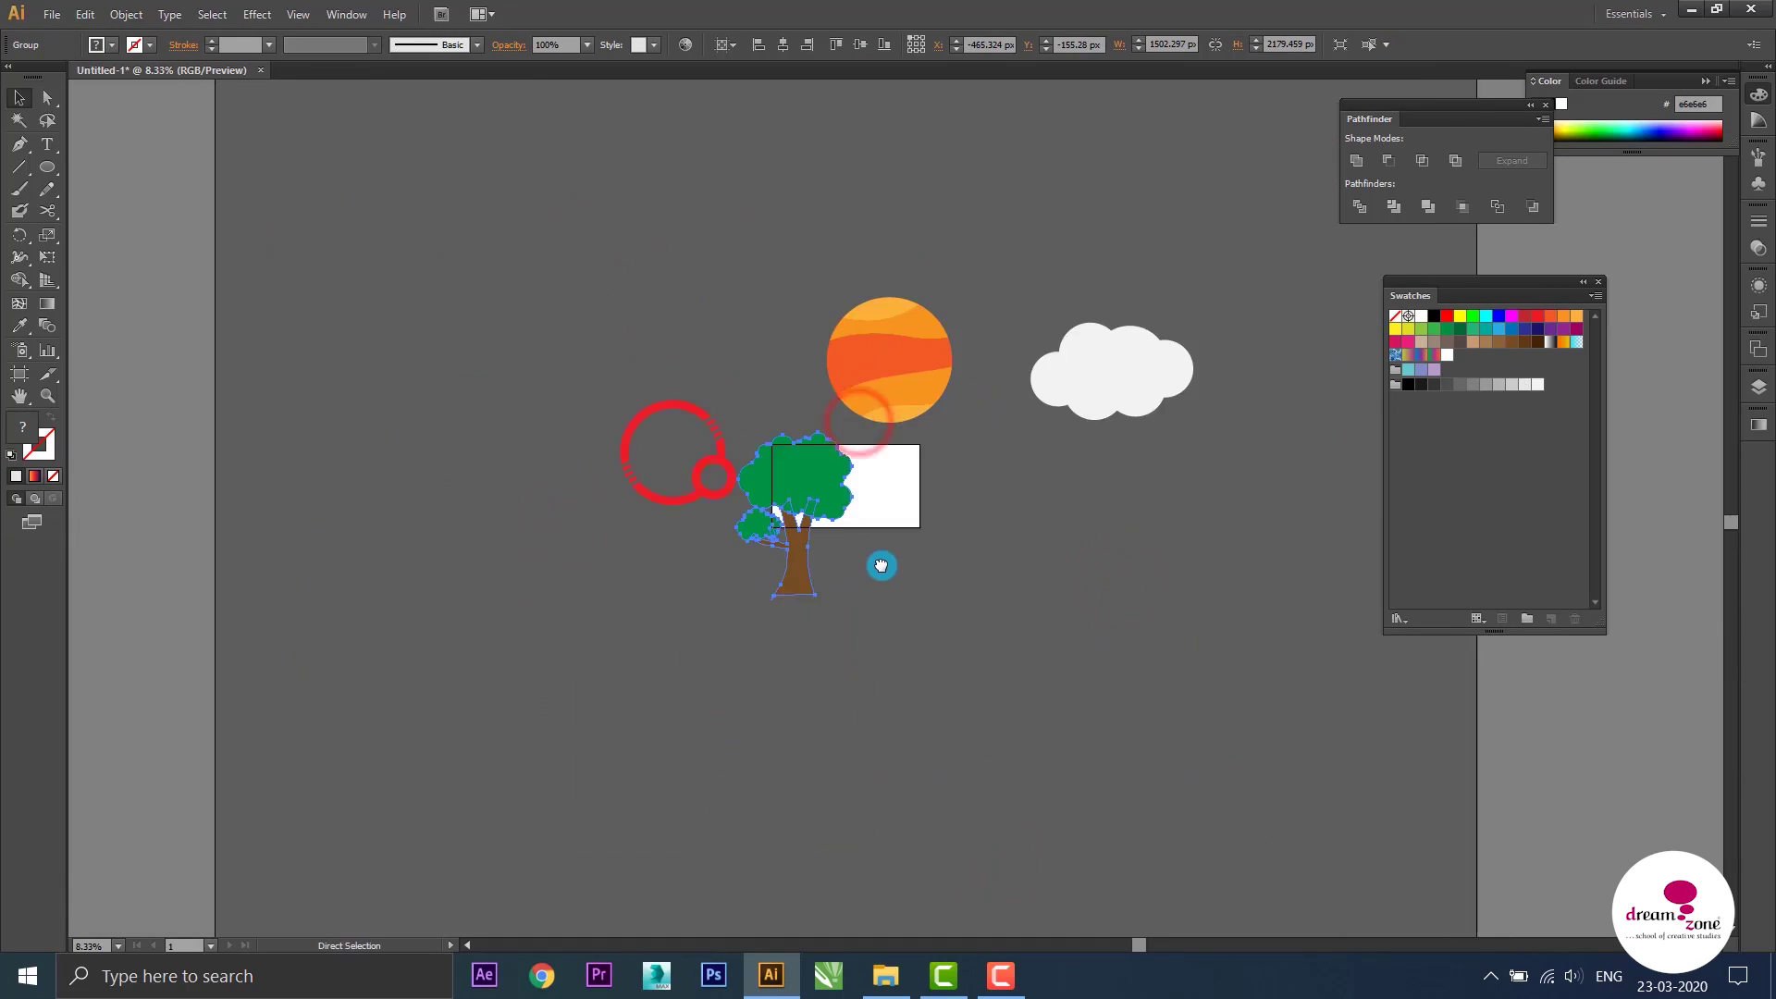
key("ctrl+plus")
key("ctrl+plus")
key("ctrl+plus")
left_click_drag(761, 782, 615, 566)
left_click(647, 650)
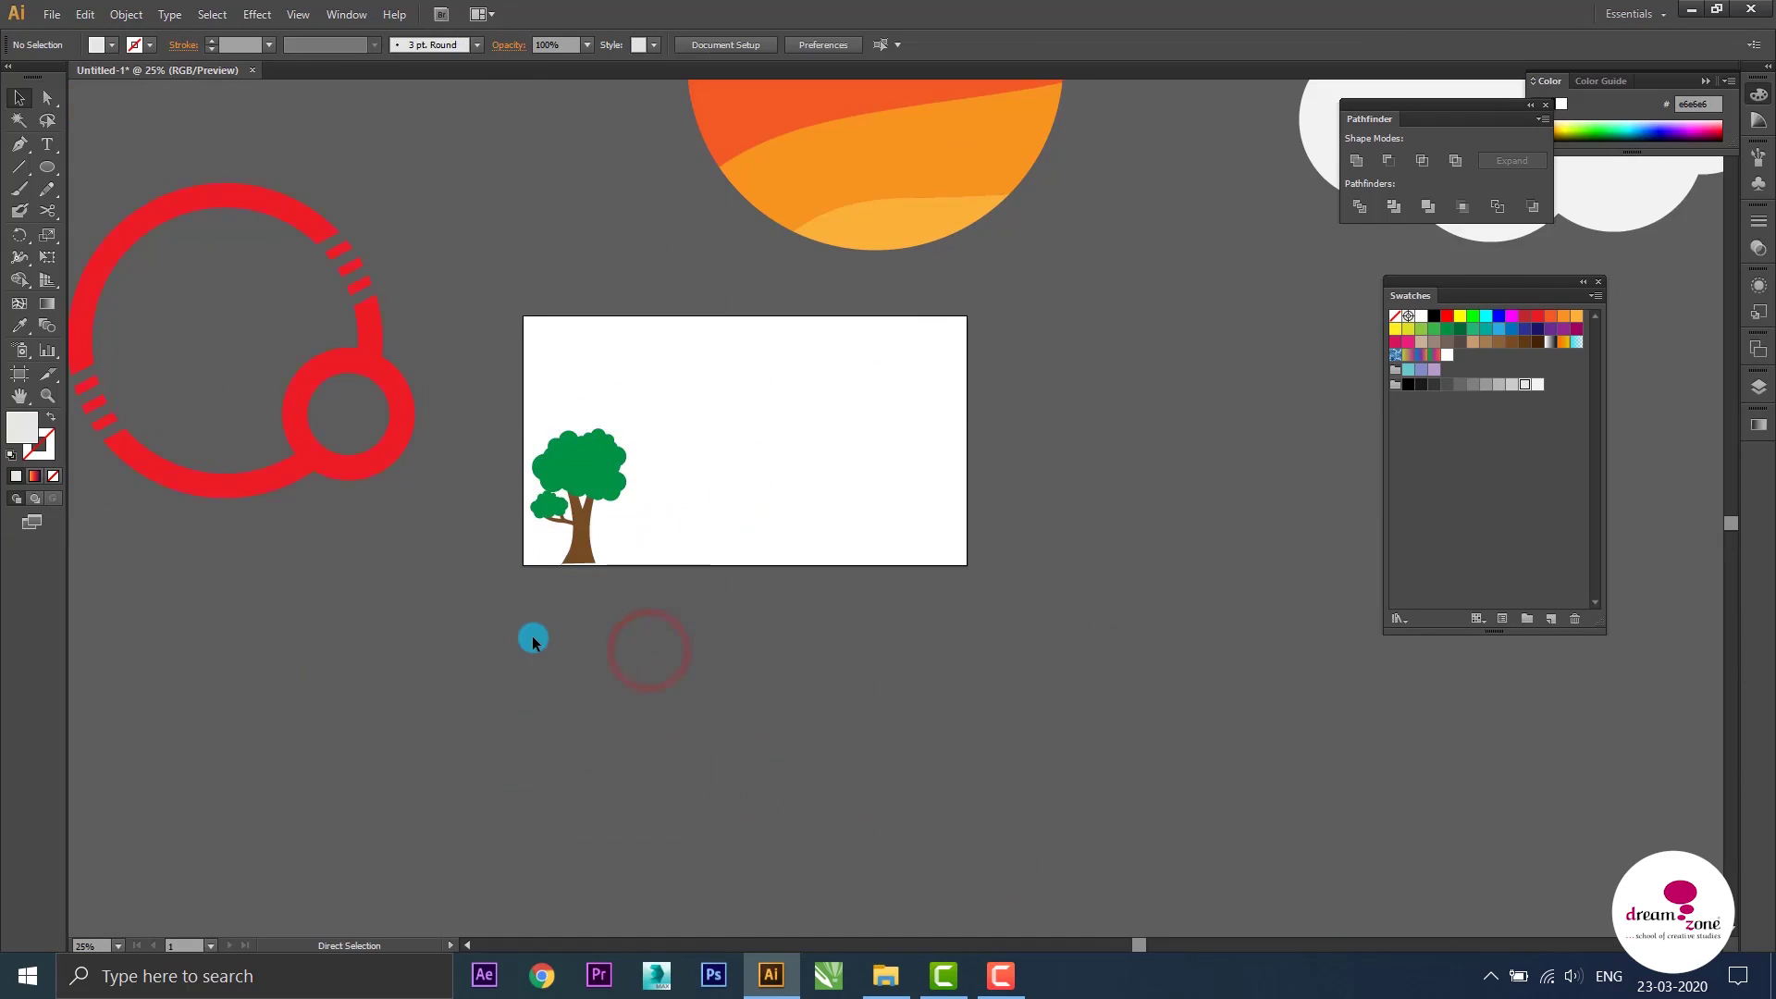
key("ctrl+plus")
key("v")
mouse_move(434, 507)
left_mouse_down()
mouse_move(377, 508)
mouse_move(567, 507)
left_mouse_up()
Alt-drag a copy of the tree to the right and enlarge it
left_click_drag(595, 697, 662, 753)
mouse_move(564, 528)
left_mouse_down()
mouse_move(561, 475)
mouse_move(647, 461)
left_mouse_up()
left_click(758, 821)
scroll(833, 555, "up", 2)
scroll(832, 555, "right", 3)
left_click(490, 569)
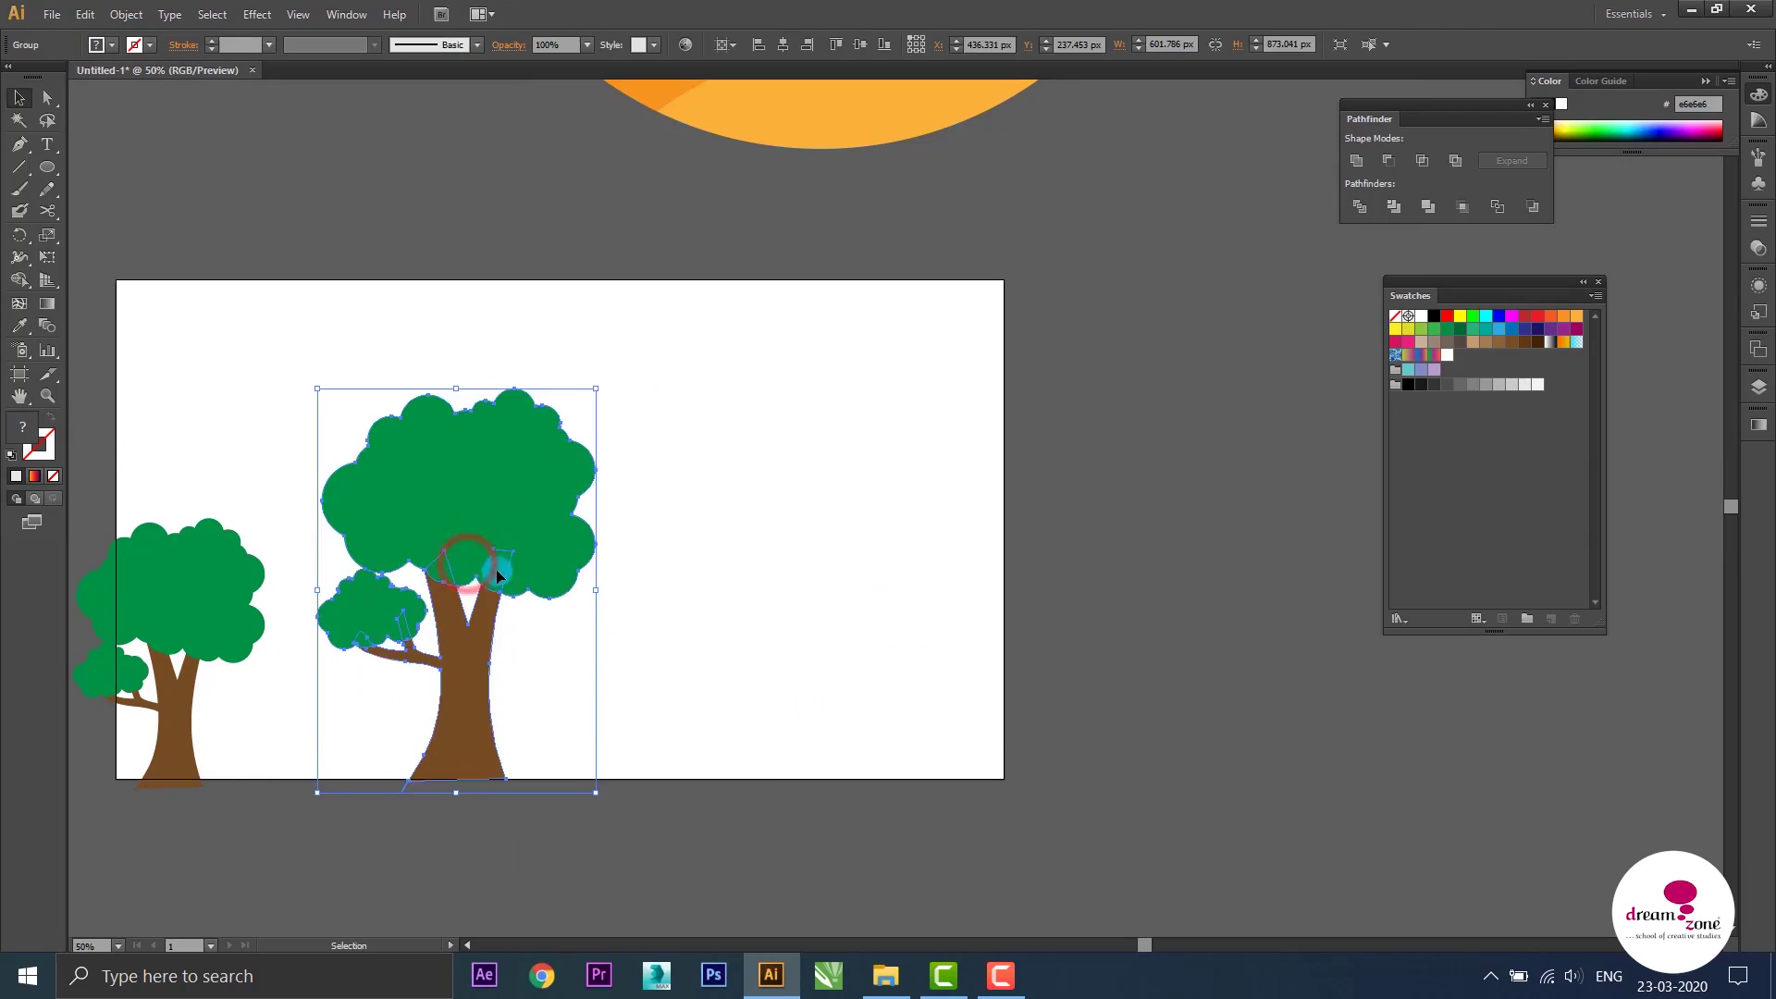
Duplicate the large tree, shrink it into a small middle tree, and reflect it horizontally
left_click_drag(496, 568, 477, 589)
left_click(774, 734)
left_click_drag(518, 666, 806, 666)
left_click_drag(864, 864, 812, 796)
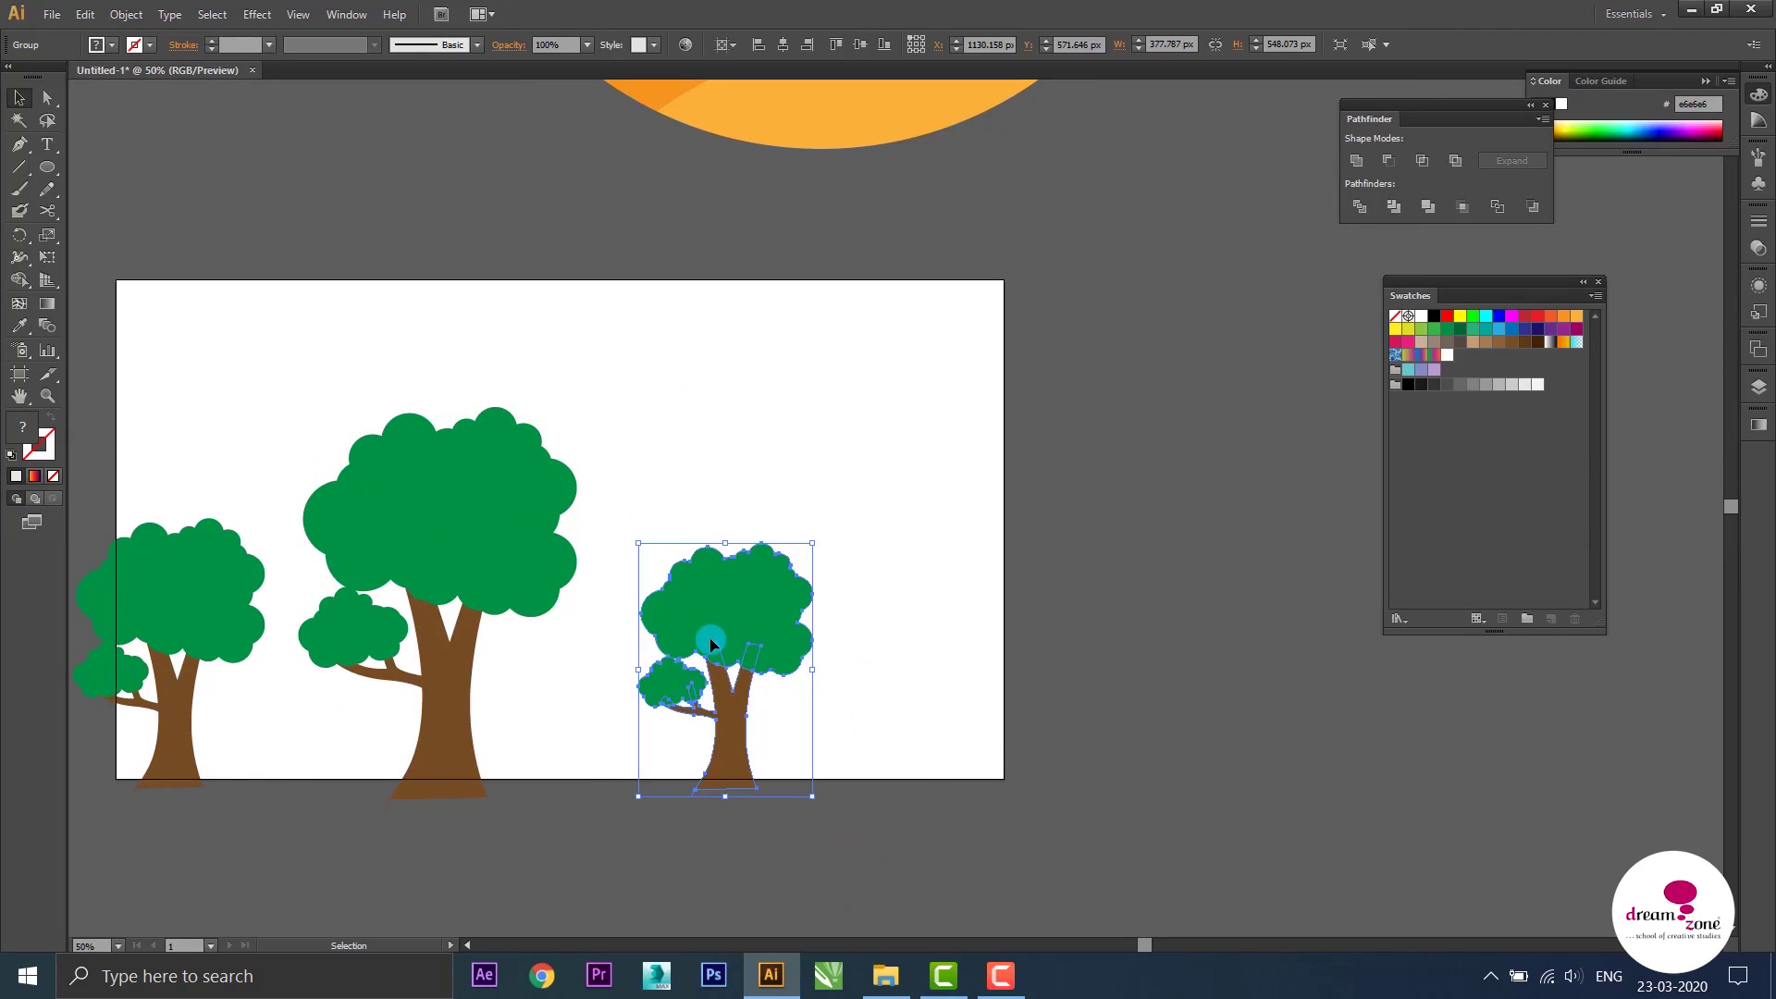
right_click(711, 644)
left_click(995, 860)
left_click(1308, 462)
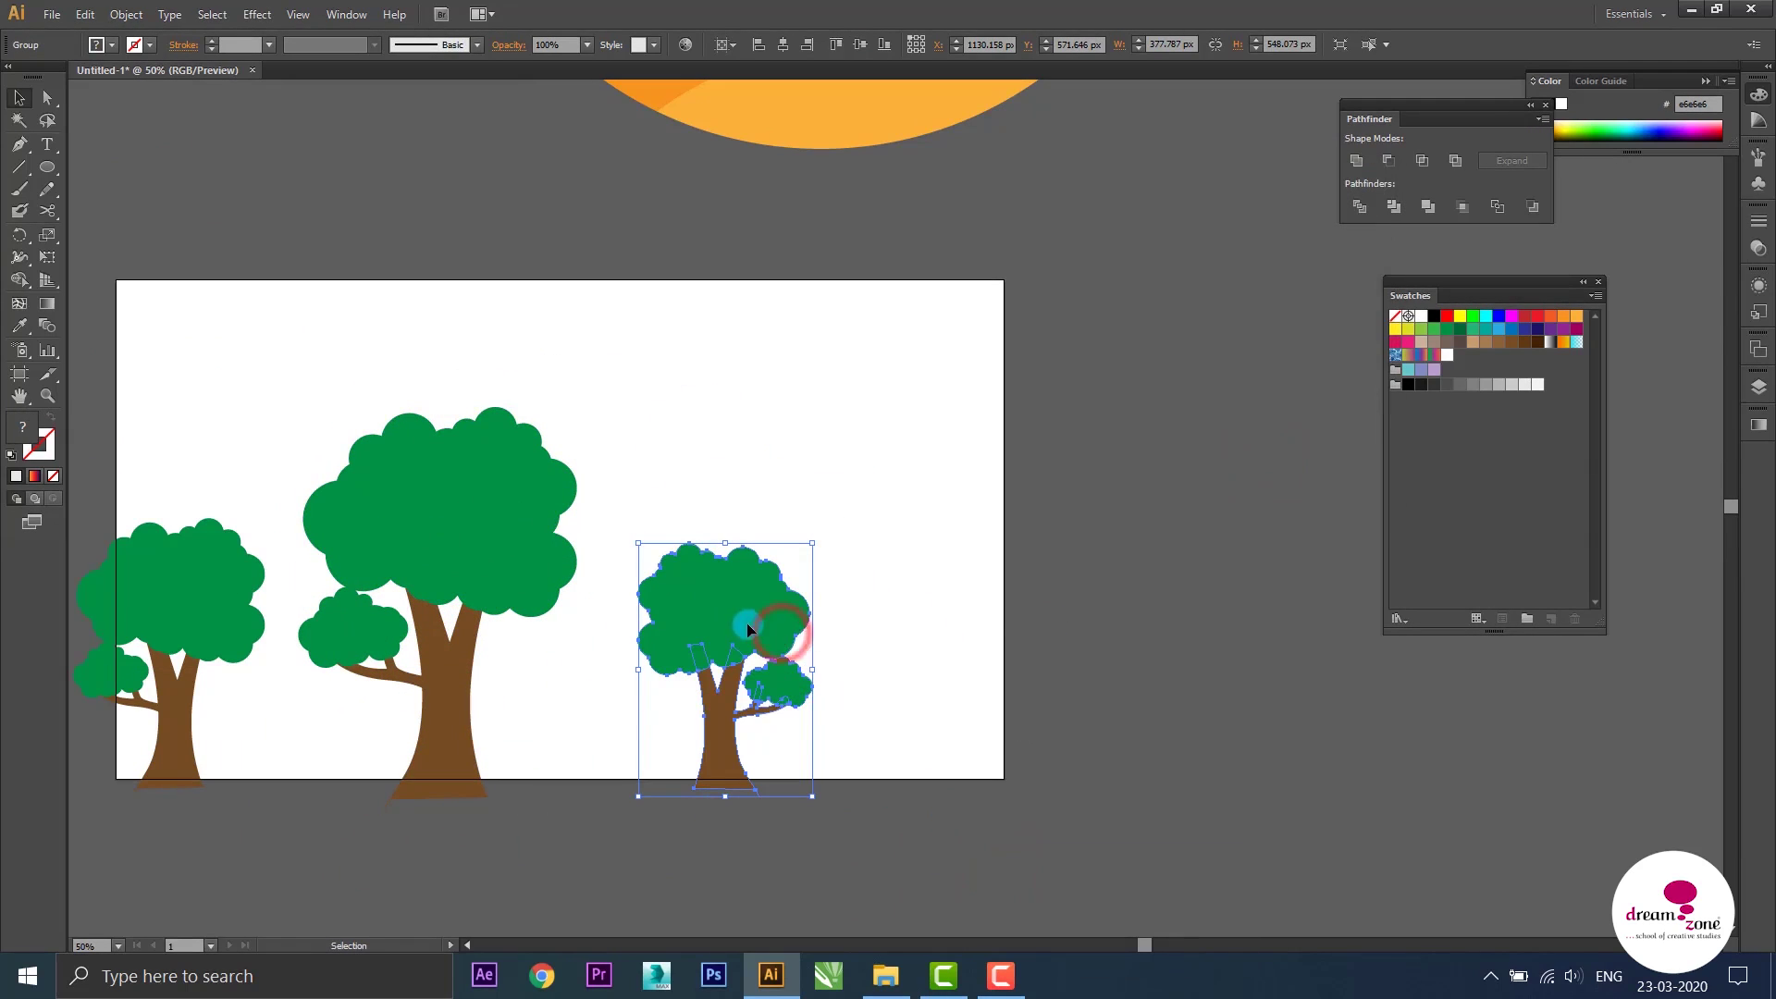
Copy the small tree to the right and enlarge that fourth tree
left_click_drag(749, 629, 972, 629)
left_click_drag(1032, 718, 1099, 822)
left_click_drag(935, 563, 991, 555)
left_click(1230, 671)
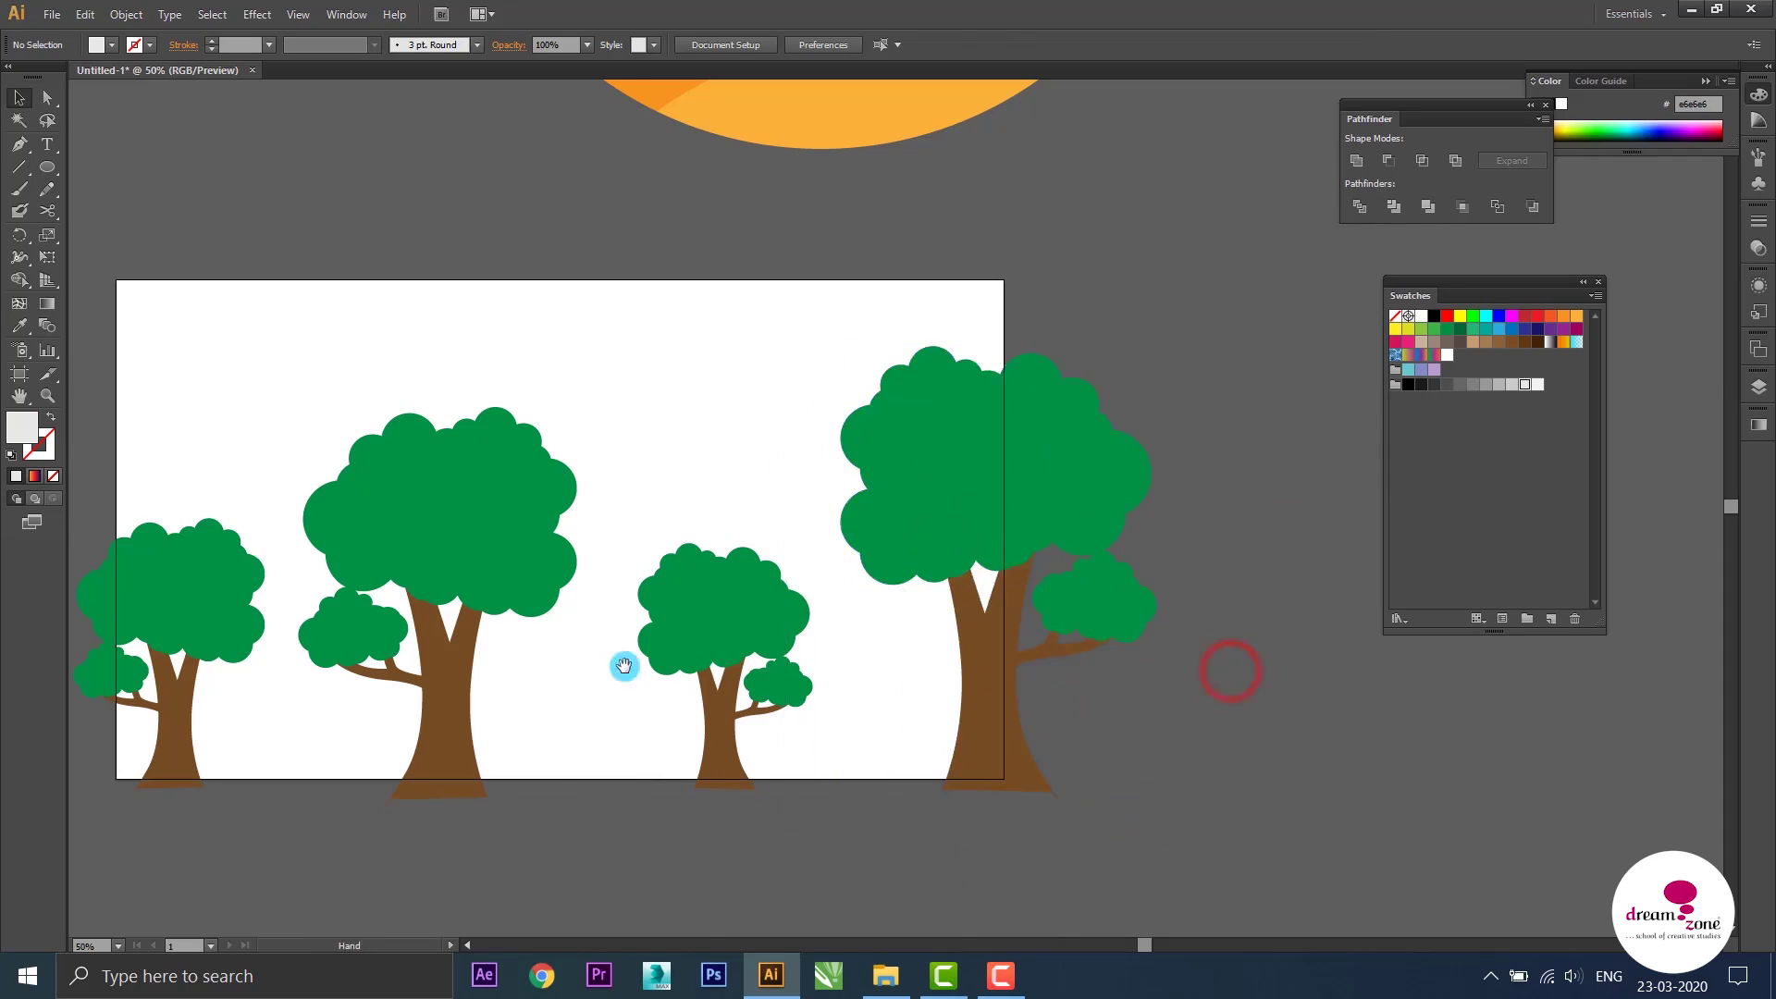
Shrink the sun and a cloud and move them onto the top of the artboard
key("ctrl+minus")
left_click_drag(754, 274, 678, 464)
mouse_move(456, 206)
left_mouse_down()
mouse_move(904, 667)
mouse_move(658, 432)
left_mouse_up()
mouse_move(606, 407)
left_mouse_down()
mouse_move(600, 726)
mouse_move(626, 766)
mouse_move(728, 488)
mouse_move(745, 507)
mouse_move(575, 639)
left_mouse_up()
mouse_move(1156, 370)
left_mouse_down()
mouse_move(962, 709)
mouse_move(824, 592)
left_mouse_up()
mouse_move(759, 569)
left_mouse_down()
mouse_move(561, 618)
mouse_move(414, 592)
left_mouse_up()
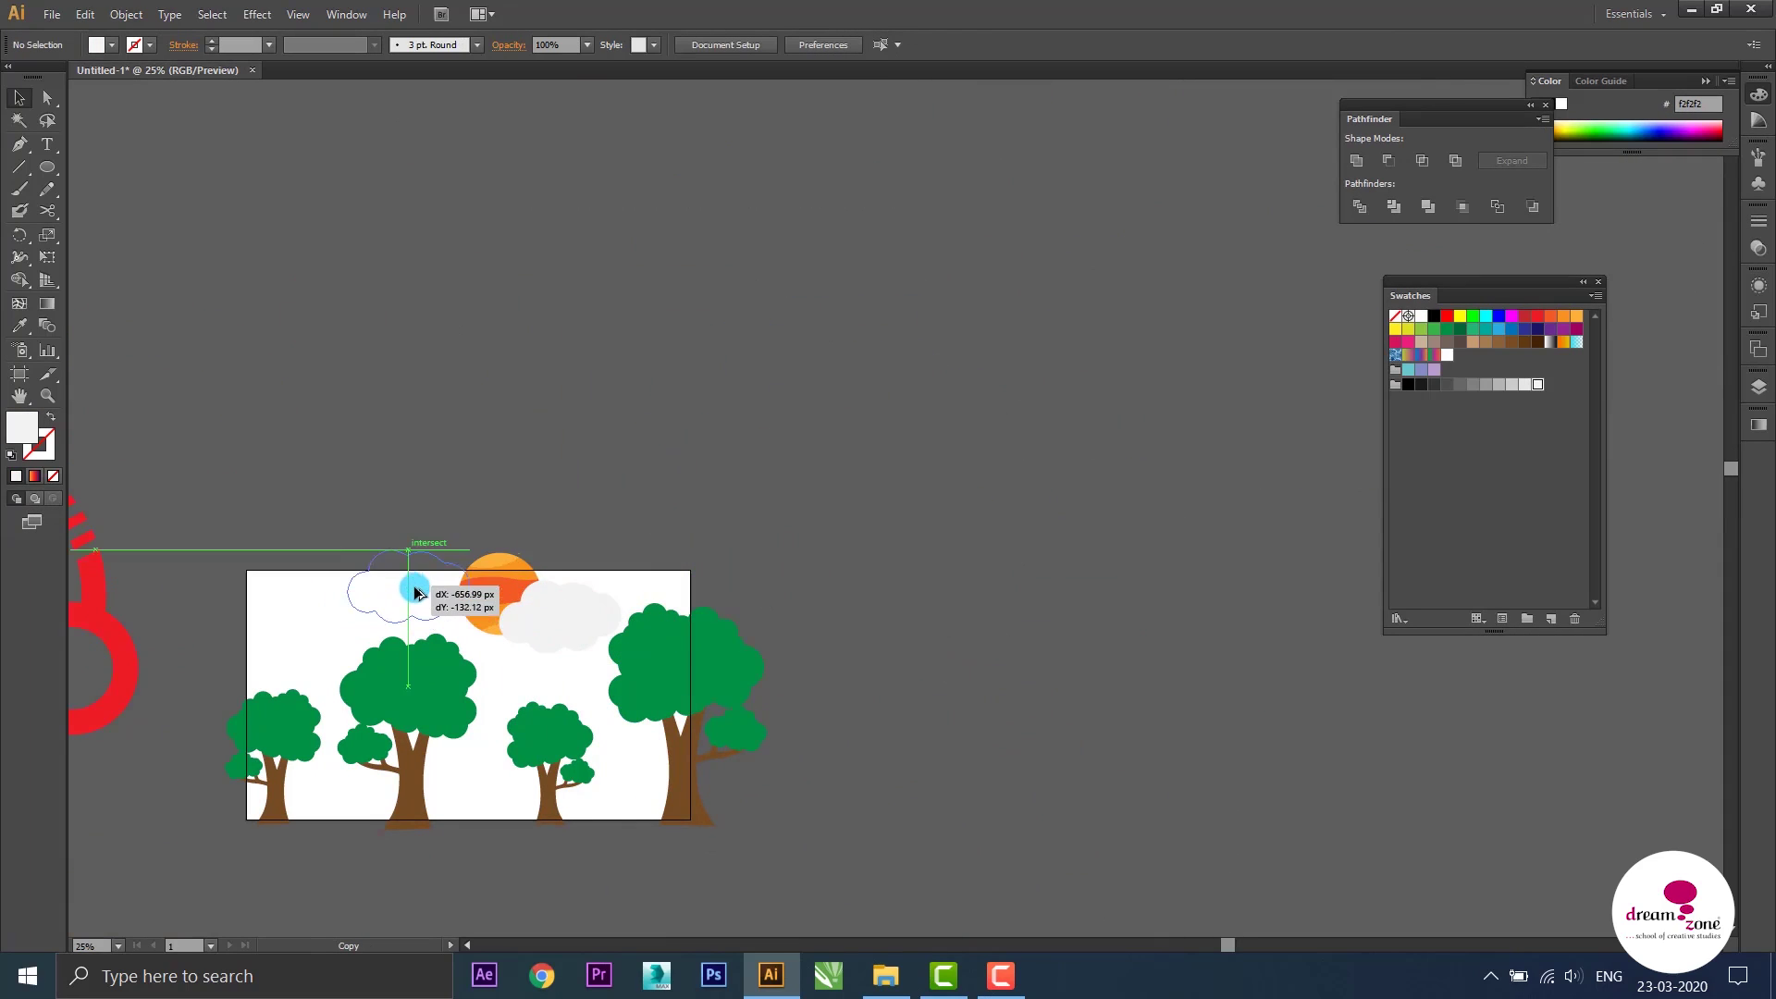
Copy the cloud beside the sun and draw a sky-blue rectangle covering the artboard
left_click_drag(774, 533, 951, 329)
key("m")
left_click_drag(423, 368, 866, 618)
left_click(1499, 328)
Send the blue rectangle to the back and enlarge it past the artboard edges
left_click(18, 97)
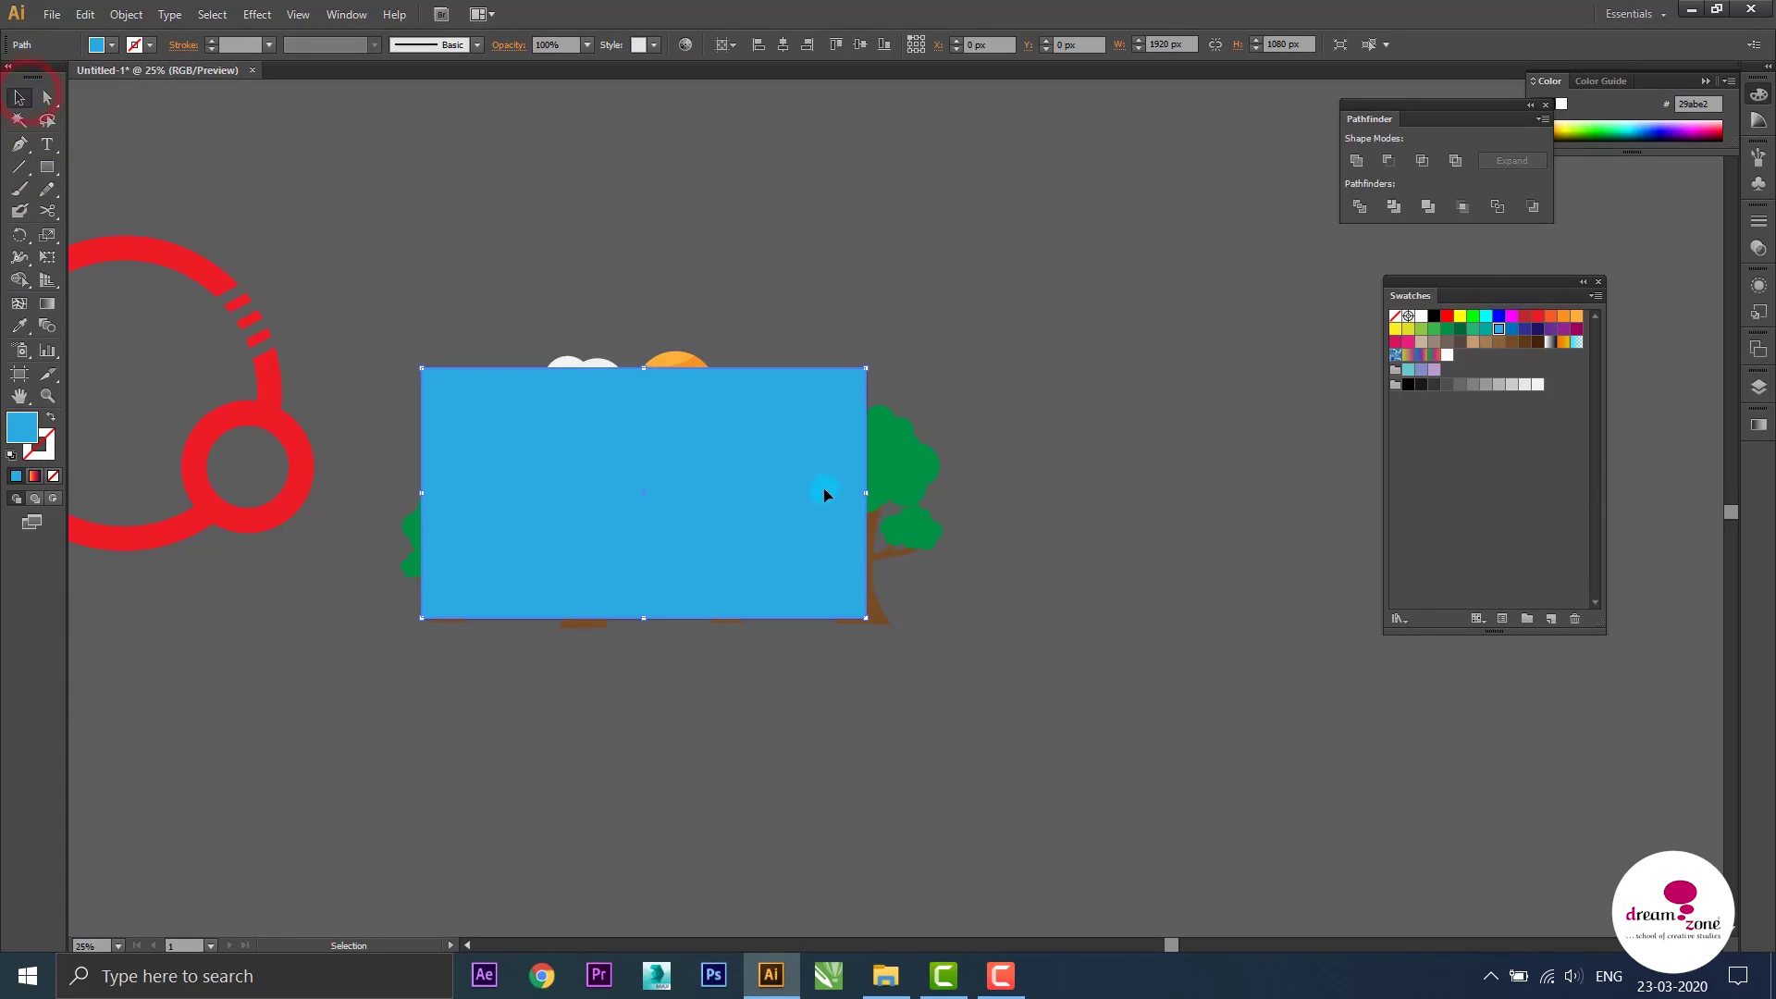
right_click(824, 495)
left_click(1122, 831)
left_click(773, 577)
left_click_drag(865, 618, 894, 653)
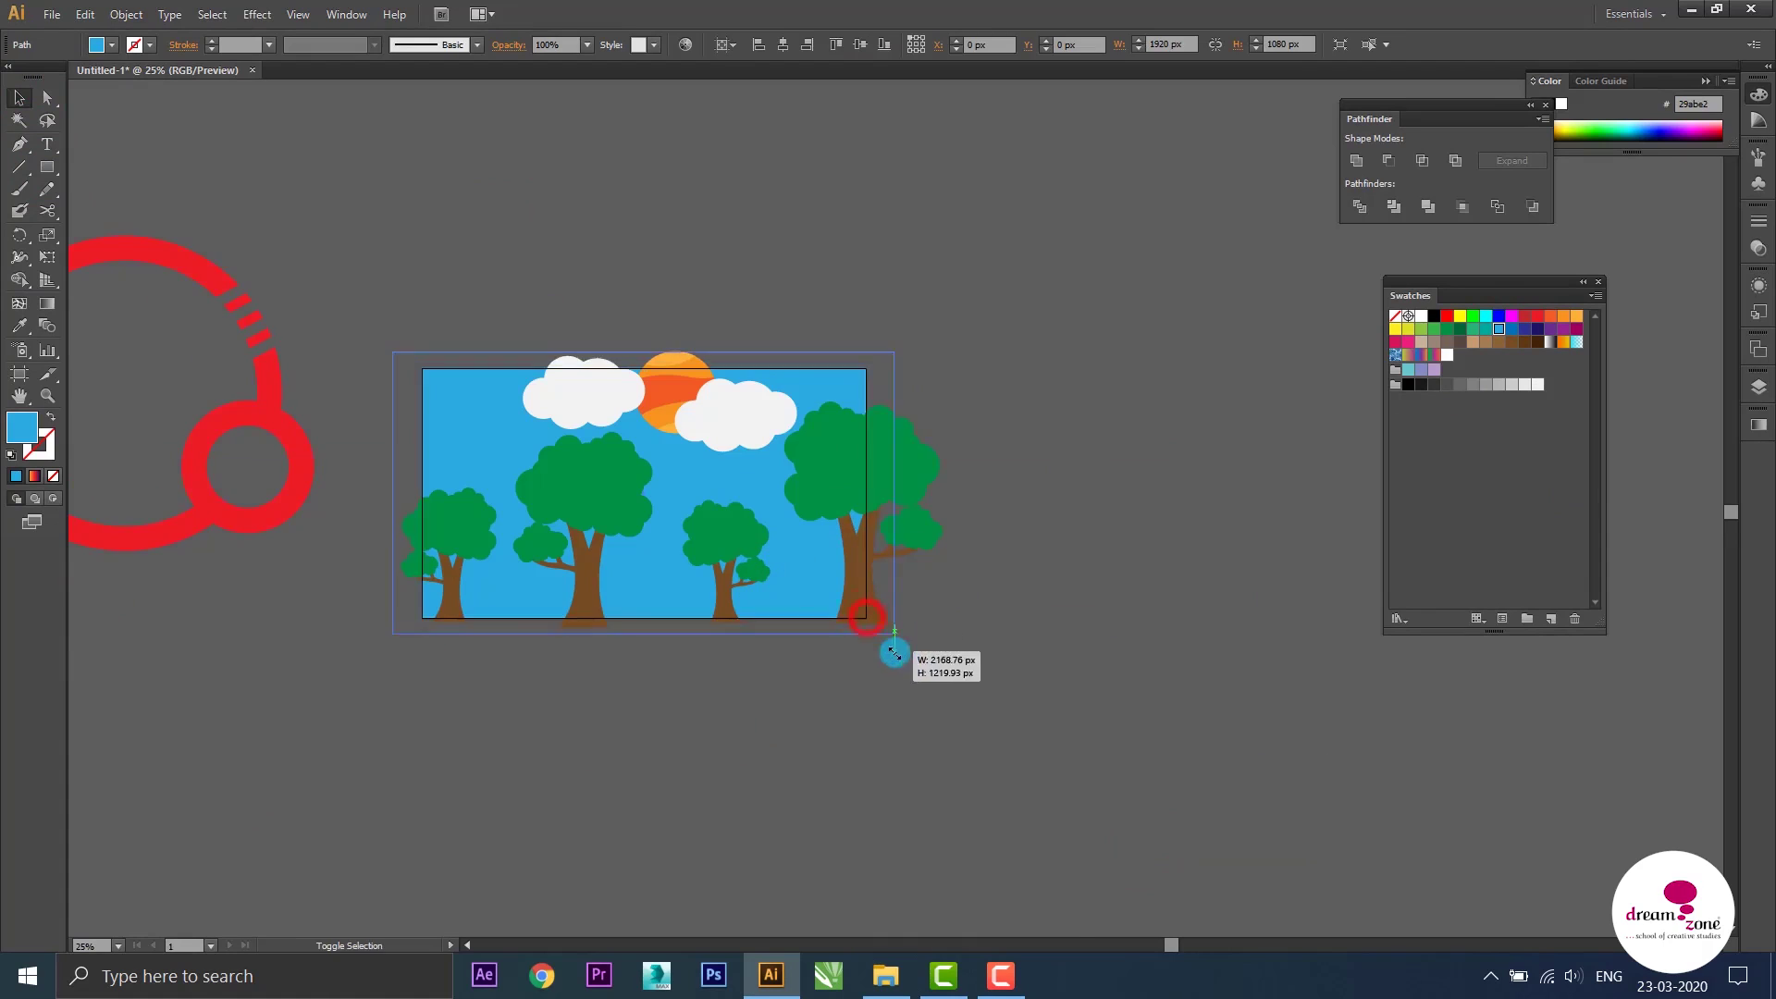
key("ctrl+equal")
left_click_drag(877, 458, 642, 540)
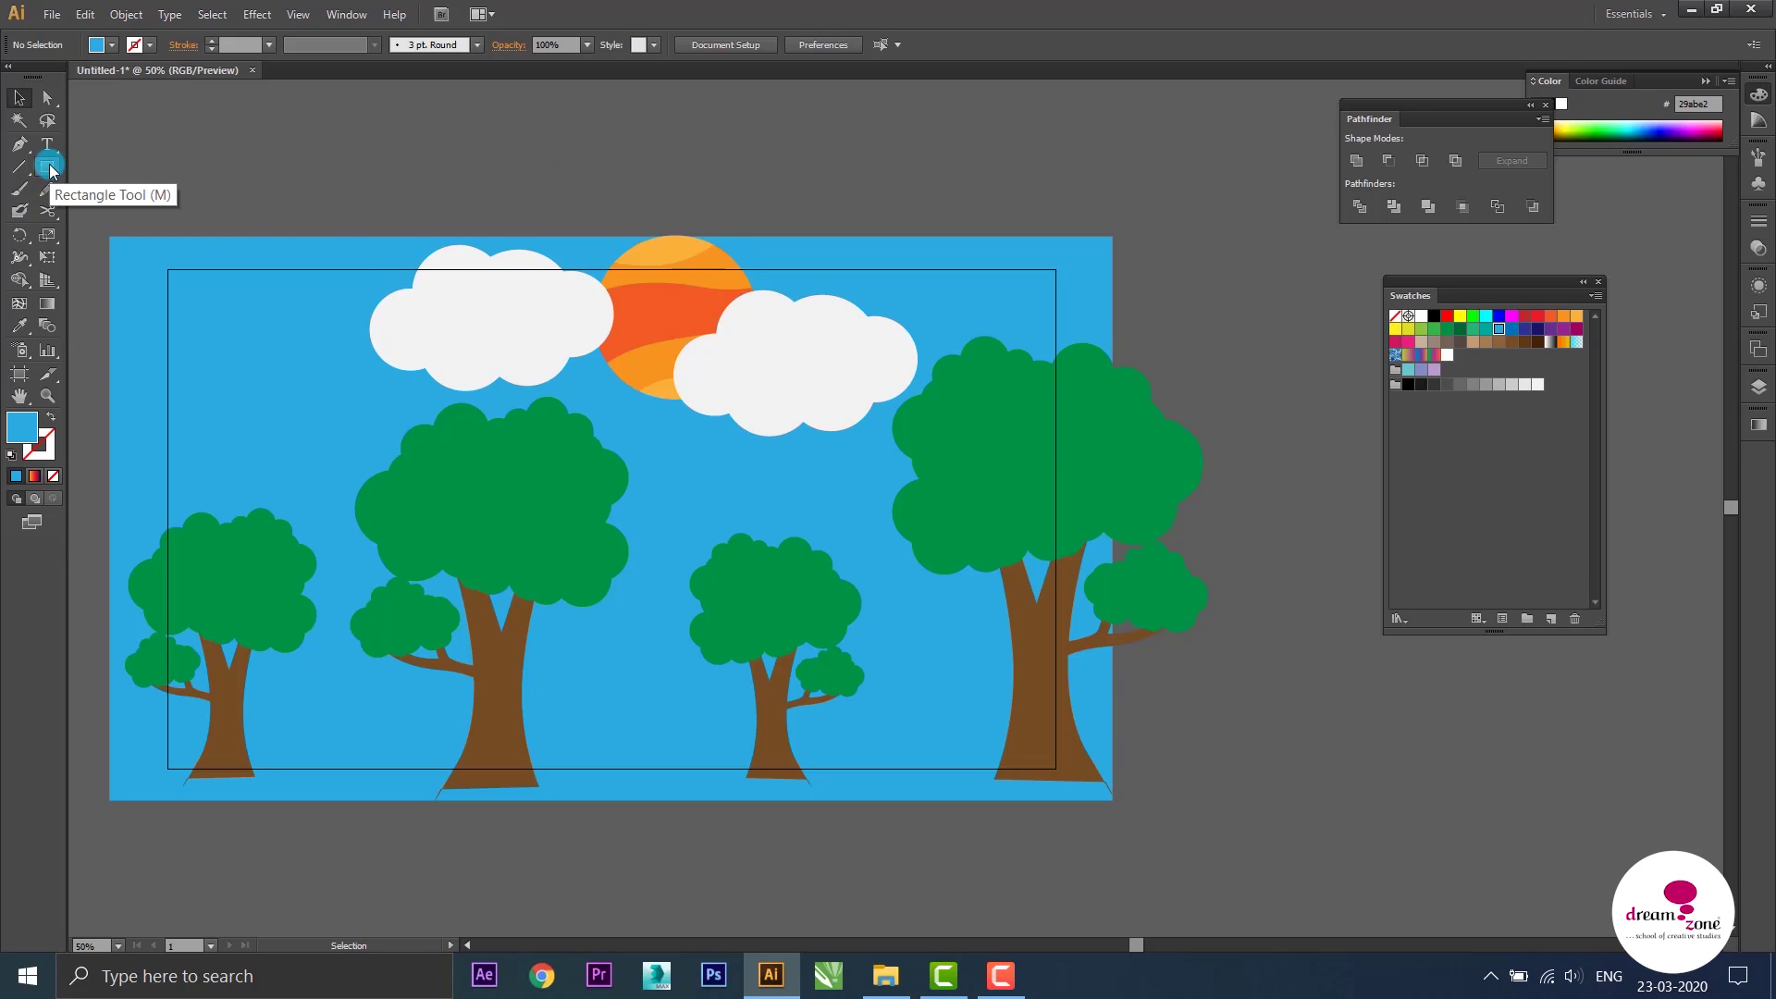
key("m")
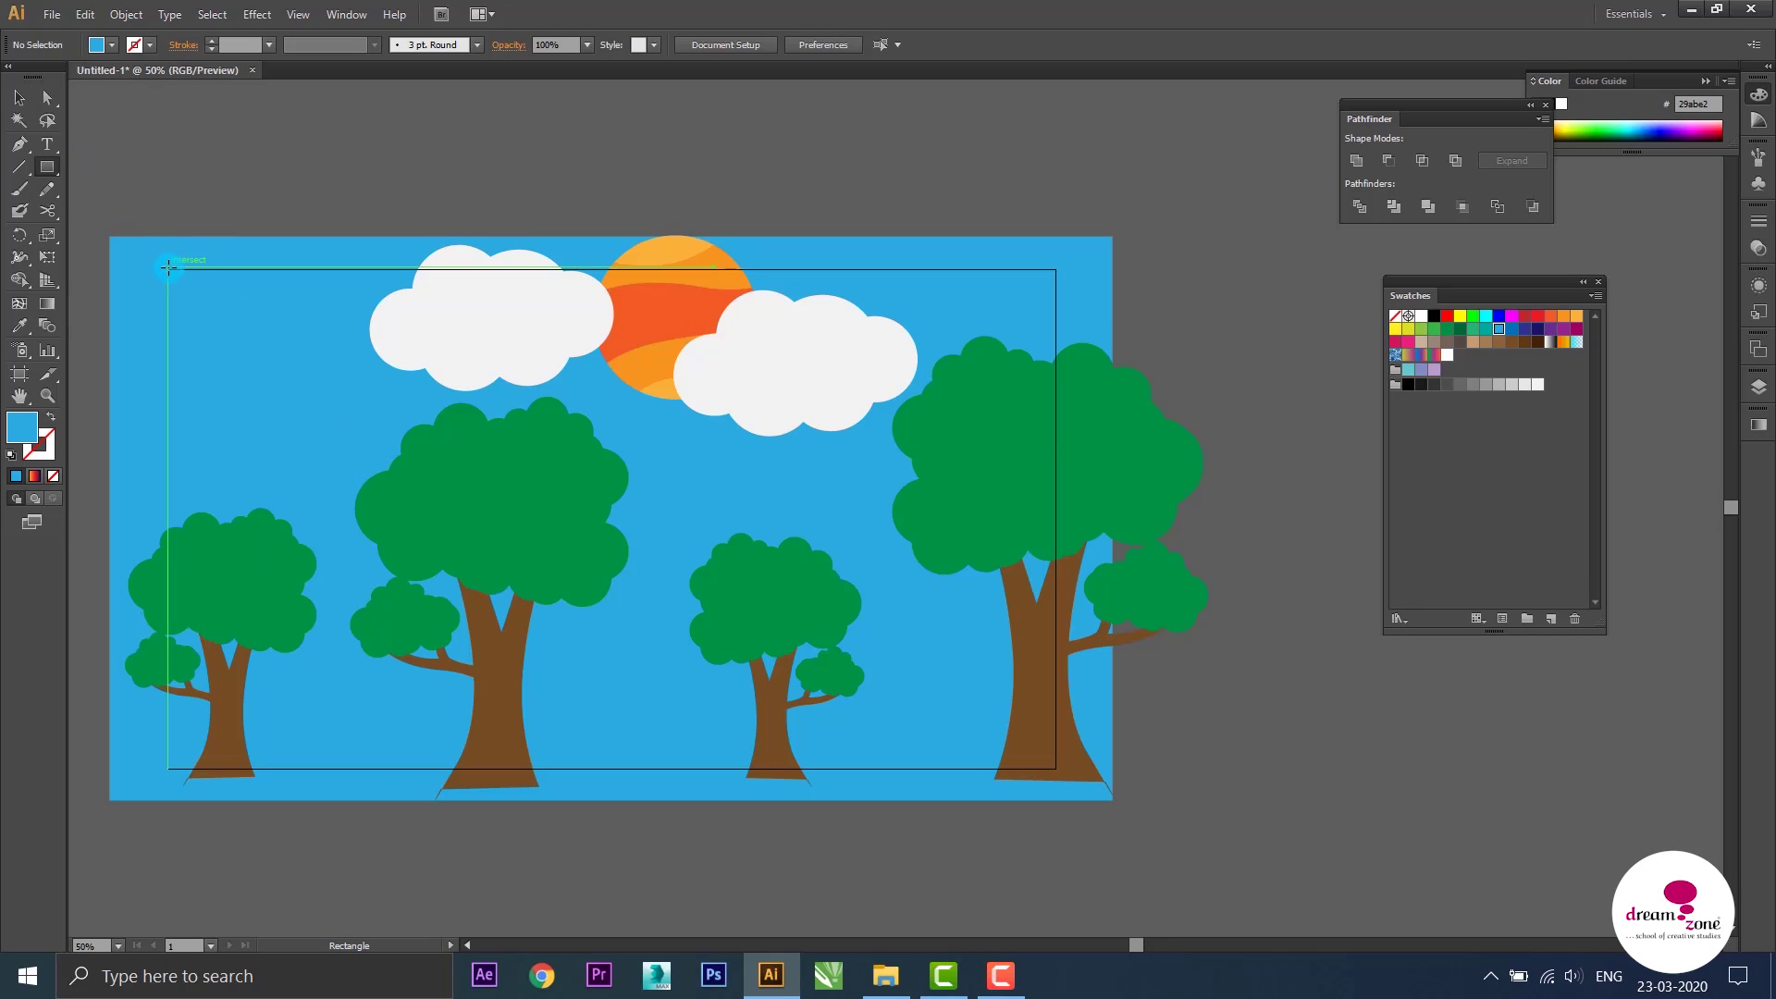
left_click_drag(167, 268, 1057, 768)
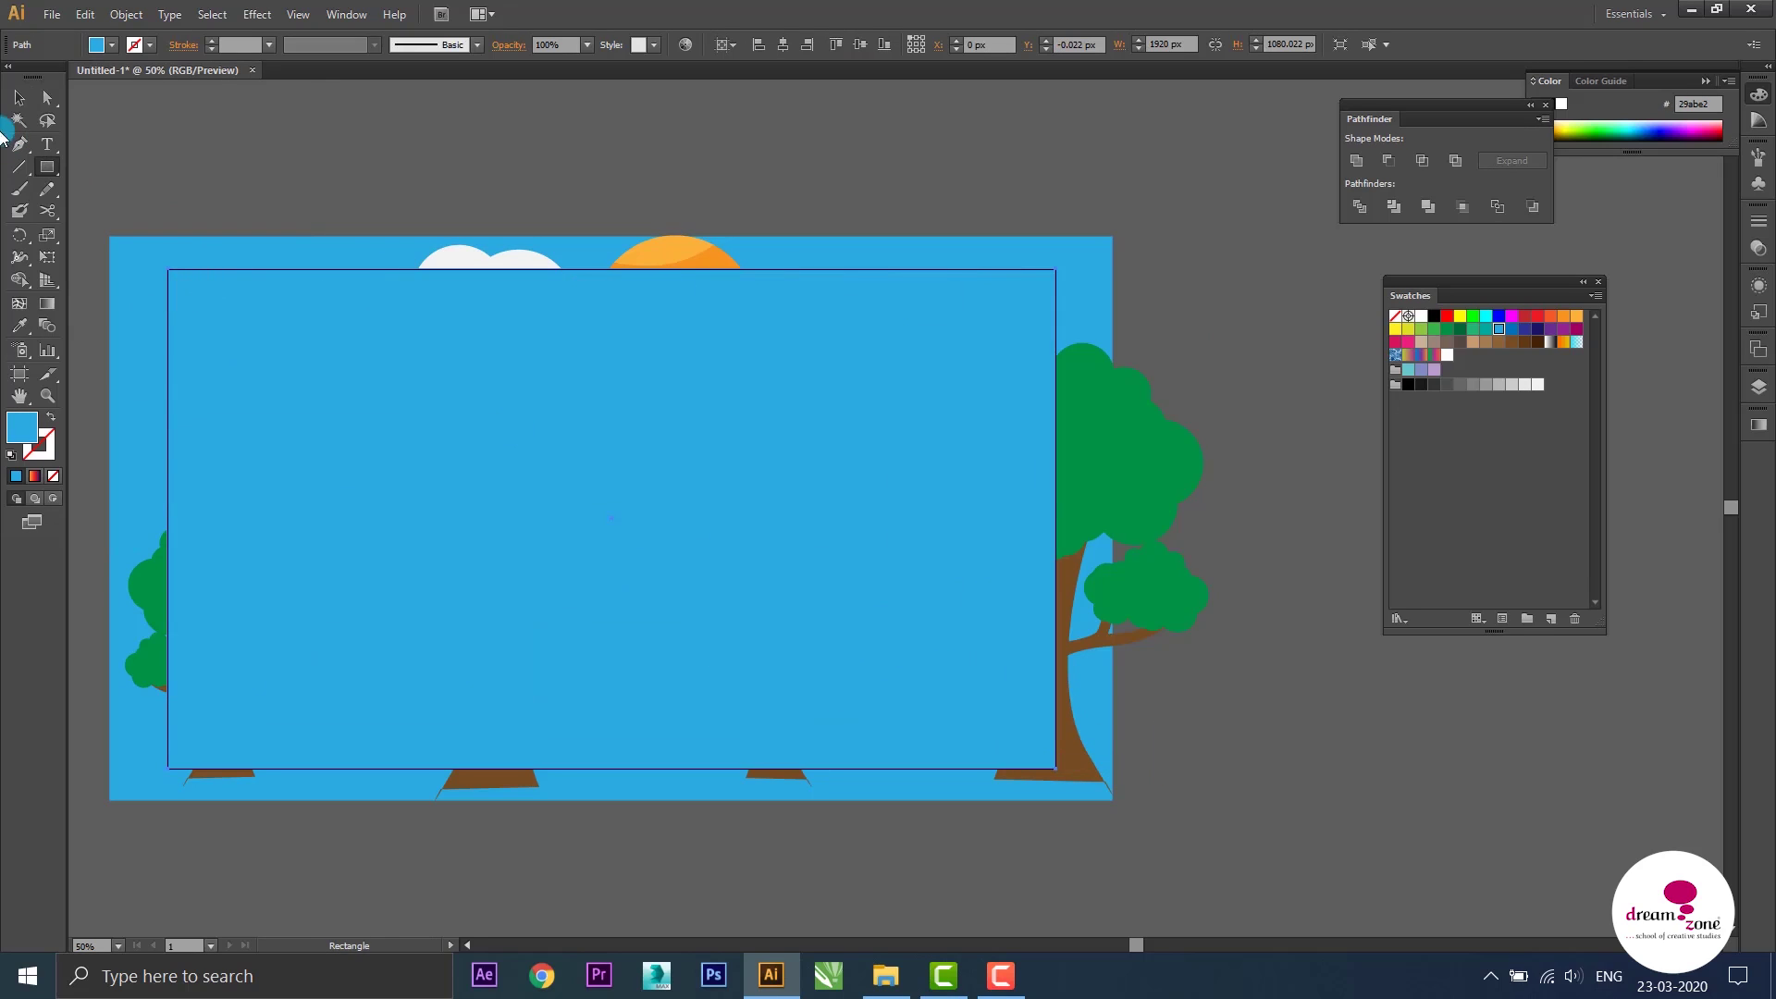
left_click(15, 97)
left_click(286, 102)
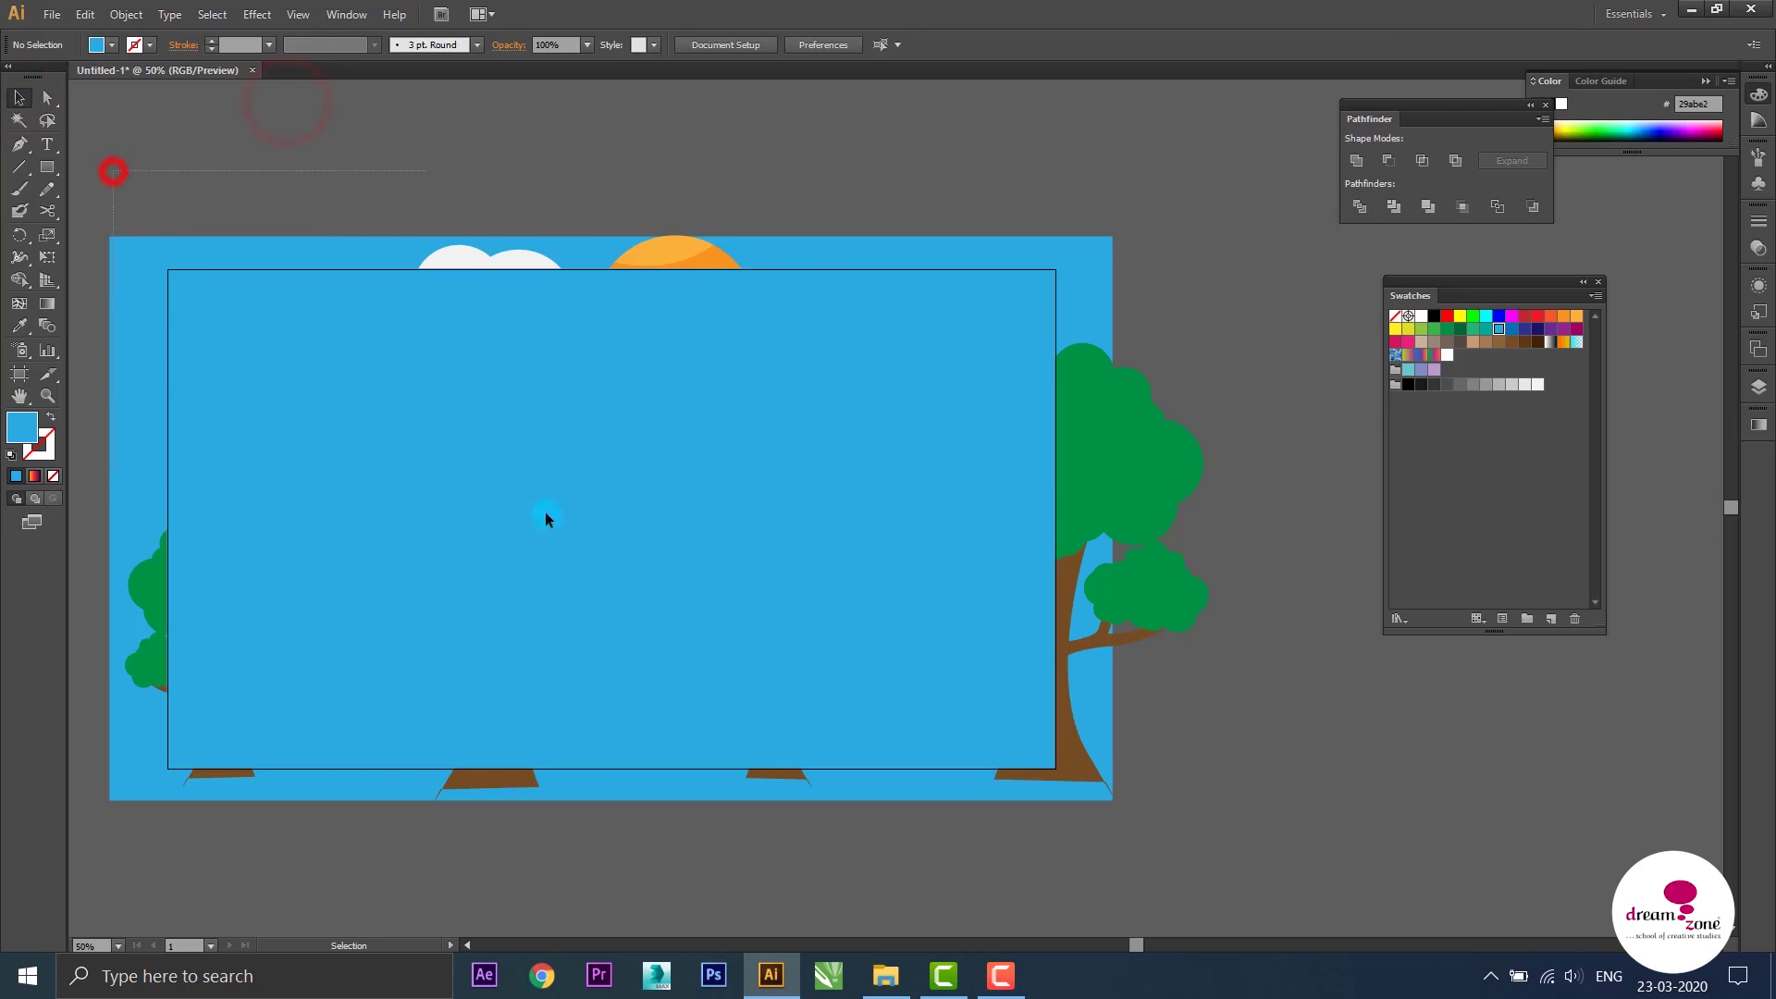
left_click_drag(1200, 857, 1200, 856)
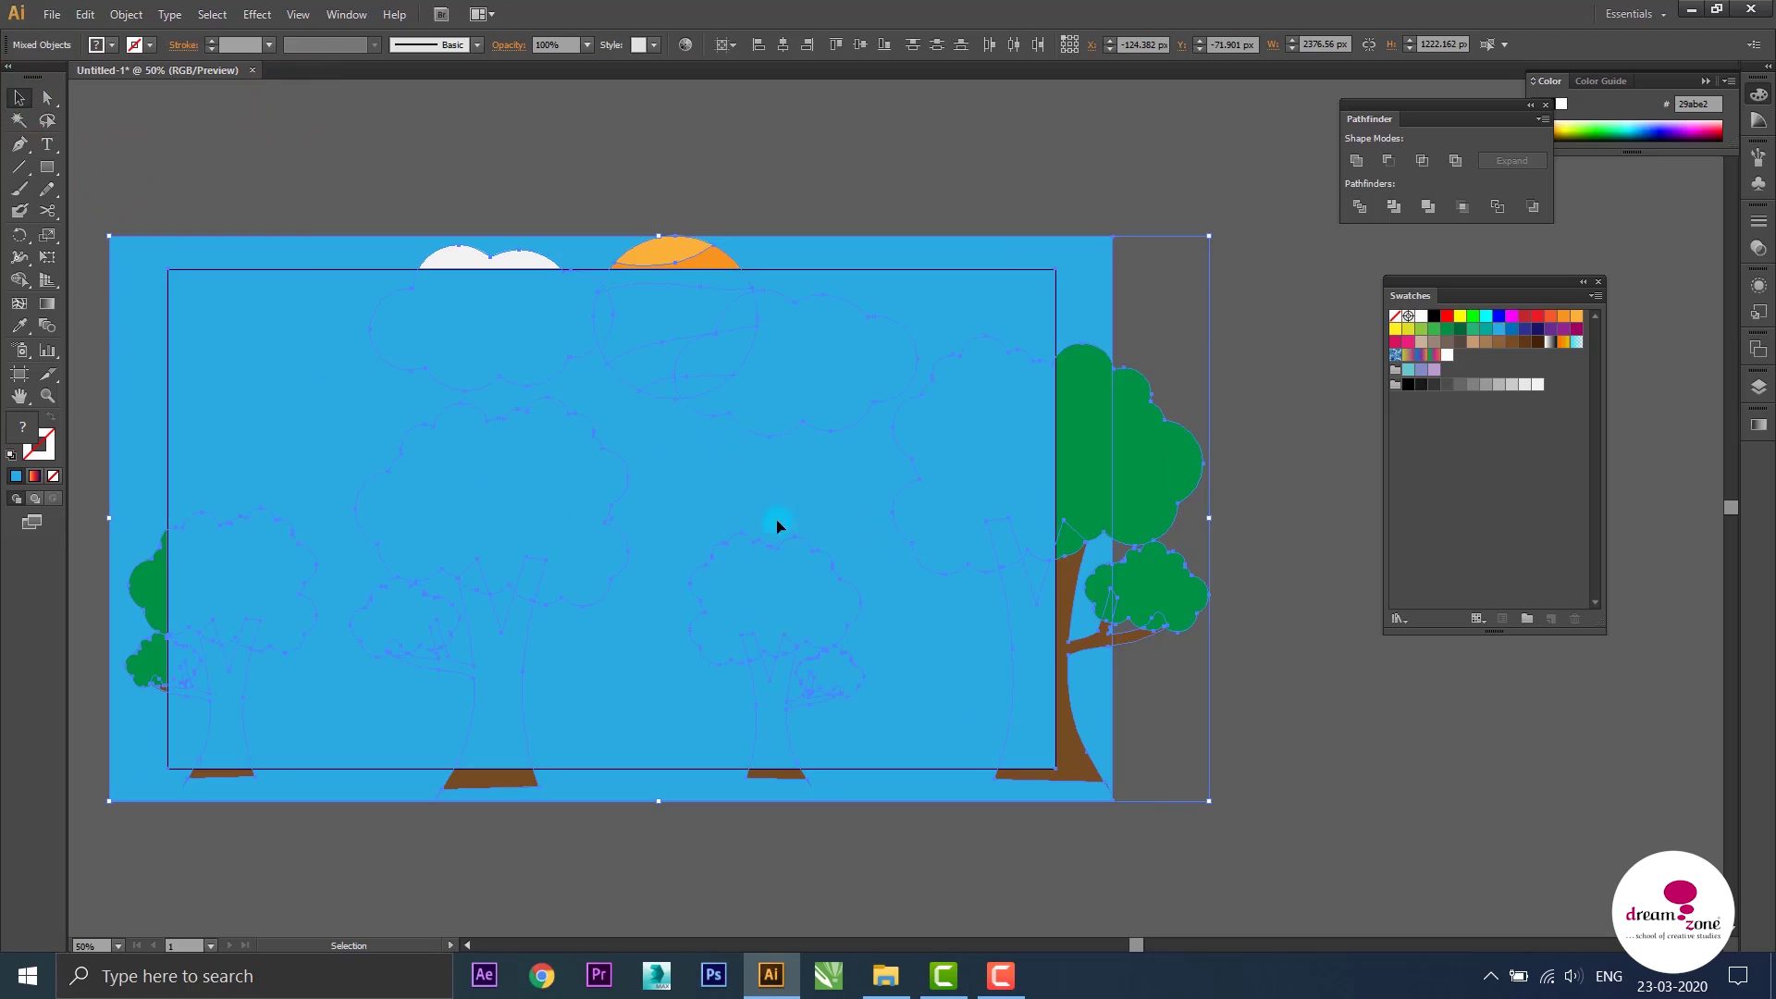
left_click(1457, 203)
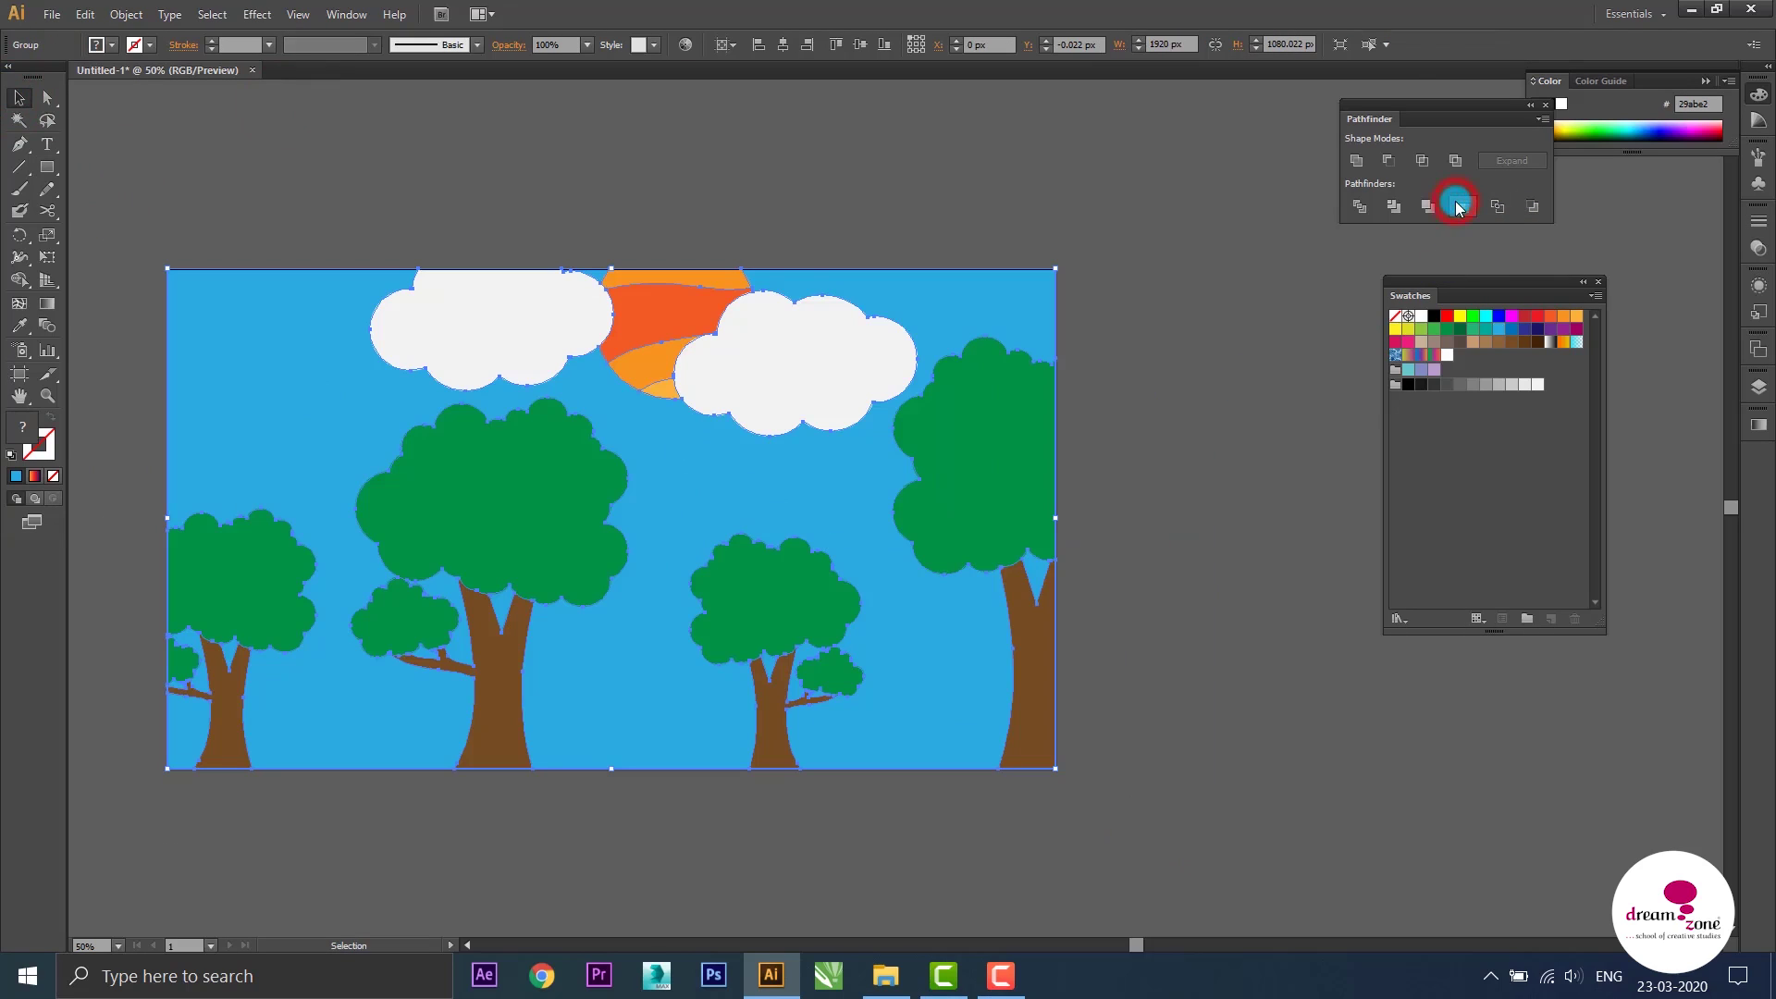
left_click(1187, 411)
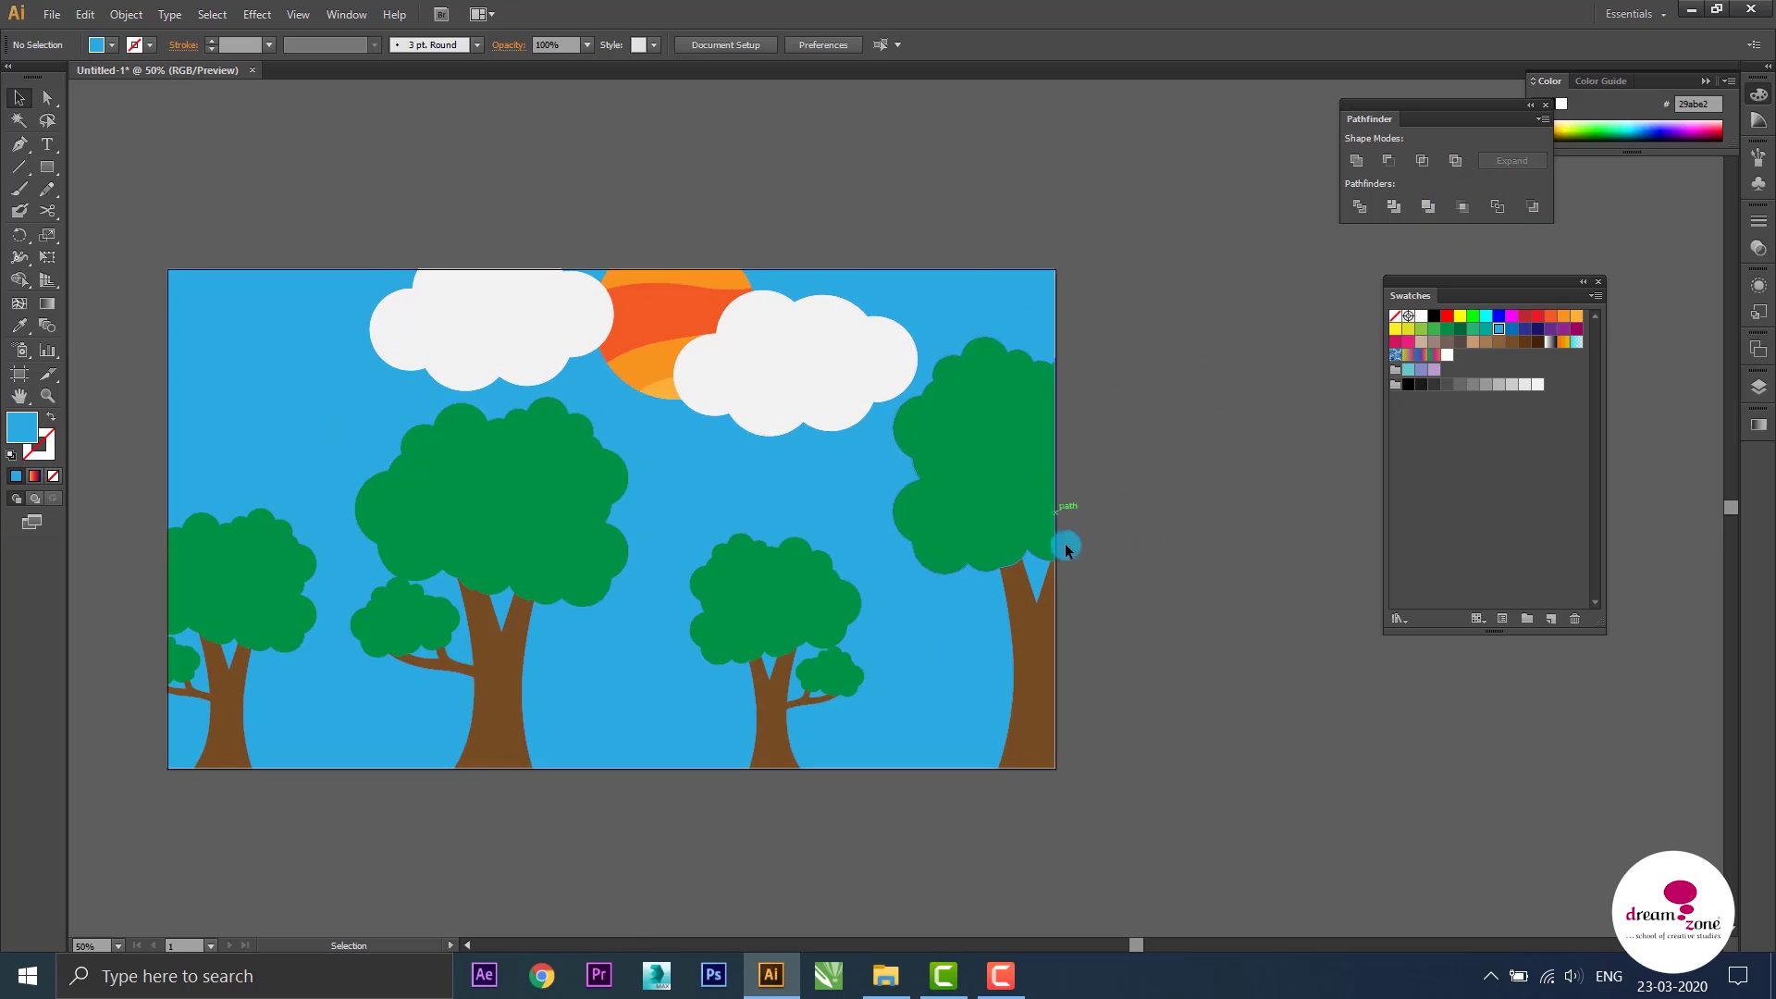
left_click(1027, 357)
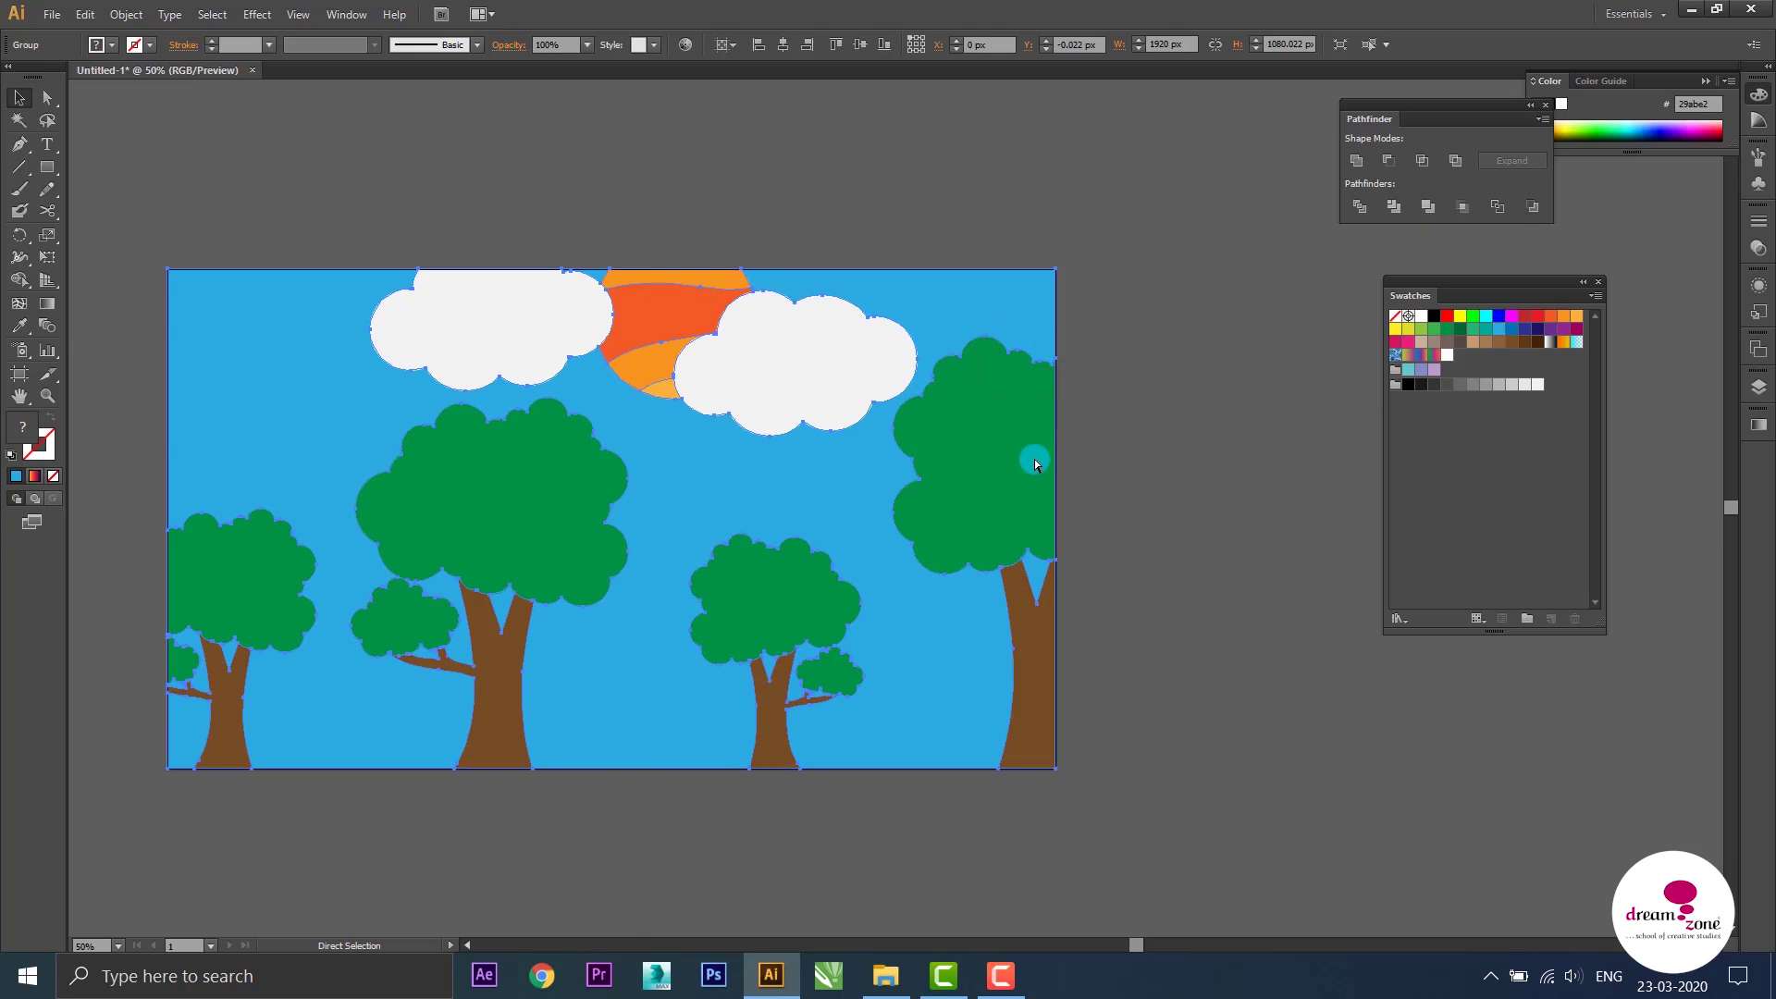
key("ctrl+v")
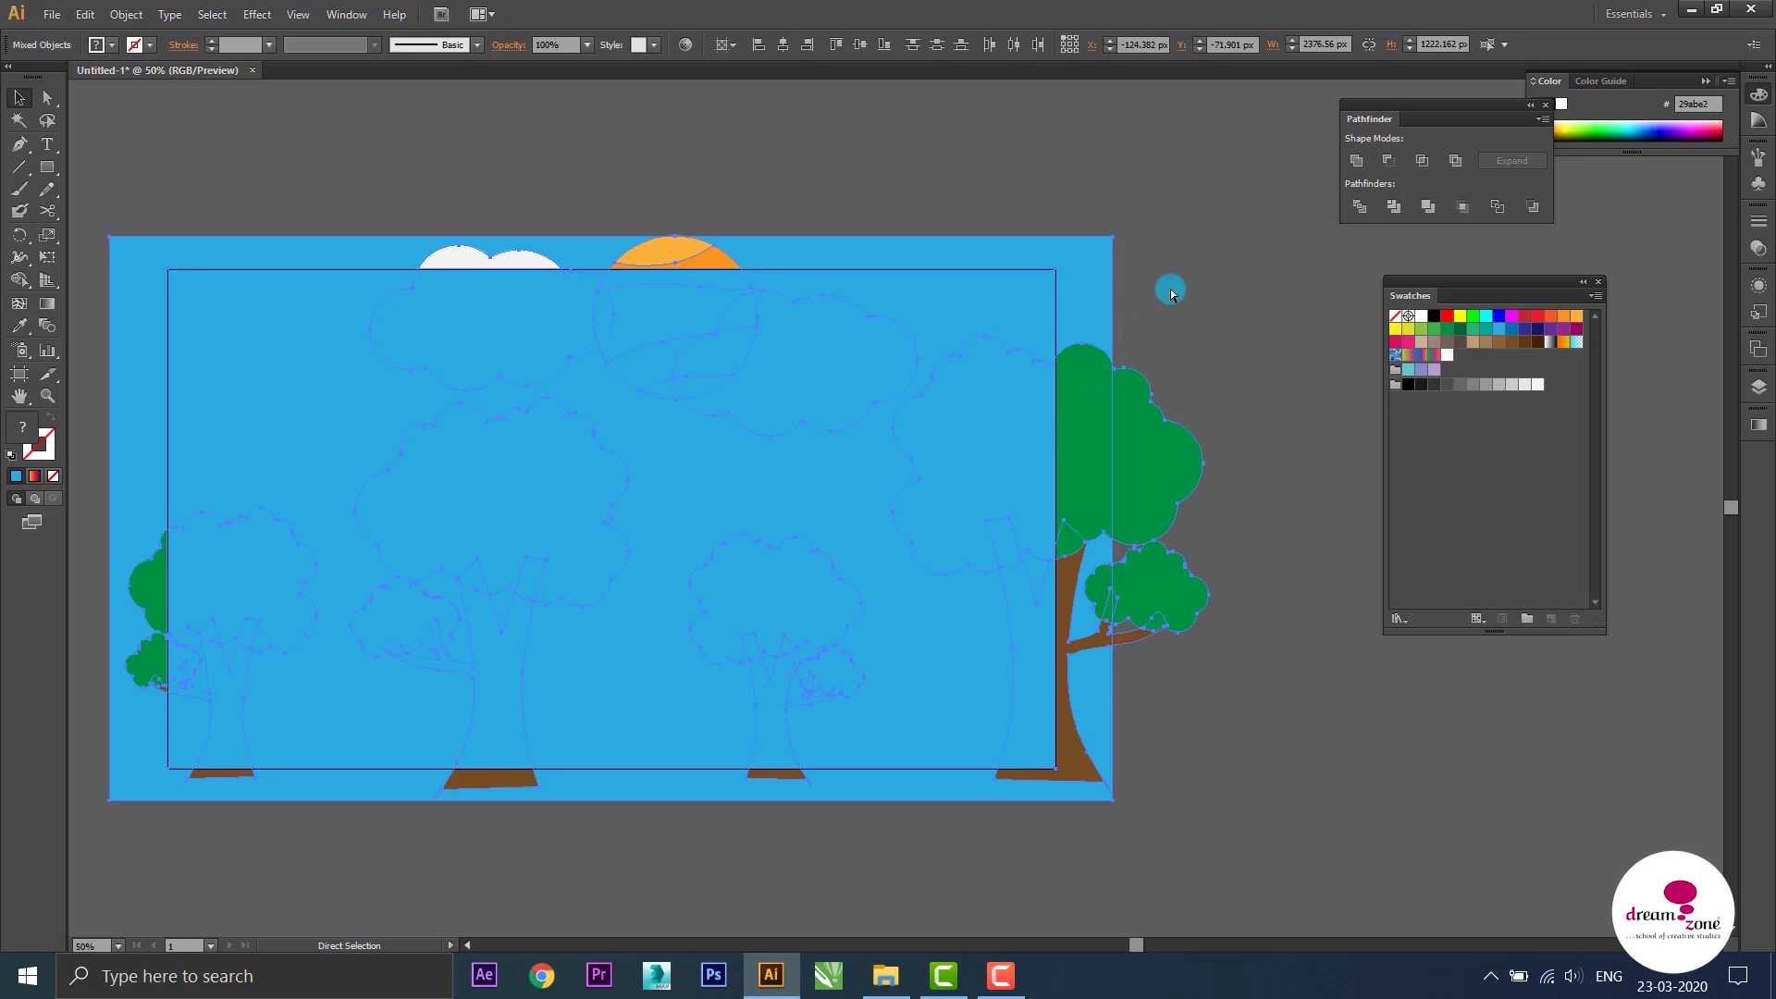
left_click(1221, 249)
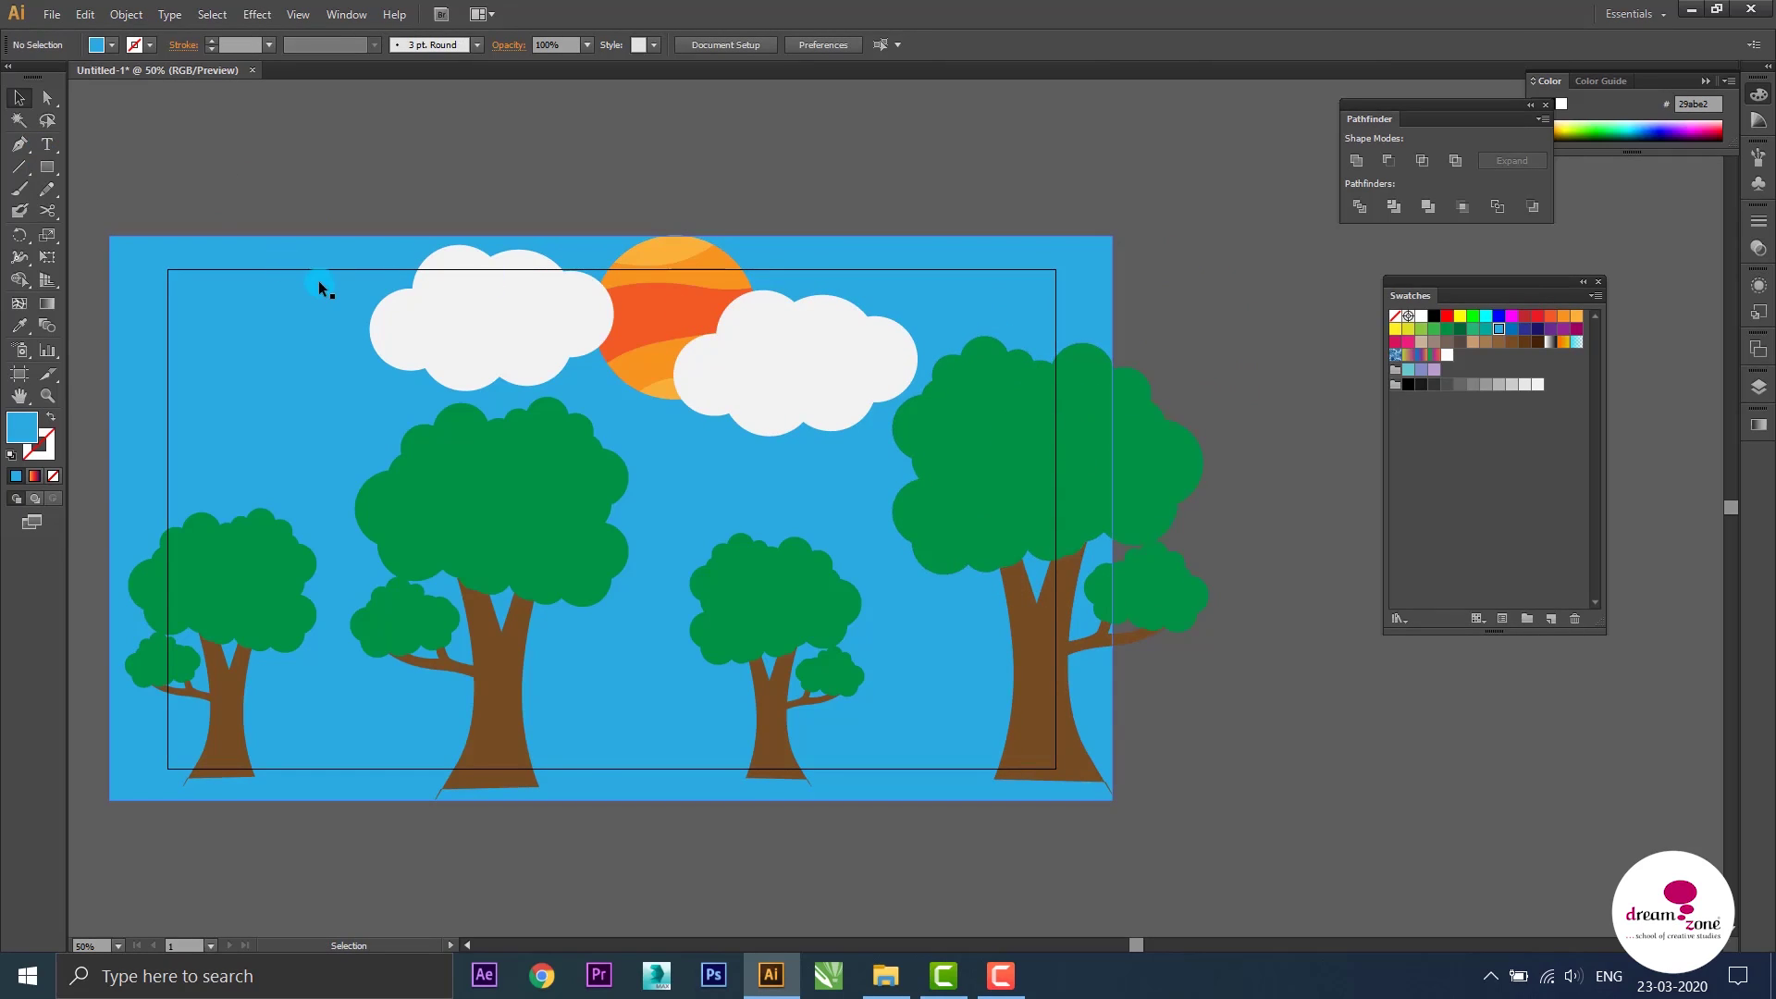
Draw a large 1376.58 px circle over the landscape with the Ellipse tool
key("l")
mouse_move(341, 179)
left_mouse_down()
mouse_move(948, 645)
mouse_move(967, 733)
mouse_move(948, 668)
left_mouse_up()
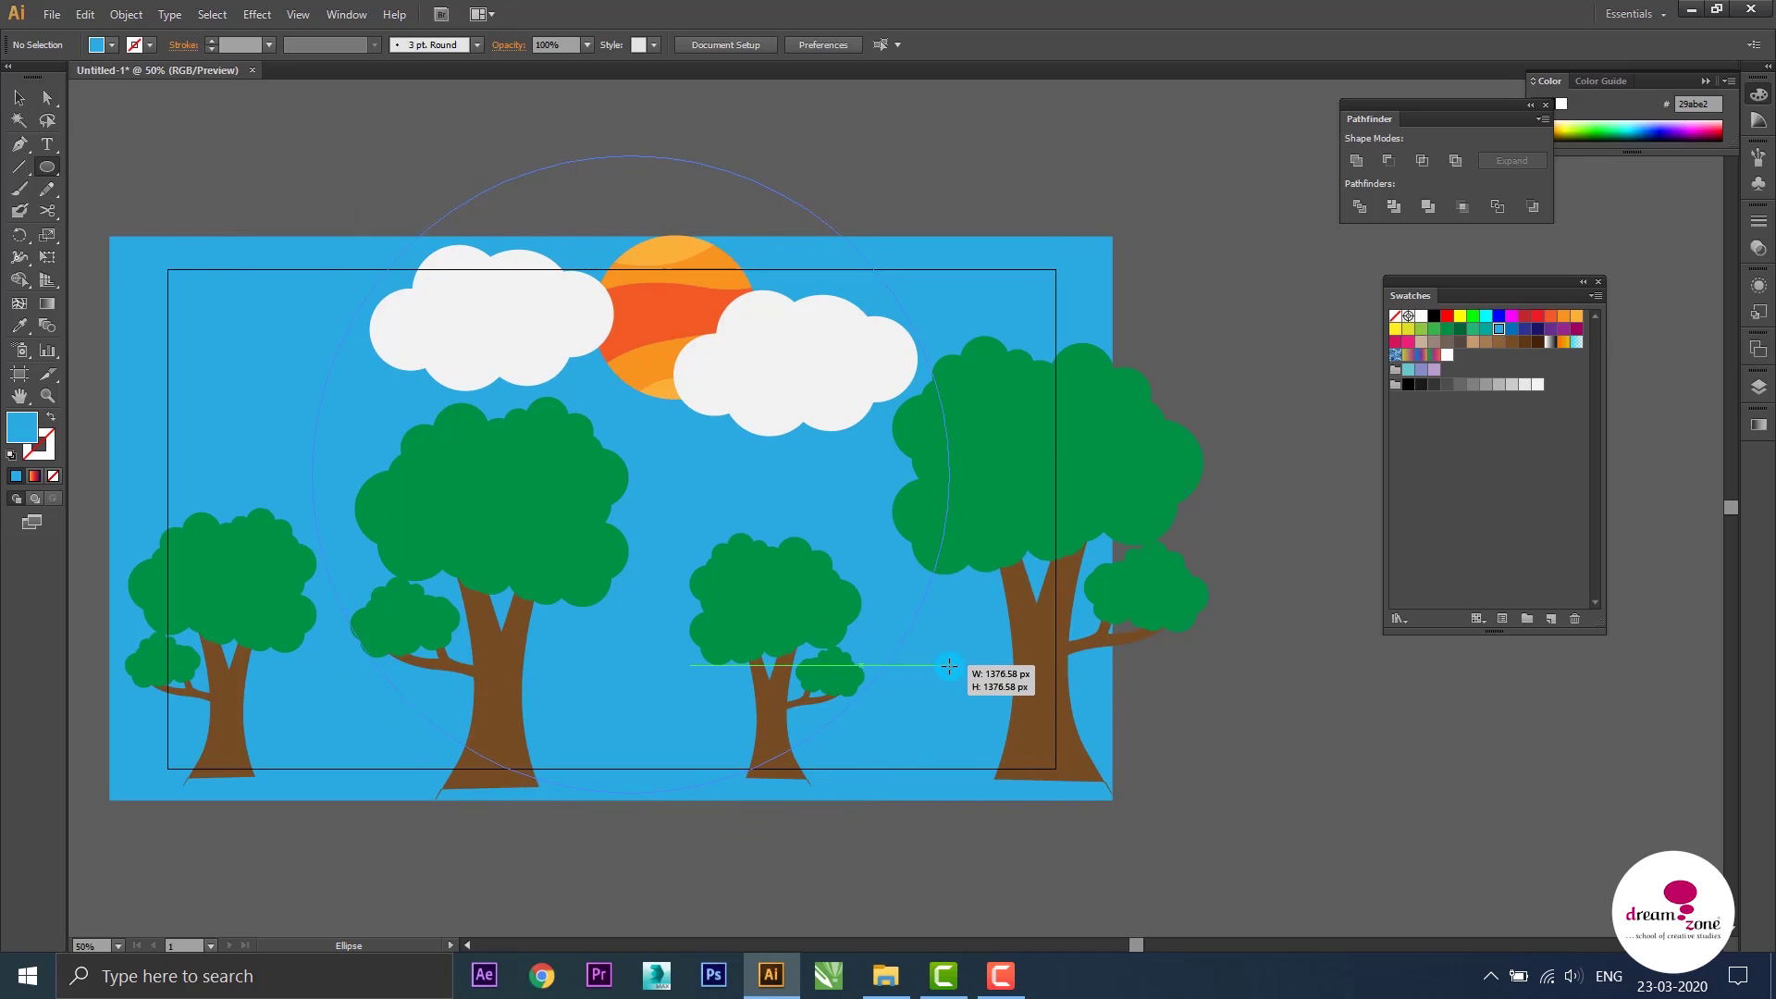
left_click_drag(949, 666, 960, 663)
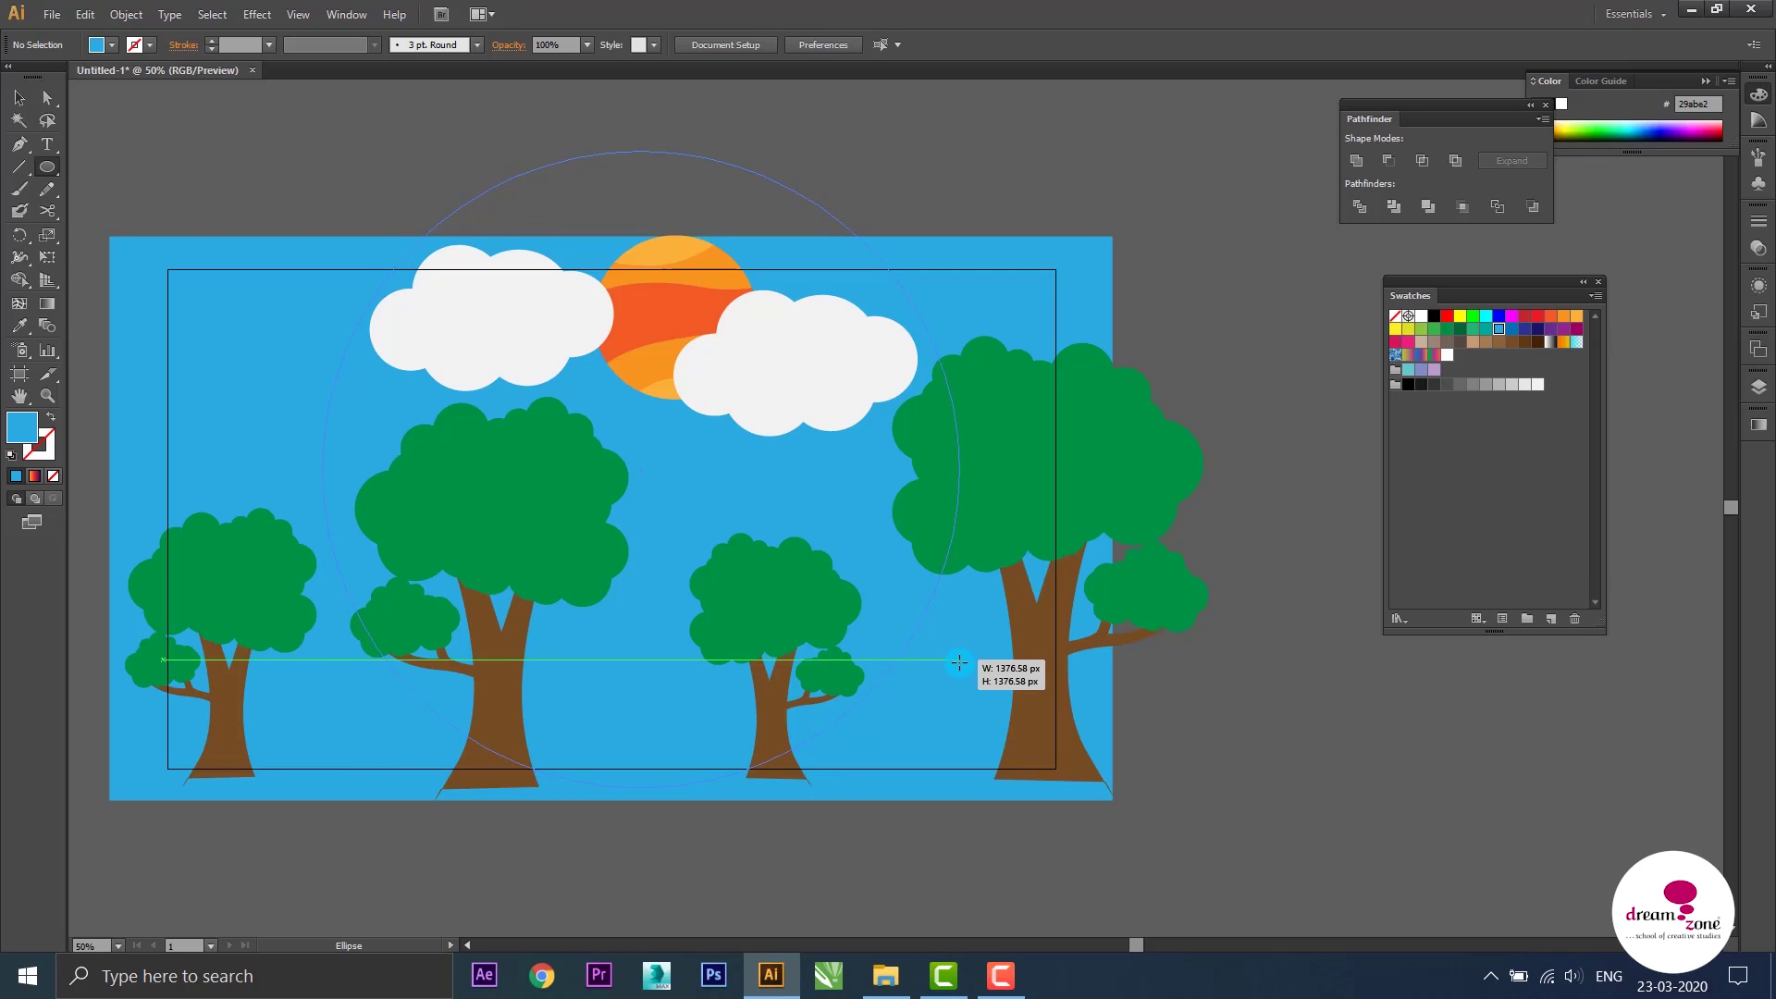
left_click_drag(959, 663, 959, 662)
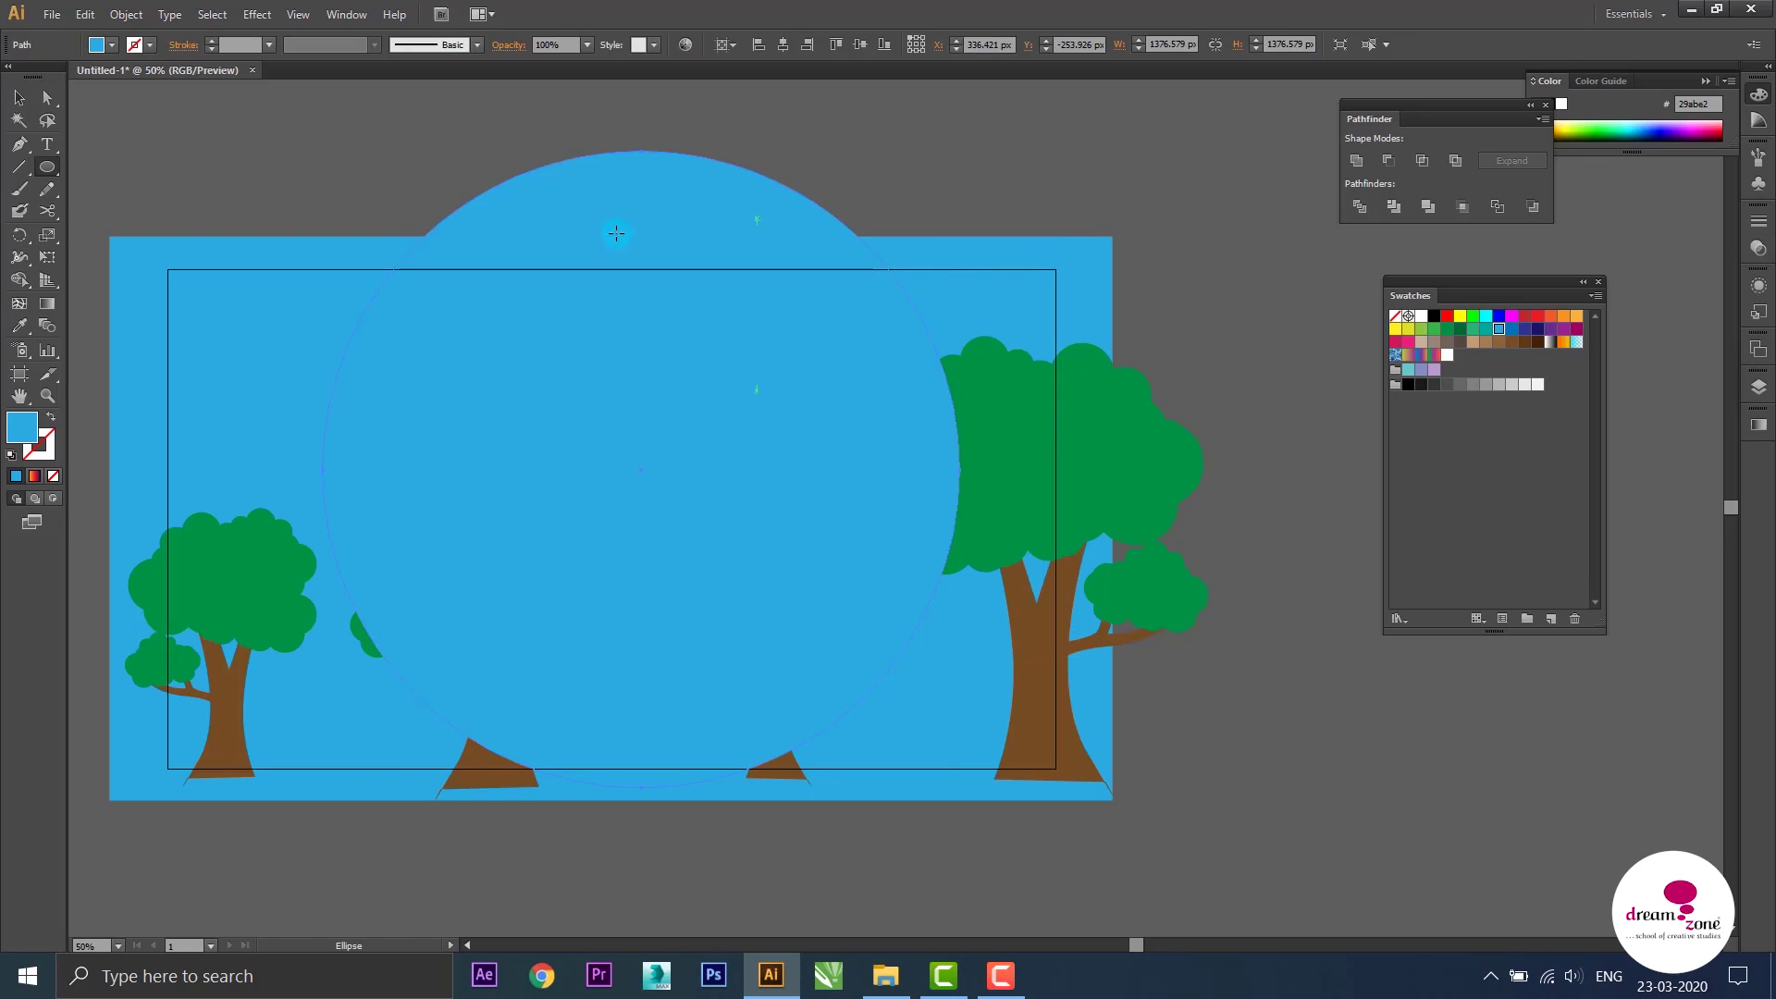
Stretch the sky rectangle up past the circle, select all, and apply Pathfinder Crop
key("v")
left_click(1091, 273)
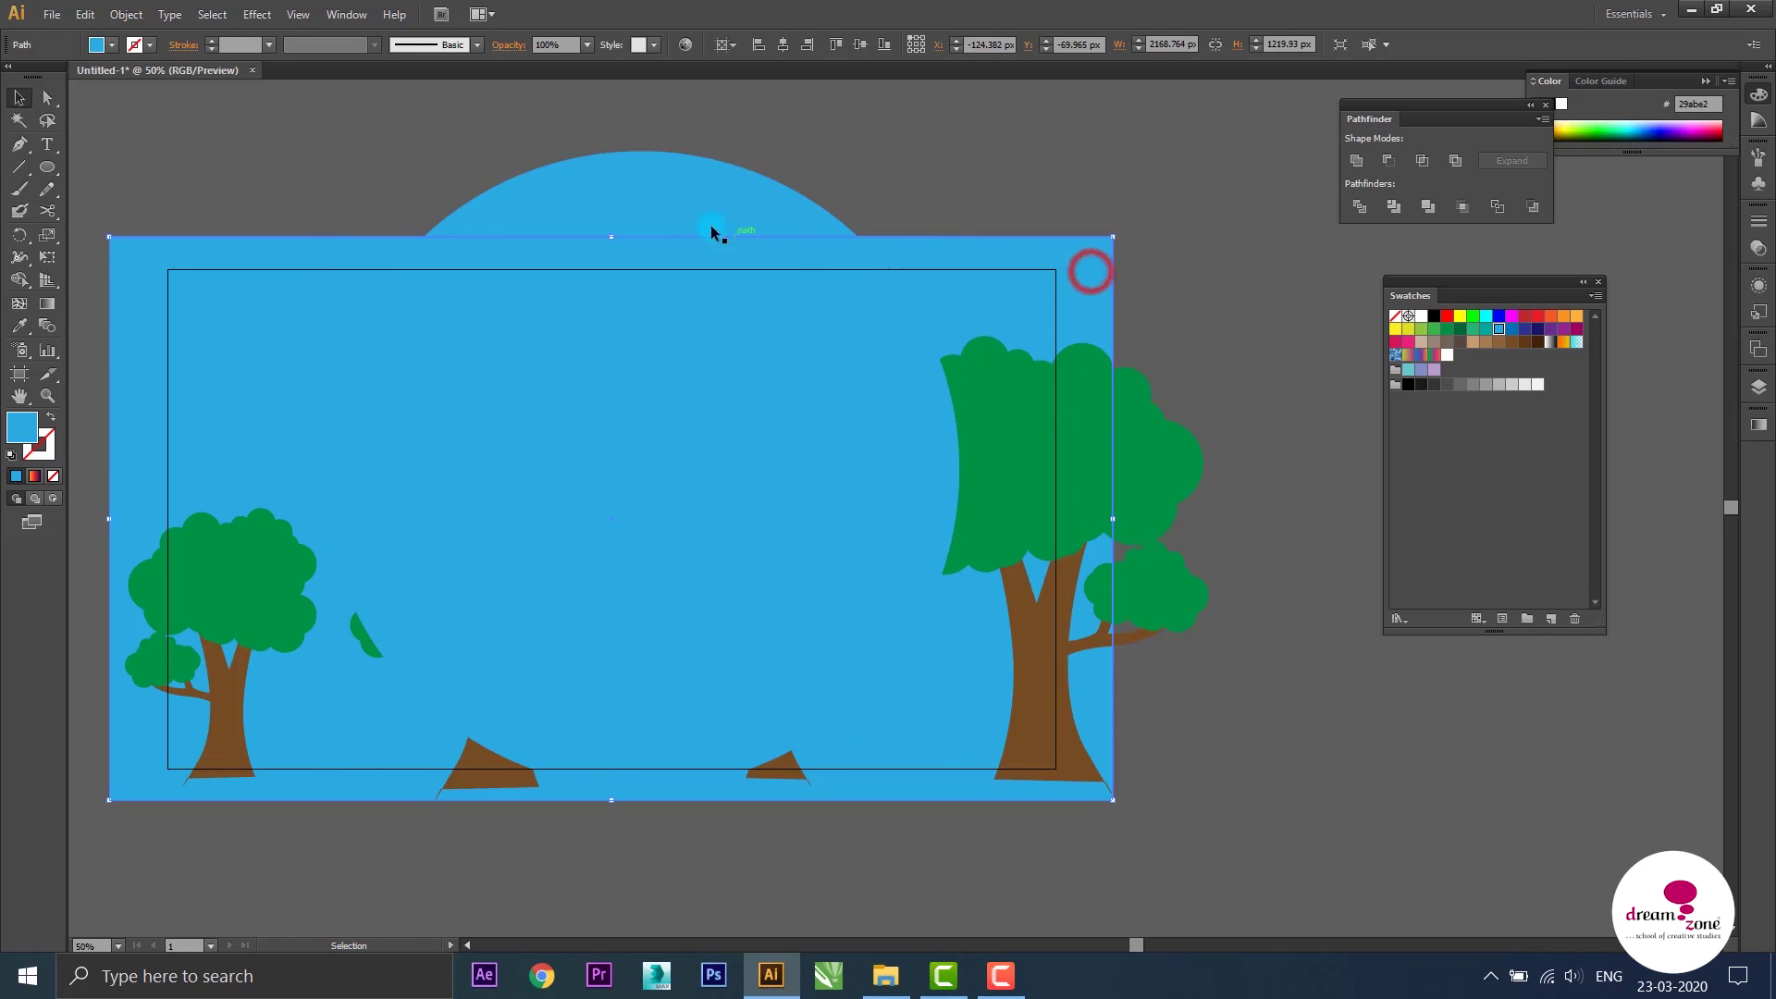
left_click_drag(612, 235, 611, 107)
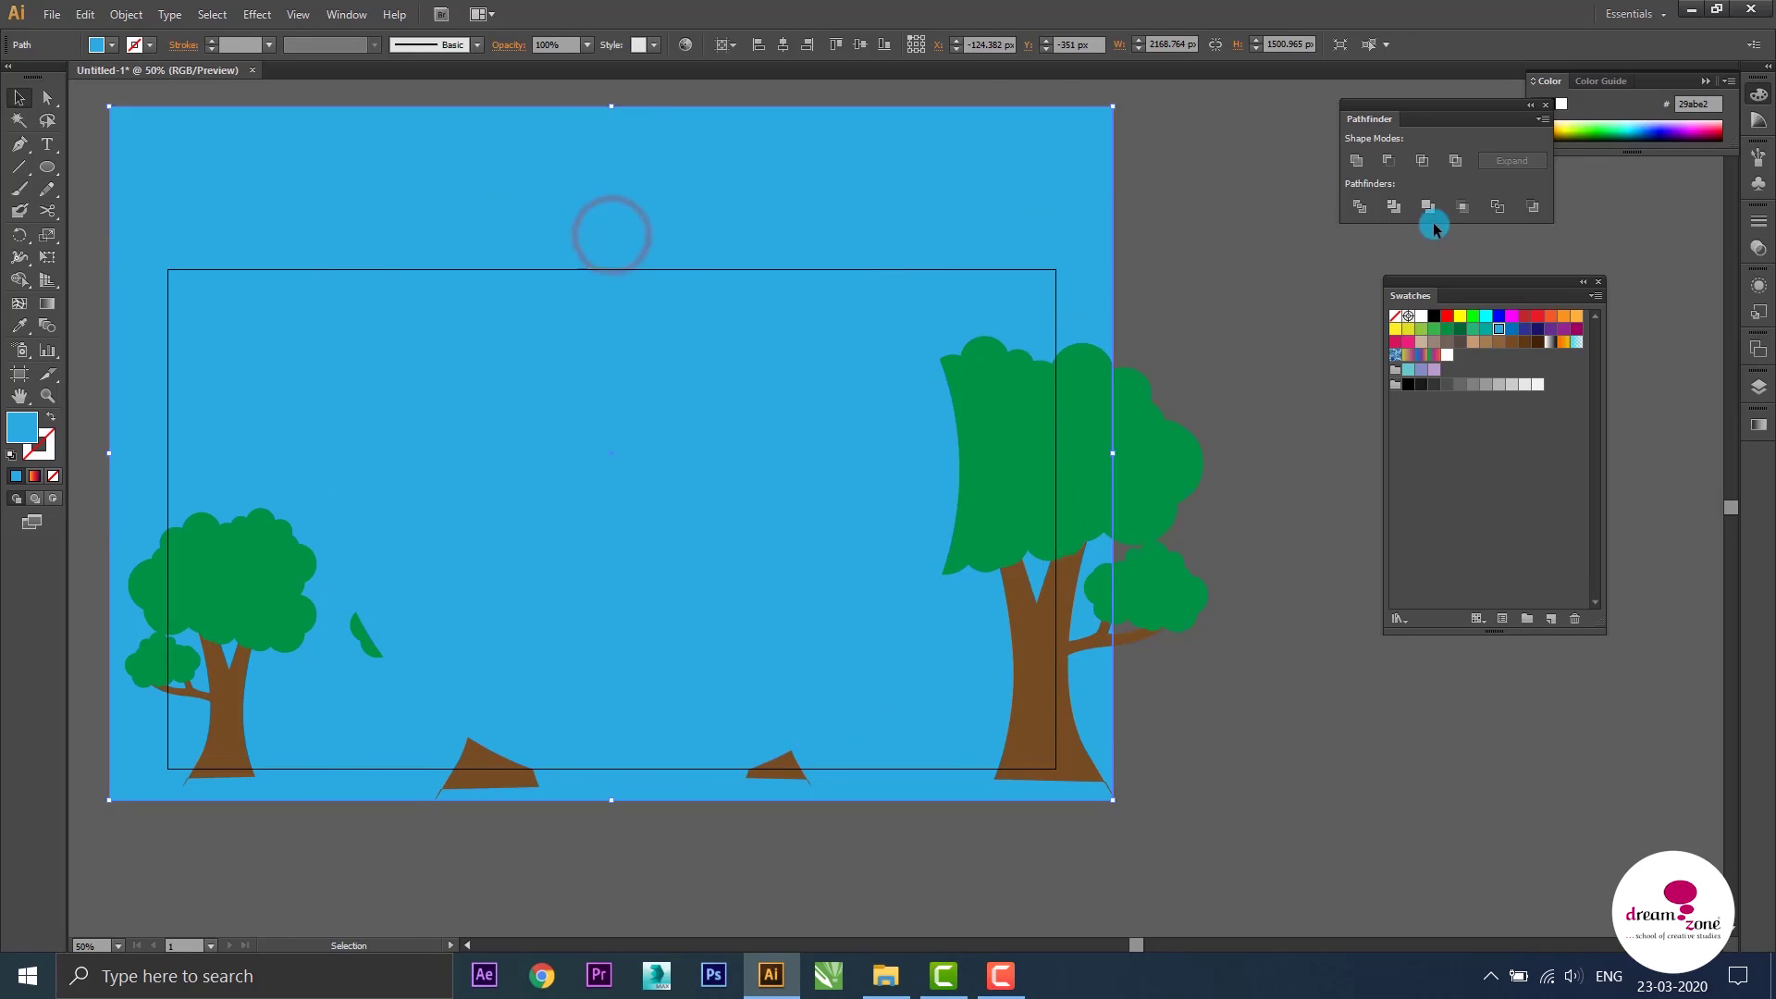
left_click(1283, 220)
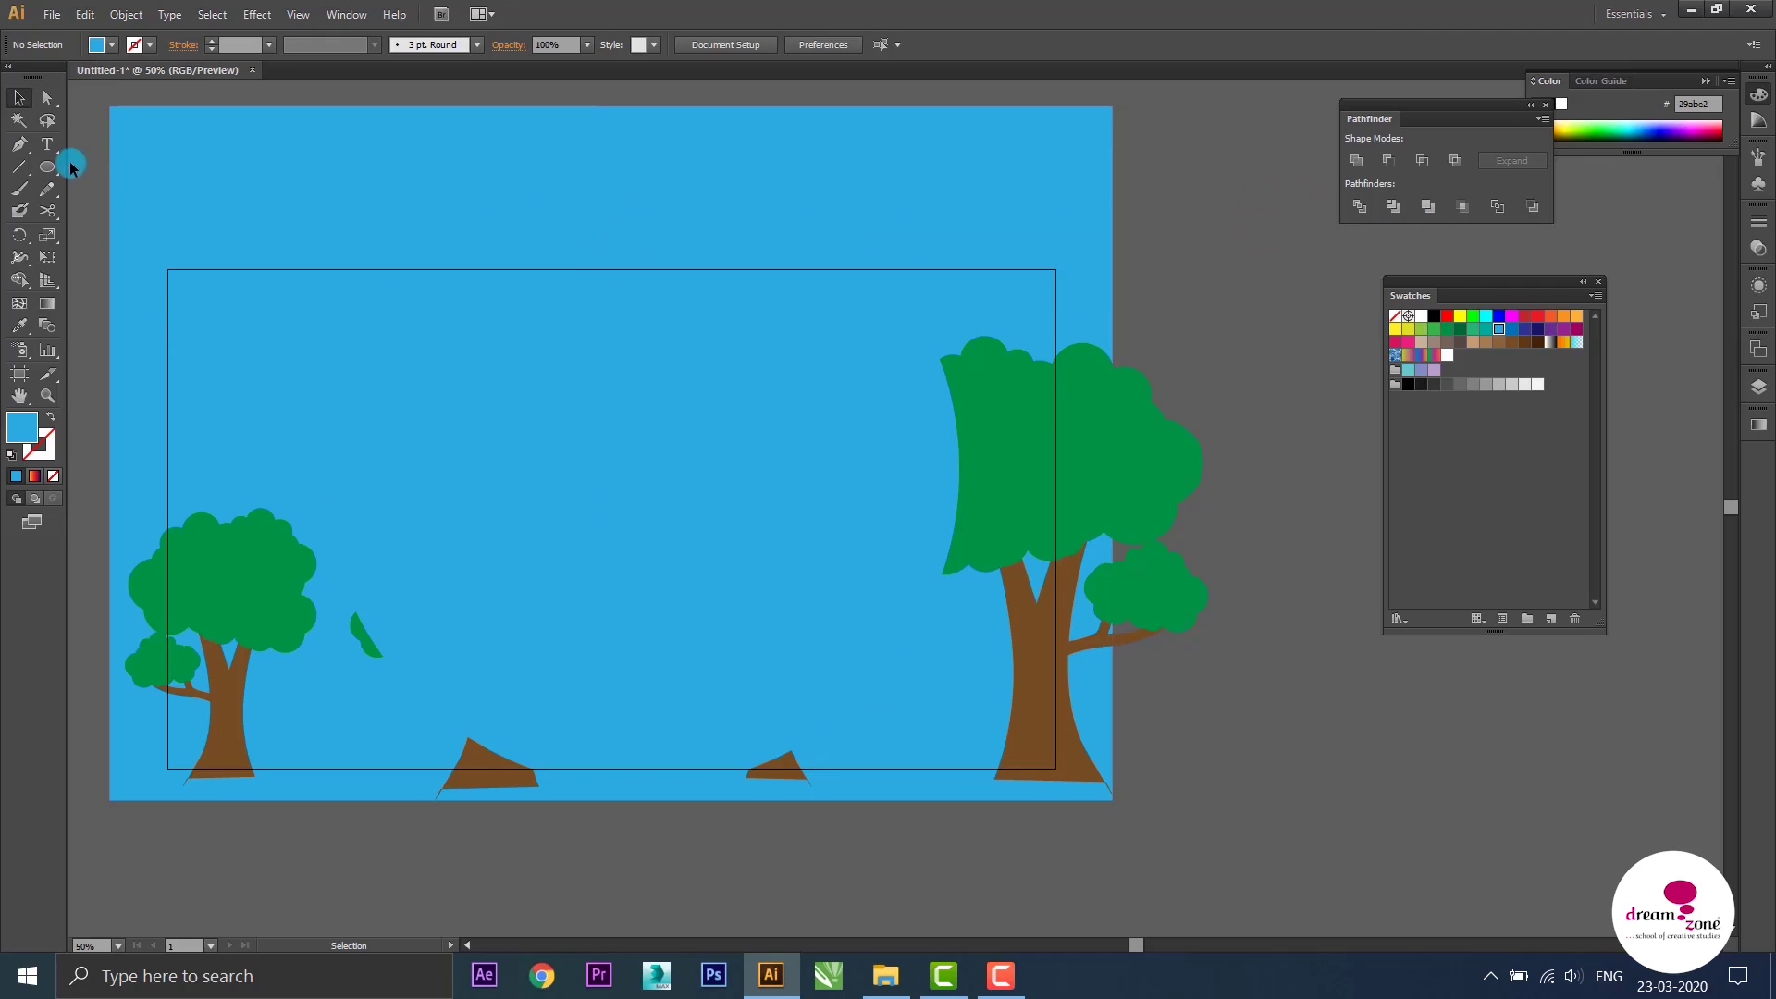
key("ctrl+a")
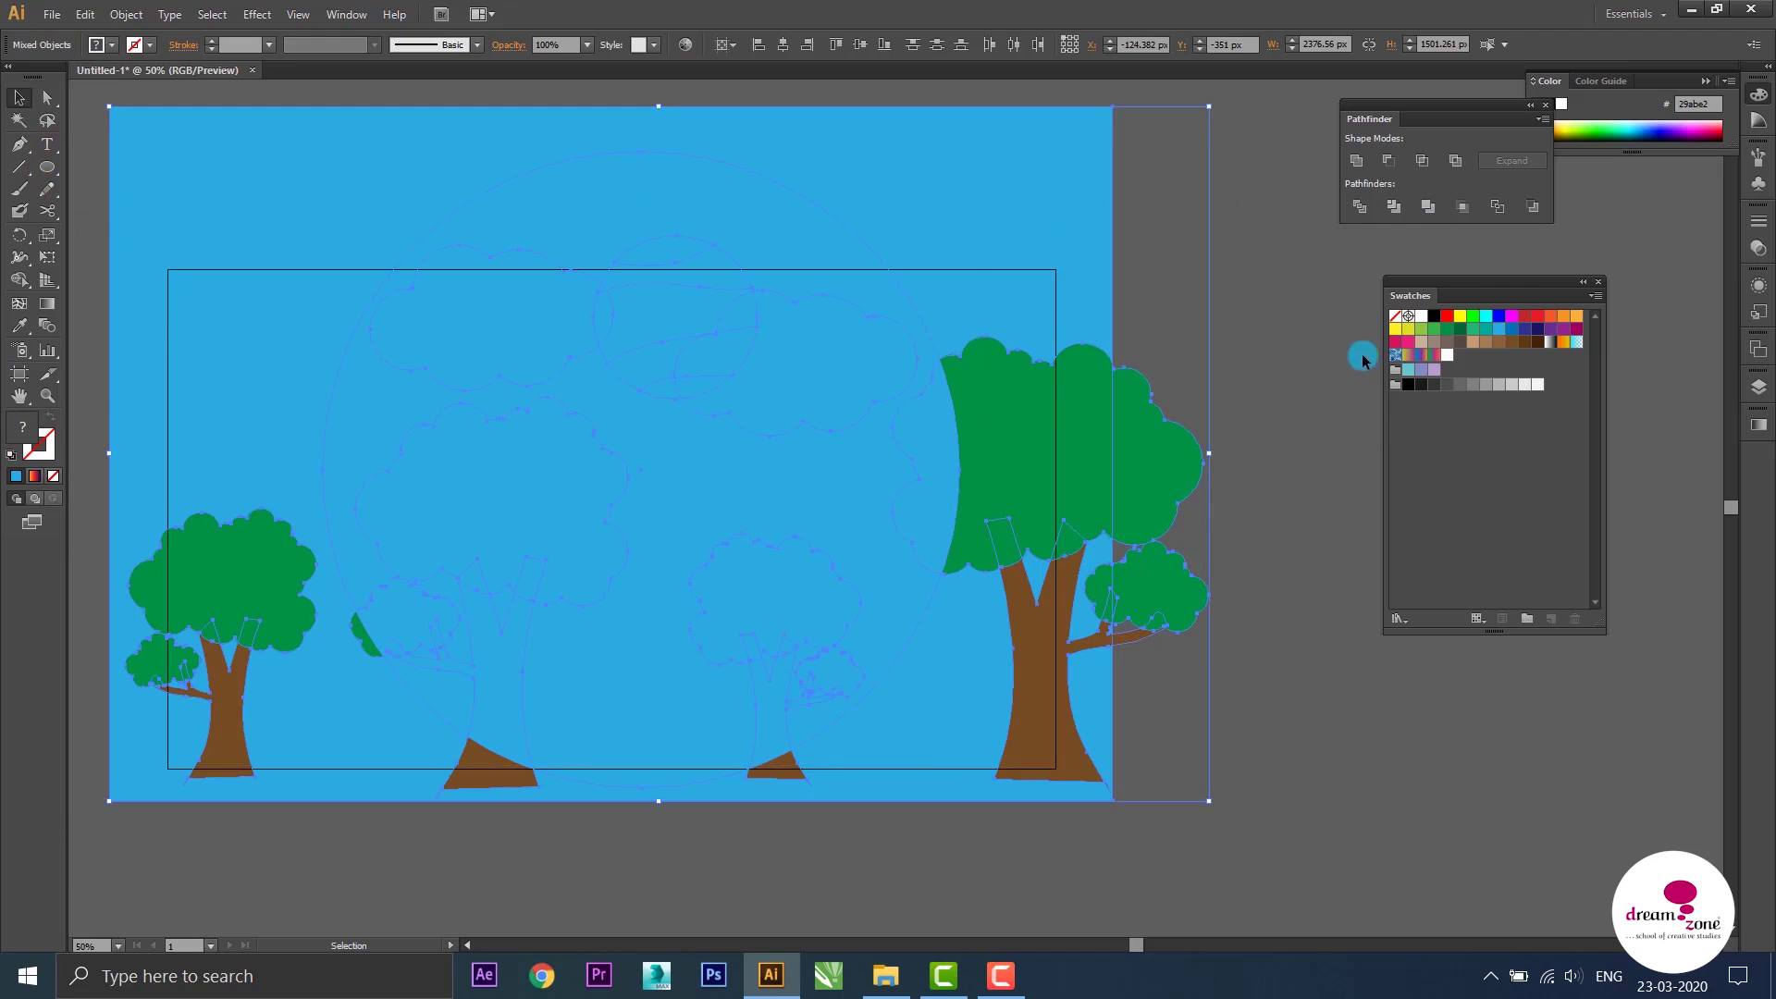
left_click(1471, 208)
left_click(1169, 337)
Drag the circular landscape up off the artboard to sit above it
left_click_drag(619, 655, 809, 651)
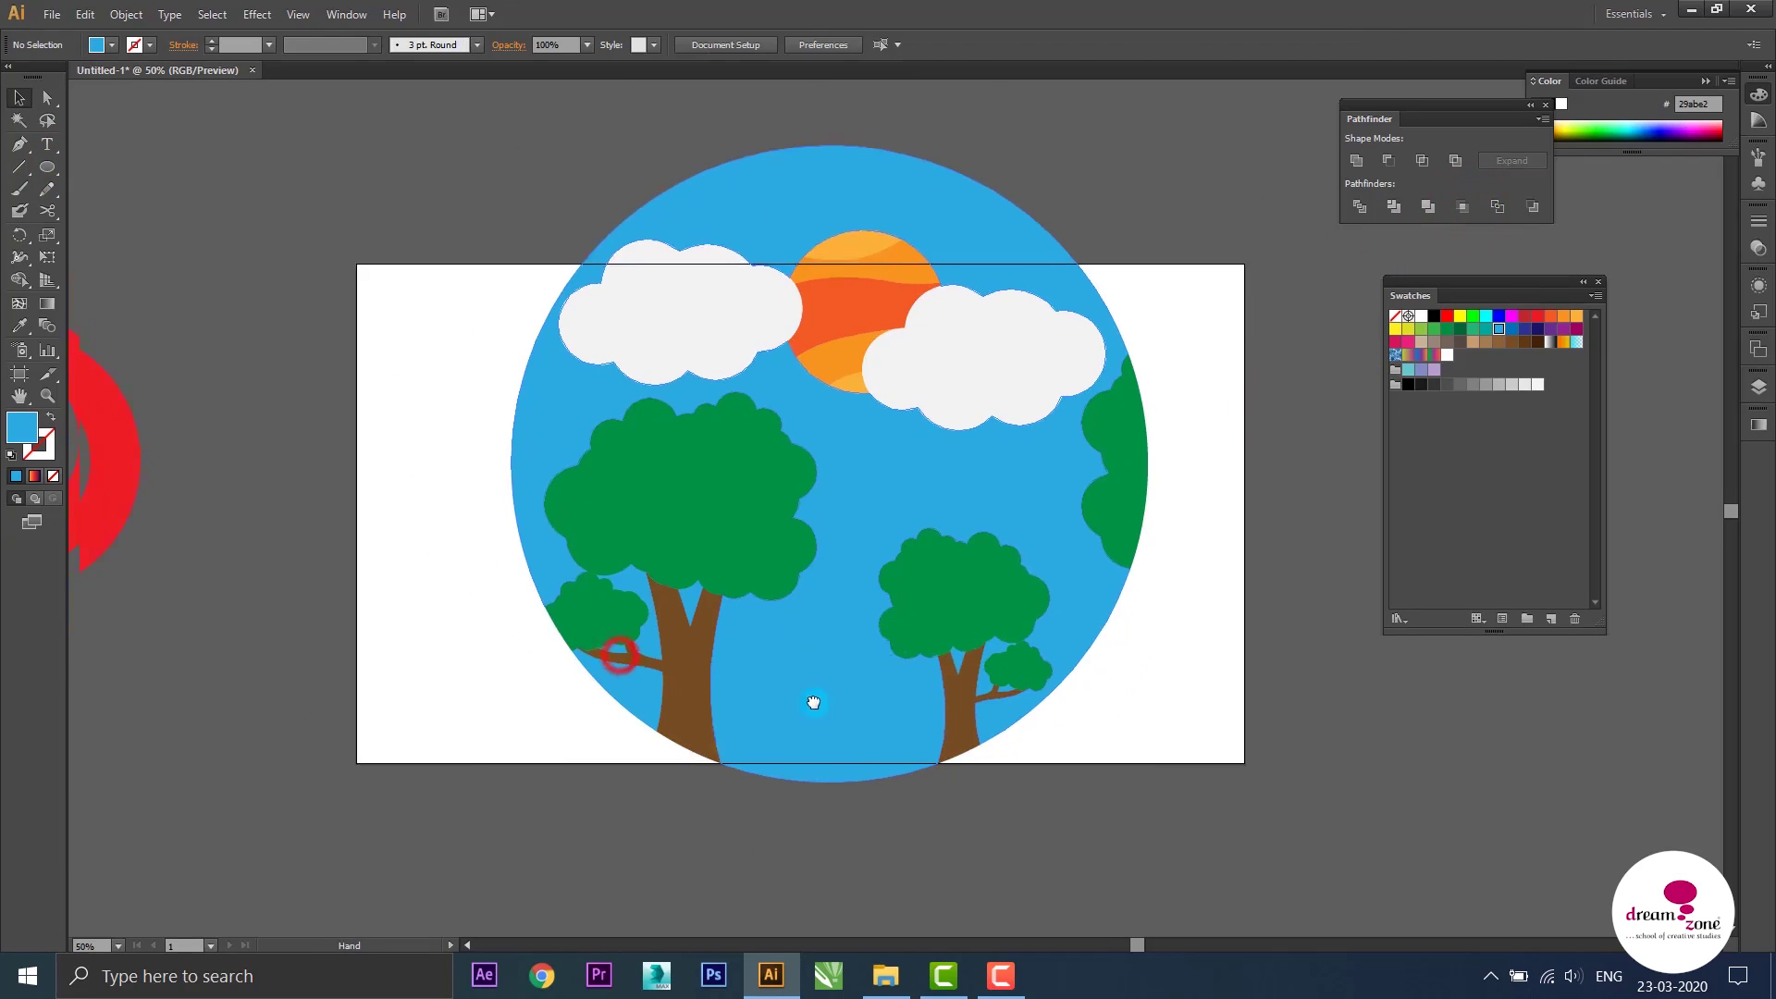
mouse_move(915, 606)
left_mouse_down()
mouse_move(516, 471)
mouse_move(544, 550)
left_mouse_up()
mouse_move(817, 268)
left_mouse_down()
mouse_move(708, 413)
mouse_move(747, 226)
left_mouse_up()
left_click_drag(999, 268, 971, 446)
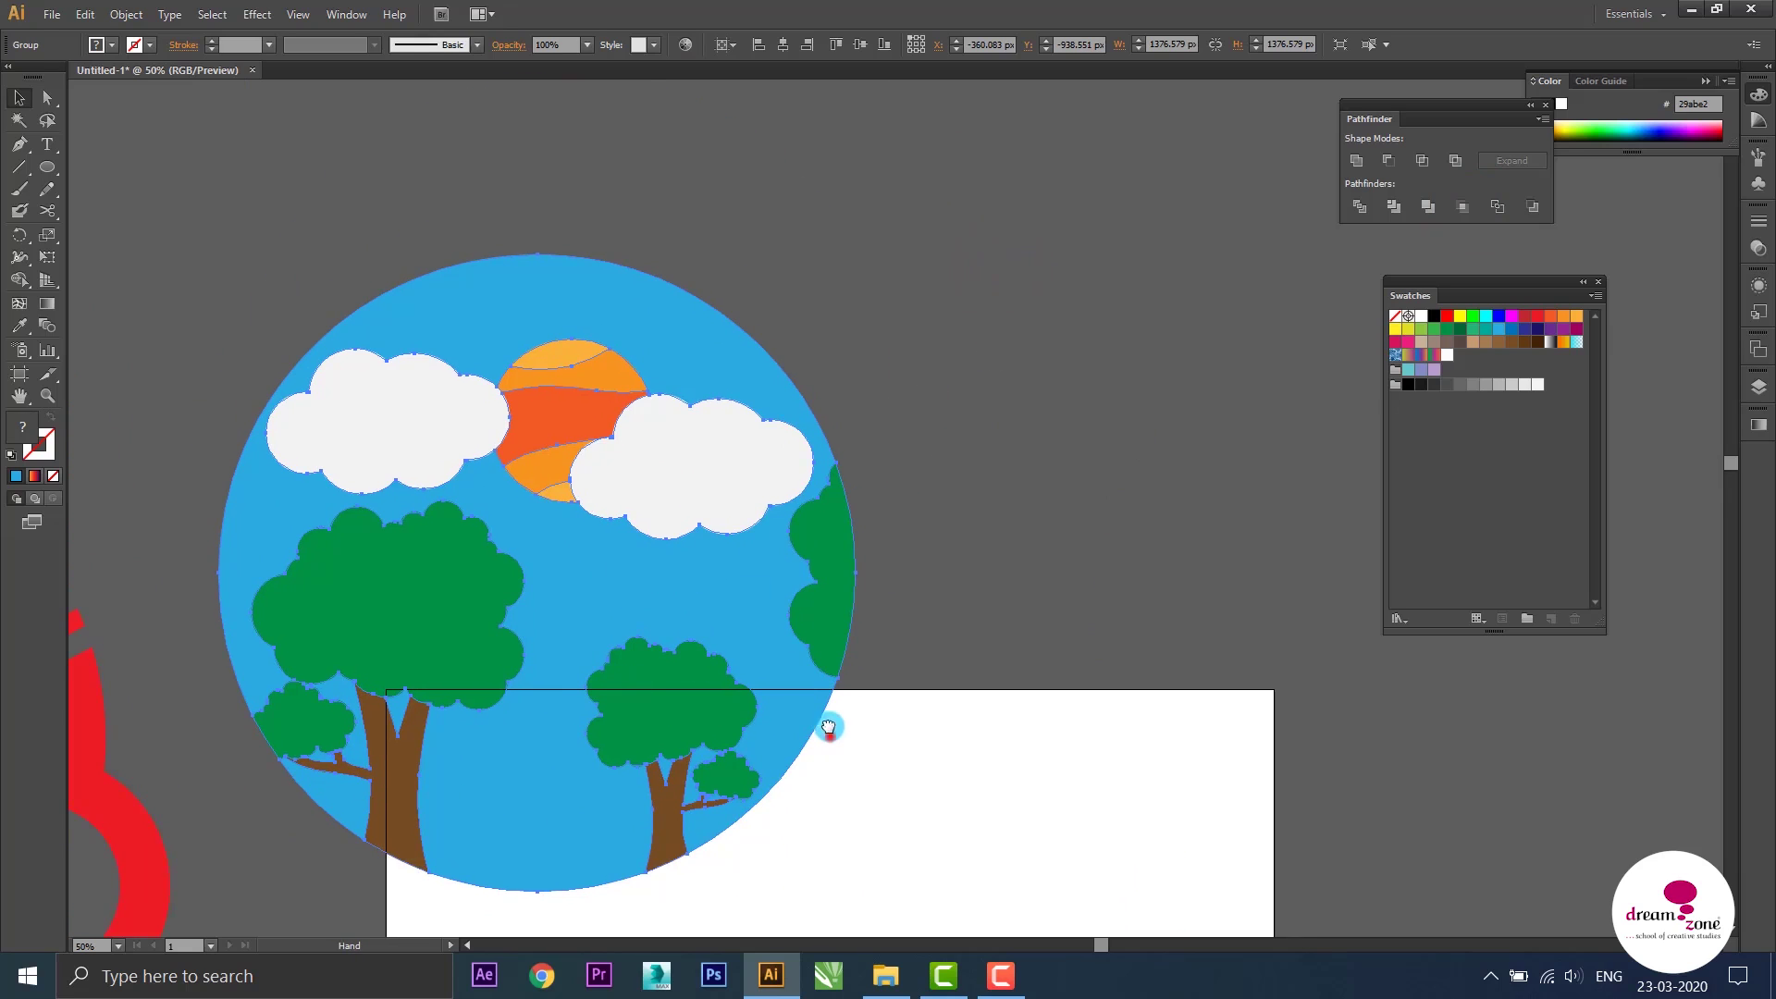
left_click_drag(829, 726, 796, 682)
left_click_drag(602, 592, 845, 515)
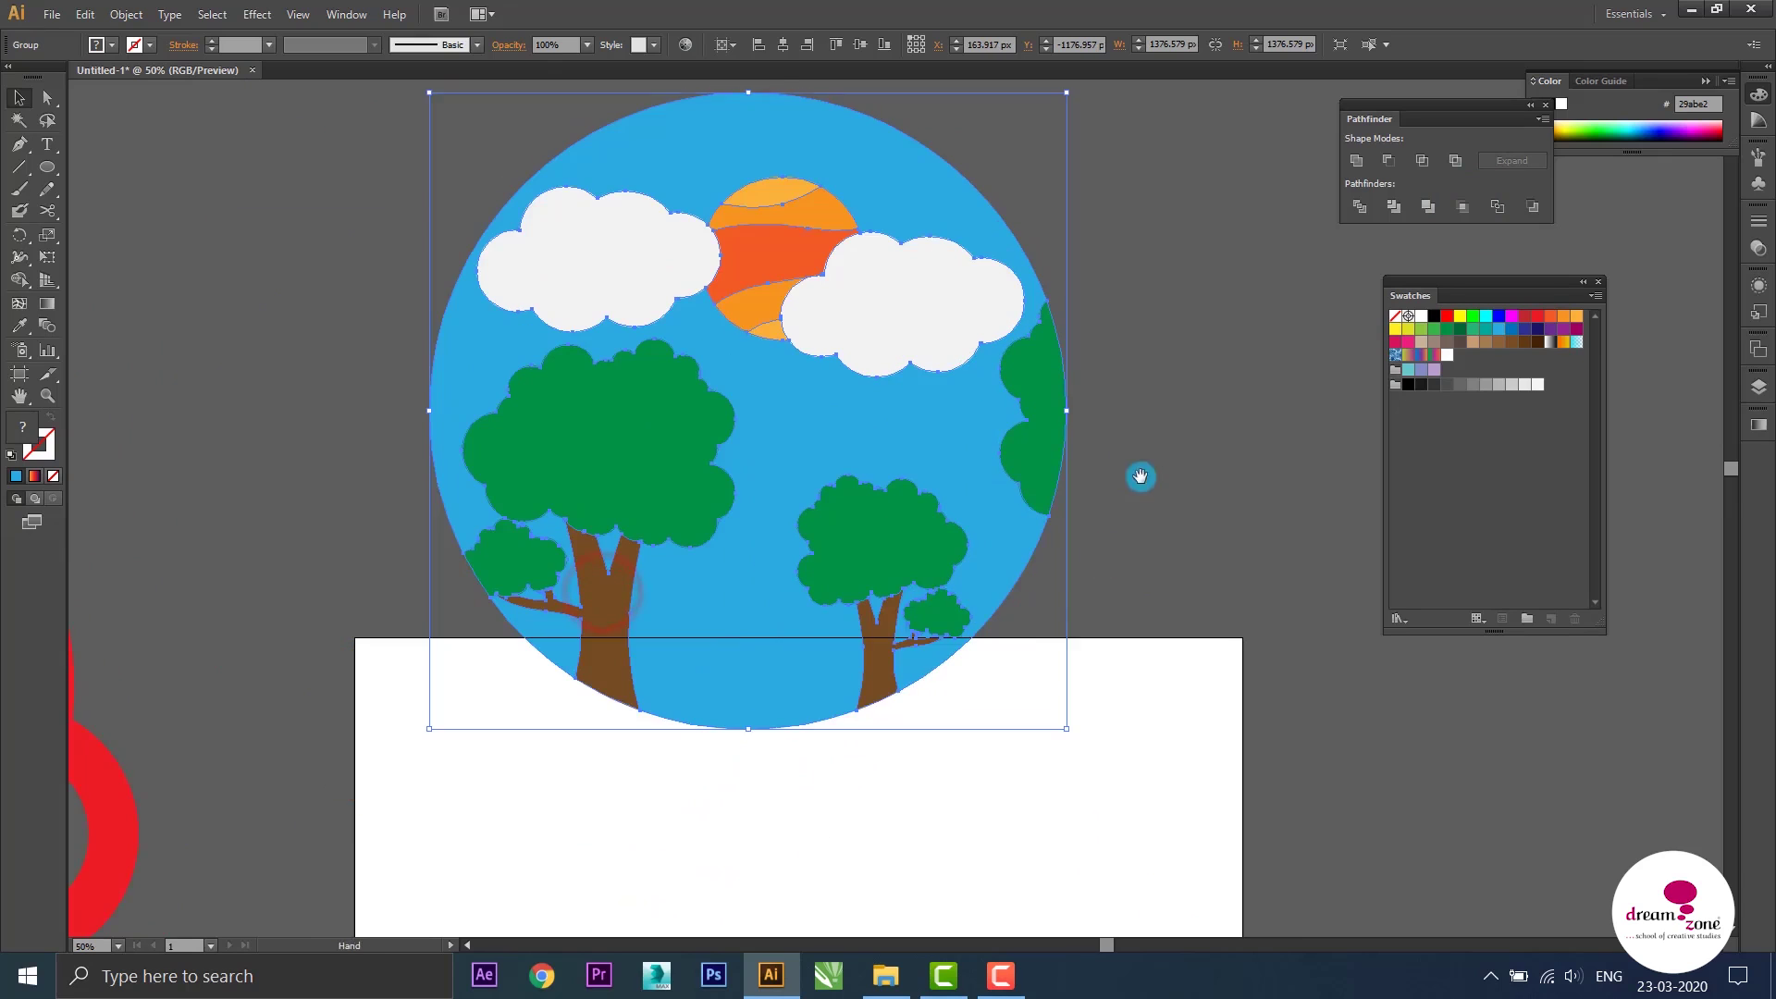
left_click(1138, 480)
Zoom out to include the red ring logo and settle the landscape above-left of the artboard
left_click_drag(106, 760, 564, 475)
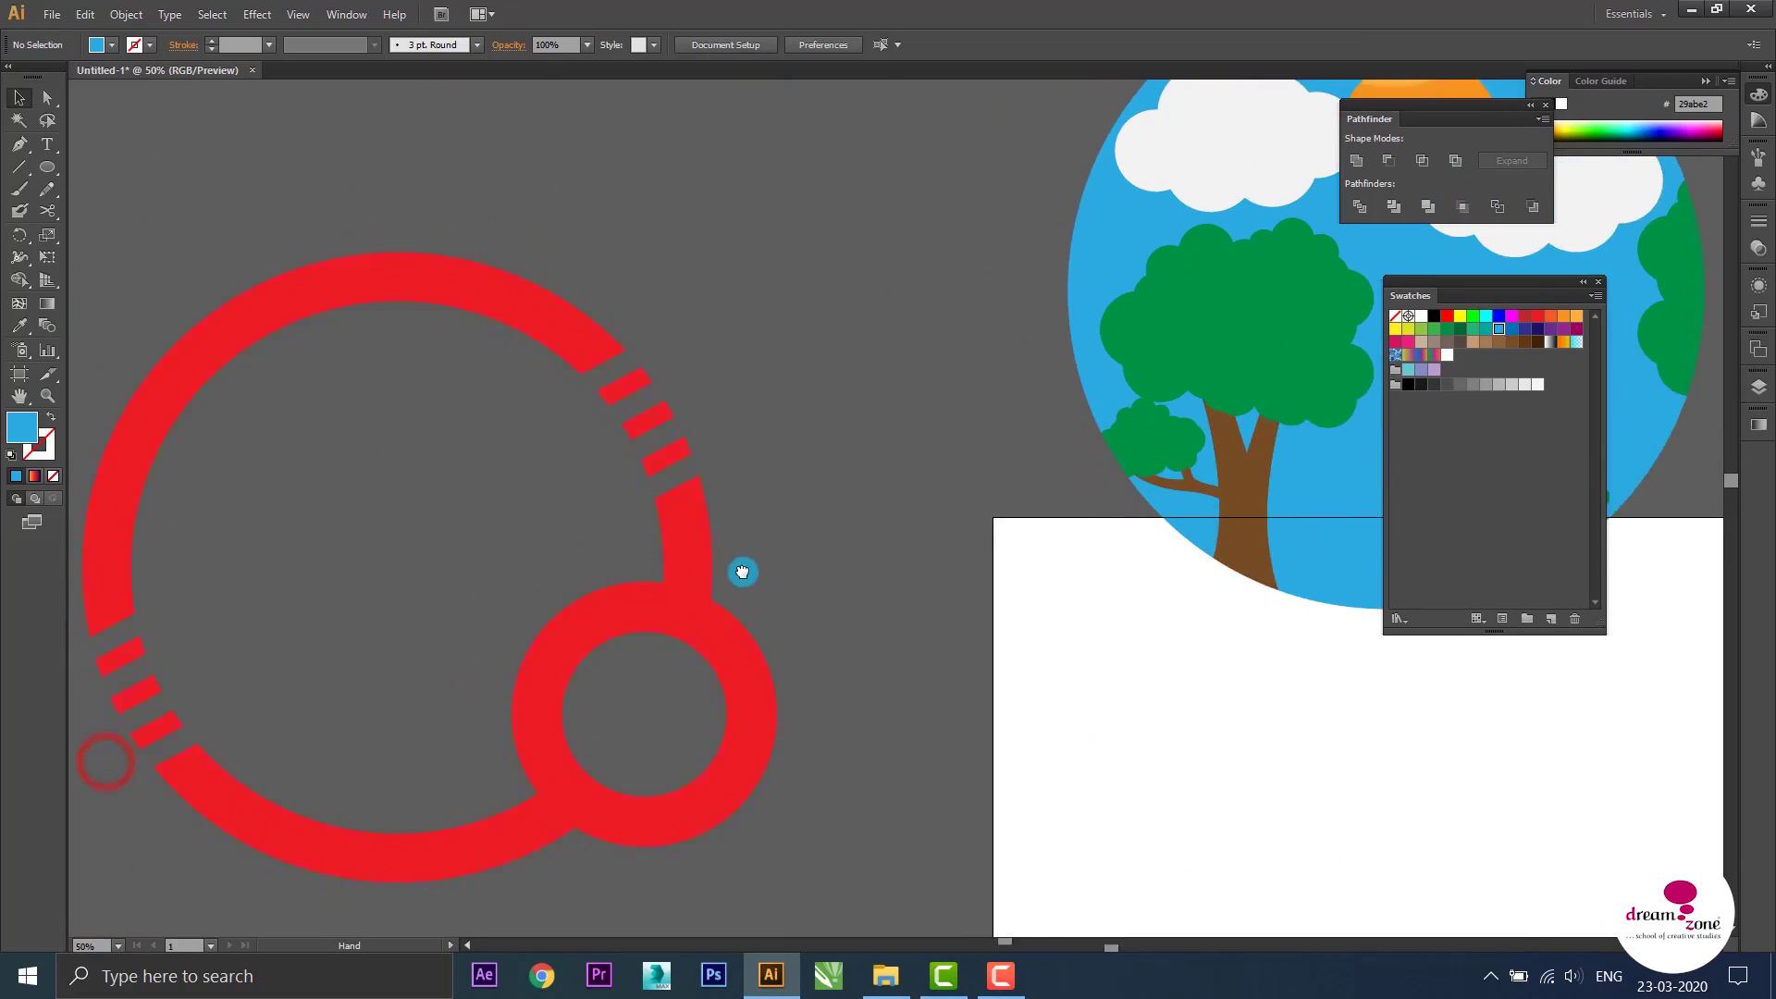
mouse_move(424, 598)
left_mouse_down()
mouse_move(750, 485)
mouse_move(361, 504)
left_mouse_up()
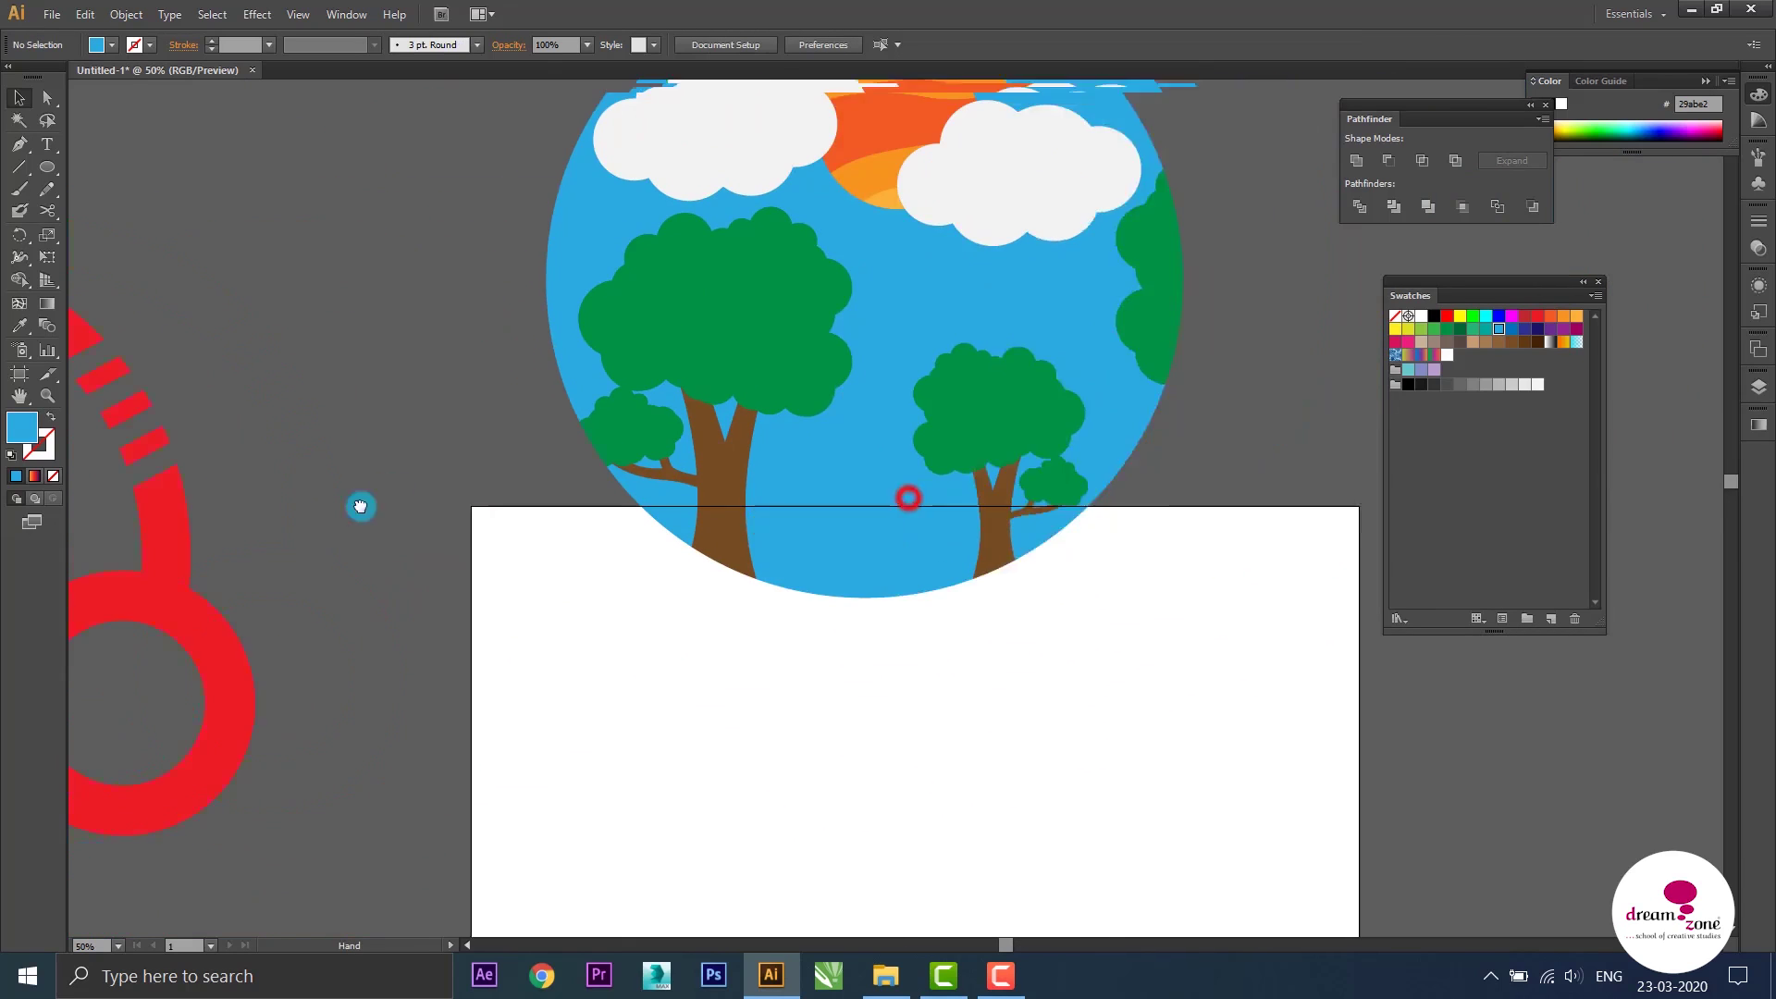
key("ctrl+minus")
key("ctrl+minus")
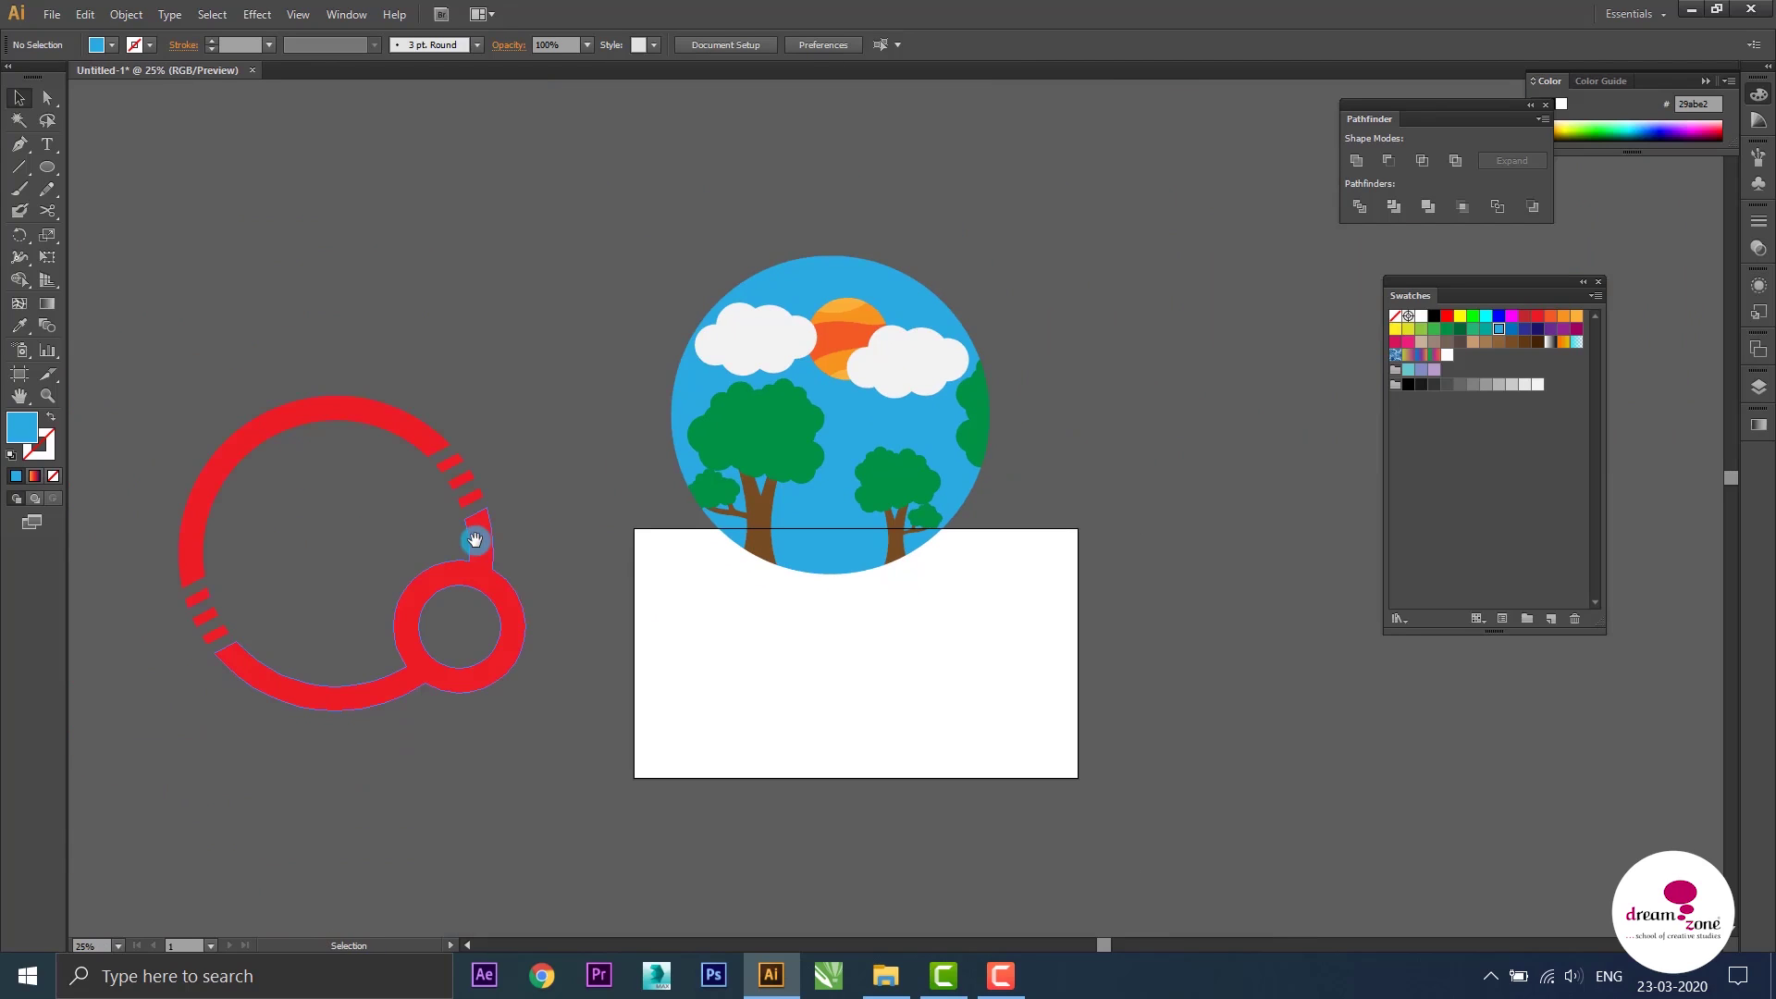
left_click_drag(1084, 422, 803, 425)
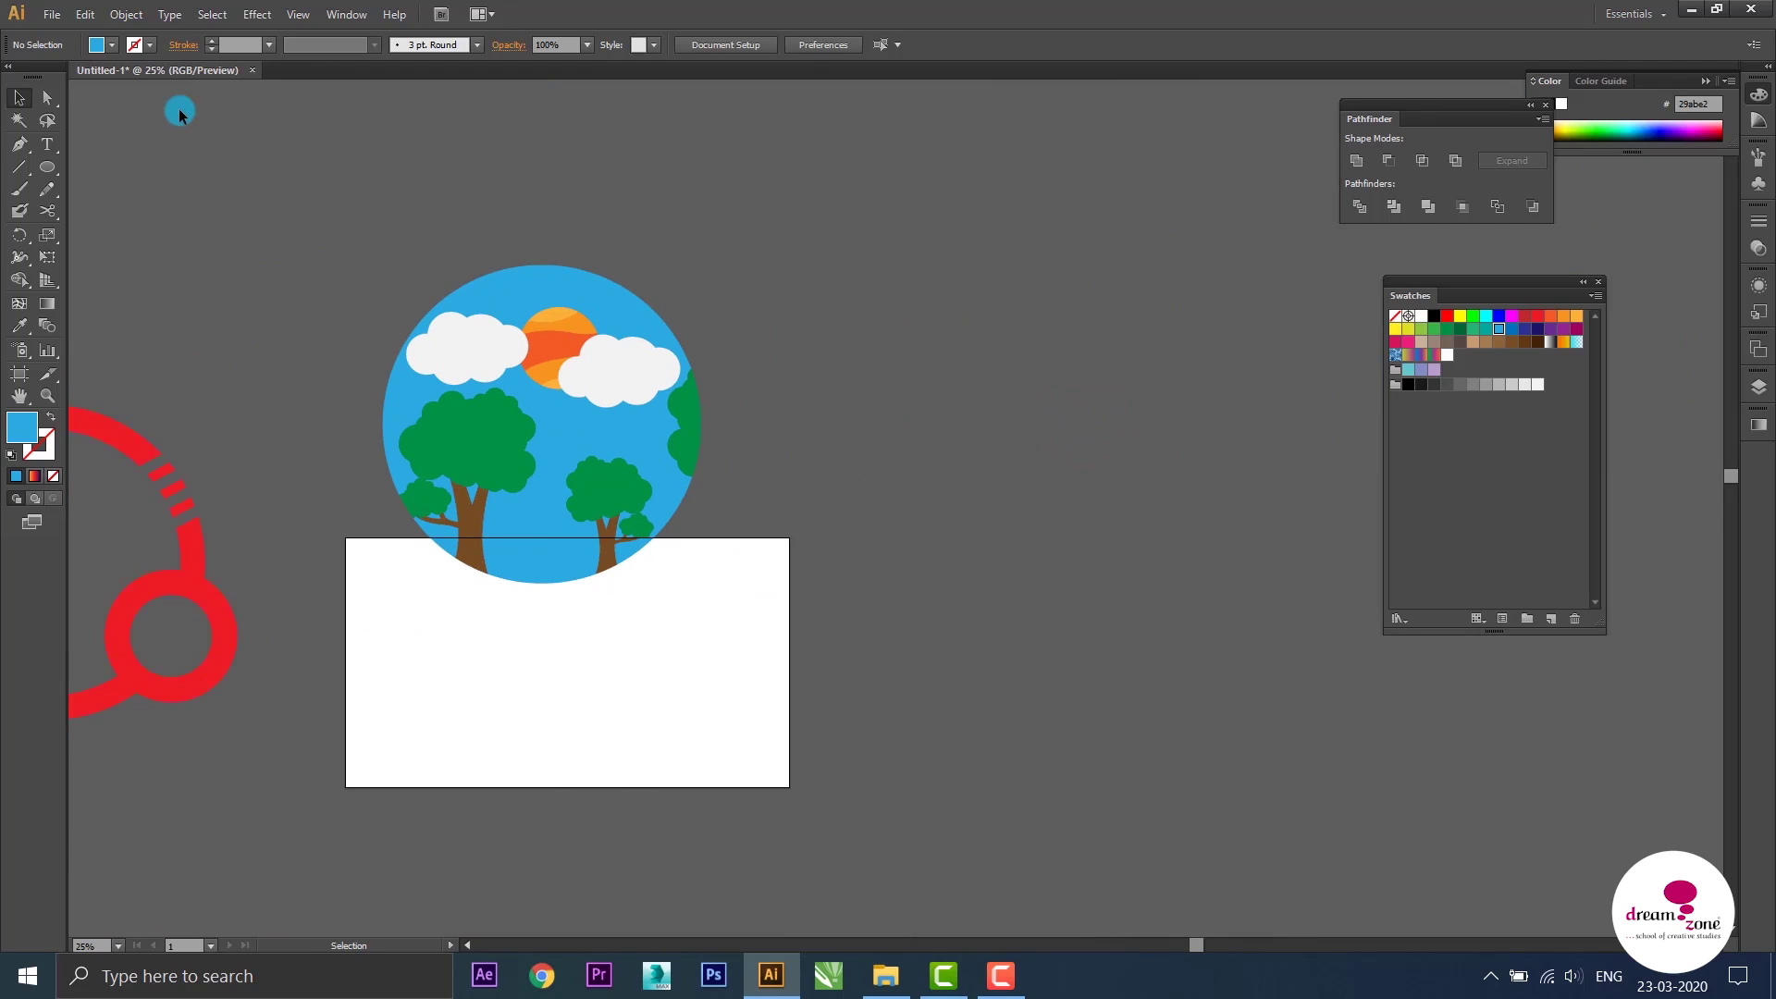
left_click_drag(865, 345, 1107, 286)
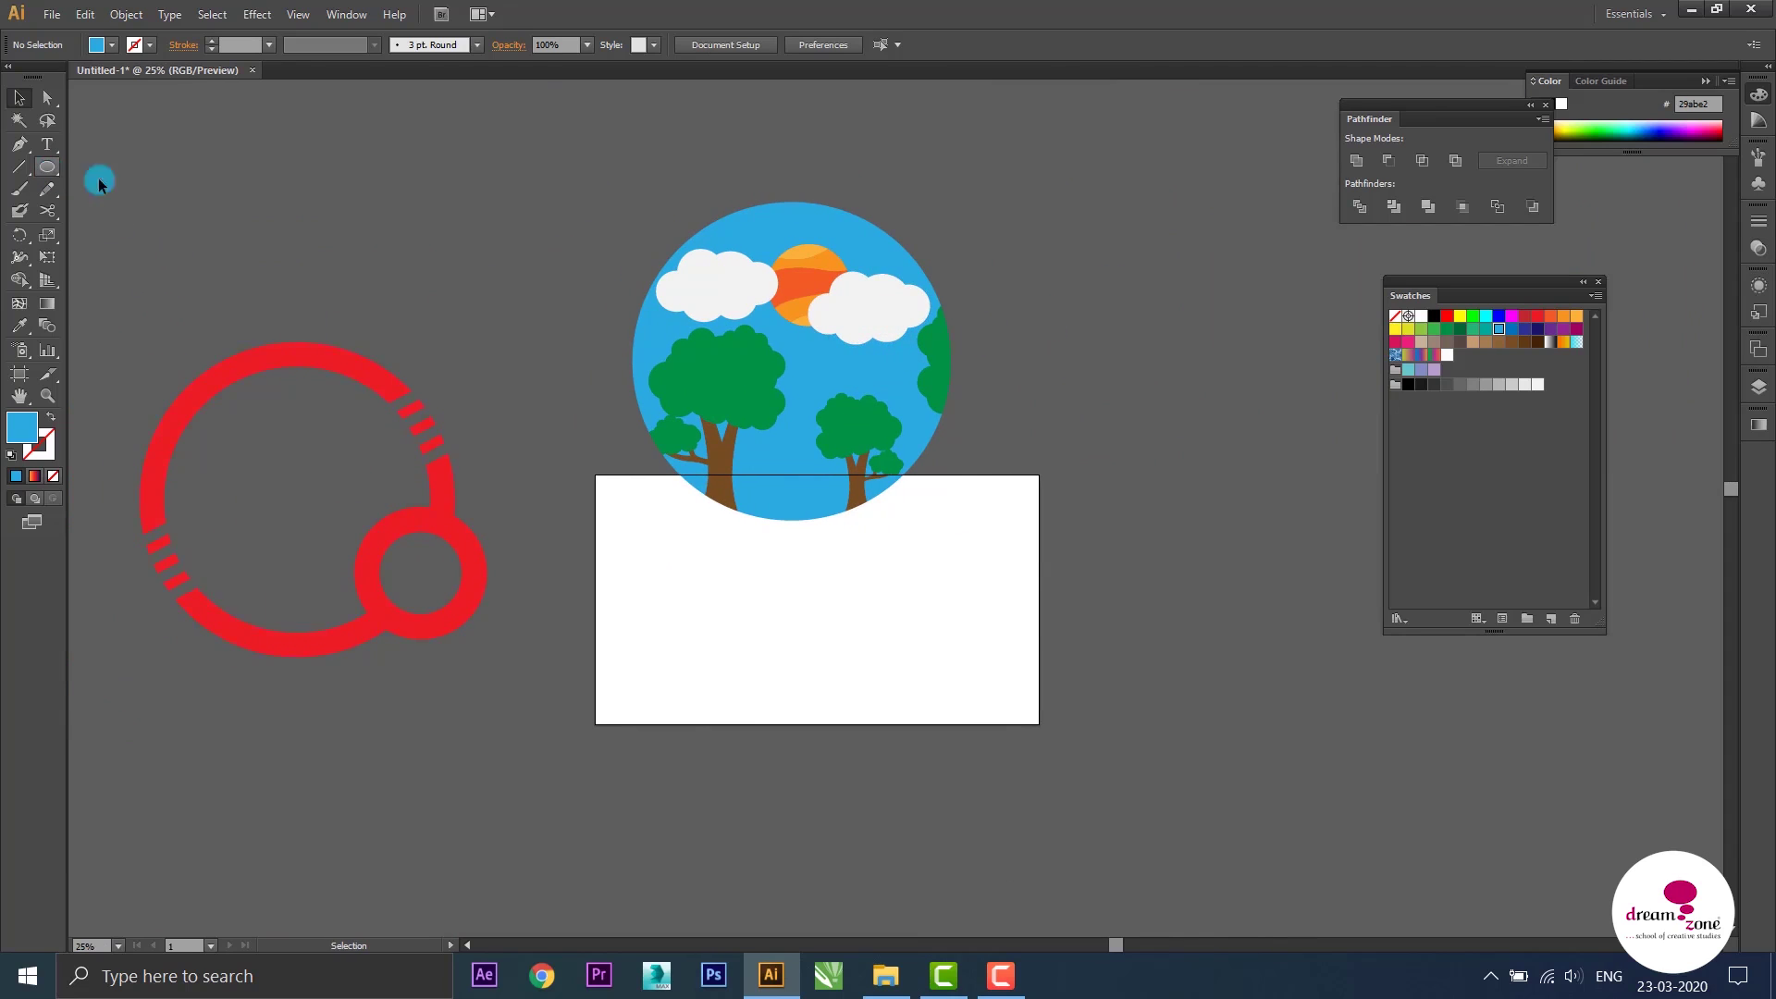
left_click_drag(882, 305, 665, 213)
left_click_drag(941, 277, 769, 204)
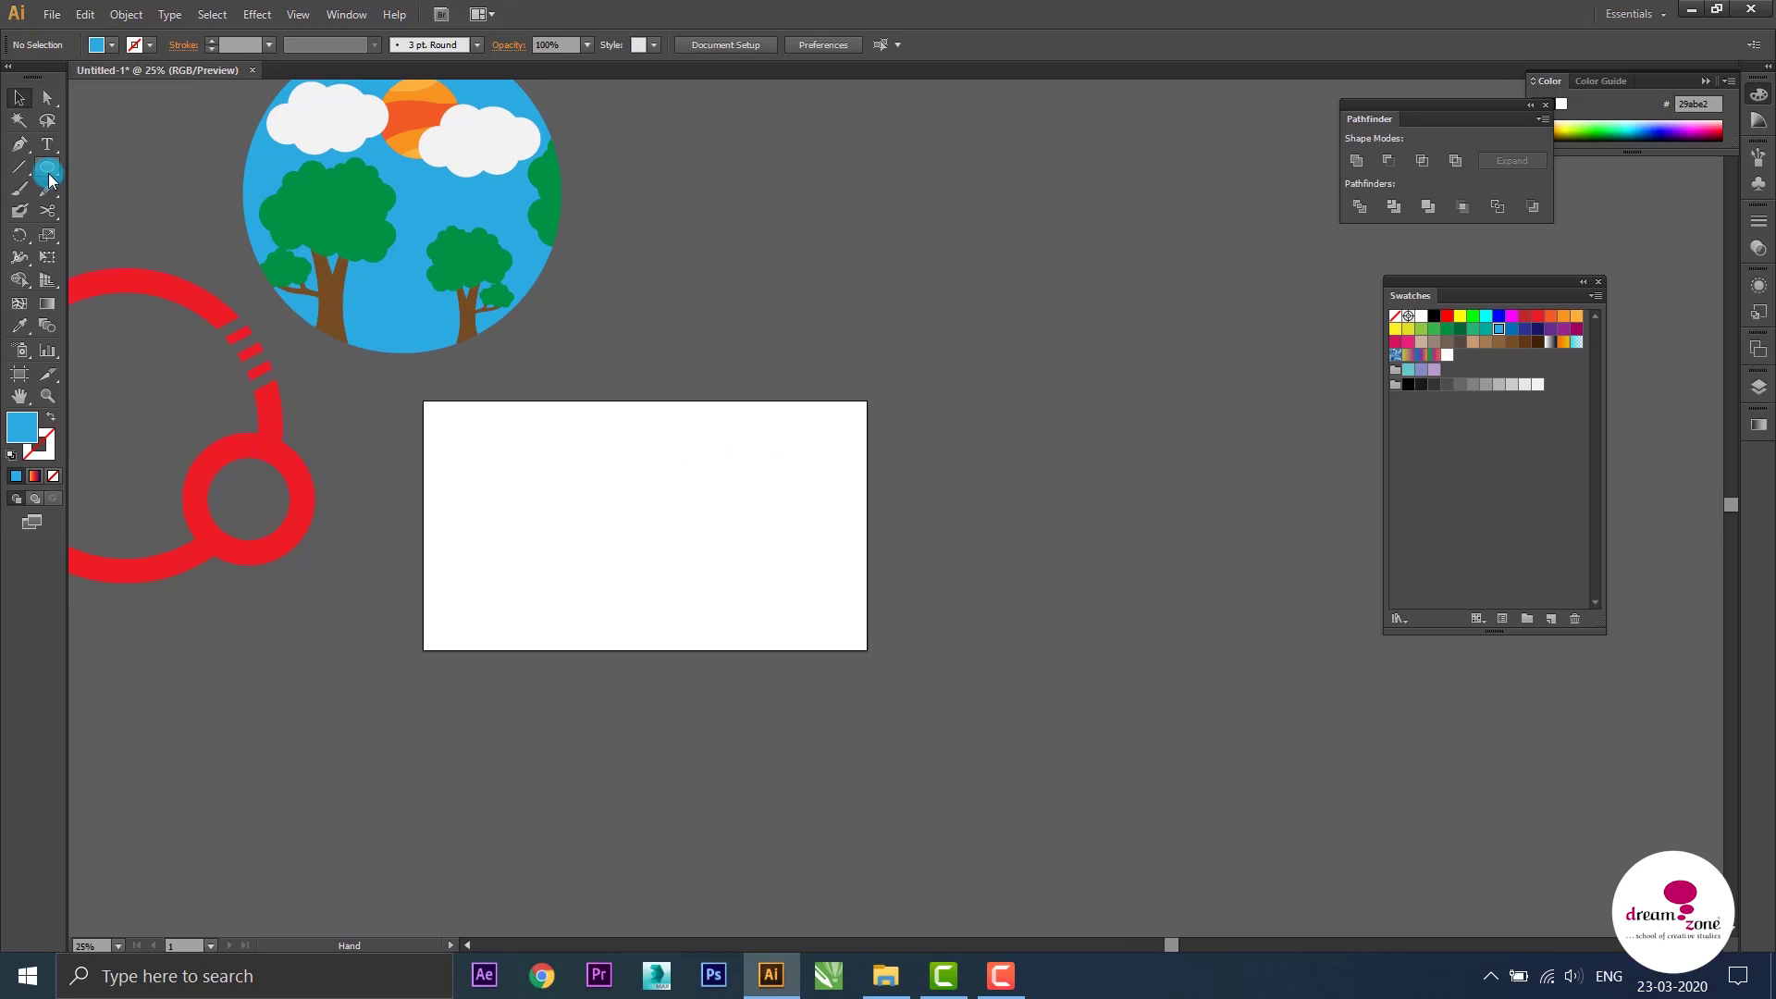
left_click_drag(622, 412, 741, 444)
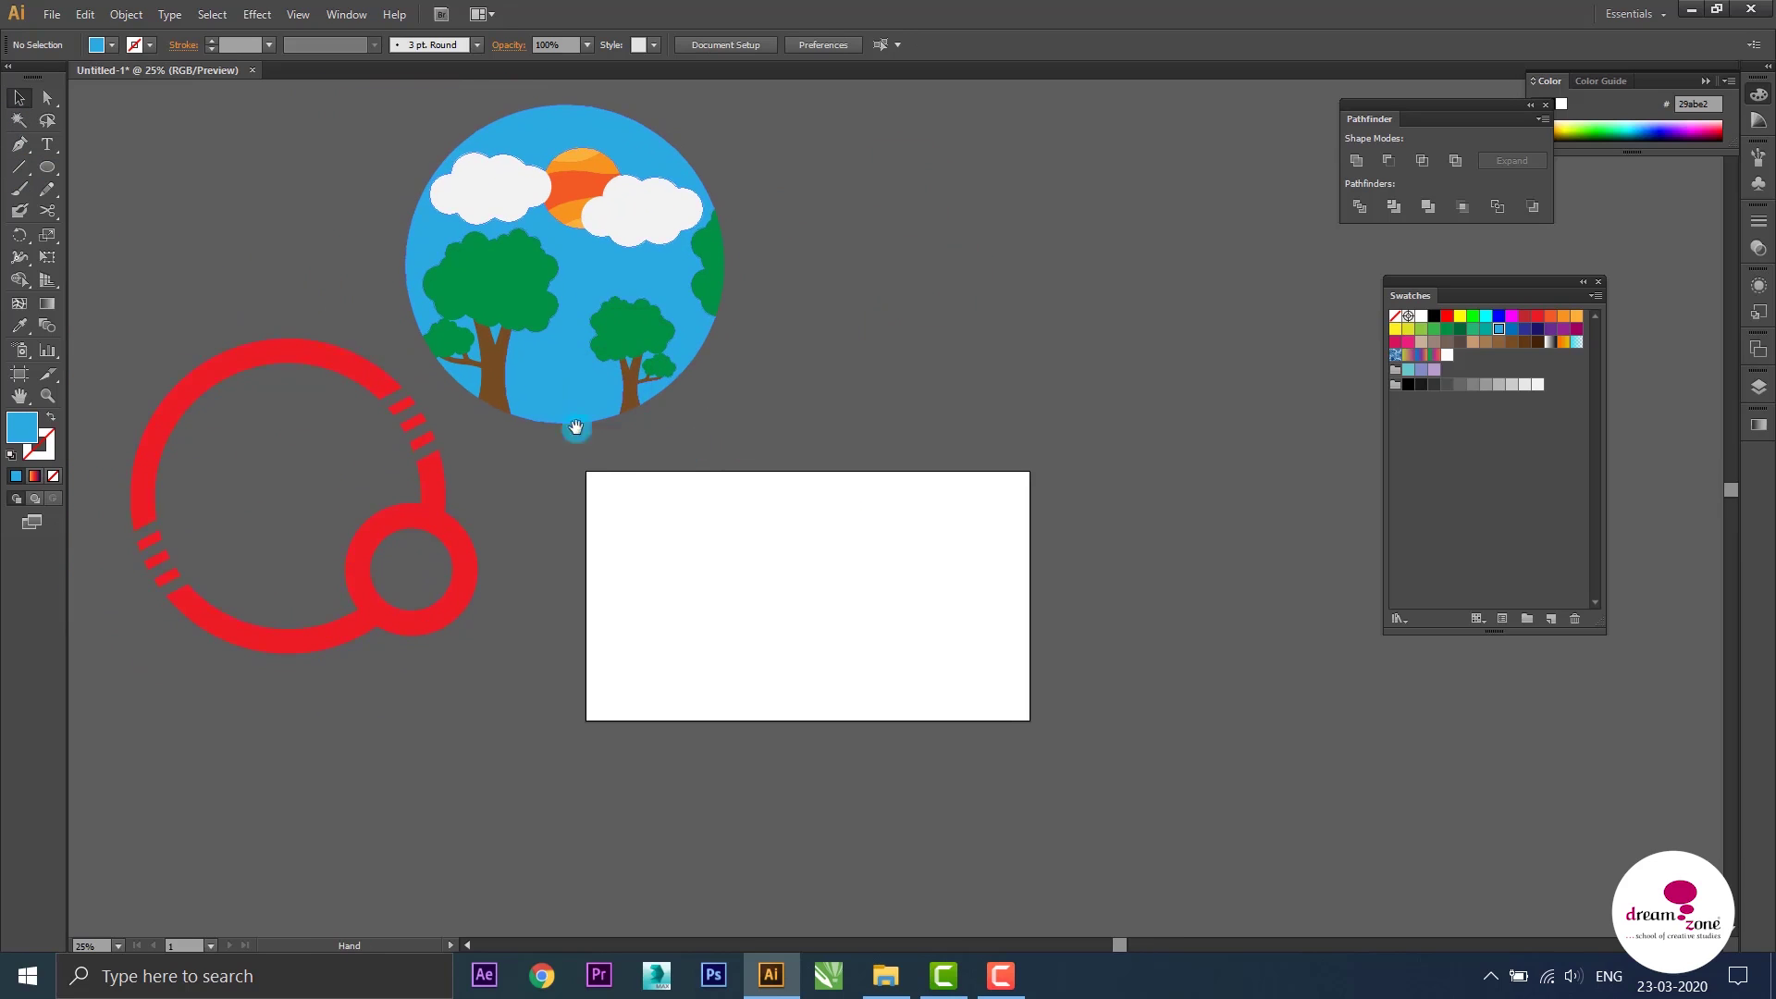